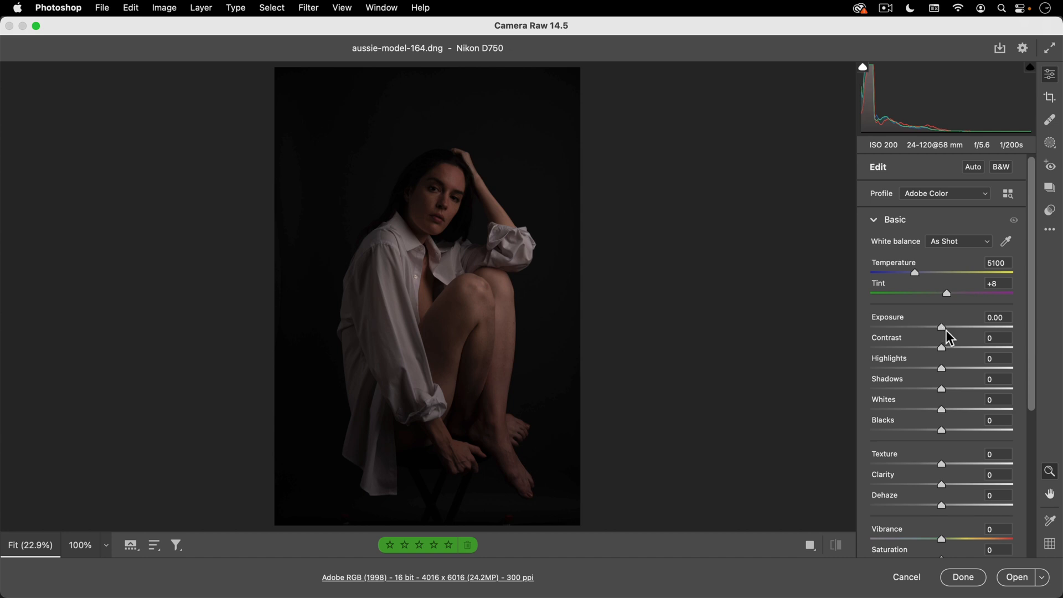
# - Brighten the raw photo by setting Exposure to +1.45 and Shadows to +39 in the Basic adjustments
pyautogui.click(878, 220)
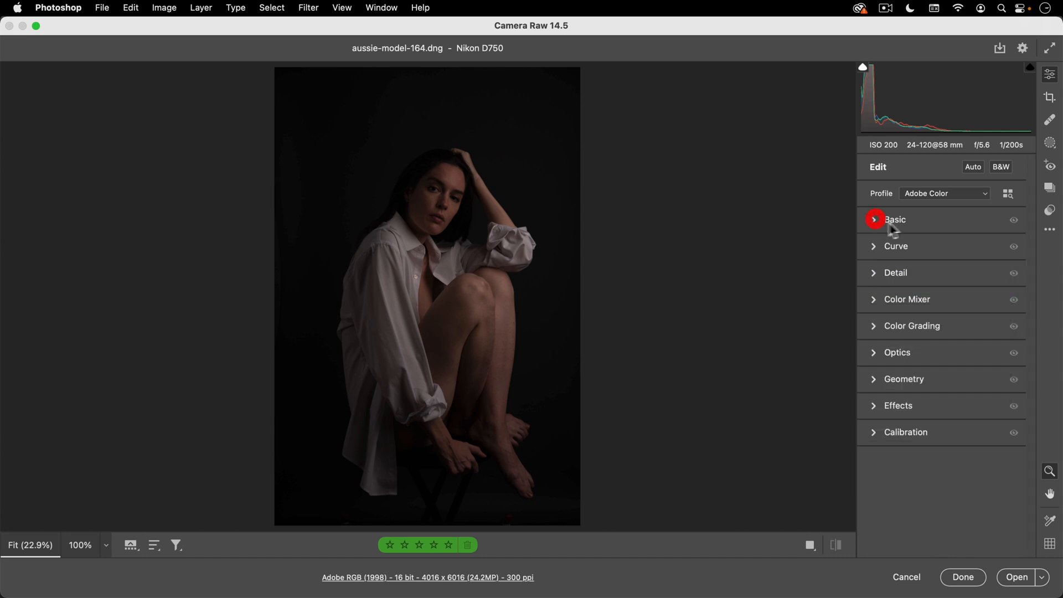
pyautogui.click(874, 221)
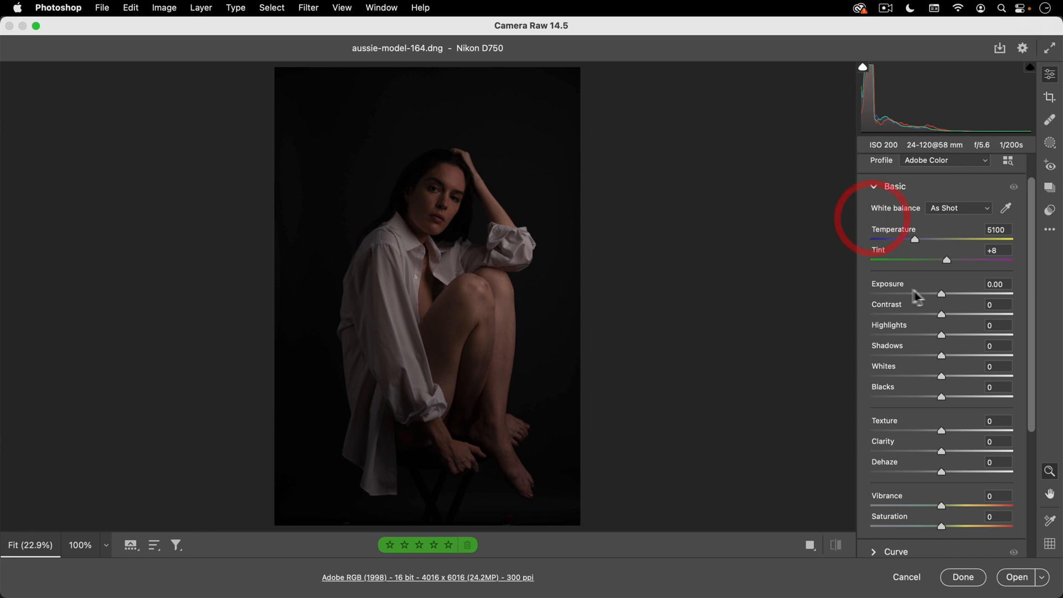
pyautogui.moveTo(944, 292); pyautogui.dragTo(989, 291)
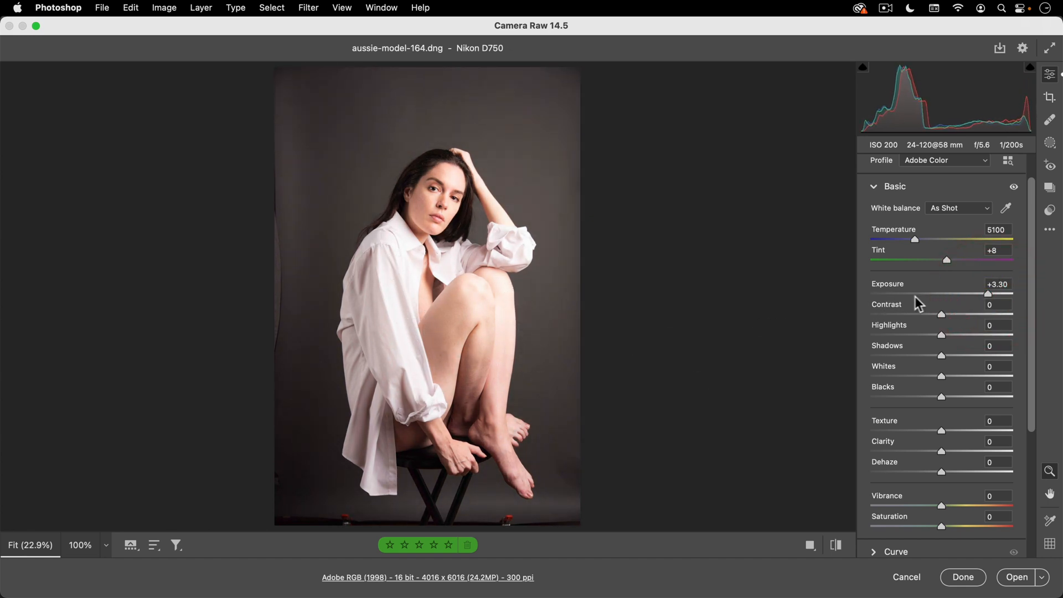
pyautogui.moveTo(985, 294); pyautogui.dragTo(962, 298)
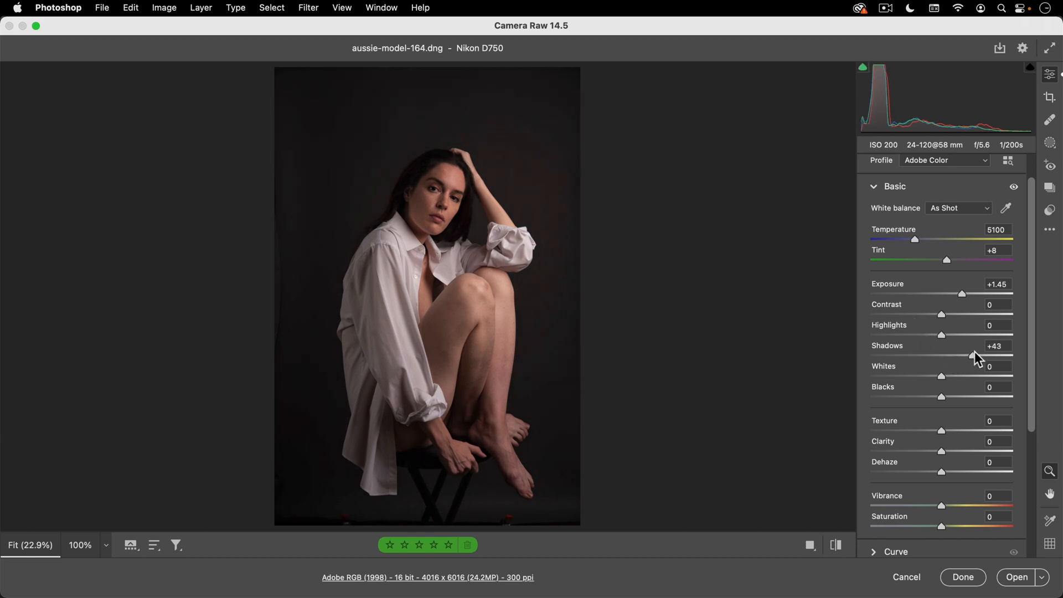
pyautogui.click(994, 355)
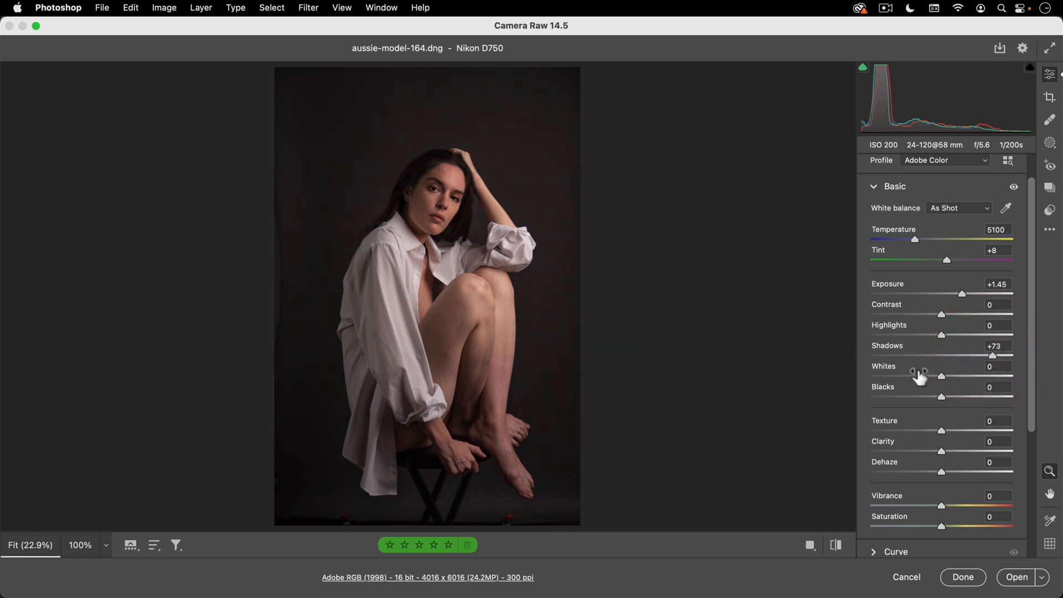
pyautogui.moveTo(990, 356); pyautogui.dragTo(959, 356)
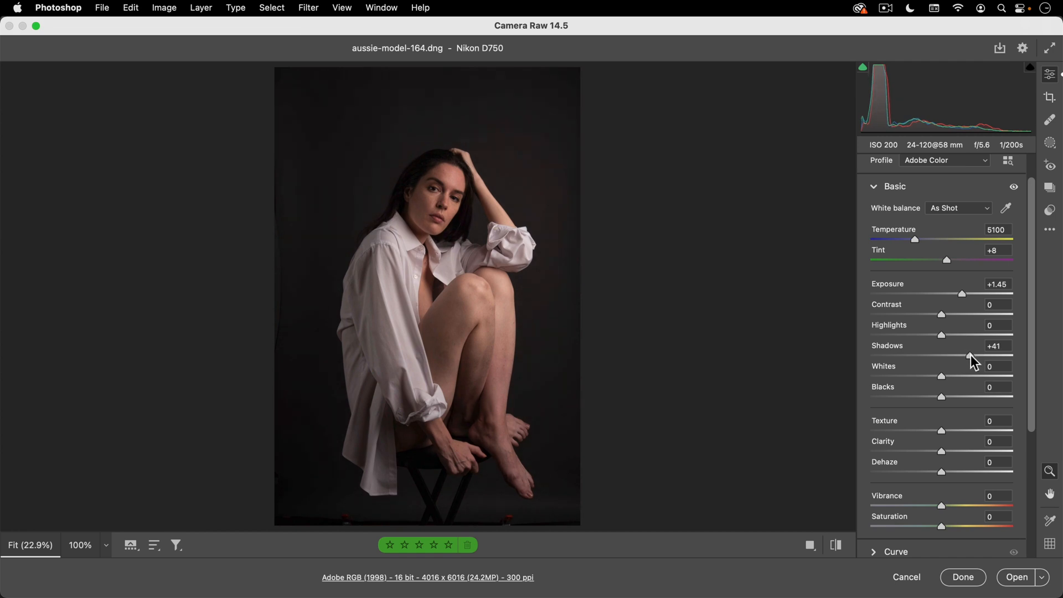
pyautogui.click(969, 355)
# - Raise the photo's Exposure to +2.55 and lower its Highlights to -24
pyautogui.moveTo(963, 293); pyautogui.dragTo(967, 294)
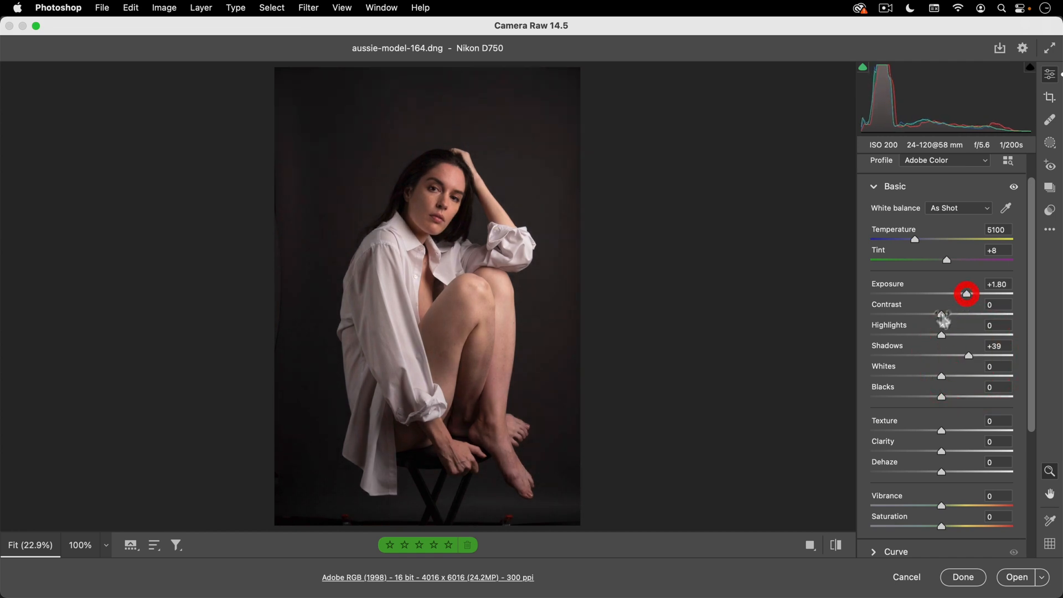
pyautogui.moveTo(942, 338)
pyautogui.mouseDown()
pyautogui.moveTo(922, 341)
pyautogui.moveTo(936, 341)
pyautogui.mouseUp()
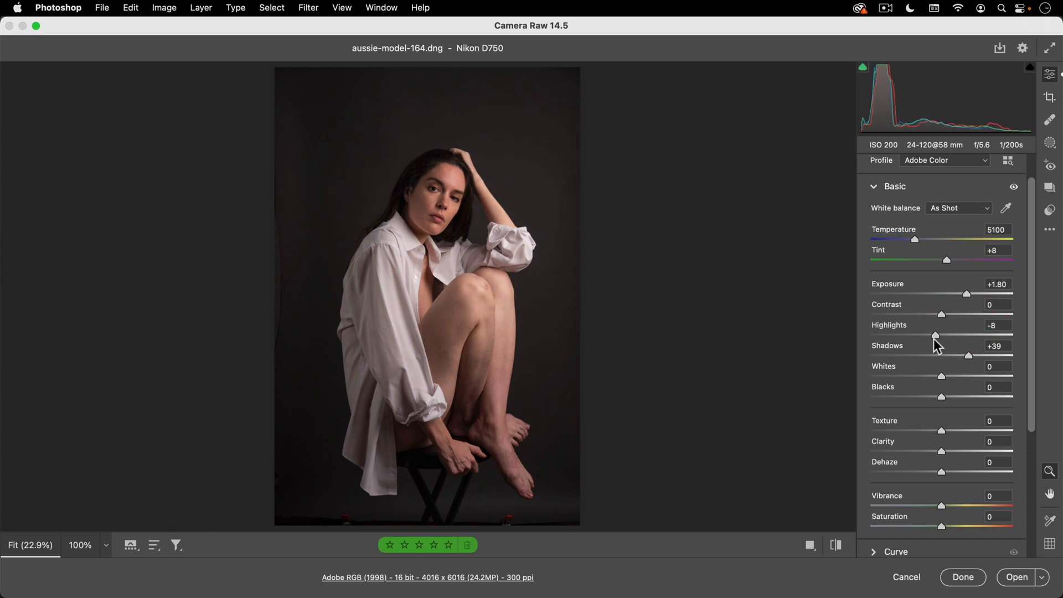
pyautogui.click(612, 239)
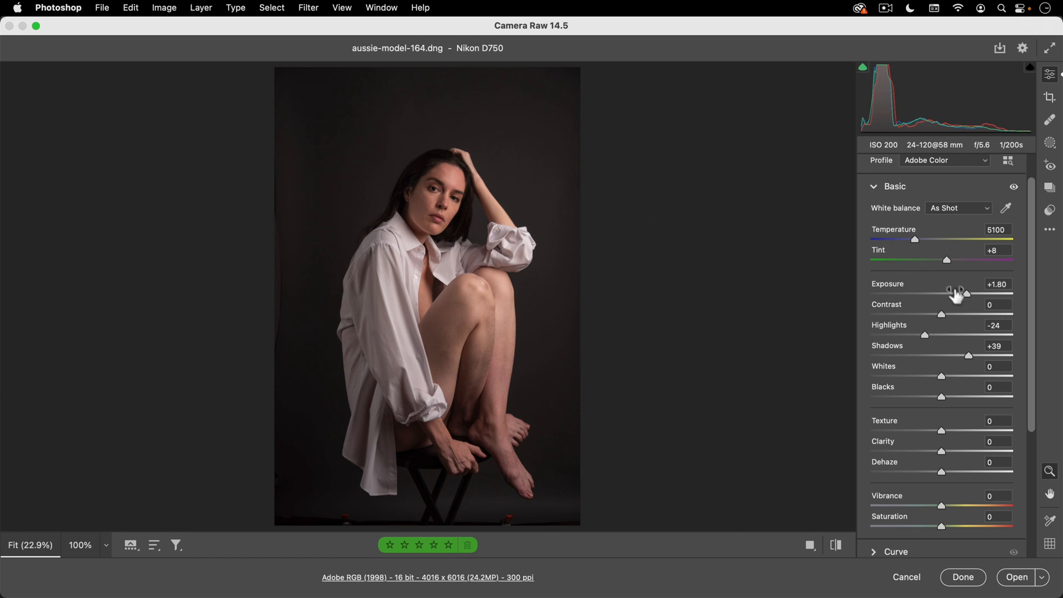
pyautogui.moveTo(966, 294); pyautogui.dragTo(977, 294)
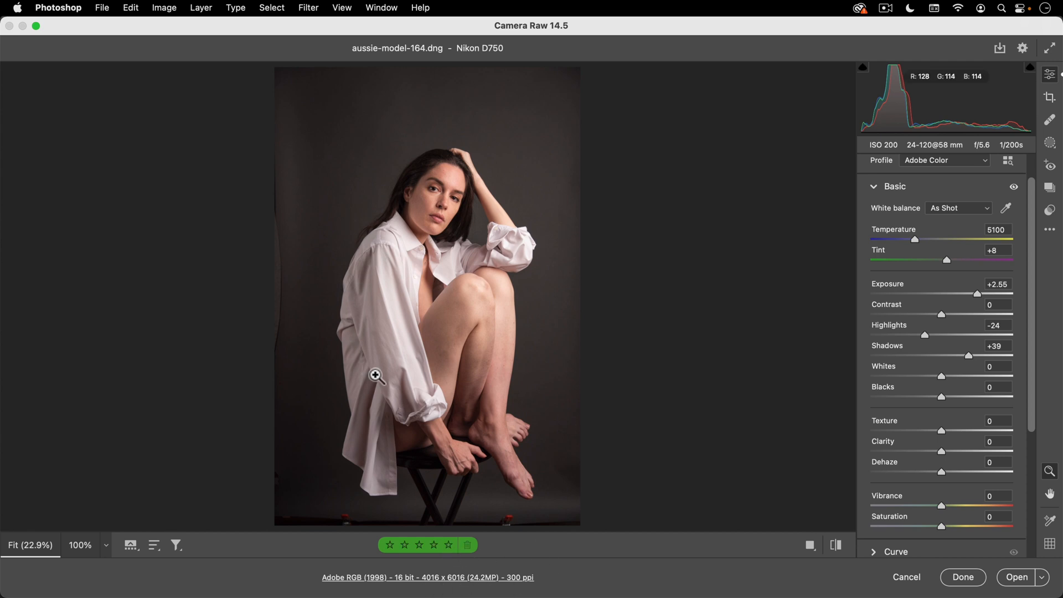
# - Enable opening in Photoshop as a Smart Object, keep the depth at 16 Bits/Channel, and open the photo
pyautogui.click(350, 581)
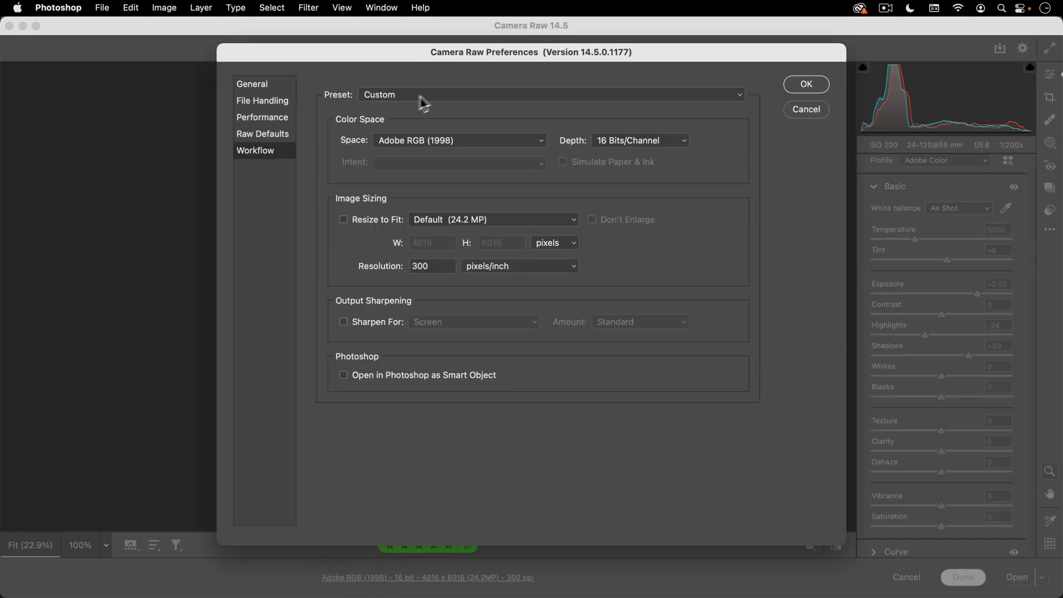
pyautogui.moveTo(474, 60); pyautogui.dragTo(454, 55)
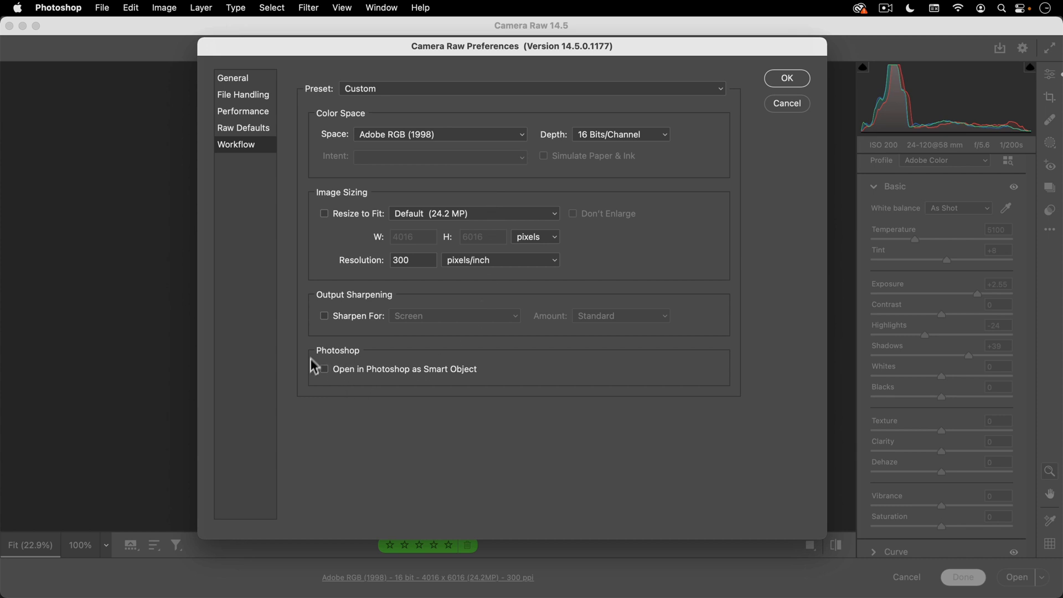
pyautogui.click(419, 376)
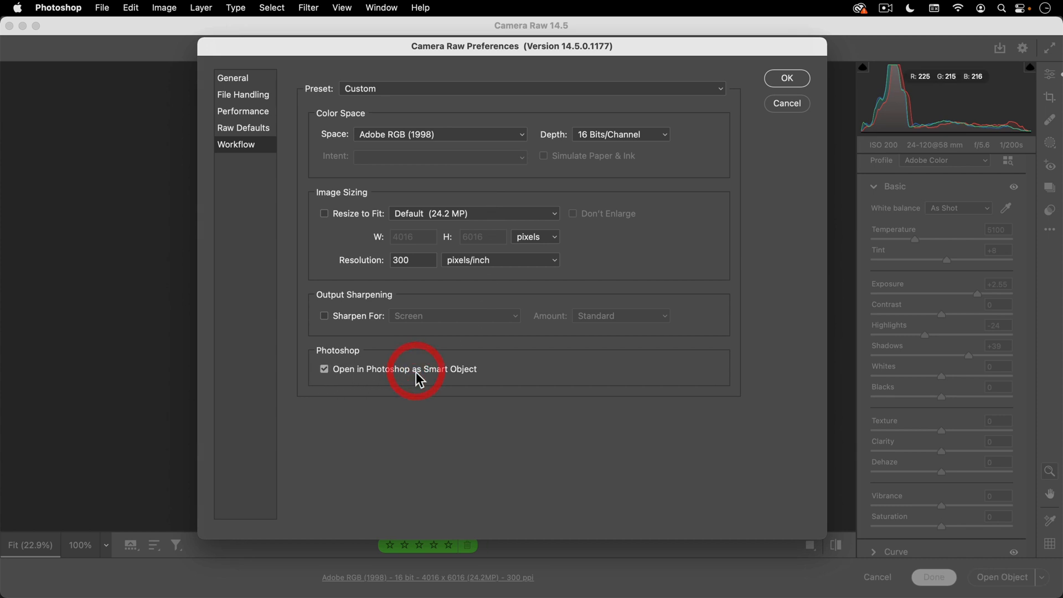
pyautogui.click(585, 143)
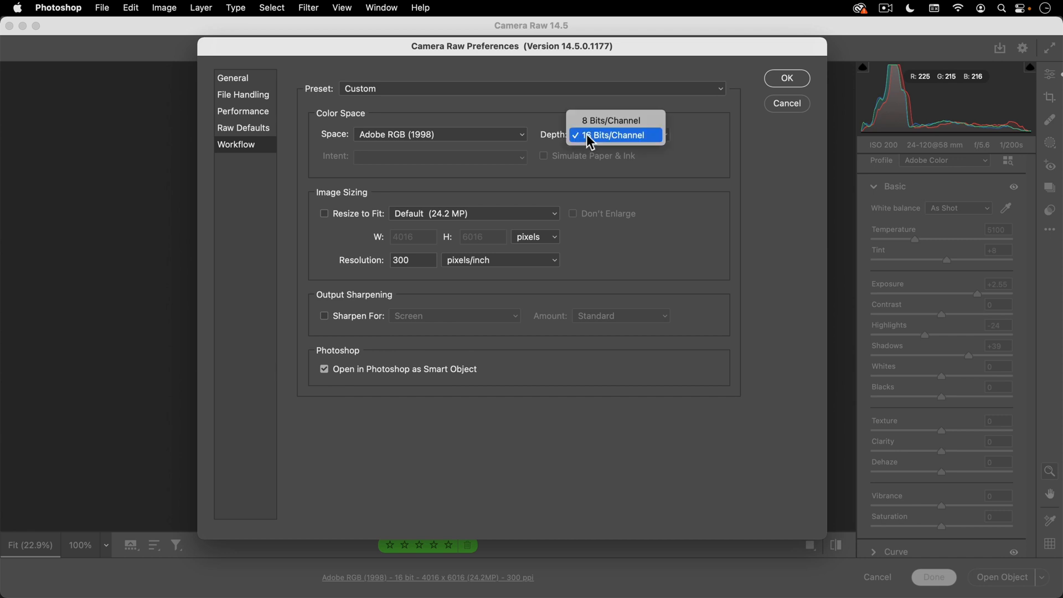
pyautogui.click(632, 137)
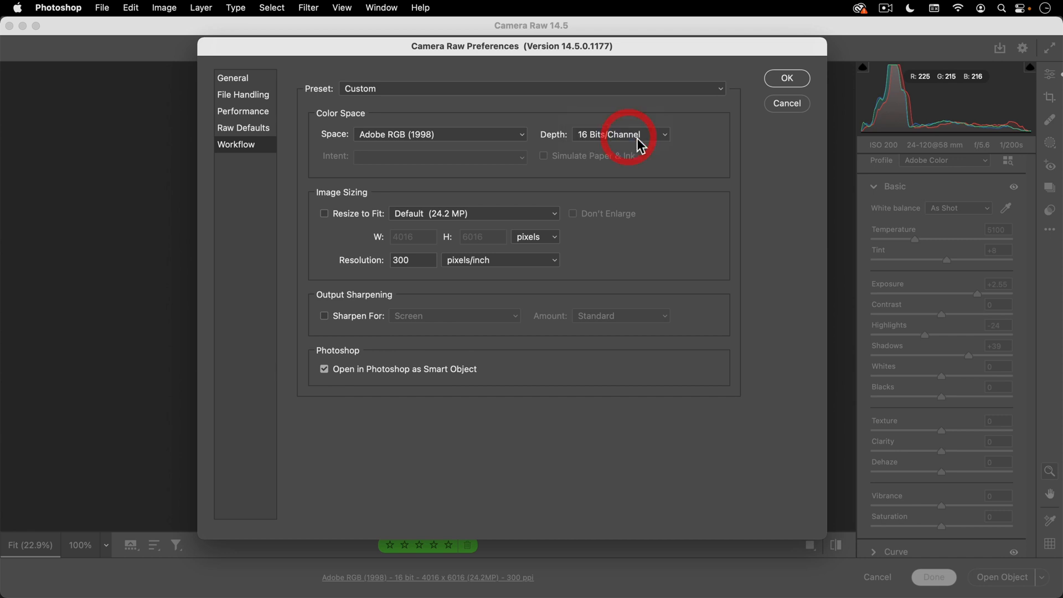
pyautogui.click(787, 78)
pyautogui.click(1001, 579)
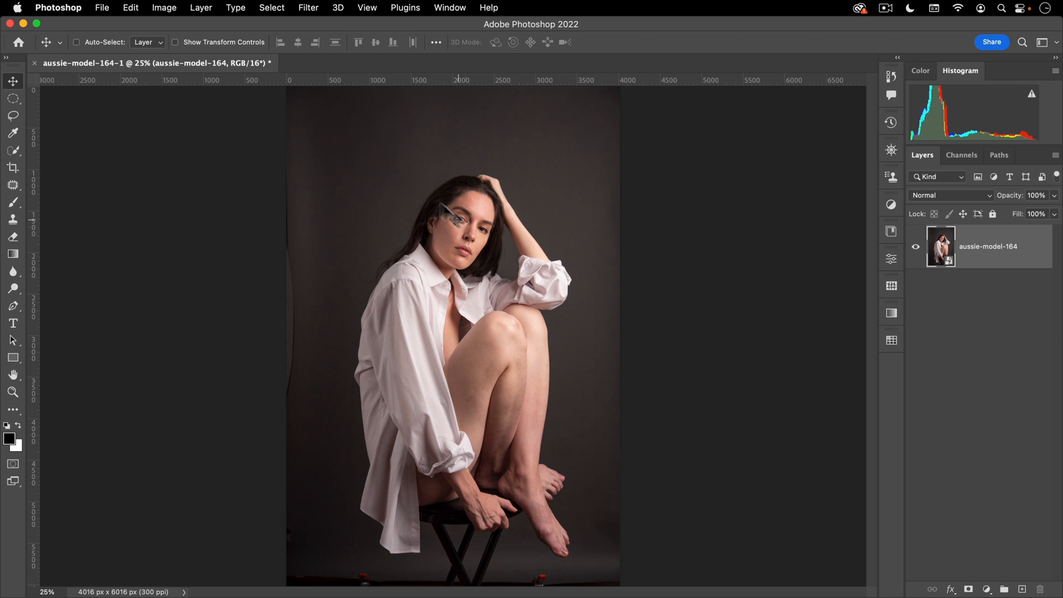
# - Duplicate the aussie-model-164 layer and start Select and Mask on the copy
pyautogui.moveTo(993, 253); pyautogui.dragTo(1022, 589)
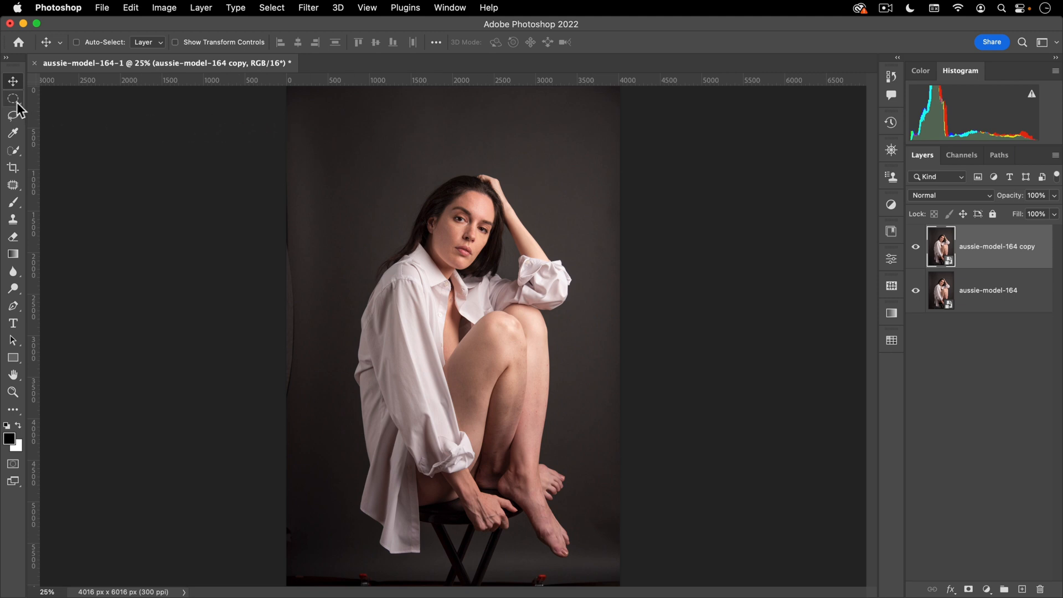
pyautogui.click(13, 150)
pyautogui.click(272, 8)
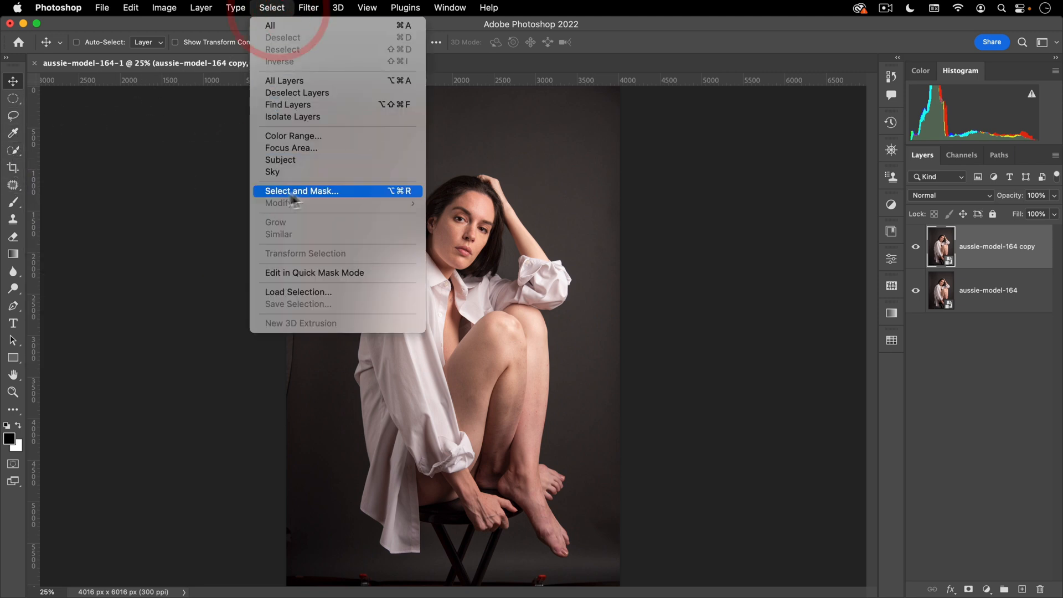
pyautogui.click(387, 192)
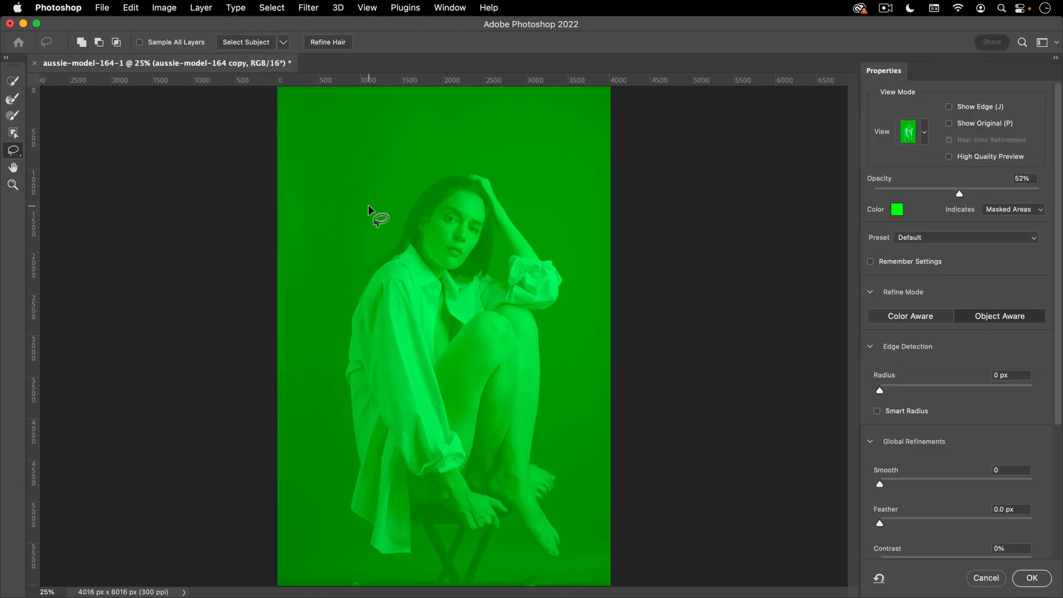
# - Set Select Subject to Cloud (Detailed results) and run it to select the model and stool
pyautogui.click(284, 43)
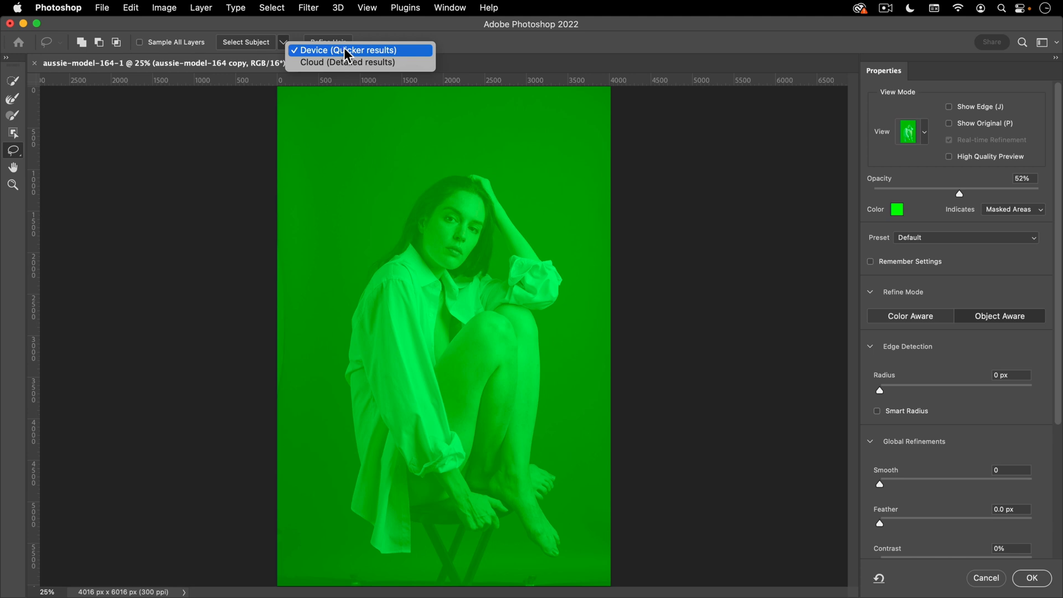
pyautogui.click(306, 63)
pyautogui.click(241, 42)
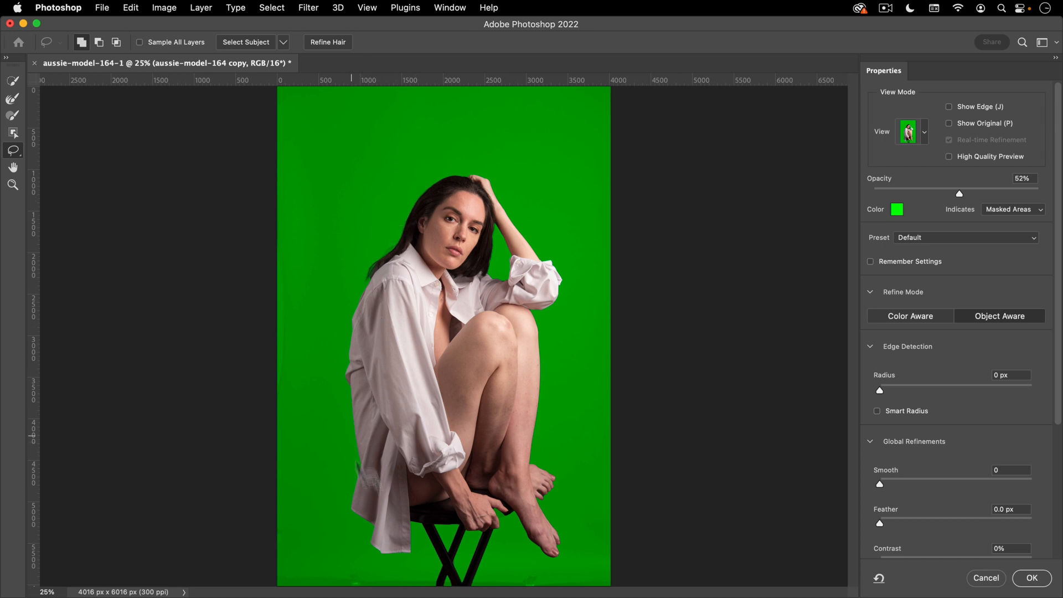
# - Check the selection around the model and output it as a New Layer with Layer Mask
pyautogui.press('super+space')
pyautogui.moveTo(473, 243); pyautogui.dragTo(546, 202)
pyautogui.moveTo(588, 234)
pyautogui.mouseDown()
pyautogui.moveTo(550, 252)
pyautogui.moveTo(558, 276)
pyautogui.moveTo(558, 244)
pyautogui.moveTo(500, 178)
pyautogui.mouseUp()
pyautogui.press('super+space')
pyautogui.moveTo(480, 230); pyautogui.dragTo(458, 263)
pyautogui.moveTo(518, 285); pyautogui.dragTo(461, 347)
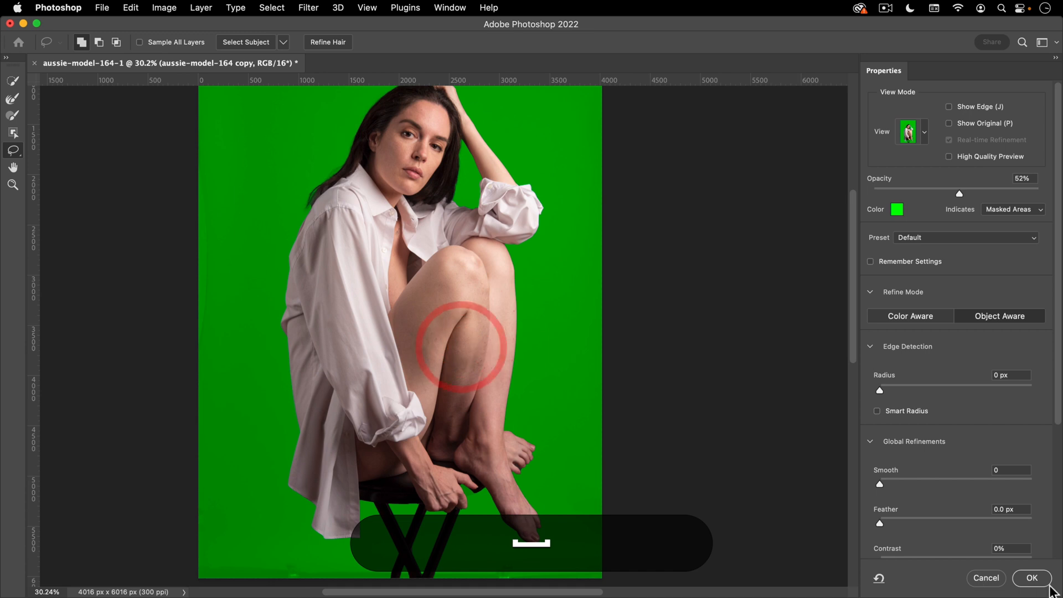
pyautogui.scroll(-5, 976, 433)
pyautogui.click(954, 545)
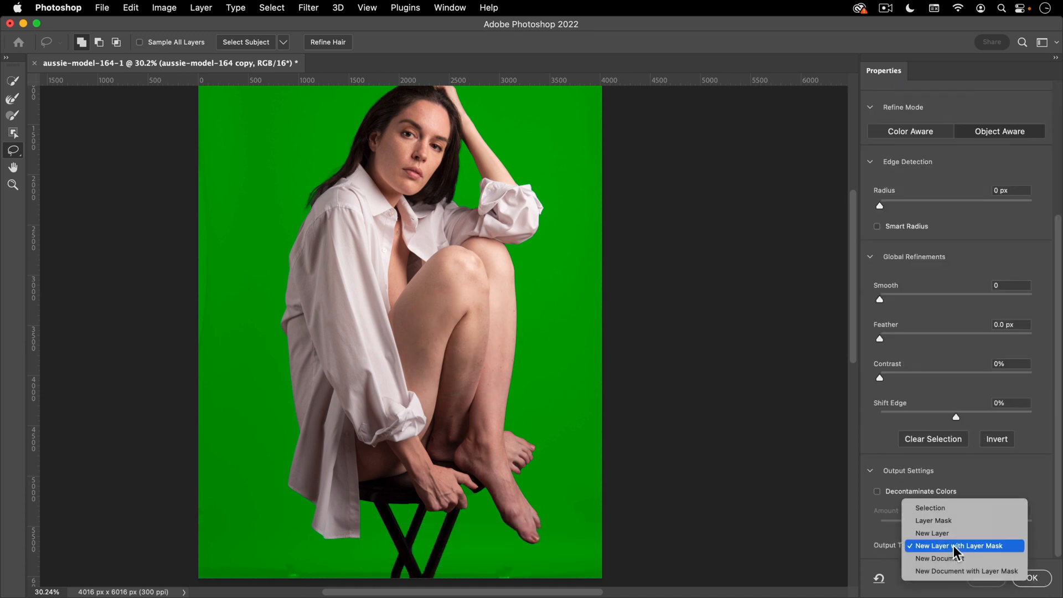
pyautogui.click(956, 547)
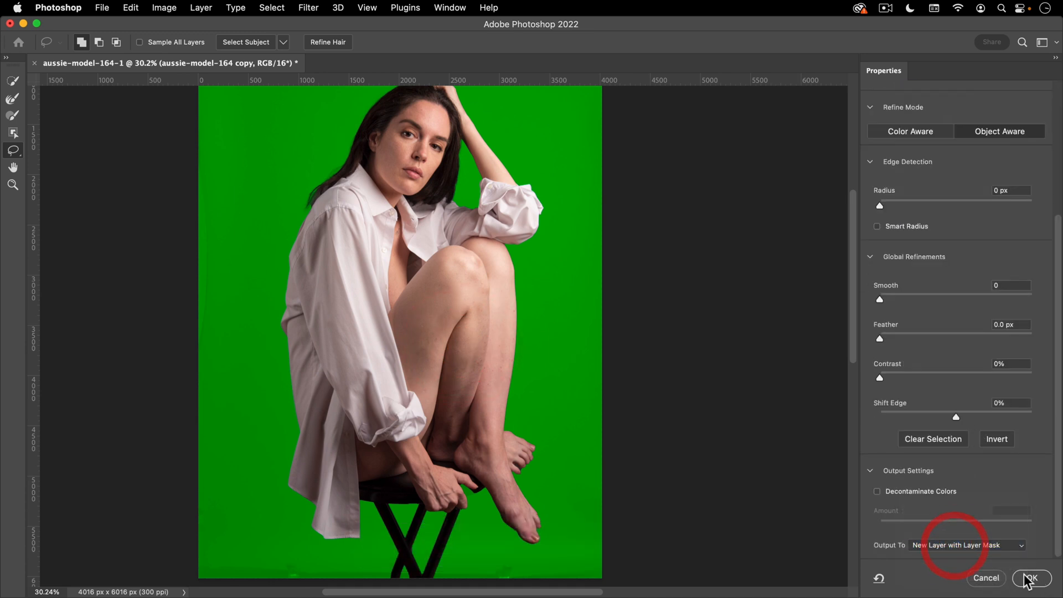
pyautogui.click(1029, 578)
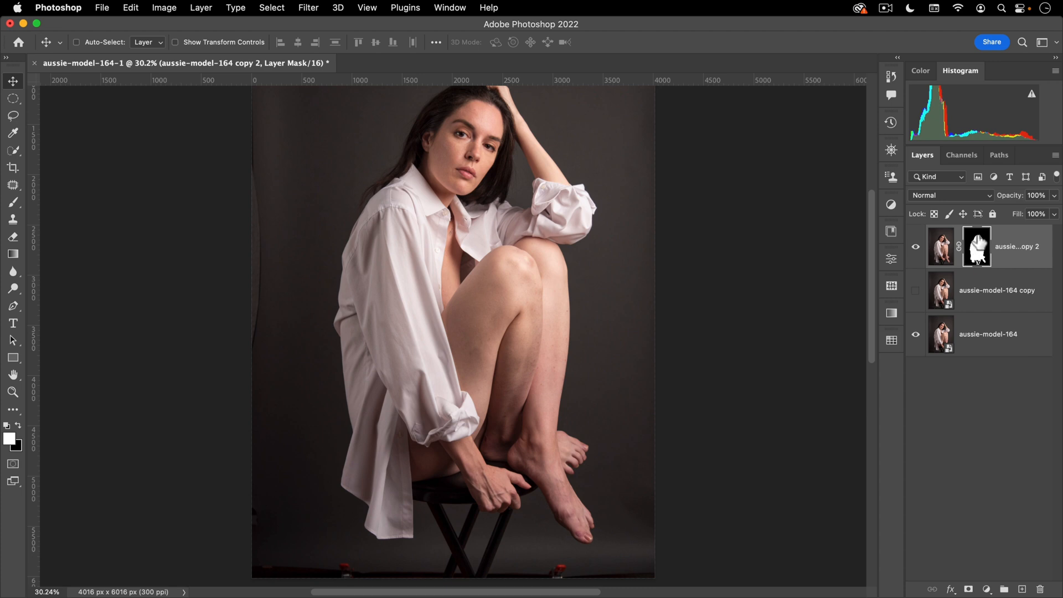
# - Move the layer mask from the top layer onto the visible aussie-model-164 copy Smart Object, and delete the leftover top layer
pyautogui.scroll(-5, 487, 275)
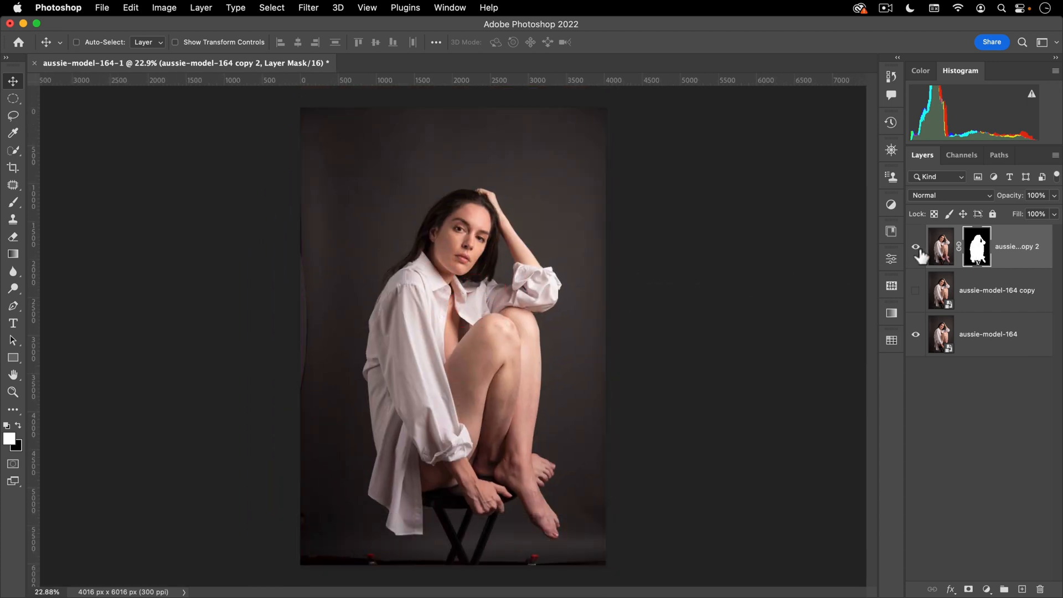
pyautogui.click(916, 249)
pyautogui.click(916, 290)
pyautogui.click(941, 291)
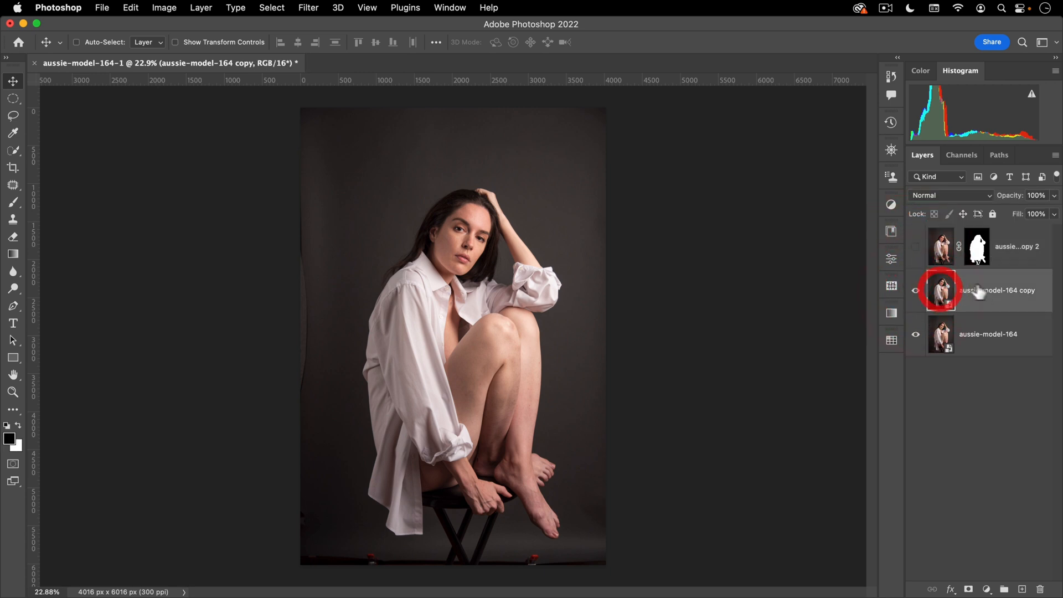
pyautogui.moveTo(977, 246); pyautogui.dragTo(976, 292)
pyautogui.moveTo(1025, 253); pyautogui.dragTo(1040, 588)
# - Rename the masked Smart Object layer as model
pyautogui.doubleClick(1013, 251)
pyautogui.write('model')
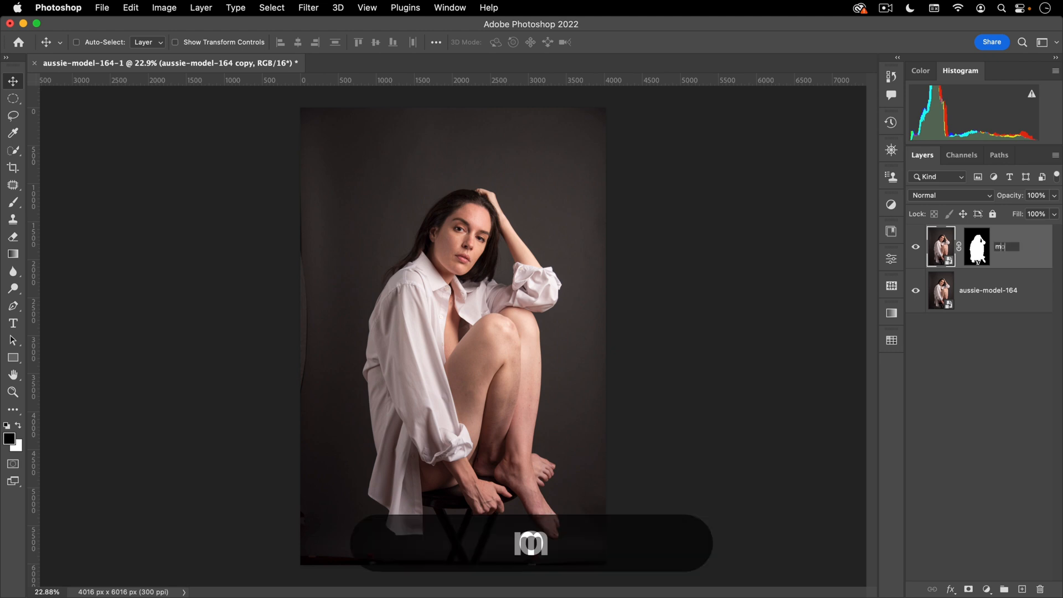
pyautogui.press('Return')
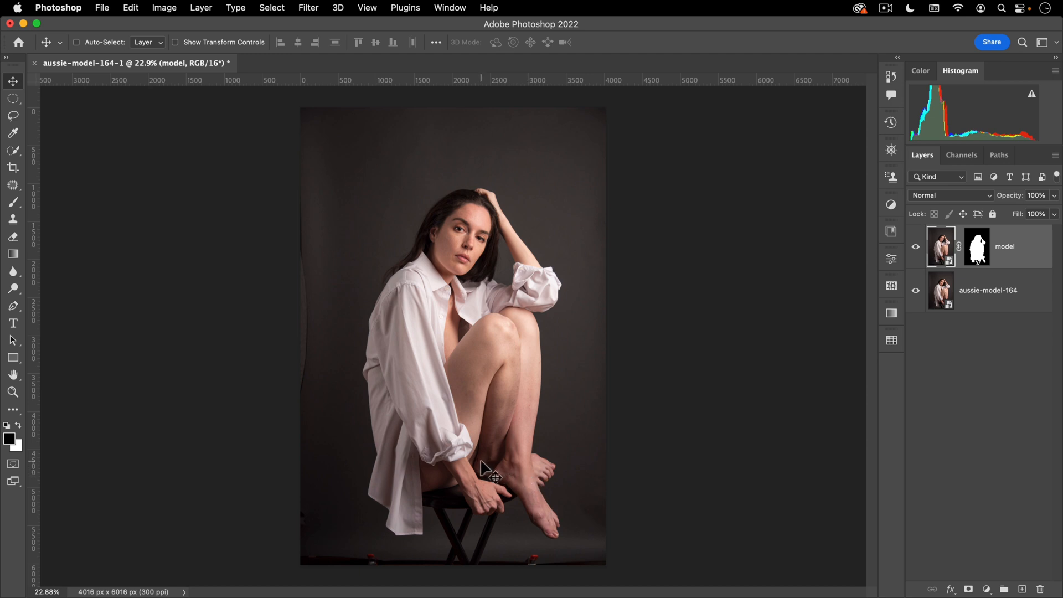
# - Crop the canvas at 4:5 (8:10) to about 4465 x 5582 px, extending it past both sides of the photo and keeping the stool legs
pyautogui.click(13, 173)
pyautogui.click(102, 42)
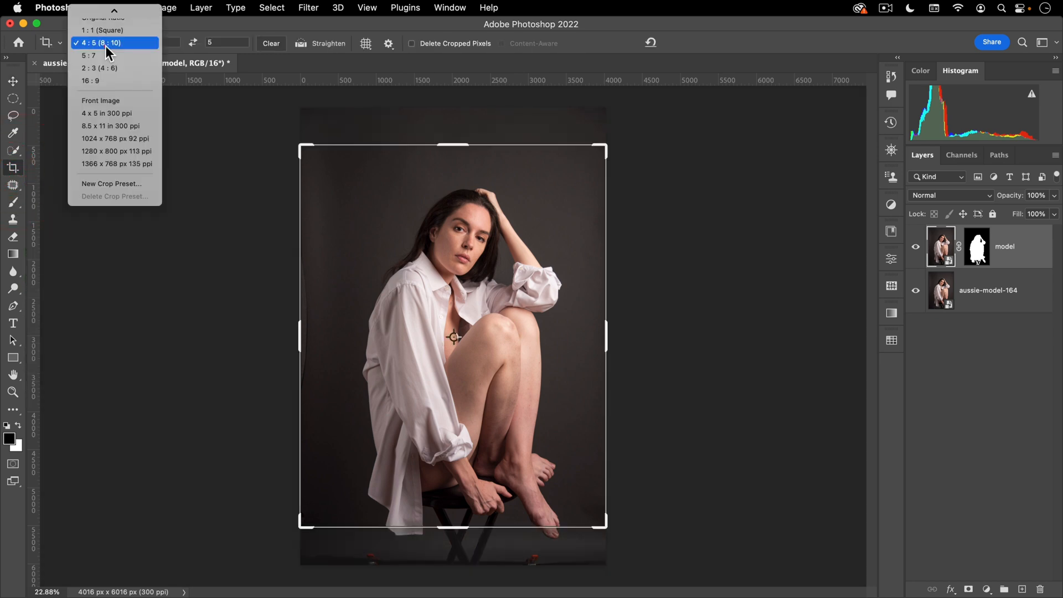
pyautogui.click(103, 43)
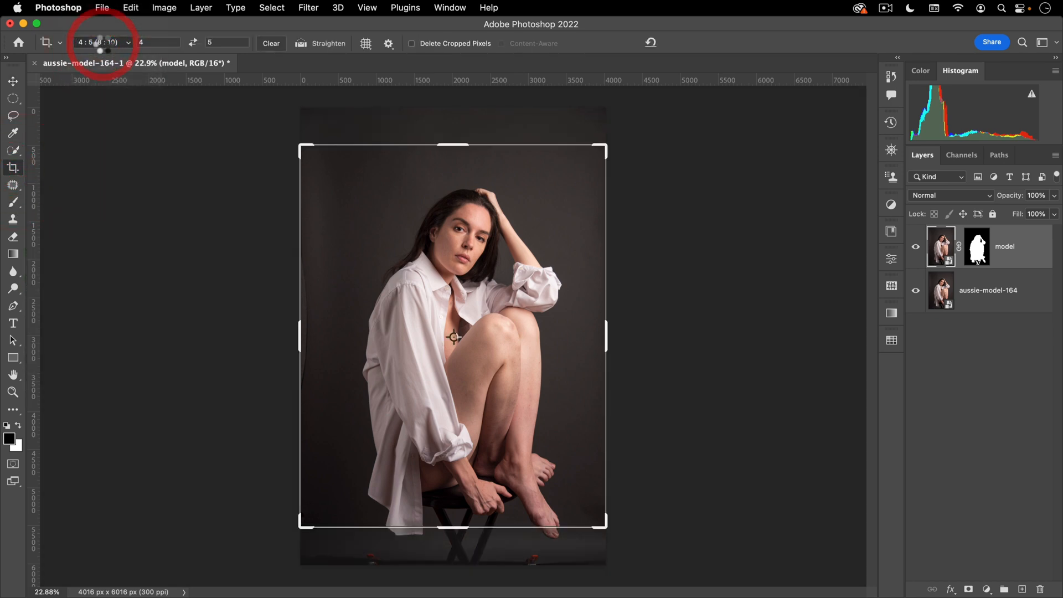
pyautogui.moveTo(472, 283); pyautogui.dragTo(474, 265)
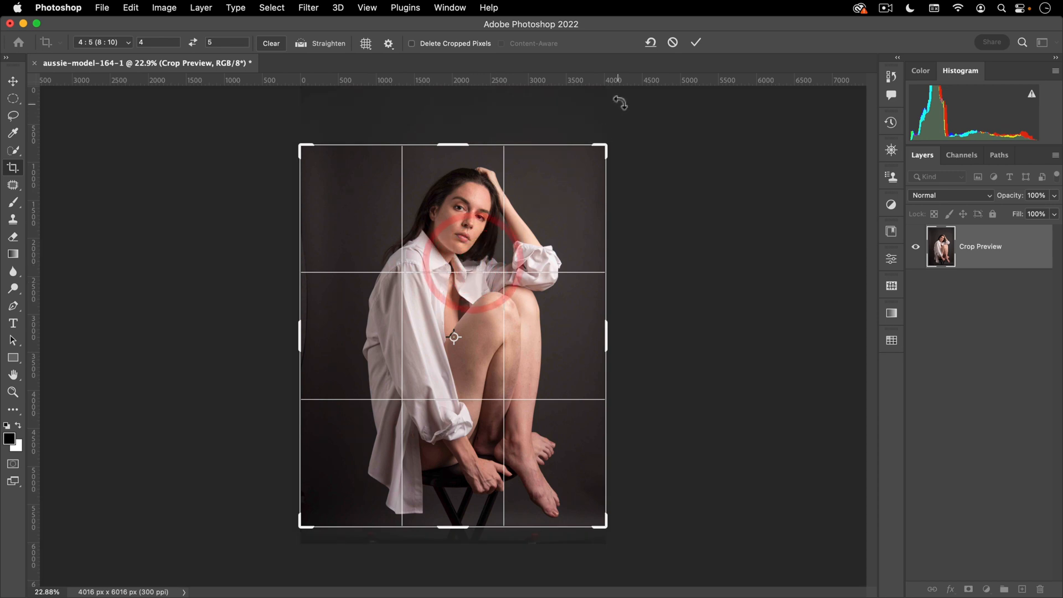
pyautogui.moveTo(605, 146); pyautogui.dragTo(613, 135)
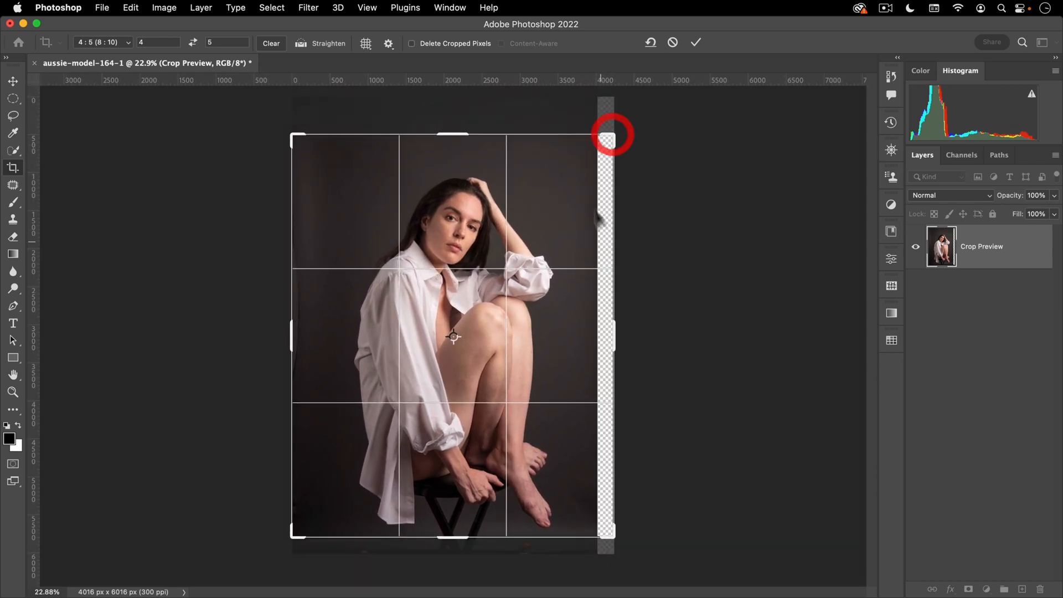
pyautogui.moveTo(458, 536); pyautogui.dragTo(456, 542)
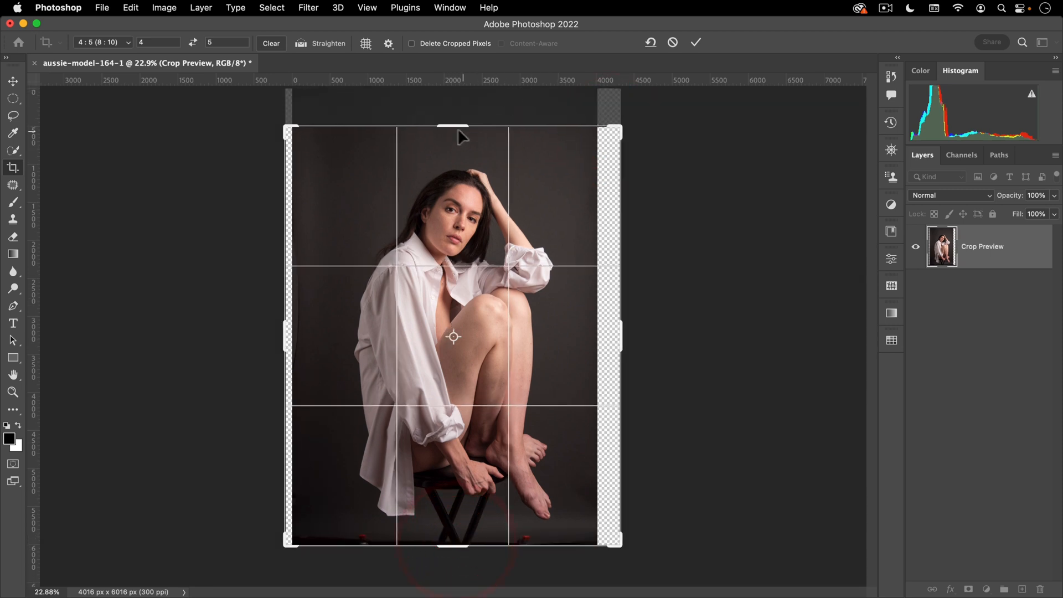
pyautogui.moveTo(458, 126); pyautogui.dragTo(457, 123)
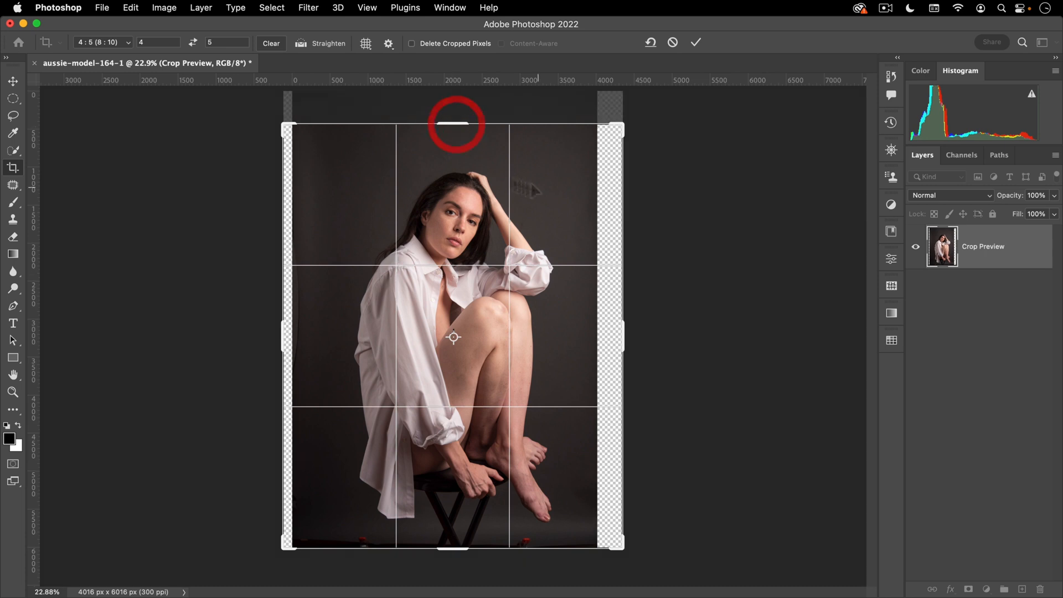
pyautogui.click(696, 45)
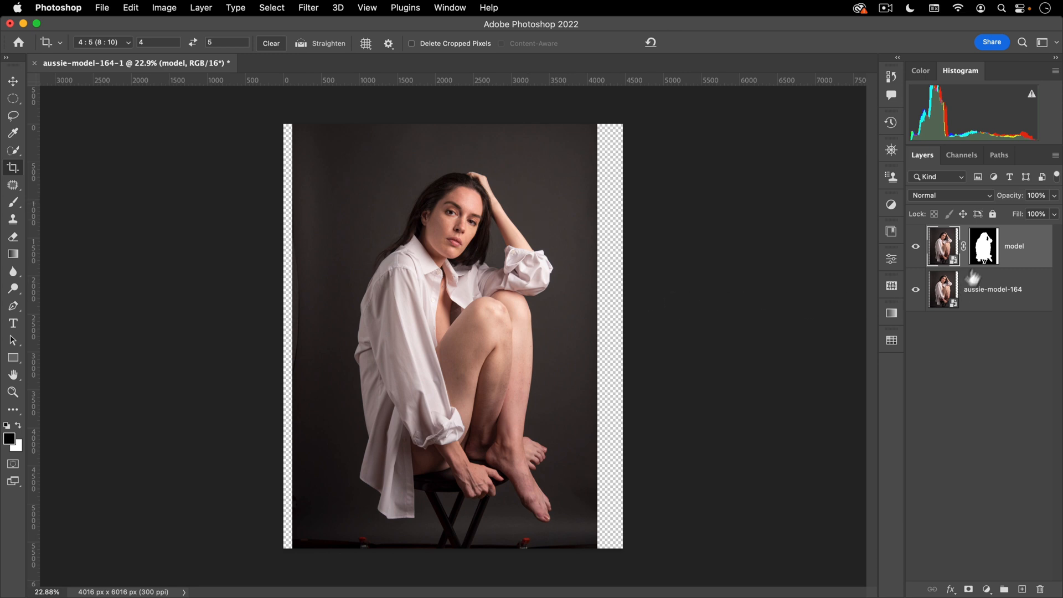
# - Display the model layer's mask alone and set up a linear Foreground to Transparent gradient with black as the foreground color
pyautogui.press('alt')
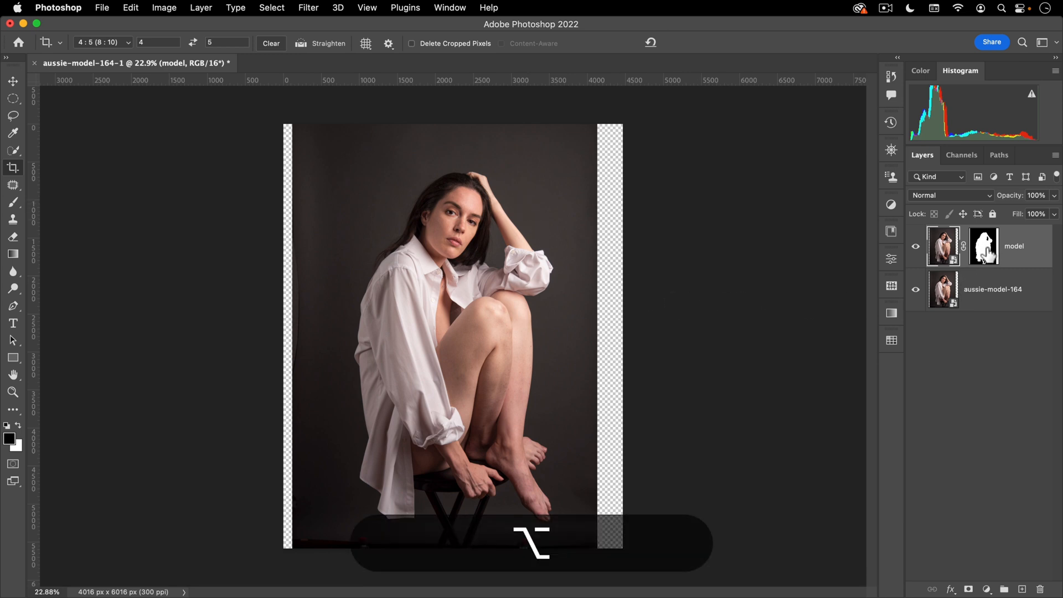
pyautogui.keyDown('alt'); pyautogui.click(984, 252); pyautogui.keyUp('alt')
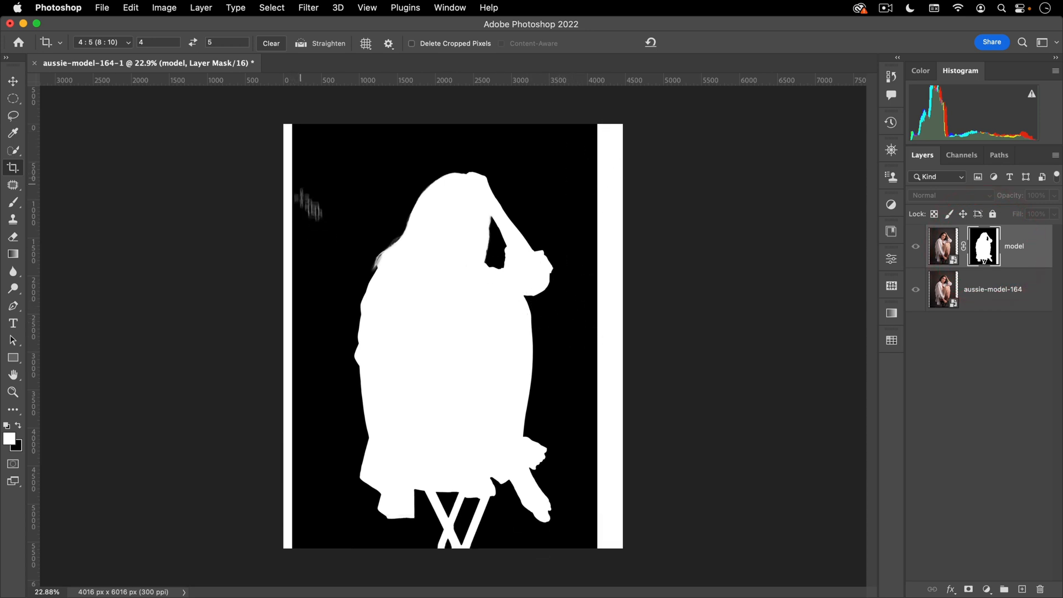
pyautogui.click(14, 254)
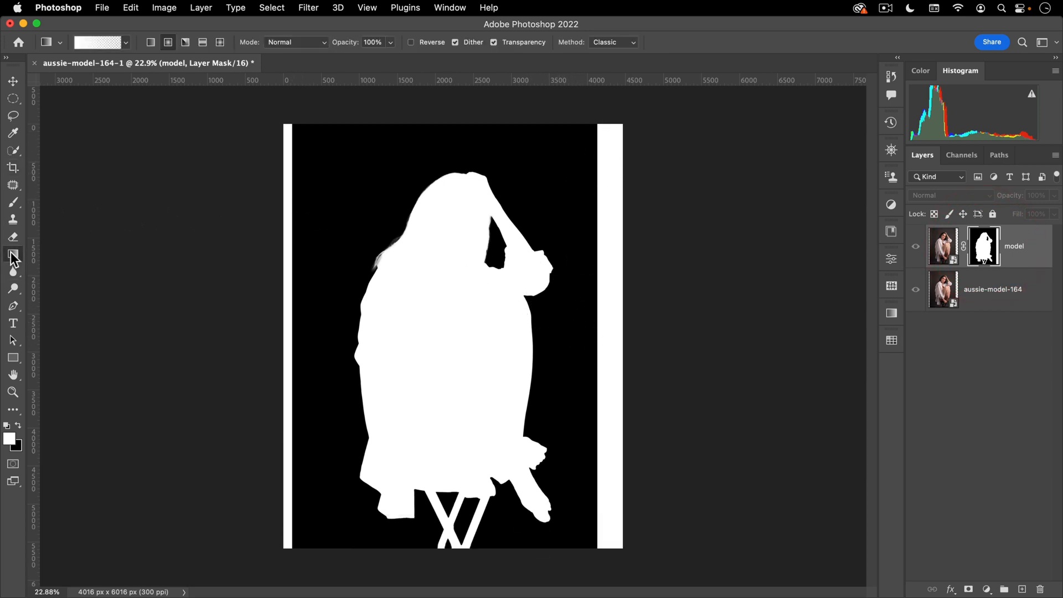
pyautogui.click(19, 426)
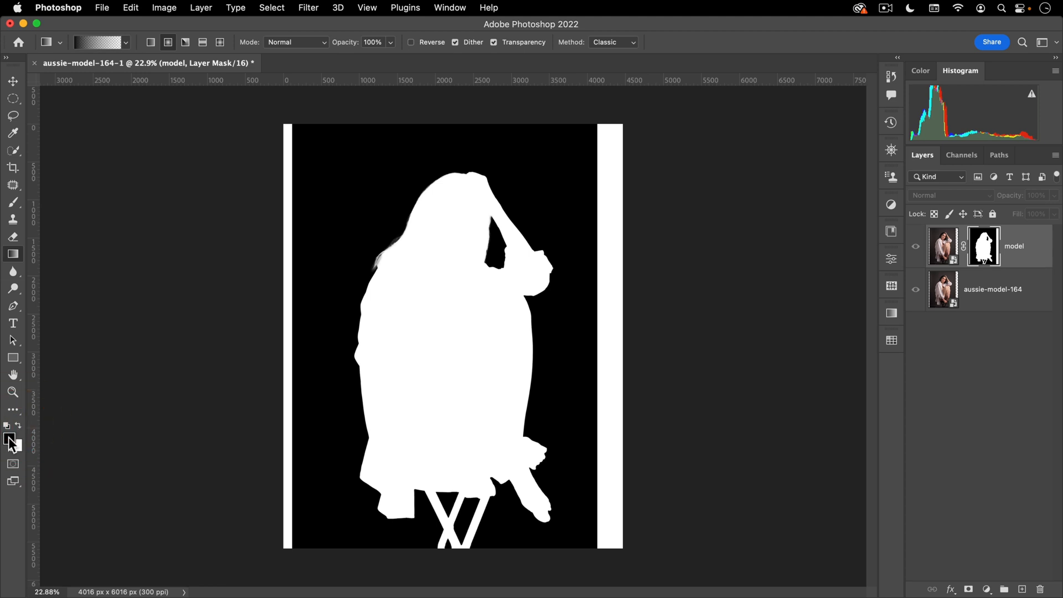
pyautogui.click(79, 44)
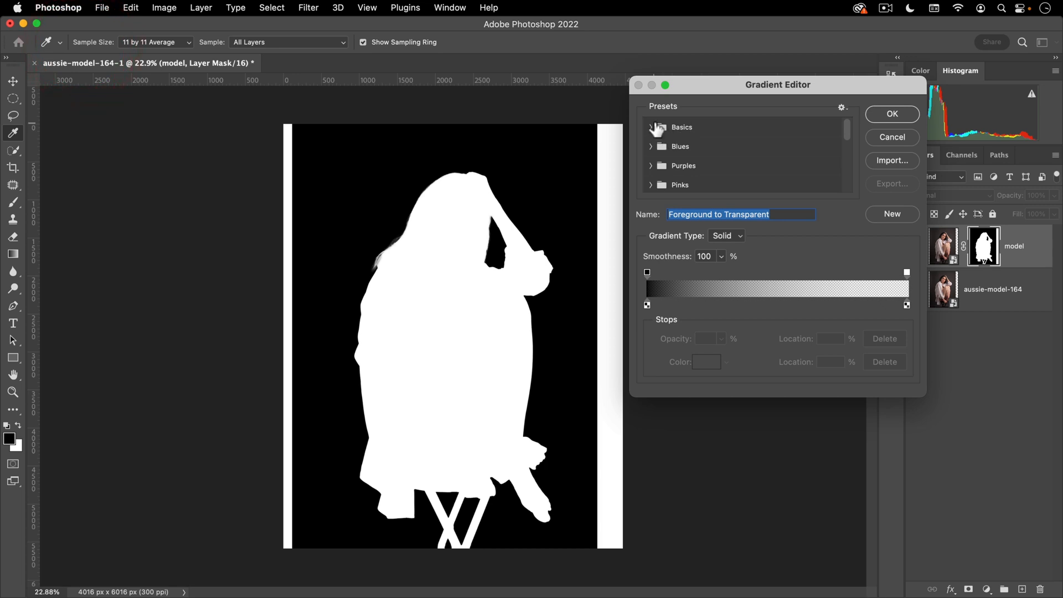
pyautogui.click(651, 127)
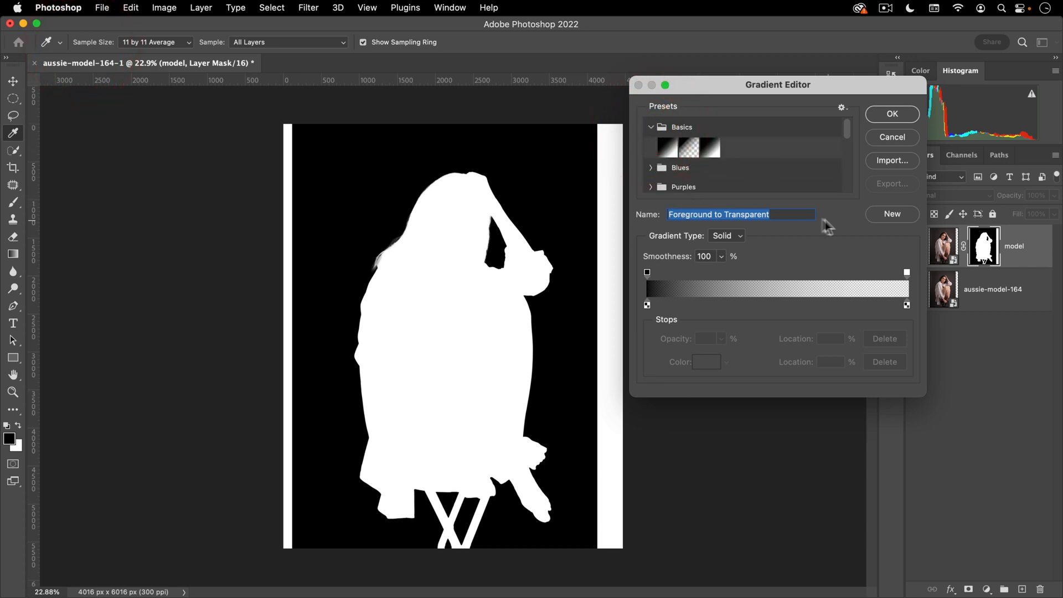
pyautogui.click(691, 150)
pyautogui.click(884, 117)
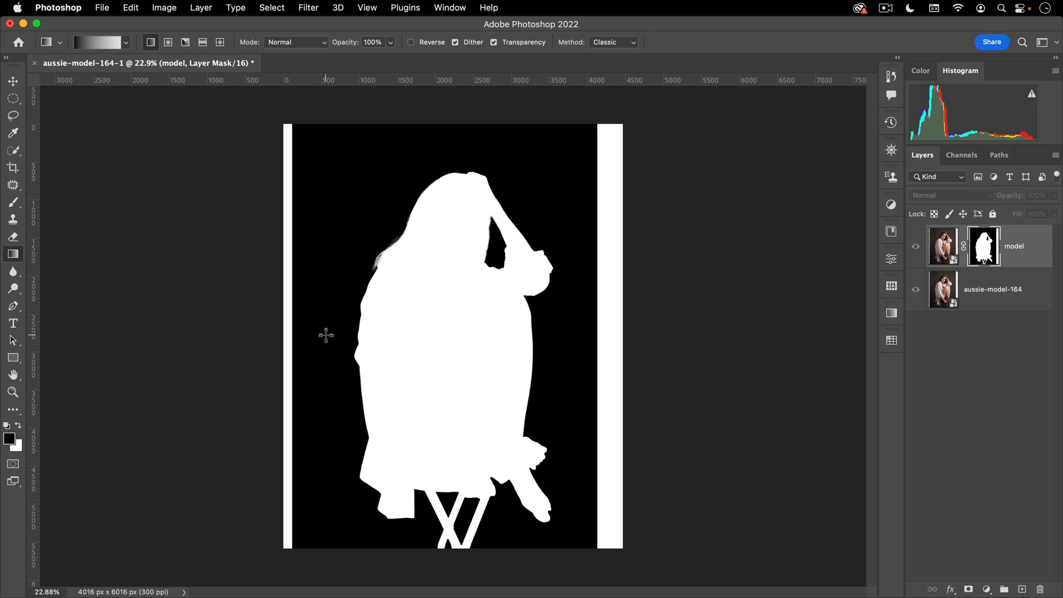
# - Fill the white strips along both sides of the model mask with black gradients and return to the image view
pyautogui.moveTo(301, 329); pyautogui.dragTo(332, 330)
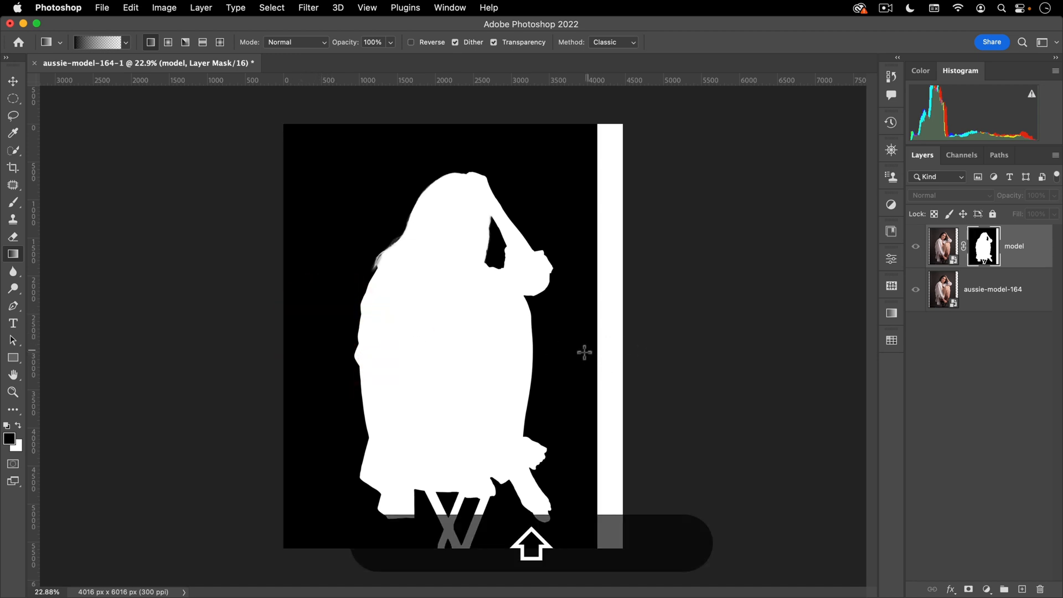
pyautogui.moveTo(576, 357); pyautogui.dragTo(578, 356)
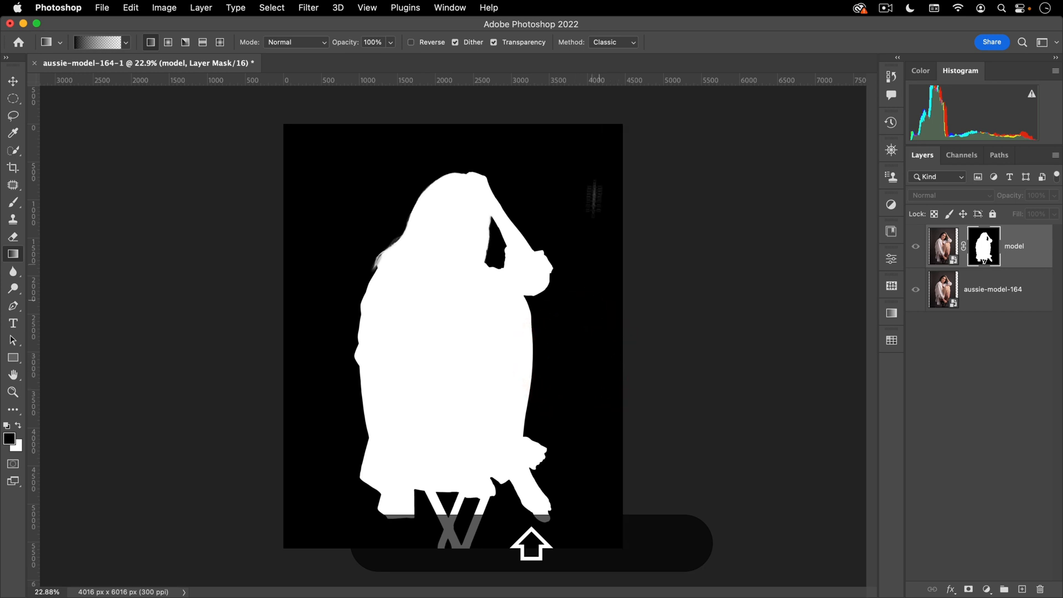
pyautogui.keyDown('alt'); pyautogui.click(987, 259); pyautogui.keyUp('alt')
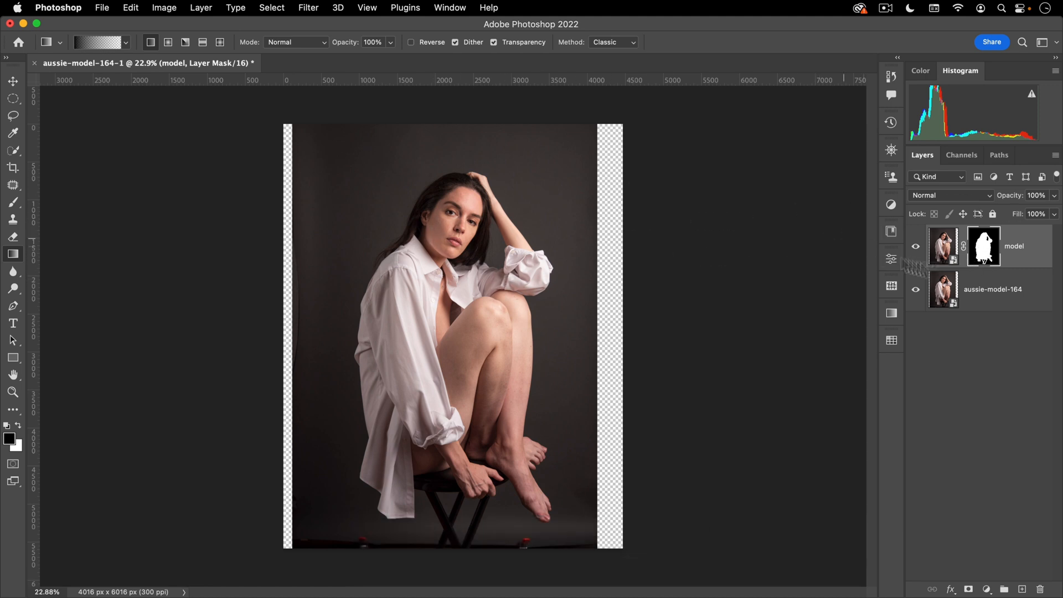
# - Try a black Solid Color fill layer directly above the aussie-model-164 layer, and delete it after comparing it with the original background
pyautogui.click(1008, 294)
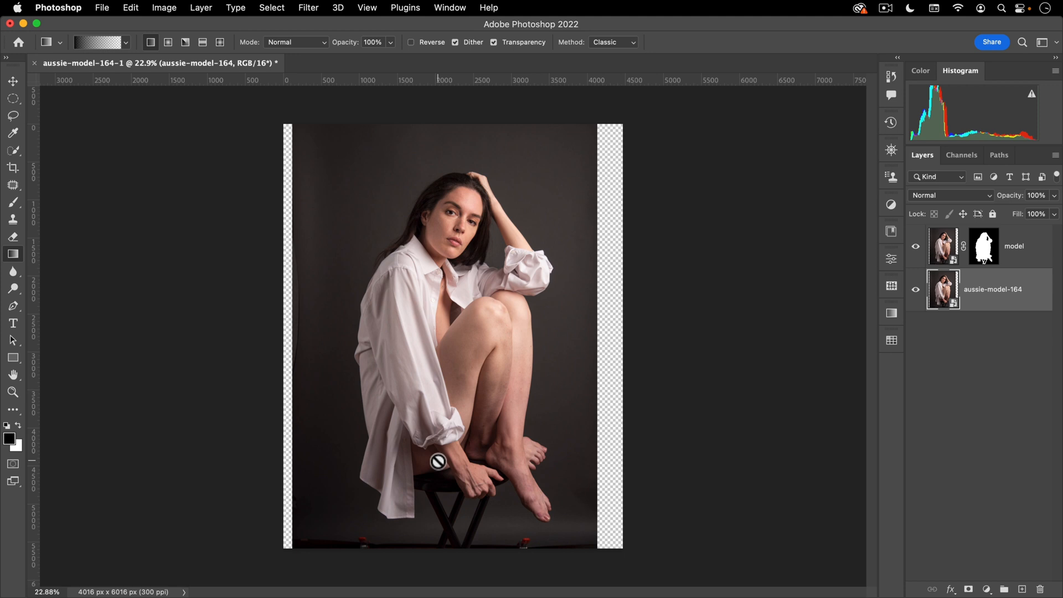
pyautogui.click(986, 589)
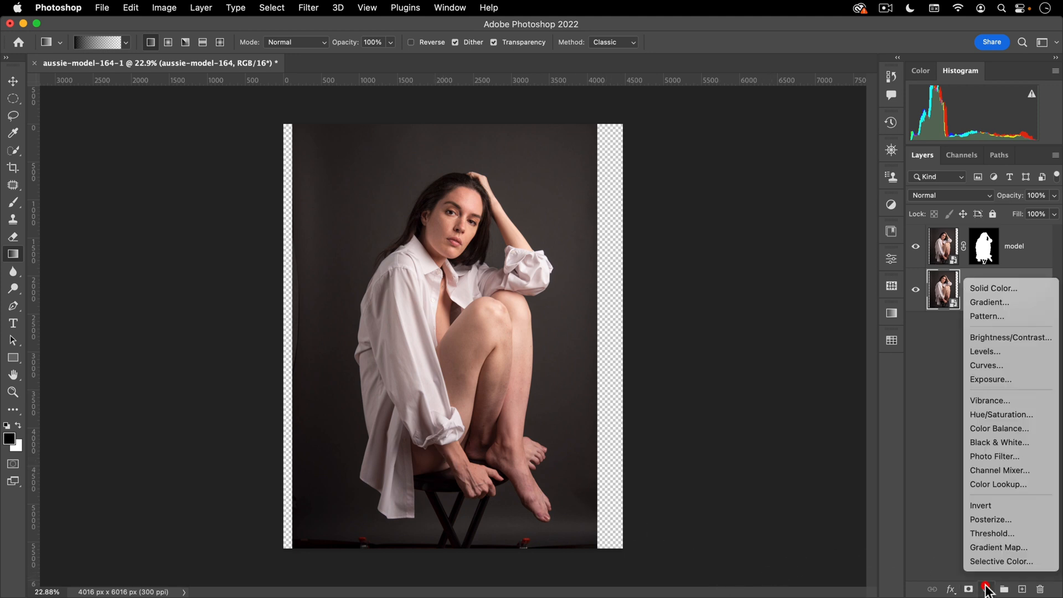
pyautogui.click(1006, 288)
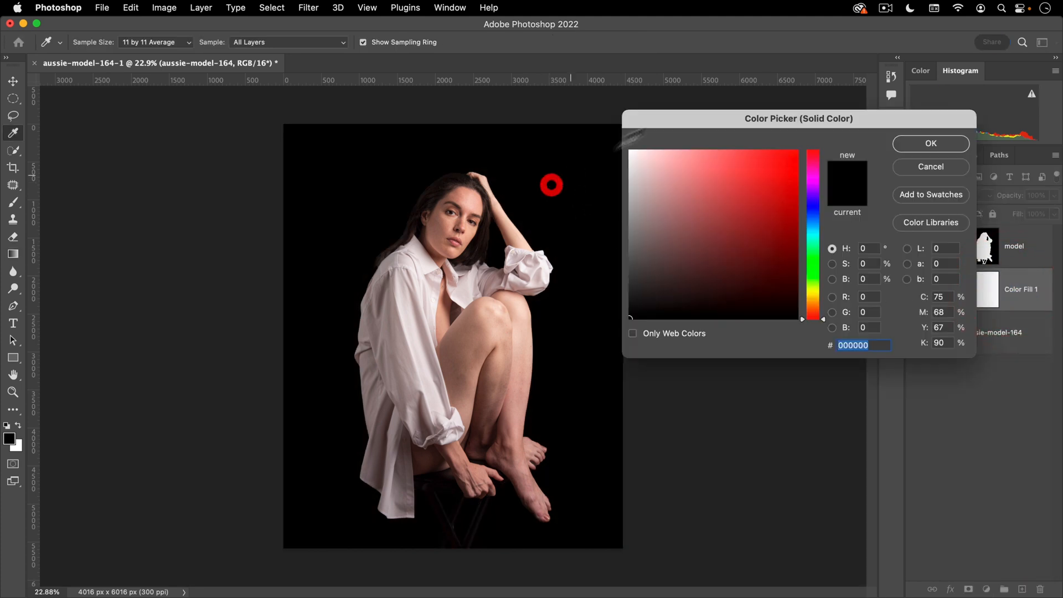
pyautogui.moveTo(734, 114); pyautogui.dragTo(675, 280)
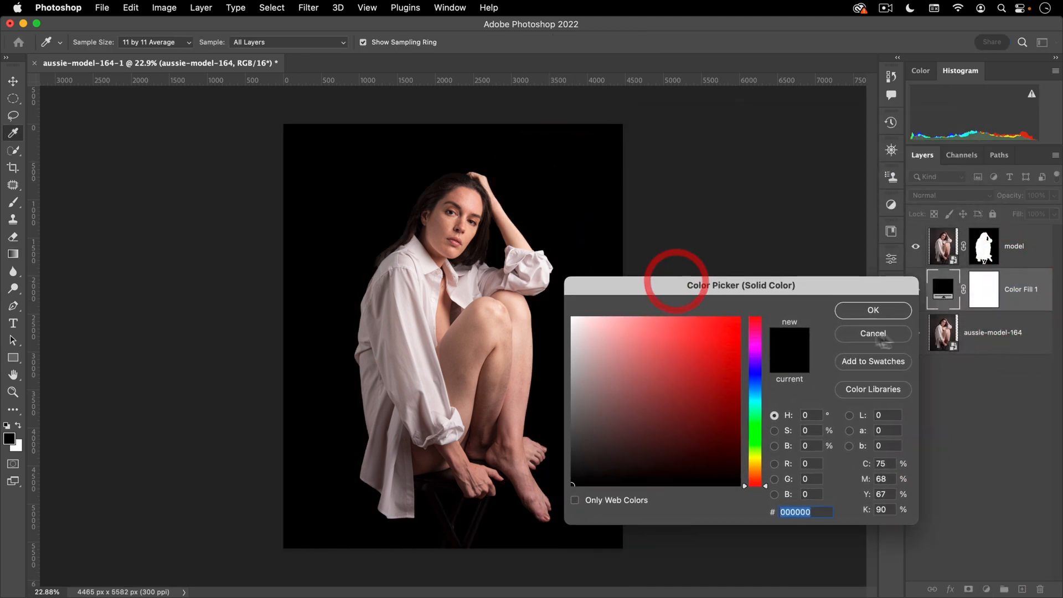
pyautogui.click(874, 310)
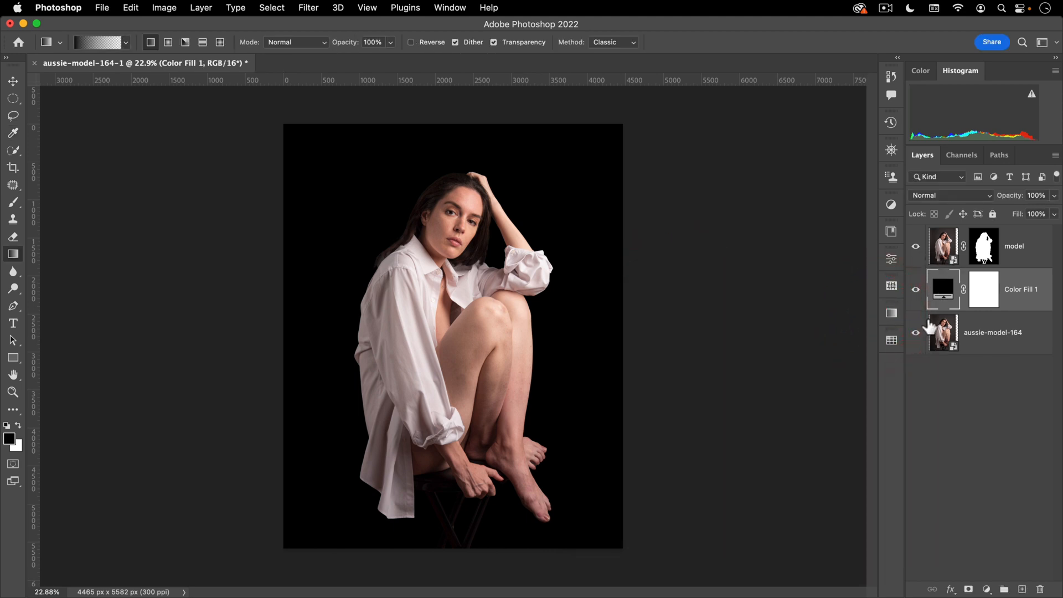
pyautogui.click(916, 289)
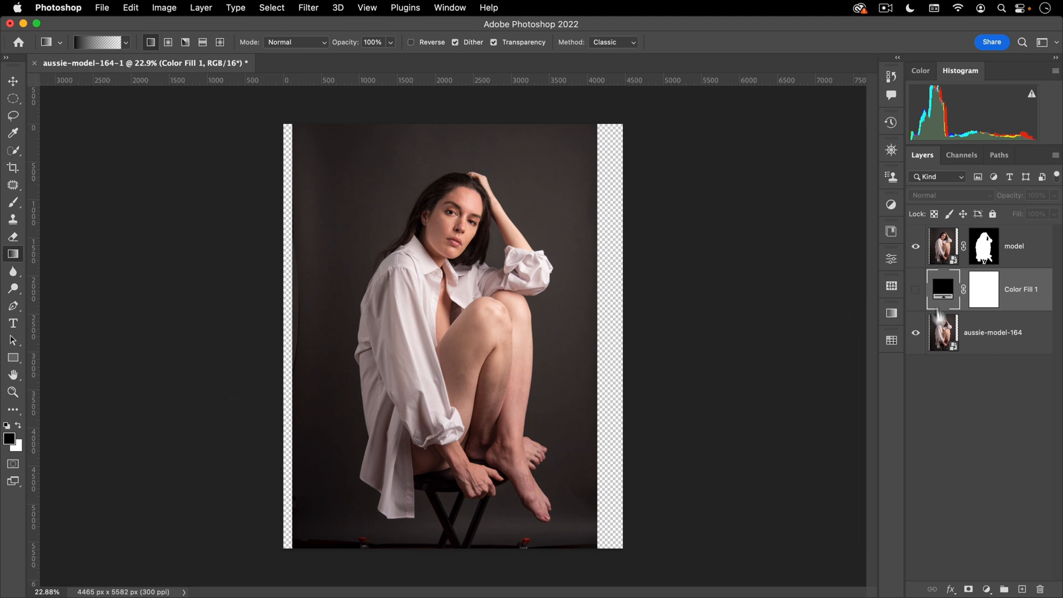
pyautogui.moveTo(951, 301); pyautogui.dragTo(1042, 589)
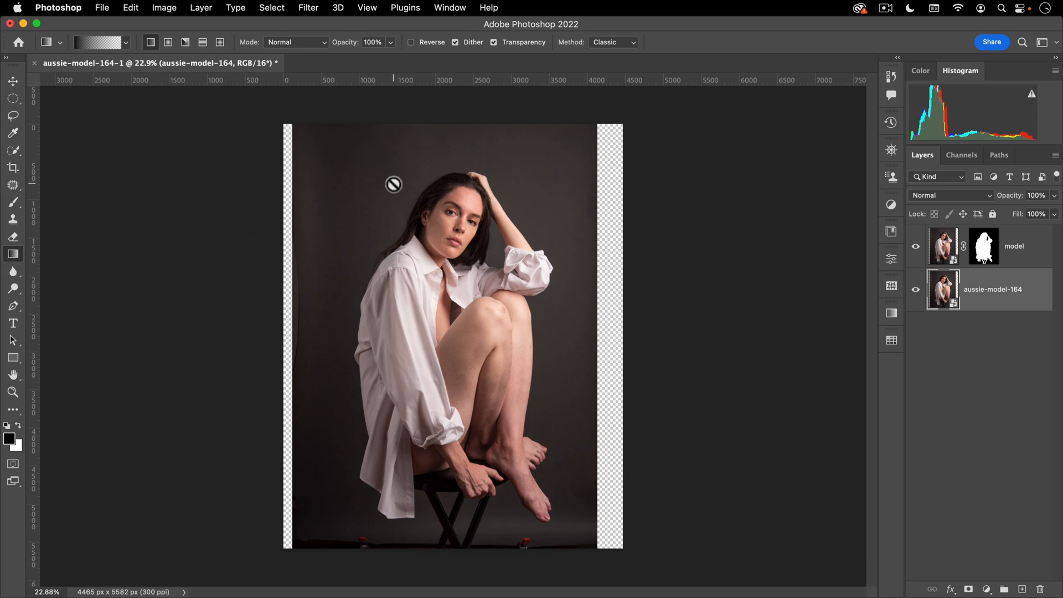
# - Sample the backdrop color and add a Solid Color fill layer above aussie-model-164, set to neutral gray 404040
pyautogui.press('alt')
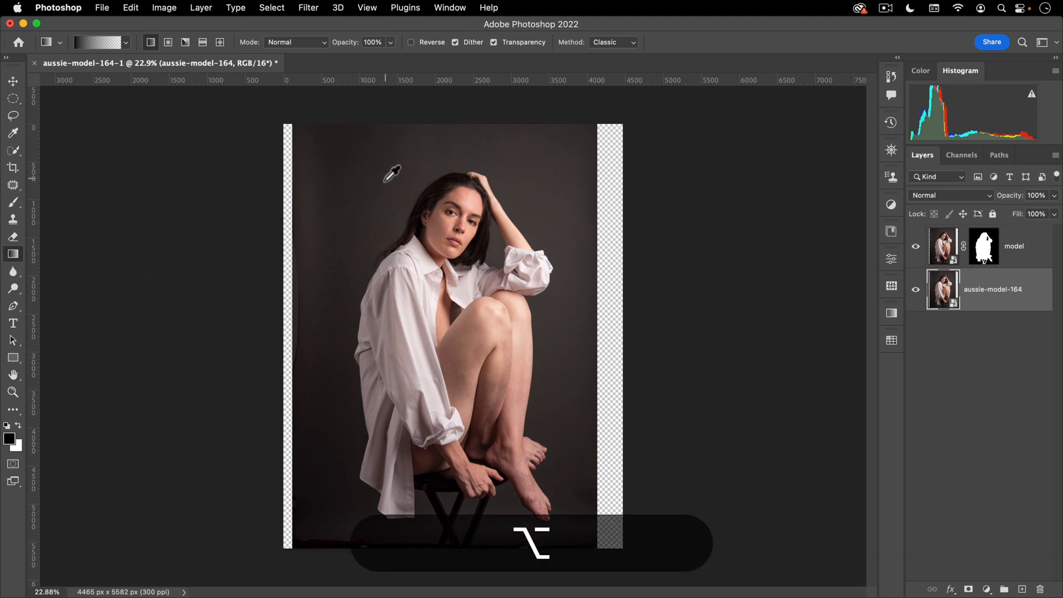
pyautogui.moveTo(523, 177); pyautogui.dragTo(512, 161)
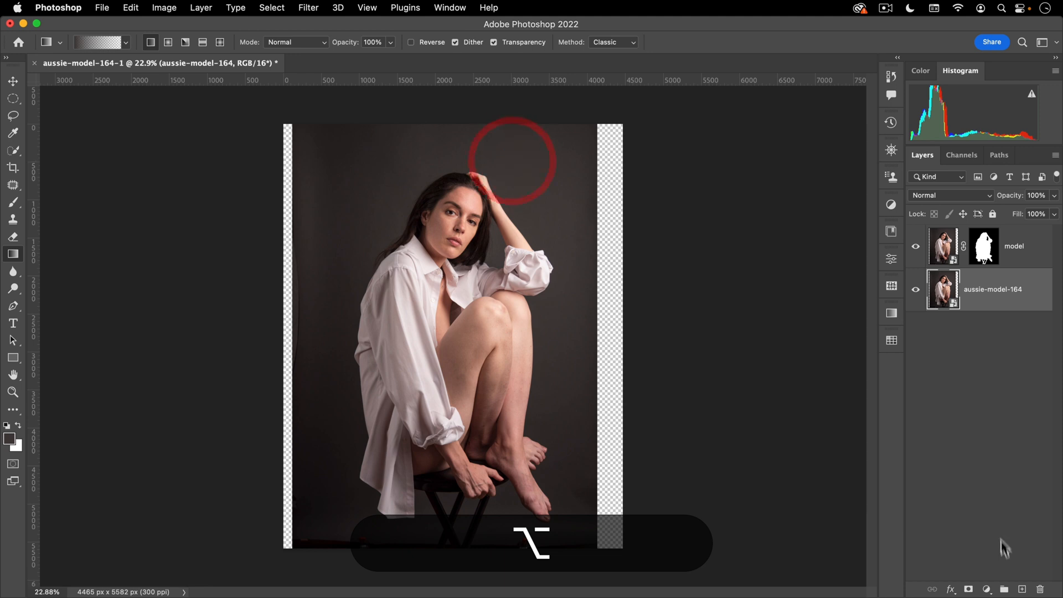
pyautogui.click(987, 589)
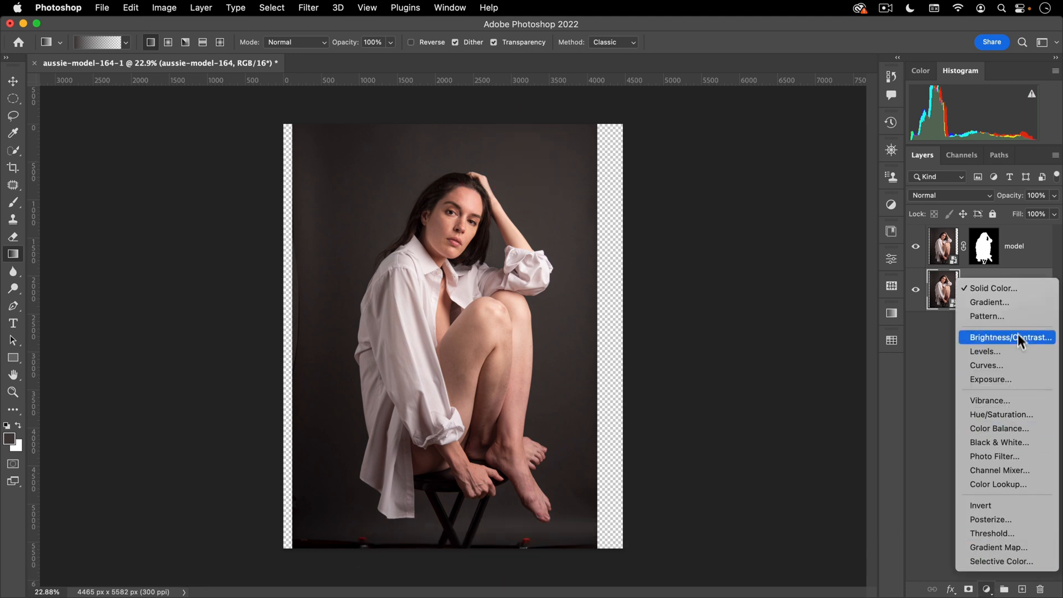
pyautogui.click(1022, 287)
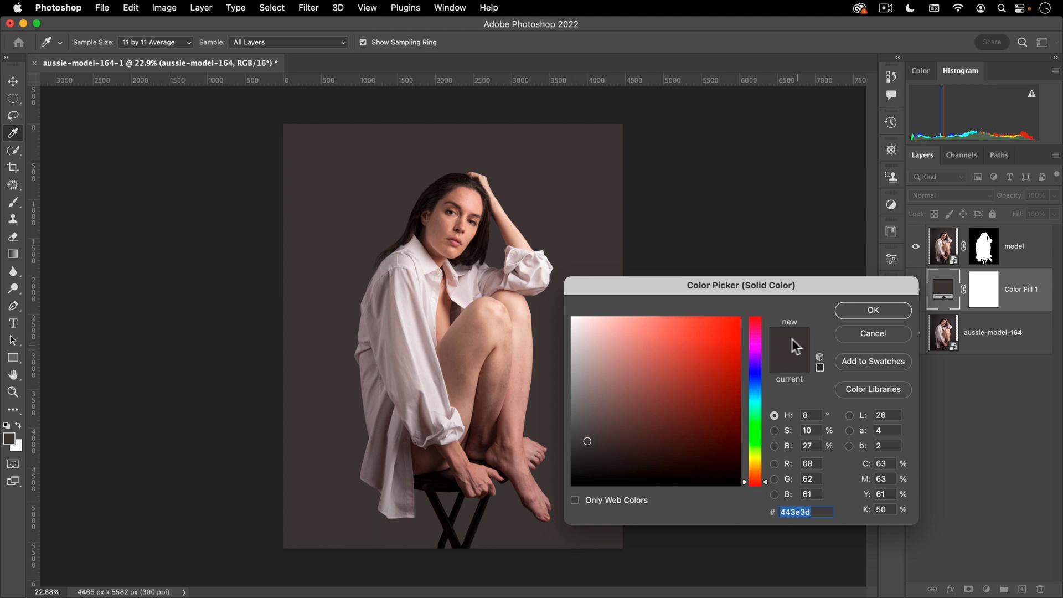
pyautogui.moveTo(578, 443); pyautogui.dragTo(561, 445)
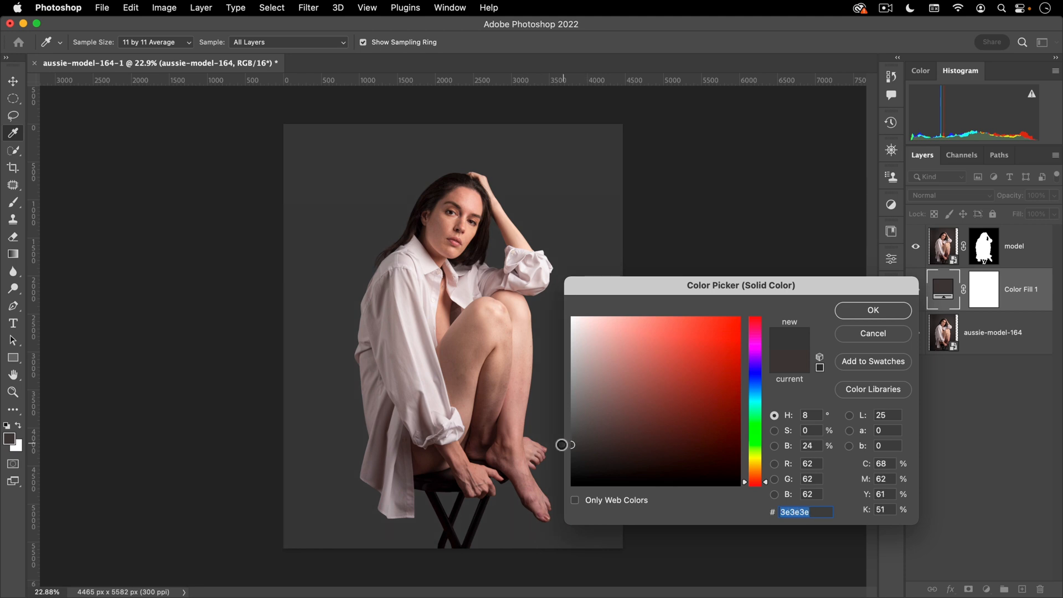
pyautogui.click(561, 443)
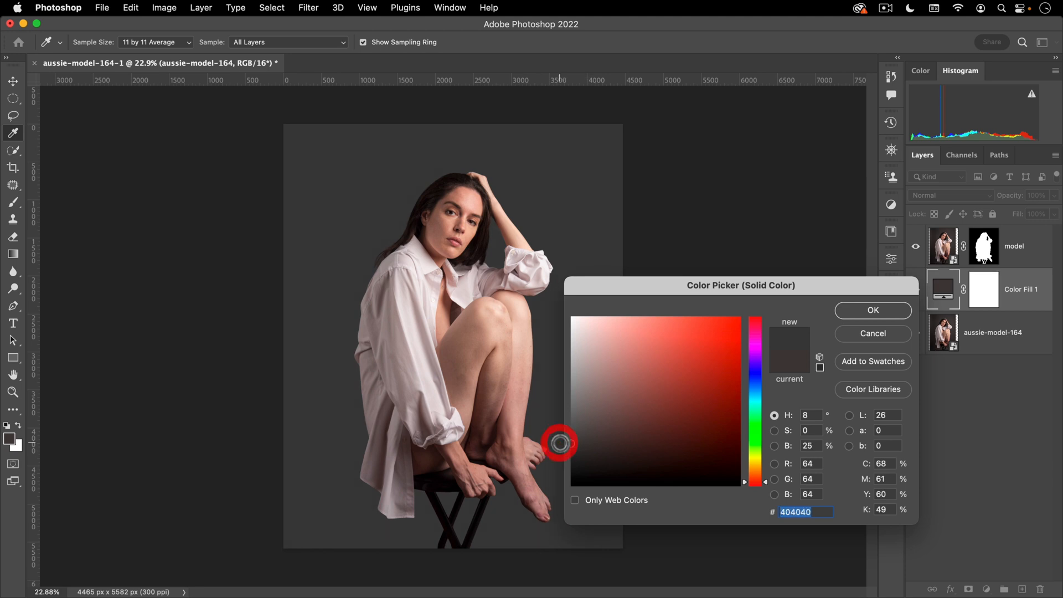
pyautogui.click(881, 313)
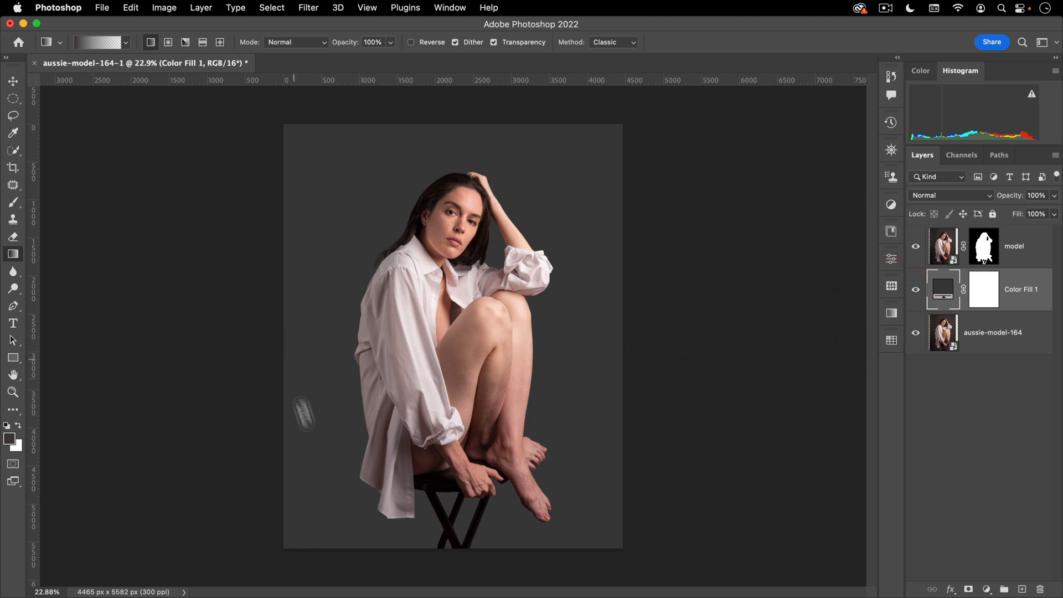
# - Draw a large elliptical selection around the model and add a Curves adjustment layer masked by it above the gray fill layer
pyautogui.click(13, 98)
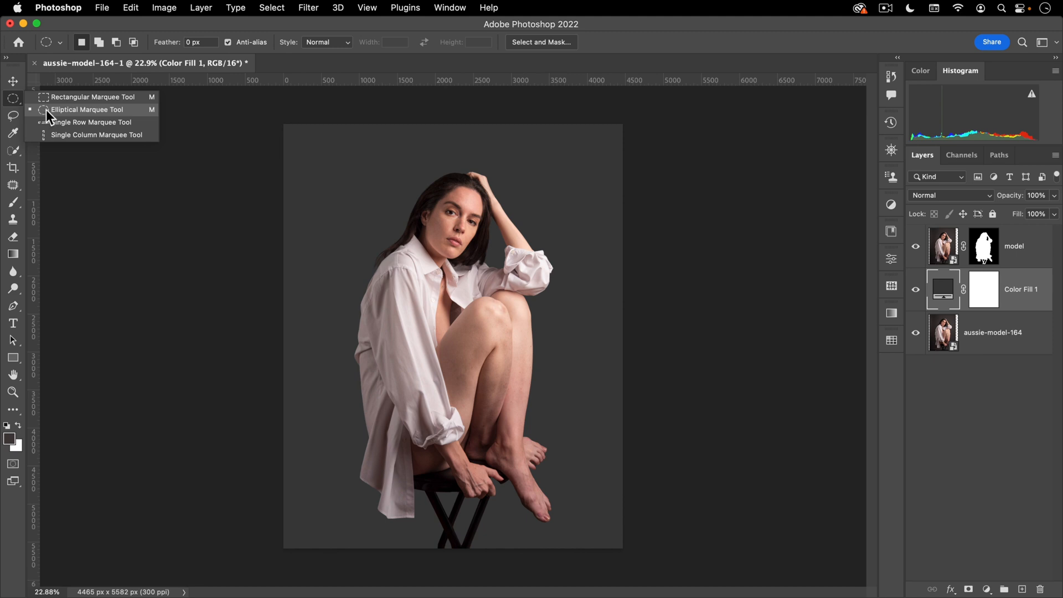
pyautogui.click(103, 114)
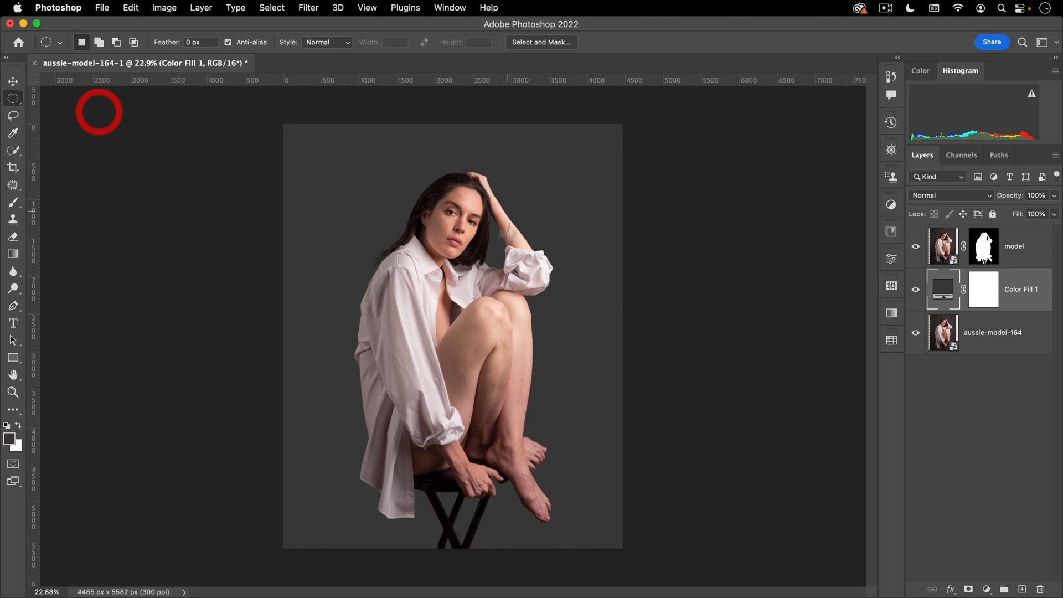
pyautogui.moveTo(432, 320); pyautogui.dragTo(608, 140)
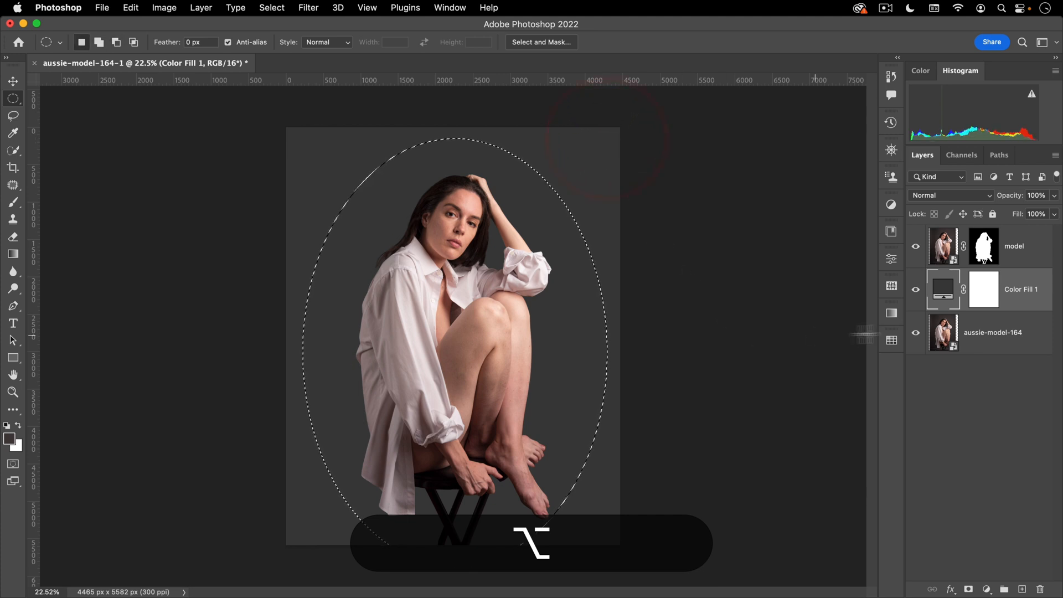
pyautogui.click(986, 588)
pyautogui.click(1018, 363)
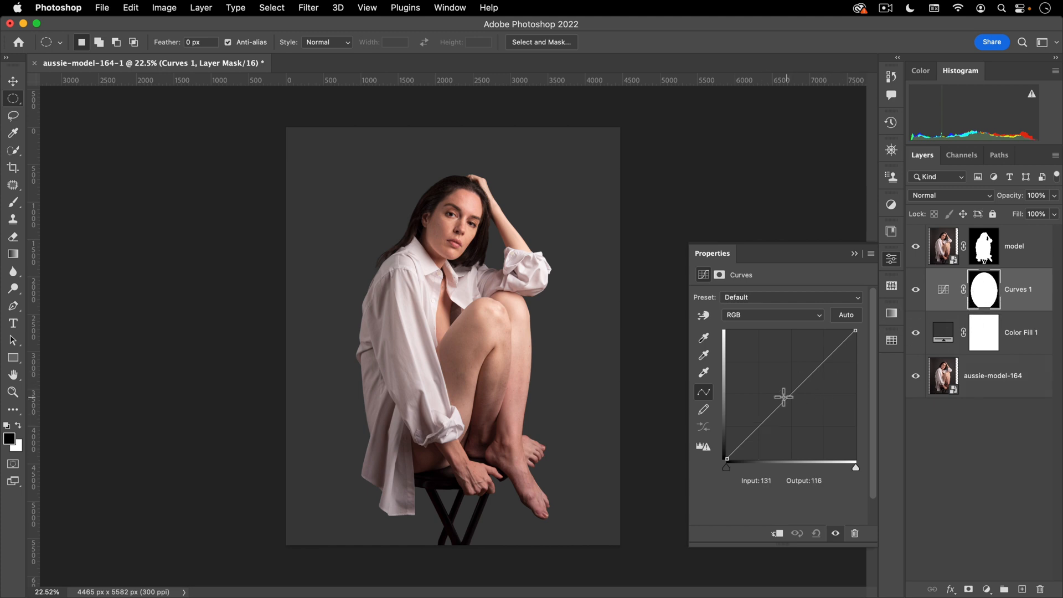
# - Darken the Curves 1 midtones to about input 147, output 66, and give its inverted elliptical mask a feather of over 500 px
pyautogui.moveTo(789, 400); pyautogui.dragTo(801, 425)
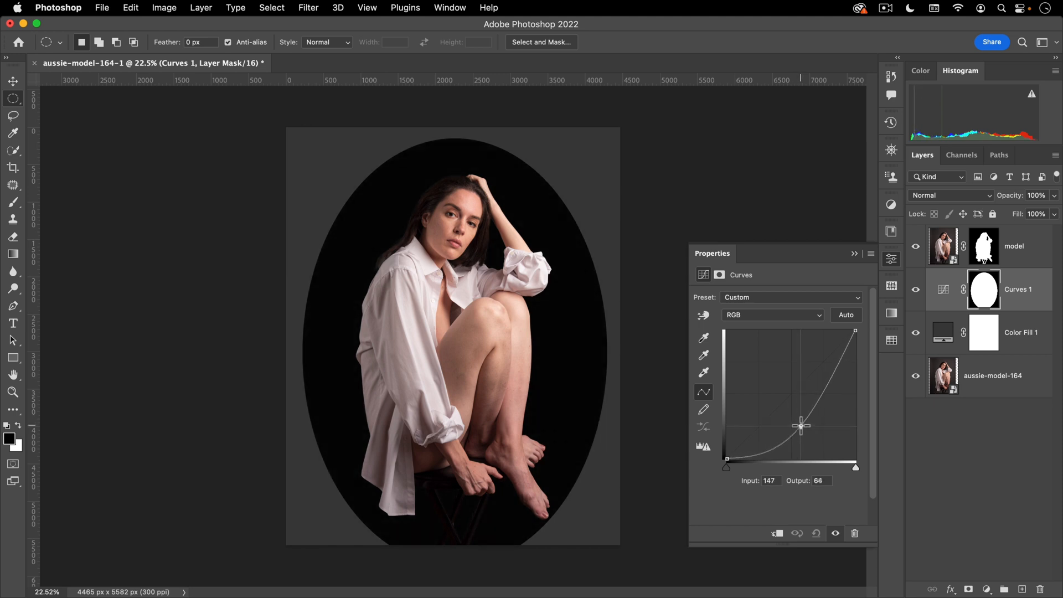
pyautogui.click(720, 276)
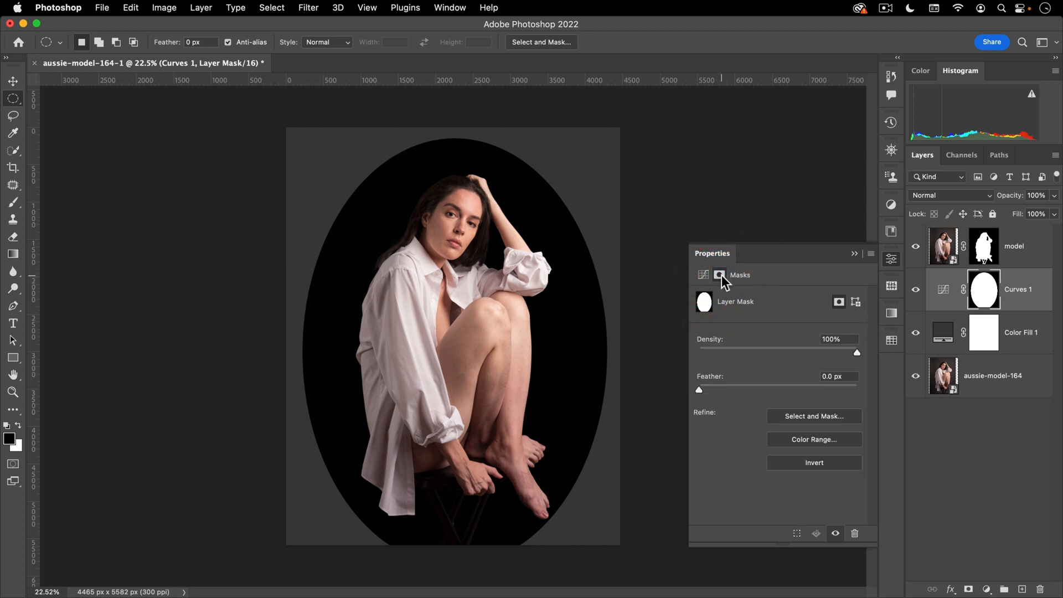
pyautogui.click(809, 382)
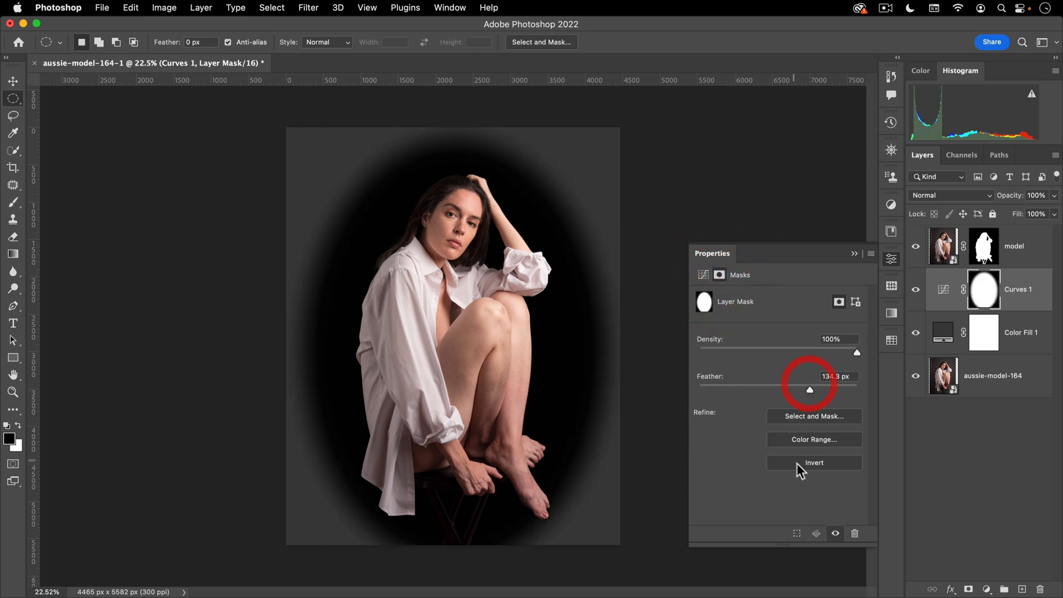
pyautogui.click(800, 462)
pyautogui.moveTo(834, 385); pyautogui.dragTo(842, 391)
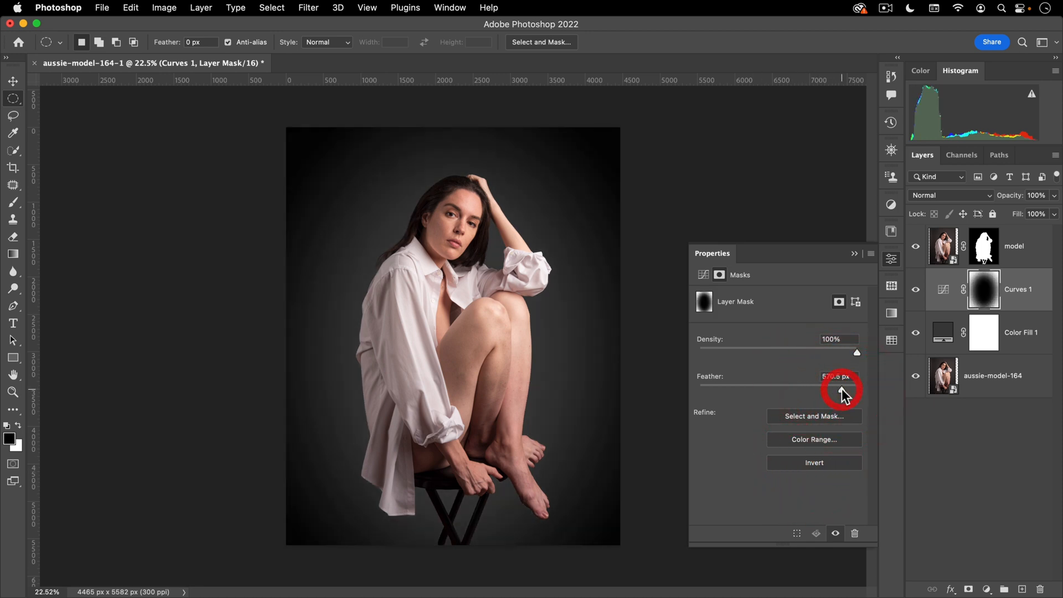
pyautogui.click(892, 260)
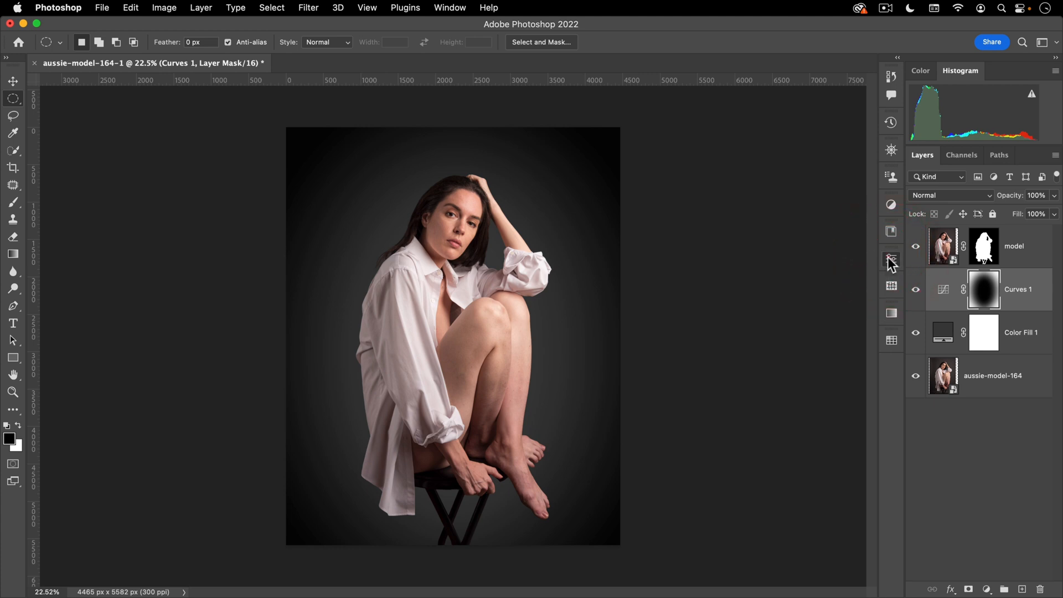
pyautogui.click(891, 260)
pyautogui.click(891, 258)
# - Free-transform the Curves 1 mask from its center to about 108% width and 105% height, reaching the canvas edges
pyautogui.click(982, 294)
pyautogui.click(13, 82)
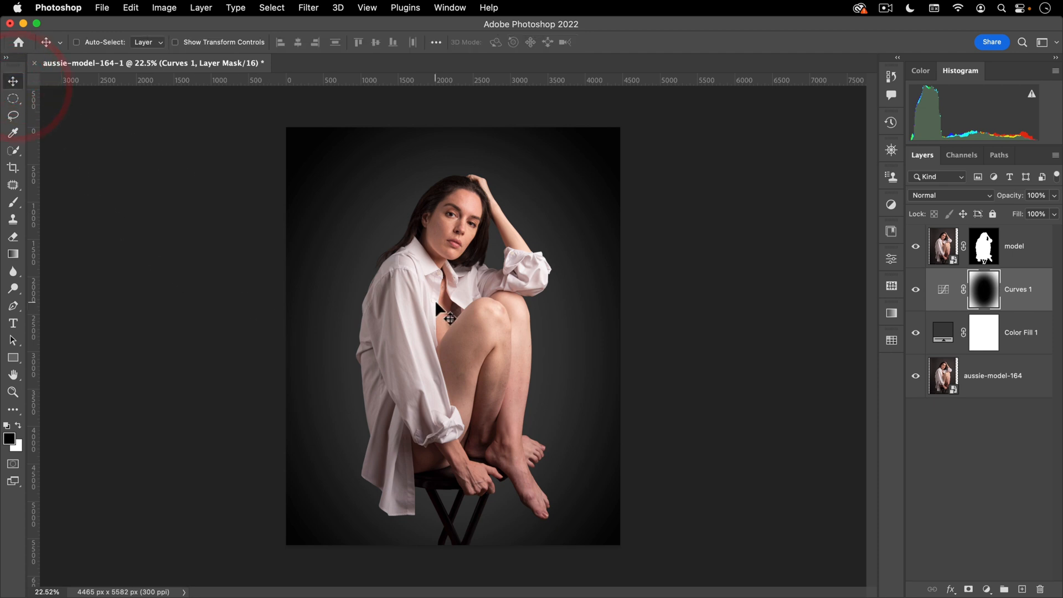
pyautogui.press('super+t')
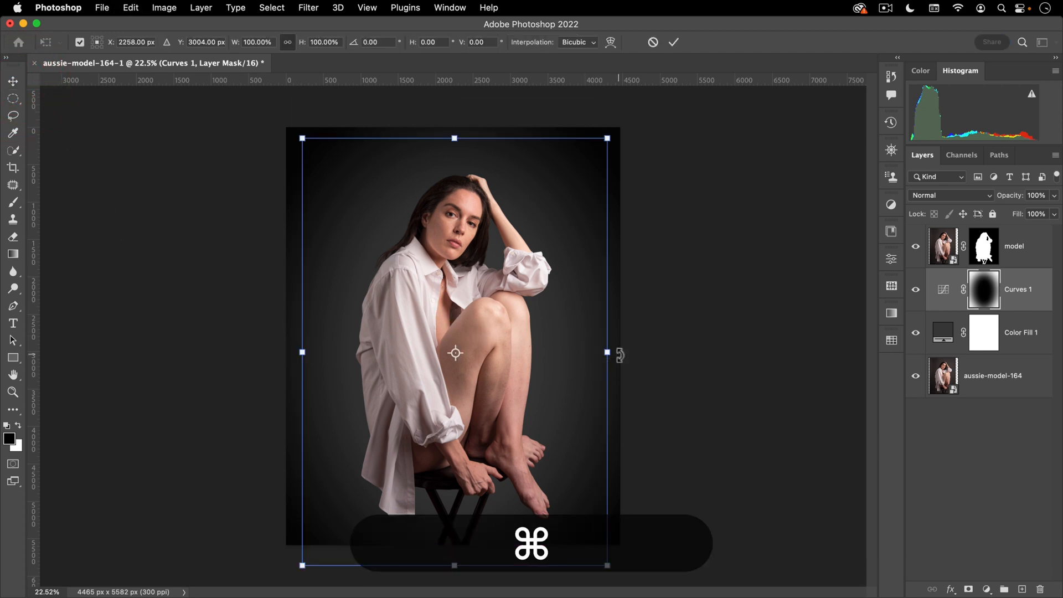
pyautogui.moveTo(607, 353); pyautogui.dragTo(648, 351)
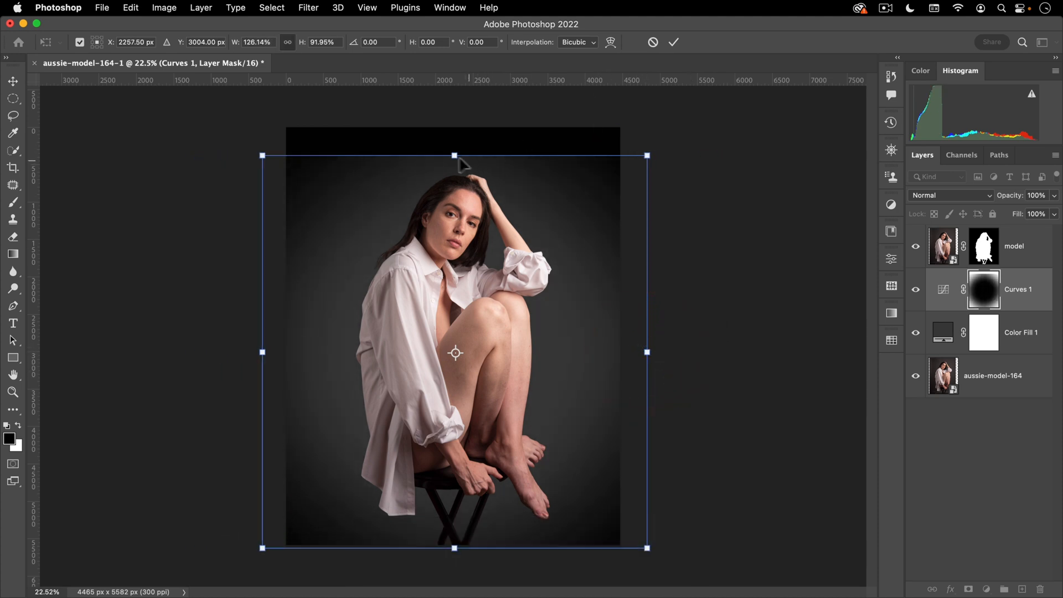
pyautogui.moveTo(454, 156); pyautogui.dragTo(455, 128)
pyautogui.moveTo(647, 352); pyautogui.dragTo(620, 352)
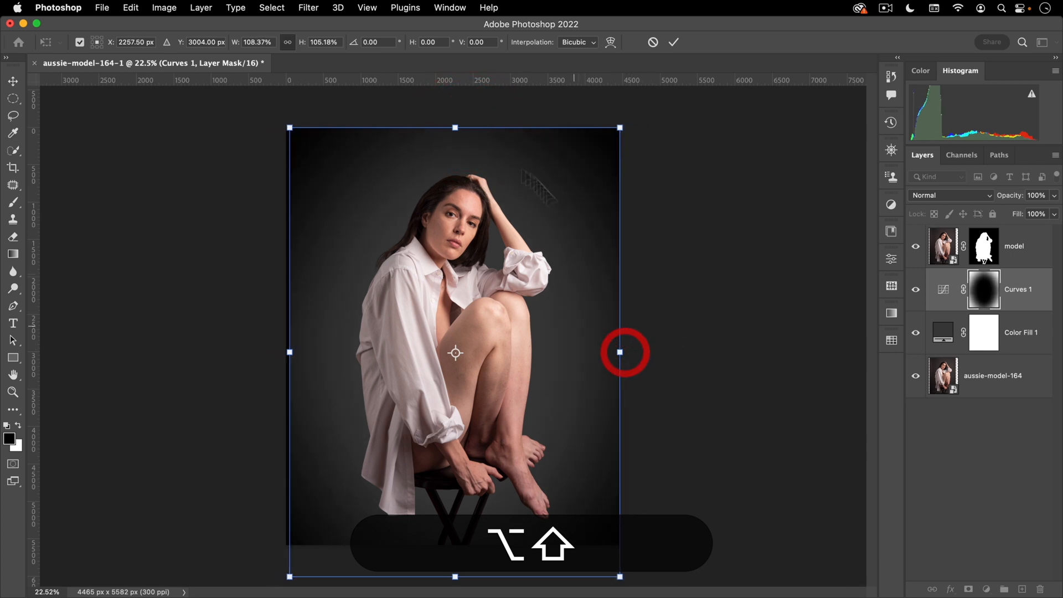
pyautogui.doubleClick(499, 290)
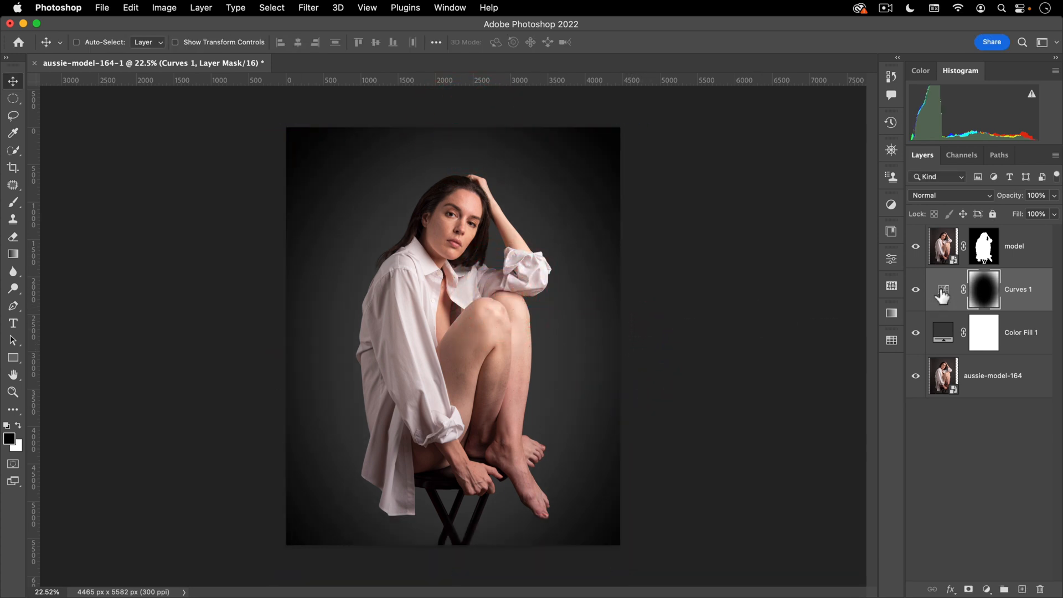
# - Rename the Curves 1 layer as vignette and the Color Fill 1 layer as background
pyautogui.click(1009, 290)
pyautogui.doubleClick(1016, 289)
pyautogui.write('vignette')
pyautogui.press('Return')
pyautogui.doubleClick(1011, 334)
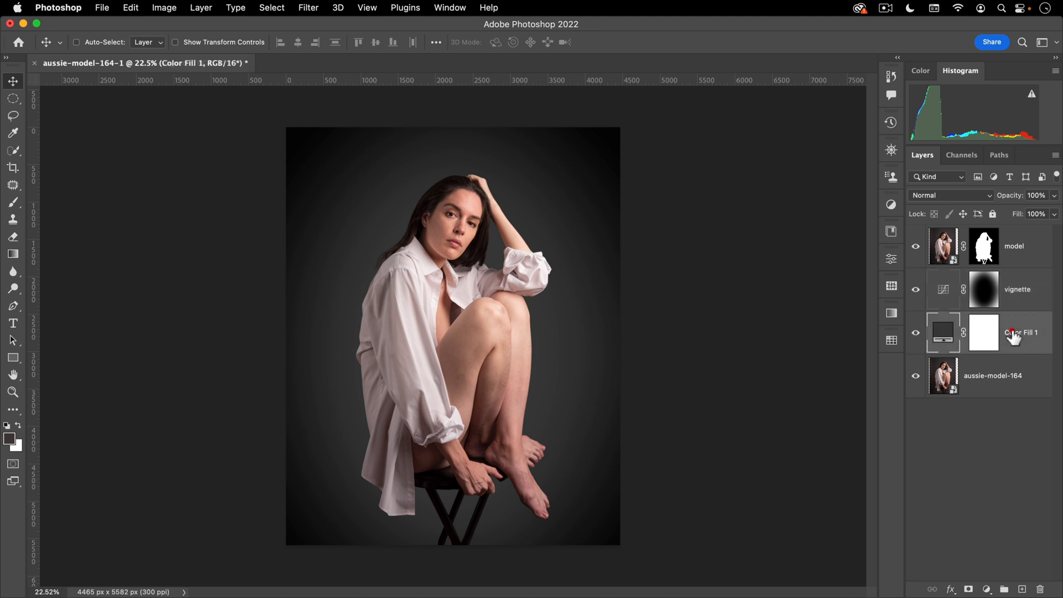
pyautogui.write('background')
pyautogui.press('Return')
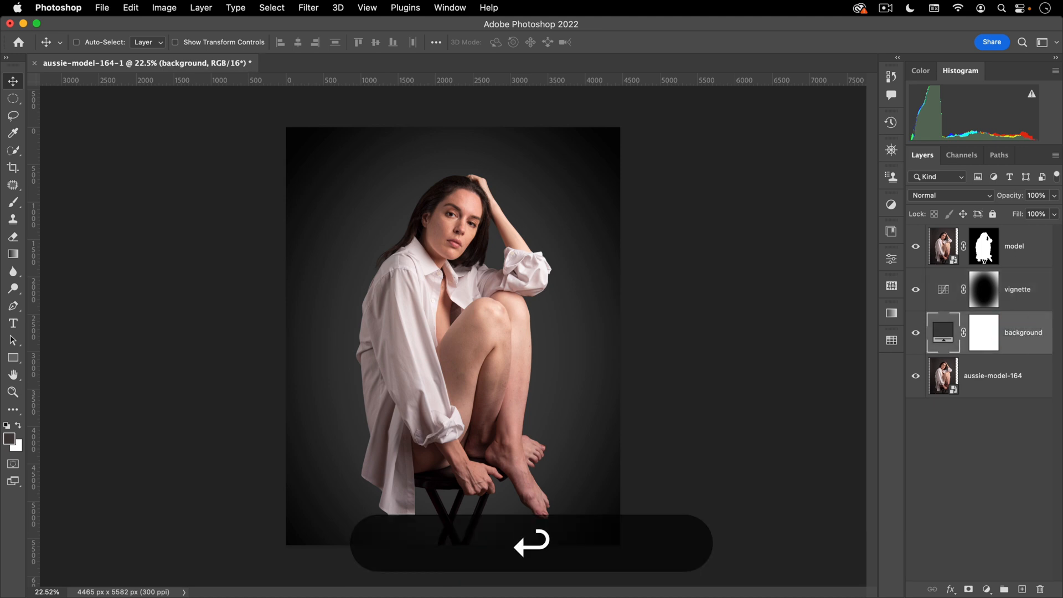
# - Shrink the vignette layer's mask from its center so the darkening closes in around the model
pyautogui.click(936, 291)
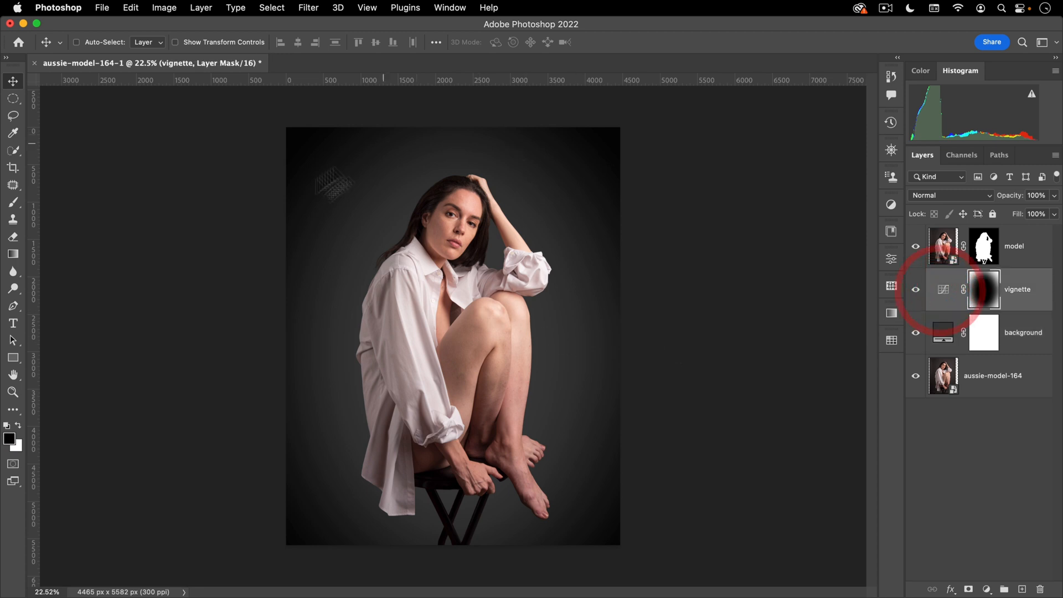
pyautogui.click(985, 293)
pyautogui.press('cmd+t')
pyautogui.moveTo(620, 352); pyautogui.dragTo(596, 351)
pyautogui.doubleClick(403, 331)
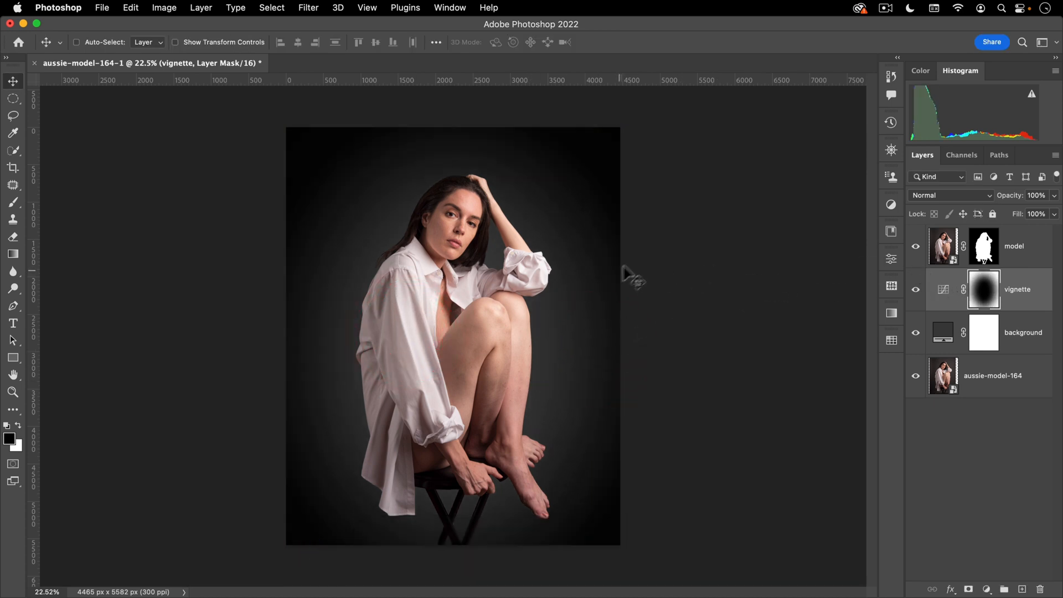
# - Soften the vignette layer's darkening by raising its curve point to about input 142, output 88
pyautogui.doubleClick(945, 293)
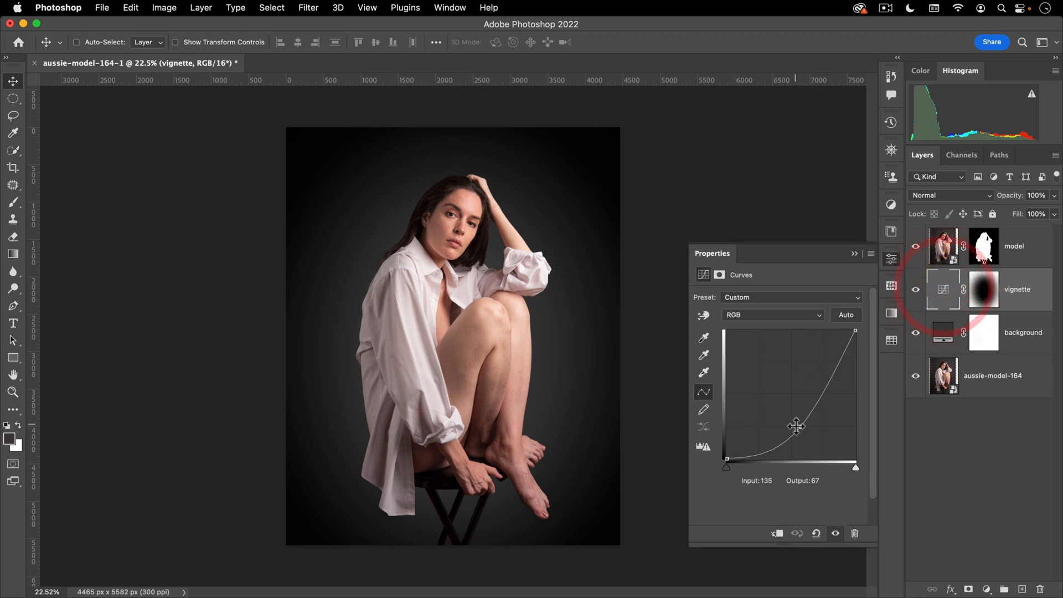
pyautogui.moveTo(800, 425); pyautogui.dragTo(797, 417)
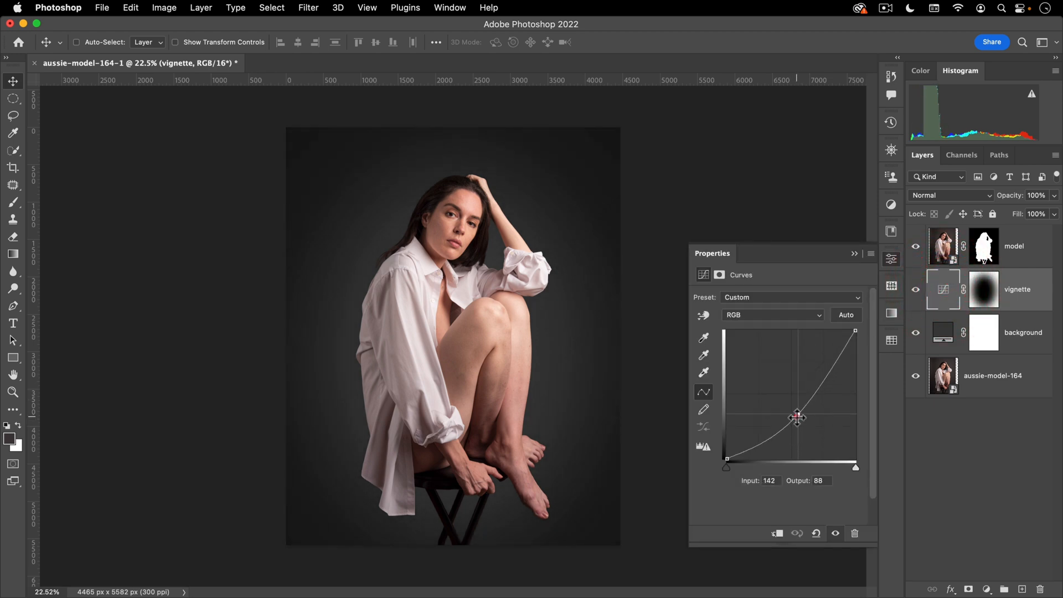
pyautogui.click(892, 259)
# - Duplicate the vignette layer above itself as outer edges and enlarge the copy's mask from its center beyond the canvas sides
pyautogui.moveTo(948, 290); pyautogui.dragTo(943, 273)
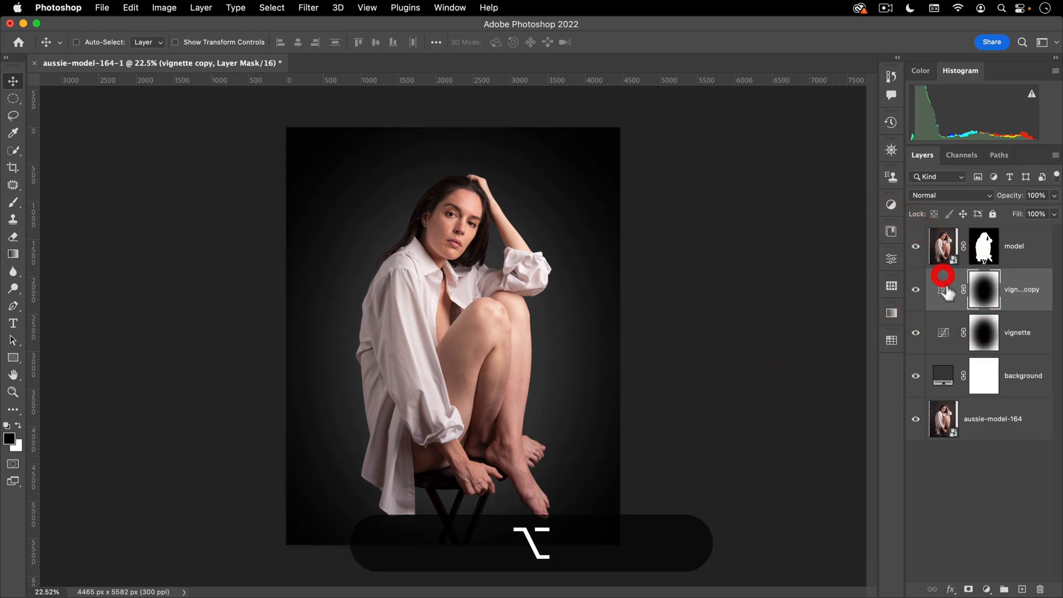
pyautogui.doubleClick(1022, 289)
pyautogui.write('outer edges')
pyautogui.press('Return')
pyautogui.press('super+t')
pyautogui.moveTo(593, 351); pyautogui.dragTo(652, 353)
pyautogui.doubleClick(547, 328)
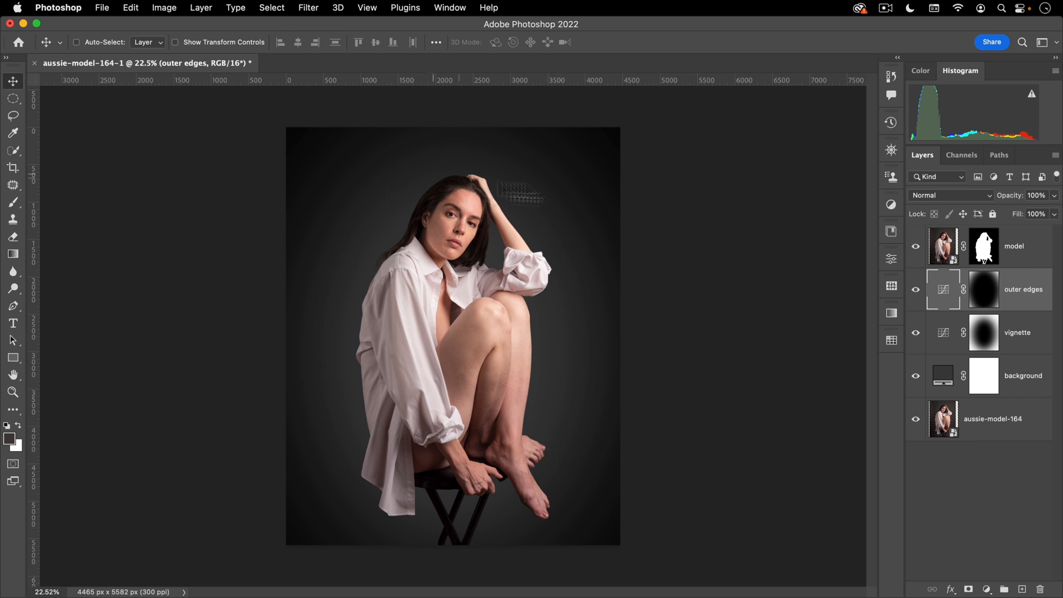
# - Open the Nucly Grunge Pack library and look through its textures for a backdrop
pyautogui.click(891, 231)
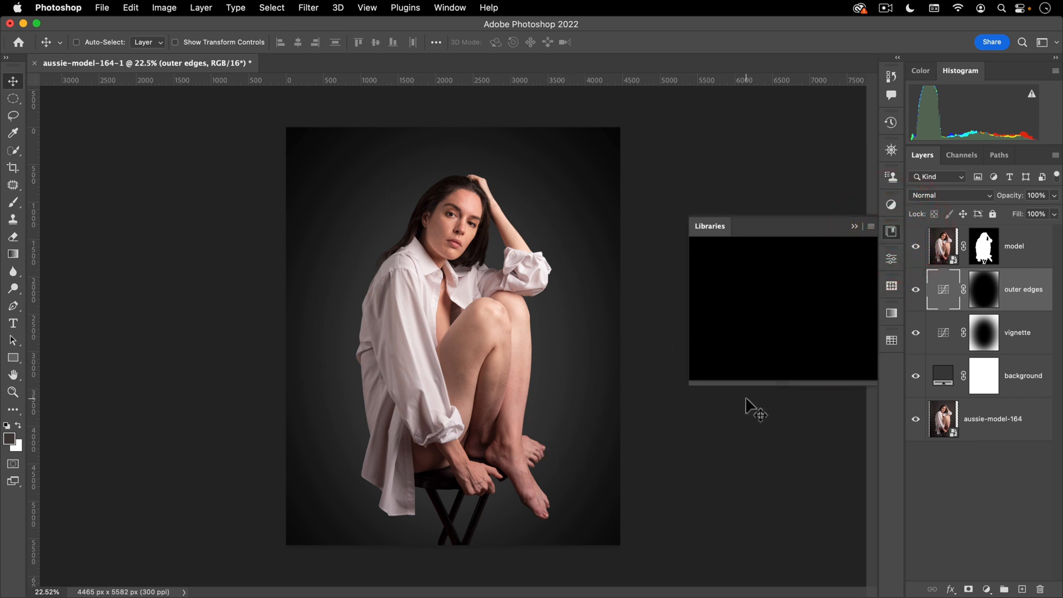
pyautogui.moveTo(758, 382); pyautogui.dragTo(740, 531)
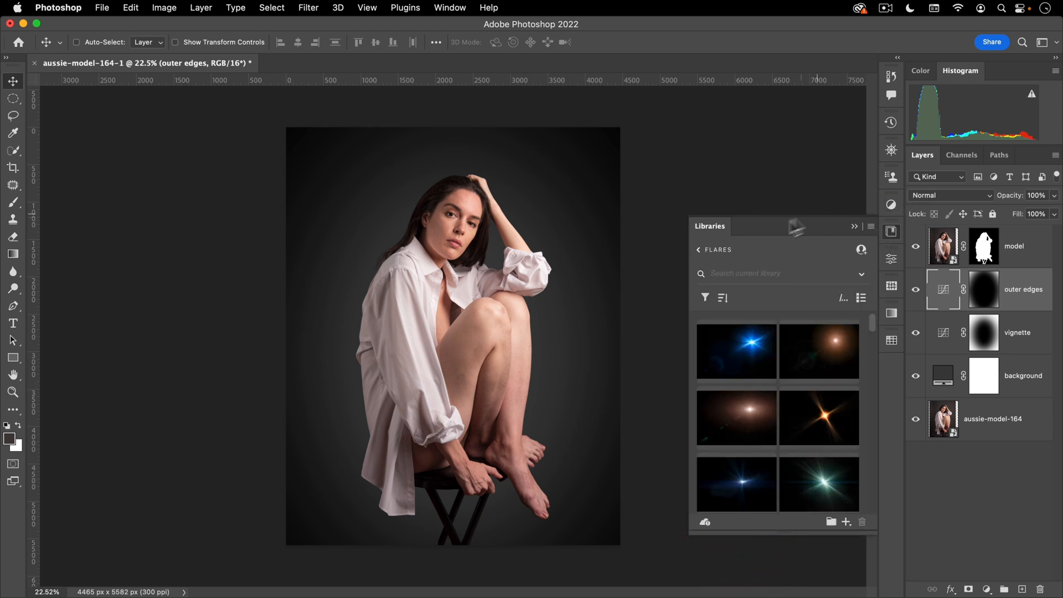
pyautogui.click(699, 250)
pyautogui.scroll(-2, 770, 414)
pyautogui.scroll(-10, 762, 417)
pyautogui.scroll(-8, 763, 446)
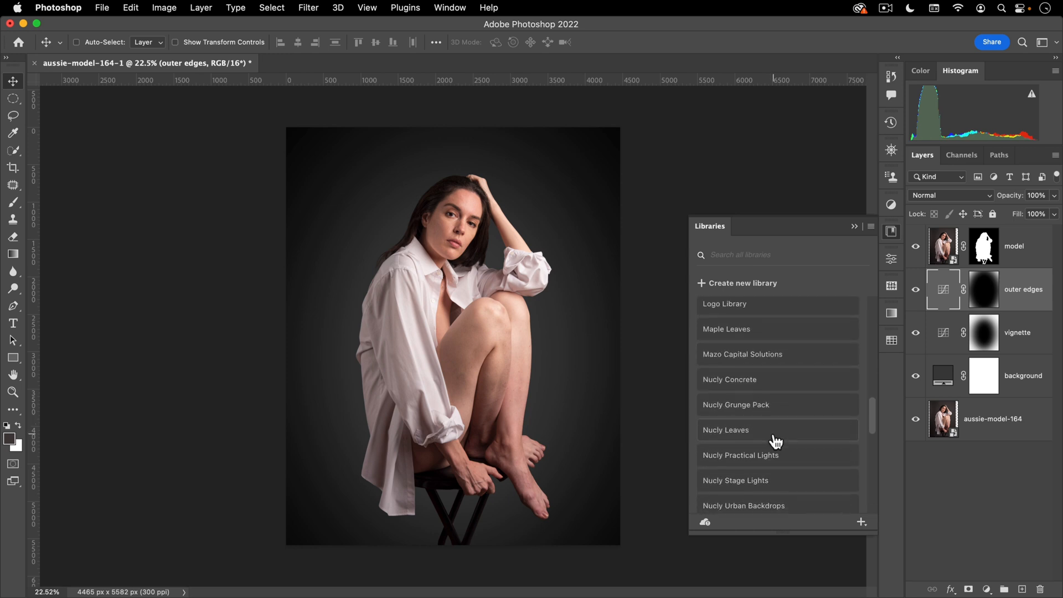
pyautogui.click(736, 408)
pyautogui.scroll(-1, 750, 421)
pyautogui.scroll(1, 832, 470)
pyautogui.moveTo(790, 534); pyautogui.dragTo(778, 589)
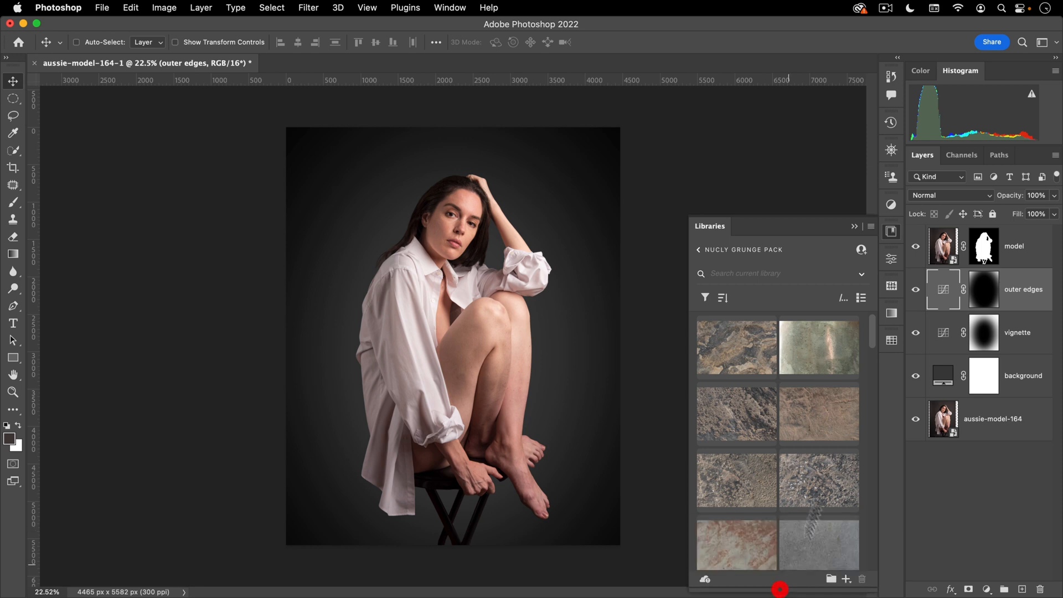
pyautogui.scroll(-1, 800, 426)
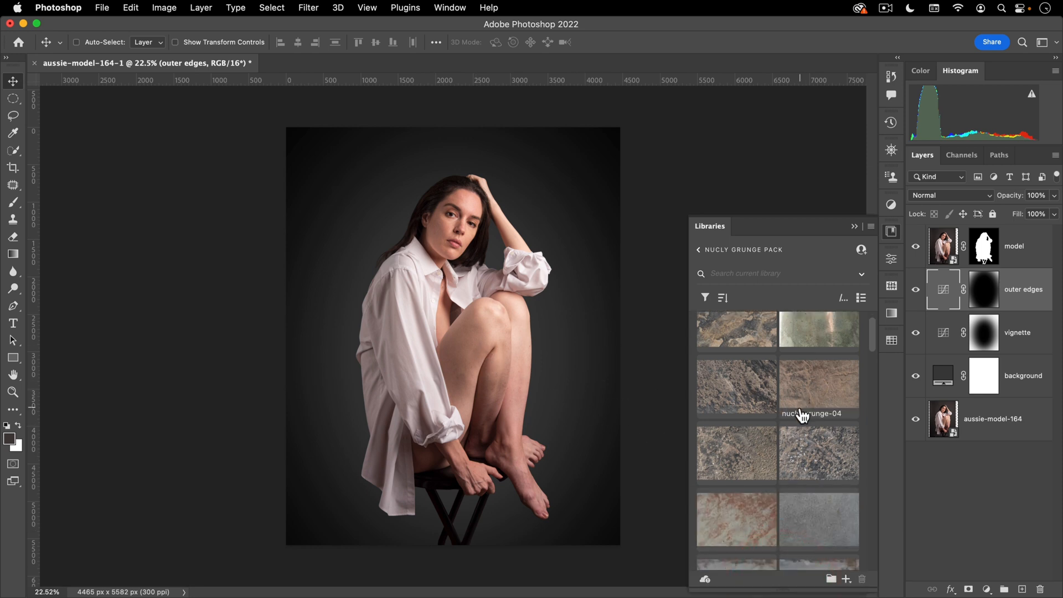
pyautogui.scroll(-6, 798, 415)
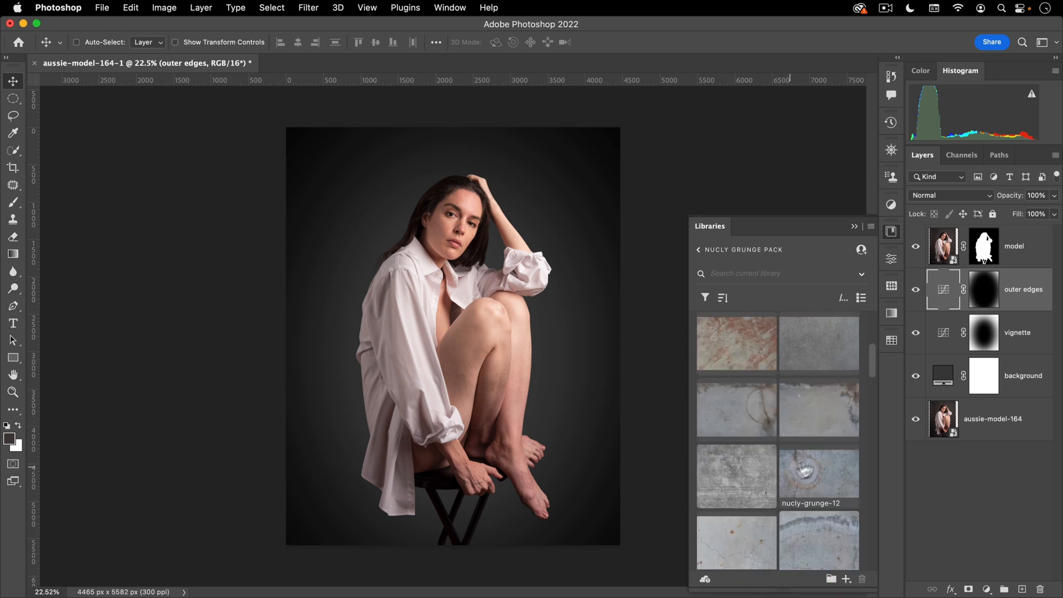
pyautogui.scroll(-3, 797, 438)
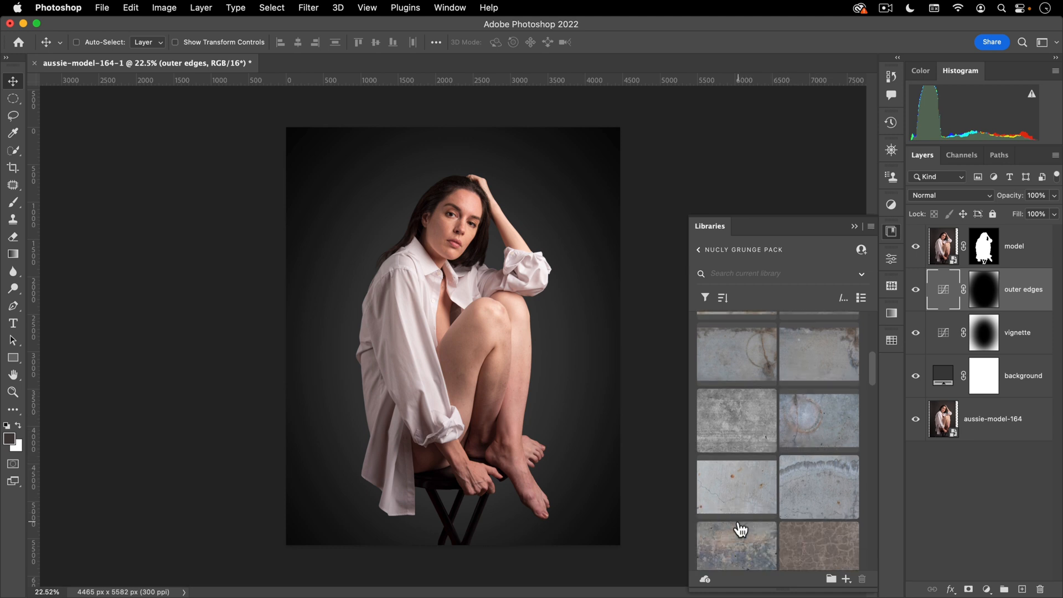
# - Place the nucly-grunge-12 texture directly above the outer edges layer and scale it to cover the whole canvas behind the model
pyautogui.moveTo(829, 421); pyautogui.dragTo(819, 419)
pyautogui.moveTo(409, 306); pyautogui.dragTo(406, 302)
pyautogui.moveTo(629, 270); pyautogui.dragTo(343, 159)
pyautogui.moveTo(508, 460); pyautogui.dragTo(605, 516)
pyautogui.moveTo(564, 336); pyautogui.dragTo(620, 349)
pyautogui.moveTo(453, 556); pyautogui.dragTo(458, 569)
pyautogui.doubleClick(533, 219)
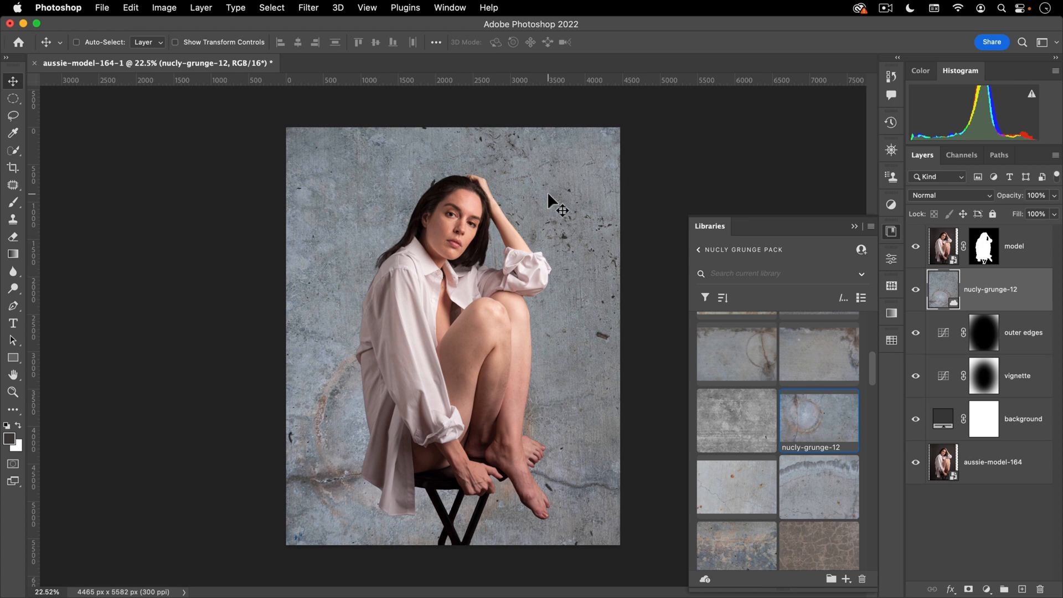
# - Desaturate the nucly-grunge-12 texture with a Hue/Saturation smart filter at saturation -83
pyautogui.press('super+u')
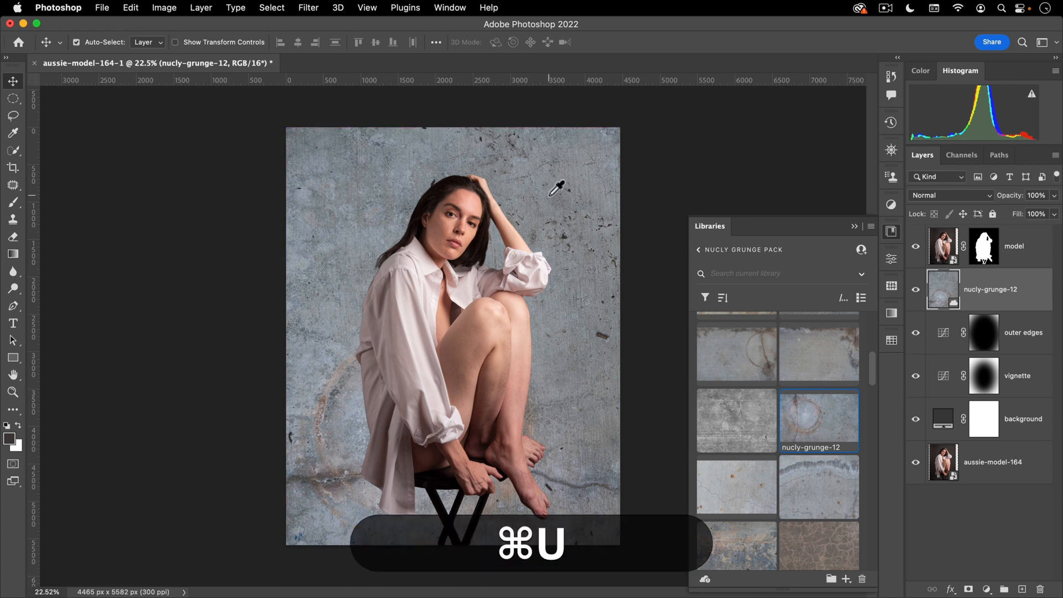
pyautogui.moveTo(523, 132); pyautogui.dragTo(749, 133)
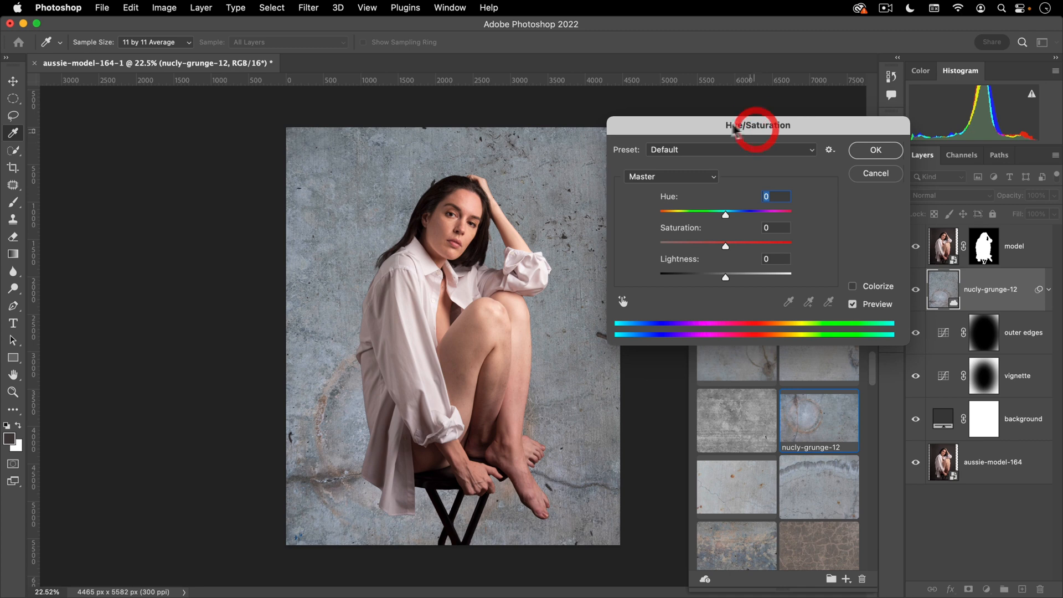
pyautogui.moveTo(716, 246); pyautogui.dragTo(670, 248)
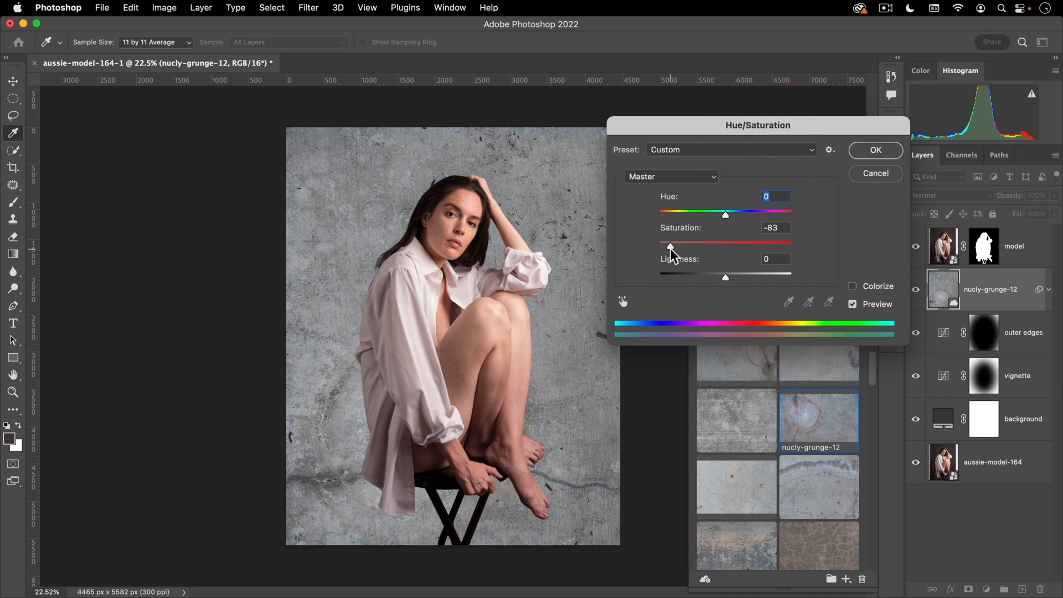
pyautogui.click(877, 151)
# - Add a Curves smart filter to the nucly-grunge-12 texture with the black point moved in to about input 43
pyautogui.press('super')
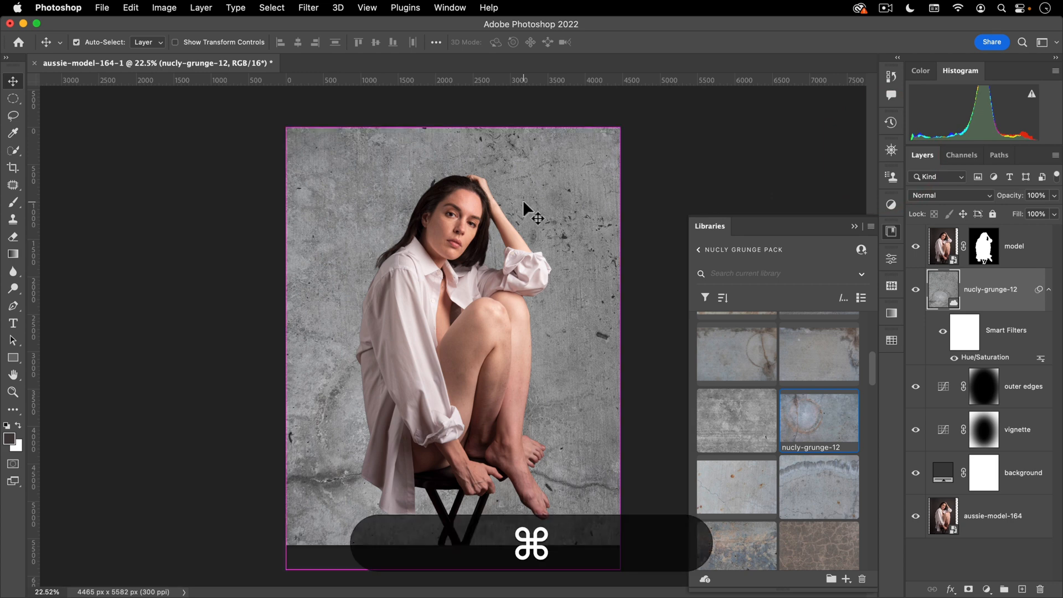
pyautogui.press('super+m')
pyautogui.moveTo(462, 105); pyautogui.dragTo(699, 134)
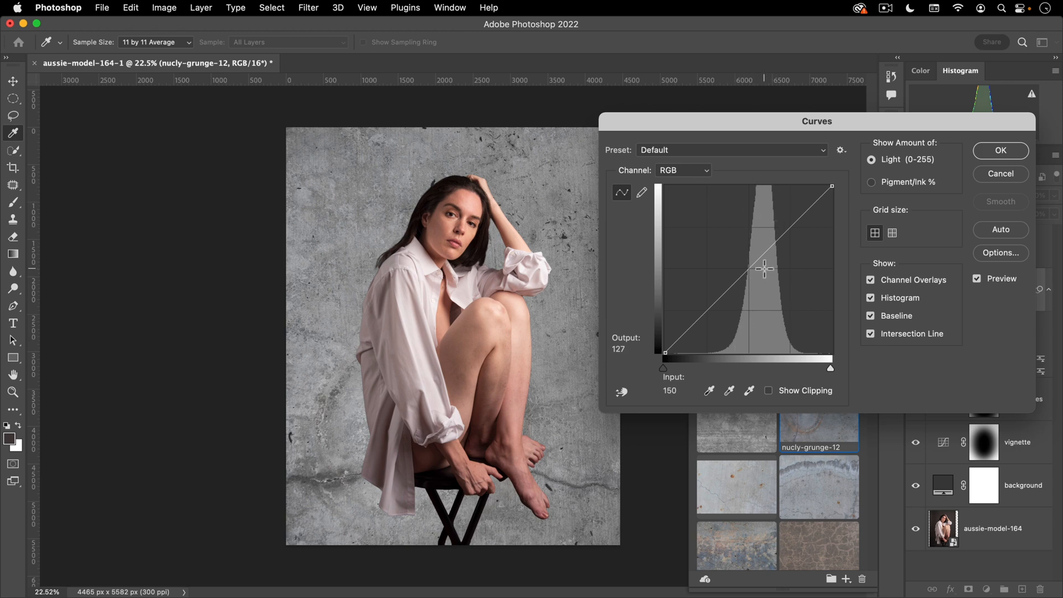
pyautogui.moveTo(663, 369); pyautogui.dragTo(691, 380)
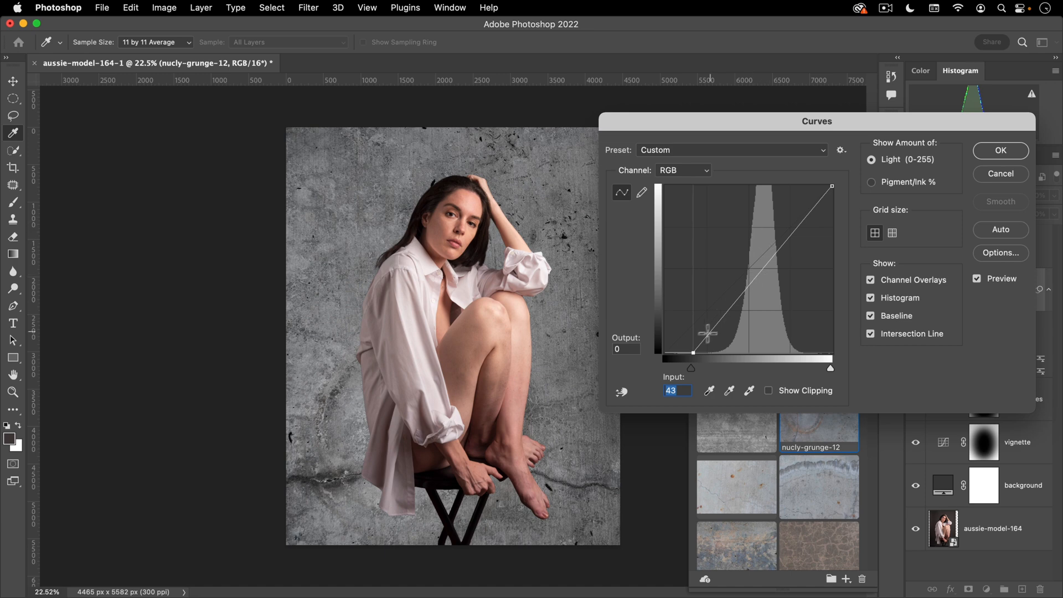
pyautogui.click(693, 367)
pyautogui.click(1012, 153)
# - Set the nucly-grunge-12 layer's blend mode to Overlay
pyautogui.click(939, 195)
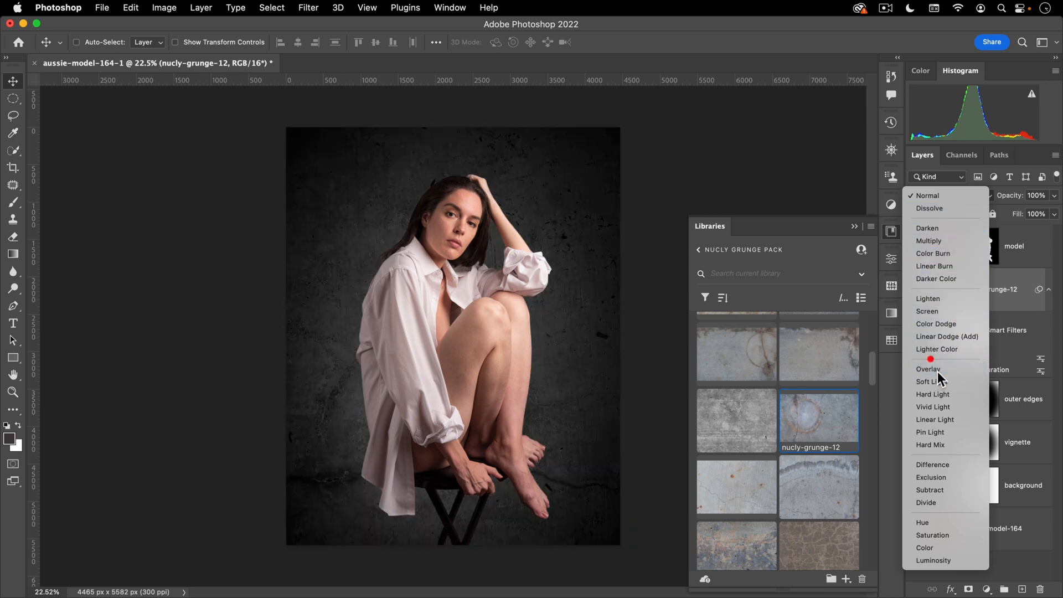
pyautogui.click(938, 370)
# - Compare the backdrop with the nucly-grunge-12 texture layer hidden and shown several times
pyautogui.click(916, 289)
pyautogui.click(916, 289)
pyautogui.click(916, 290)
pyautogui.click(916, 289)
pyautogui.click(916, 290)
pyautogui.click(916, 290)
pyautogui.click(916, 289)
pyautogui.click(916, 290)
pyautogui.click(916, 290)
pyautogui.click(916, 289)
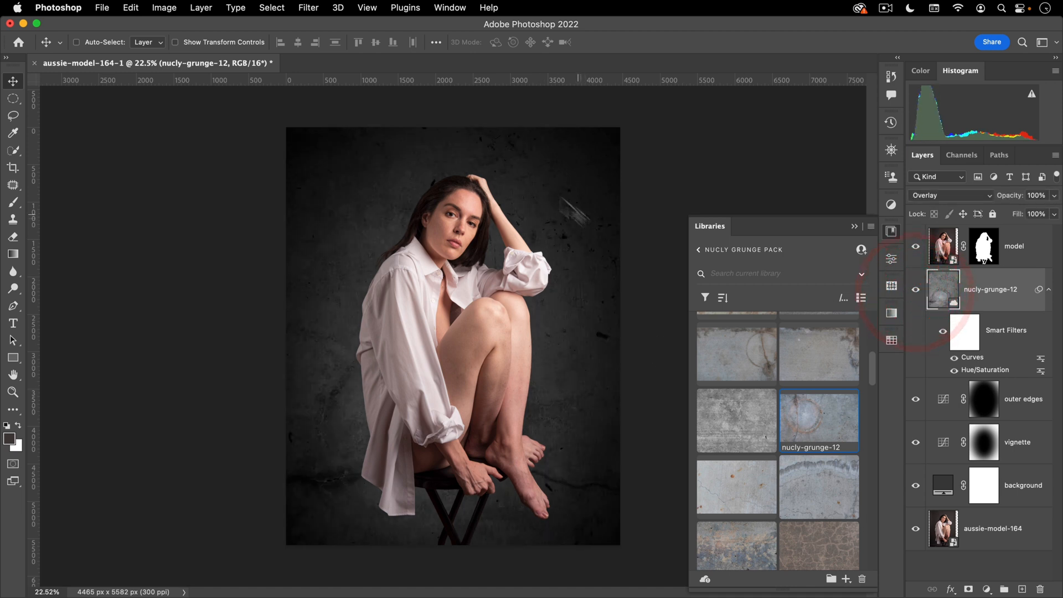
pyautogui.click(916, 292)
pyautogui.click(916, 292)
pyautogui.click(916, 292)
pyautogui.click(916, 292)
pyautogui.click(916, 292)
pyautogui.click(915, 293)
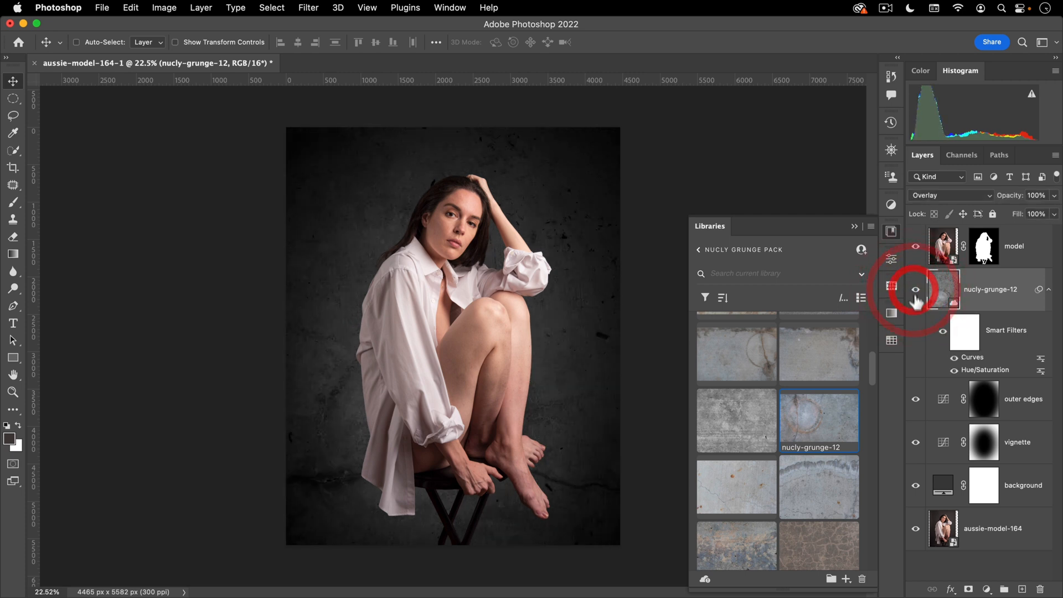
# - Compare the backdrop with the nucly-grunge-12 layer and its Curves smart filter each switched off and on
pyautogui.click(953, 358)
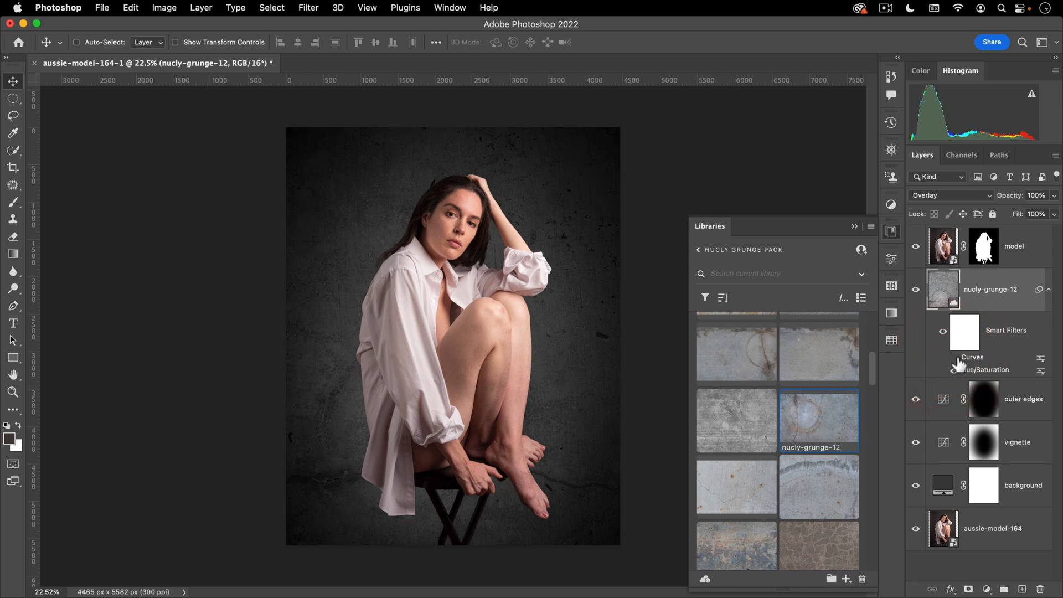
pyautogui.click(916, 292)
pyautogui.click(917, 291)
pyautogui.click(917, 292)
pyautogui.click(916, 292)
pyautogui.click(917, 292)
pyautogui.click(916, 292)
pyautogui.click(954, 358)
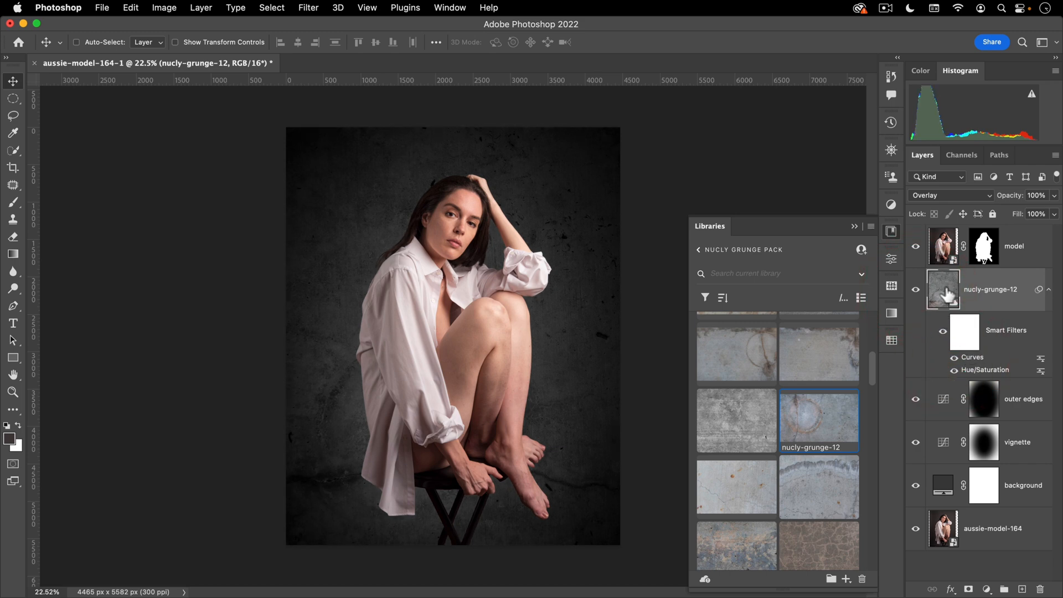
# - Try a stronger contrast in the nucly-grunge-12 Curves smart filter, with the black point at input 94 and the white point at 202
pyautogui.doubleClick(975, 360)
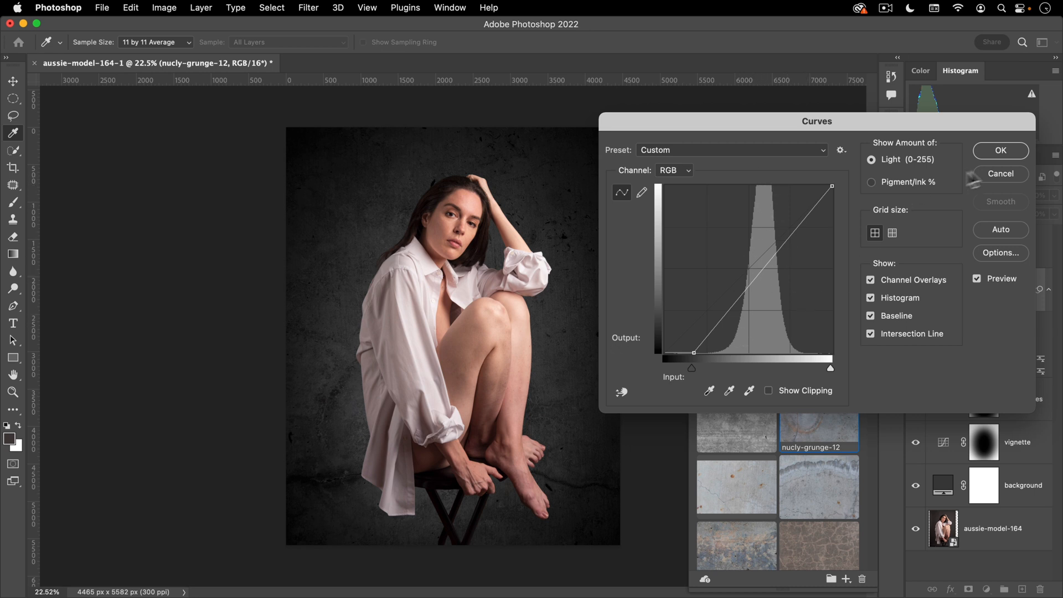
pyautogui.click(1000, 150)
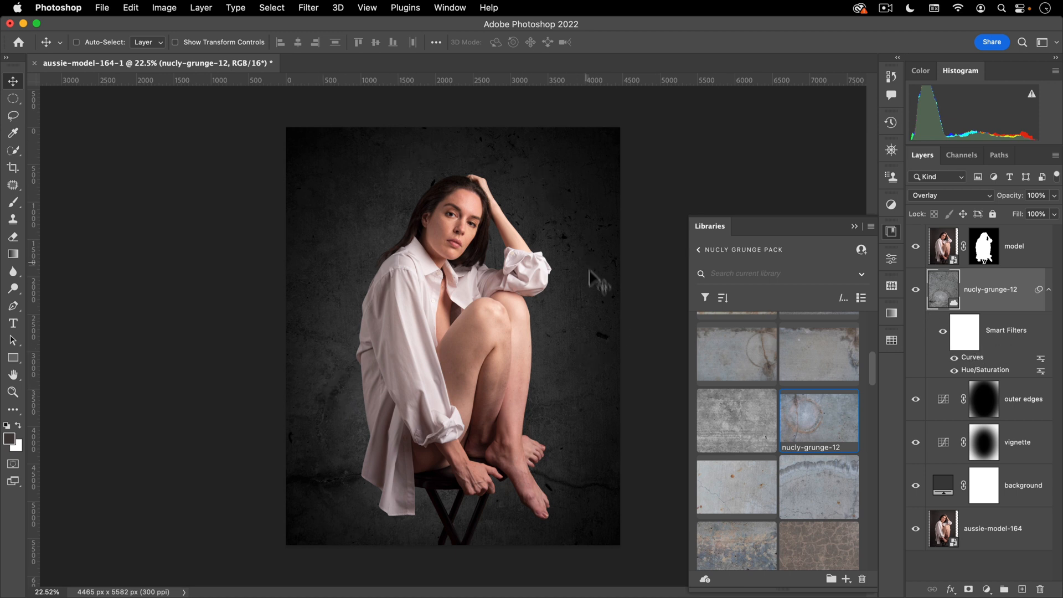
pyautogui.doubleClick(979, 358)
pyautogui.moveTo(830, 368); pyautogui.dragTo(803, 369)
pyautogui.moveTo(691, 368); pyautogui.dragTo(703, 368)
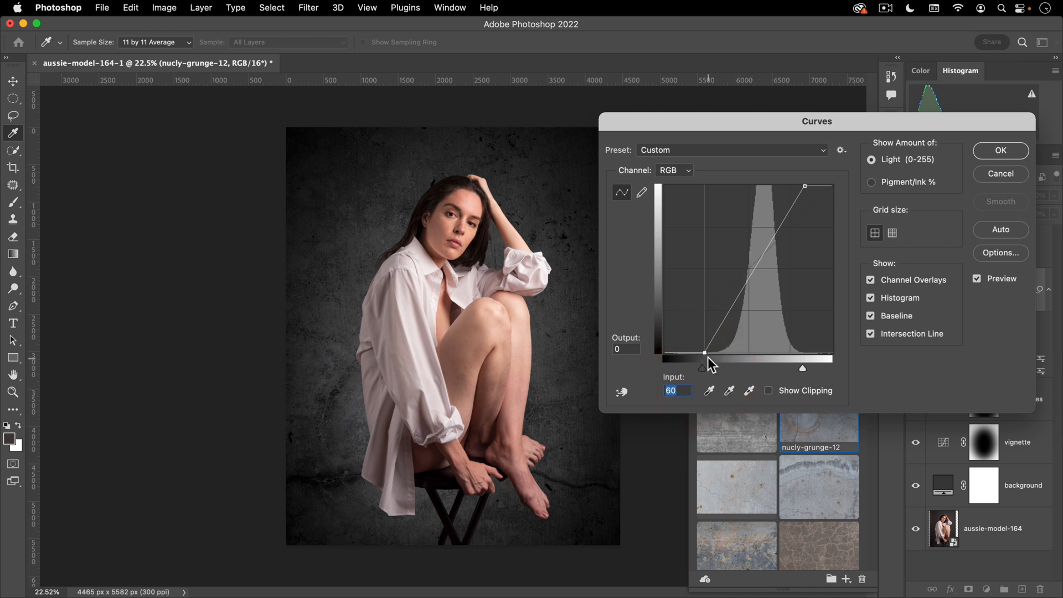
pyautogui.moveTo(704, 370); pyautogui.dragTo(718, 369)
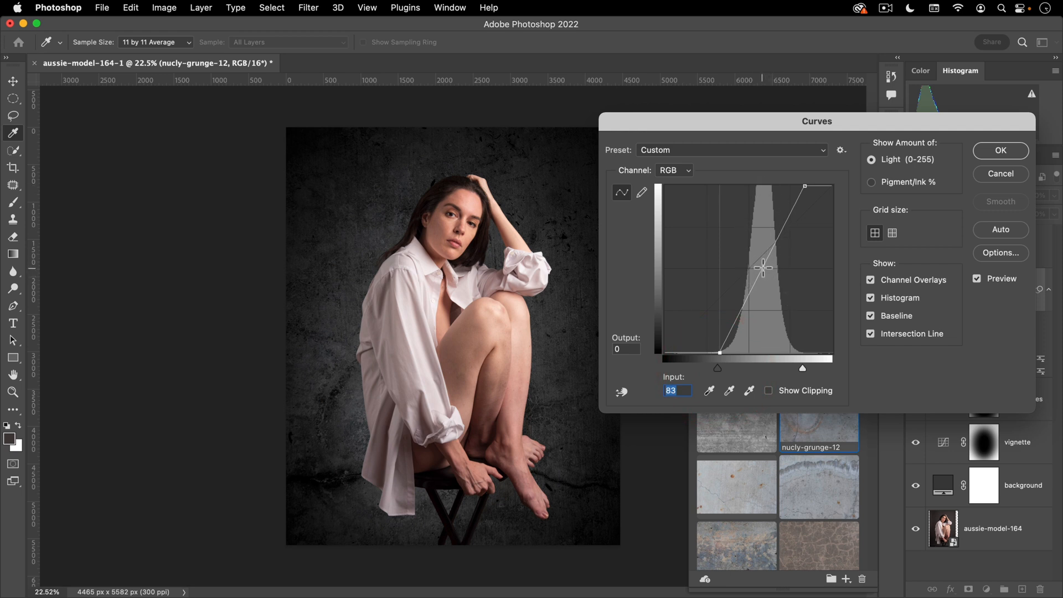
pyautogui.moveTo(803, 366); pyautogui.dragTo(795, 364)
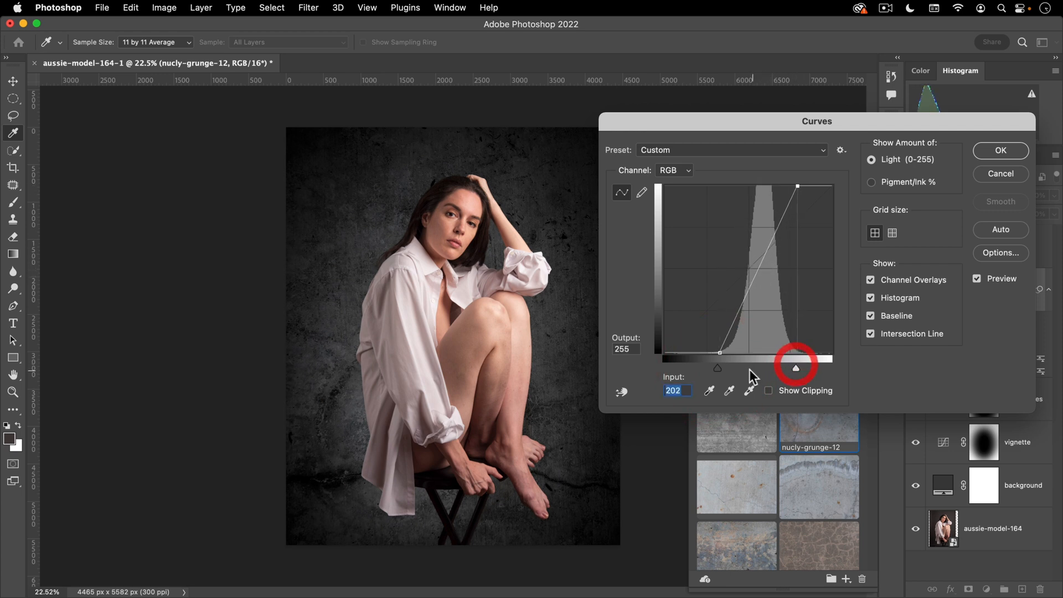
pyautogui.moveTo(717, 370); pyautogui.dragTo(726, 369)
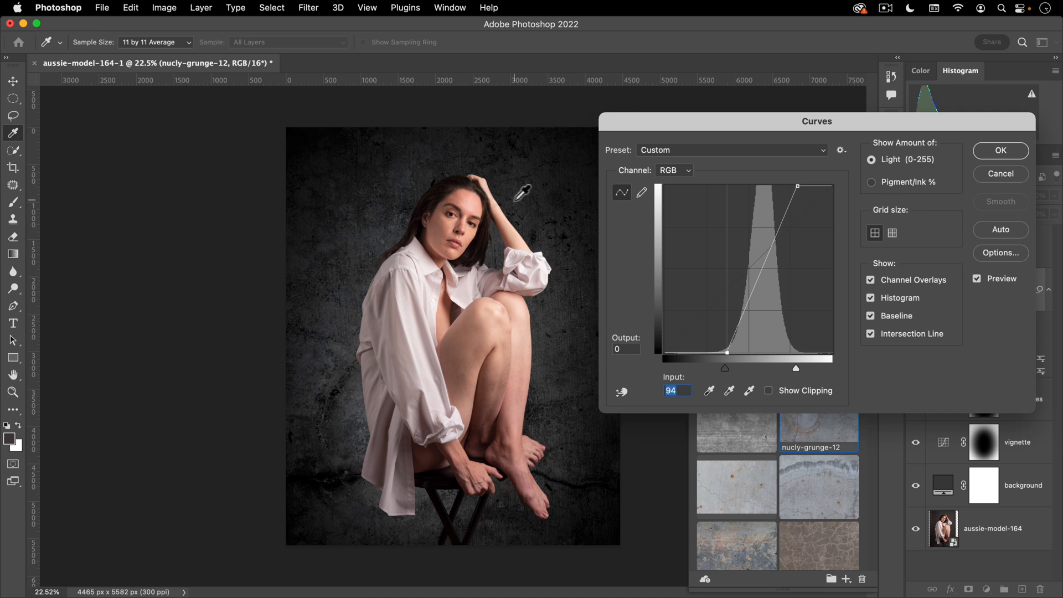
pyautogui.click(981, 176)
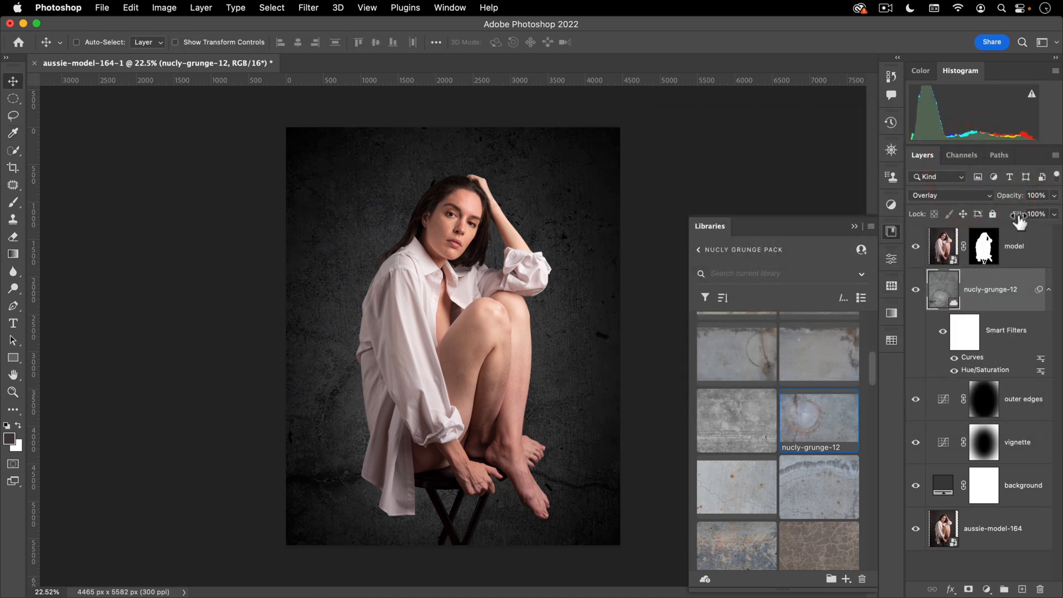
# - Set the nucly-grunge-12 layer's fill to 26%
pyautogui.moveTo(1007, 225); pyautogui.dragTo(973, 237)
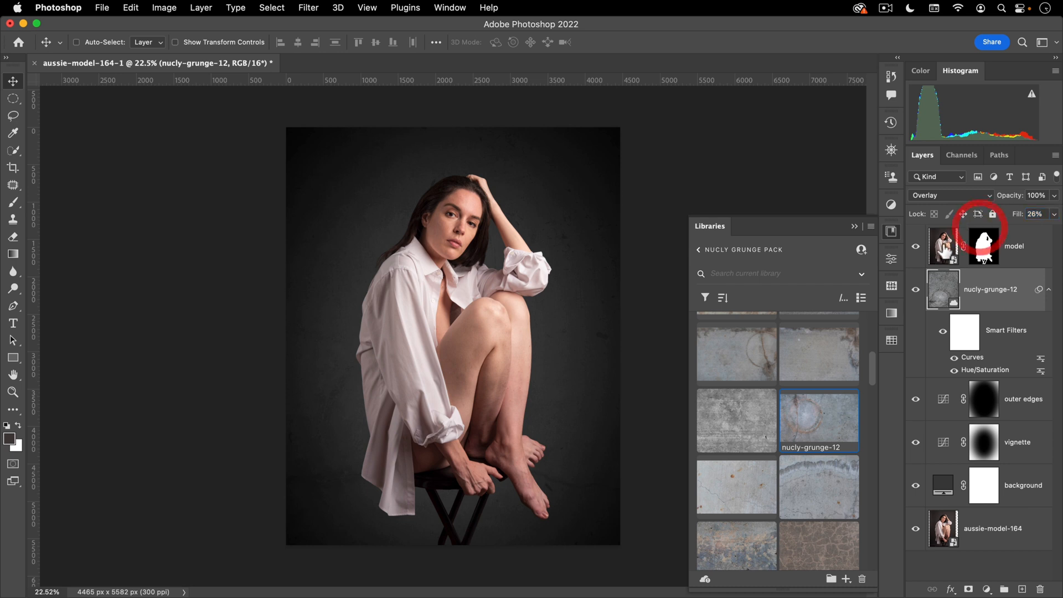
# - Place the nucly-grunge-15 texture from the grunge library behind the model and scale it to cover the whole canvas
pyautogui.scroll(-3, 783, 435)
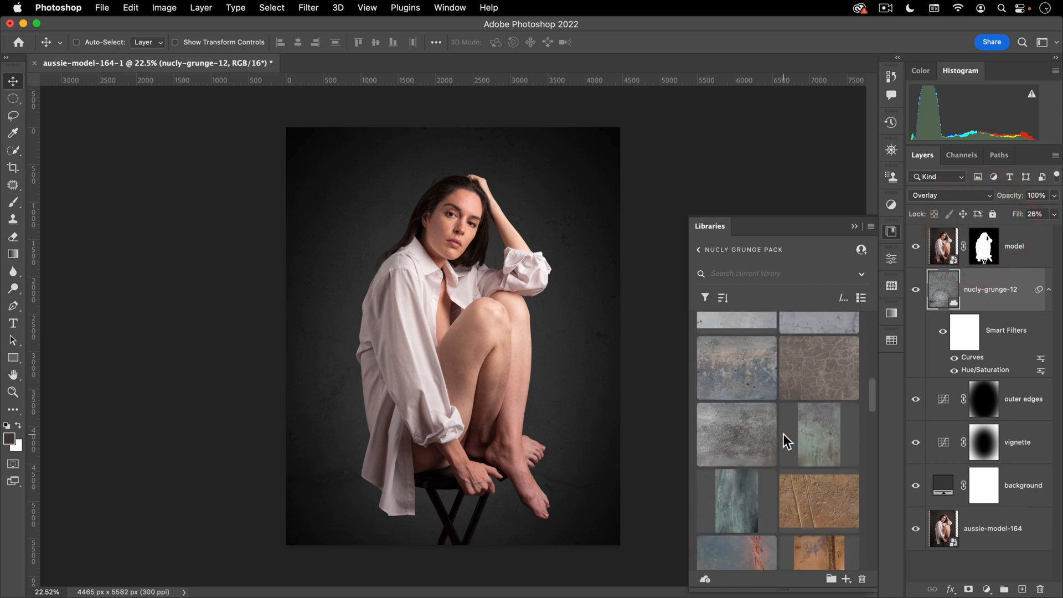
pyautogui.scroll(-1, 759, 463)
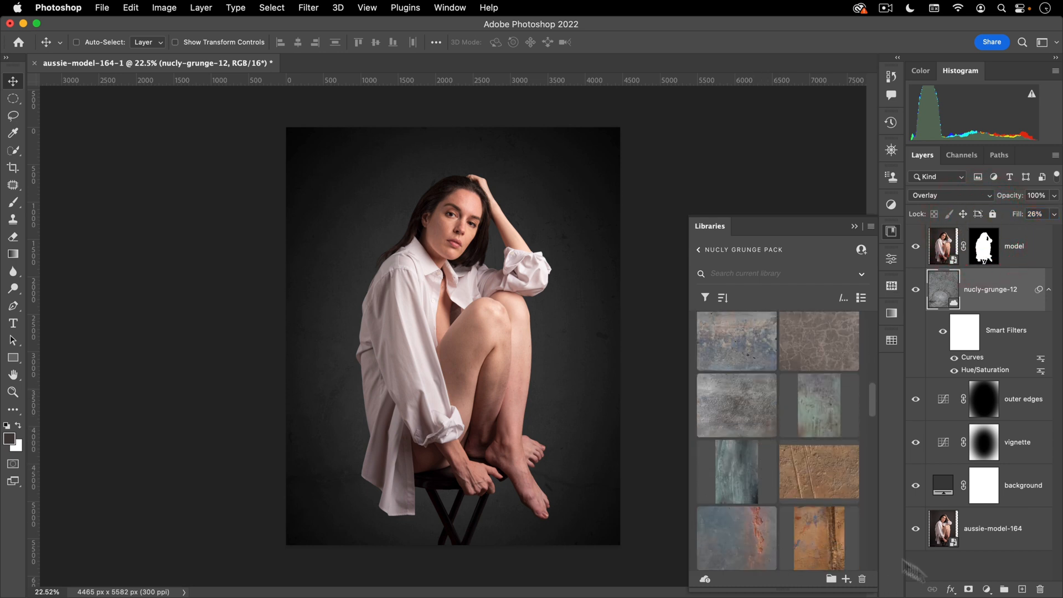
pyautogui.scroll(1, 780, 475)
pyautogui.scroll(1, 782, 482)
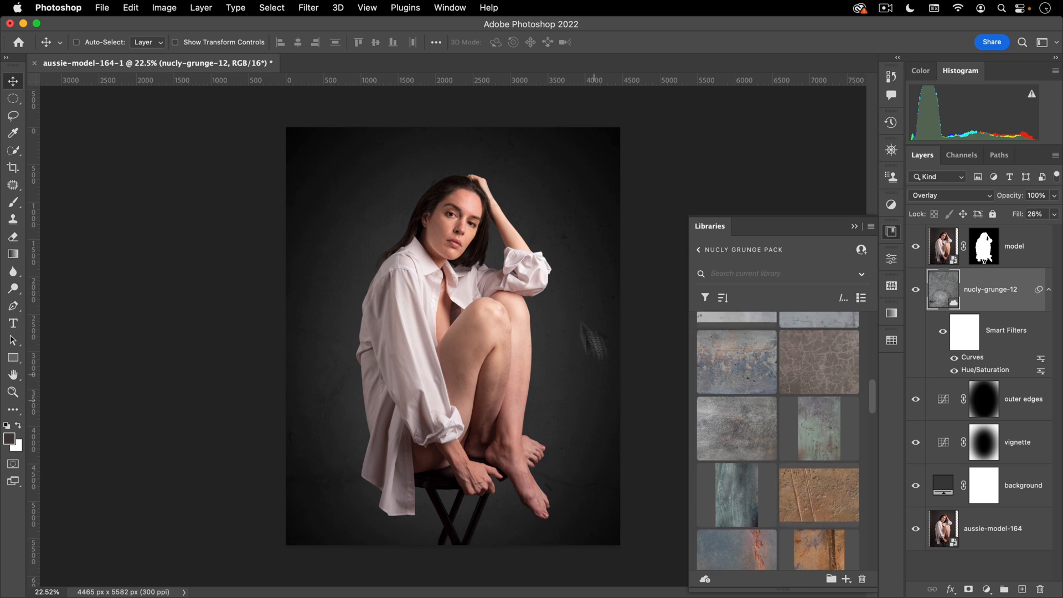
pyautogui.moveTo(741, 364); pyautogui.dragTo(450, 368)
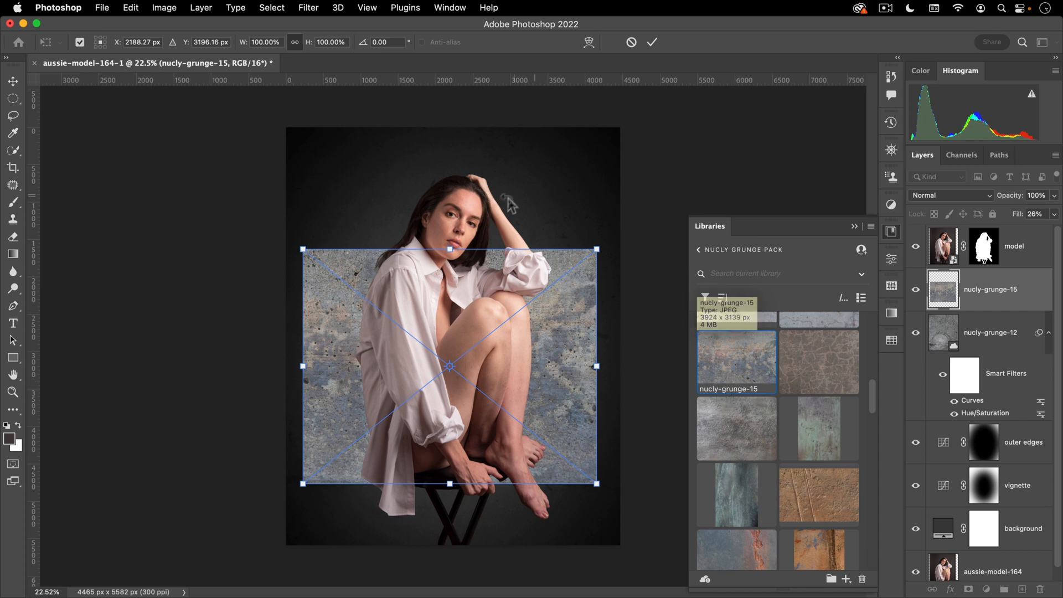
pyautogui.moveTo(452, 249); pyautogui.dragTo(472, 126)
pyautogui.moveTo(450, 483); pyautogui.dragTo(451, 545)
pyautogui.doubleClick(391, 443)
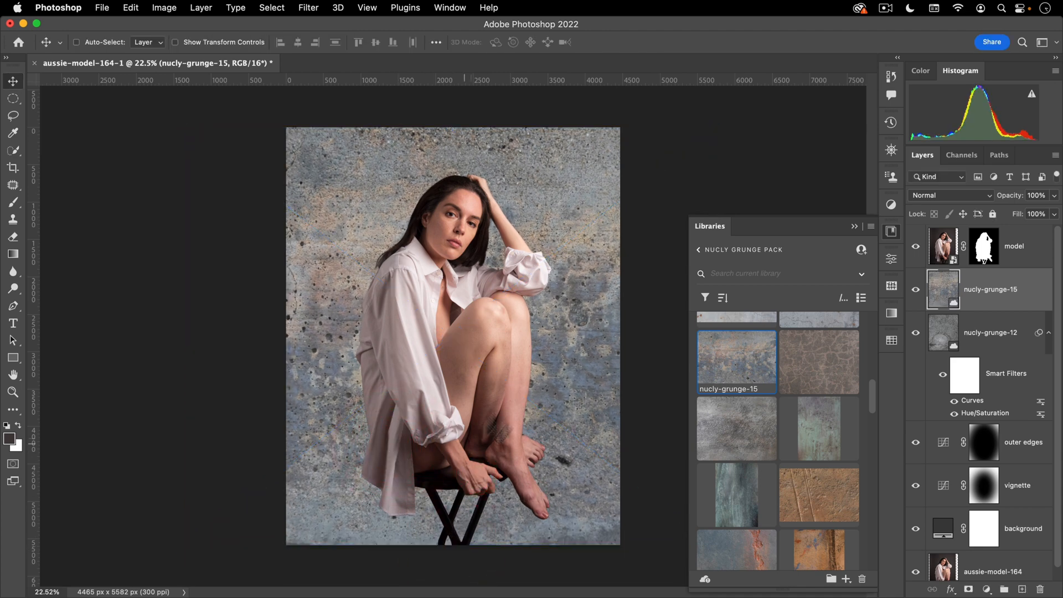
# - Add a Curves smart filter to the nucly-grunge-15 texture with the black point at input 13
pyautogui.press('super+m')
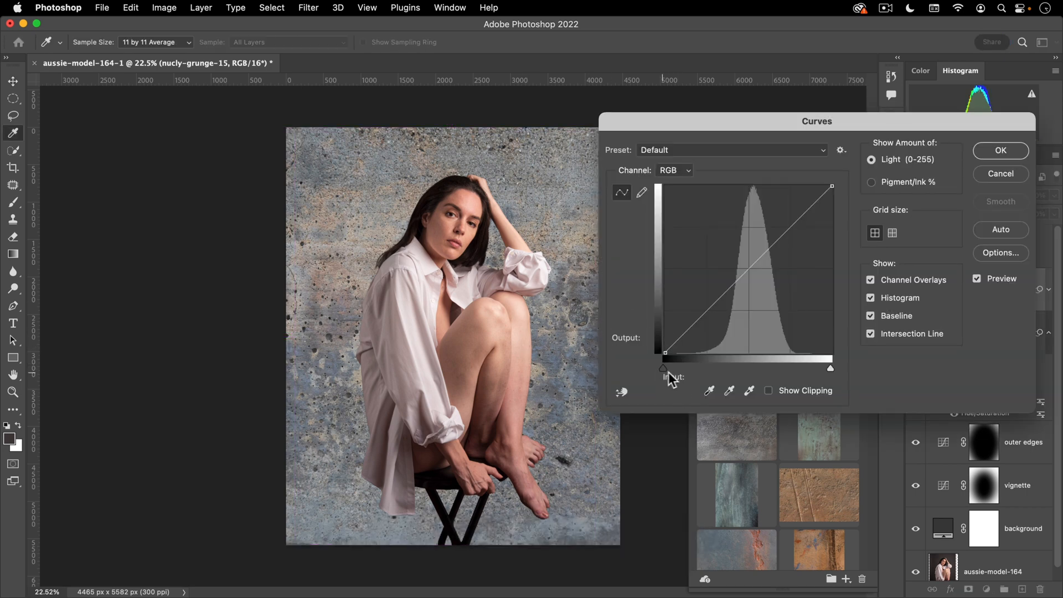
pyautogui.moveTo(665, 373); pyautogui.dragTo(672, 373)
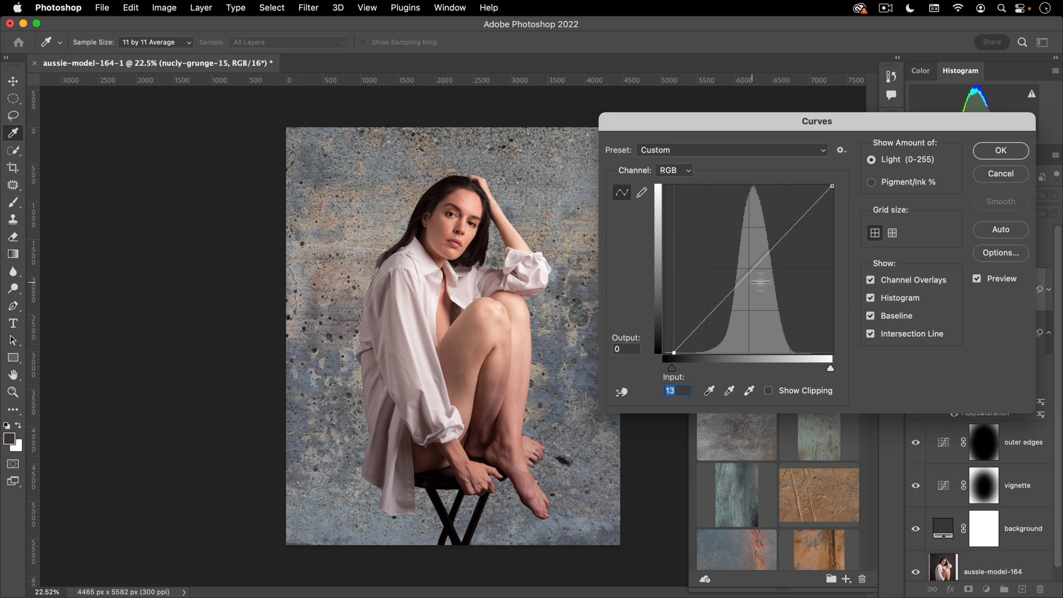
pyautogui.click(992, 158)
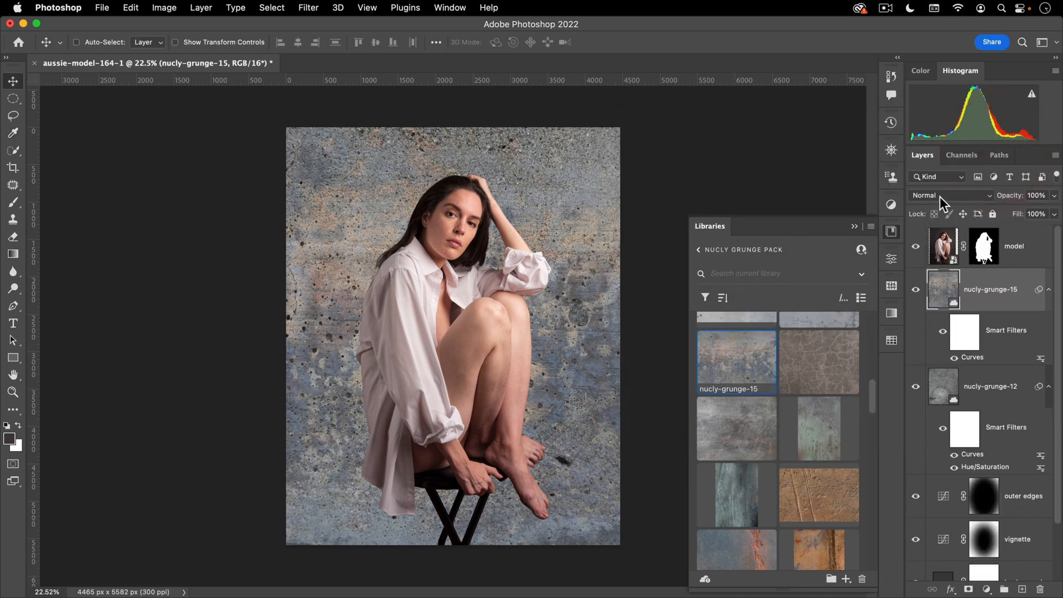
# - Blend the nucly-grunge-15 layer in Soft Light mode with its fill set to 11%
pyautogui.click(940, 197)
pyautogui.click(922, 382)
pyautogui.moveTo(1021, 218); pyautogui.dragTo(936, 243)
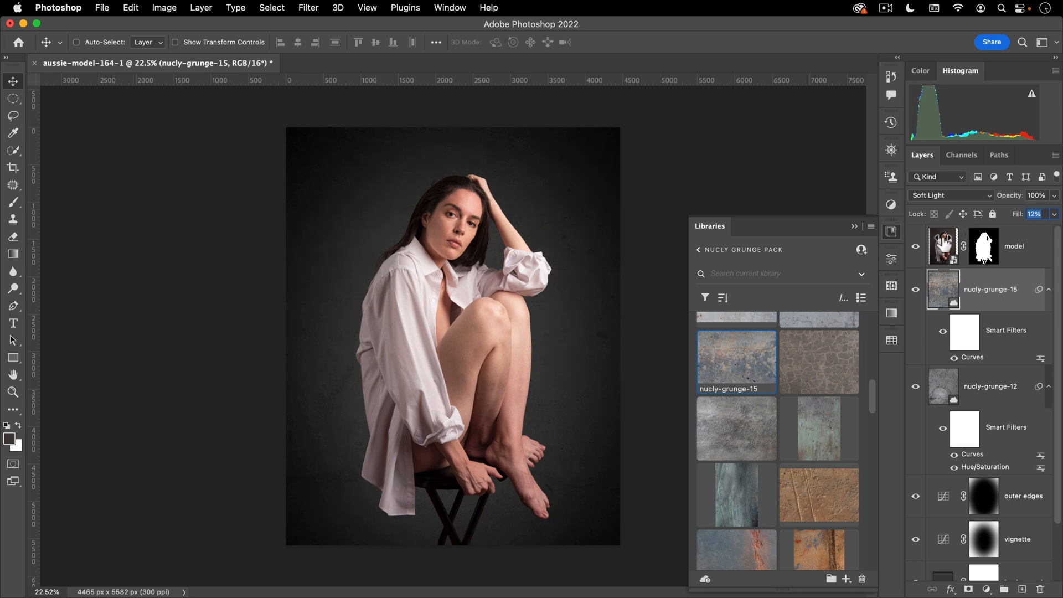
pyautogui.moveTo(949, 242); pyautogui.dragTo(939, 247)
# - Place the red and gray nucly-grunge-38 texture from the grunge library behind the model and scale it to cover the canvas
pyautogui.scroll(-10, 746, 461)
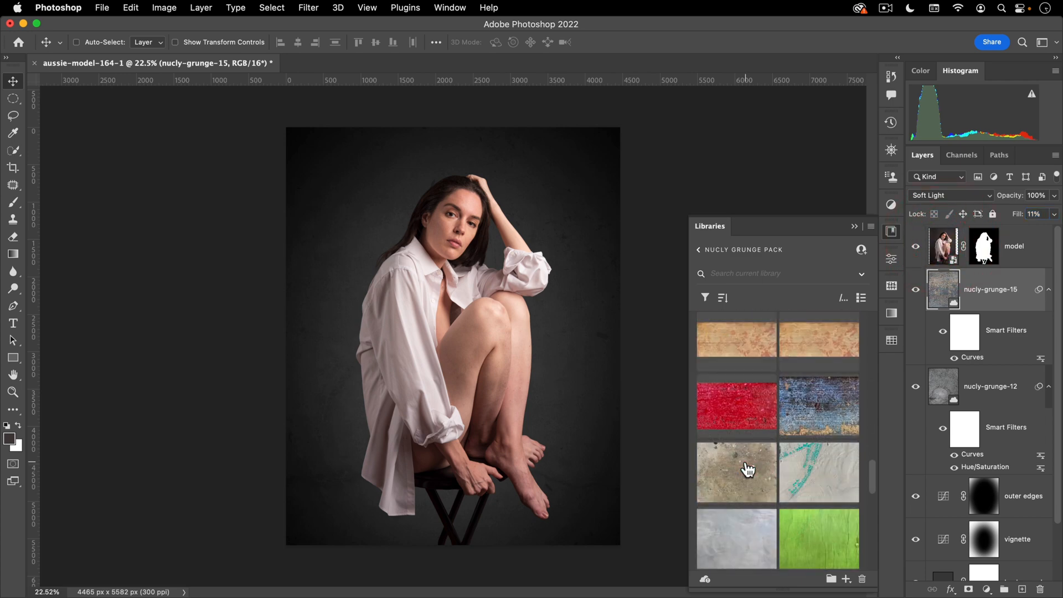
pyautogui.scroll(-5, 747, 469)
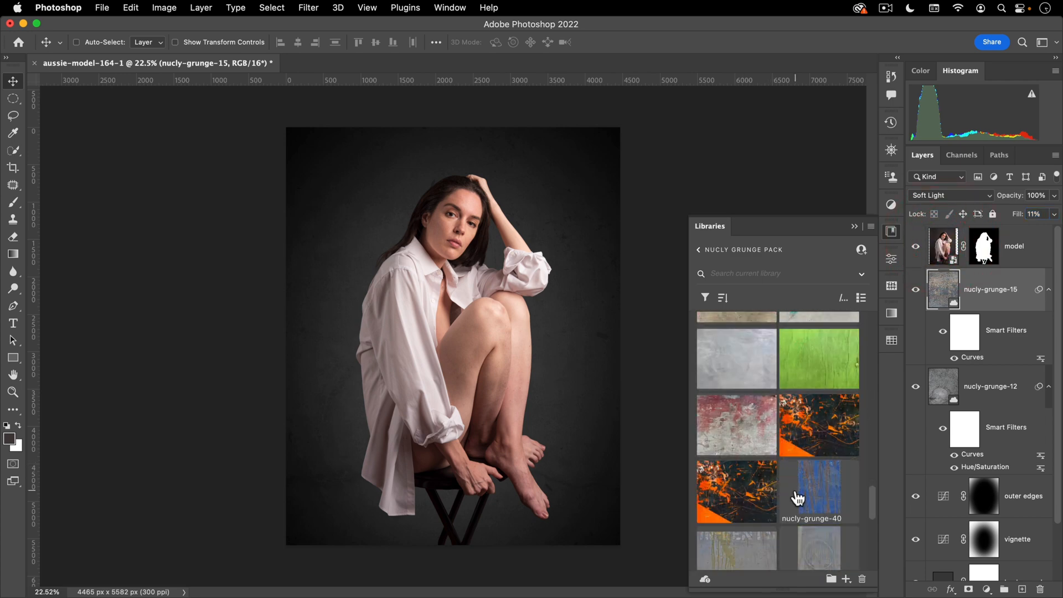
pyautogui.scroll(-8, 797, 498)
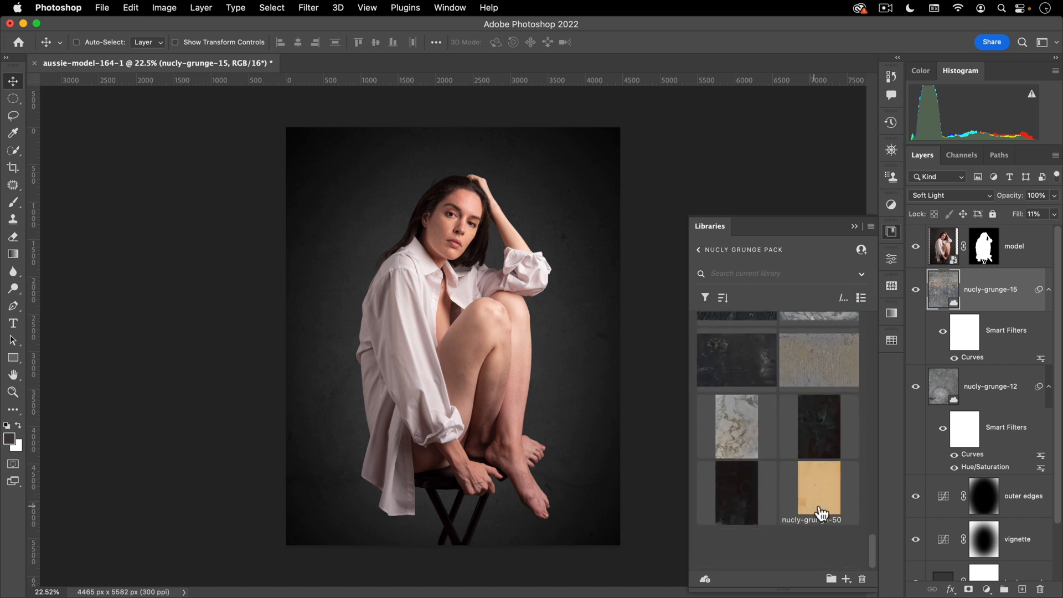
pyautogui.scroll(6, 812, 495)
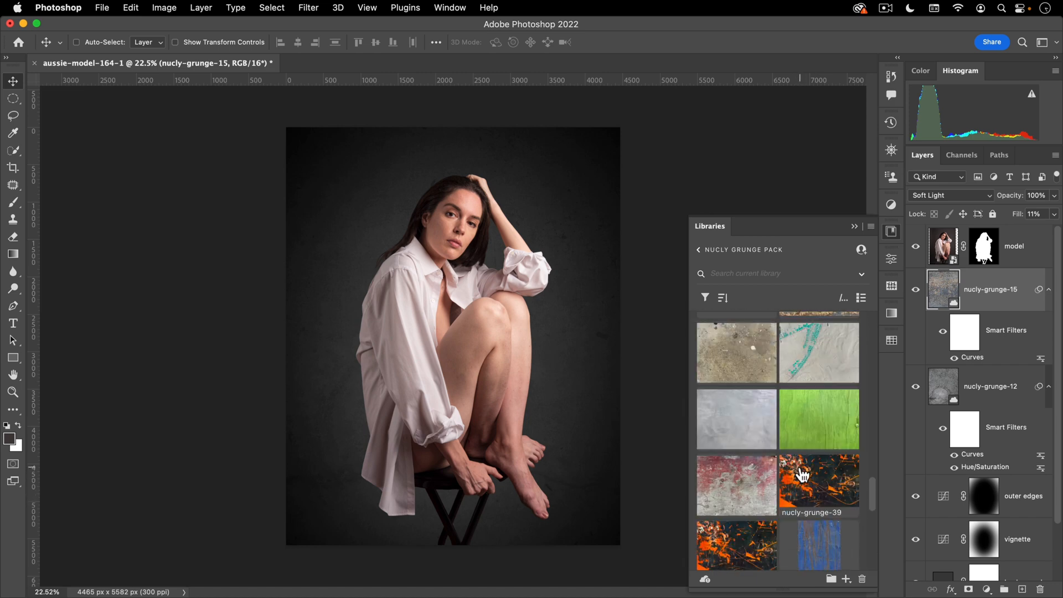
pyautogui.moveTo(728, 488); pyautogui.dragTo(491, 376)
pyautogui.moveTo(491, 247); pyautogui.dragTo(532, 126)
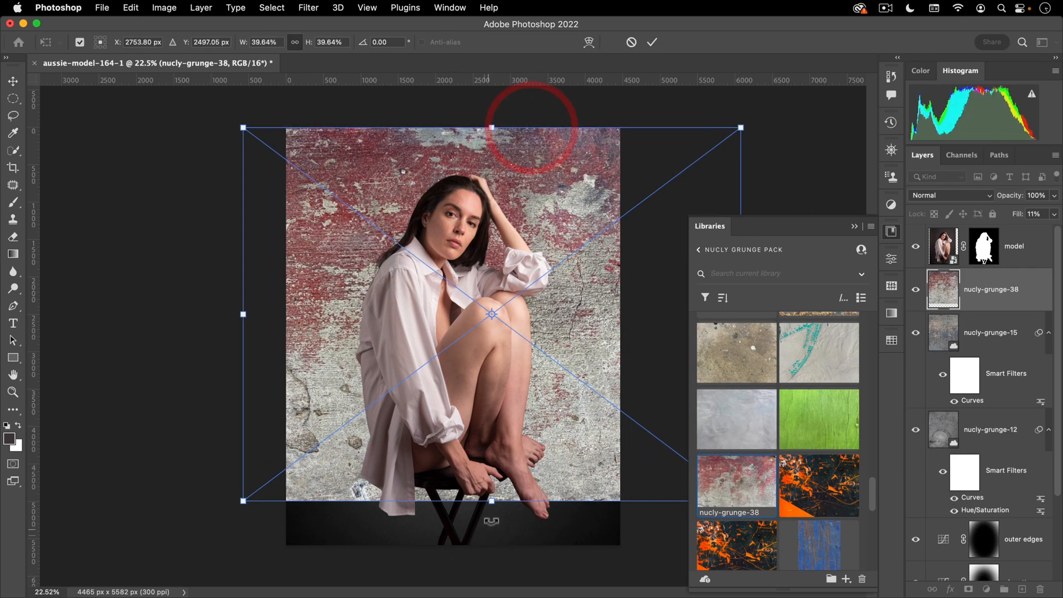
pyautogui.moveTo(492, 501); pyautogui.dragTo(484, 546)
pyautogui.doubleClick(495, 499)
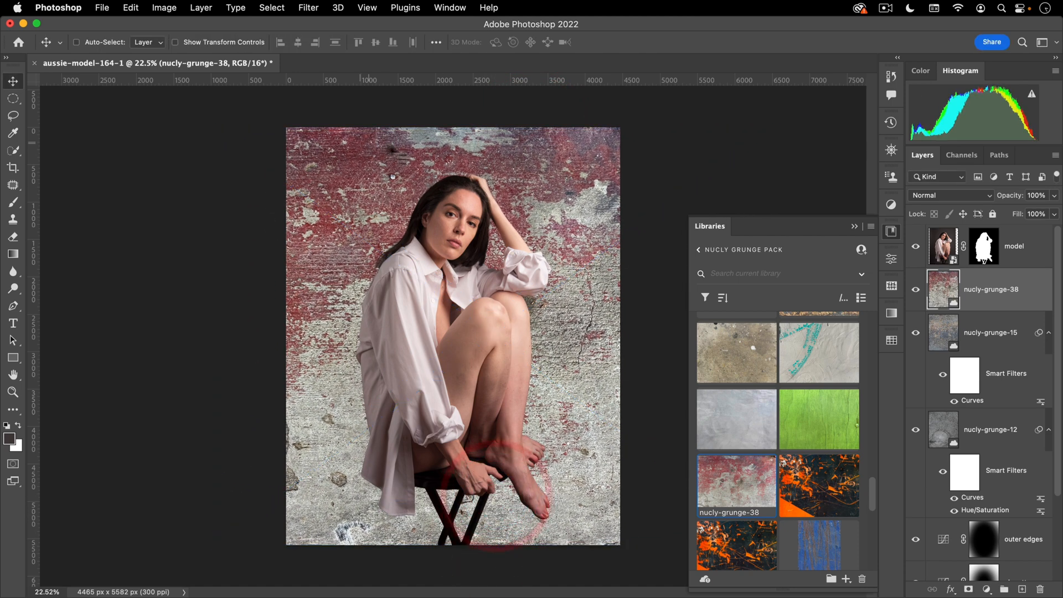
# - Desaturate the nucly-grunge-38 texture to gray with a Hue/Saturation smart filter
pyautogui.press('super+u')
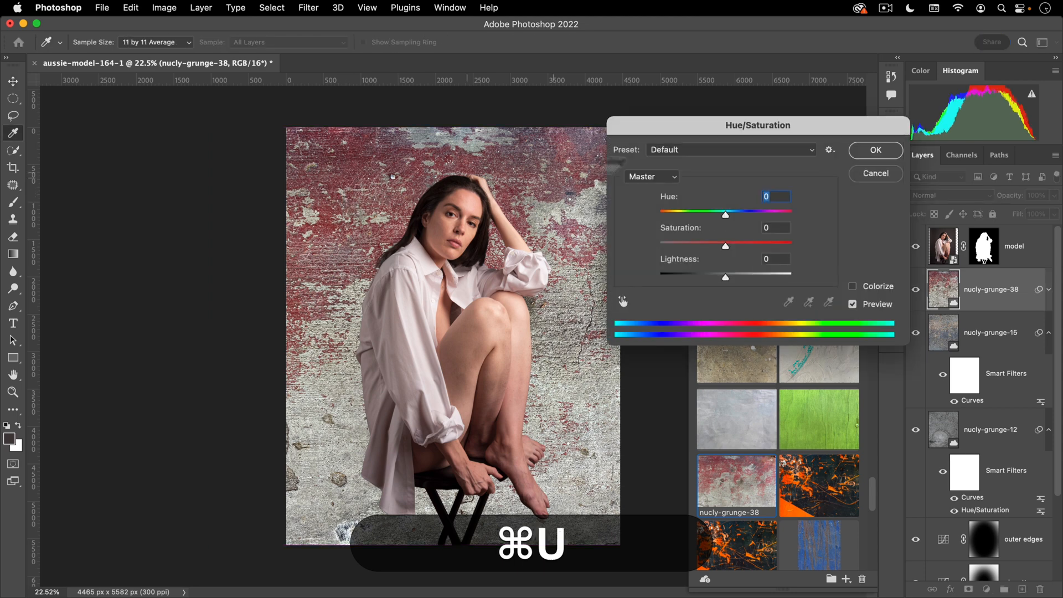
pyautogui.moveTo(680, 247); pyautogui.dragTo(642, 252)
pyautogui.click(876, 151)
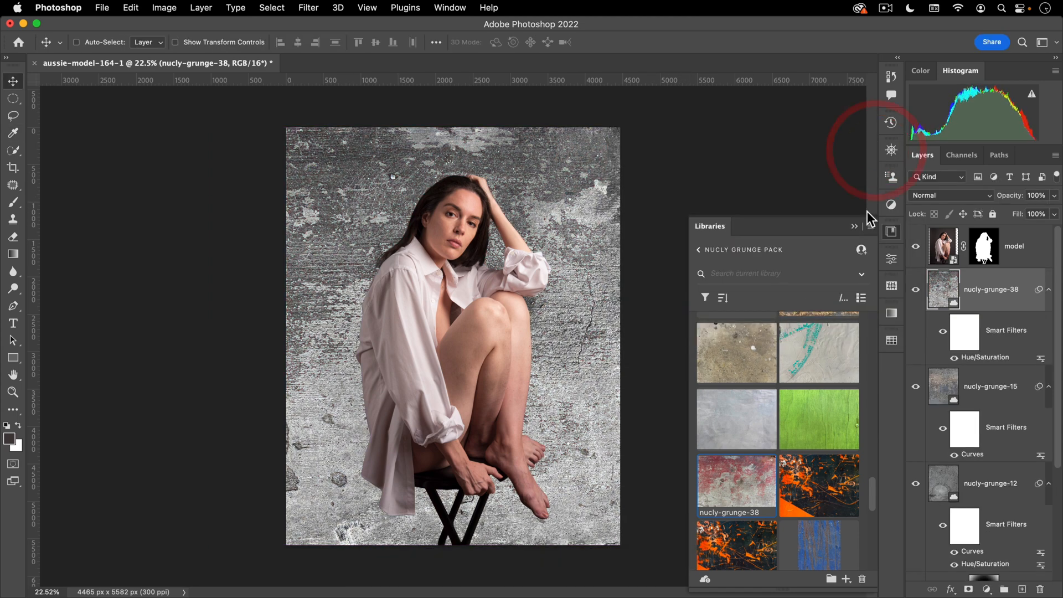
# - Add a Curves smart filter to the nucly-grunge-38 texture with the black point at input 67
pyautogui.press('super+m')
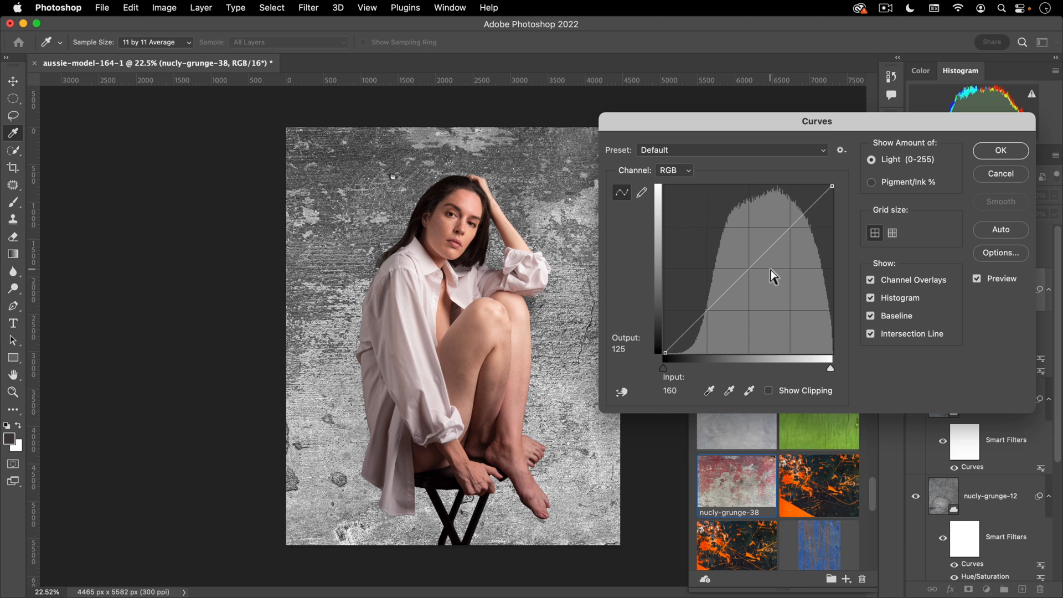
pyautogui.moveTo(663, 368); pyautogui.dragTo(709, 371)
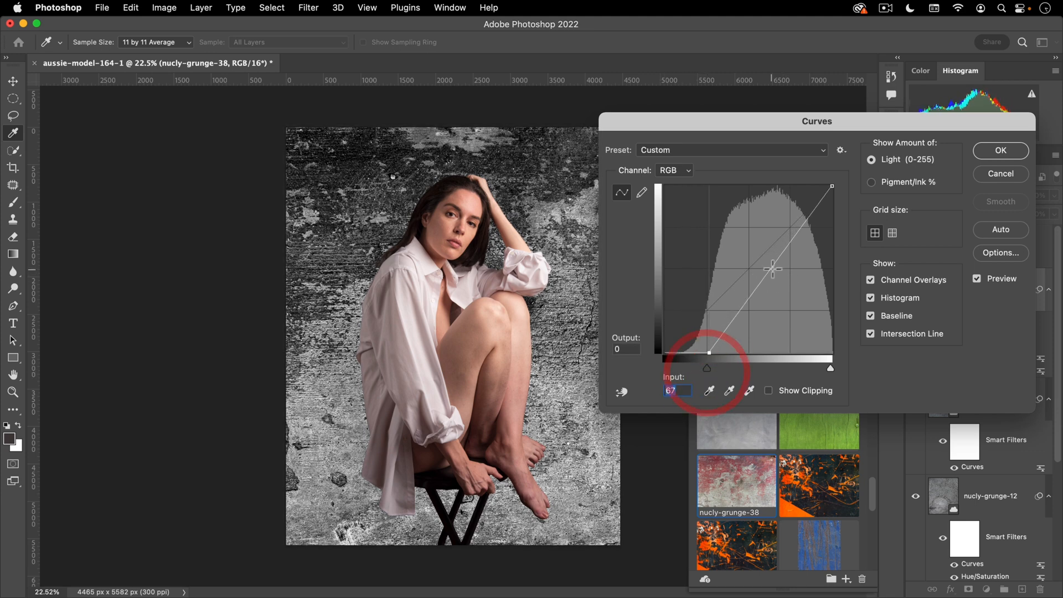
pyautogui.click(997, 152)
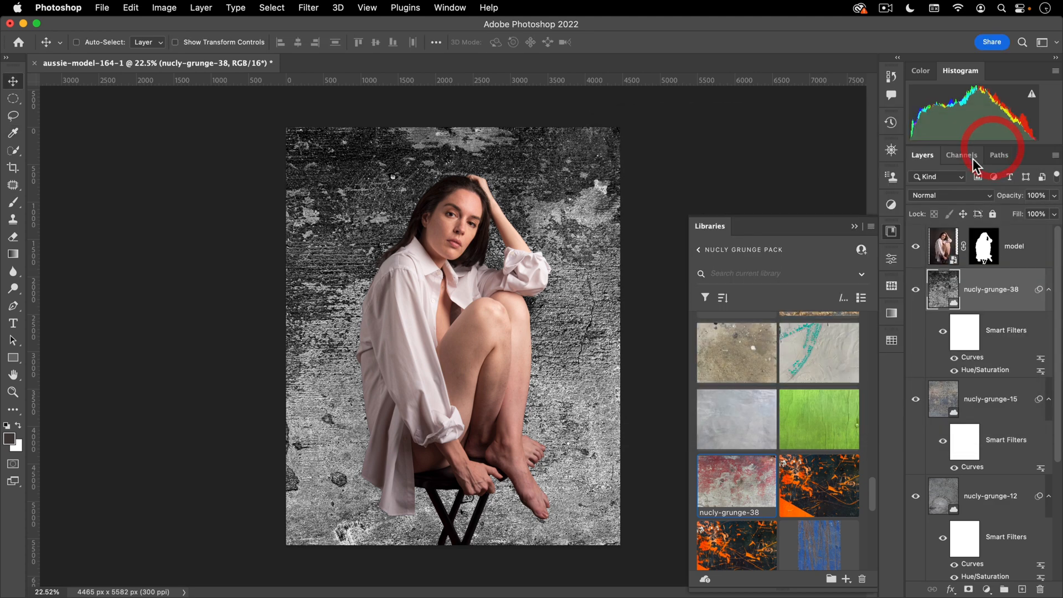
# - Blend the nucly-grunge-38 layer in Soft Light mode with its fill set to 13%
pyautogui.click(939, 196)
pyautogui.click(929, 379)
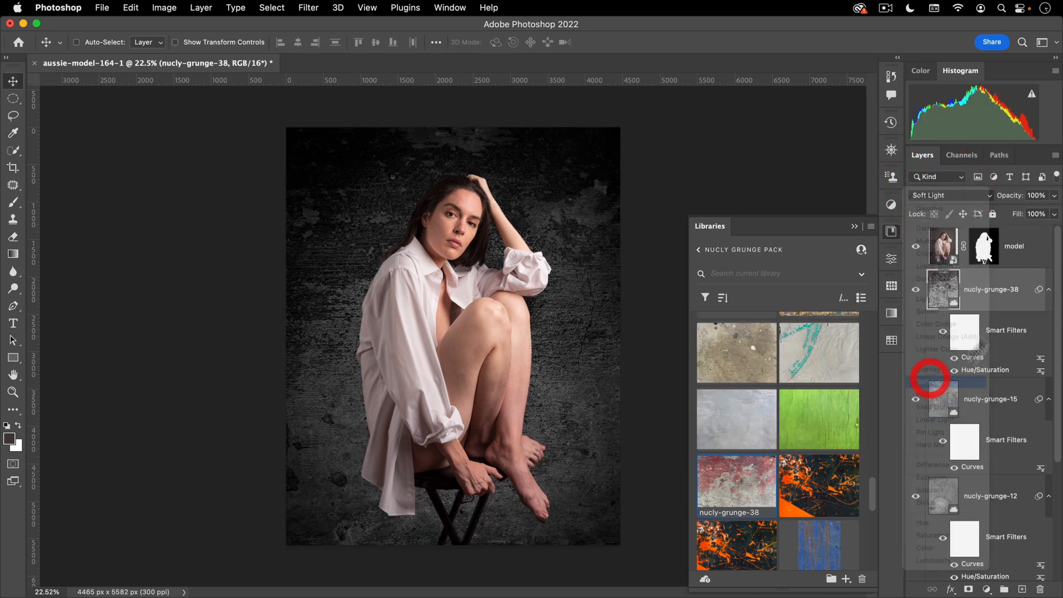
pyautogui.moveTo(1014, 219); pyautogui.dragTo(949, 221)
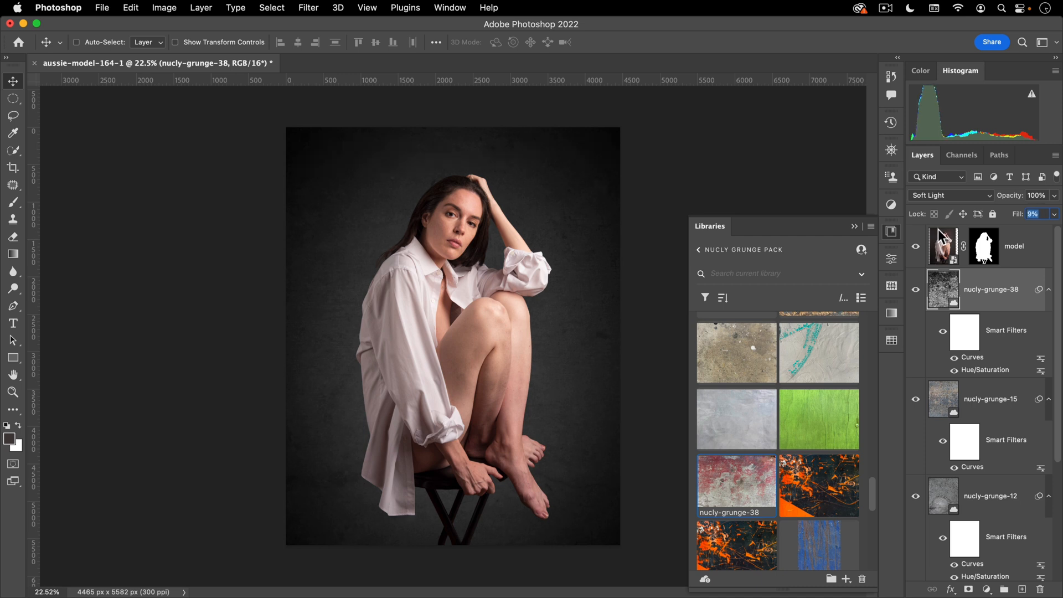
pyautogui.click(940, 228)
# - Close the texture library and check the composite up close and as a whole
pyautogui.click(891, 231)
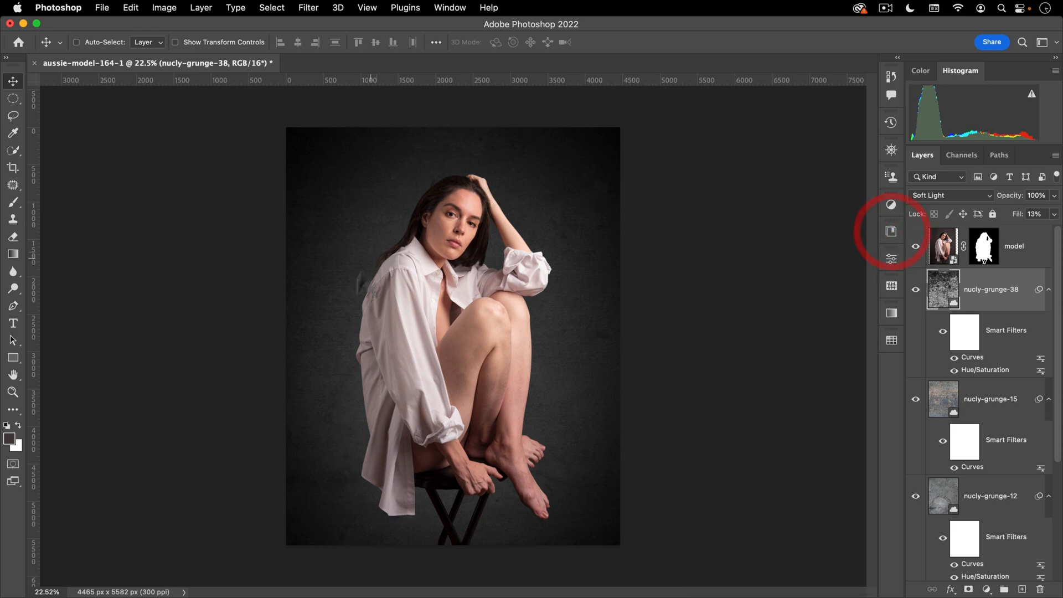
pyautogui.moveTo(464, 407); pyautogui.dragTo(487, 395)
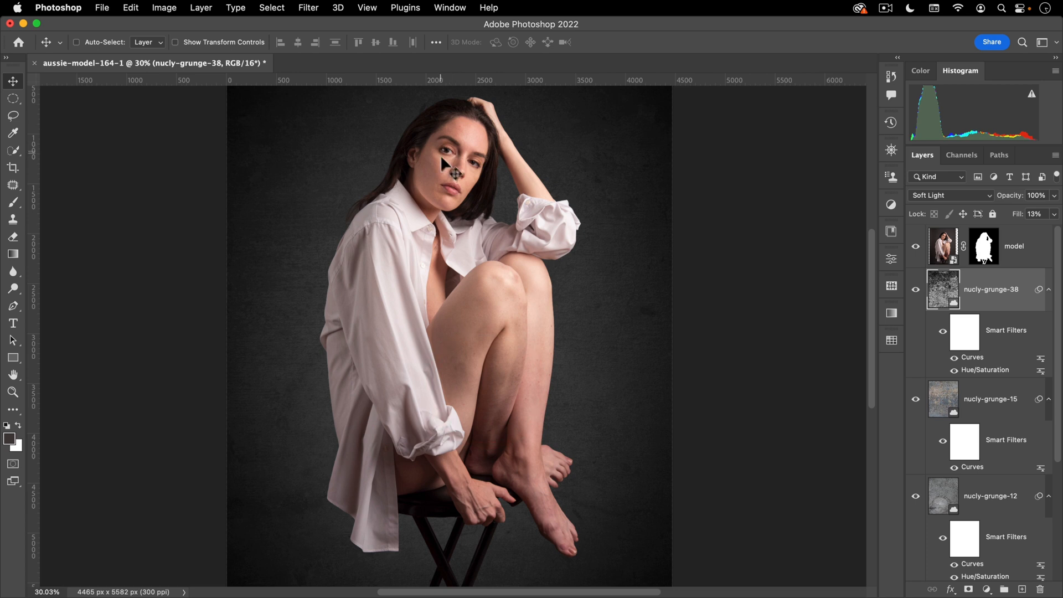
pyautogui.moveTo(456, 313); pyautogui.dragTo(445, 312)
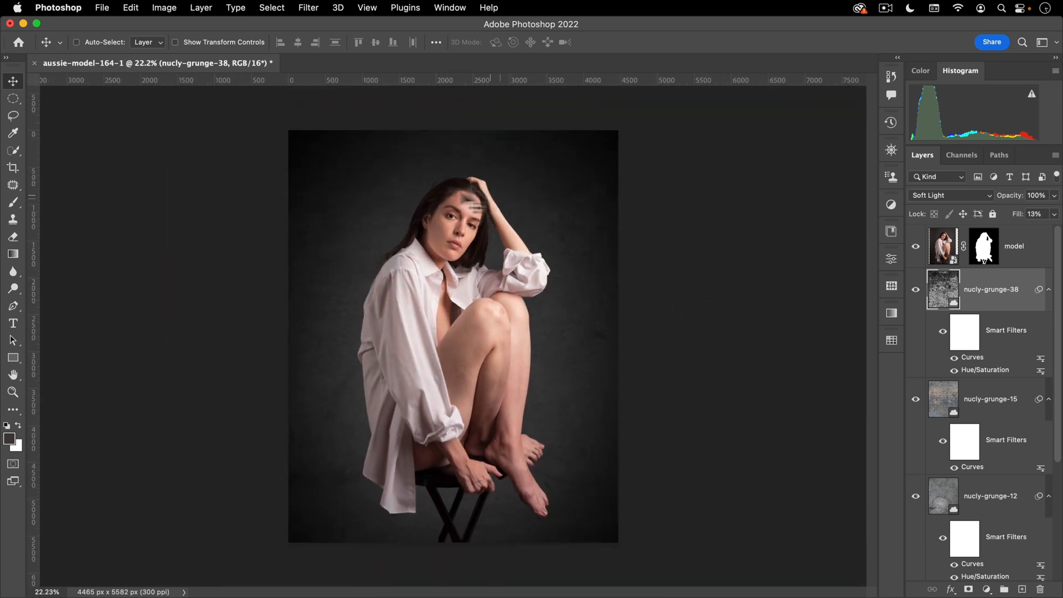
# - Add a new empty layer above the model layer and name it "glow lines"
pyautogui.moveTo(446, 216); pyautogui.dragTo(554, 172)
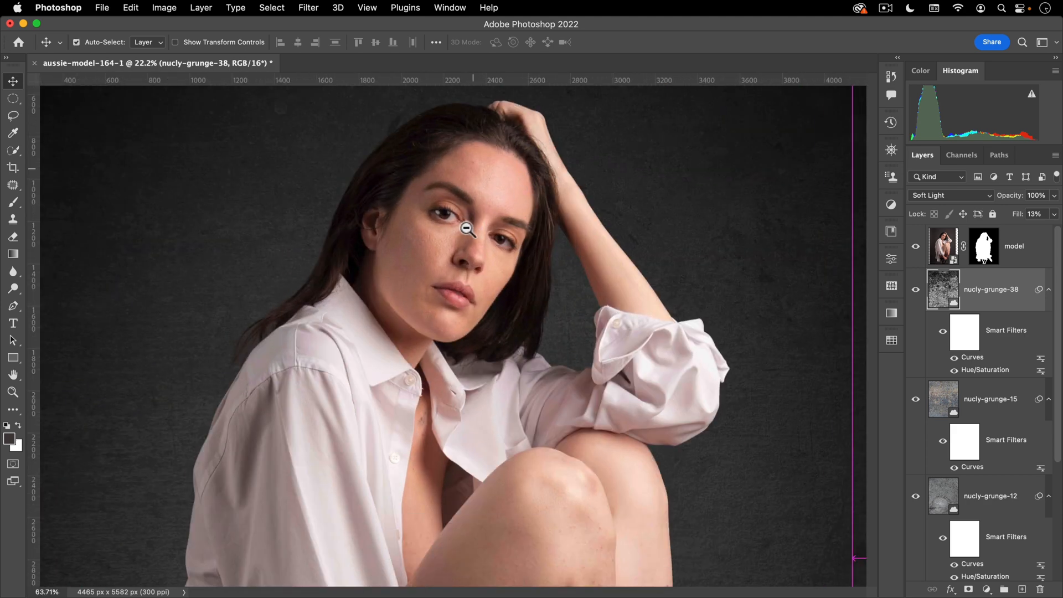
pyautogui.moveTo(467, 228); pyautogui.dragTo(446, 229)
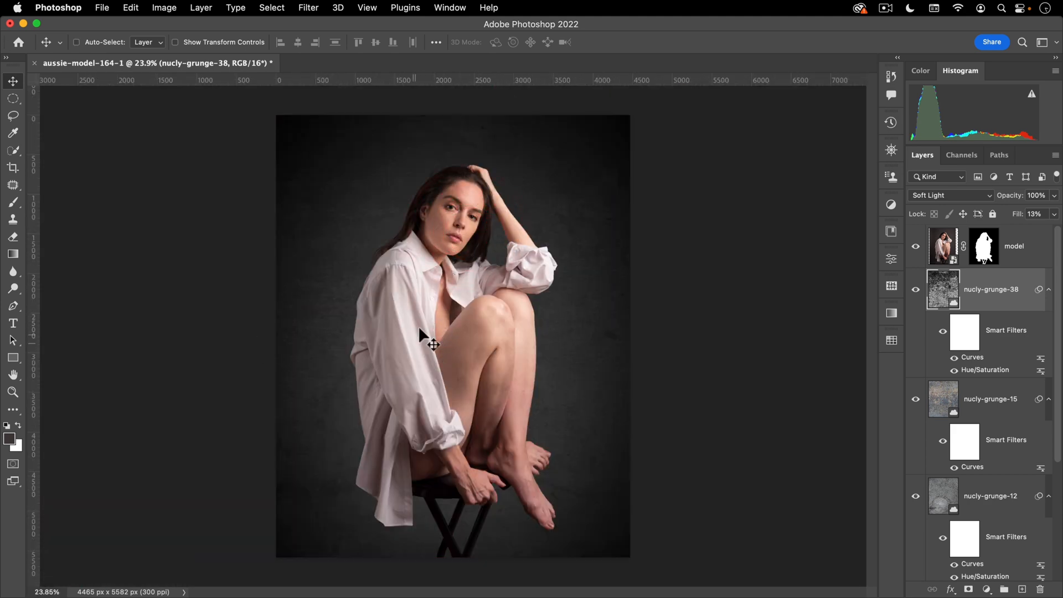
pyautogui.moveTo(456, 339)
pyautogui.mouseDown()
pyautogui.moveTo(463, 332)
pyautogui.moveTo(443, 333)
pyautogui.mouseUp()
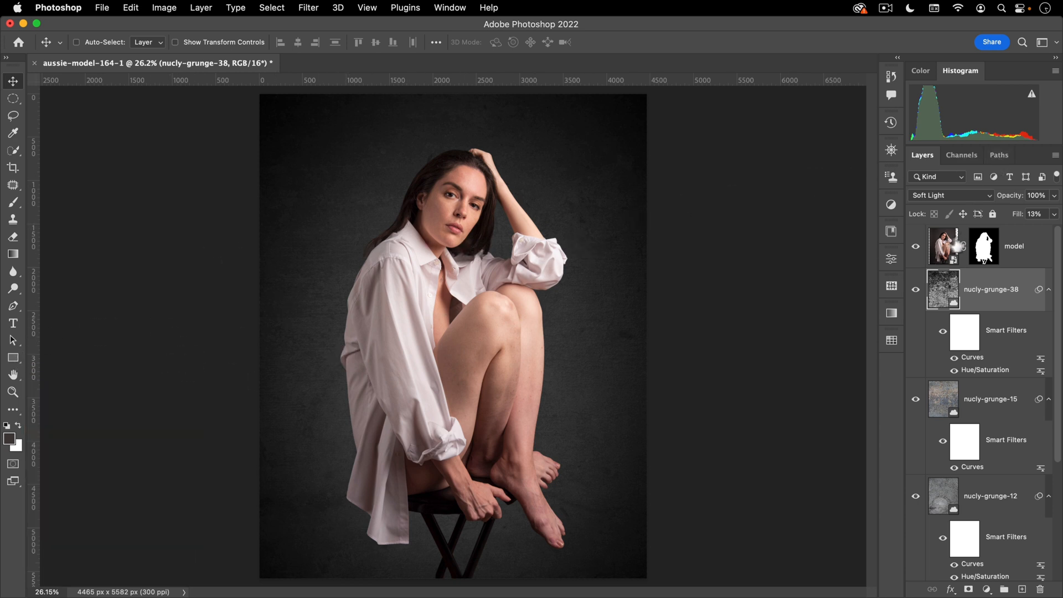
pyautogui.click(941, 247)
pyautogui.click(1021, 589)
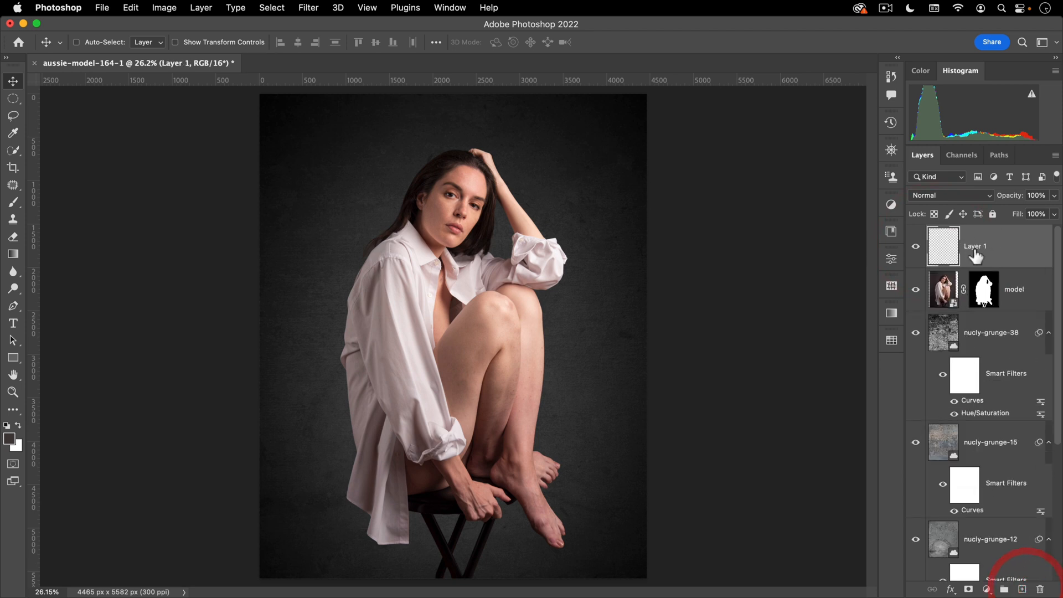
pyautogui.write('glow lines')
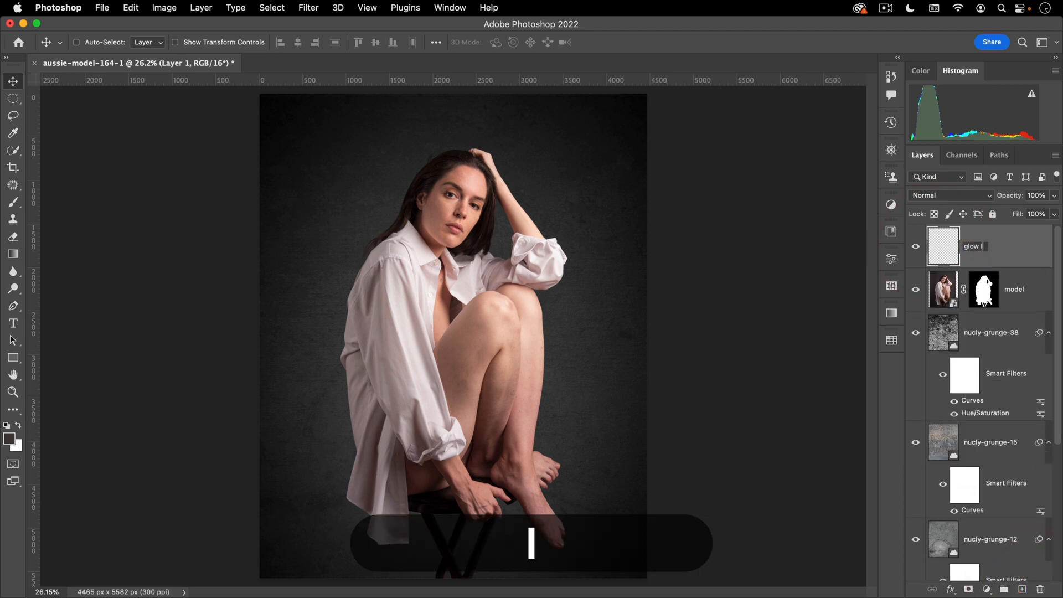
pyautogui.press('Return')
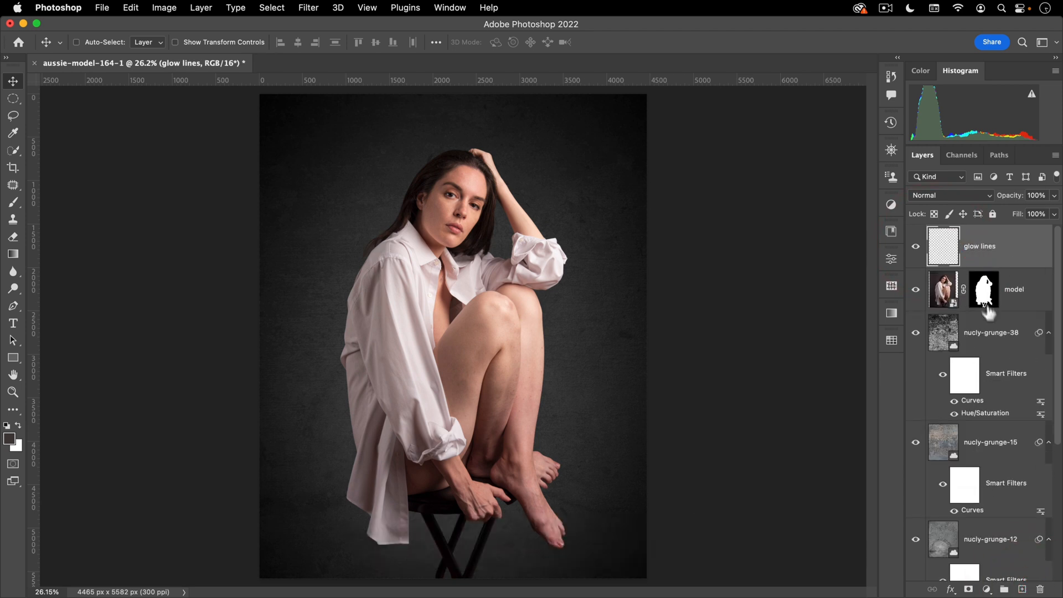
# - Collapse the texture layers' smart filters and group the layers from background up to nucly-grunge-38 as "backdrop"
pyautogui.click(1049, 333)
pyautogui.click(1049, 375)
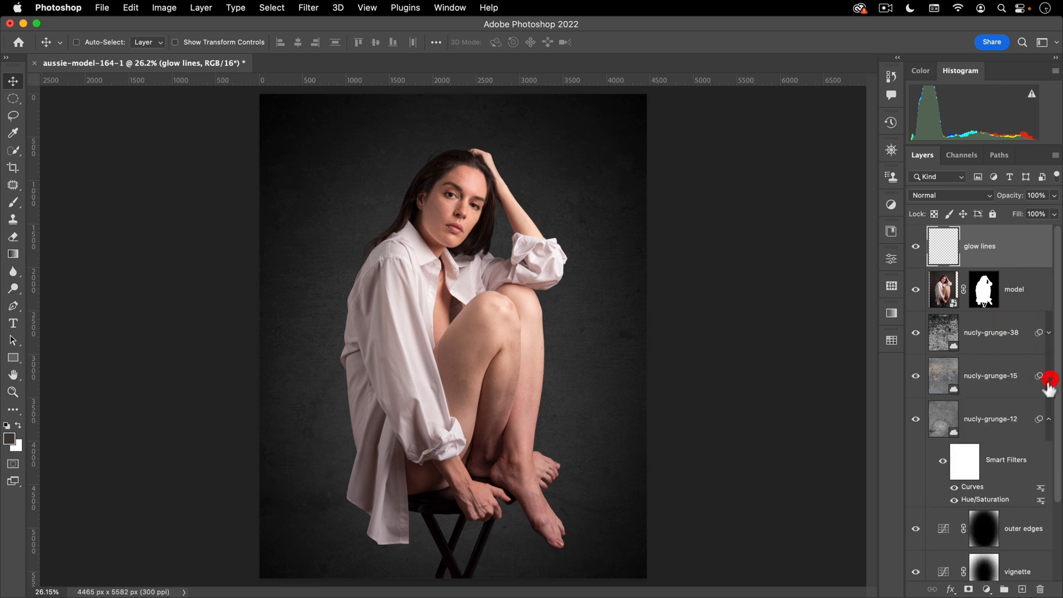
pyautogui.click(1048, 419)
pyautogui.scroll(-2, 976, 520)
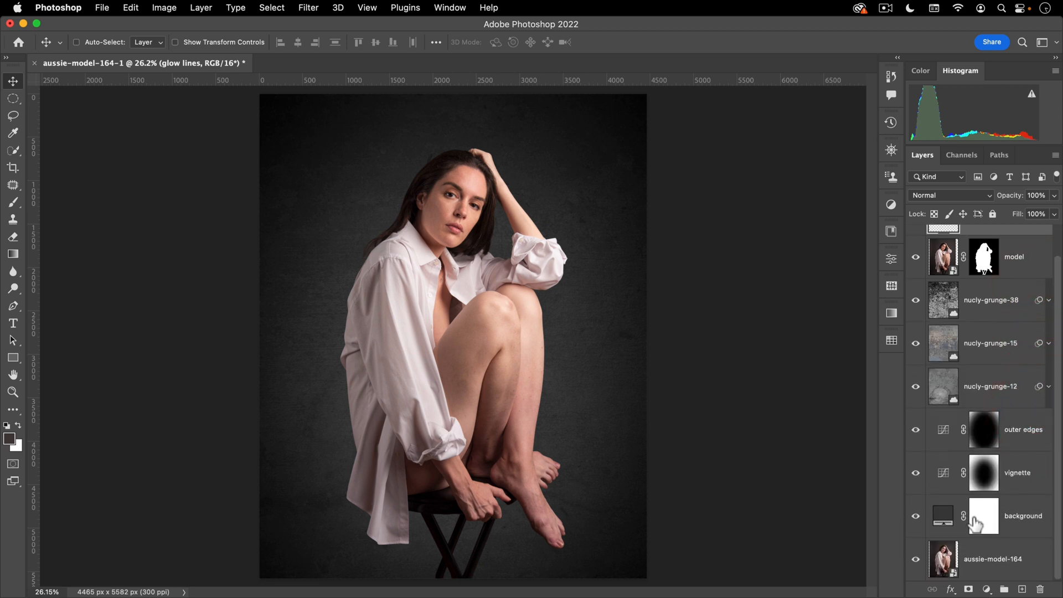
pyautogui.click(1023, 524)
pyautogui.scroll(1, 941, 360)
pyautogui.keyDown('shift'); pyautogui.click(983, 332); pyautogui.keyUp('shift')
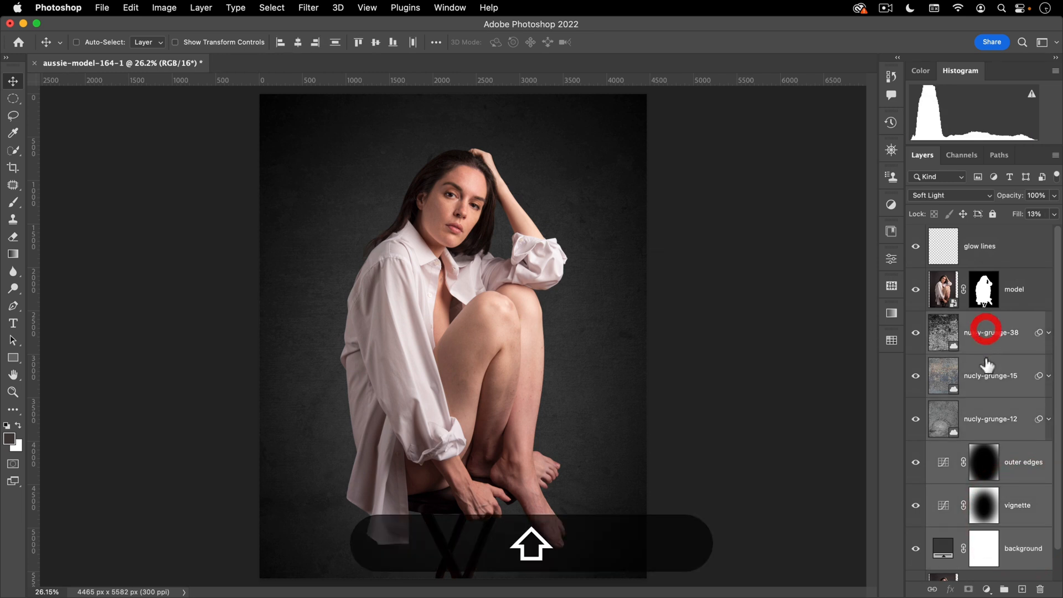
pyautogui.press('super+g')
pyautogui.doubleClick(965, 320)
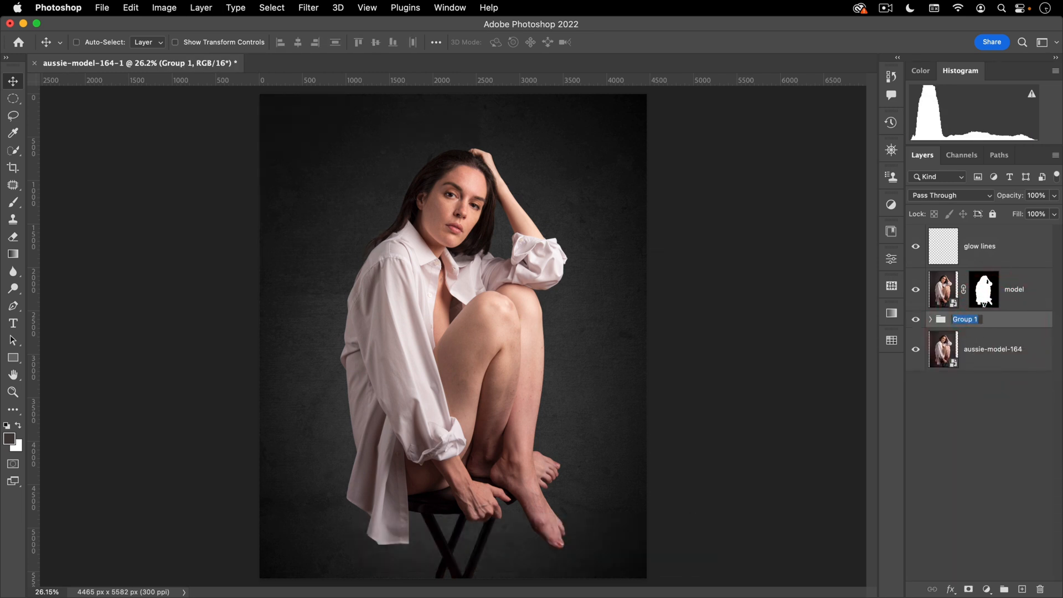
pyautogui.write('backdrop')
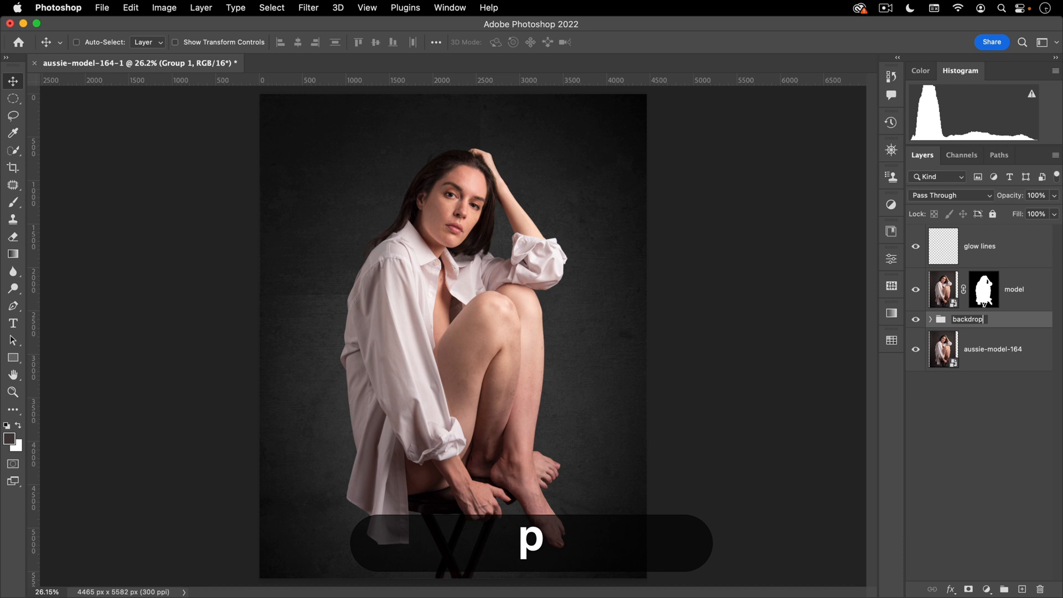
pyautogui.press('Return')
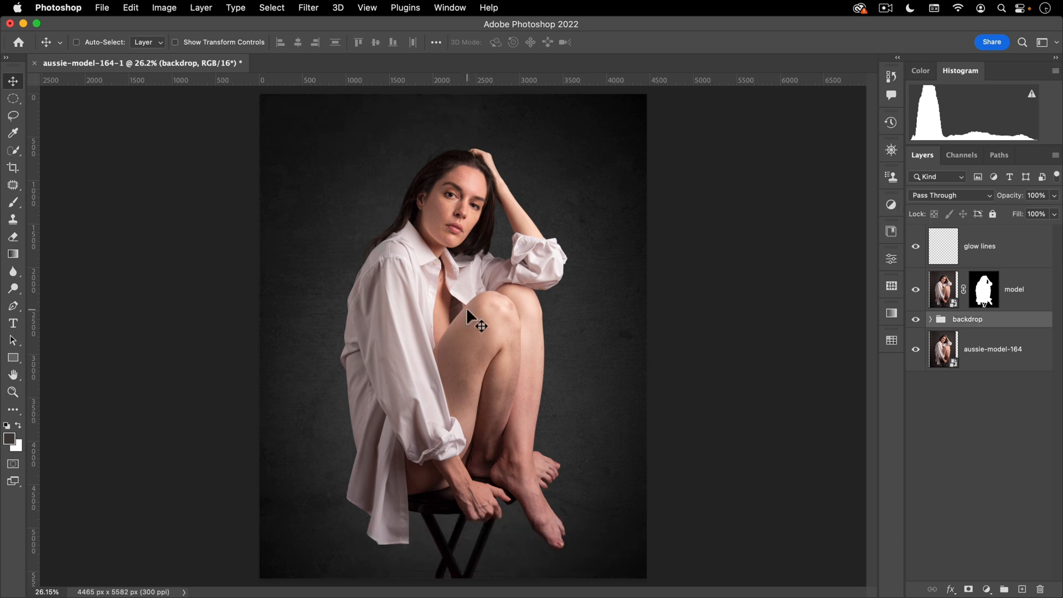
# - With glow lines active, draw a flat ellipse path about 3979 by 973 px across the model's torso, then switch to the Path Selection tool
pyautogui.click(1002, 248)
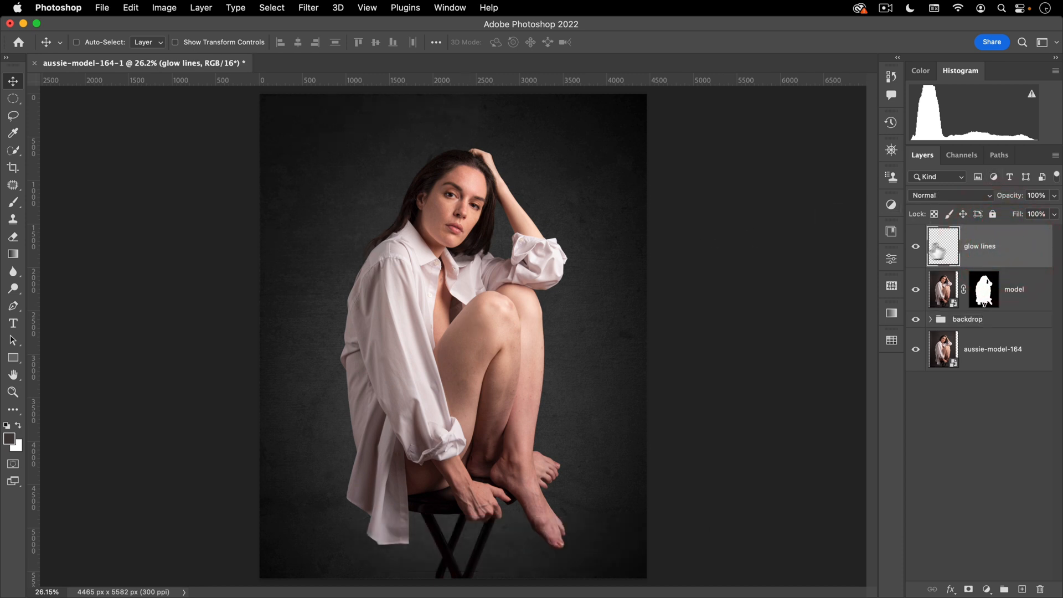
pyautogui.click(13, 358)
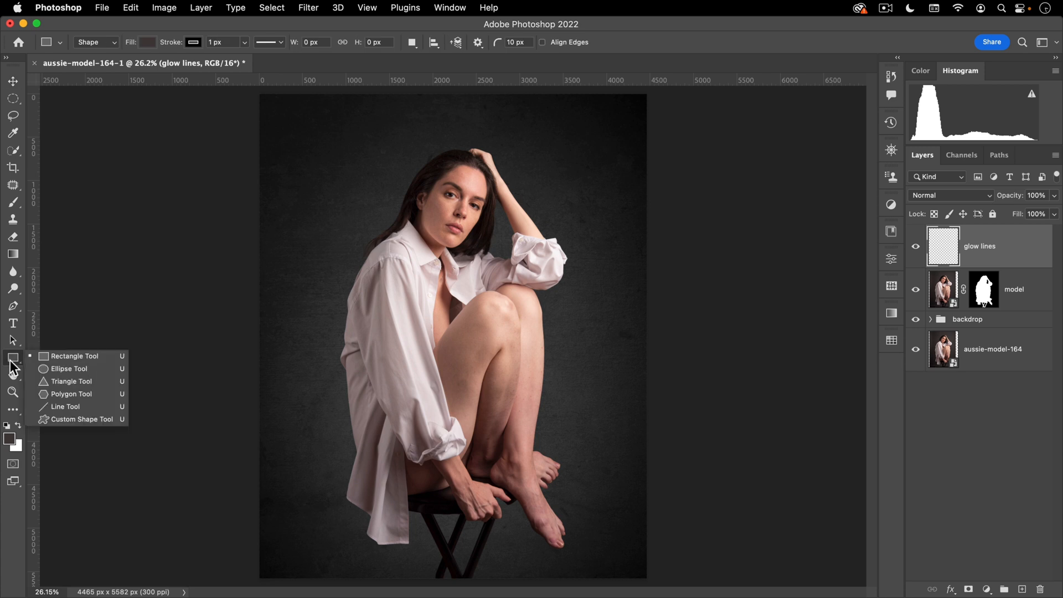
pyautogui.click(84, 369)
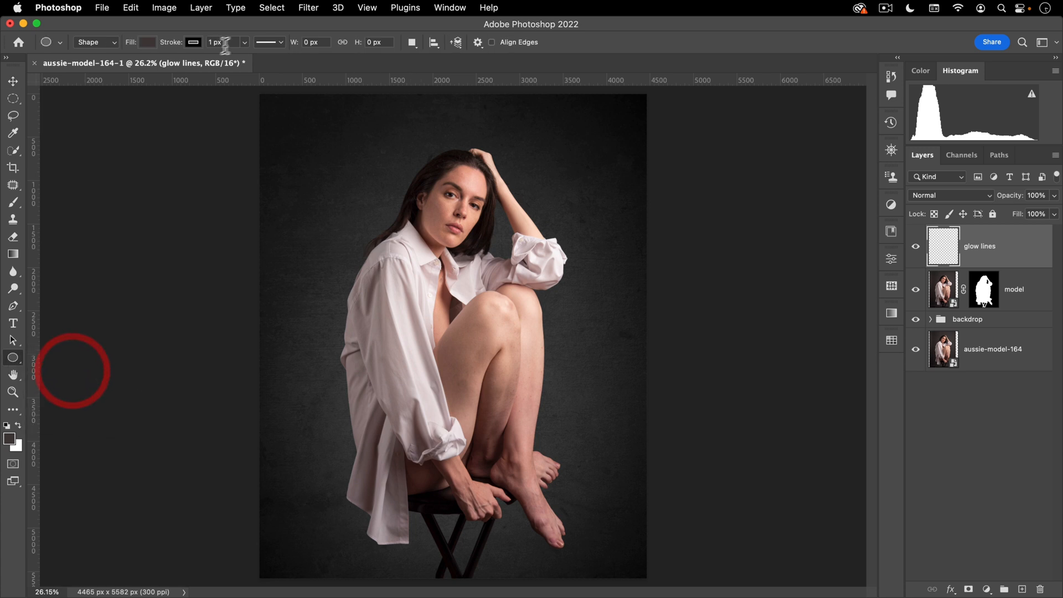
pyautogui.click(104, 44)
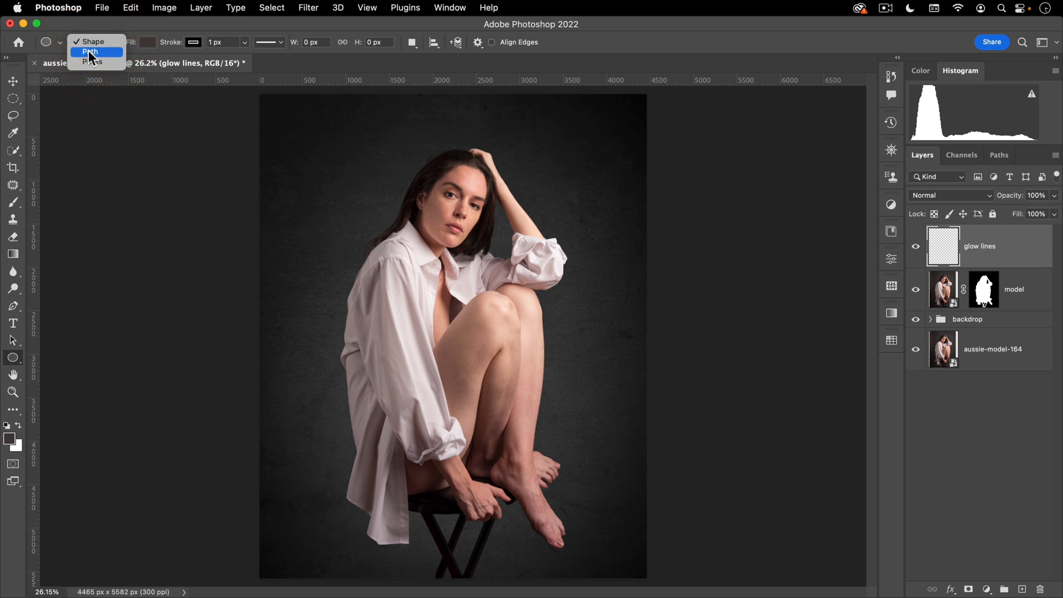
pyautogui.click(92, 53)
pyautogui.moveTo(281, 248); pyautogui.dragTo(625, 334)
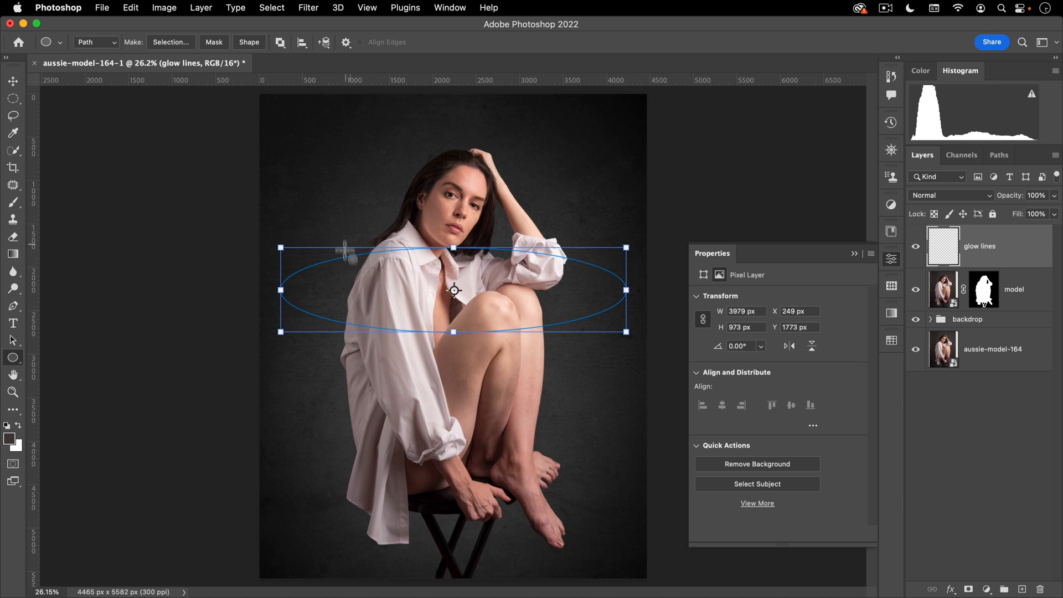
pyautogui.click(890, 260)
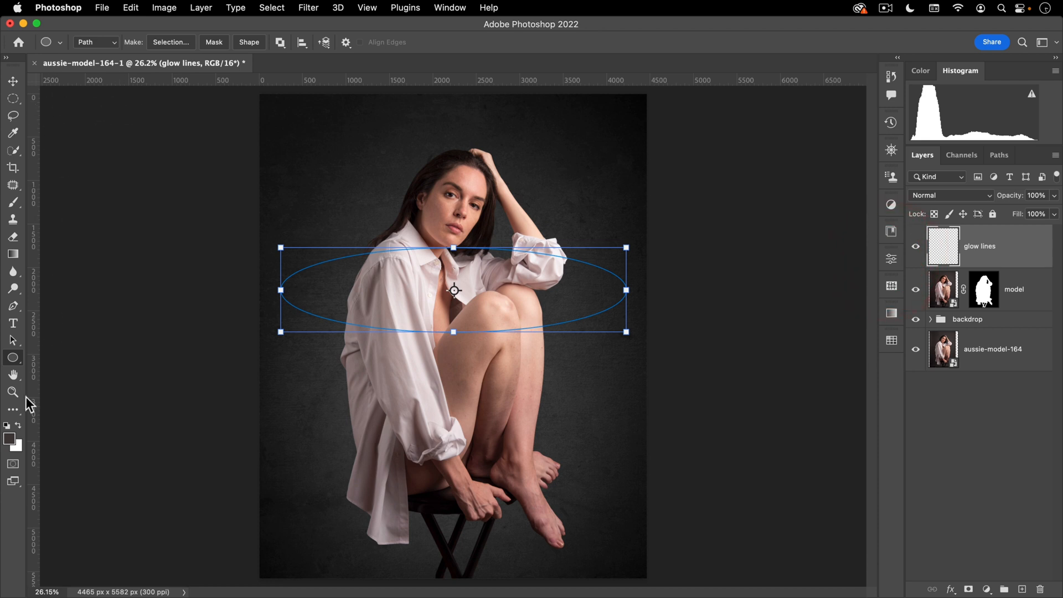
pyautogui.click(13, 340)
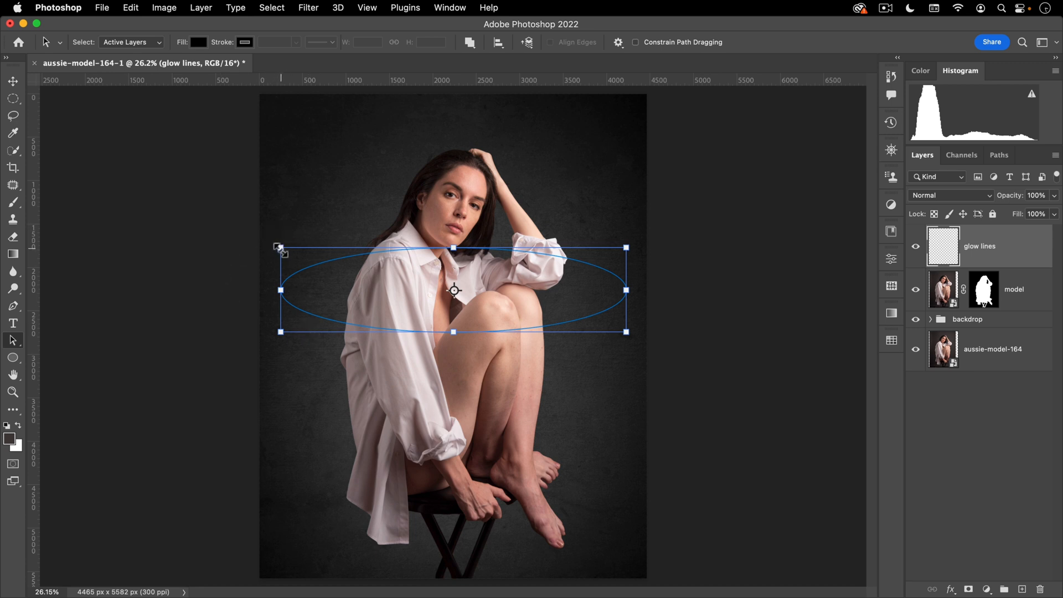
pyautogui.press('super')
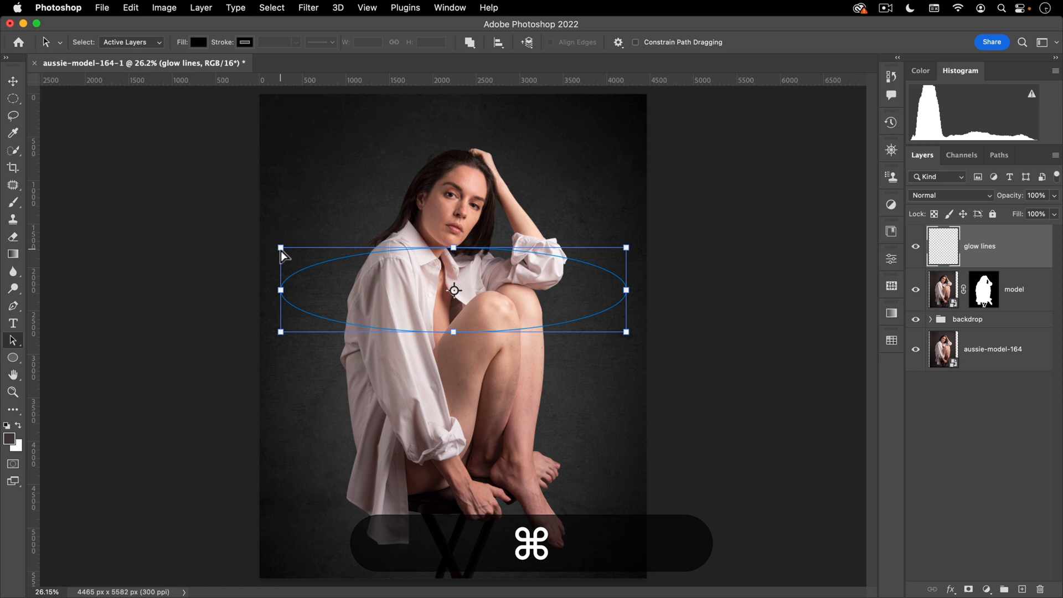
pyautogui.moveTo(281, 251); pyautogui.dragTo(331, 253)
pyautogui.press('shift')
pyautogui.press('ctrl')
pyautogui.press('alt')
pyautogui.press('shift')
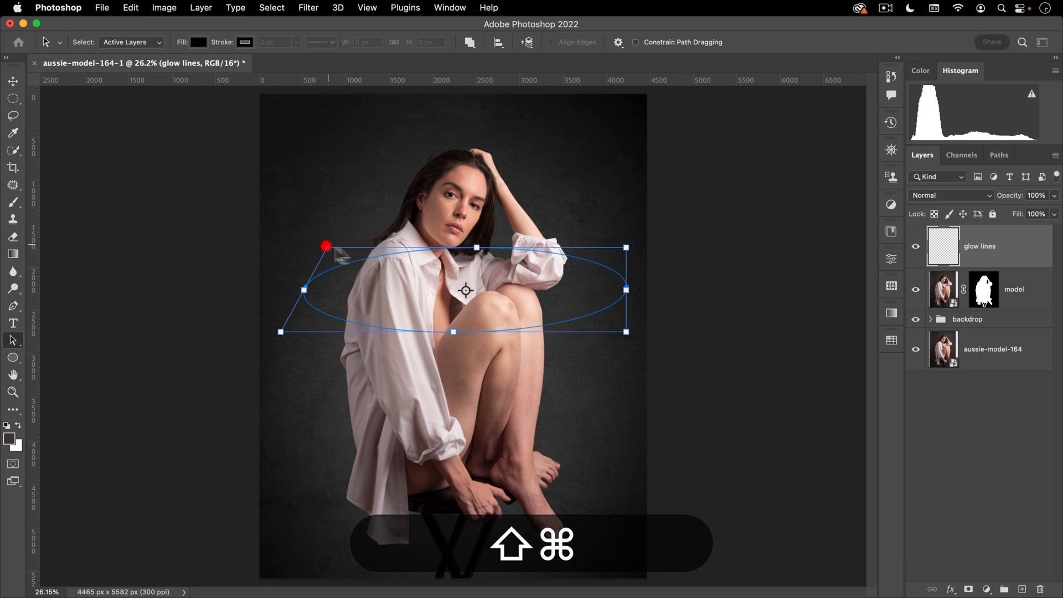
pyautogui.click(327, 248)
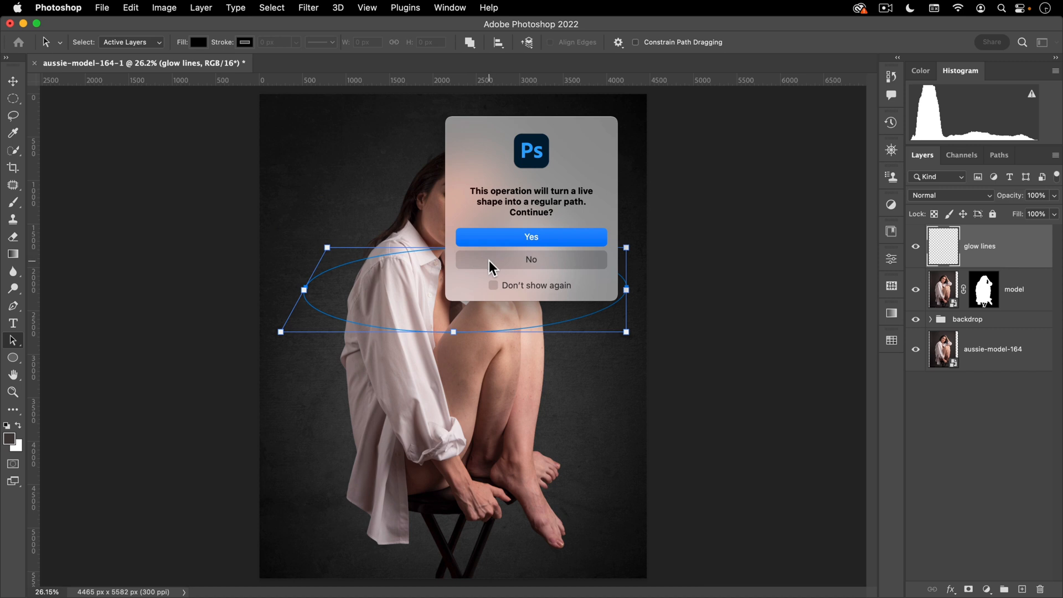
pyautogui.press('Escape')
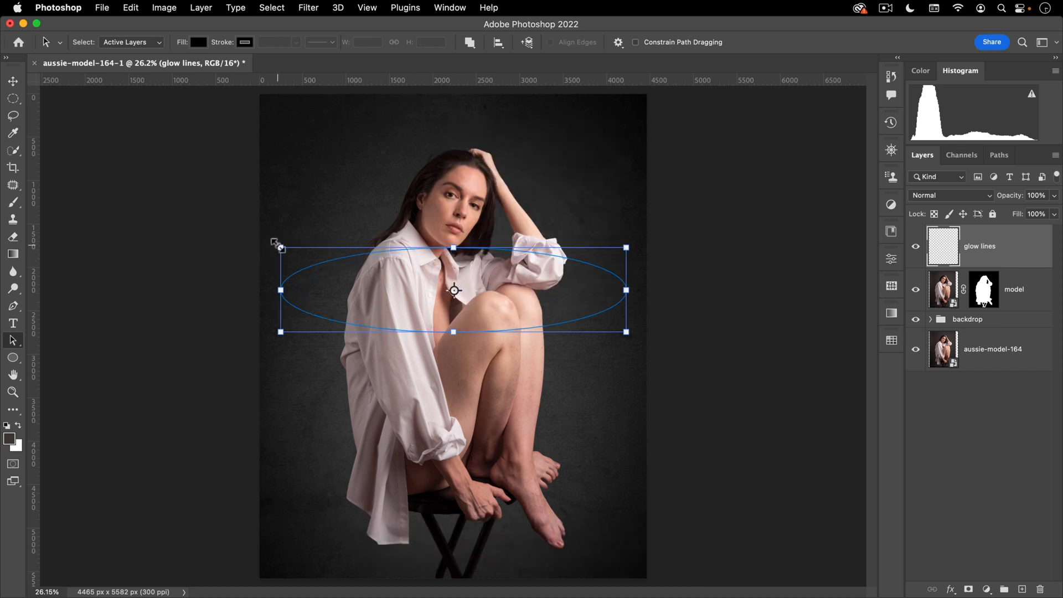
# - Taper the ellipse symmetrically in perspective so its upper side is narrower, converting it to a regular path
pyautogui.press('ctrl')
pyautogui.press('alt')
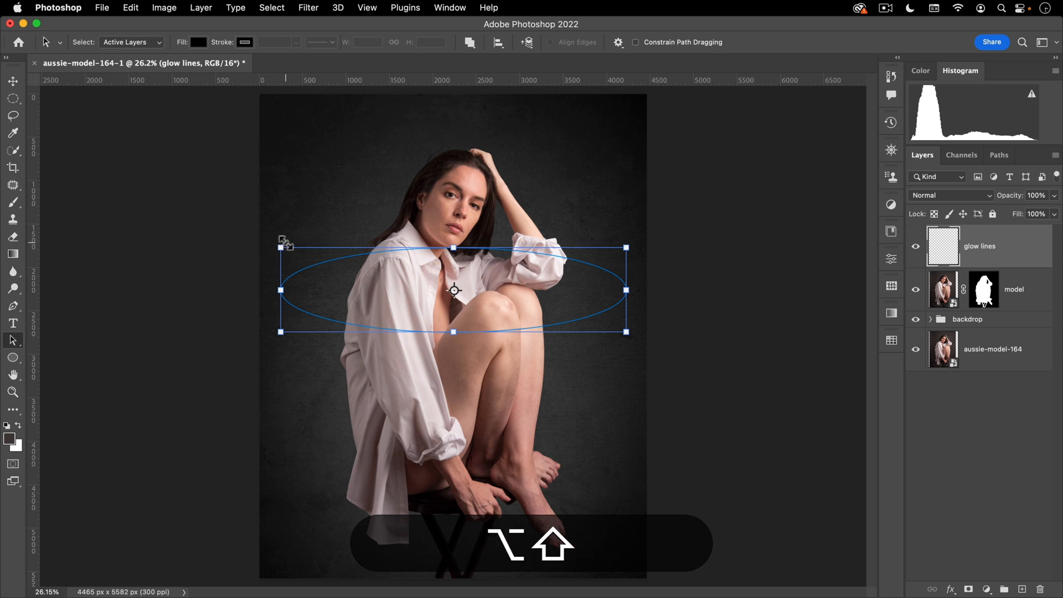
pyautogui.moveTo(282, 247); pyautogui.dragTo(327, 251)
pyautogui.click(533, 240)
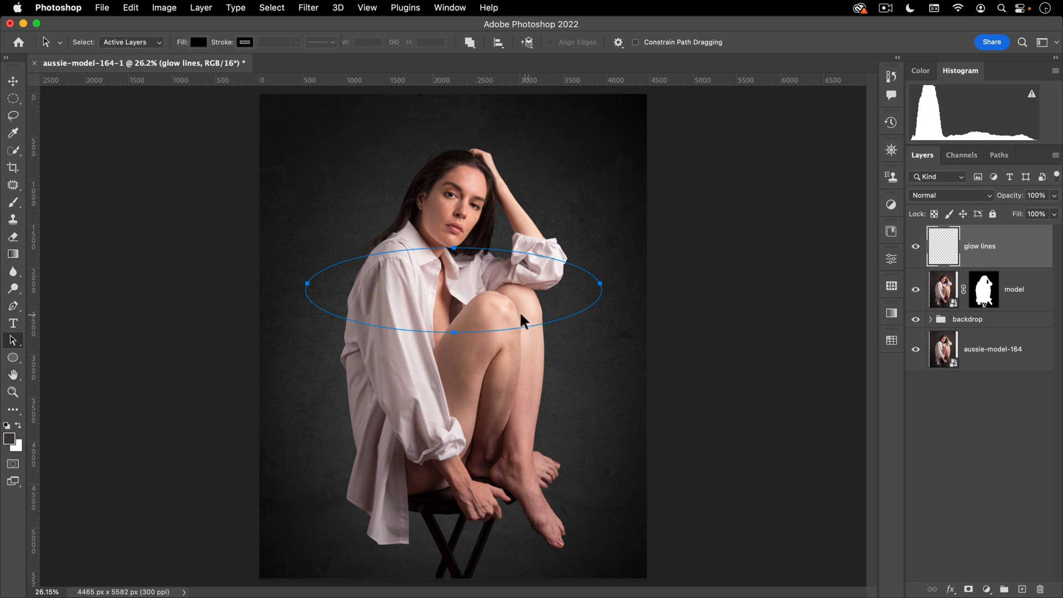
# - Flatten the ellipse to about 75% of its height and move it up around the model's face
pyautogui.press('super+t')
pyautogui.moveTo(454, 327); pyautogui.dragTo(454, 311)
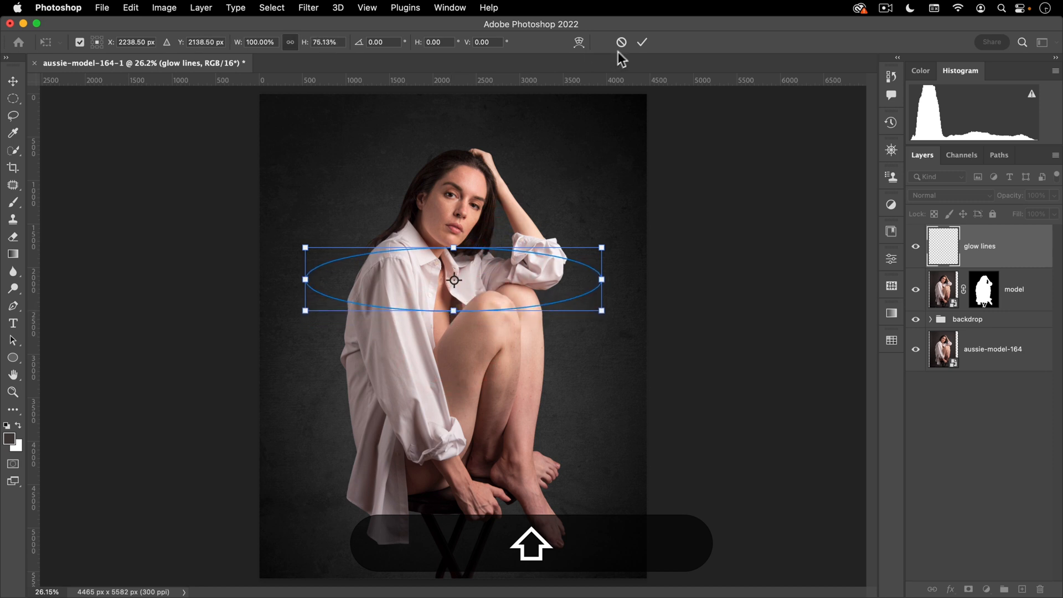
pyautogui.click(641, 42)
pyautogui.moveTo(518, 257); pyautogui.dragTo(521, 186)
# - Narrow the ellipse to about 85% width and tilt it counterclockwise around the model's head
pyautogui.press('super+t')
pyautogui.moveTo(627, 211); pyautogui.dragTo(530, 186)
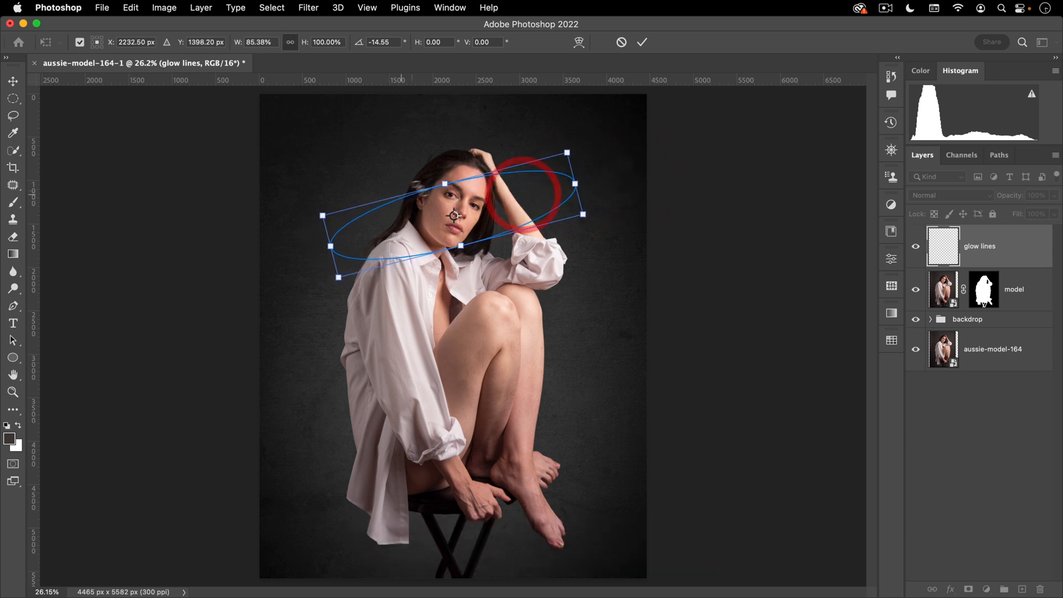
pyautogui.moveTo(597, 179); pyautogui.dragTo(618, 182)
pyautogui.moveTo(532, 208)
pyautogui.mouseDown()
pyautogui.moveTo(544, 207)
pyautogui.moveTo(536, 205)
pyautogui.mouseUp()
pyautogui.moveTo(615, 183)
pyautogui.mouseDown()
pyautogui.moveTo(636, 171)
pyautogui.moveTo(613, 237)
pyautogui.moveTo(609, 168)
pyautogui.moveTo(610, 177)
pyautogui.mouseUp()
pyautogui.click(568, 183)
pyautogui.doubleClick(503, 200)
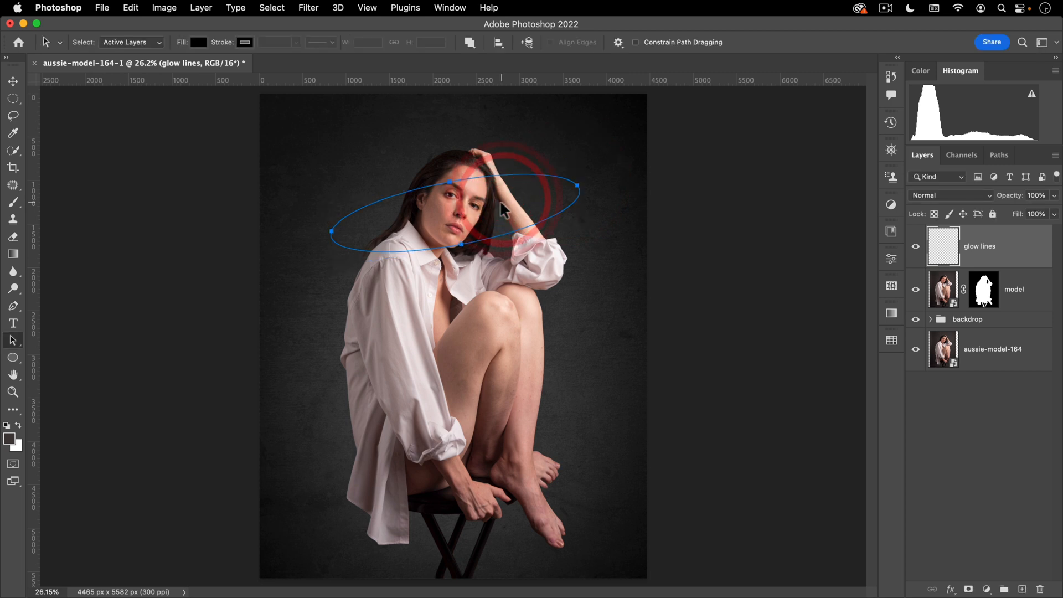
# - Duplicate the ellipse down to the model's chest and tilt the copy the opposite way, meeting the head ellipse along one side
pyautogui.press('alt')
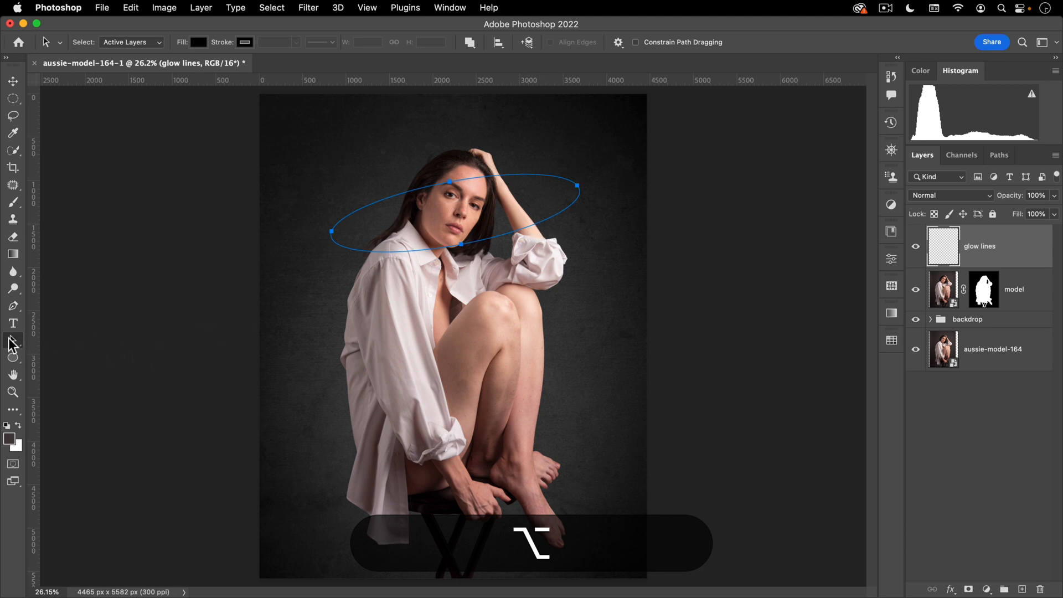
pyautogui.press('alt')
pyautogui.moveTo(552, 239); pyautogui.dragTo(538, 328)
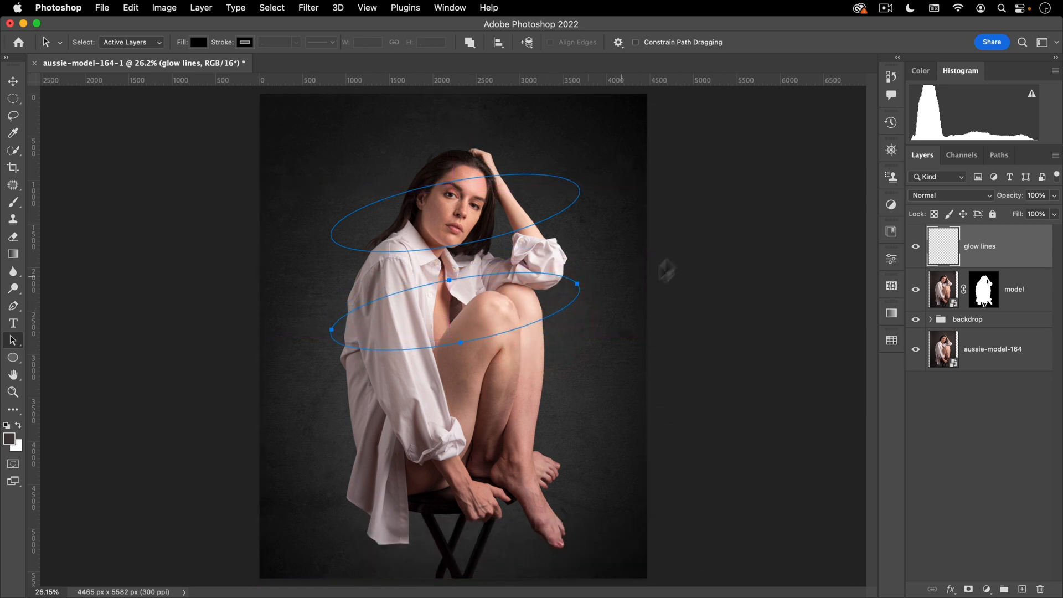
pyautogui.press('super+t')
pyautogui.moveTo(585, 258); pyautogui.dragTo(610, 302)
pyautogui.moveTo(467, 308); pyautogui.dragTo(473, 289)
pyautogui.moveTo(626, 315)
pyautogui.mouseDown()
pyautogui.moveTo(641, 290)
pyautogui.moveTo(626, 303)
pyautogui.mouseUp()
pyautogui.moveTo(459, 299); pyautogui.dragTo(484, 356)
pyautogui.doubleClick(463, 294)
# - Create a third ellipse around the knees as a transformed copy of the chest ellipse, about 112% wide, 111% high and rotated about -18°
pyautogui.press('alt+super+t')
pyautogui.moveTo(598, 397); pyautogui.dragTo(625, 340)
pyautogui.moveTo(509, 341); pyautogui.dragTo(509, 331)
pyautogui.moveTo(588, 312); pyautogui.dragTo(580, 314)
pyautogui.moveTo(436, 316); pyautogui.dragTo(437, 317)
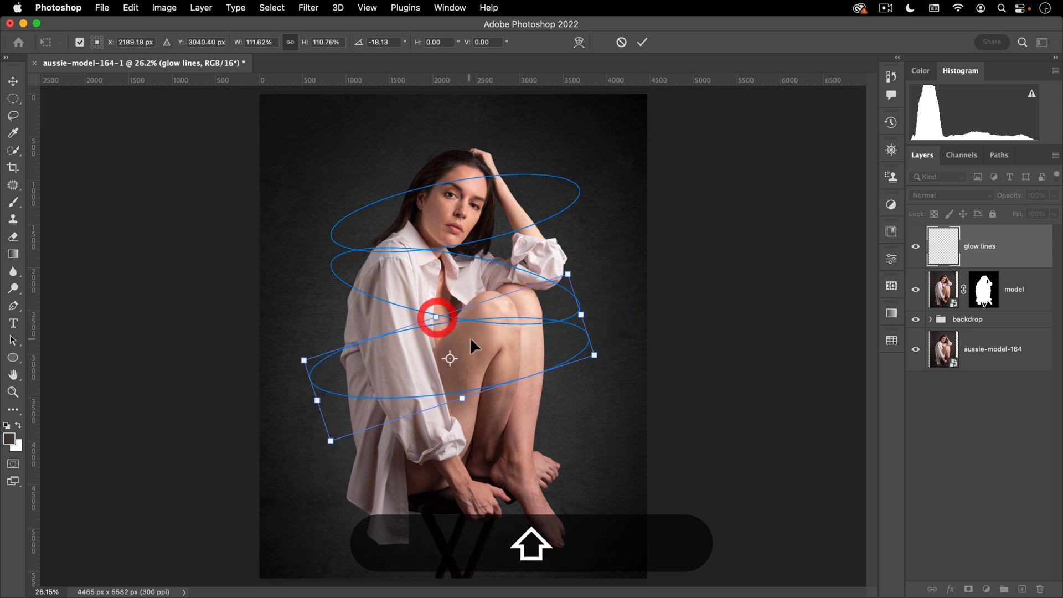
pyautogui.doubleClick(472, 339)
# - Duplicate the knee ellipse down to the lower legs, enlarge it, tilt it the opposite way and align it with the ellipse above
pyautogui.moveTo(513, 354); pyautogui.dragTo(515, 401)
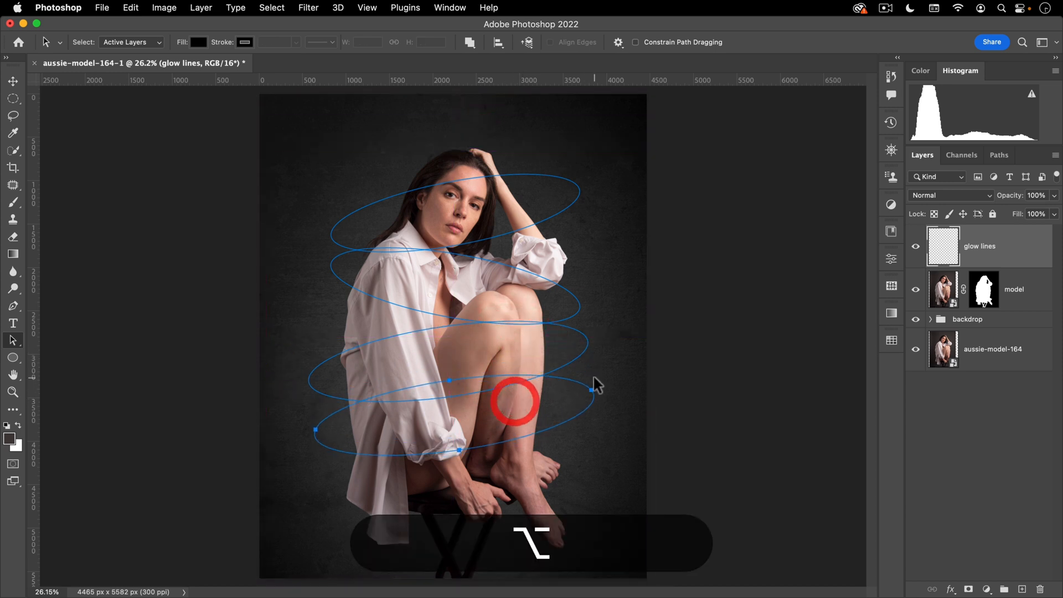
pyautogui.press('alt+super+t')
pyautogui.moveTo(603, 365); pyautogui.dragTo(625, 420)
pyautogui.moveTo(555, 425); pyautogui.dragTo(569, 448)
pyautogui.doubleClick(517, 445)
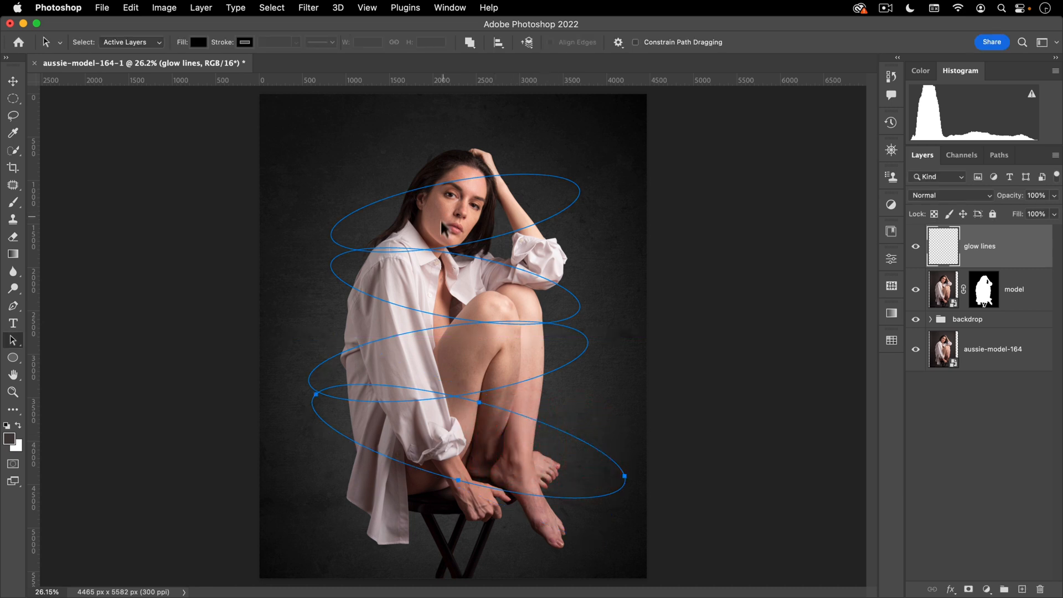
pyautogui.moveTo(533, 467); pyautogui.dragTo(519, 469)
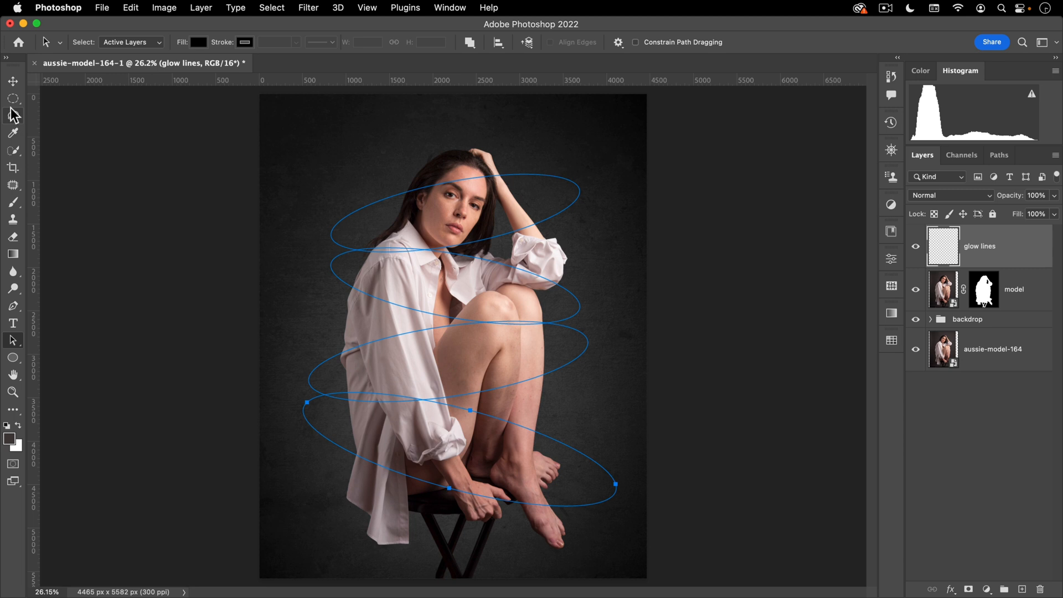
# - Set up a white Brush with a size of 25 px and 90% hardness, trying it with one stroke that is undone
pyautogui.click(14, 204)
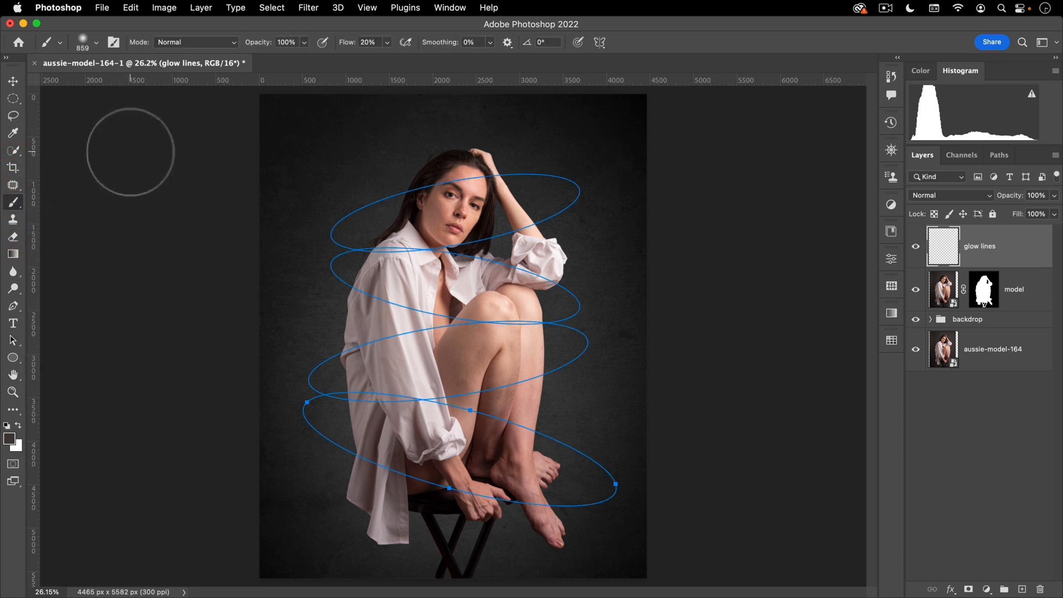
pyautogui.click(15, 439)
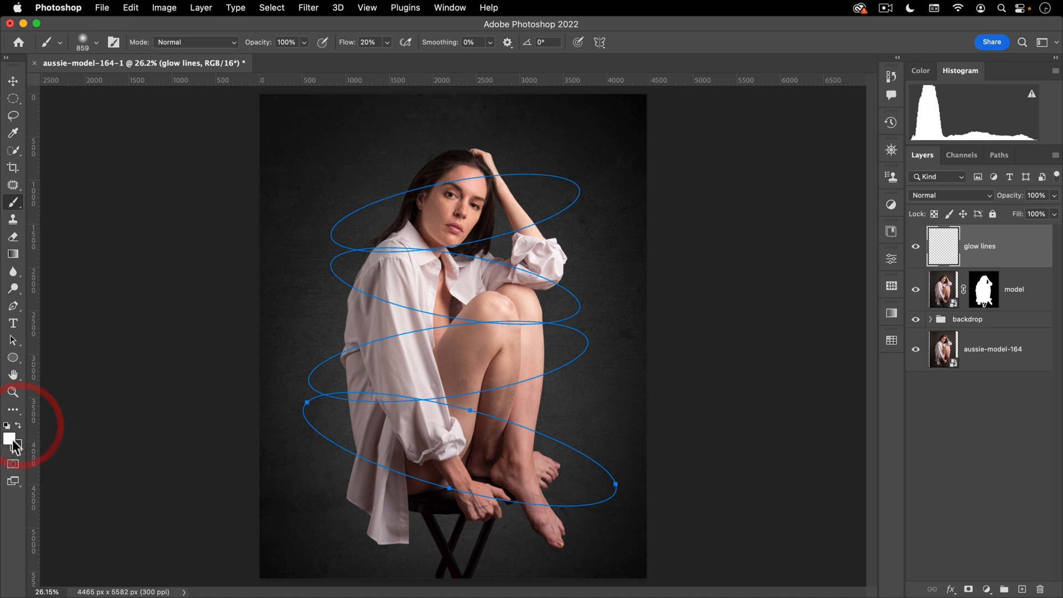
pyautogui.rightClick(427, 155)
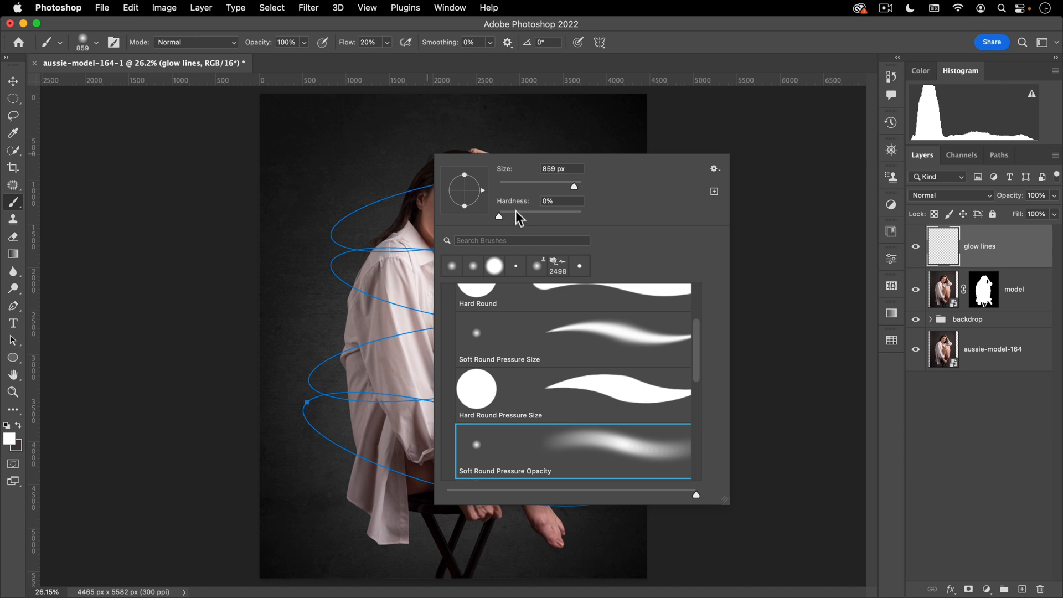
pyautogui.moveTo(568, 167); pyautogui.dragTo(365, 149)
pyautogui.write('25')
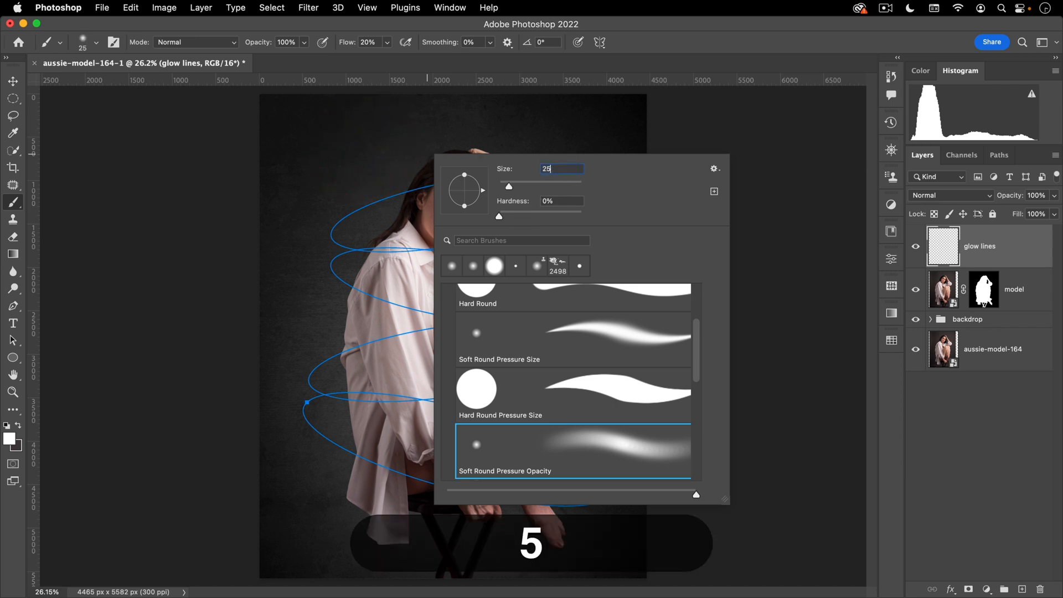
pyautogui.click(479, 197)
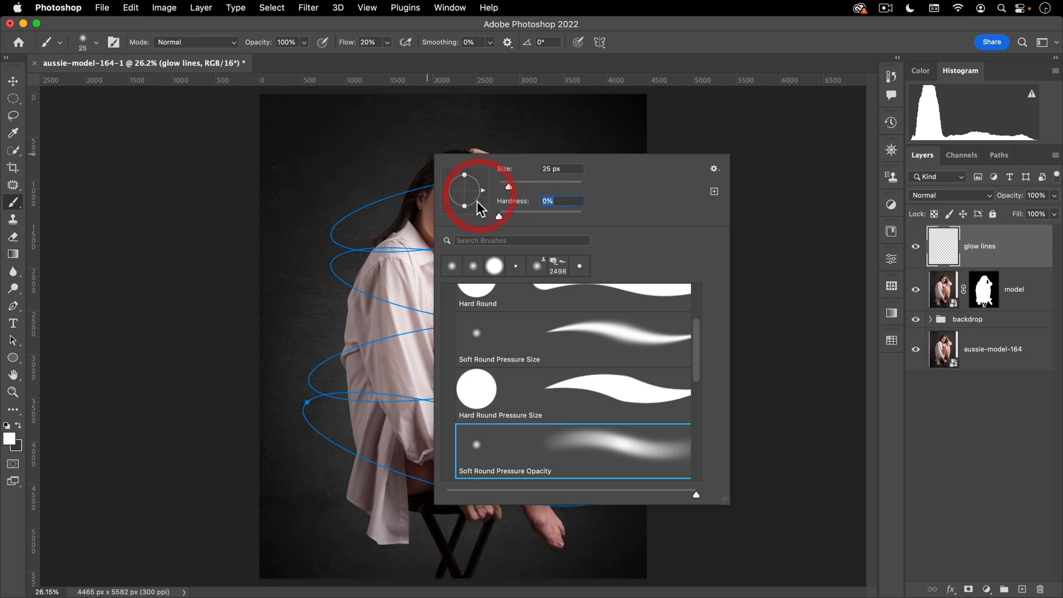
pyautogui.write('9')
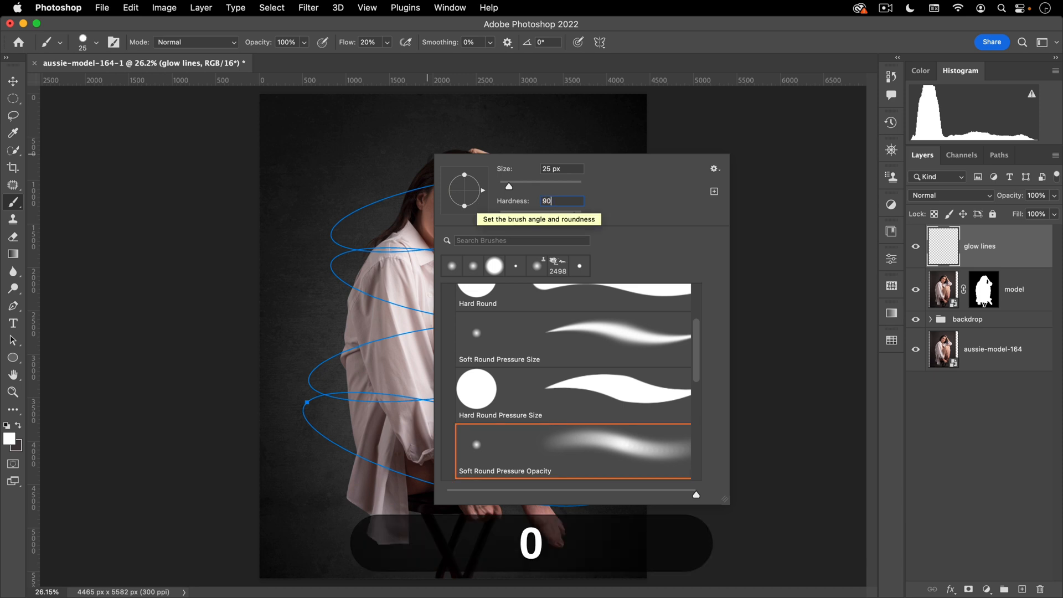
pyautogui.write('0')
pyautogui.click(157, 60)
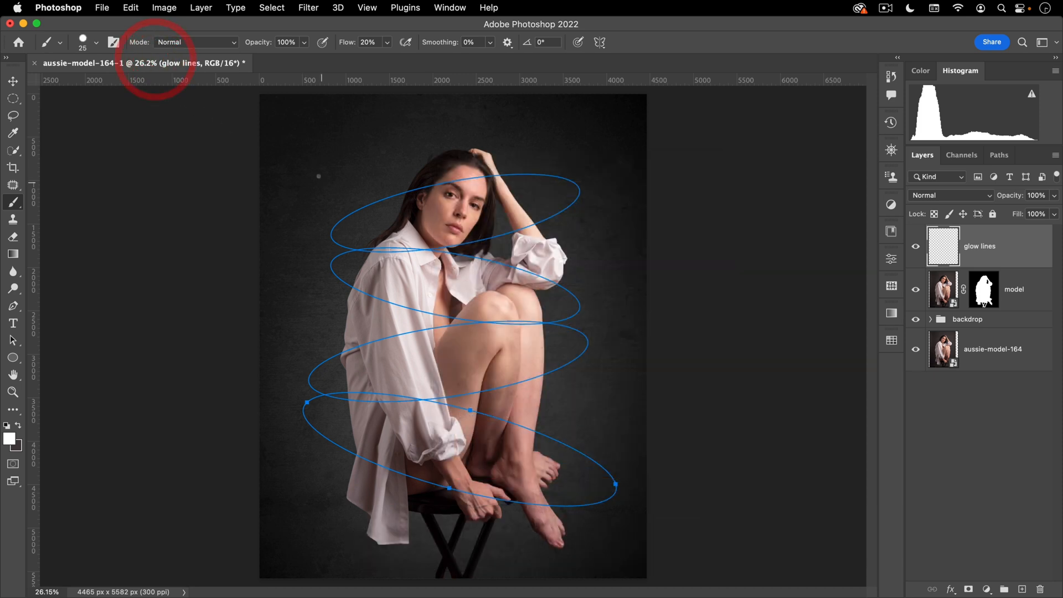
pyautogui.moveTo(319, 176)
pyautogui.mouseDown()
pyautogui.moveTo(413, 131)
pyautogui.moveTo(467, 159)
pyautogui.mouseUp()
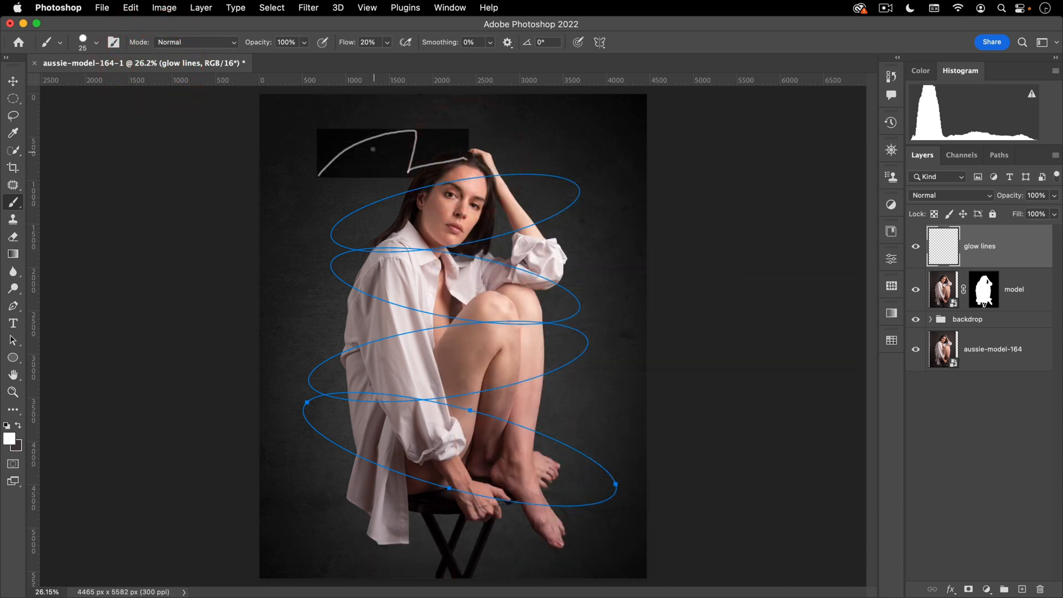
pyautogui.press('super+z')
# - Try stroking only the ellipse path around the model's head with the white brush
pyautogui.moveTo(365, 244)
pyautogui.mouseDown()
pyautogui.moveTo(427, 193)
pyautogui.moveTo(352, 283)
pyautogui.mouseUp()
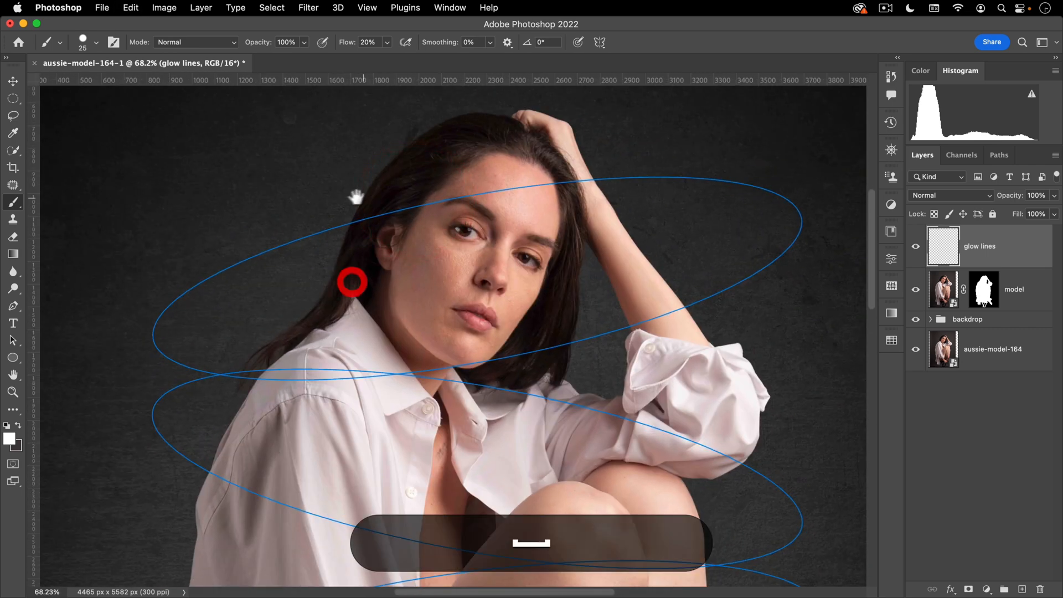
pyautogui.click(14, 343)
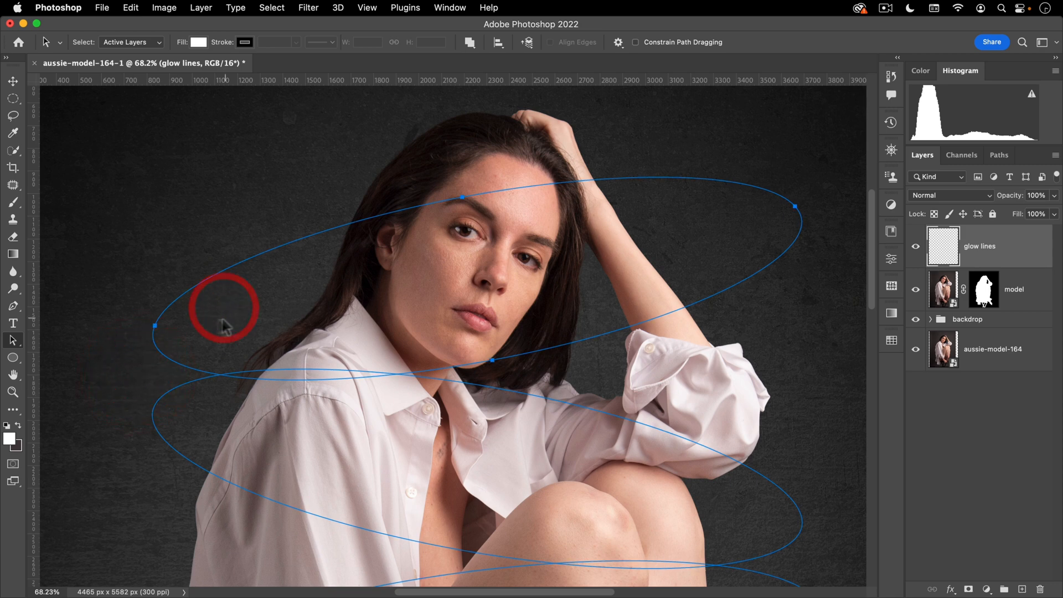
pyautogui.click(999, 155)
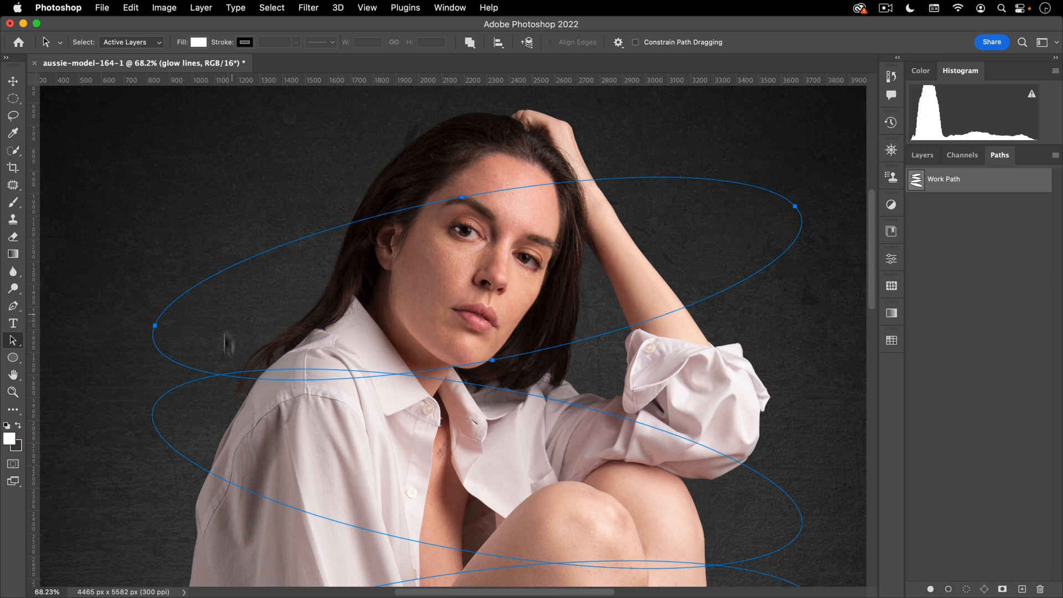
pyautogui.click(948, 589)
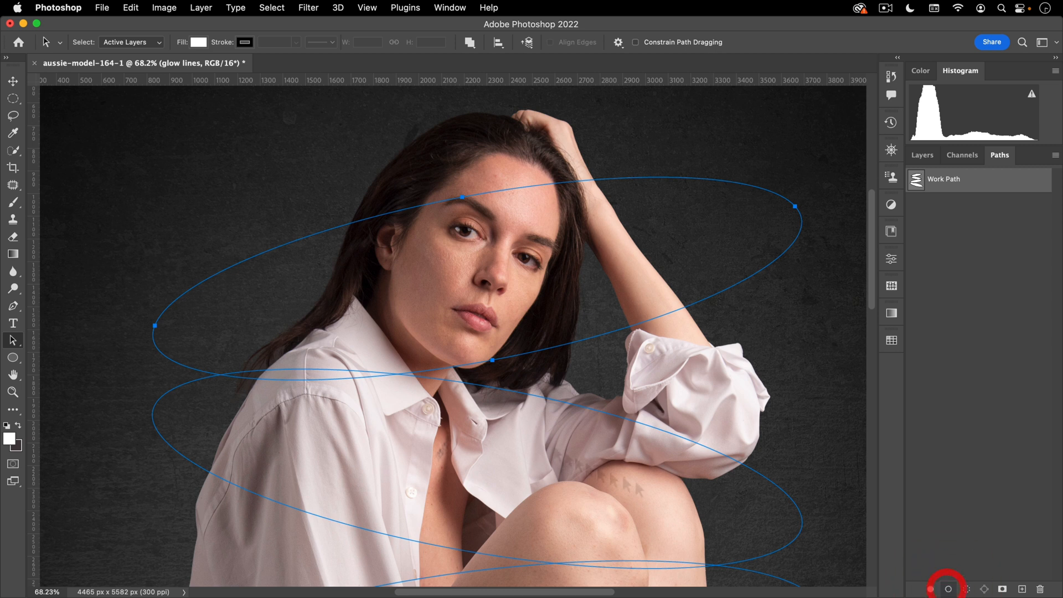
pyautogui.click(14, 205)
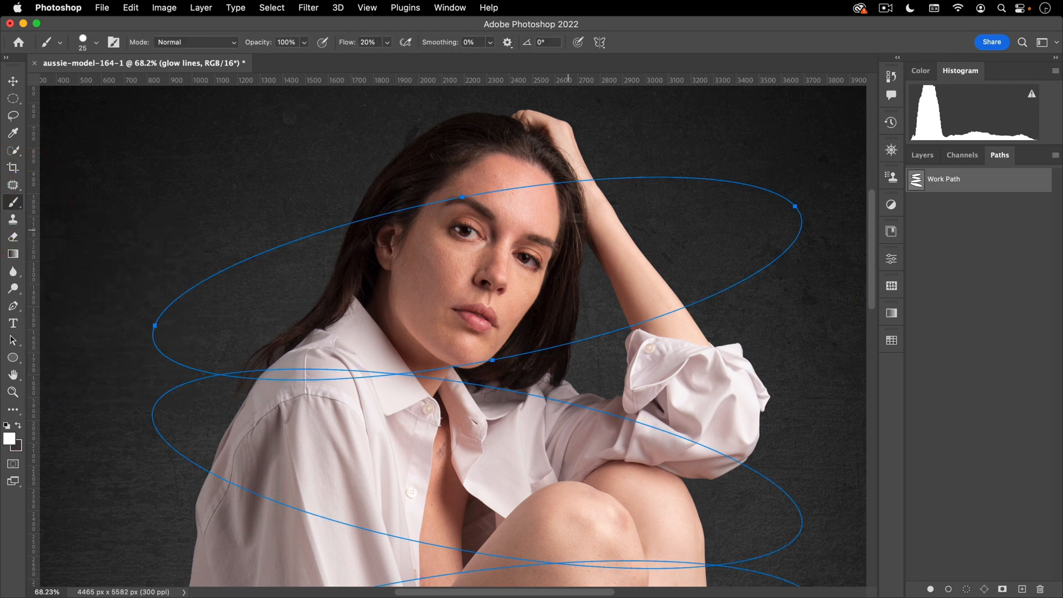
pyautogui.click(949, 589)
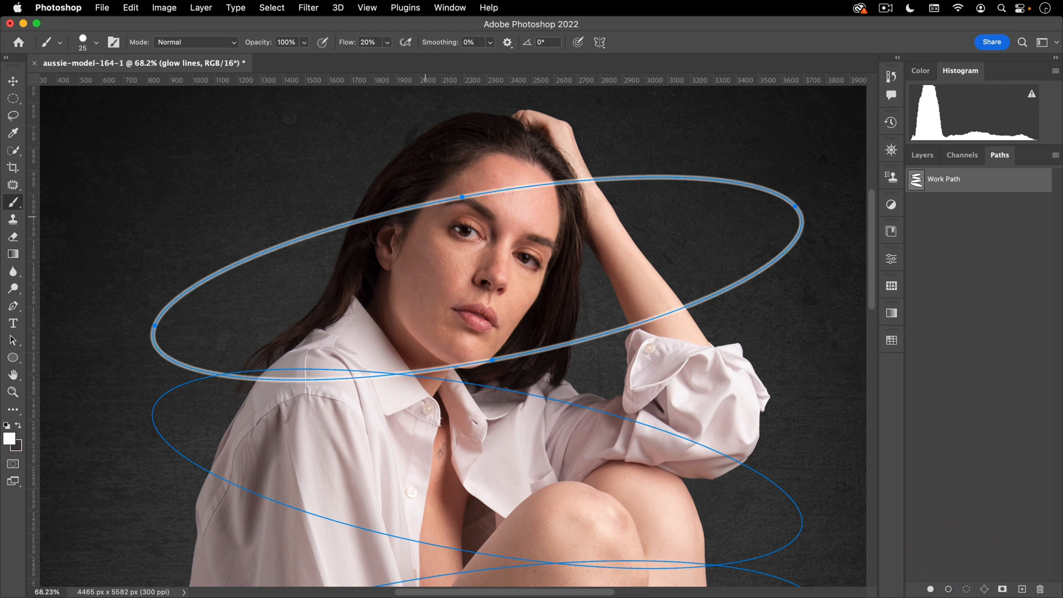
# - Raise the brush flow to 100% and undo the faint stroke along the head ellipse
pyautogui.click(990, 266)
pyautogui.moveTo(208, 263); pyautogui.dragTo(288, 222)
pyautogui.moveTo(311, 255); pyautogui.dragTo(281, 268)
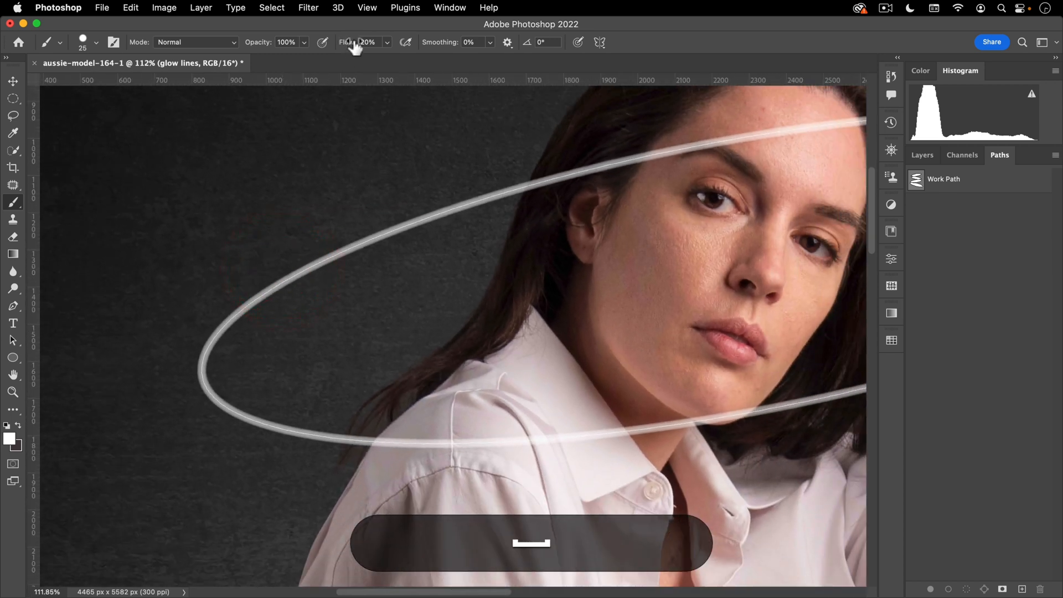
pyautogui.moveTo(537, 262); pyautogui.dragTo(414, 254)
pyautogui.press('super+z')
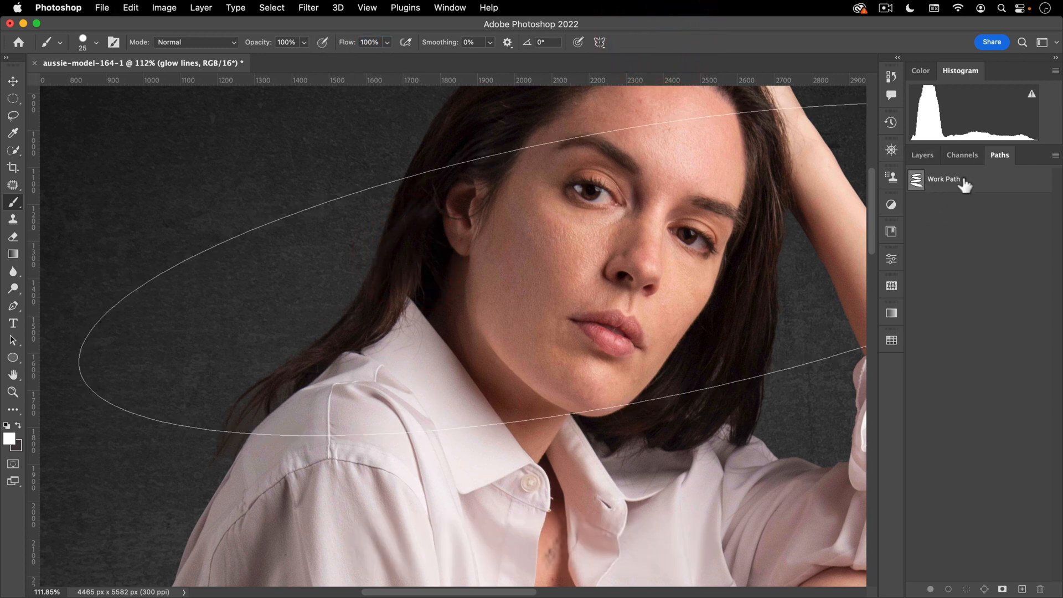
# - Stroke the head ellipse path with the white brush at full flow on the glow lines layer
pyautogui.click(931, 162)
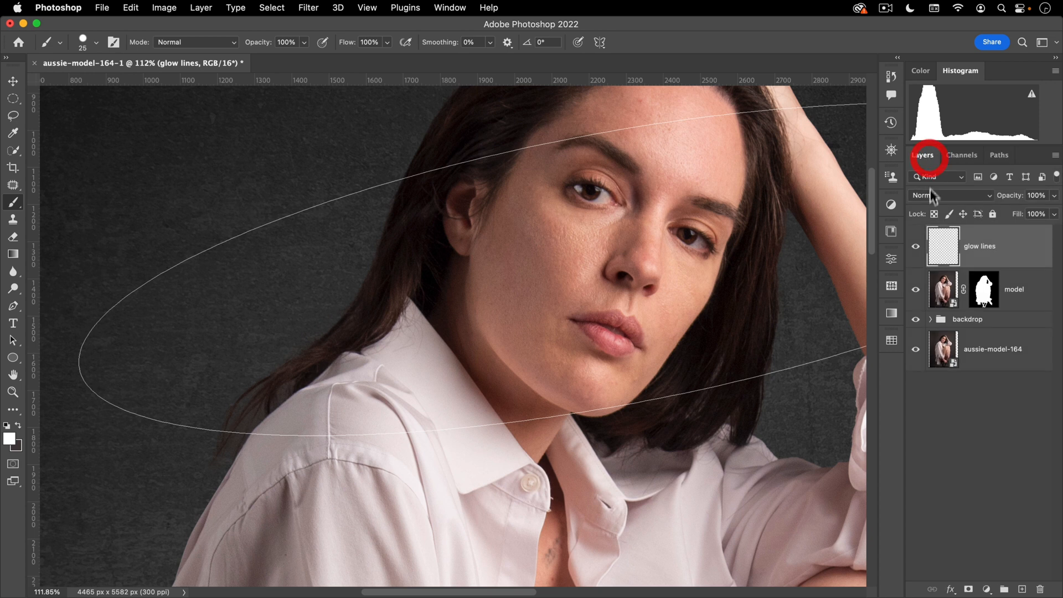
pyautogui.click(999, 157)
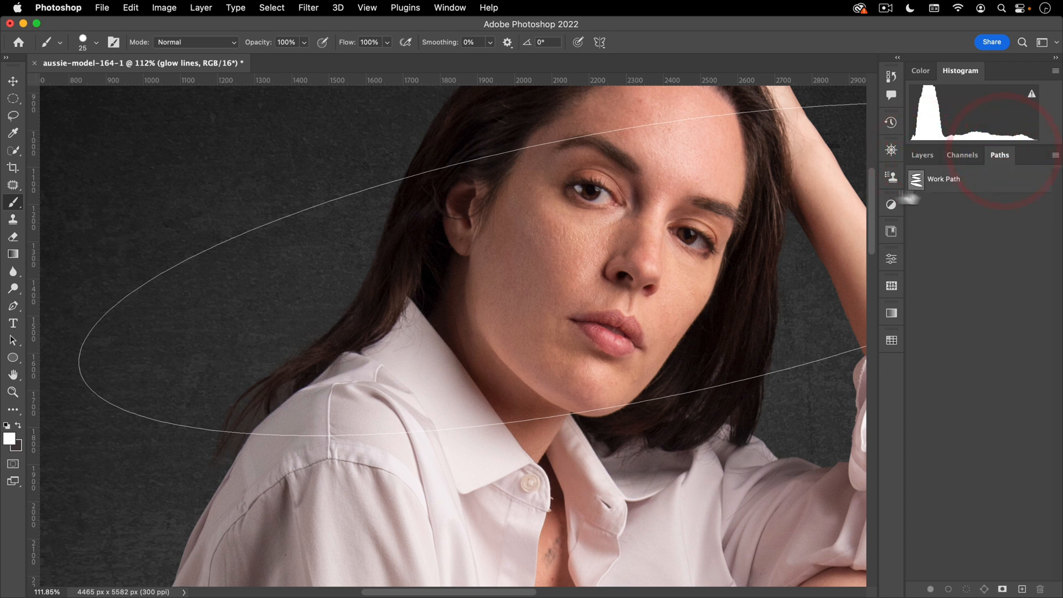
pyautogui.click(942, 184)
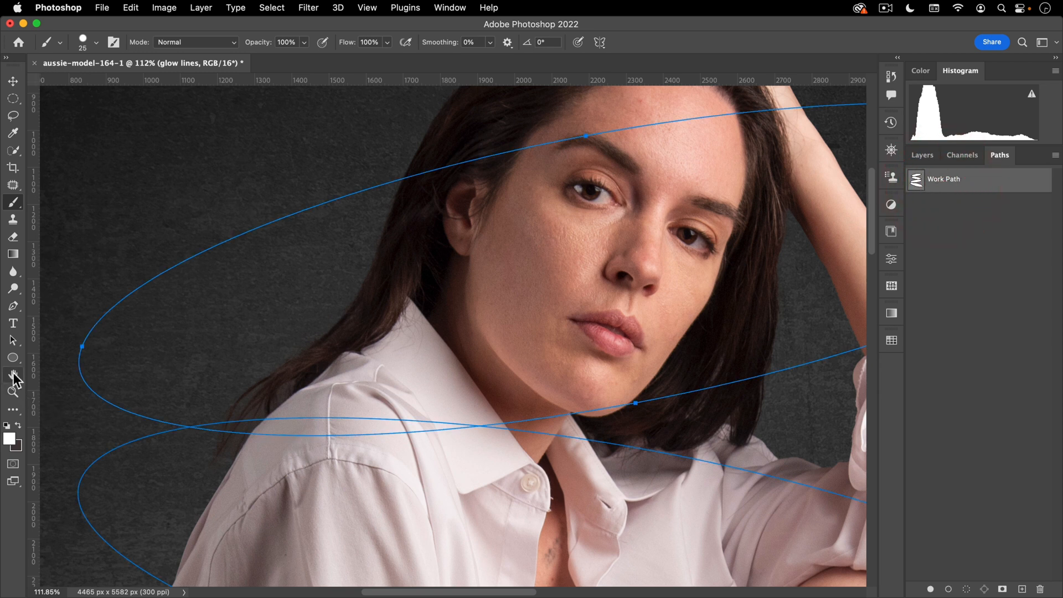
pyautogui.click(13, 340)
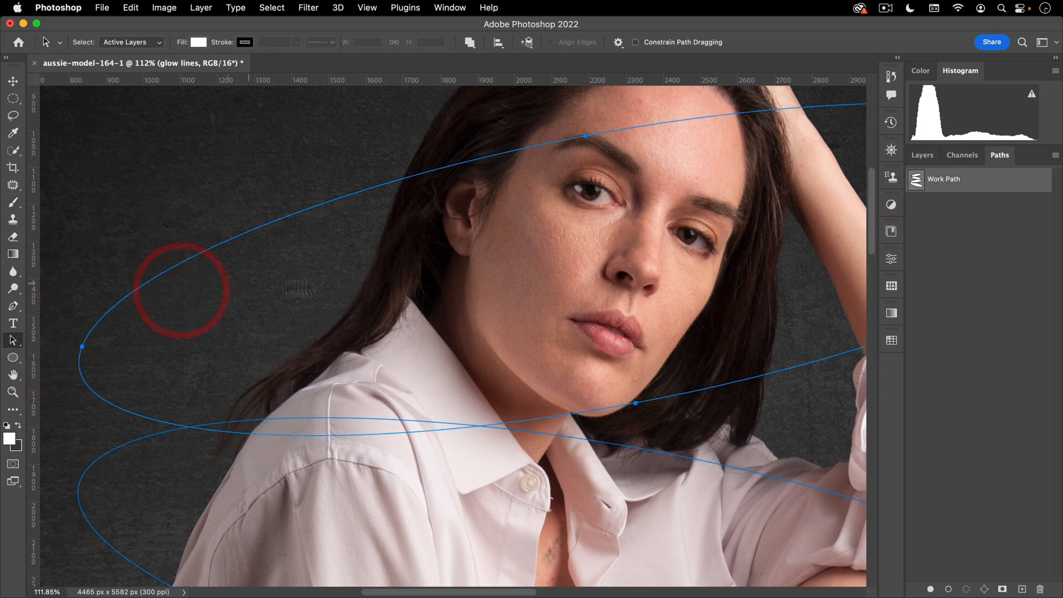
pyautogui.click(13, 202)
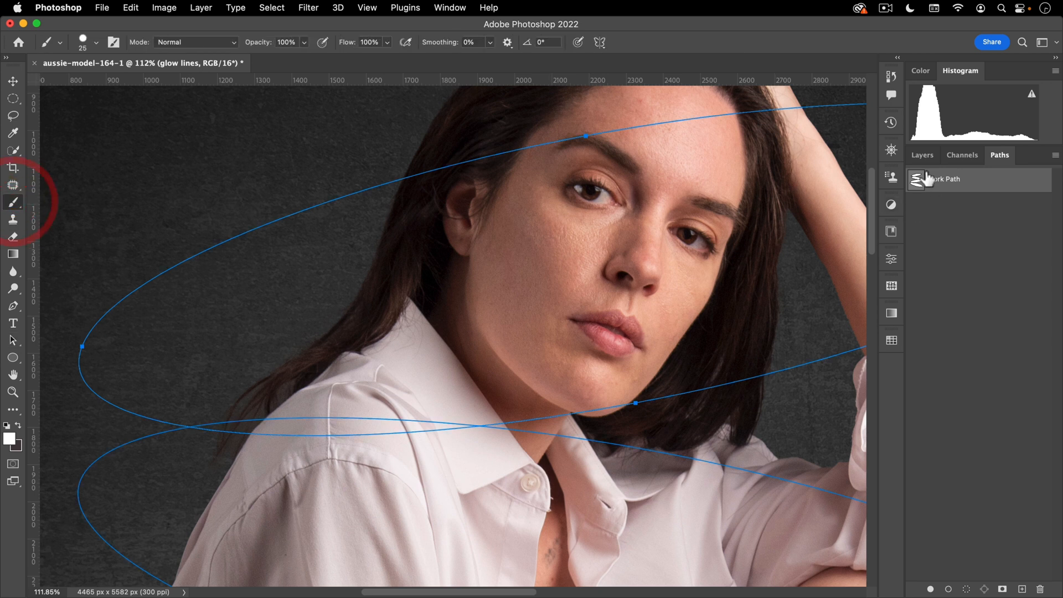
pyautogui.click(949, 589)
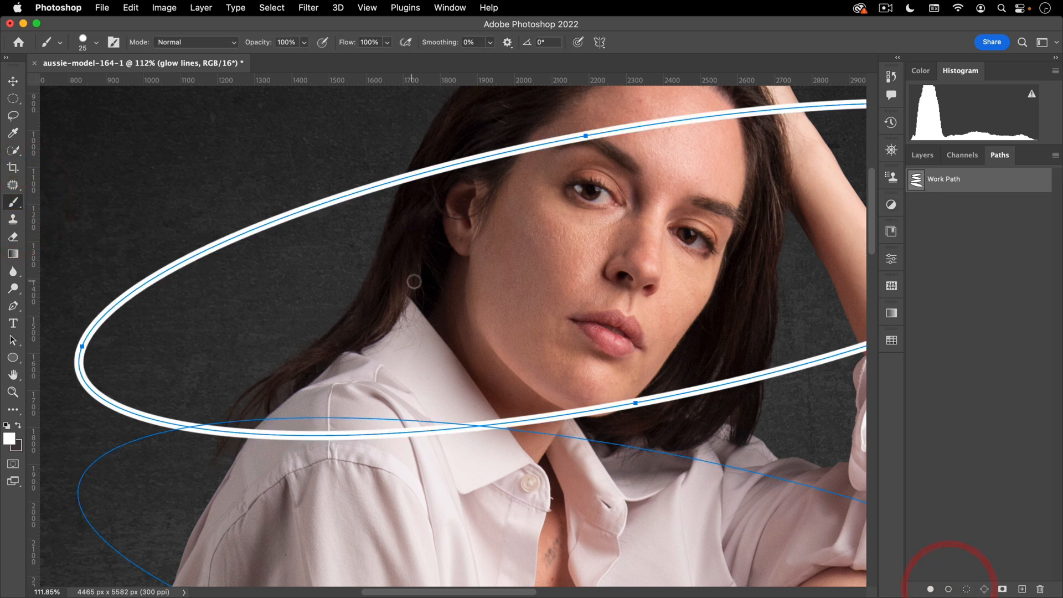
pyautogui.press('space')
pyautogui.moveTo(527, 267); pyautogui.dragTo(483, 279)
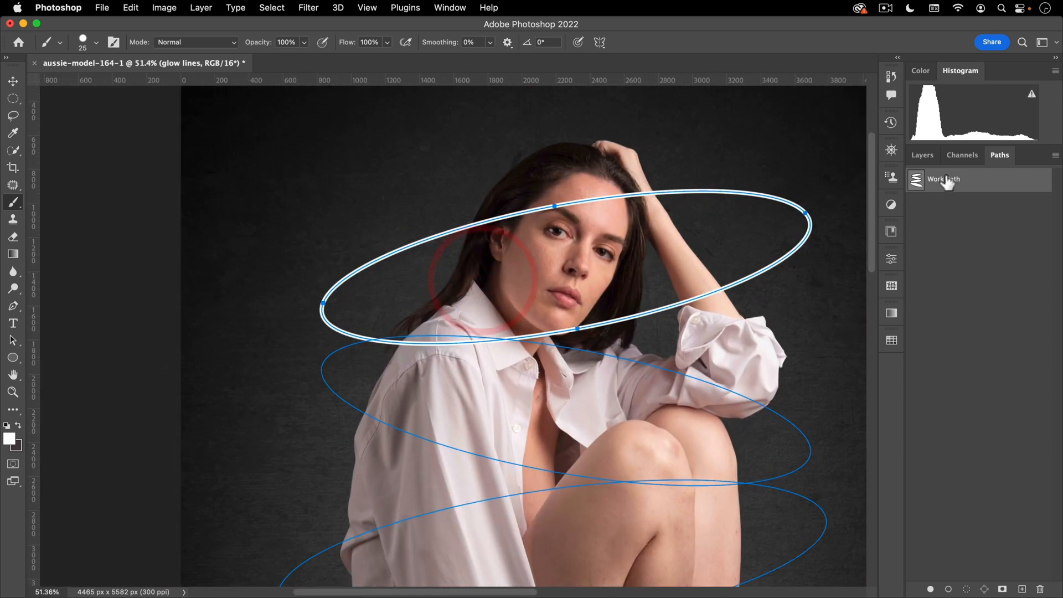
# - Deselect the work path, draw a short curved Pen path over the model's forehead, and undo it to restore the ellipses
pyautogui.click(932, 208)
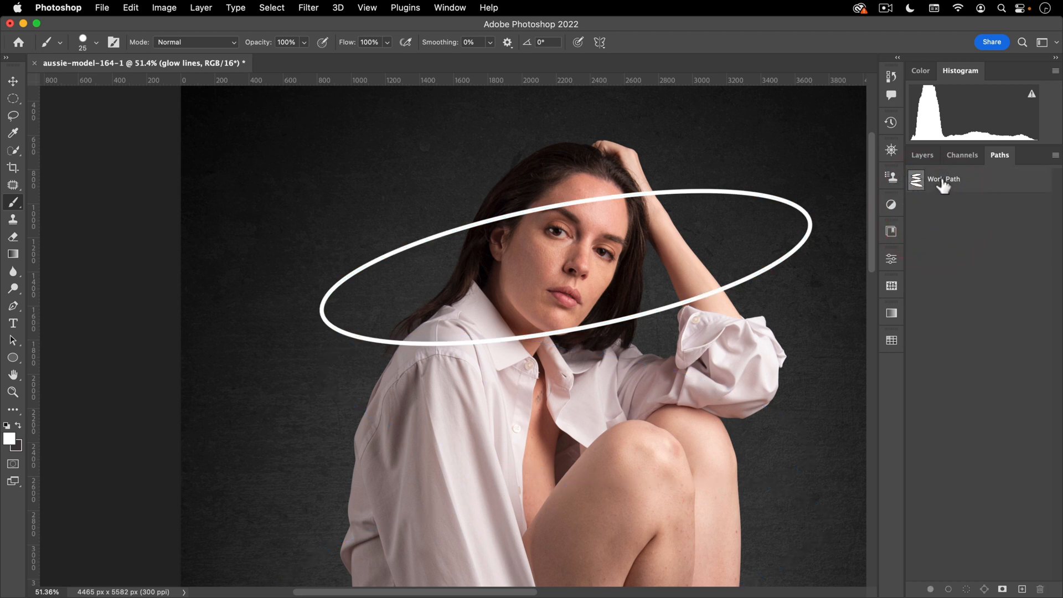
pyautogui.click(8, 307)
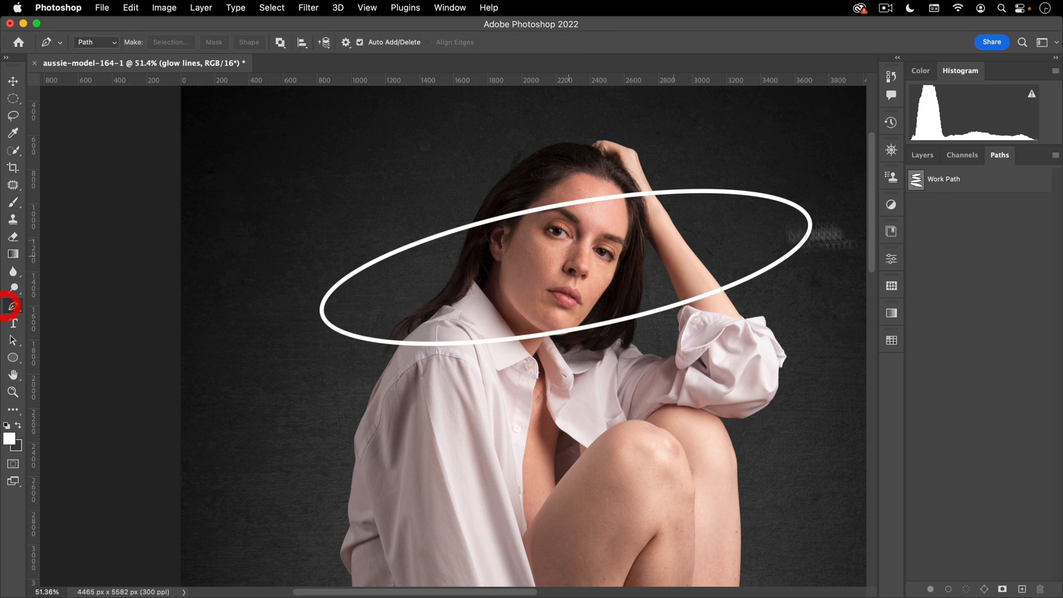
pyautogui.moveTo(586, 146)
pyautogui.mouseDown()
pyautogui.moveTo(594, 194)
pyautogui.moveTo(661, 237)
pyautogui.mouseUp()
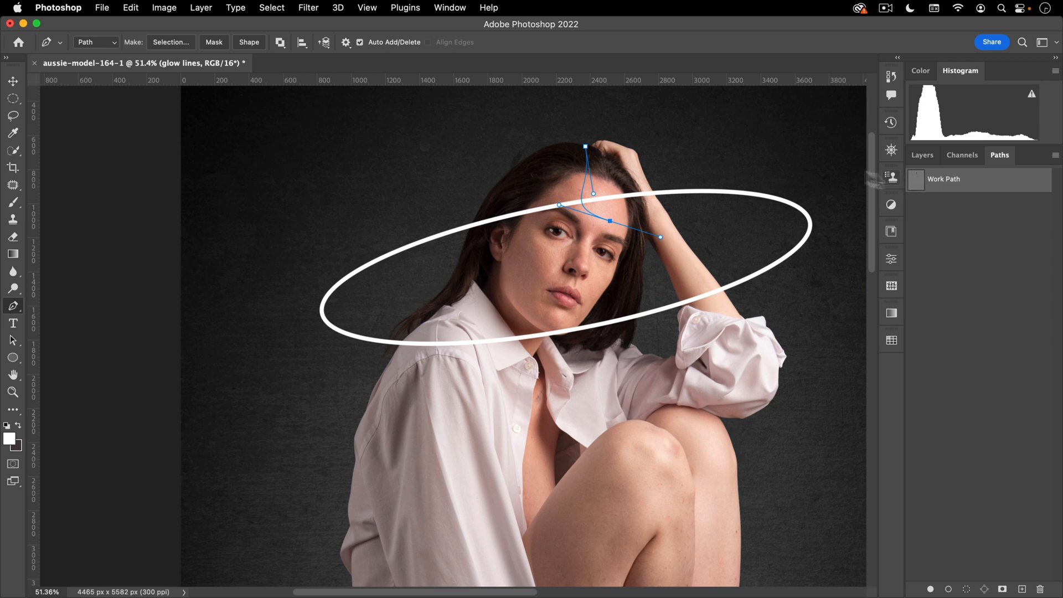
pyautogui.press('super+z')
pyautogui.press('super+z')
pyautogui.press('super+z')
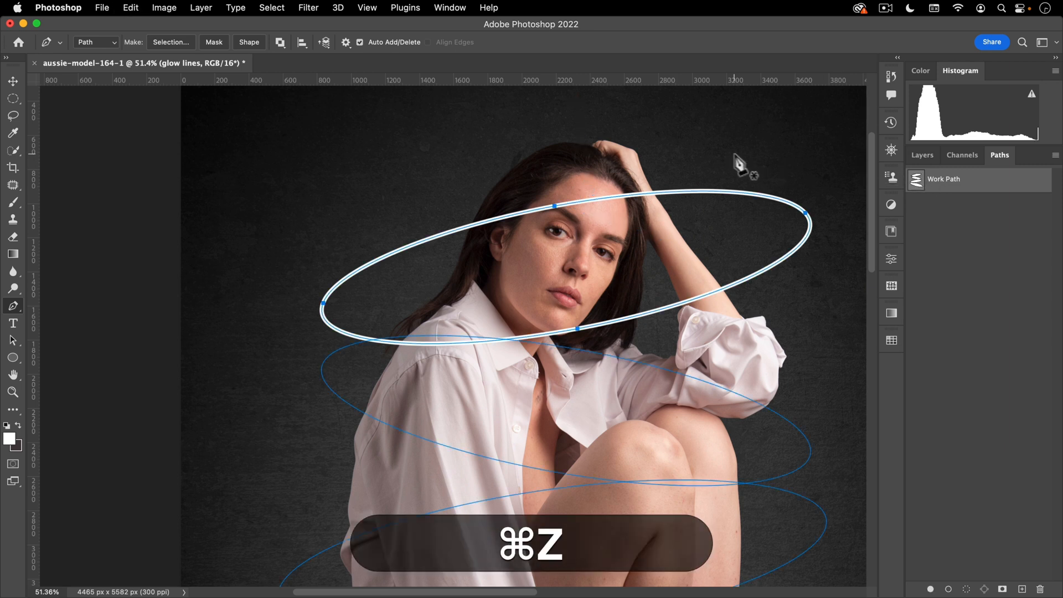
# - Save the work path with the ellipses as a permanent path named Path 1
pyautogui.doubleClick(941, 183)
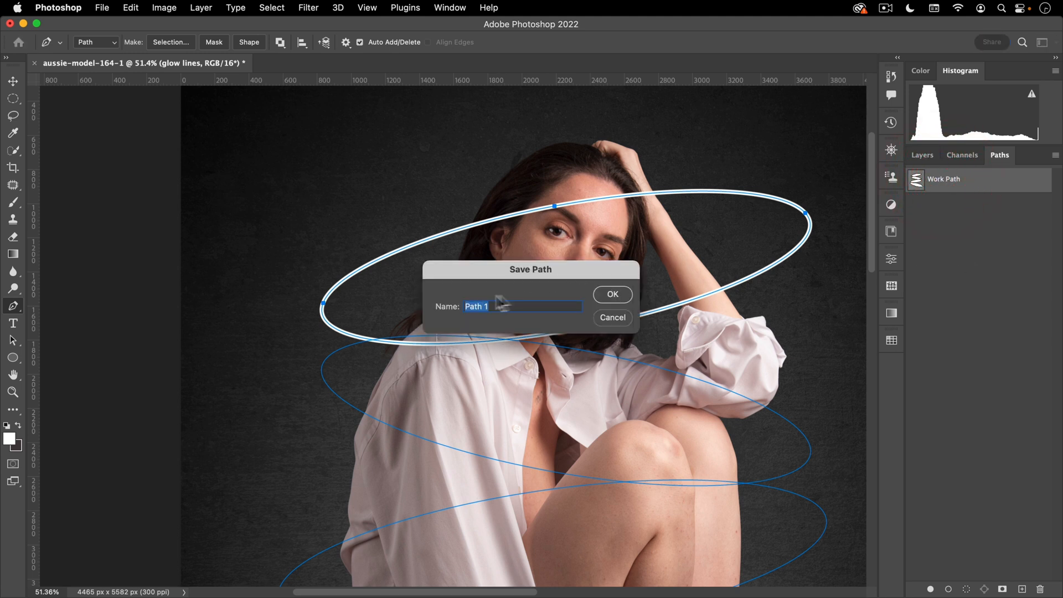
pyautogui.click(605, 294)
# - Draw a short curved Pen path on the backdrop beside the head with the saved path deselected, and undo it
pyautogui.click(940, 226)
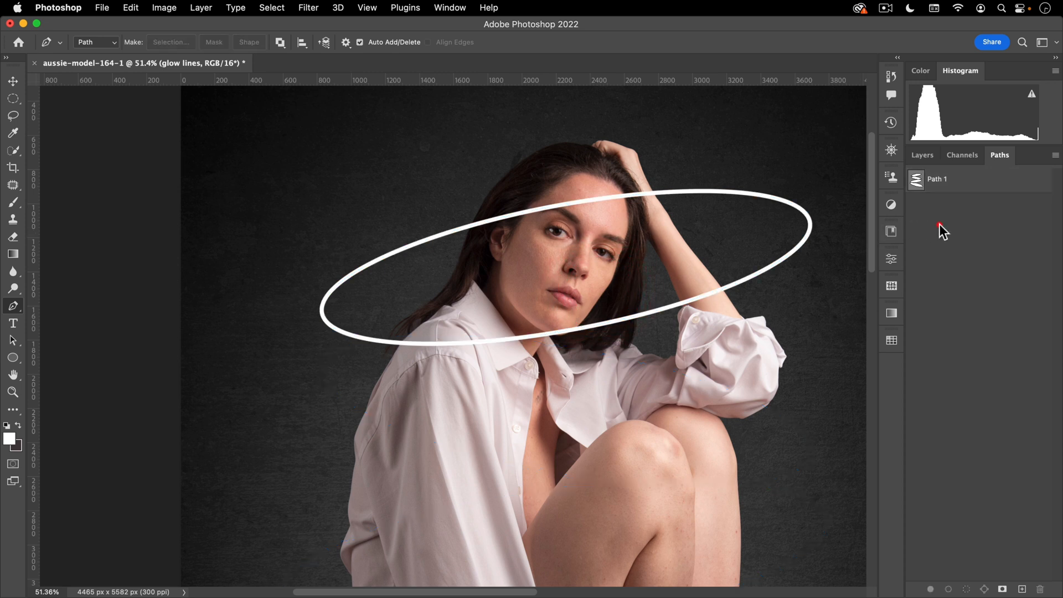
pyautogui.moveTo(720, 128); pyautogui.dragTo(717, 166)
pyautogui.moveTo(790, 182); pyautogui.dragTo(827, 145)
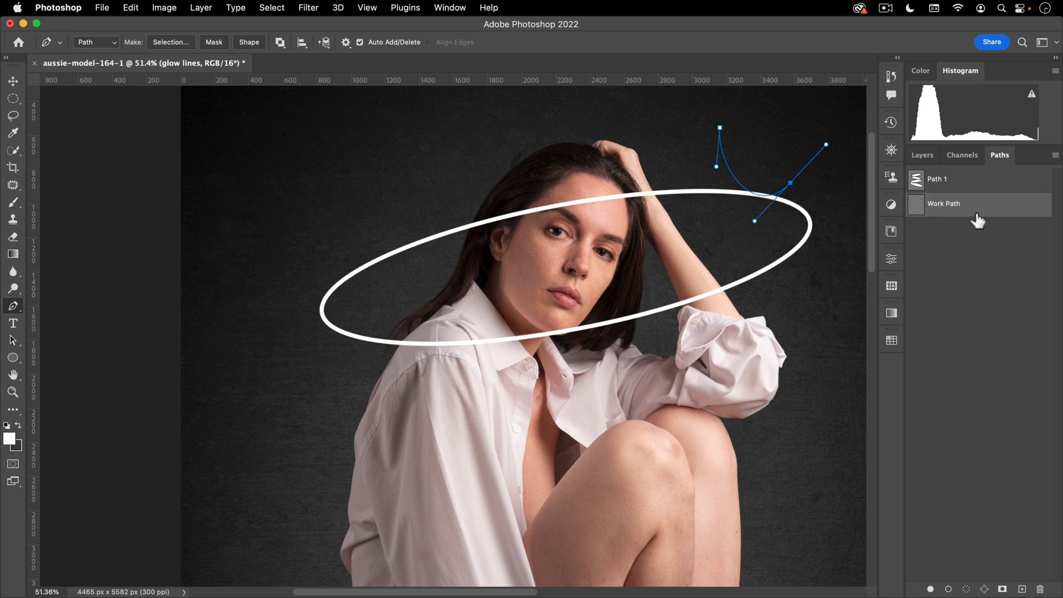
pyautogui.press('super+z')
pyautogui.press('super+z')
pyautogui.press('super+z')
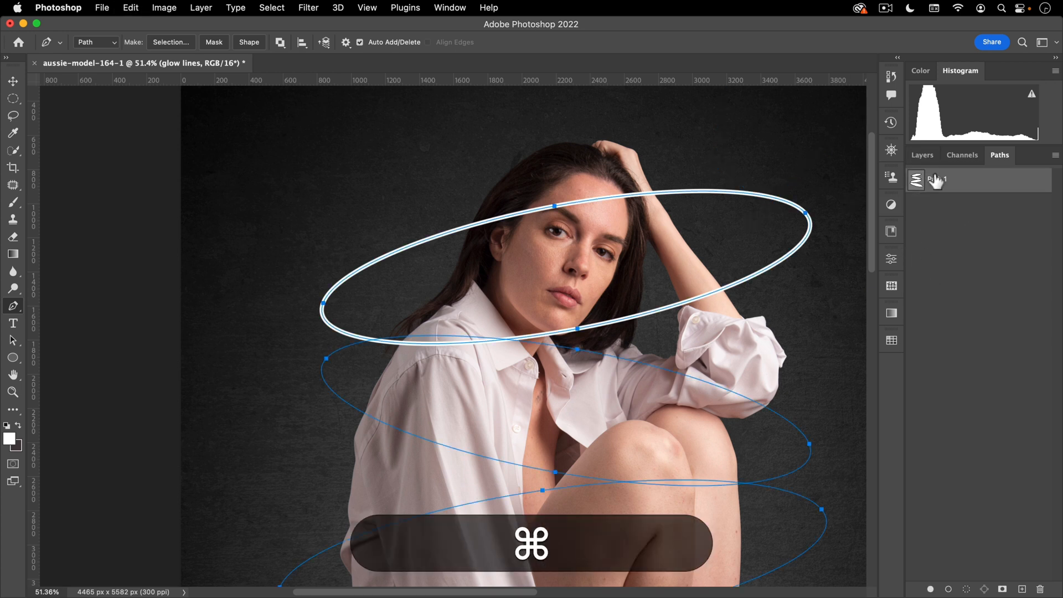
# - Rename the saved ellipse path to "glow lines" and deselect it
pyautogui.doubleClick(936, 180)
pyautogui.write('glow lines')
pyautogui.press('Return')
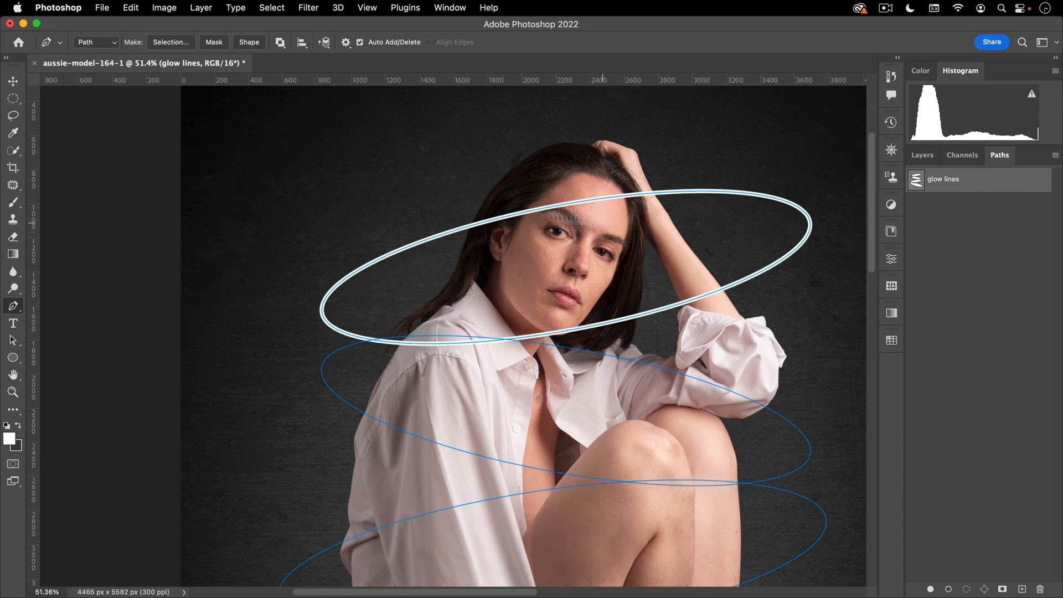
pyautogui.click(989, 277)
# - Add a white layer mask to the glow lines layer
pyautogui.click(922, 155)
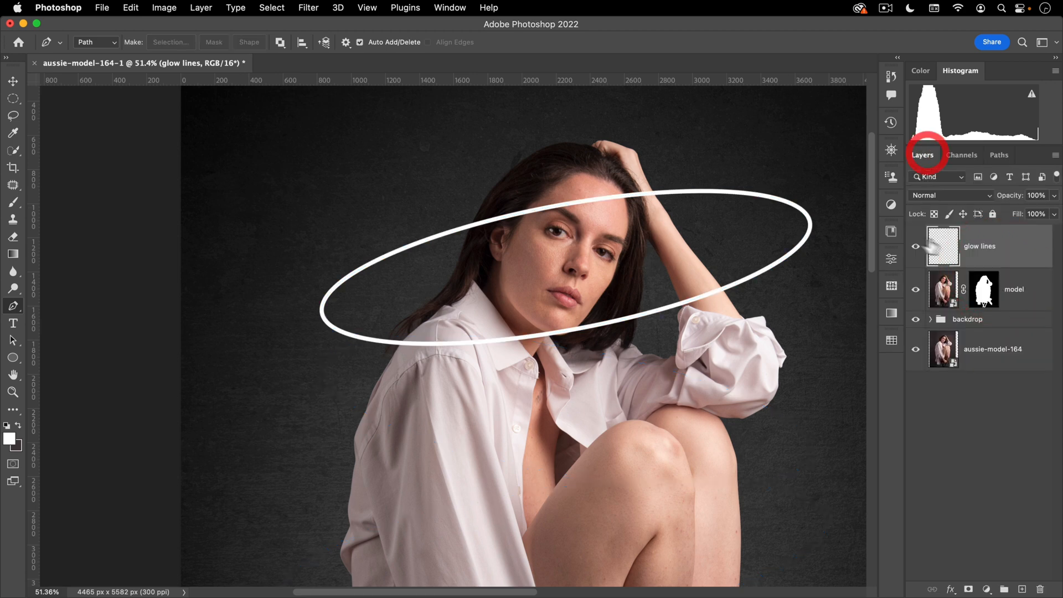
pyautogui.press('space')
pyautogui.moveTo(521, 282); pyautogui.dragTo(453, 260)
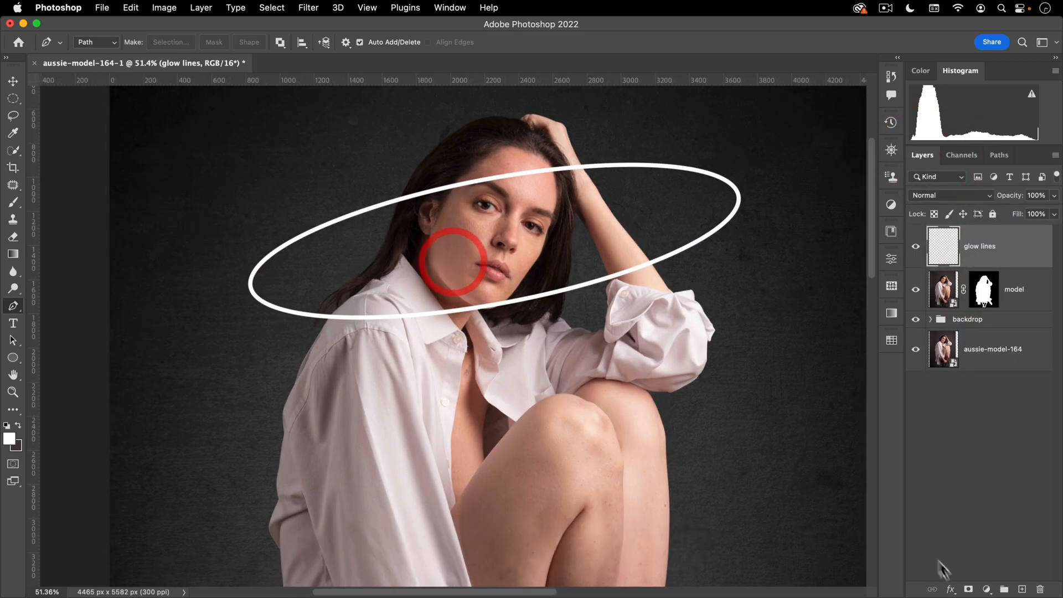
pyautogui.click(969, 589)
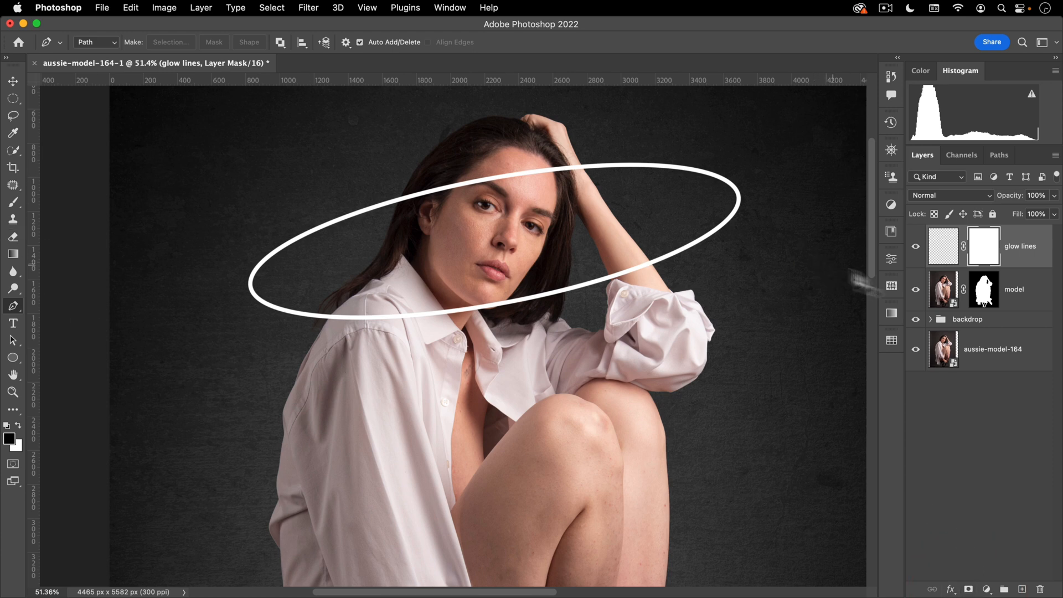
# - Within a selection loaded from the model mask, paint black on the glow lines mask with a 430 px brush to hide the top ellipse's lower arc
pyautogui.keyDown('super'); pyautogui.click(983, 299); pyautogui.keyUp('super')
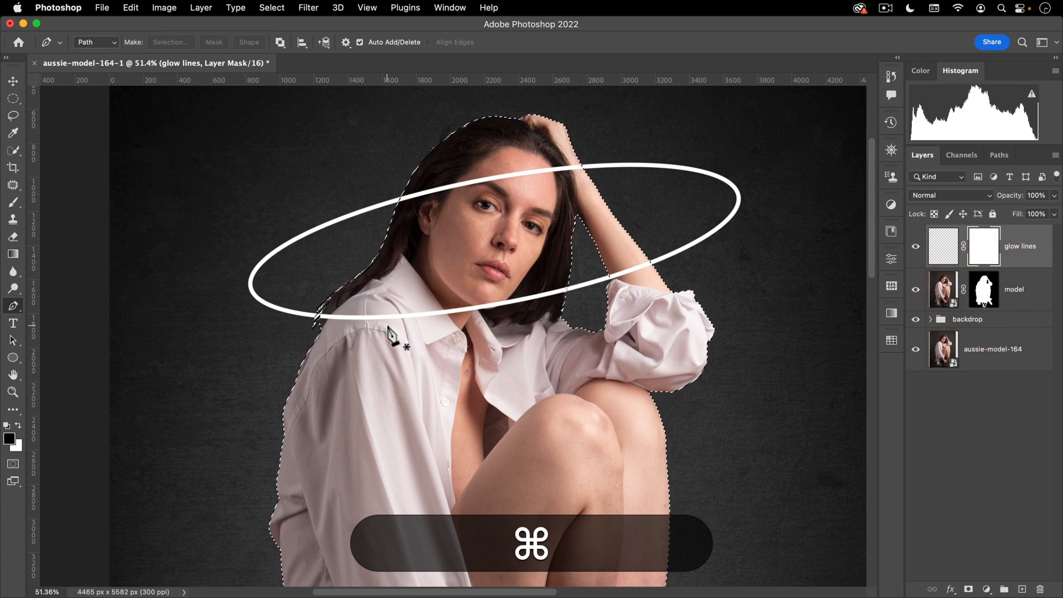
pyautogui.click(984, 246)
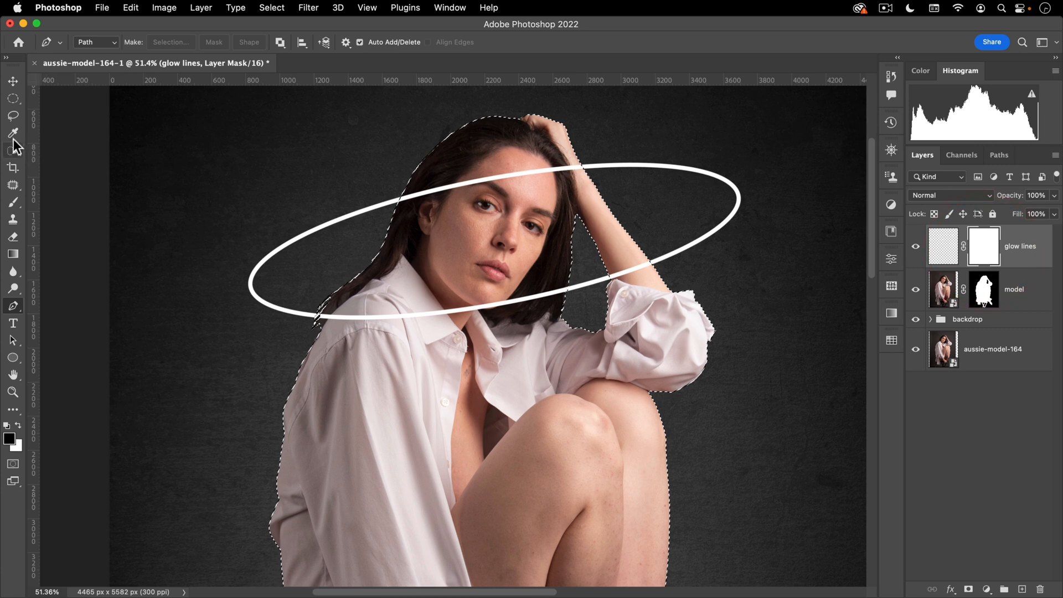
pyautogui.click(13, 203)
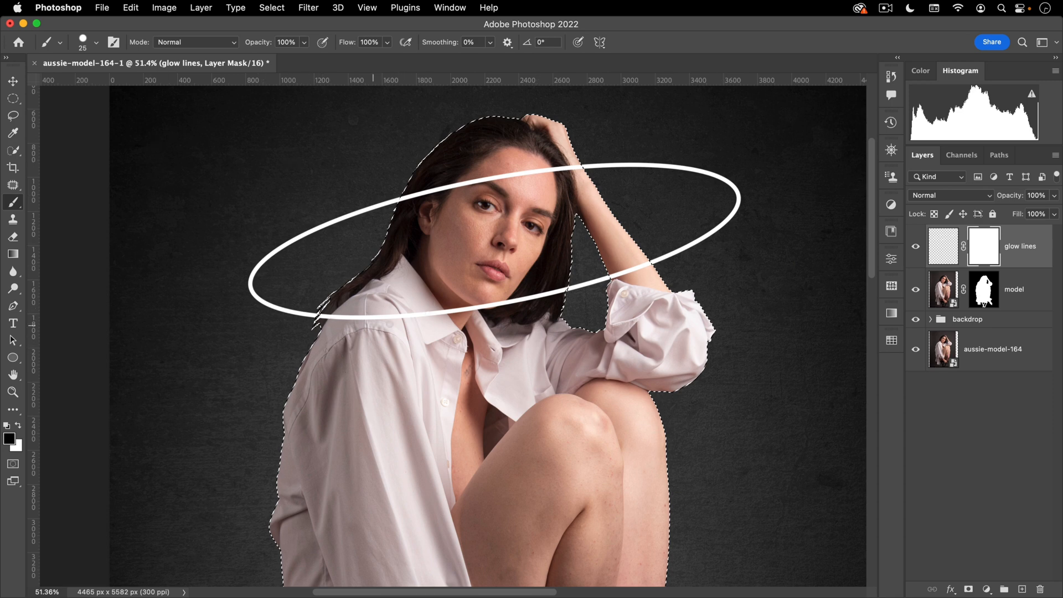
pyautogui.hotkey('ctrl', 'alt')
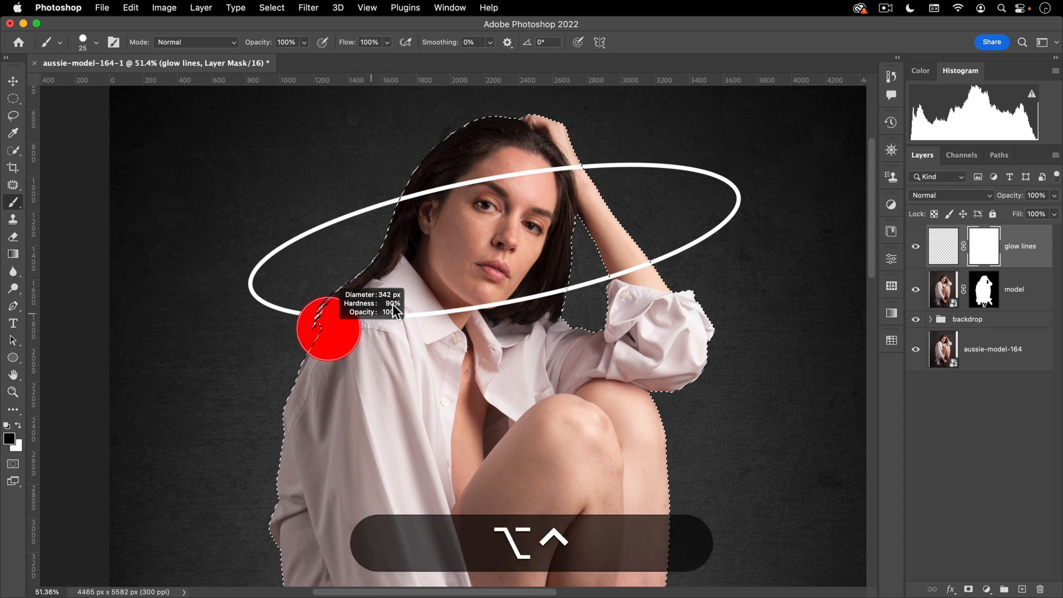
pyautogui.moveTo(306, 339); pyautogui.dragTo(316, 344)
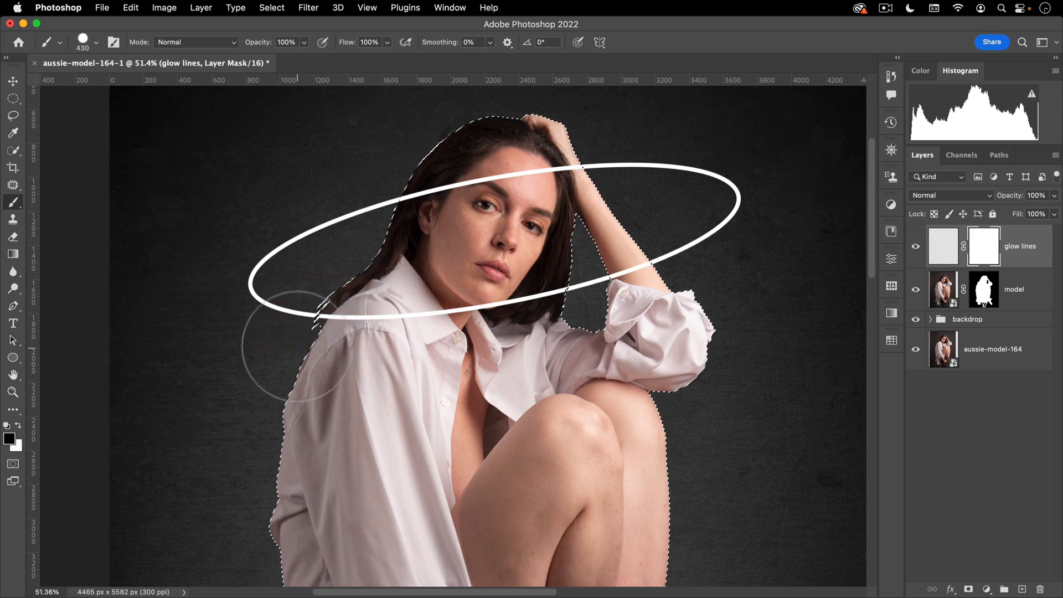
pyautogui.moveTo(329, 324)
pyautogui.mouseDown()
pyautogui.moveTo(379, 312)
pyautogui.moveTo(333, 324)
pyautogui.moveTo(533, 294)
pyautogui.mouseUp()
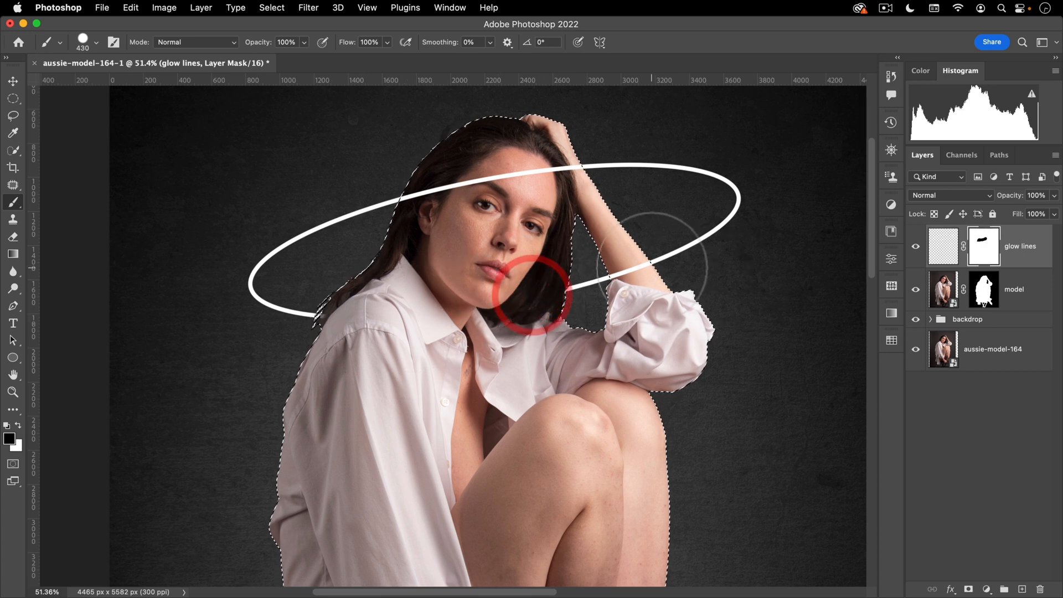
pyautogui.moveTo(620, 272); pyautogui.dragTo(665, 257)
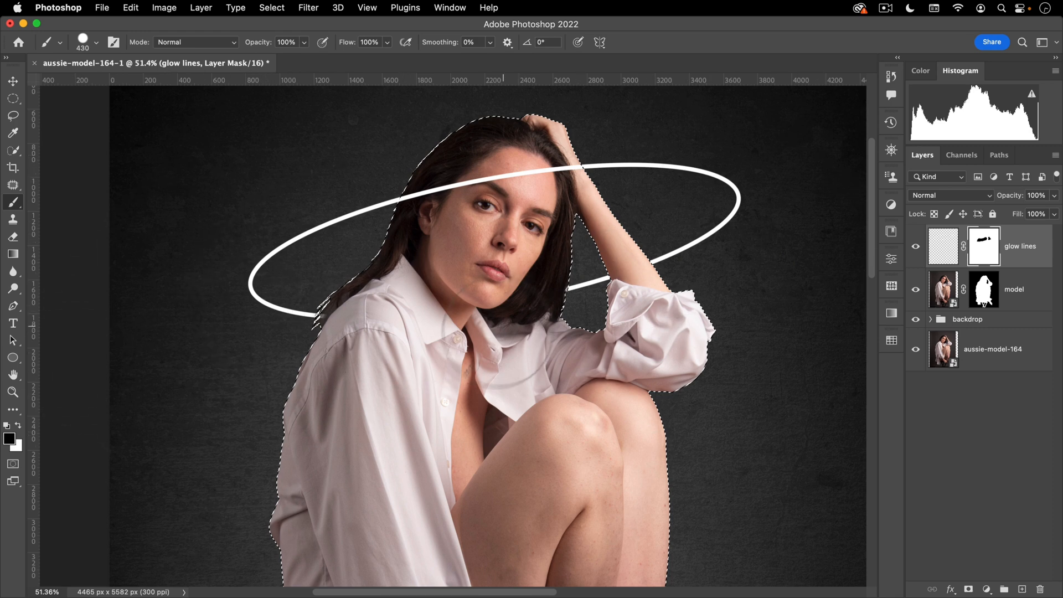
pyautogui.press('space')
pyautogui.moveTo(457, 359); pyautogui.dragTo(465, 335)
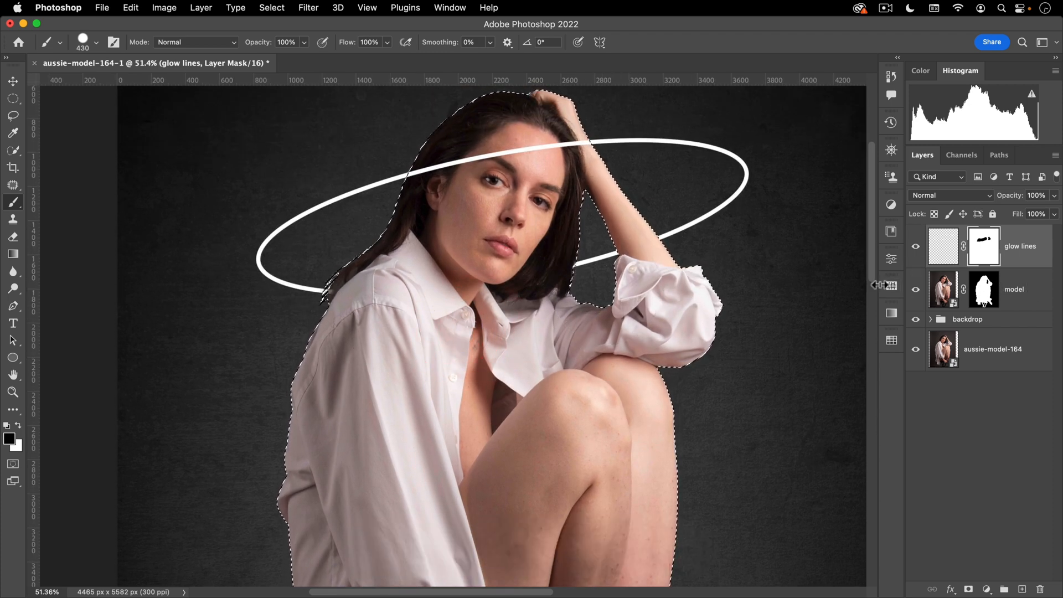
pyautogui.press('super+d')
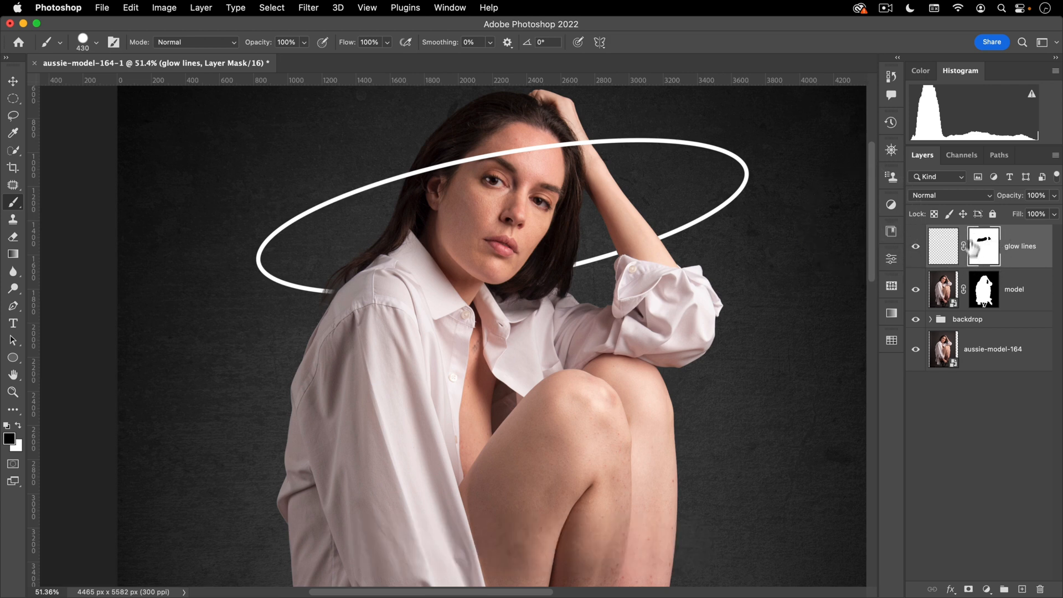
# - Stroke the second ellipse of the glow lines path on the glow lines layer with a 25 px white brush, and deselect the path
pyautogui.click(944, 248)
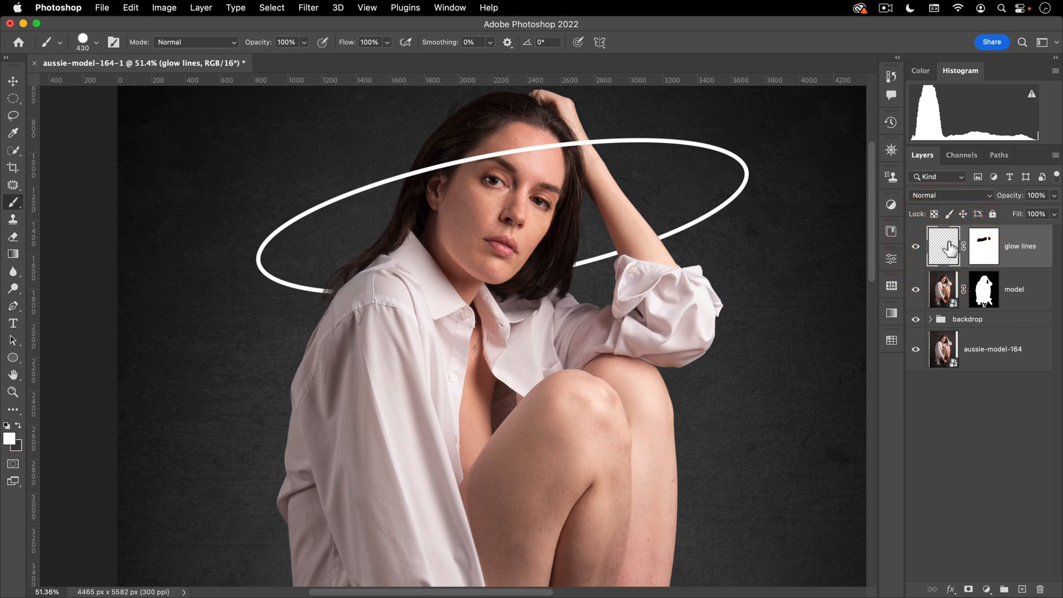
pyautogui.click(1000, 155)
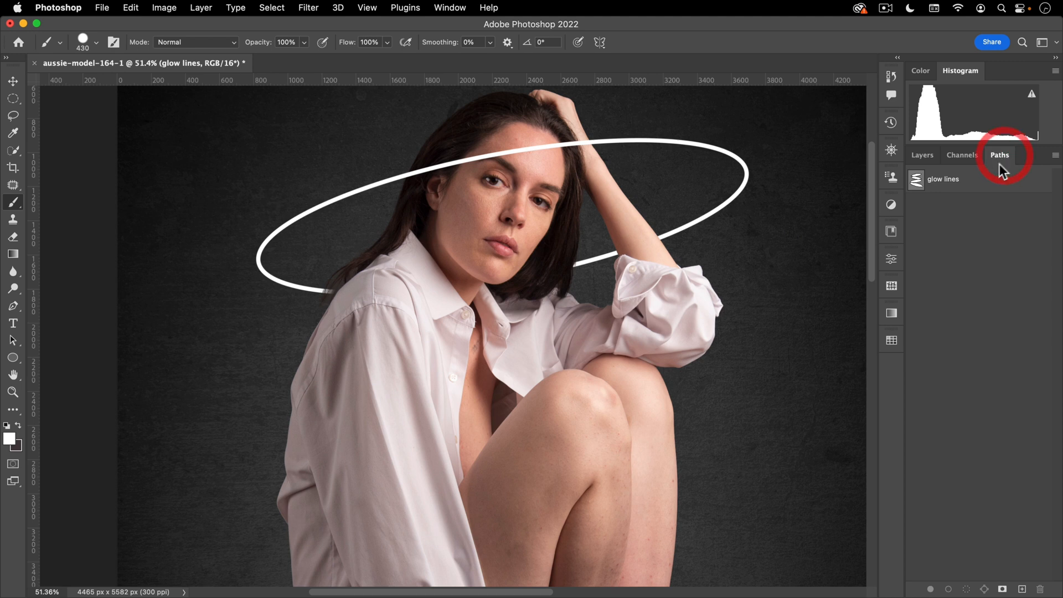
pyautogui.click(955, 186)
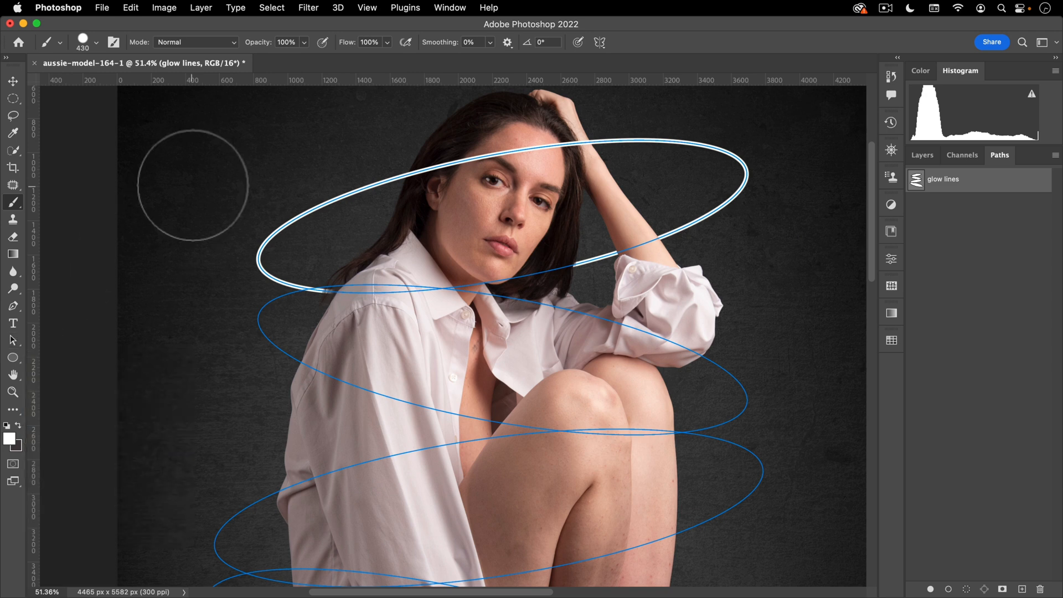
pyautogui.press('a')
pyautogui.click(280, 344)
pyautogui.press('b')
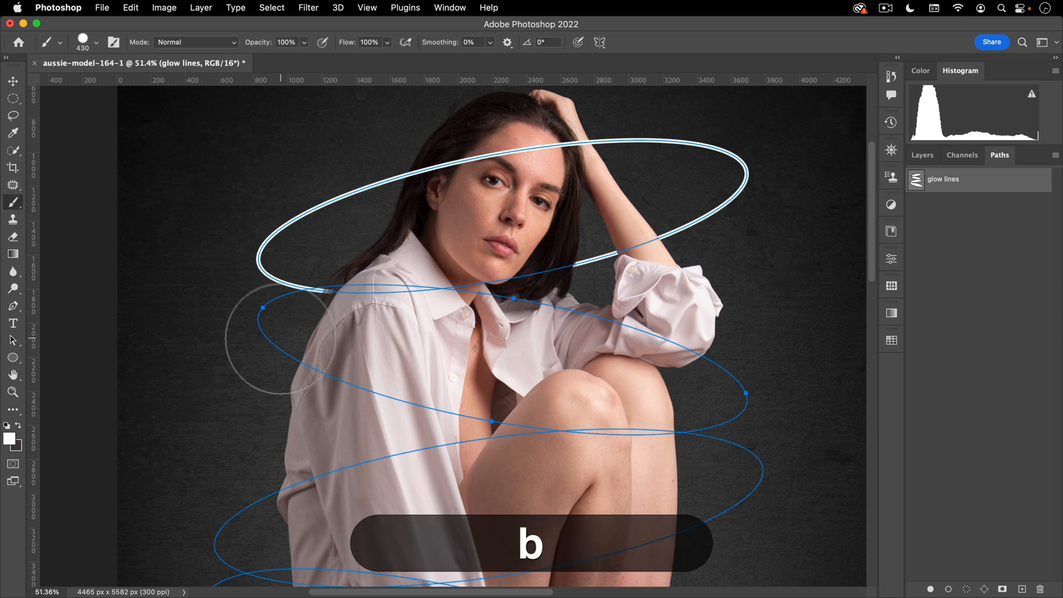
pyautogui.rightClick(247, 200)
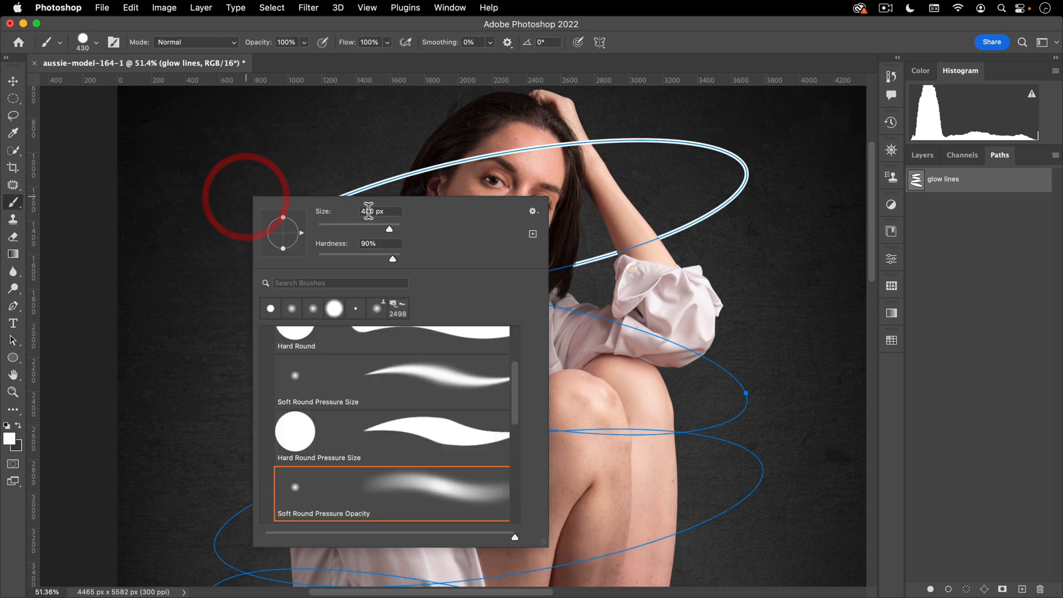
pyautogui.write('25')
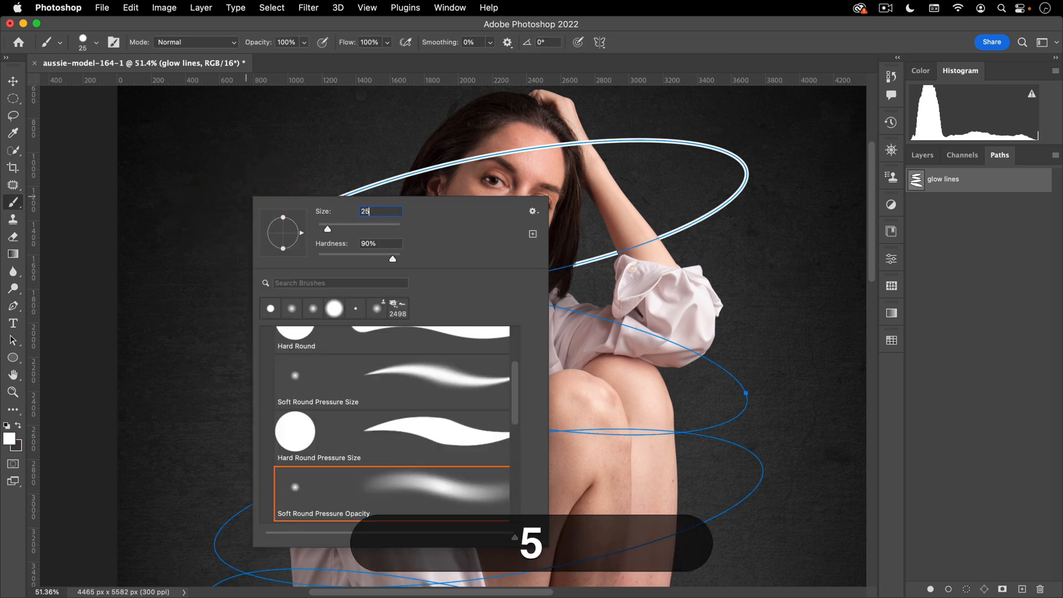
pyautogui.press('Return')
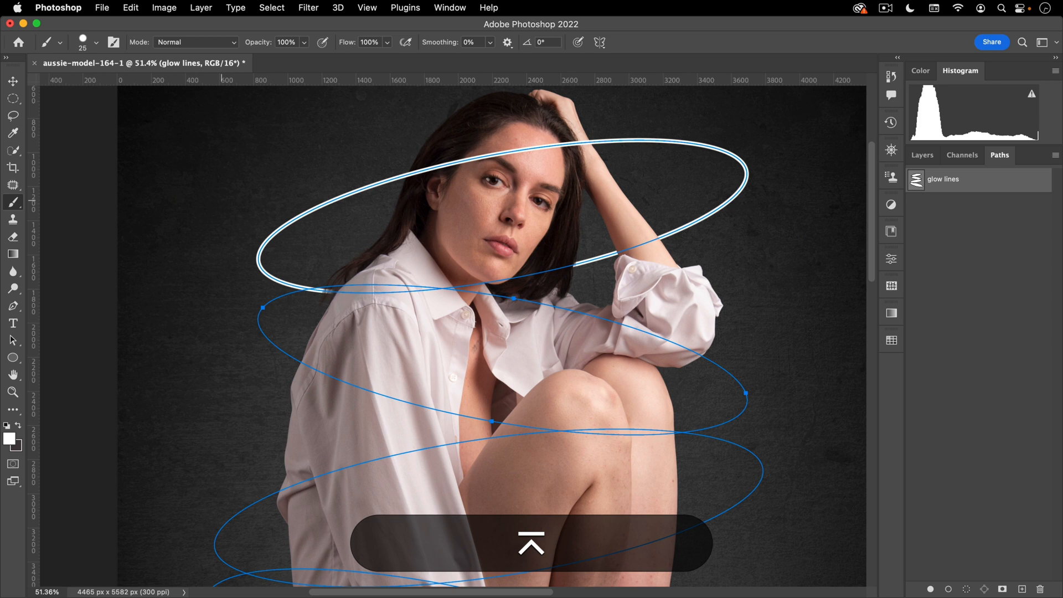
pyautogui.click(949, 591)
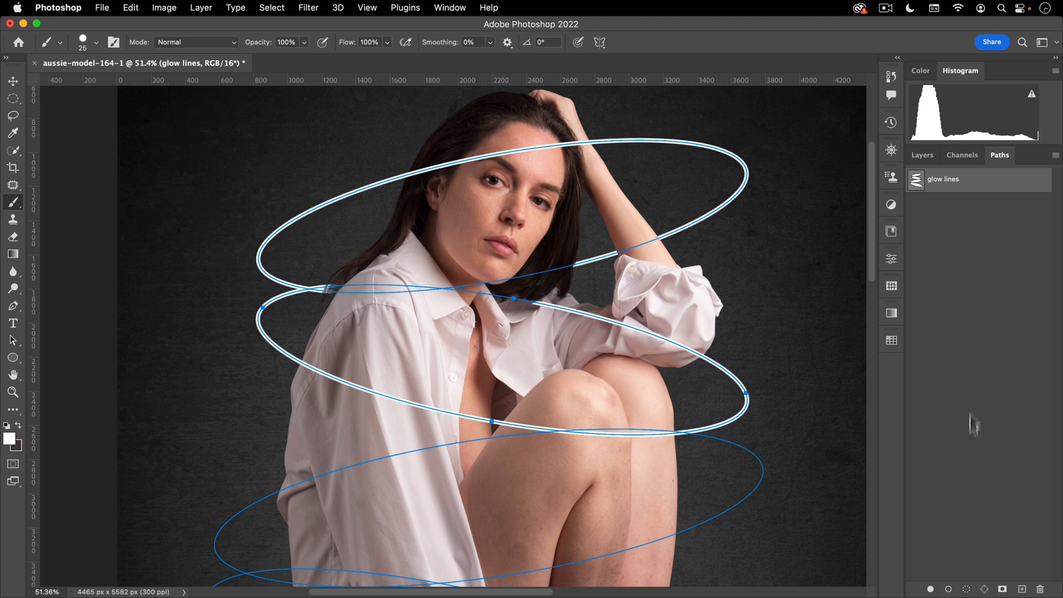
pyautogui.click(950, 215)
# - Target the glow lines layer's mask and load the model layer's mask as a selection
pyautogui.click(923, 155)
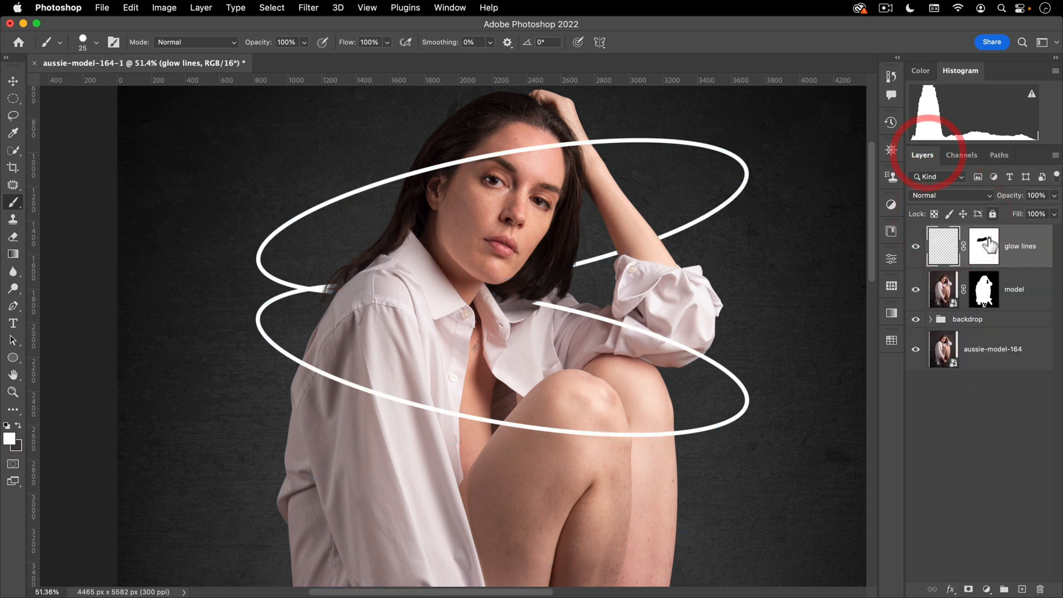
pyautogui.click(985, 247)
pyautogui.keyDown('super'); pyautogui.click(988, 299); pyautogui.keyUp('super')
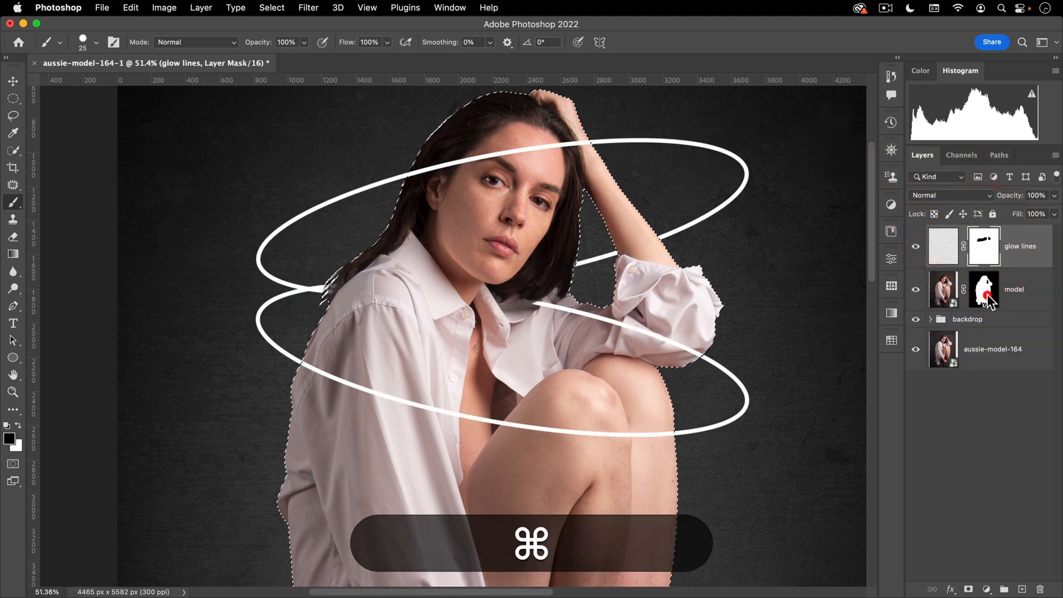
pyautogui.press('b')
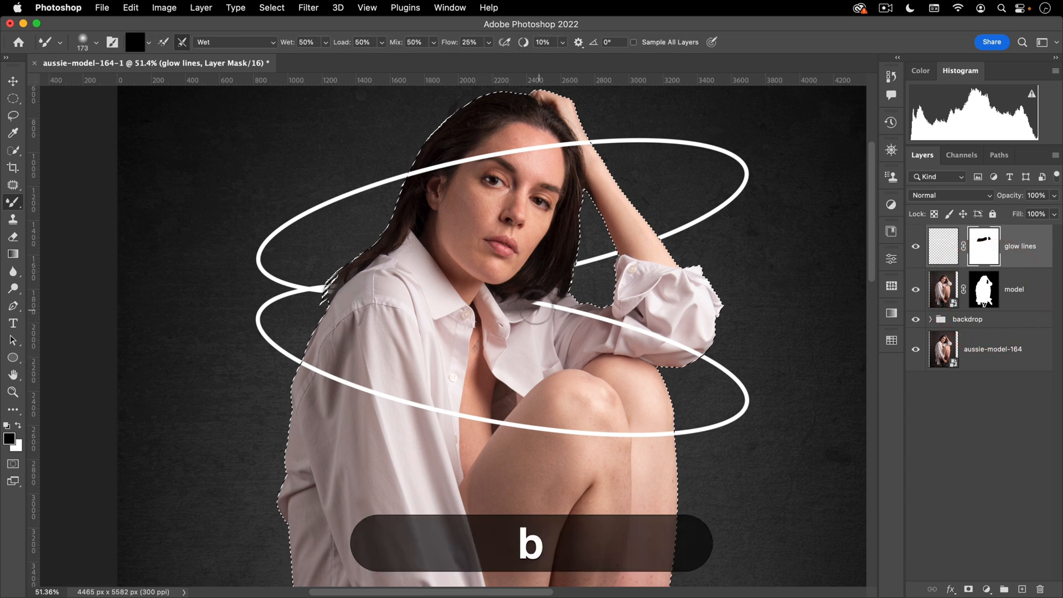
pyautogui.keyDown('alt'); pyautogui.click(579, 313); pyautogui.keyUp('alt')
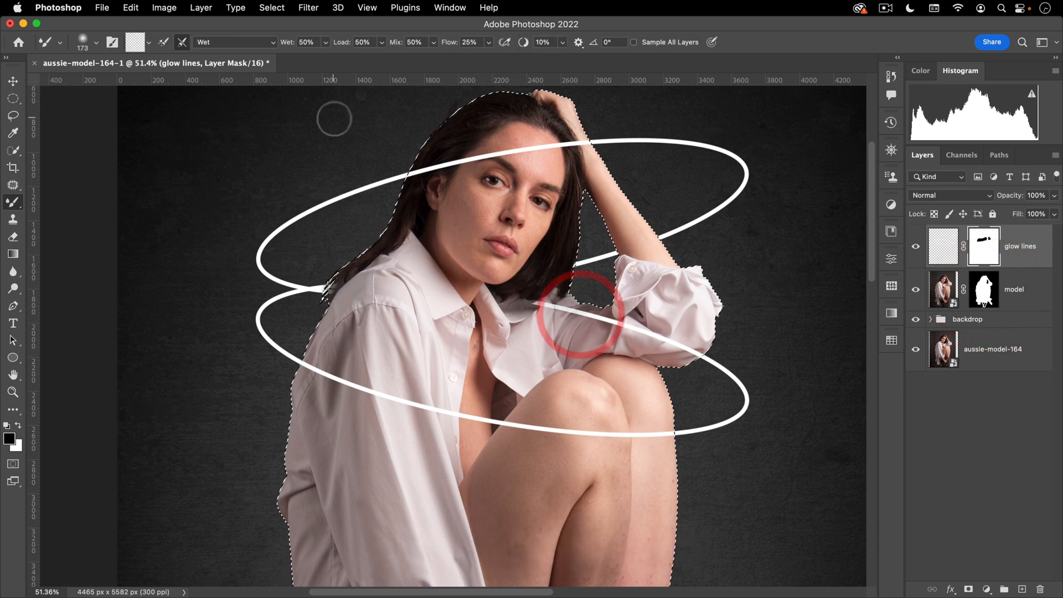
pyautogui.rightClick(13, 203)
pyautogui.click(38, 199)
# - Hide the second ellipse's upper arc across the collar and sleeve by painting black on the mask with a 254 px Brush, and deselect
pyautogui.moveTo(452, 300)
pyautogui.keyDown('ctrl'); pyautogui.keyDown('alt'); pyautogui.mouseDown()
pyautogui.moveTo(491, 294)
pyautogui.moveTo(707, 342)
pyautogui.mouseUp(); pyautogui.keyUp('alt'); pyautogui.keyUp('ctrl')
pyautogui.moveTo(528, 304); pyautogui.dragTo(448, 299)
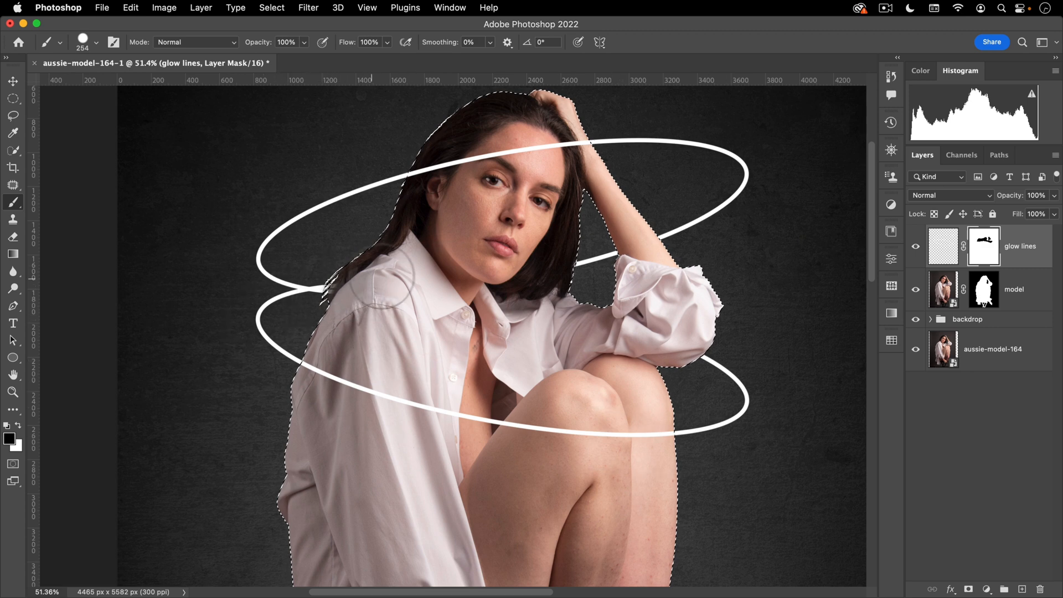
pyautogui.press('space')
pyautogui.moveTo(388, 314); pyautogui.dragTo(408, 218)
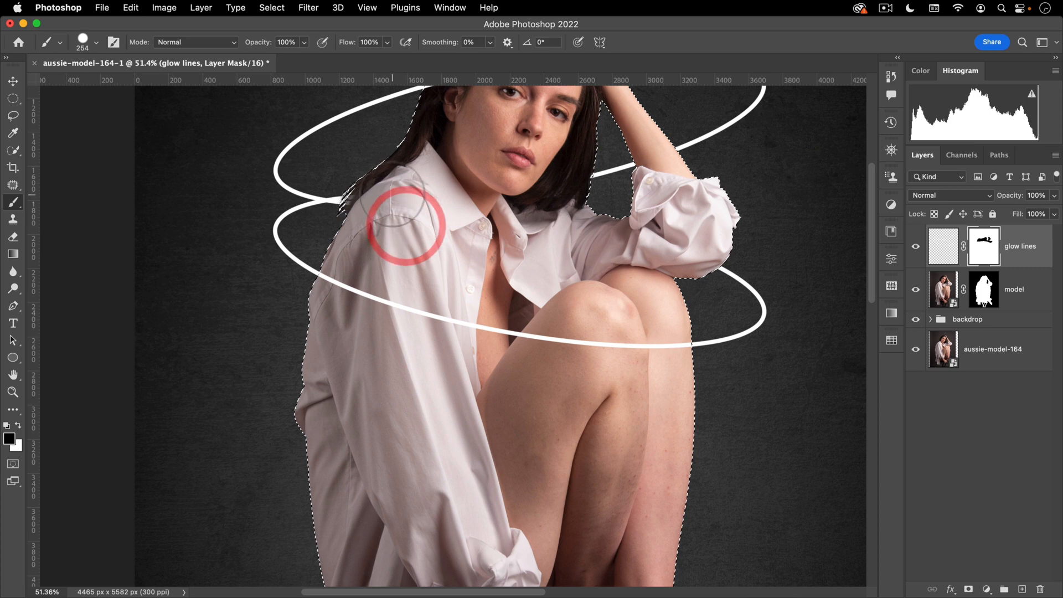
pyautogui.press('space')
pyautogui.moveTo(509, 225); pyautogui.dragTo(455, 230)
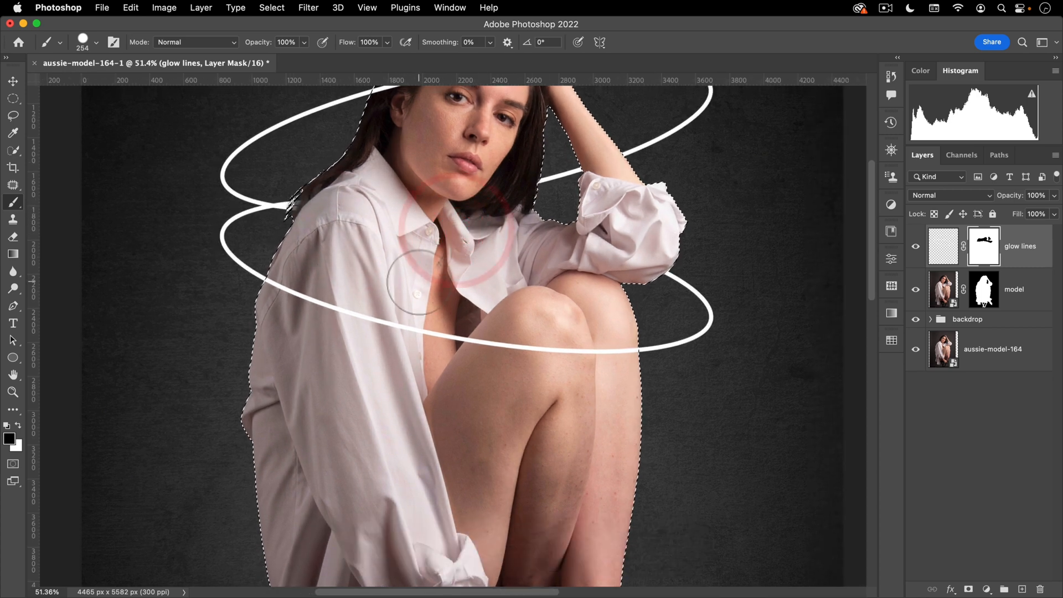
pyautogui.press('super+d')
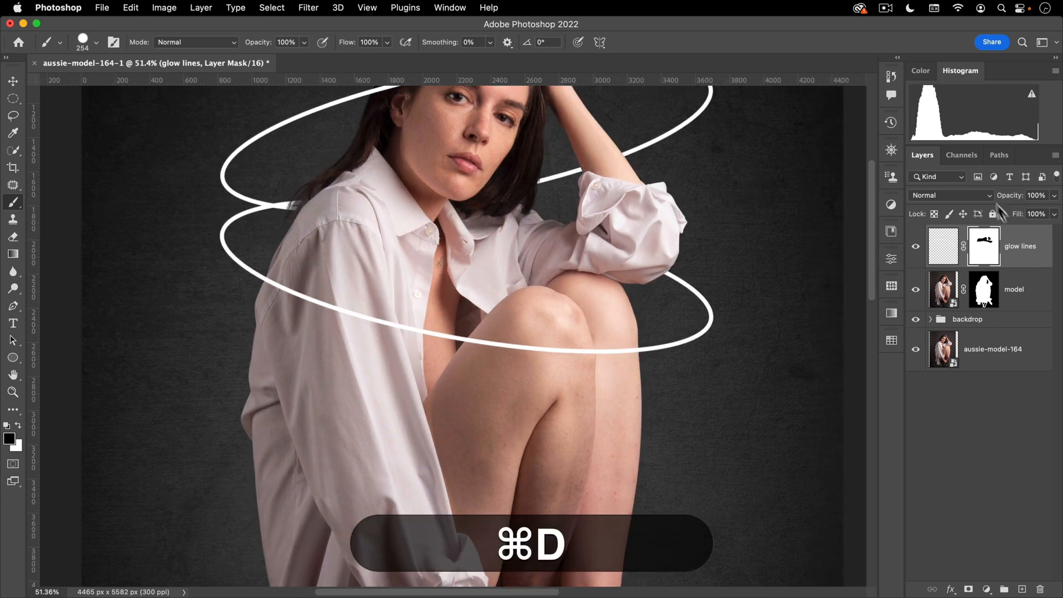
# - Select the third ellipse of the glow lines path with the layer's pixels active, and set the Brush size to 25 px
pyautogui.click(945, 252)
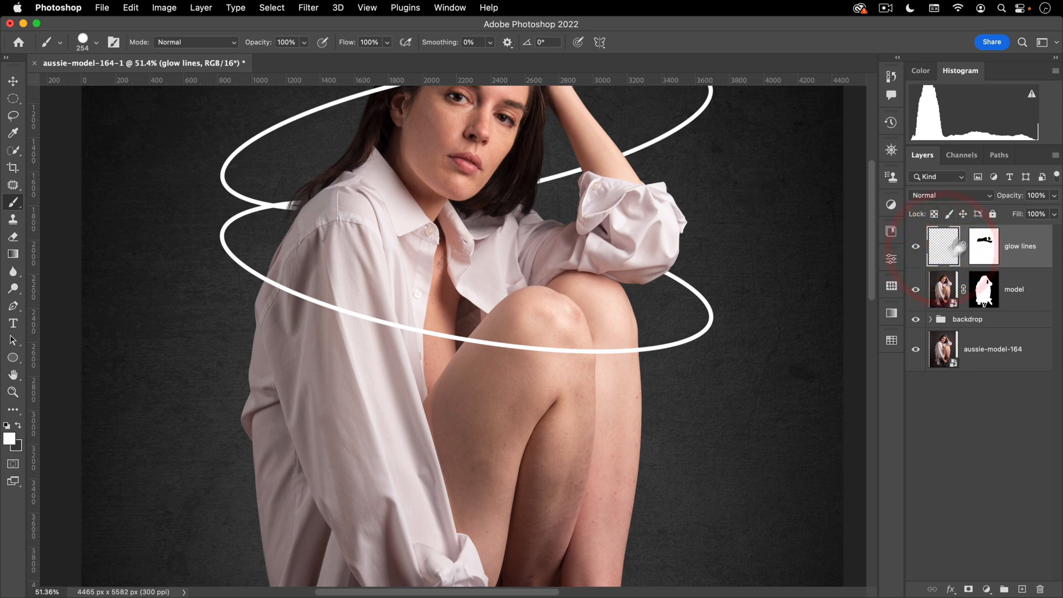
pyautogui.click(1000, 155)
pyautogui.press('a')
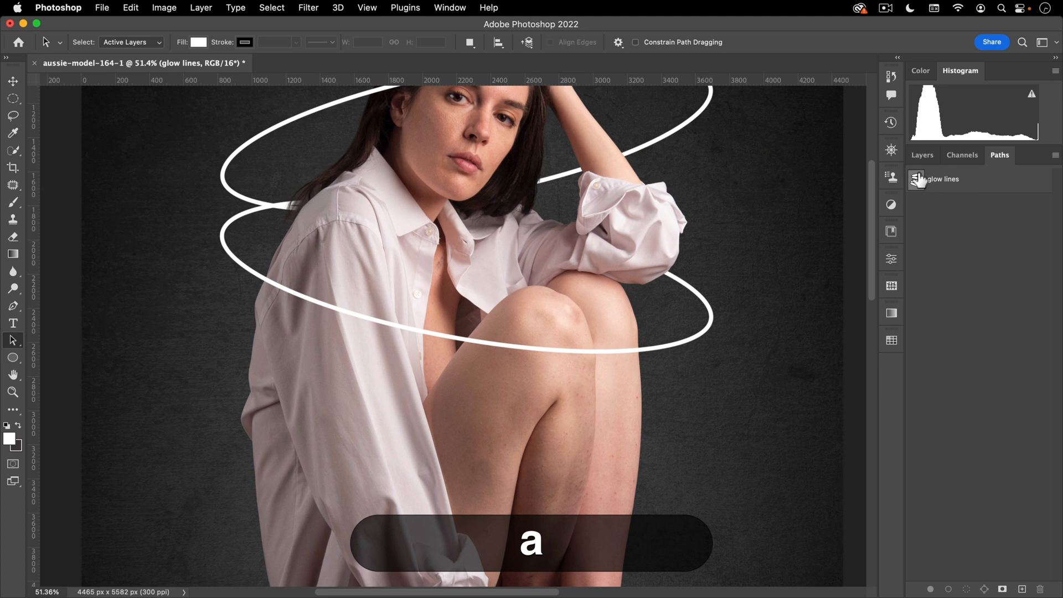
pyautogui.click(918, 180)
pyautogui.click(307, 442)
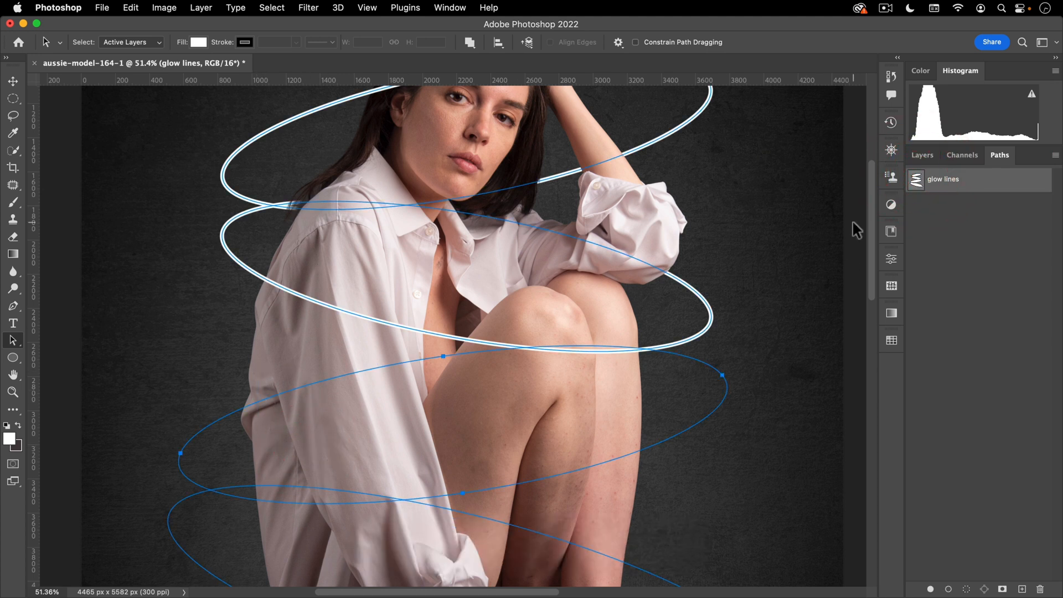
pyautogui.press('b')
pyautogui.rightClick(517, 238)
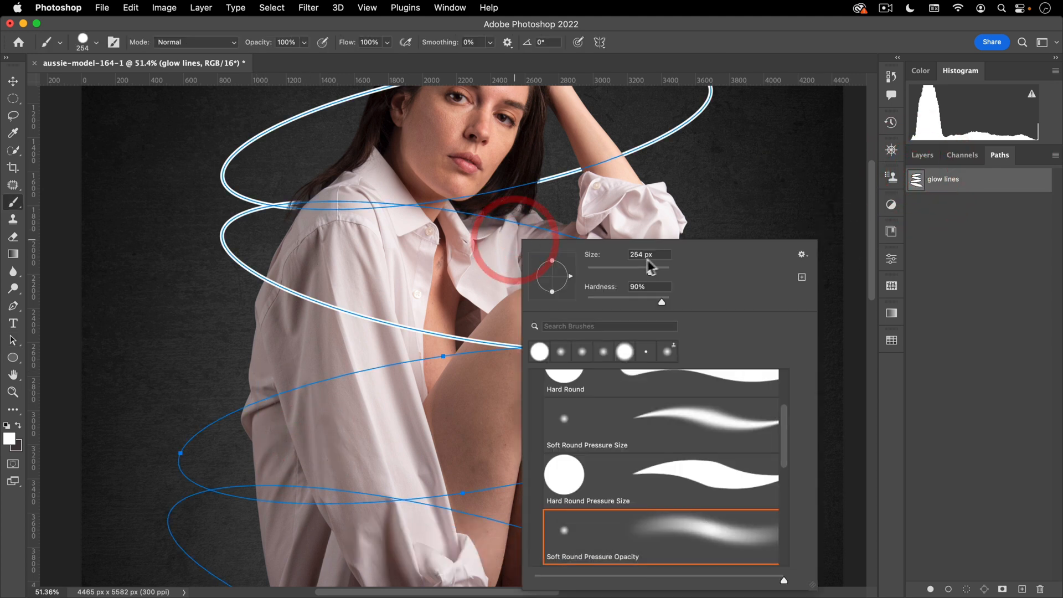
pyautogui.write('25')
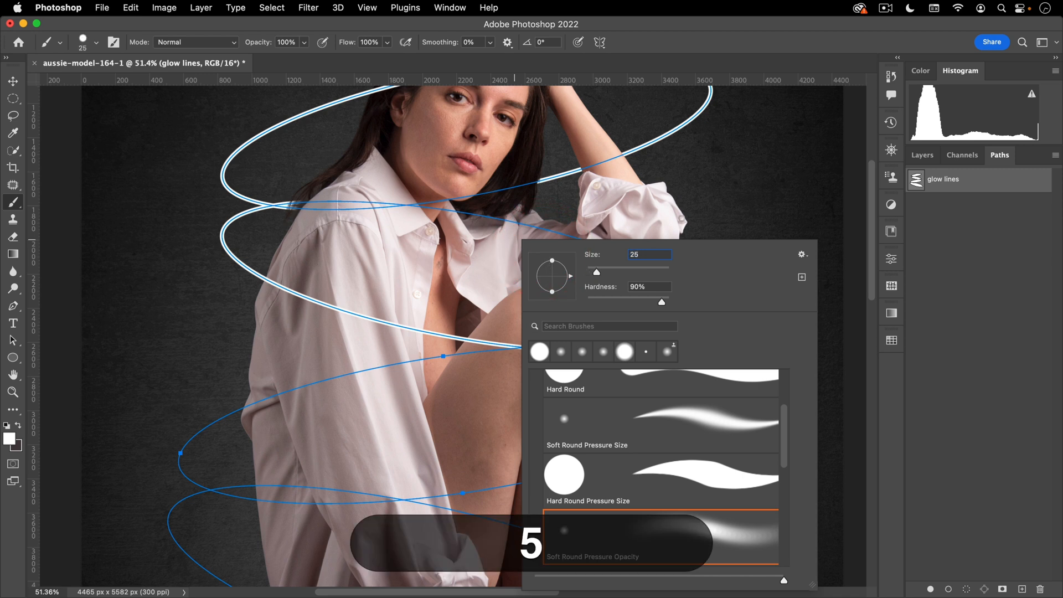
pyautogui.press('Return')
# - Stroke the third ellipse around the legs with the white brush on the glow lines layer, and deselect the path
pyautogui.click(969, 226)
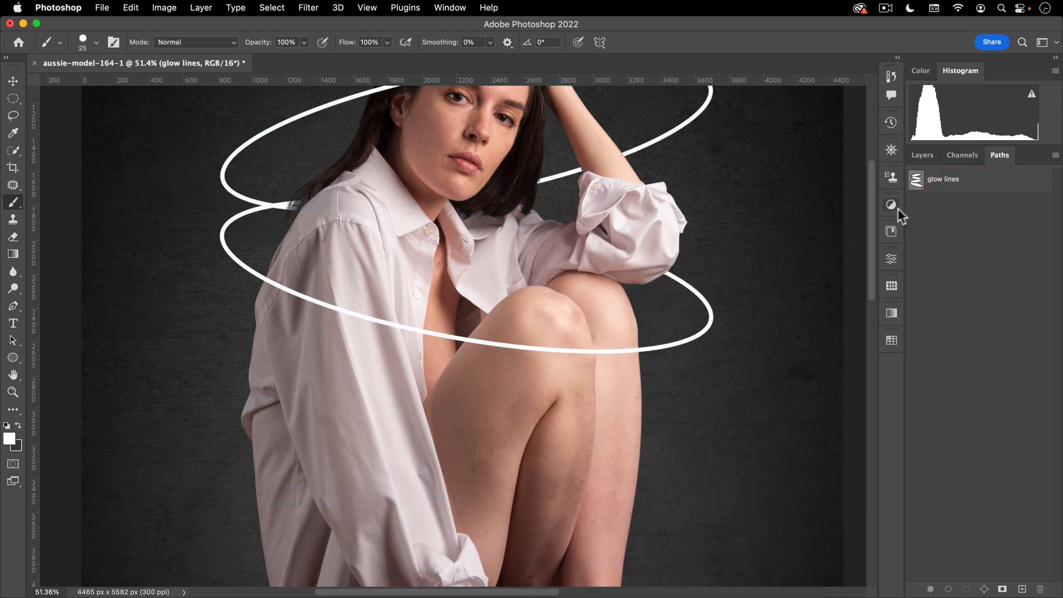
pyautogui.click(925, 183)
pyautogui.press('a')
pyautogui.click(686, 409)
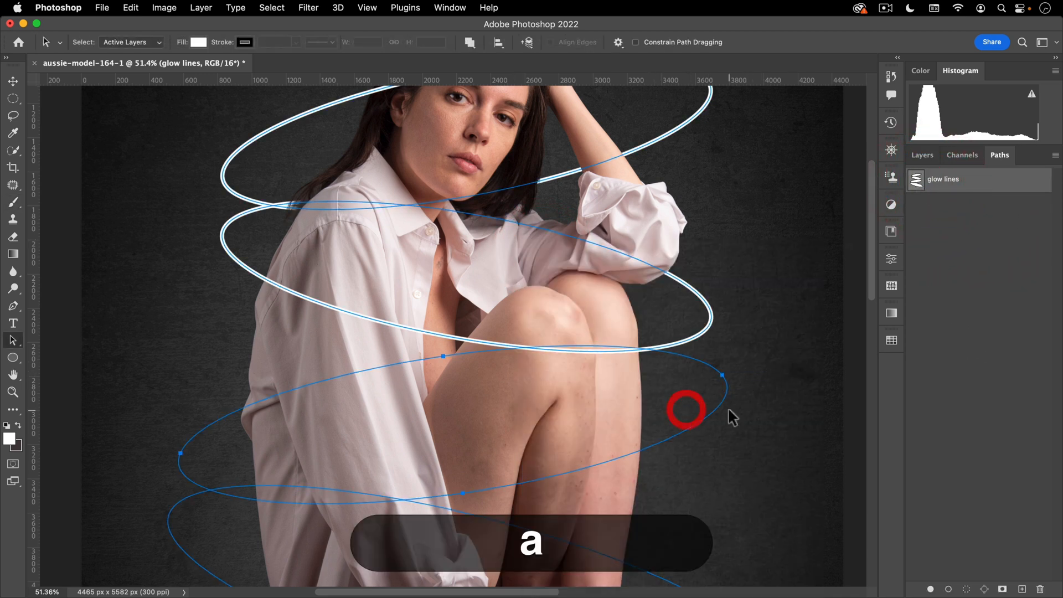
pyautogui.press('b')
pyautogui.click(946, 592)
pyautogui.click(953, 282)
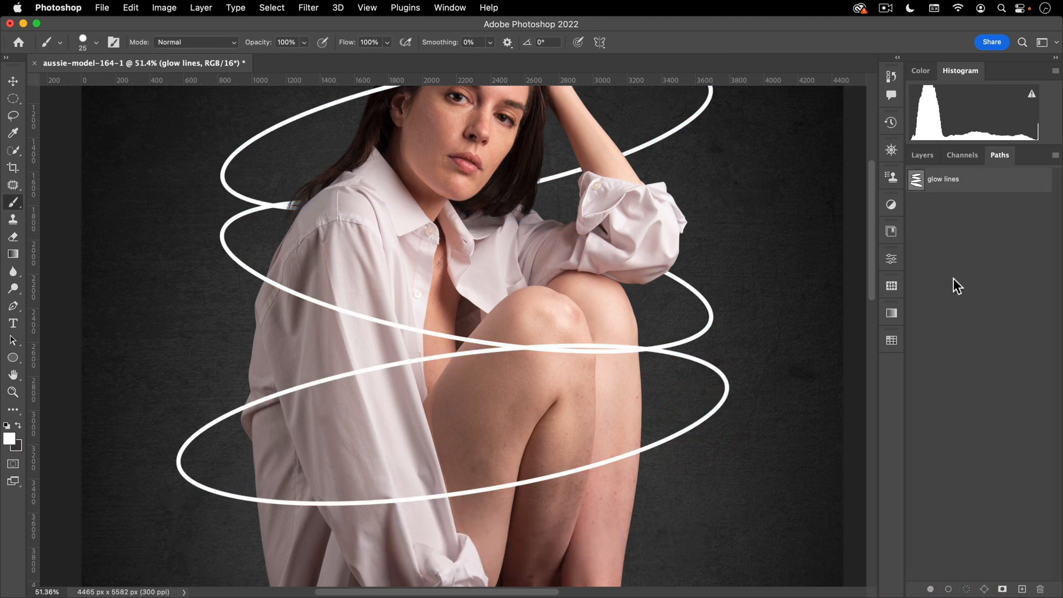
# - Target the glow lines layer's mask and load the model layer's mask as a selection for painting
pyautogui.click(923, 155)
pyautogui.click(984, 245)
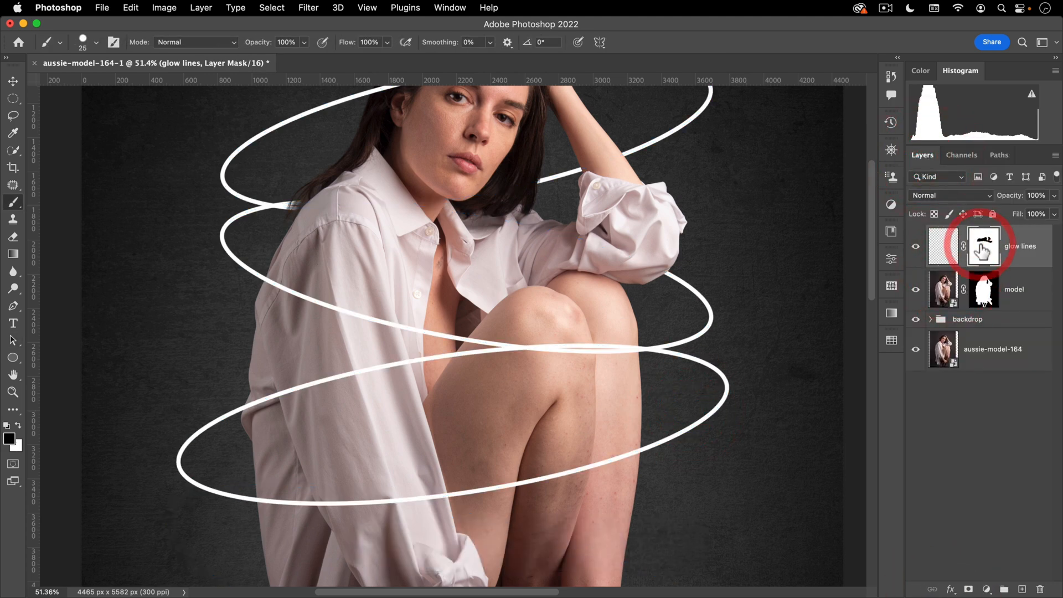
pyautogui.moveTo(554, 345); pyautogui.dragTo(585, 236)
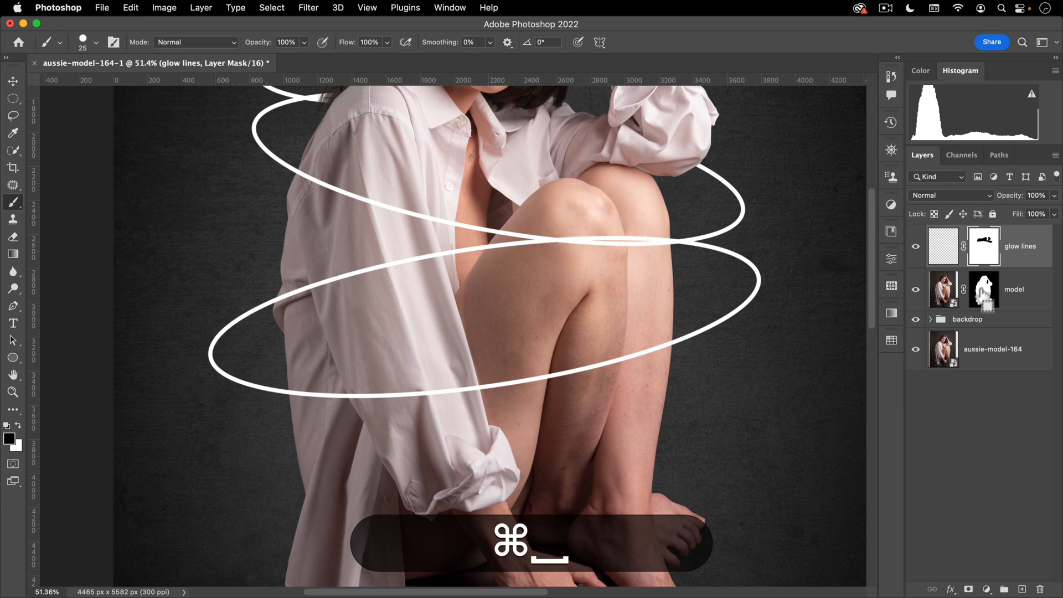
pyautogui.keyDown('super'); pyautogui.click(983, 289); pyautogui.keyUp('super')
pyautogui.click(985, 245)
pyautogui.press('b')
pyautogui.click(606, 237)
pyautogui.press('x')
pyautogui.click(598, 239)
pyautogui.press('x')
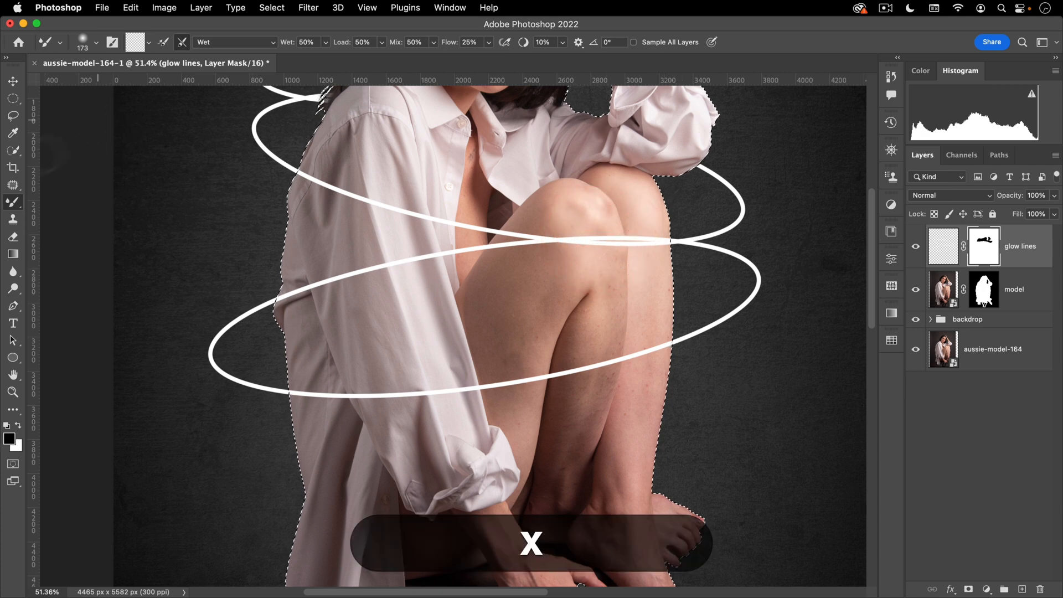
# - Try to hide the third ellipse's upper arc by painting black on the glow lines mask with a 280 px Brush
pyautogui.rightClick(13, 203)
pyautogui.click(44, 201)
pyautogui.keyDown('ctrl'); pyautogui.keyDown('alt'); pyautogui.moveTo(427, 237); pyautogui.dragTo(472, 227); pyautogui.keyUp('alt'); pyautogui.keyUp('ctrl')
pyautogui.moveTo(673, 240)
pyautogui.mouseDown()
pyautogui.moveTo(628, 244)
pyautogui.moveTo(650, 238)
pyautogui.moveTo(484, 249)
pyautogui.mouseUp()
pyautogui.press('super+z')
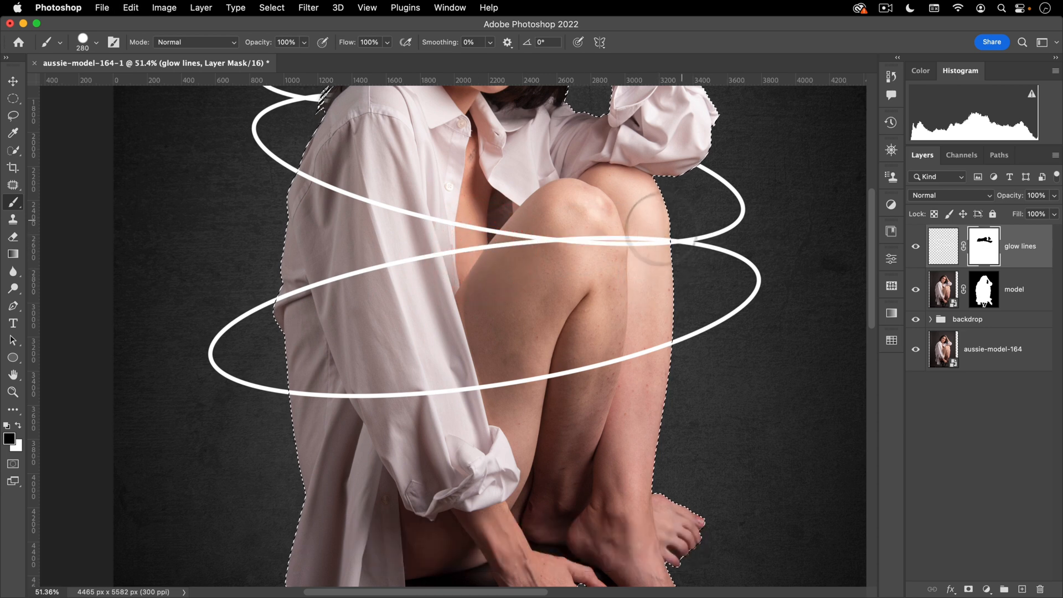
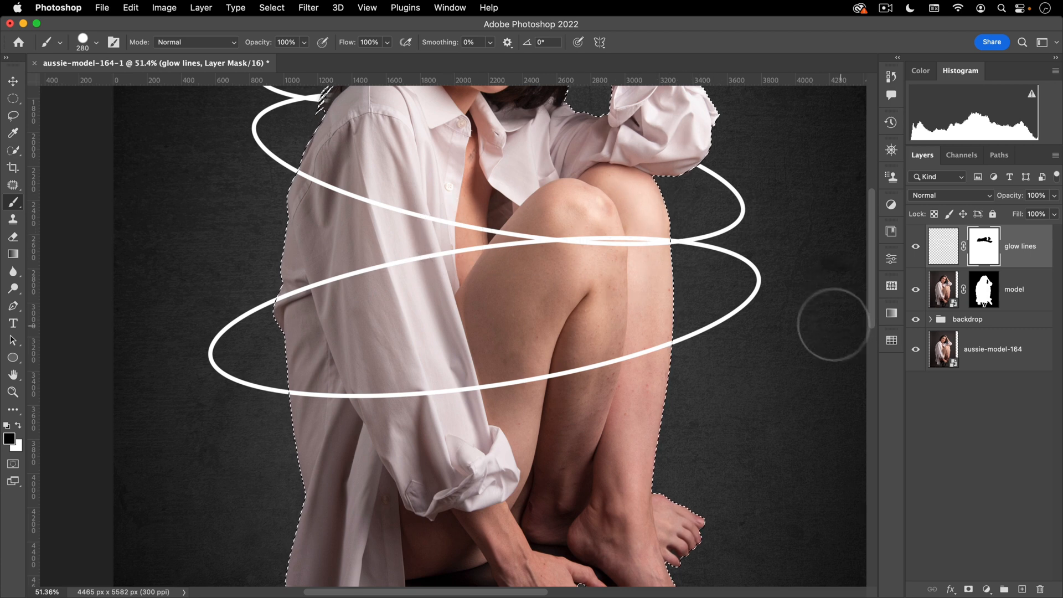
# - Undo the model selection and the third ellipse's stroke on the glow lines layer
pyautogui.press('super+z')
pyautogui.press('super+z')
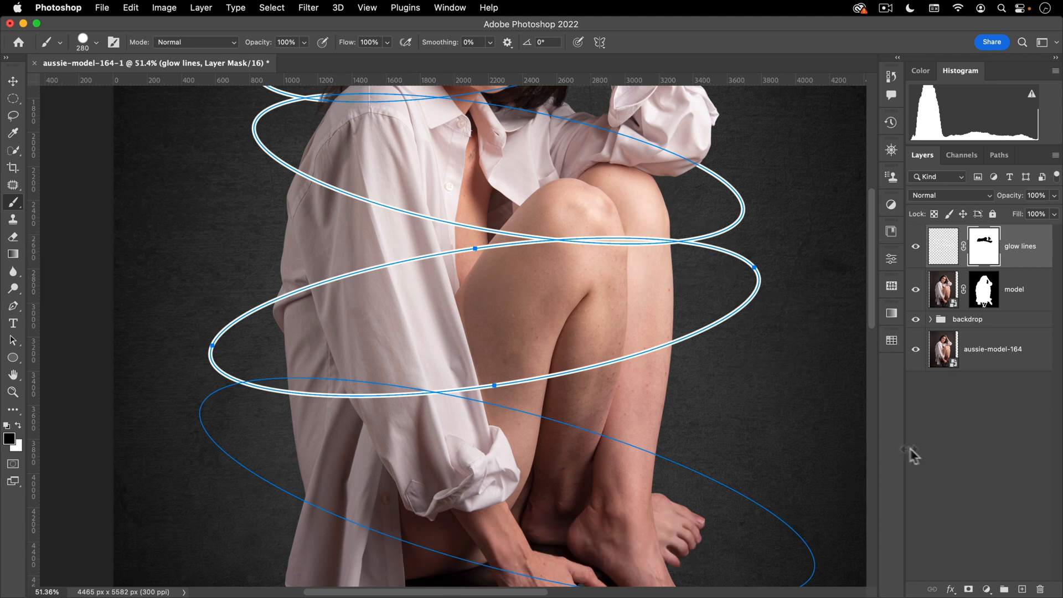
pyautogui.press('super+z')
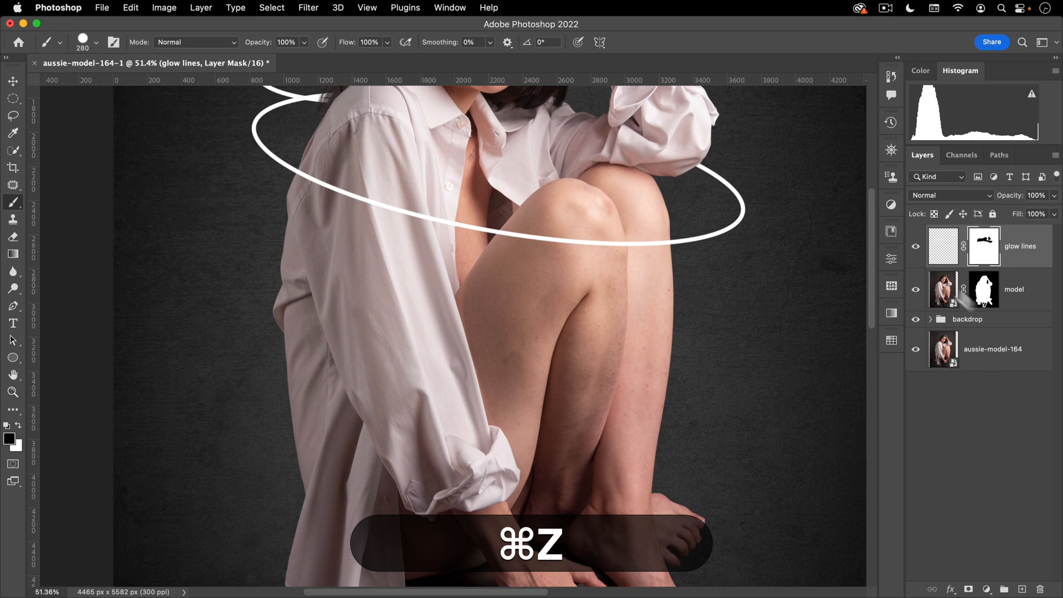
# - Create a new layer above glow lines, set white as the foreground color, and select the third ellipse of the glow lines path
pyautogui.click(1021, 590)
pyautogui.press('x')
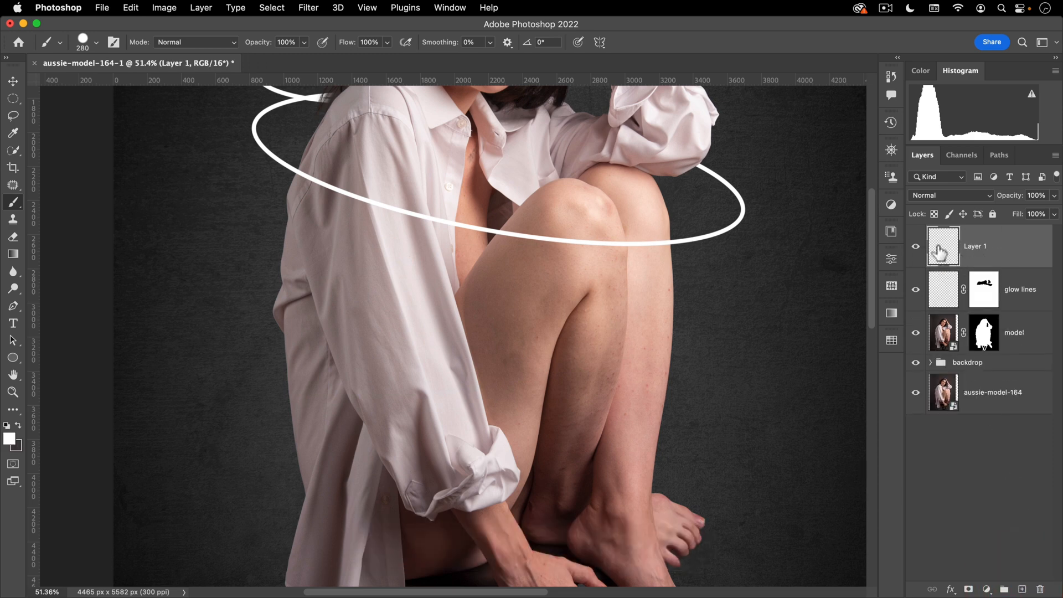
pyautogui.click(1001, 157)
pyautogui.click(938, 178)
pyautogui.press('a')
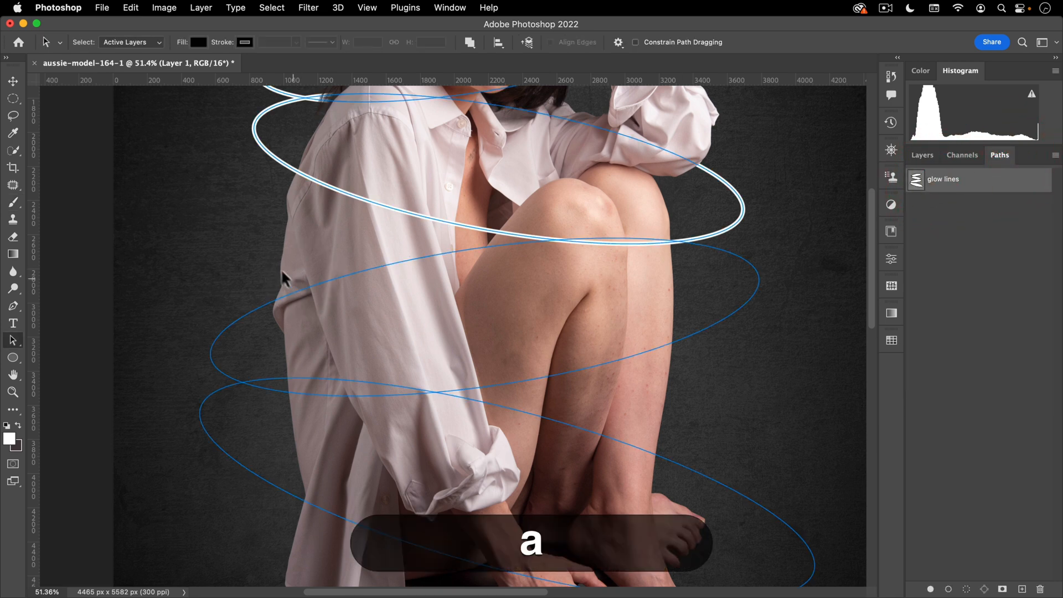
# - Stroke the third ellipse on the new layer with a 25 px white Brush, and deselect the path
pyautogui.press('b')
pyautogui.rightClick(273, 265)
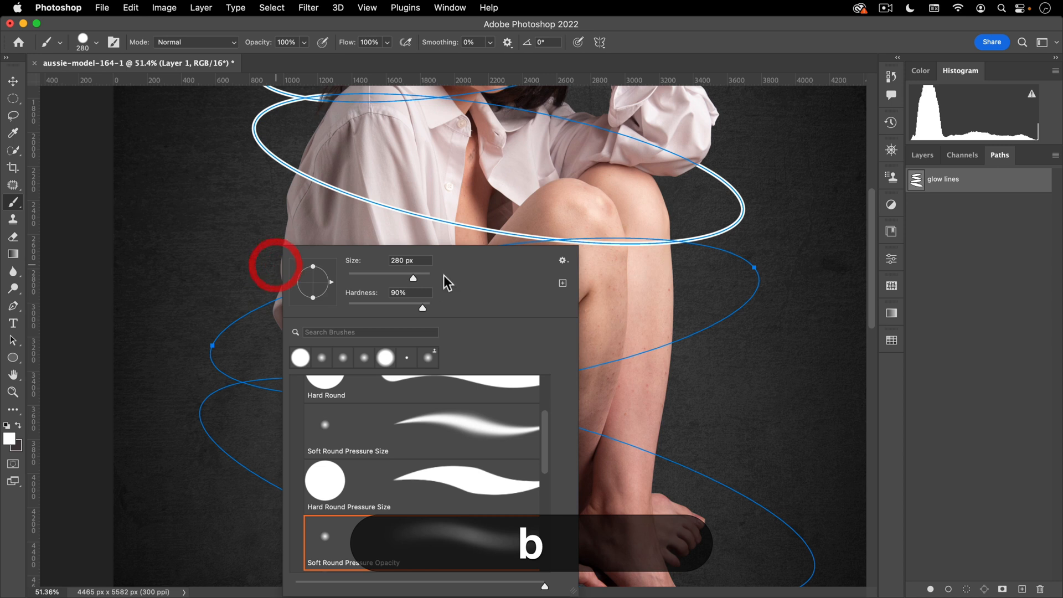
pyautogui.write('25')
pyautogui.press('Return')
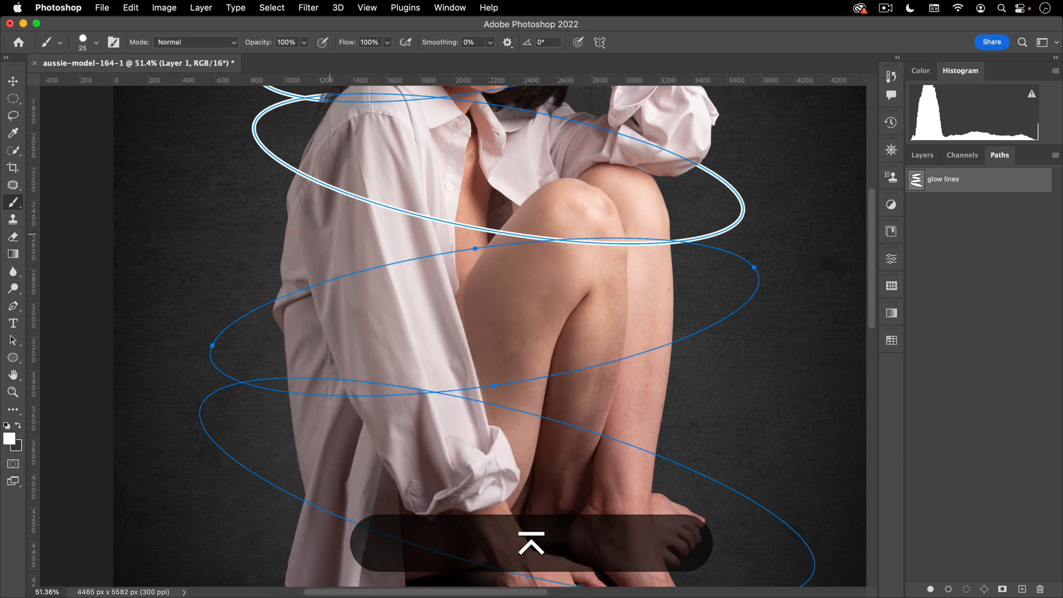
pyautogui.click(948, 589)
pyautogui.click(913, 156)
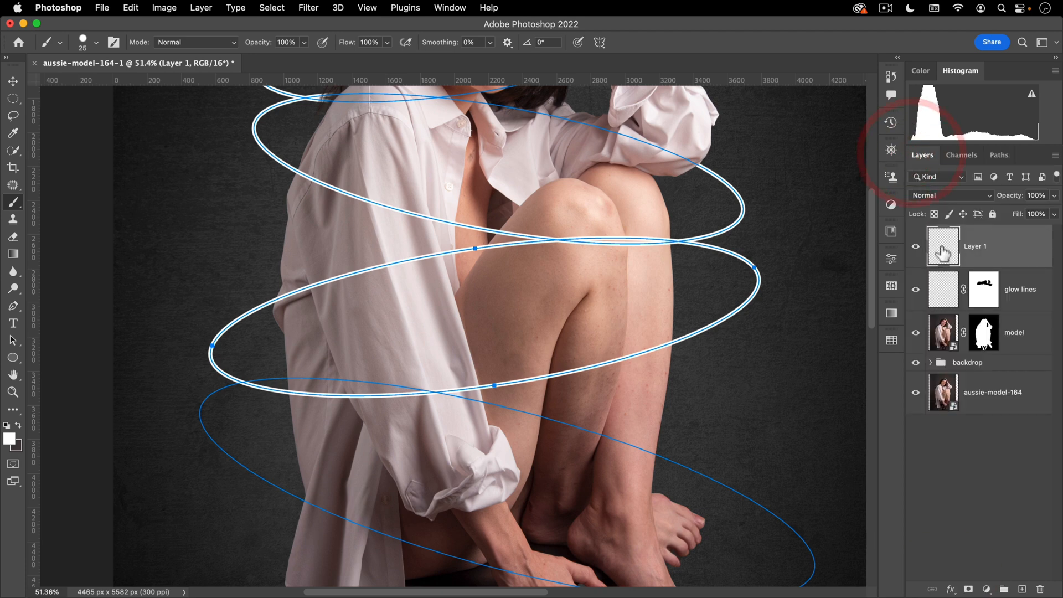
pyautogui.click(1000, 155)
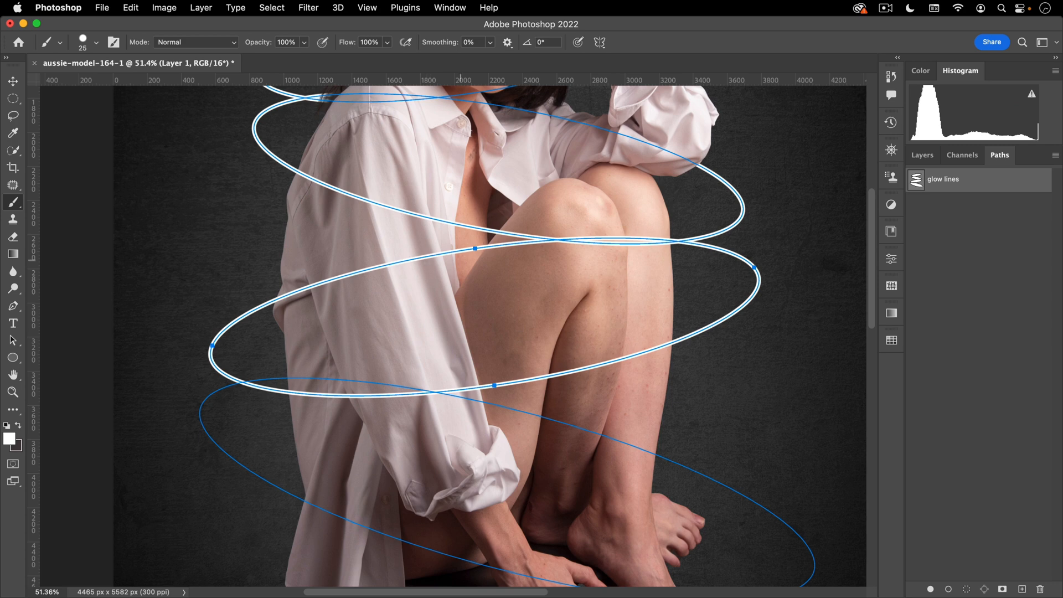
pyautogui.click(929, 232)
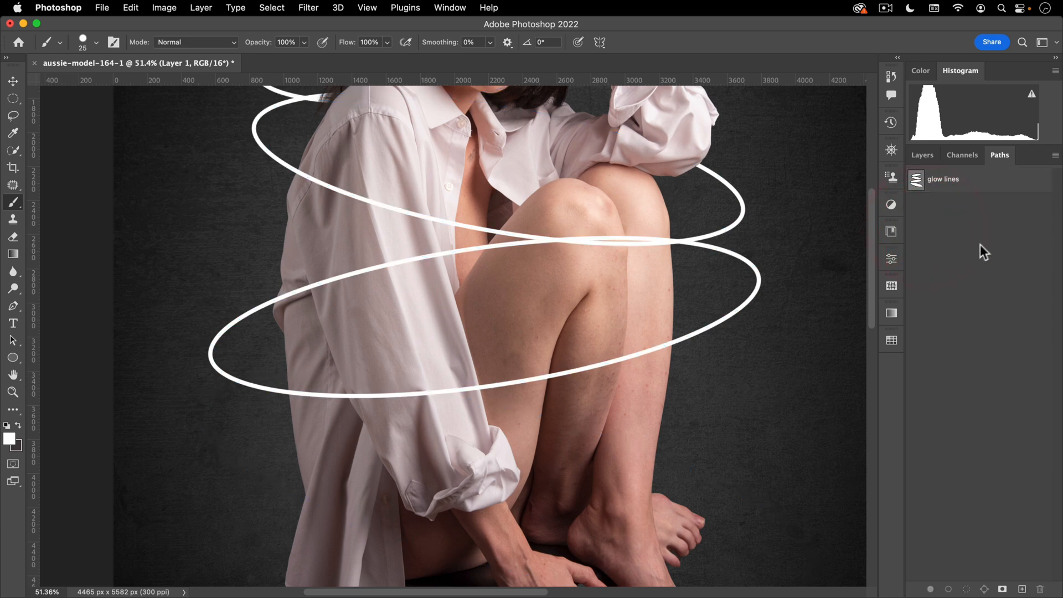
# - Add a layer mask to Layer 1 and load the model layer's mask as a selection
pyautogui.click(923, 157)
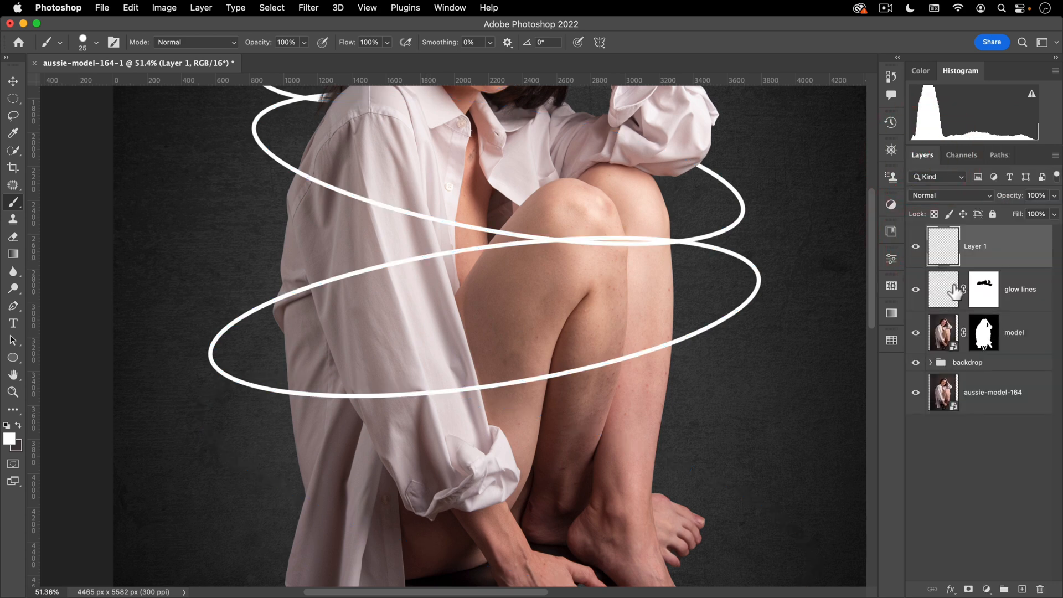
pyautogui.click(968, 589)
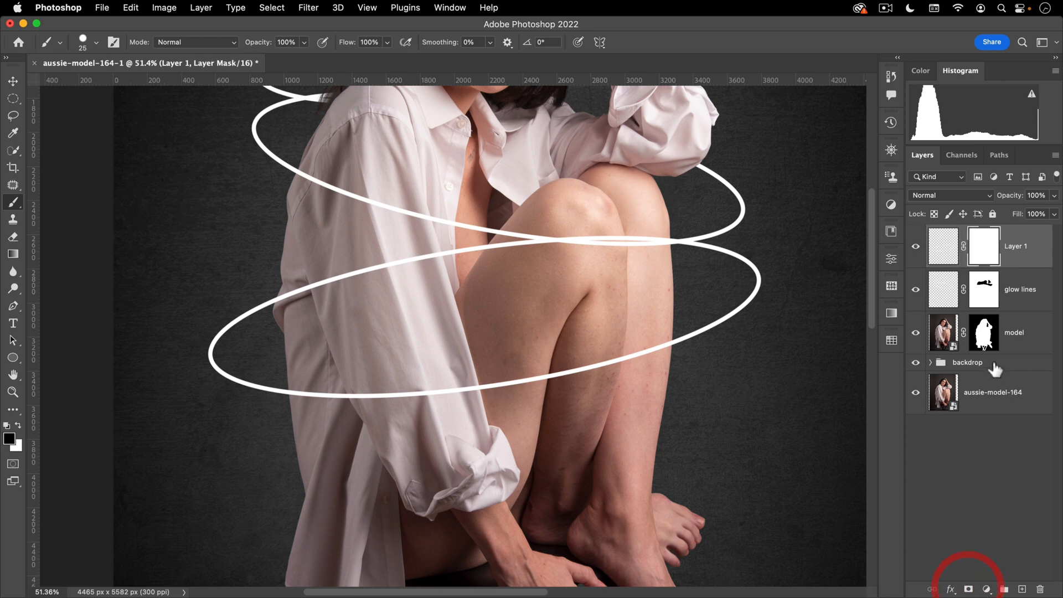
pyautogui.keyDown('super'); pyautogui.click(989, 348); pyautogui.keyUp('super')
pyautogui.press('b')
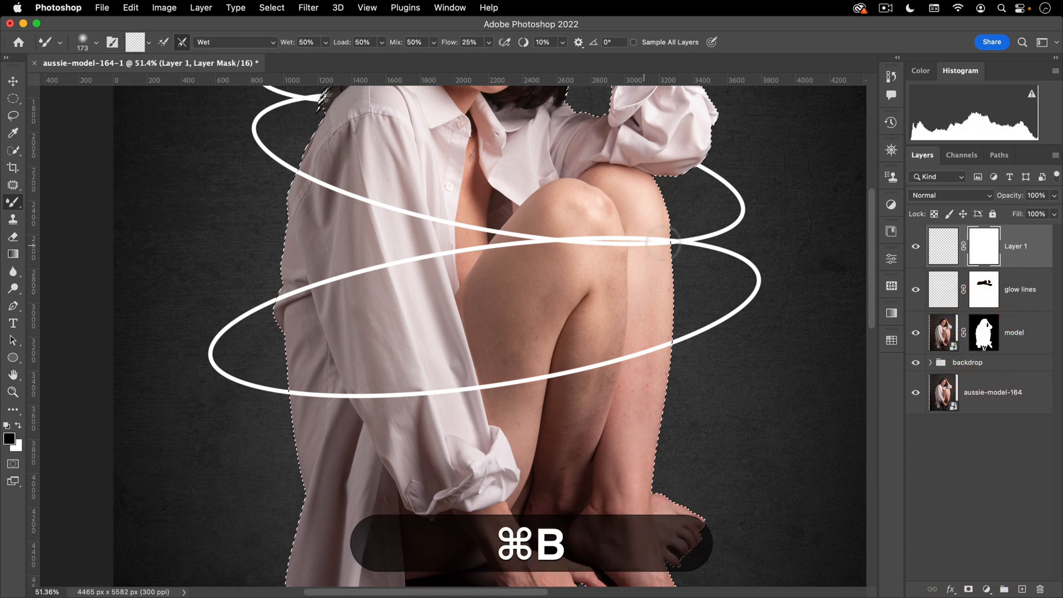
pyautogui.press('x')
pyautogui.click(612, 235)
pyautogui.click(605, 237)
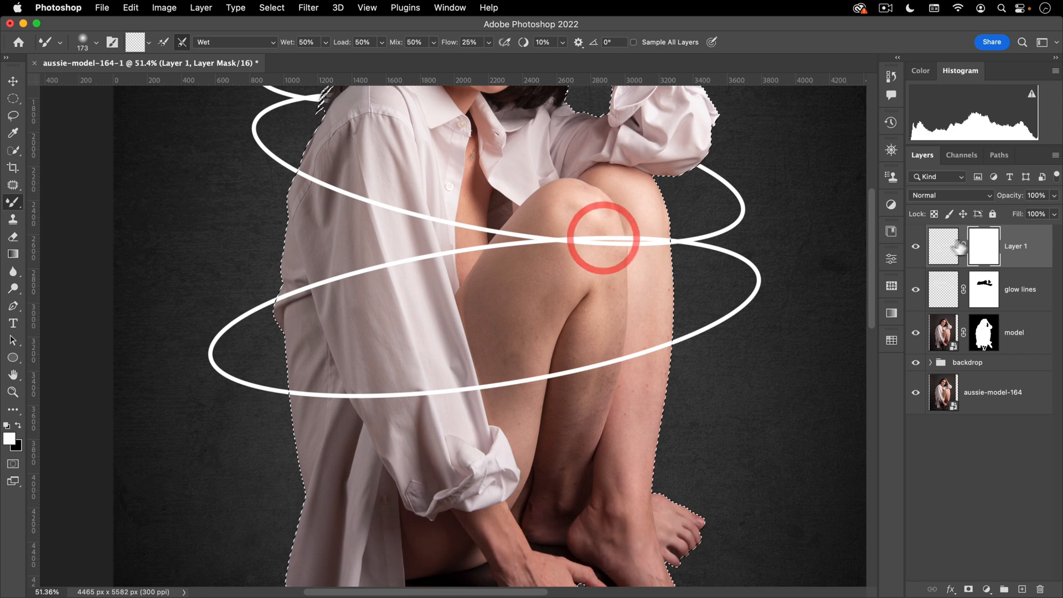
pyautogui.click(976, 243)
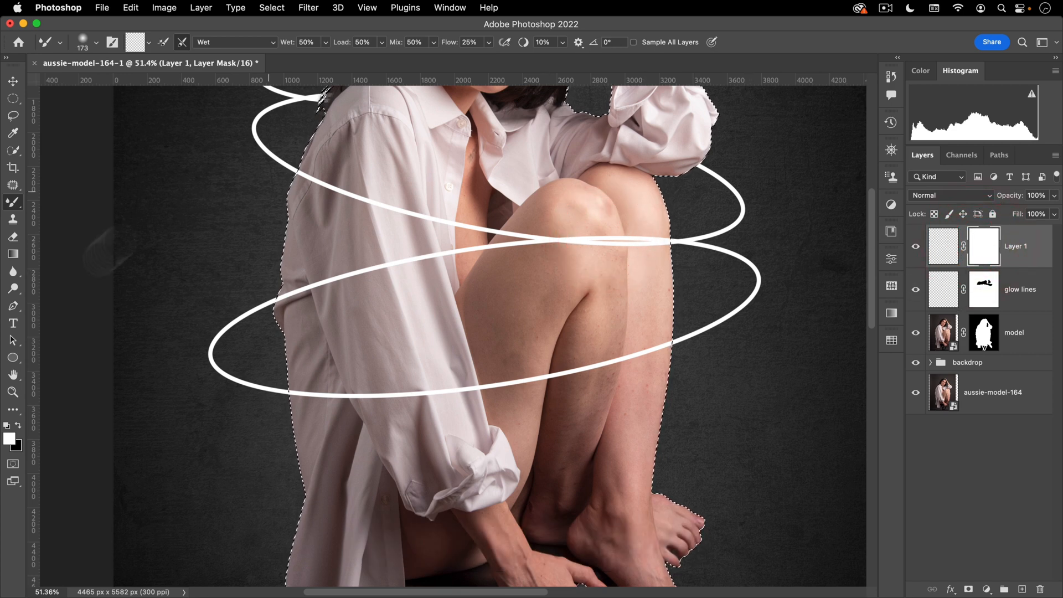
# - Hide the third ellipse's upper arc across the shirt and knees by painting black on Layer 1's mask with a 284 px Brush, and deselect
pyautogui.press('b')
pyautogui.hotkey('ctrl', 'alt', 'b')
pyautogui.click(379, 222)
pyautogui.press('x')
pyautogui.moveTo(317, 292)
pyautogui.mouseDown()
pyautogui.moveTo(270, 301)
pyautogui.moveTo(456, 251)
pyautogui.moveTo(620, 241)
pyautogui.mouseUp()
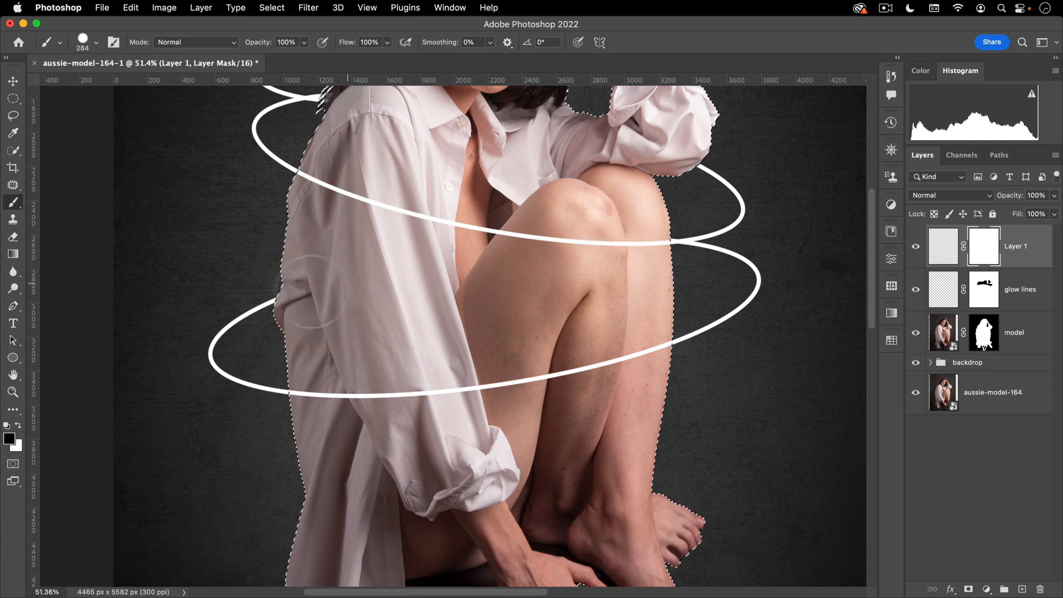
pyautogui.click(281, 296)
pyautogui.press('super+d')
pyautogui.moveTo(502, 310); pyautogui.dragTo(434, 244)
pyautogui.moveTo(478, 215); pyautogui.dragTo(480, 331)
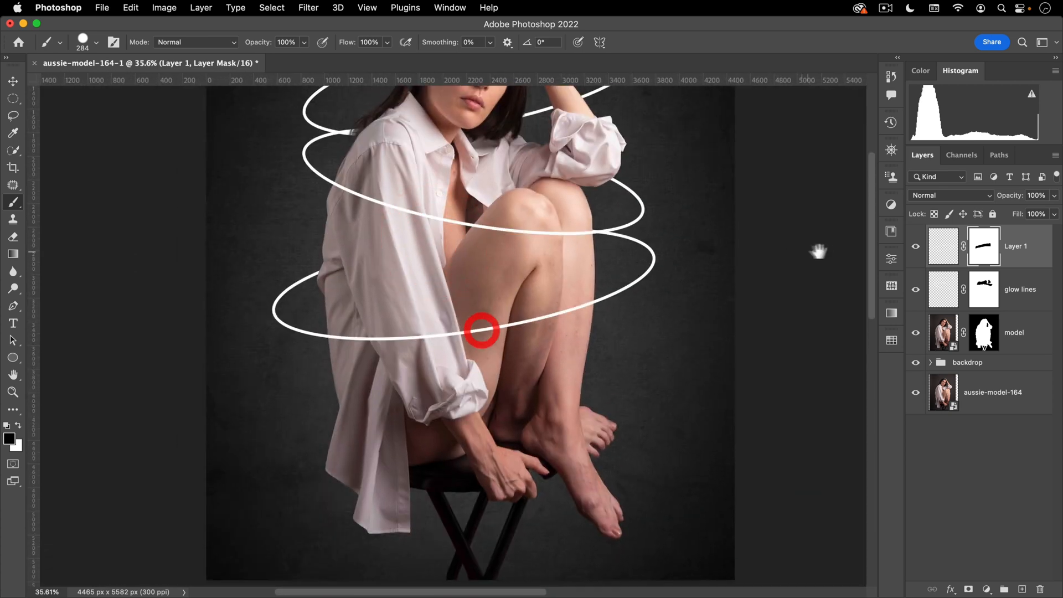
# - Create a new layer above Layer 1 and select the fourth ellipse of the glow lines path
pyautogui.click(936, 250)
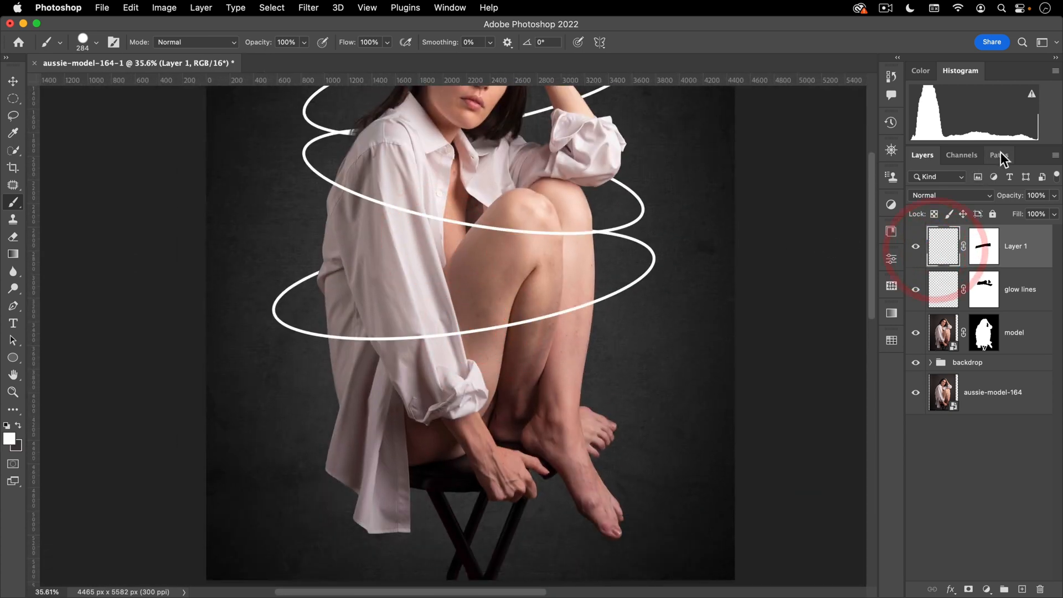
pyautogui.click(941, 290)
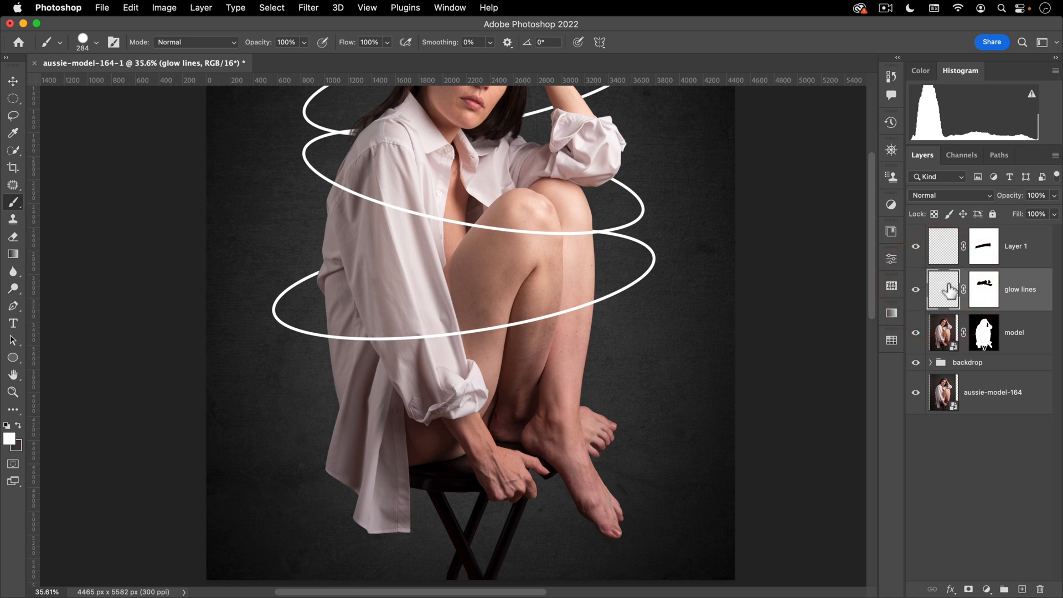
pyautogui.click(997, 155)
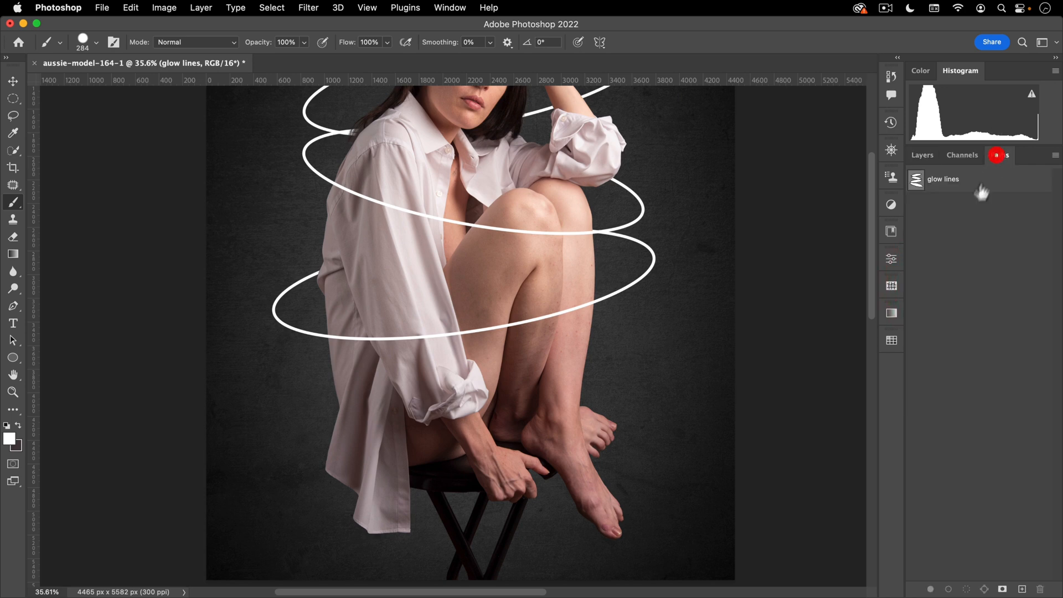
pyautogui.click(920, 184)
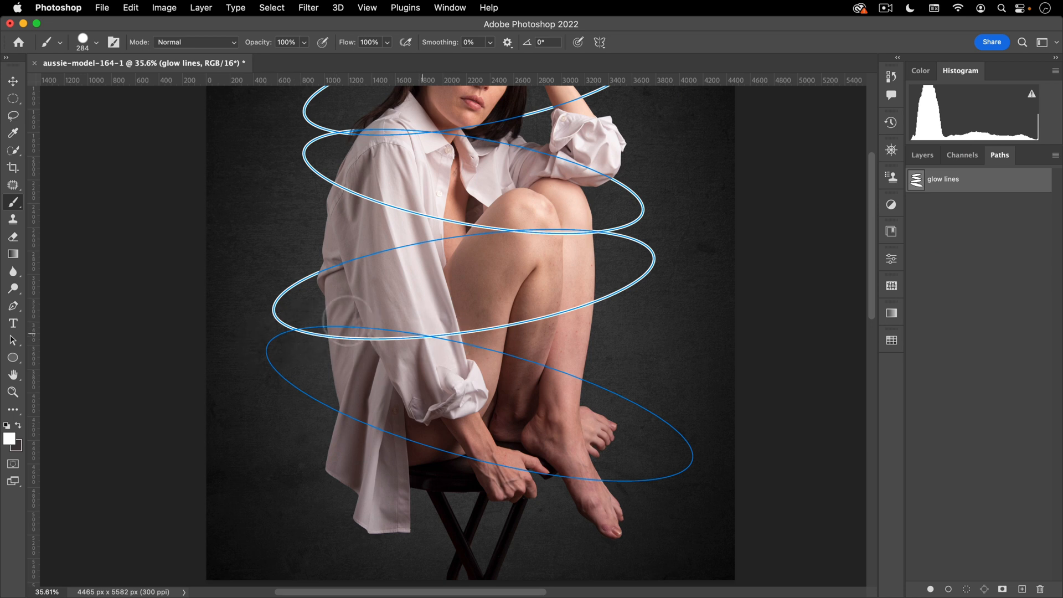
pyautogui.click(921, 155)
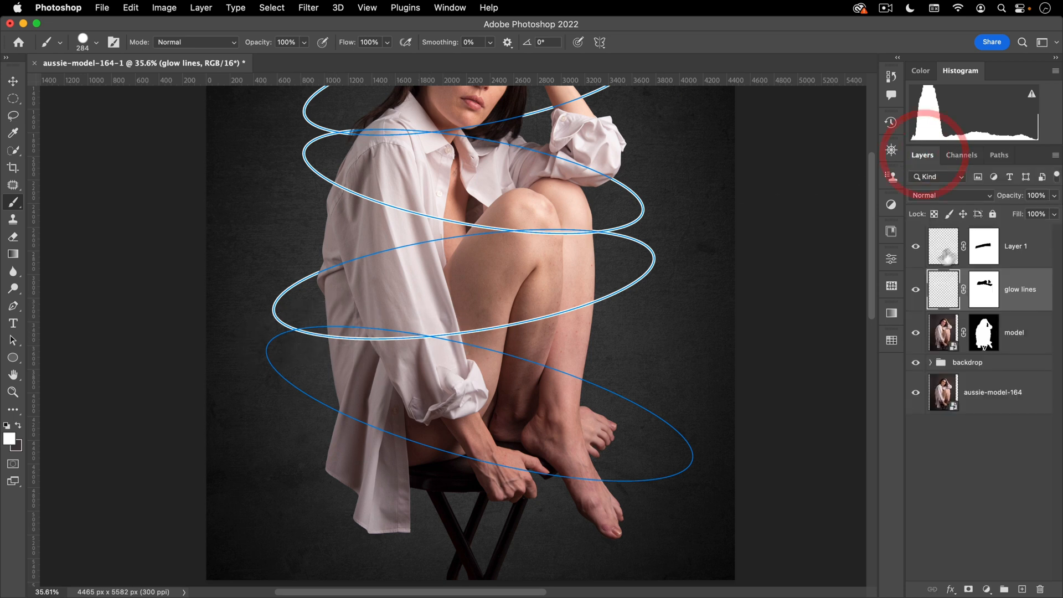
pyautogui.click(946, 246)
pyautogui.click(1021, 590)
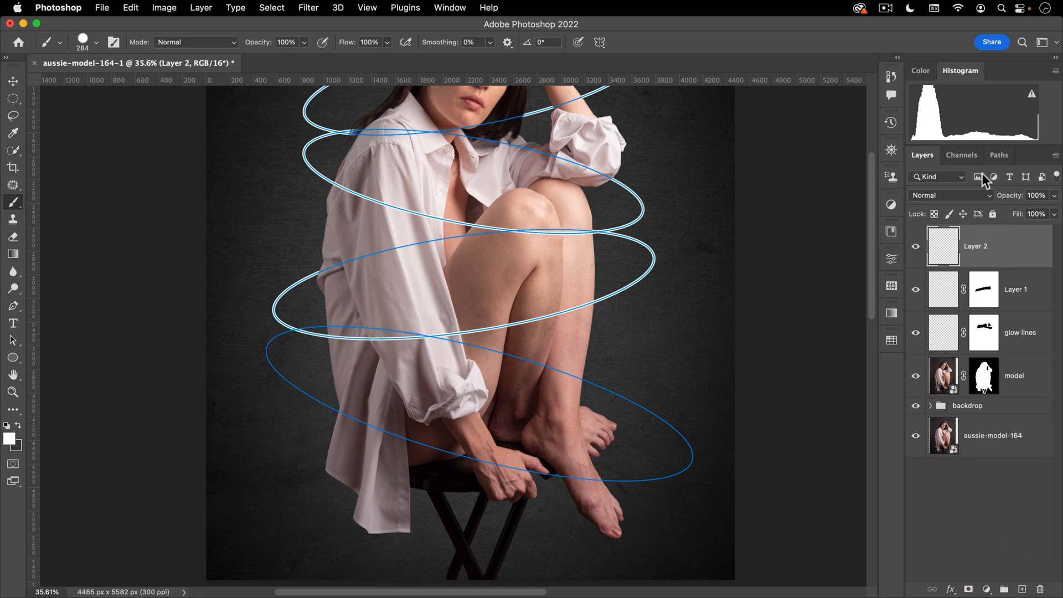
pyautogui.click(998, 156)
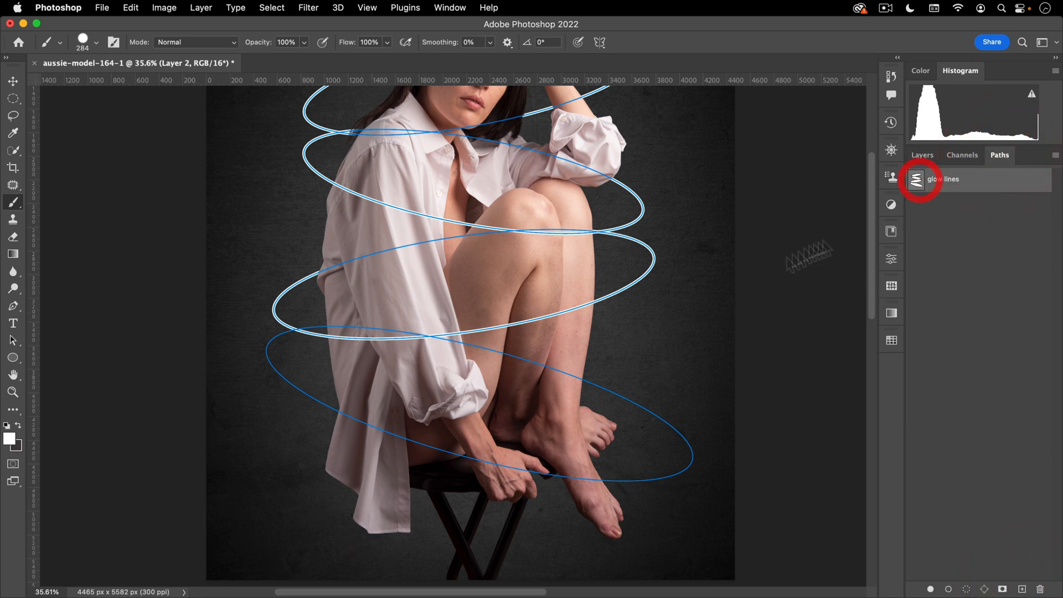
pyautogui.press('a')
pyautogui.click(300, 390)
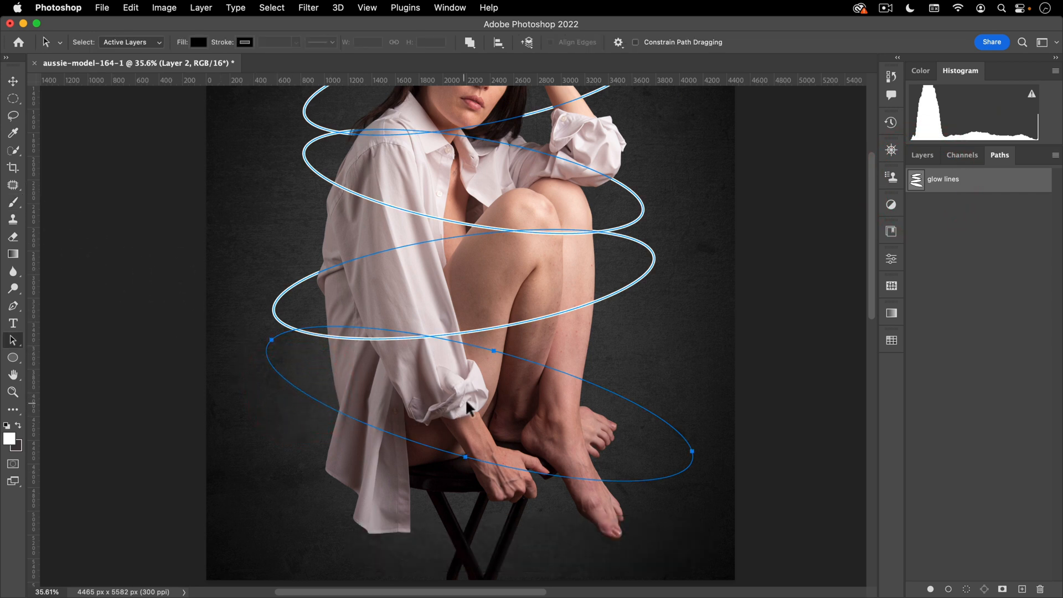
# - Stroke the fourth ellipse on the new layer with a 25 px white Brush, and deselect the path
pyautogui.press('b')
pyautogui.rightClick(430, 222)
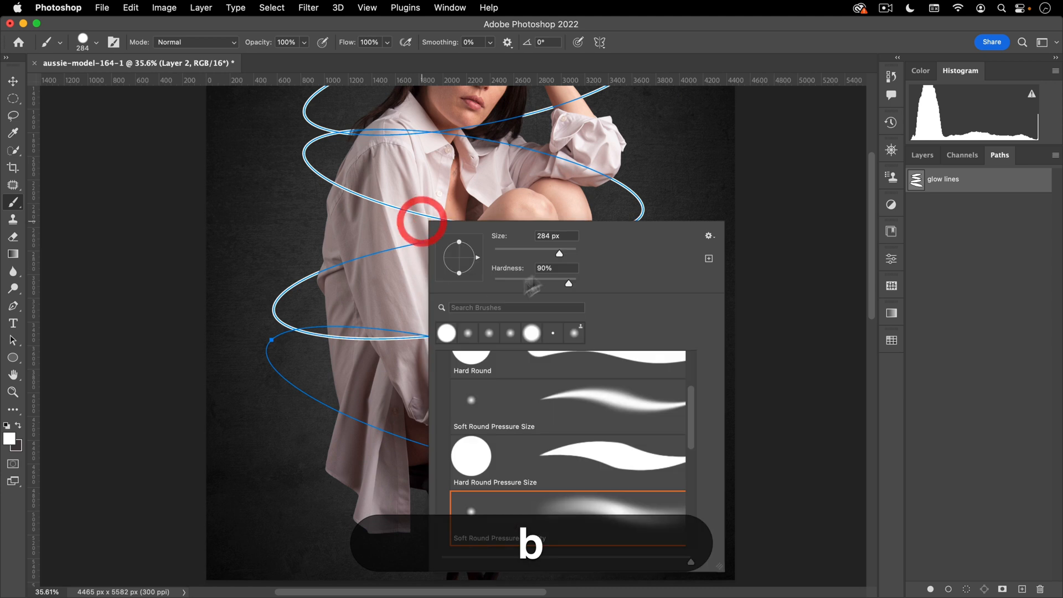
pyautogui.doubleClick(556, 235)
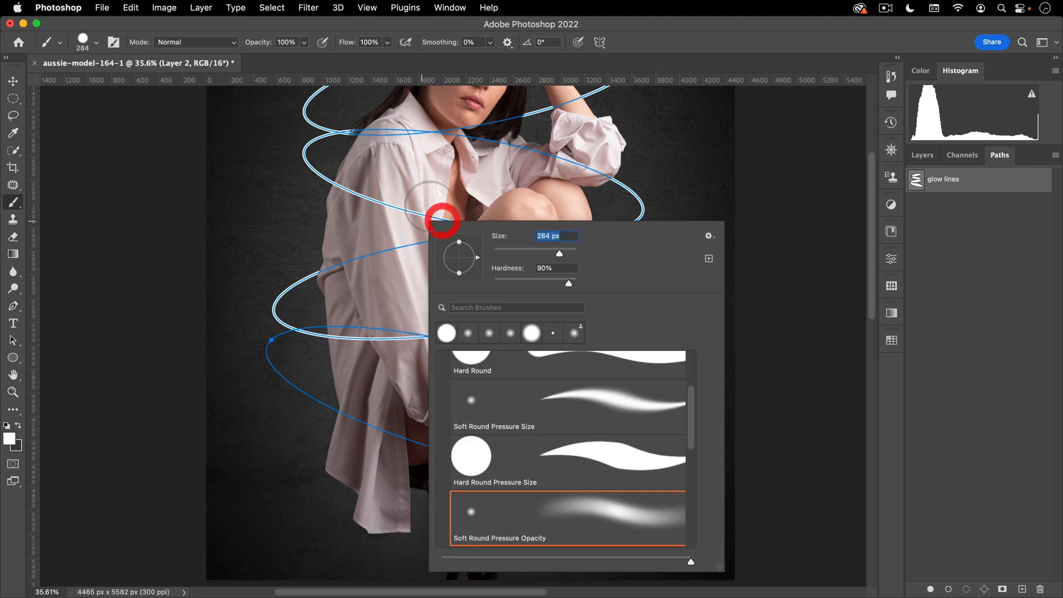
pyautogui.write('25')
pyautogui.press('Return')
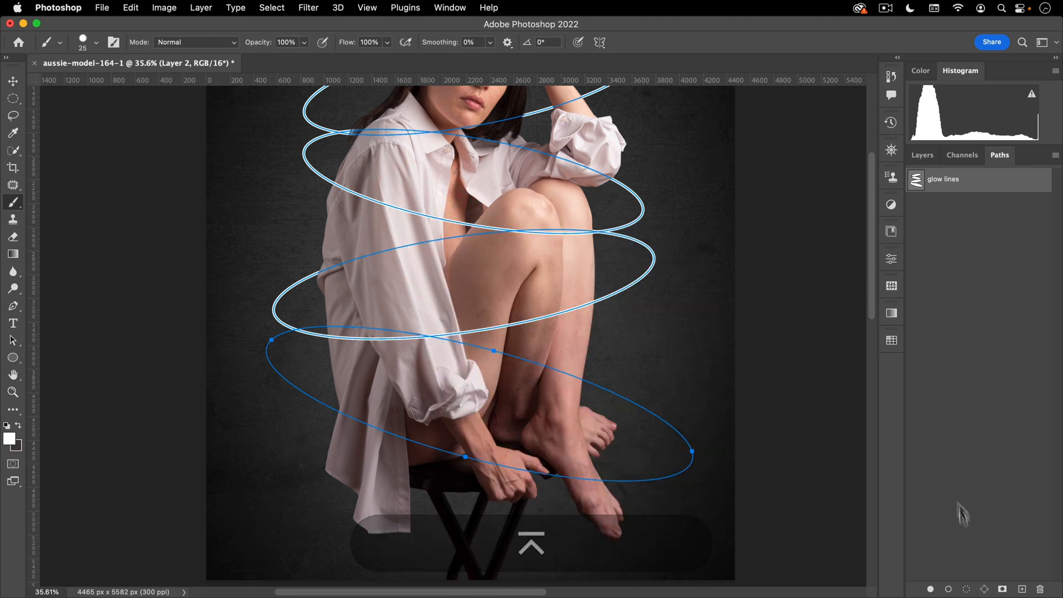
pyautogui.click(949, 590)
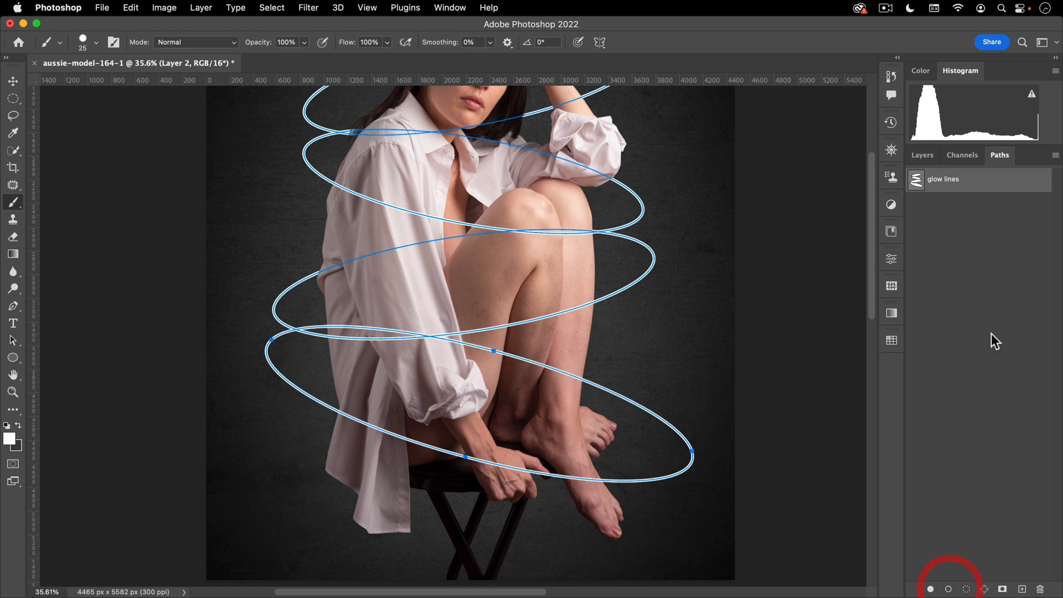
pyautogui.click(992, 335)
# - Add a layer mask to Layer 2 and load the model layer's mask as a selection
pyautogui.click(934, 155)
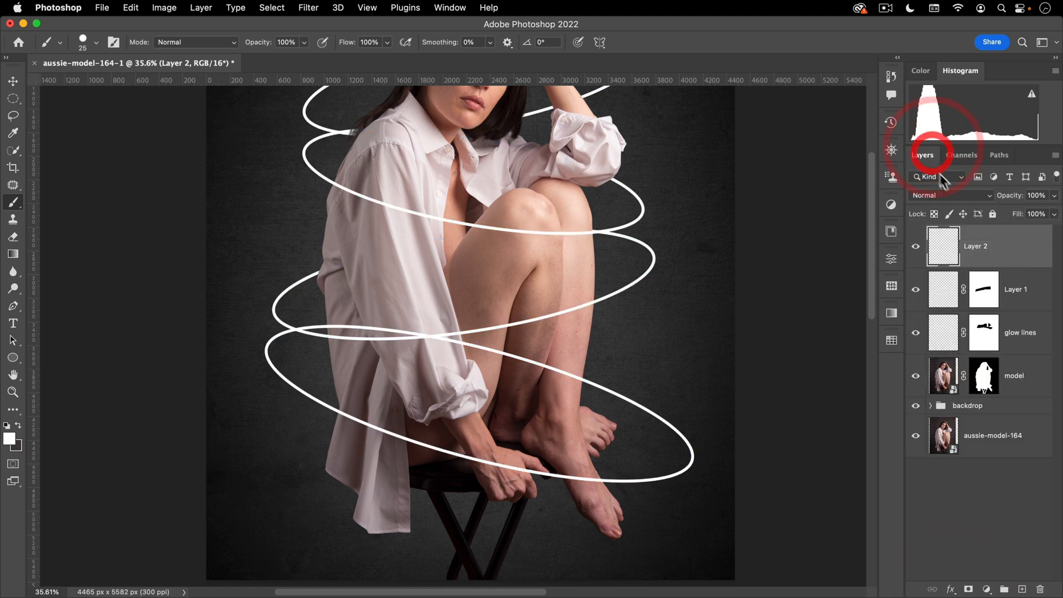
pyautogui.click(969, 590)
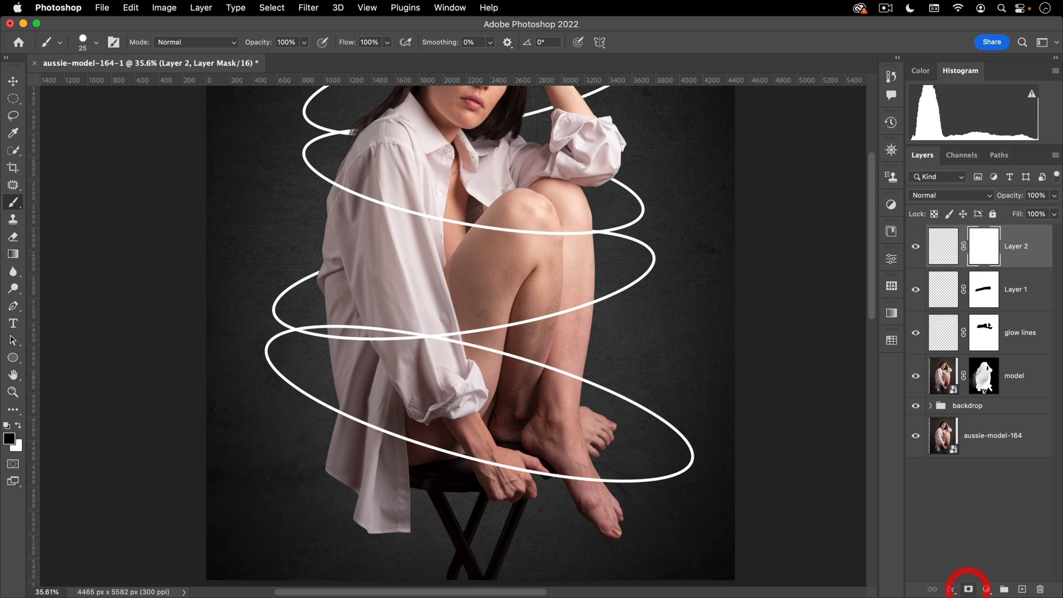
pyautogui.keyDown('super'); pyautogui.click(984, 376); pyautogui.keyUp('super')
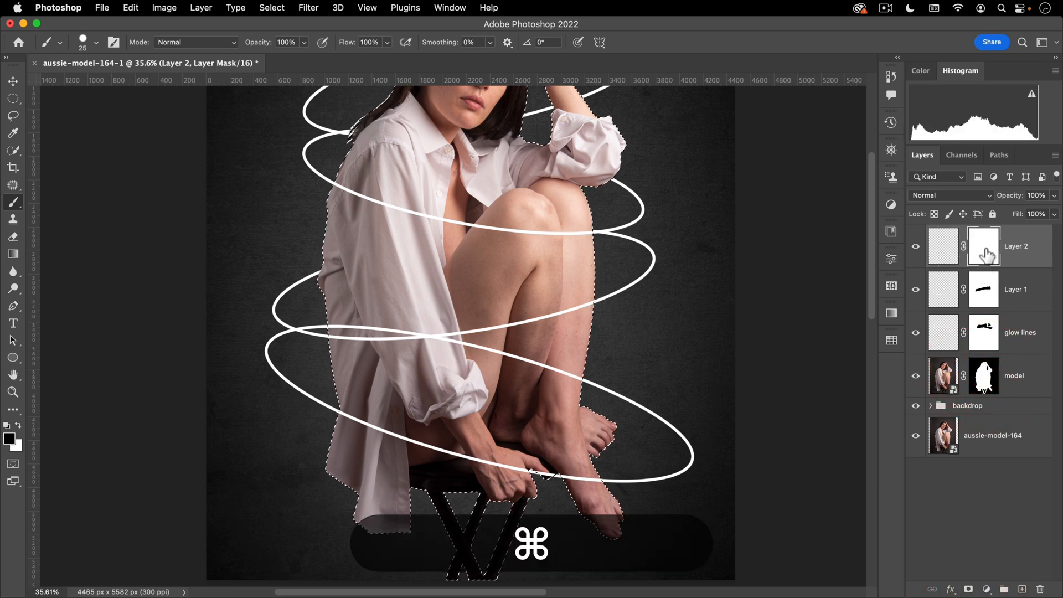
# - Hide the fourth ellipse's upper arc across the shirt and legs by painting black on Layer 2's mask with a 239 px Brush, and deselect
pyautogui.press('b')
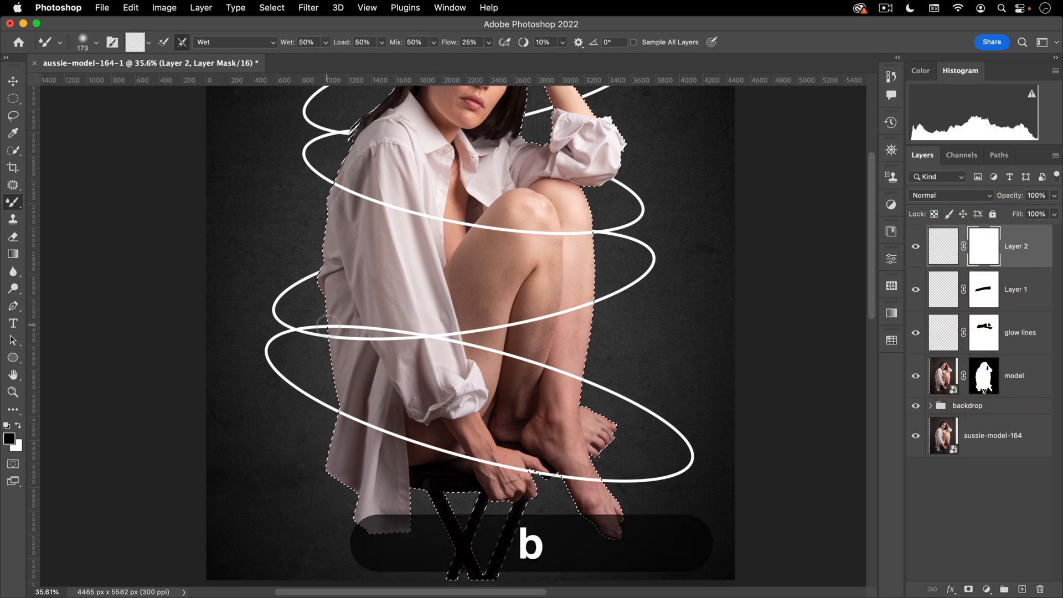
pyautogui.click(351, 323)
pyautogui.press('b')
pyautogui.moveTo(348, 321)
pyautogui.keyDown('ctrl'); pyautogui.keyDown('alt'); pyautogui.mouseDown()
pyautogui.moveTo(375, 314)
pyautogui.moveTo(418, 334)
pyautogui.mouseUp(); pyautogui.keyUp('alt'); pyautogui.keyUp('ctrl')
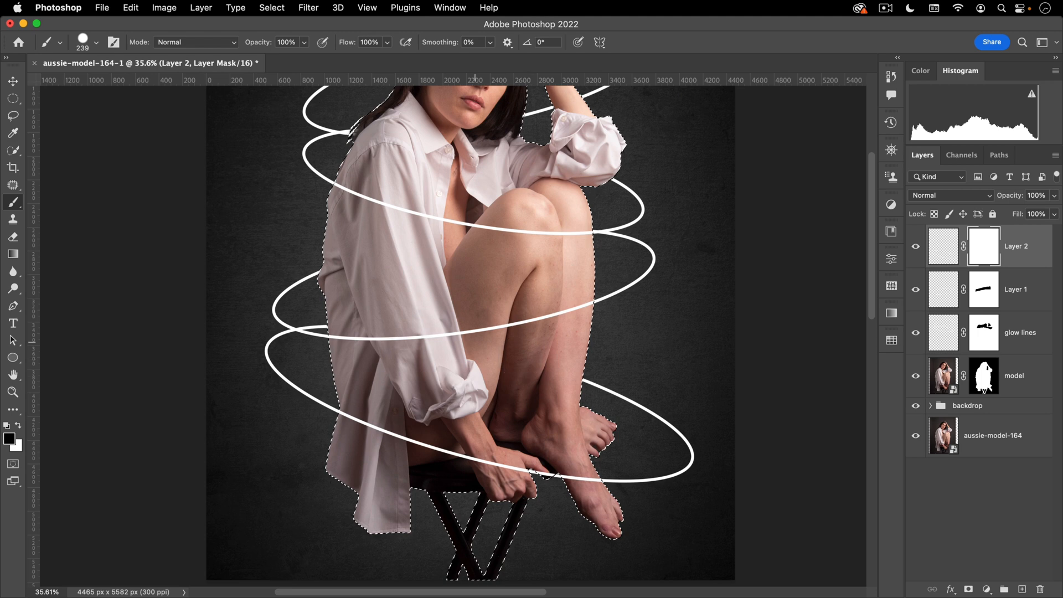
pyautogui.press('super+d')
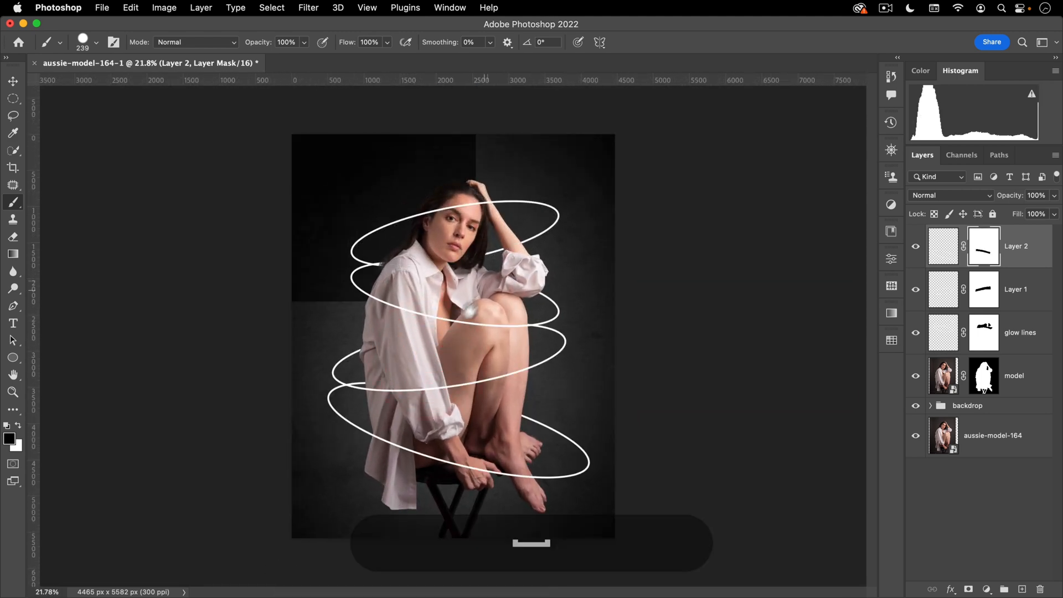
# - Examine the spiral lines and the backdrop at different magnifications, comparing the image with the backdrop group hidden and shown
pyautogui.keyDown('super'); pyautogui.click(470, 294); pyautogui.keyUp('super')
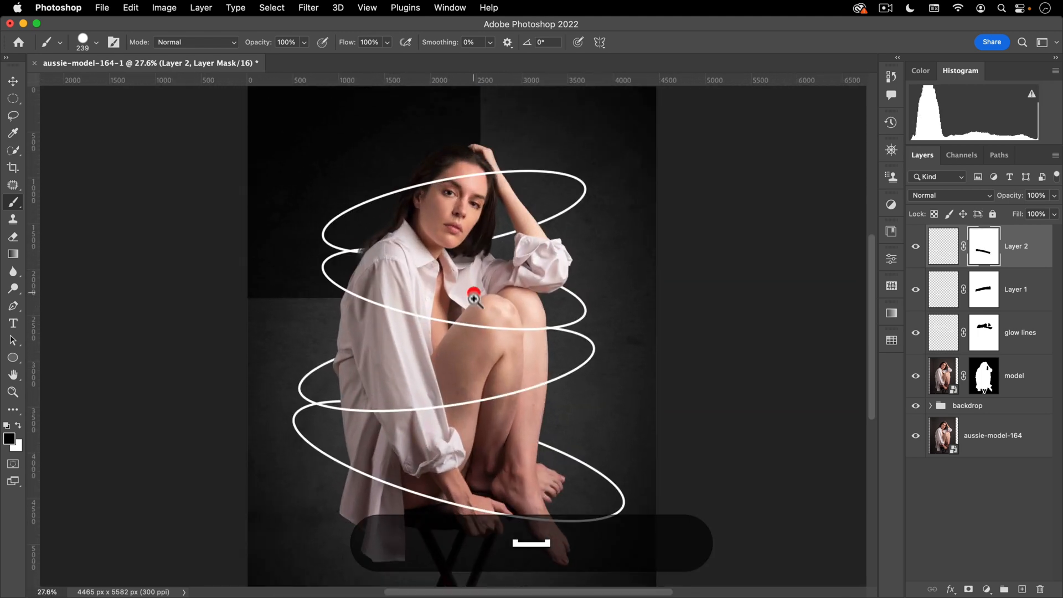
pyautogui.keyDown('super'); pyautogui.click(469, 318); pyautogui.keyUp('super')
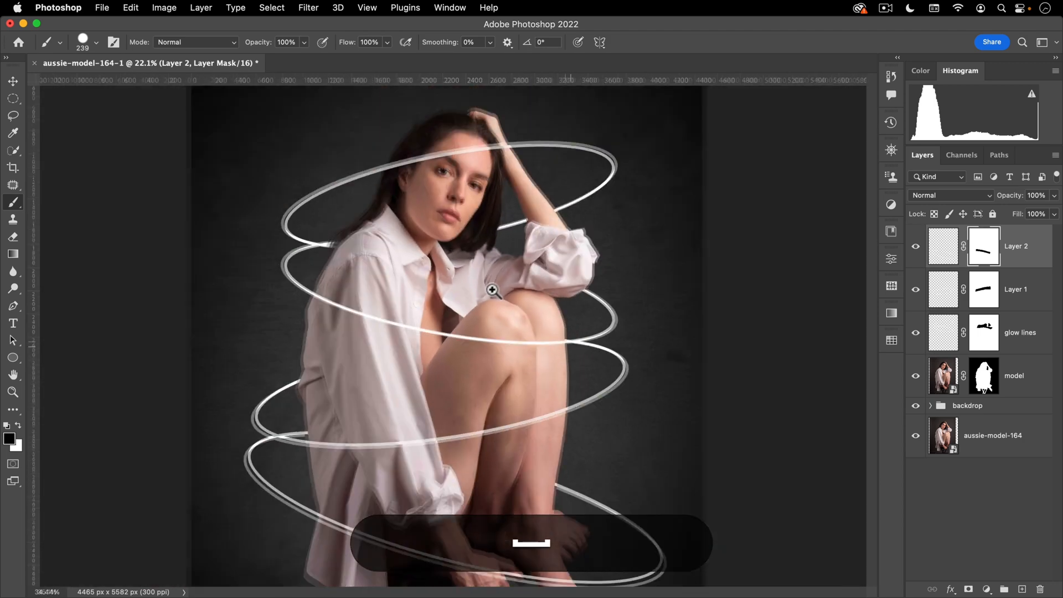
pyautogui.keyDown('super'); pyautogui.click(477, 300); pyautogui.keyUp('super')
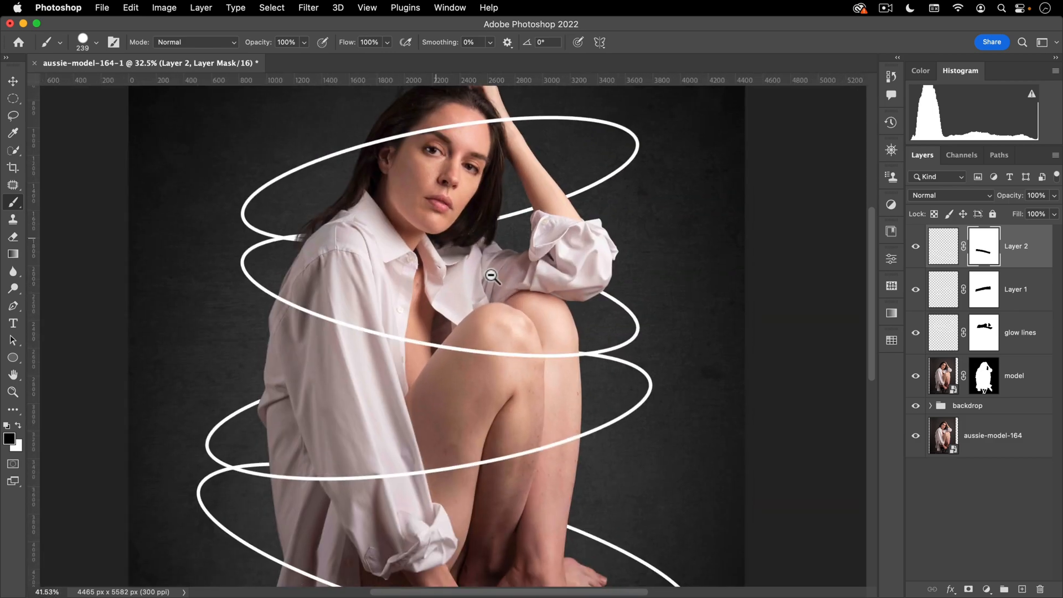
pyautogui.moveTo(488, 276); pyautogui.dragTo(438, 316)
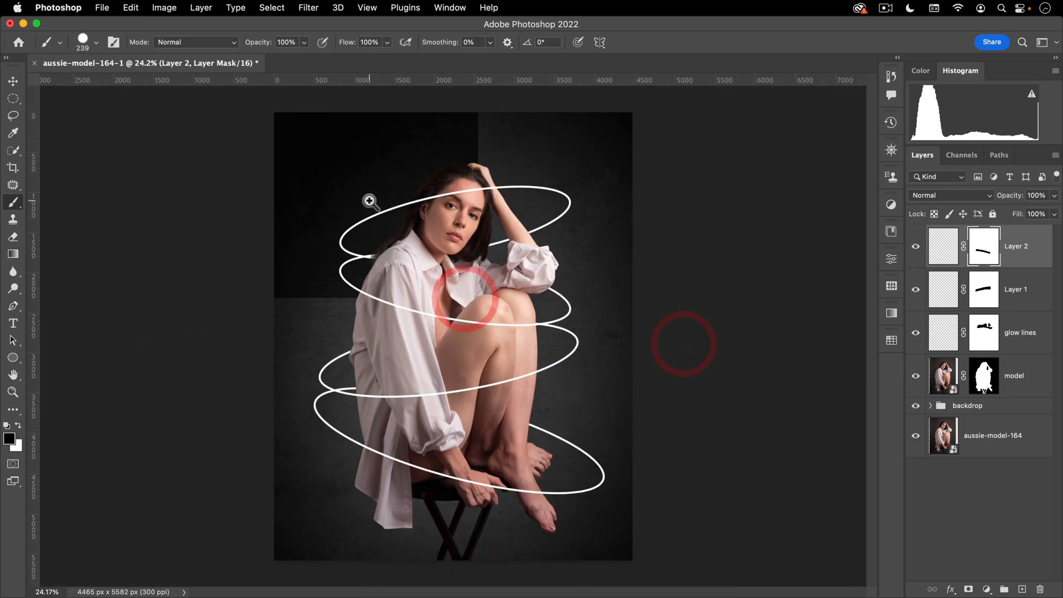
pyautogui.keyDown('super'); pyautogui.click(369, 201); pyautogui.keyUp('super')
pyautogui.click(916, 406)
pyautogui.click(915, 406)
pyautogui.click(915, 406)
pyautogui.click(916, 406)
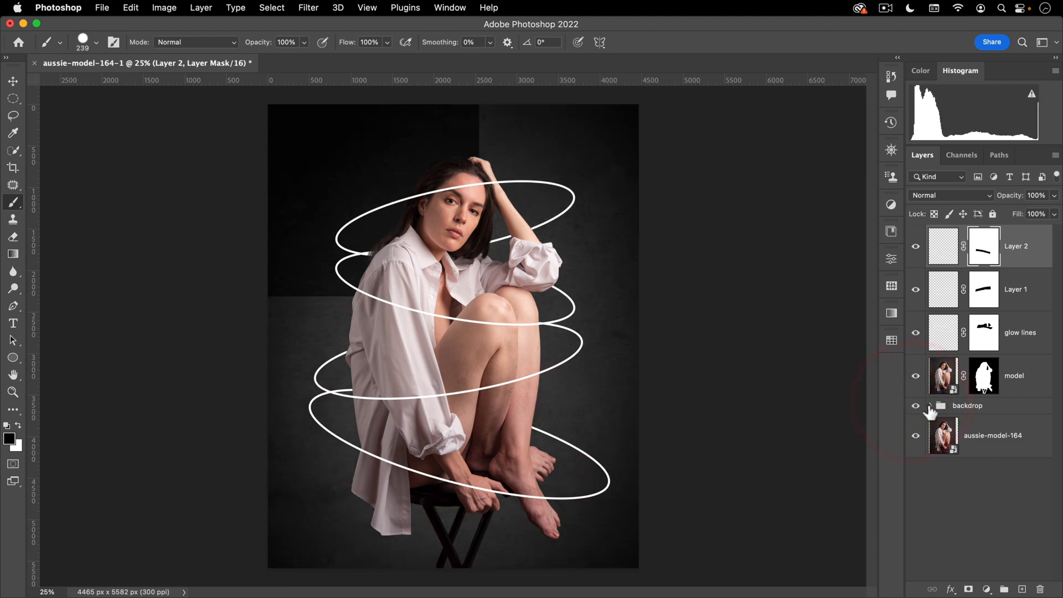
# - Set the feather of the outer edges layer's mask in the backdrop group to about 328 px, and collapse the group
pyautogui.click(930, 406)
pyautogui.scroll(-5, 983, 450)
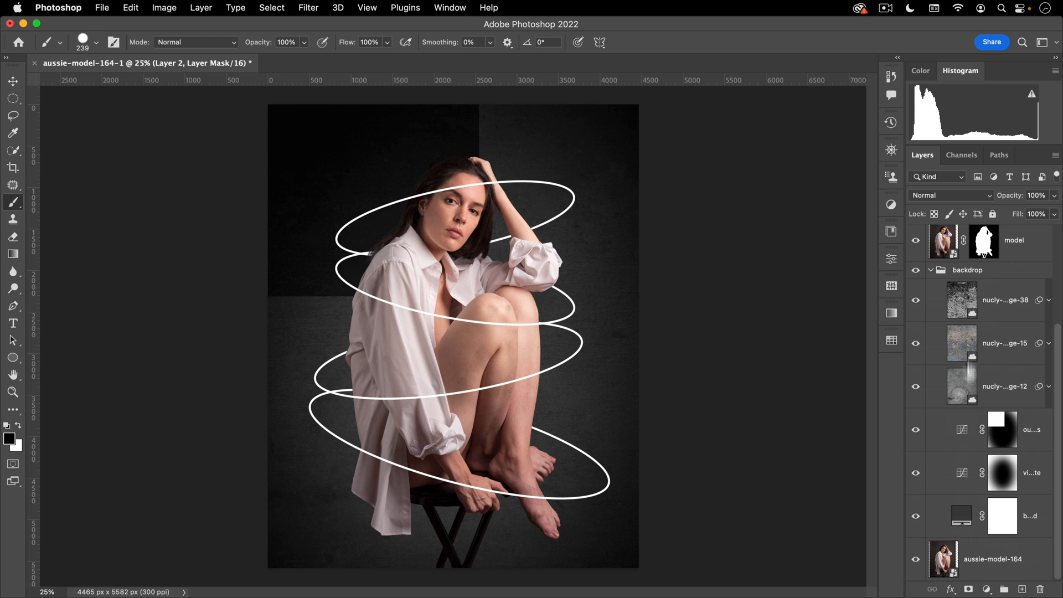
pyautogui.click(998, 438)
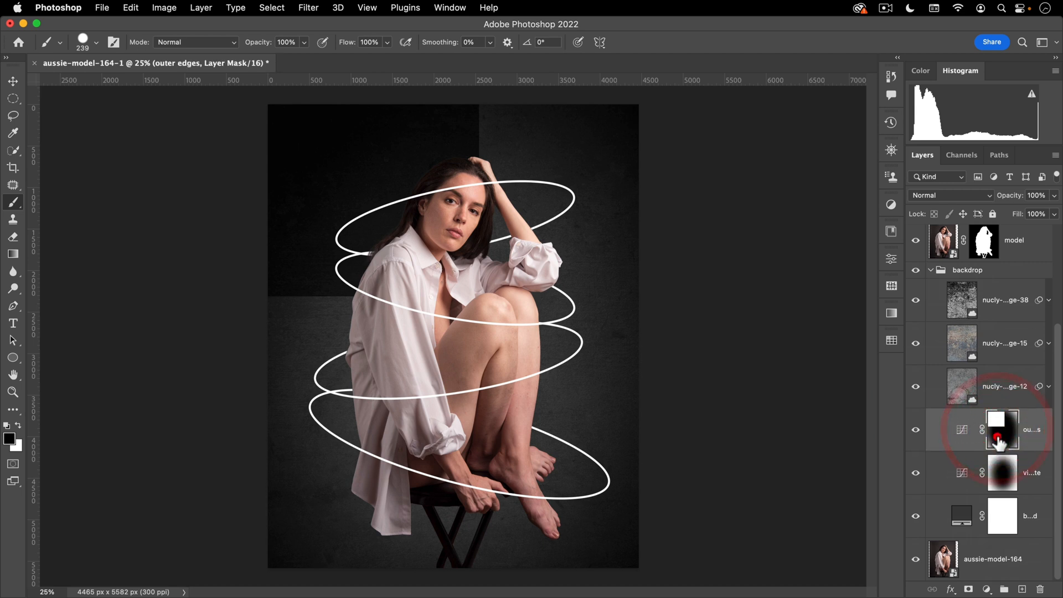
pyautogui.doubleClick(999, 435)
pyautogui.click(842, 390)
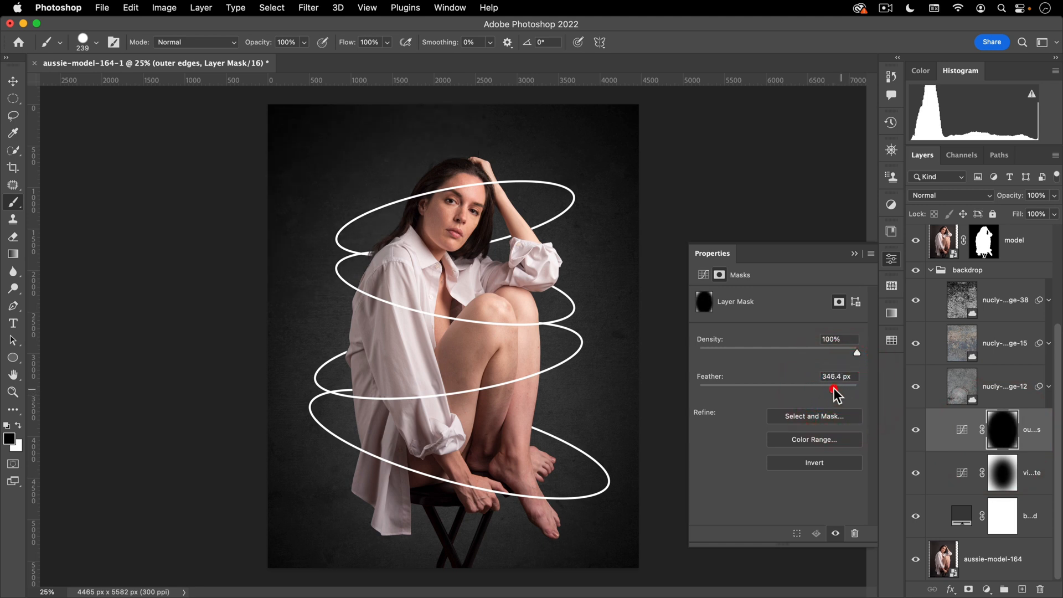
pyautogui.click(833, 389)
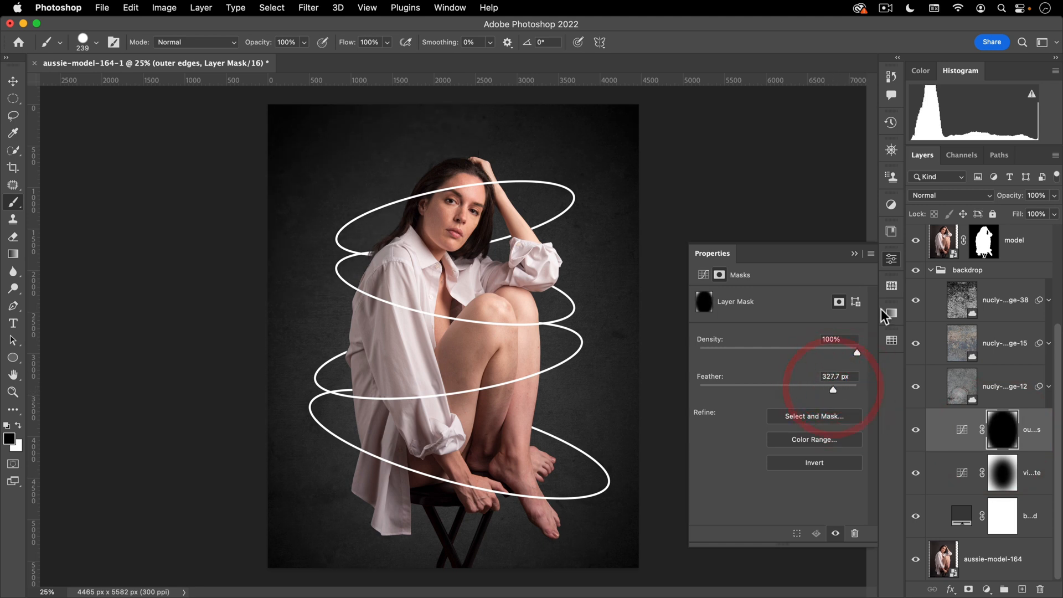
pyautogui.click(888, 263)
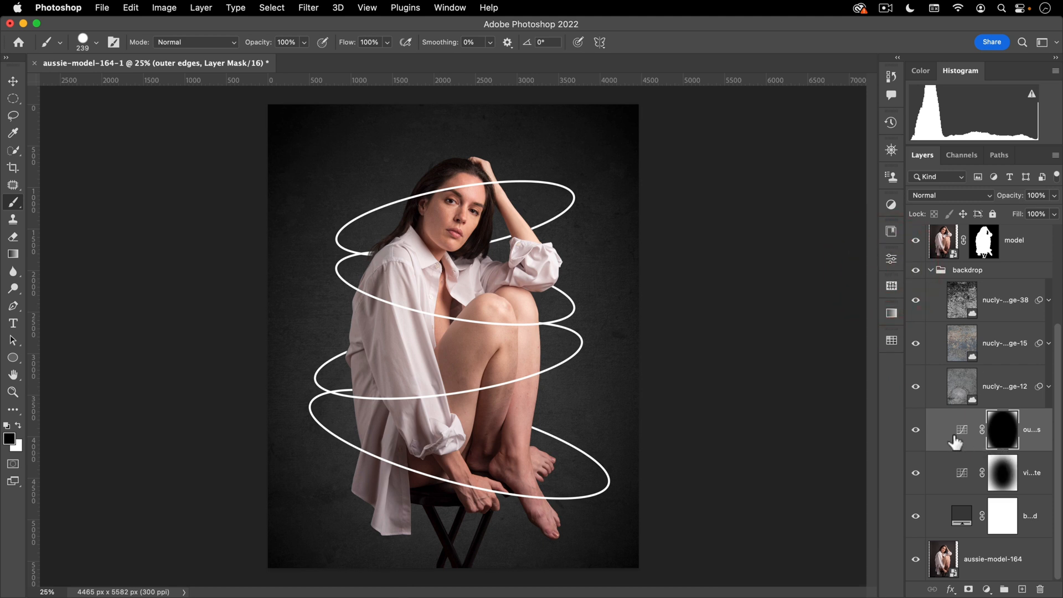
pyautogui.click(984, 272)
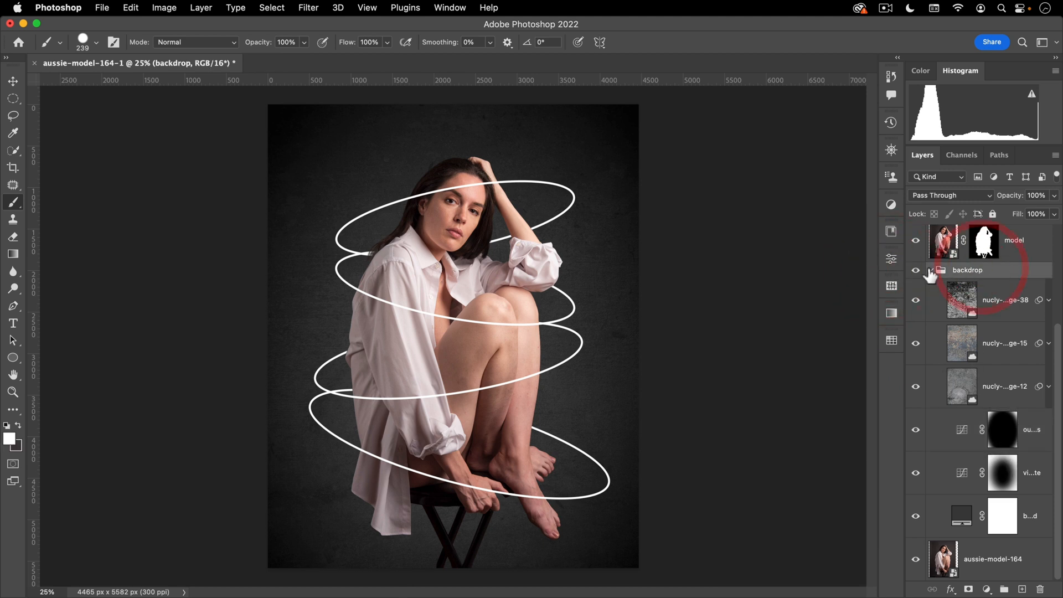
pyautogui.click(931, 270)
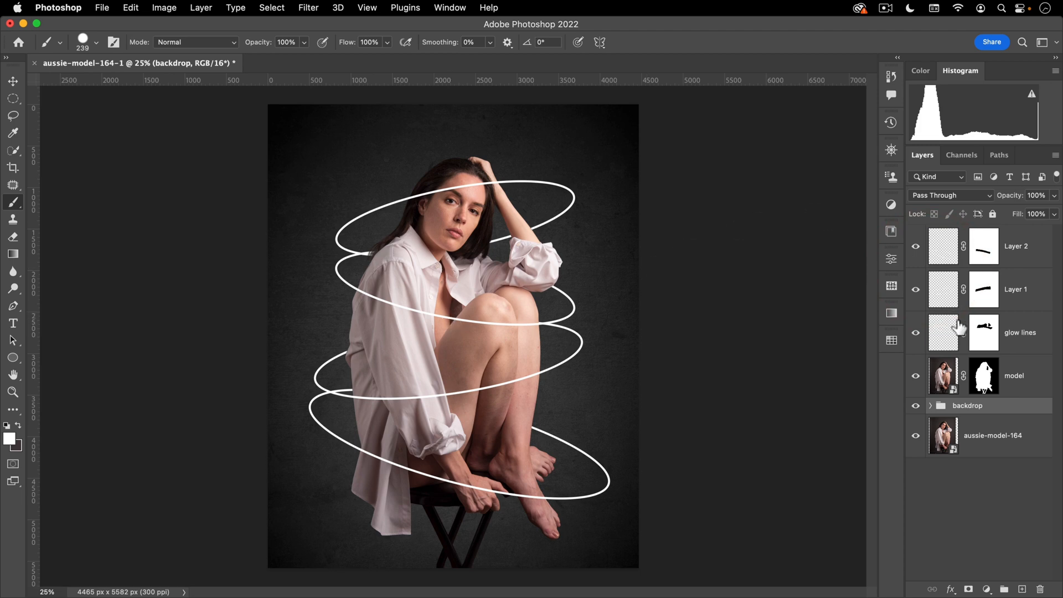
# - Unlink the layer masks from Layer 2, Layer 1 and glow lines
pyautogui.click(943, 247)
pyautogui.moveTo(459, 366); pyautogui.dragTo(480, 363)
pyautogui.moveTo(506, 327)
pyautogui.mouseDown()
pyautogui.moveTo(501, 310)
pyautogui.moveTo(494, 329)
pyautogui.mouseUp()
pyautogui.press('v')
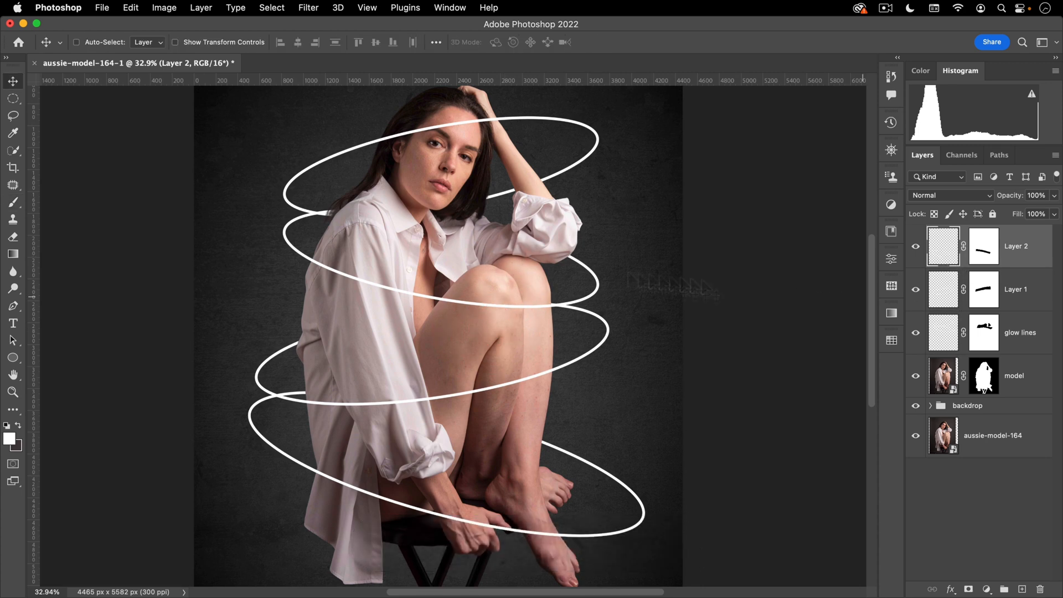
pyautogui.moveTo(285, 188); pyautogui.dragTo(308, 178)
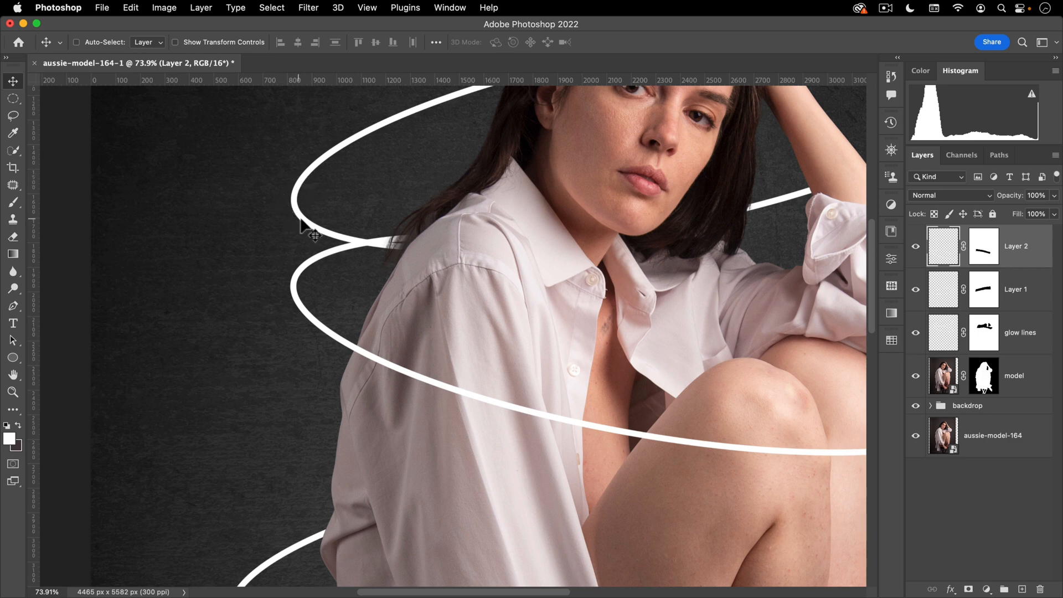
pyautogui.moveTo(350, 195); pyautogui.dragTo(326, 208)
pyautogui.moveTo(427, 209); pyautogui.dragTo(437, 271)
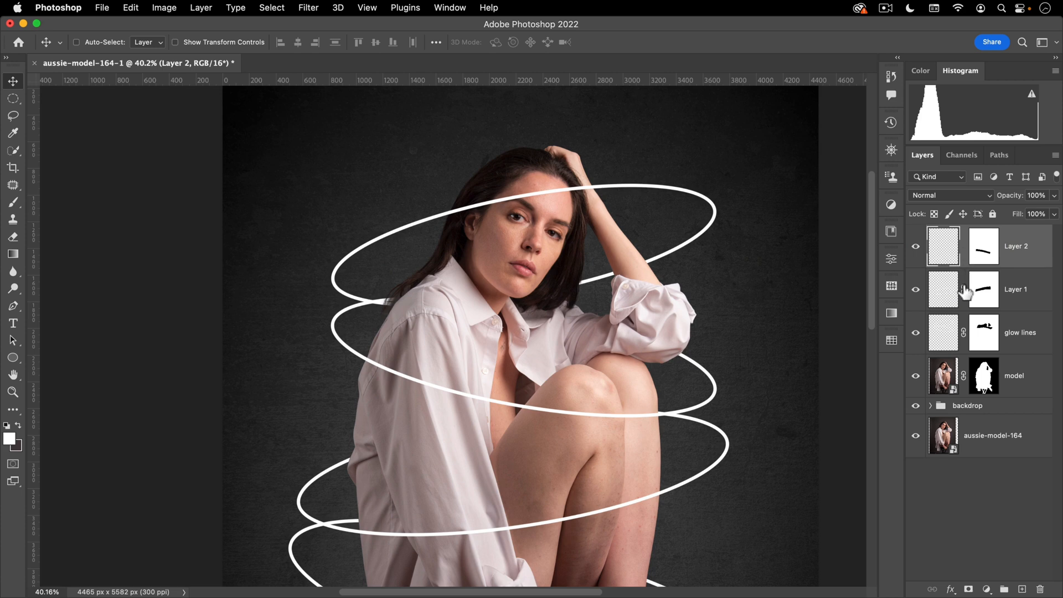
pyautogui.click(964, 330)
# - Load Layer 2's ellipse as a selection, thicken its outer bends with a slightly offset copy on the same layer, and deselect
pyautogui.press('super')
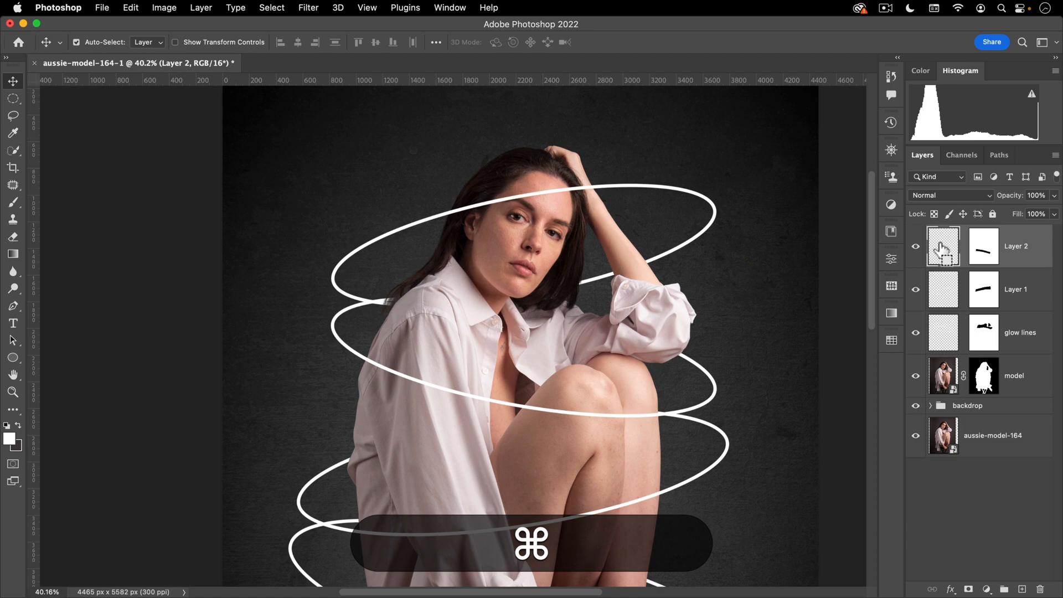
pyautogui.keyDown('super'); pyautogui.doubleClick(943, 247); pyautogui.keyUp('super')
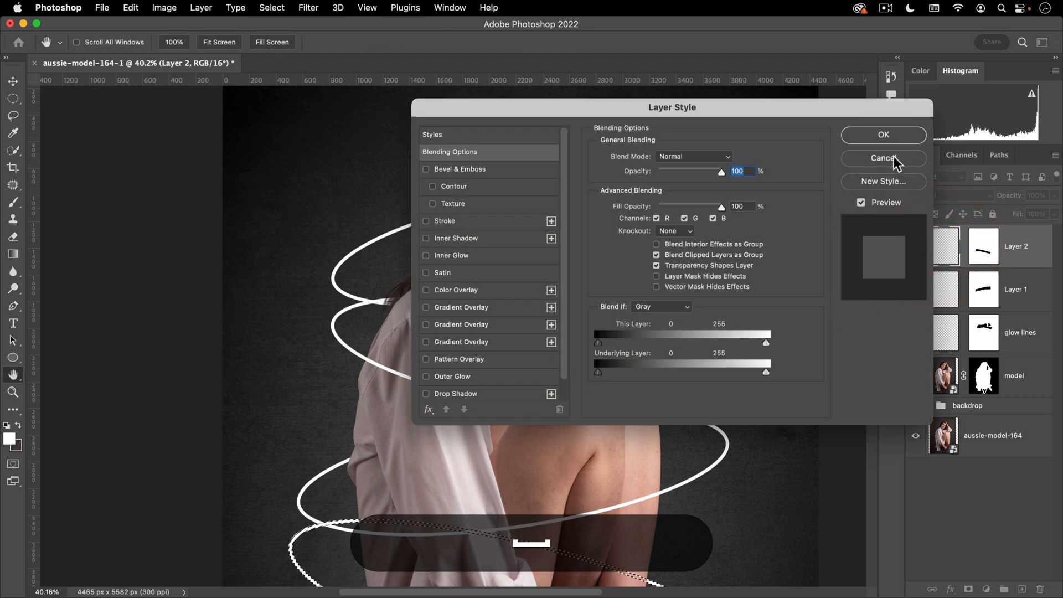
pyautogui.click(892, 158)
pyautogui.keyDown('super'); pyautogui.click(553, 217); pyautogui.keyUp('super')
pyautogui.moveTo(368, 299); pyautogui.dragTo(404, 285)
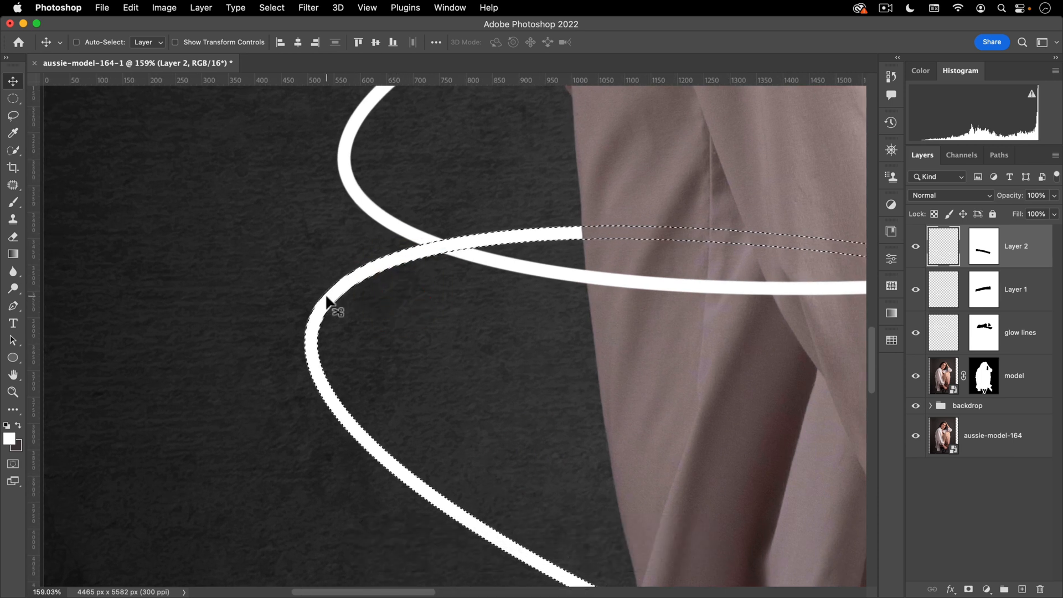
pyautogui.moveTo(327, 301); pyautogui.dragTo(307, 295)
pyautogui.moveTo(464, 310); pyautogui.dragTo(406, 324)
pyautogui.moveTo(711, 344); pyautogui.dragTo(417, 304)
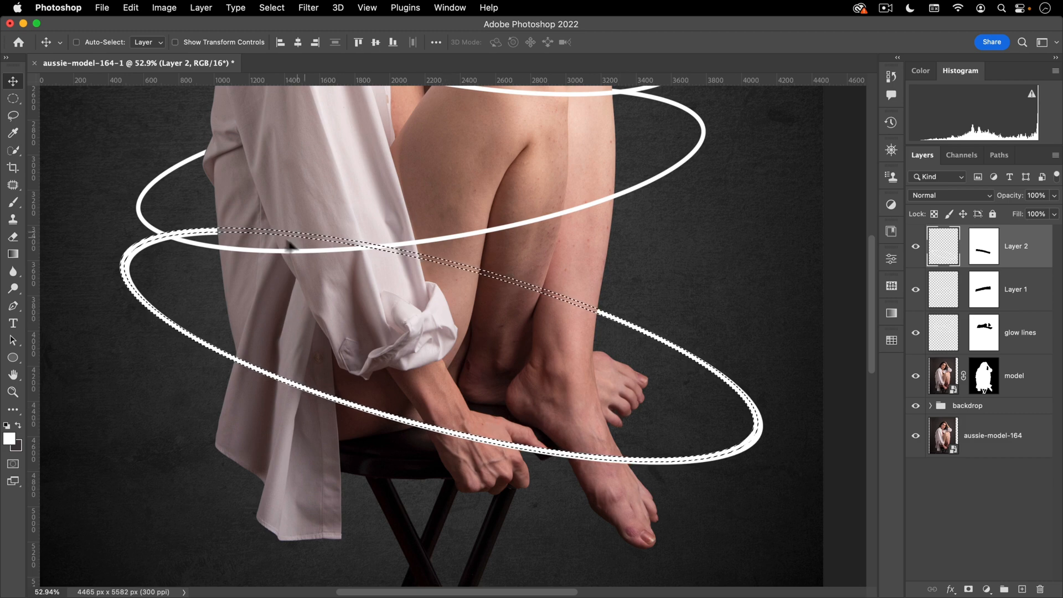
pyautogui.moveTo(282, 176); pyautogui.dragTo(364, 218)
pyautogui.press('super+d')
# - Select Layer 1's ellipse from its pixels, thicken its outer bends with a slightly offset copy on the same layer, and deselect
pyautogui.moveTo(413, 196); pyautogui.dragTo(393, 244)
pyautogui.click(944, 289)
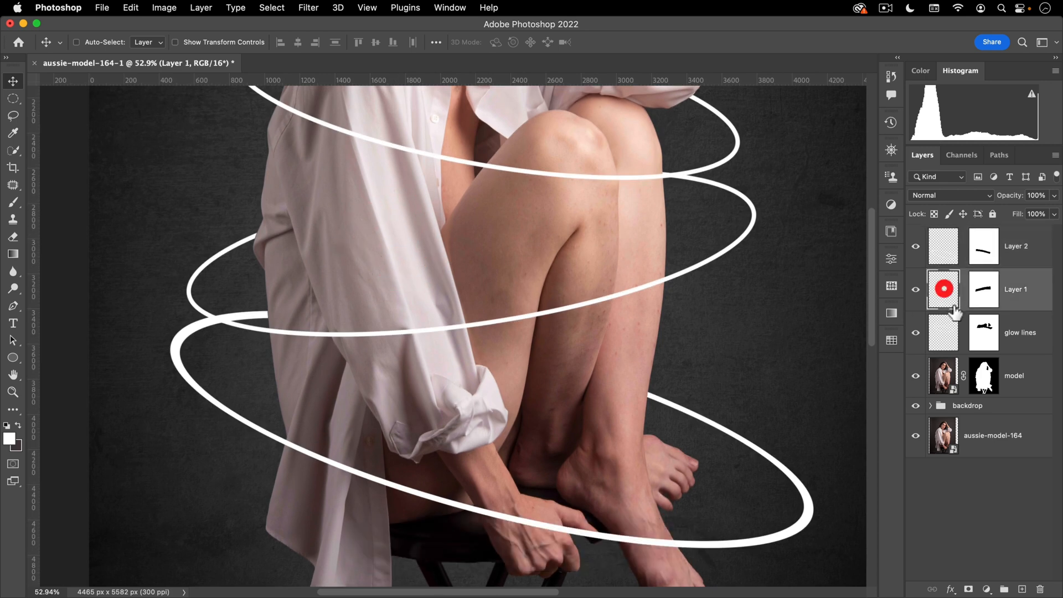
pyautogui.keyDown('super'); pyautogui.click(944, 288); pyautogui.keyUp('super')
pyautogui.moveTo(158, 286); pyautogui.dragTo(247, 249)
pyautogui.moveTo(281, 337); pyautogui.dragTo(299, 356)
pyautogui.press('super+z')
pyautogui.moveTo(299, 356); pyautogui.dragTo(277, 359)
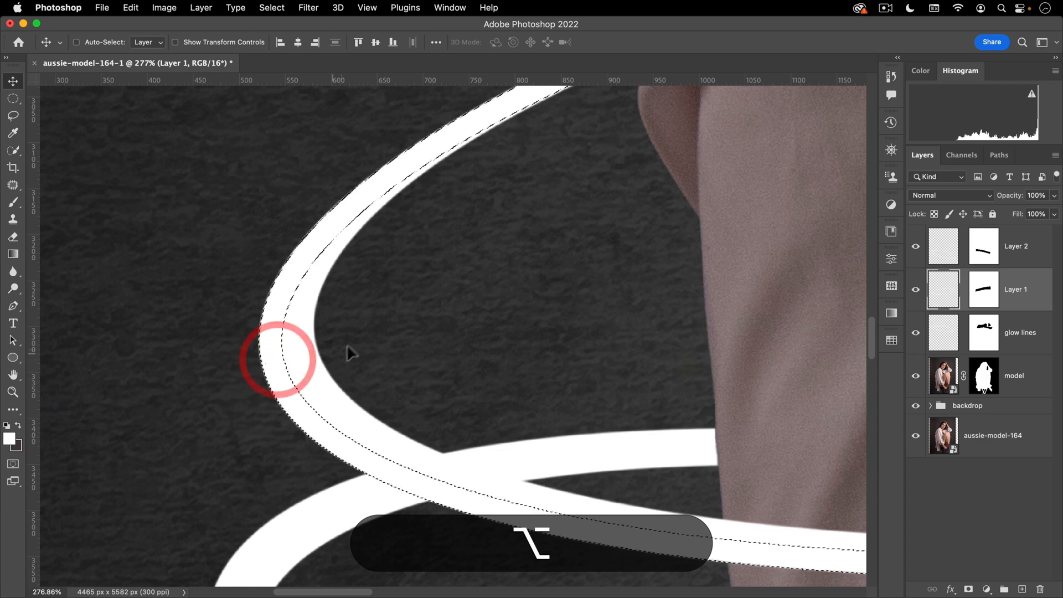
pyautogui.press('super+d')
# - Load the glow lines layer's two ellipses as a selection, thicken their bends with a slightly offset copy, and deselect
pyautogui.moveTo(487, 377); pyautogui.dragTo(393, 375)
pyautogui.moveTo(485, 310); pyautogui.dragTo(541, 291)
pyautogui.moveTo(685, 319); pyautogui.dragTo(732, 296)
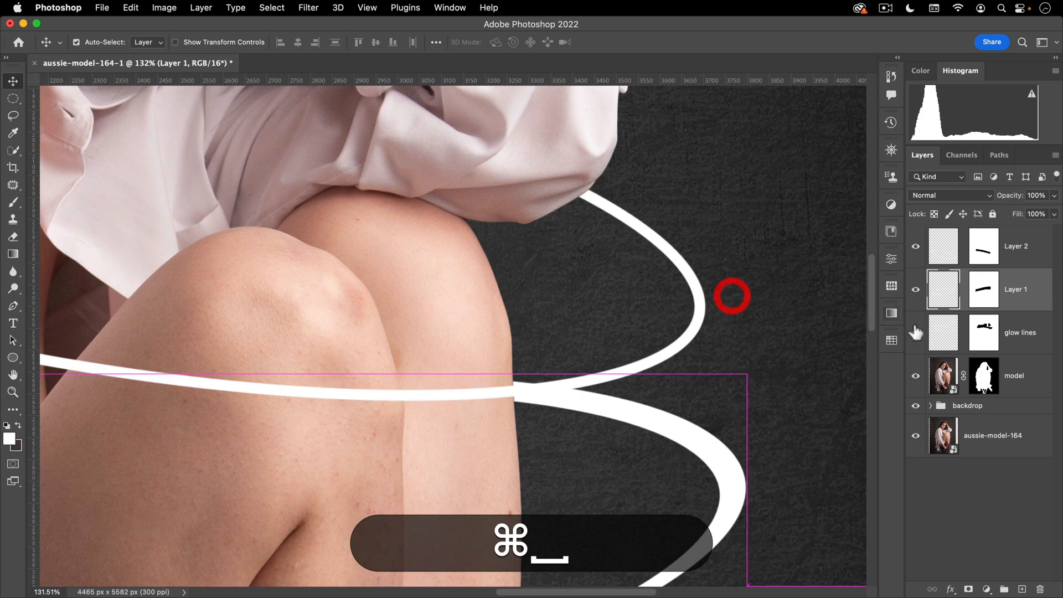
pyautogui.click(943, 331)
pyautogui.keyDown('alt'); pyautogui.click(576, 314); pyautogui.keyUp('alt')
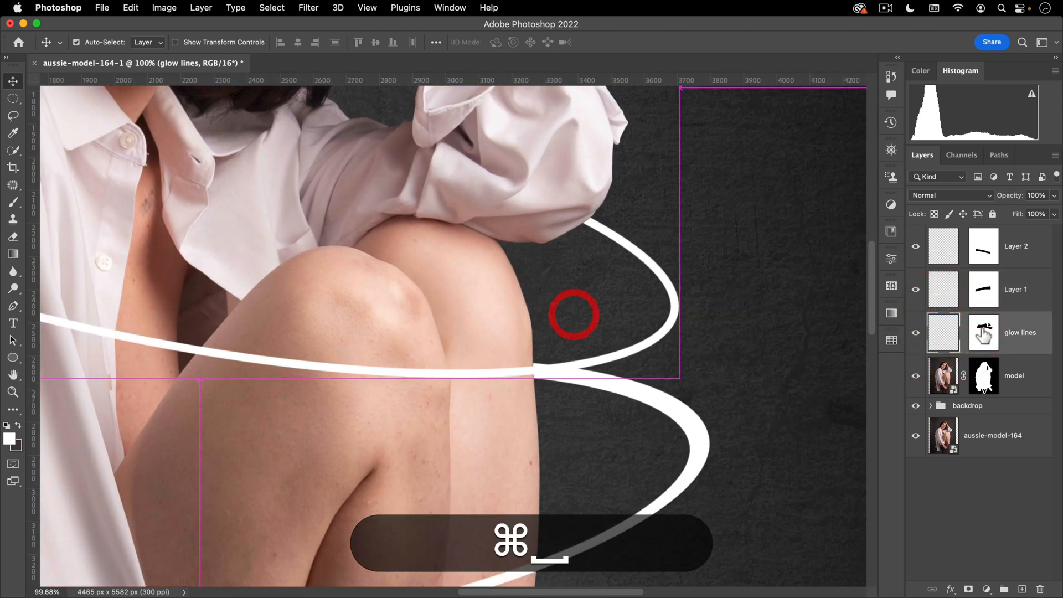
pyautogui.keyDown('super'); pyautogui.click(944, 330); pyautogui.keyUp('super')
pyautogui.moveTo(670, 322); pyautogui.dragTo(675, 325)
pyautogui.press('super+z')
pyautogui.moveTo(476, 288); pyautogui.dragTo(566, 379)
pyautogui.press('super+d')
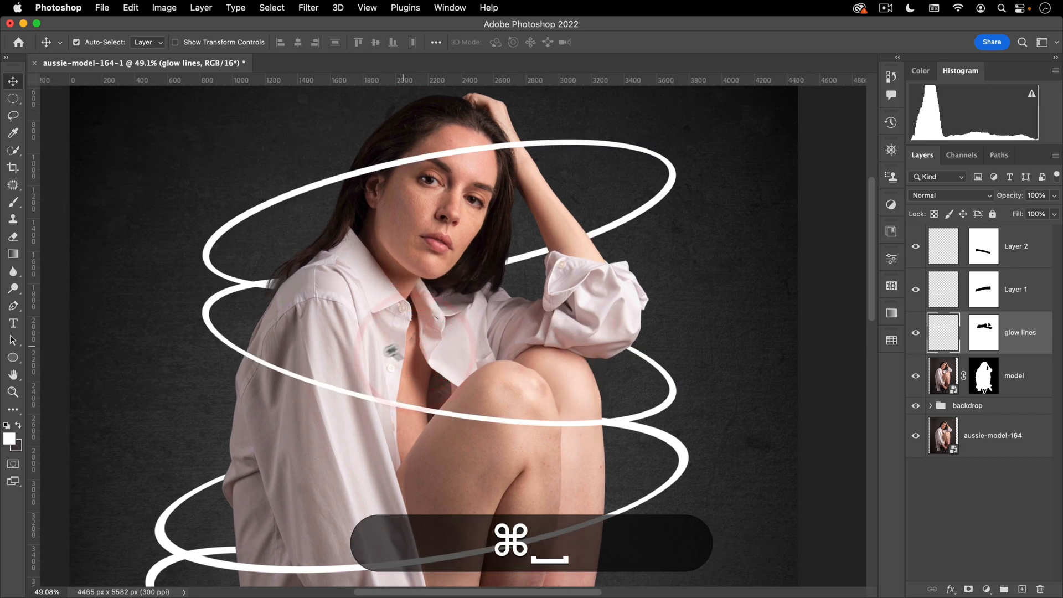
# - Convert Layer 2, Layer 1 and the glow lines layer into one Smart Object and rename it glow lines
pyautogui.moveTo(403, 347); pyautogui.dragTo(366, 370)
pyautogui.moveTo(505, 366); pyautogui.dragTo(503, 311)
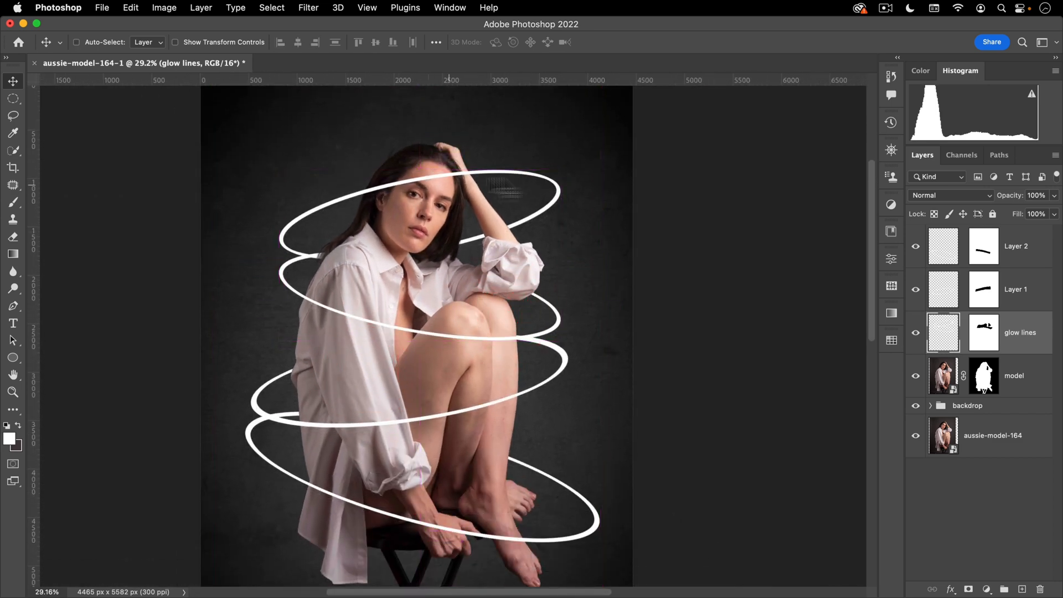
pyautogui.moveTo(483, 432); pyautogui.dragTo(447, 398)
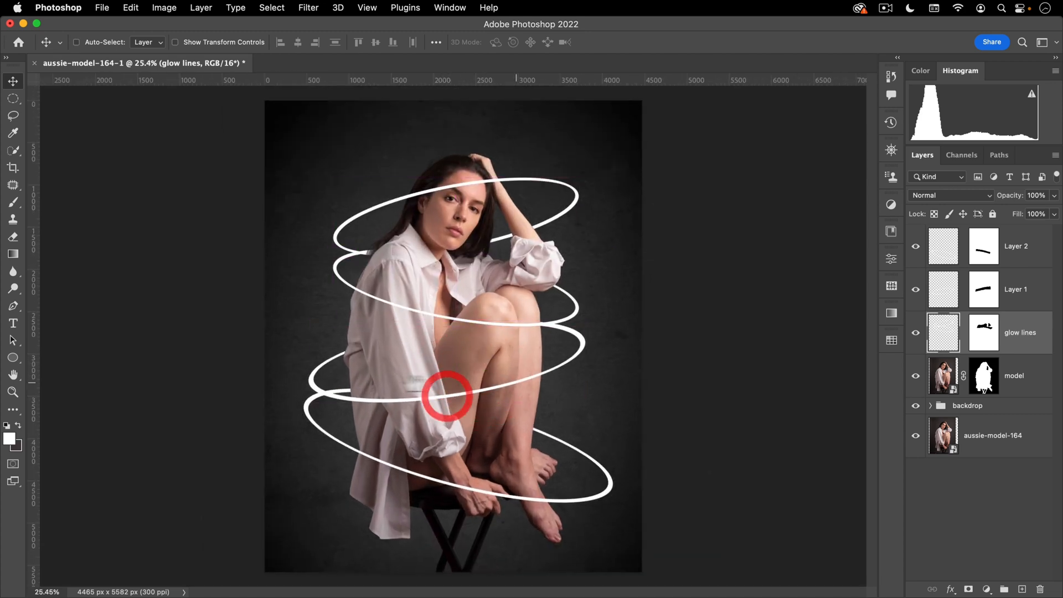
pyautogui.click(399, 386)
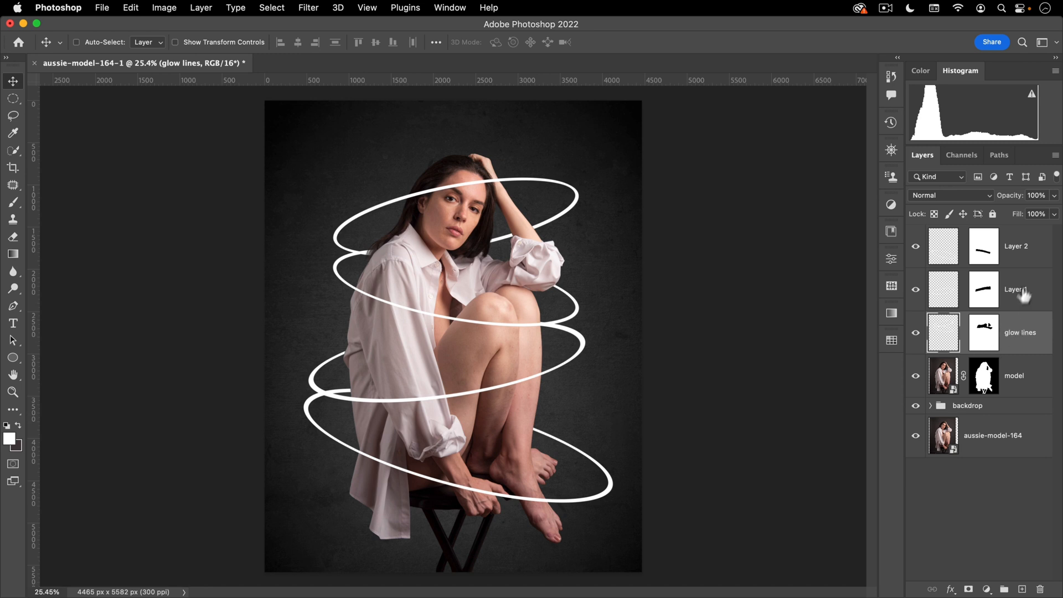
pyautogui.keyDown('shift'); pyautogui.click(1021, 247); pyautogui.keyUp('shift')
pyautogui.rightClick(1022, 247)
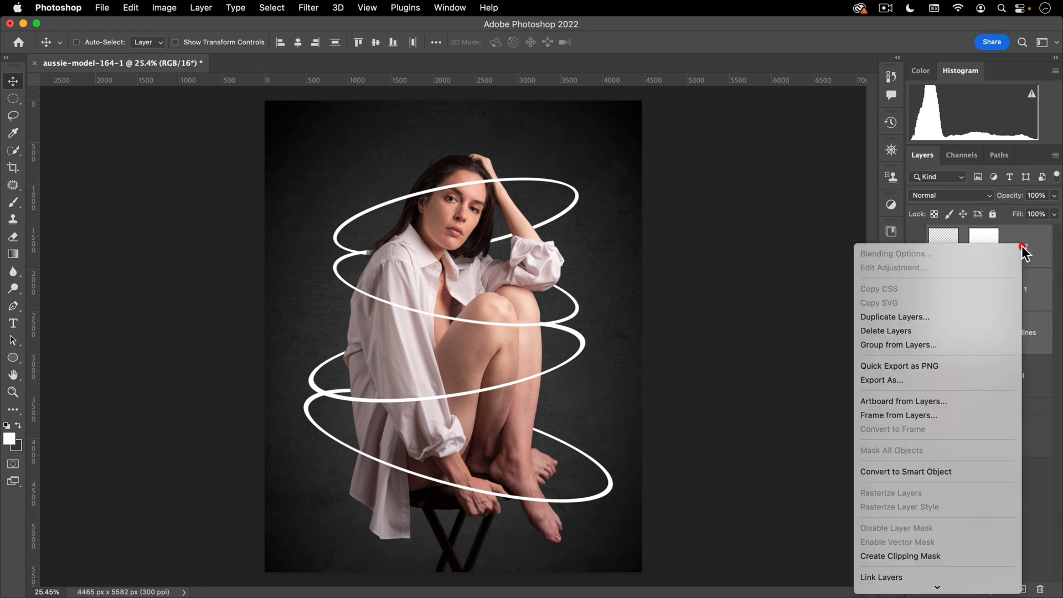
pyautogui.click(888, 471)
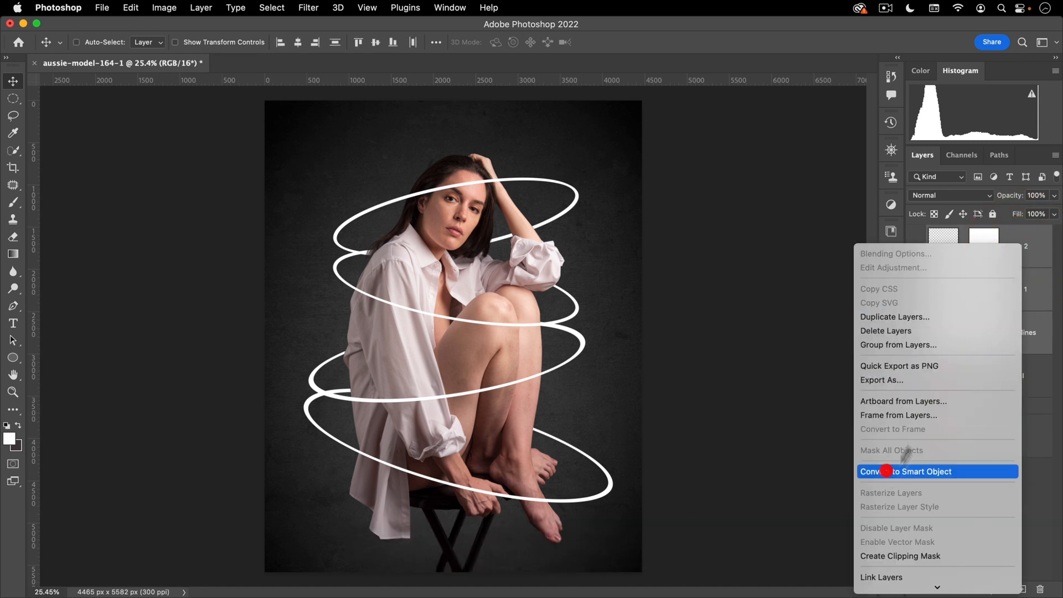
pyautogui.doubleClick(975, 245)
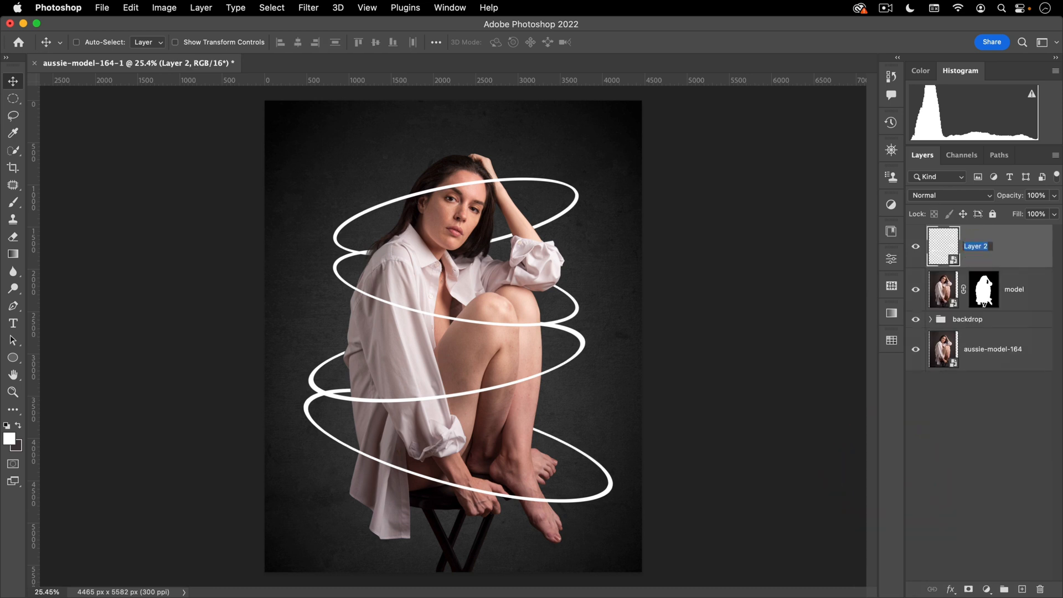
pyautogui.write('glow lines')
pyautogui.press('Return')
pyautogui.press('v')
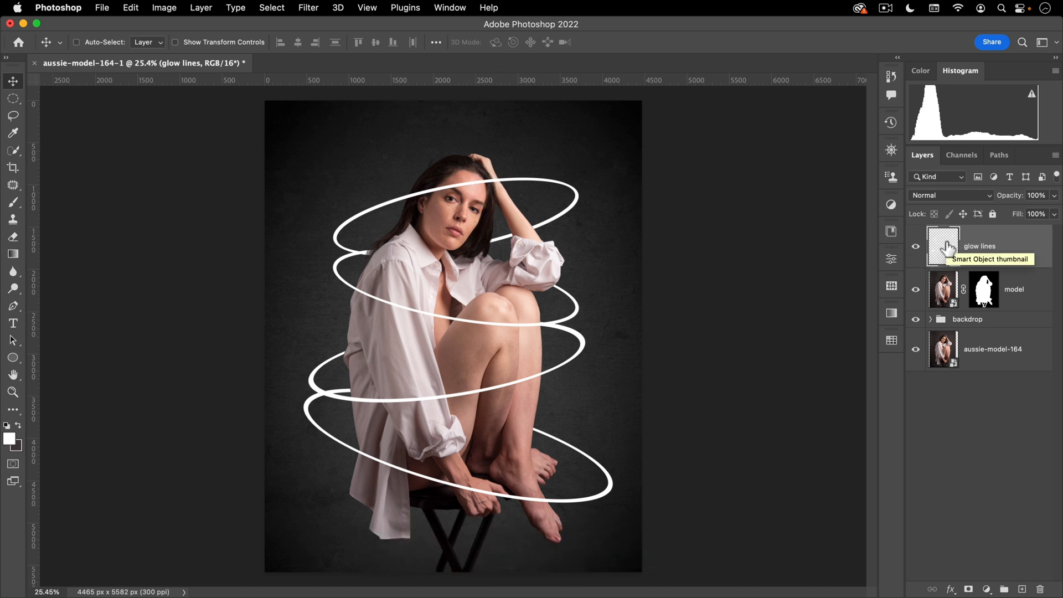
# - Add a Drop Shadow layer style to the glow lines Smart Object, moving its settings dialog off more of the artwork
pyautogui.click(949, 591)
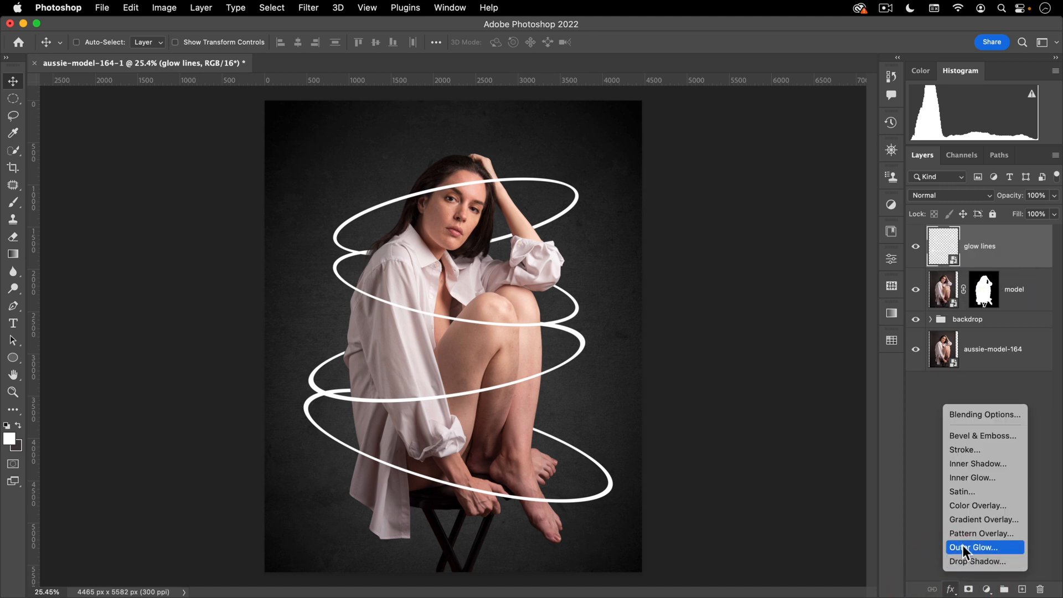
pyautogui.click(967, 562)
pyautogui.moveTo(629, 109); pyautogui.dragTo(725, 93)
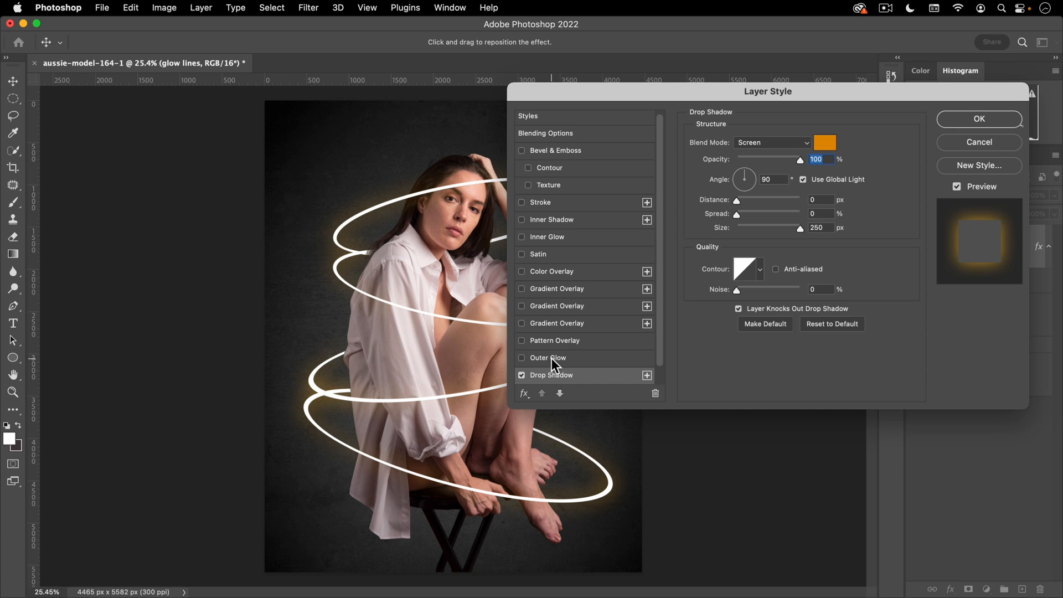
# - Reset the effects list of the glow lines layer to the default list
pyautogui.click(529, 393)
pyautogui.click(528, 392)
pyautogui.click(542, 389)
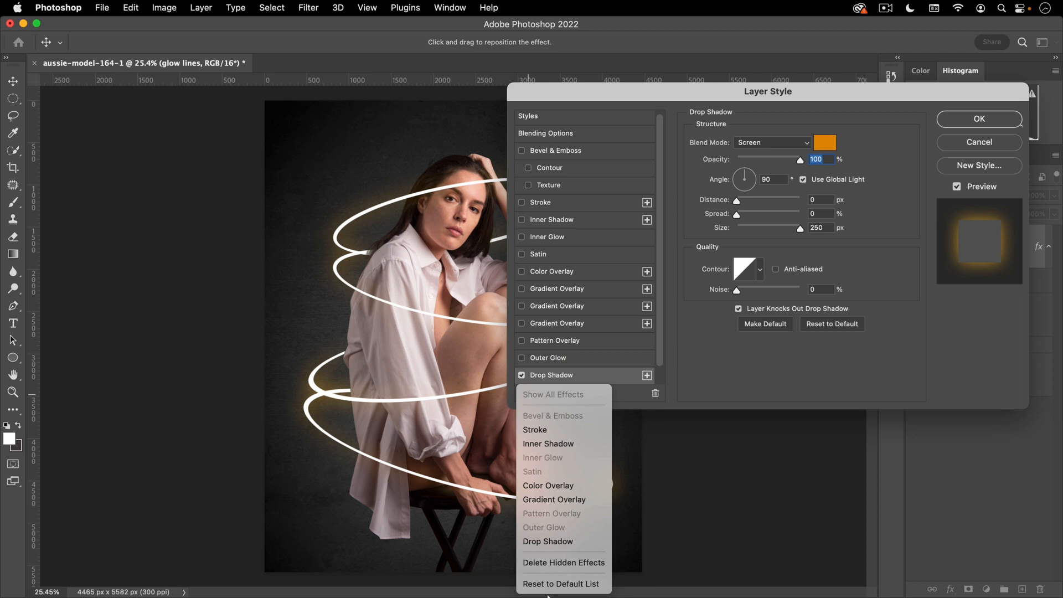
pyautogui.click(548, 587)
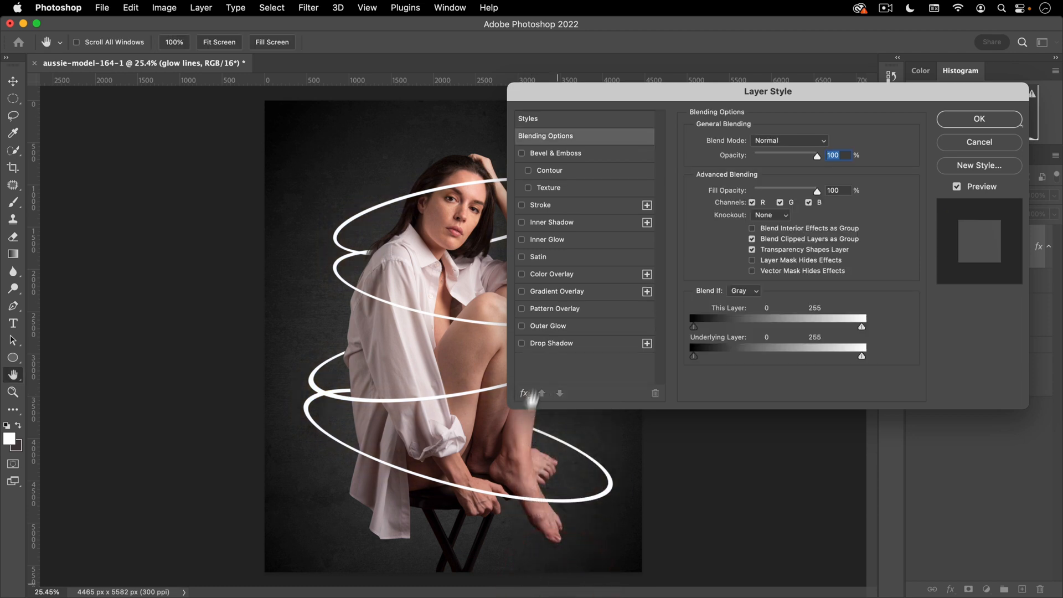
# - Enable a Drop Shadow with its default settings restored, using the Screen blend mode and 100% opacity
pyautogui.click(581, 343)
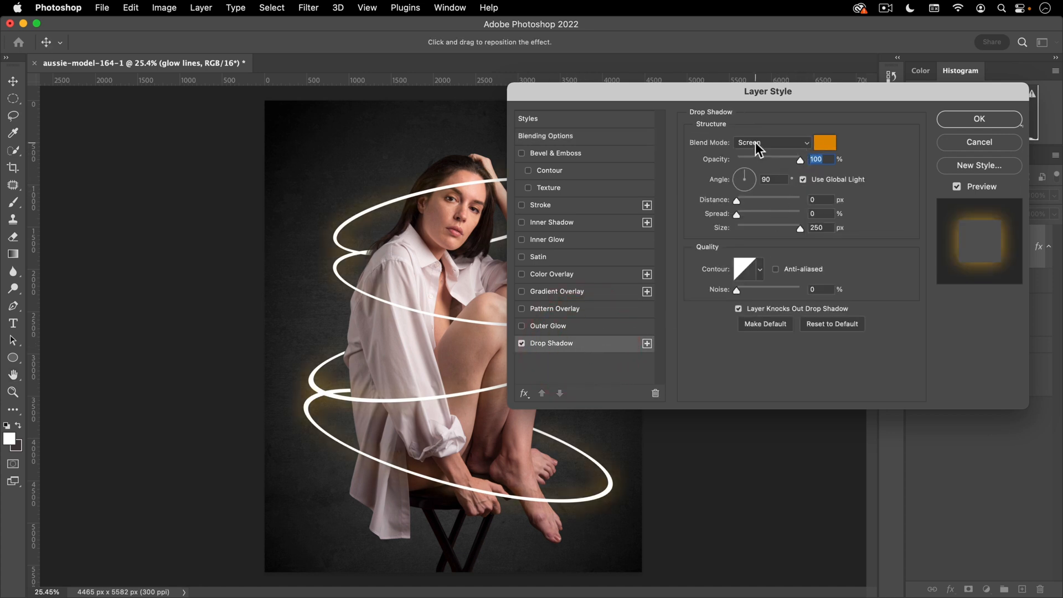
pyautogui.click(824, 325)
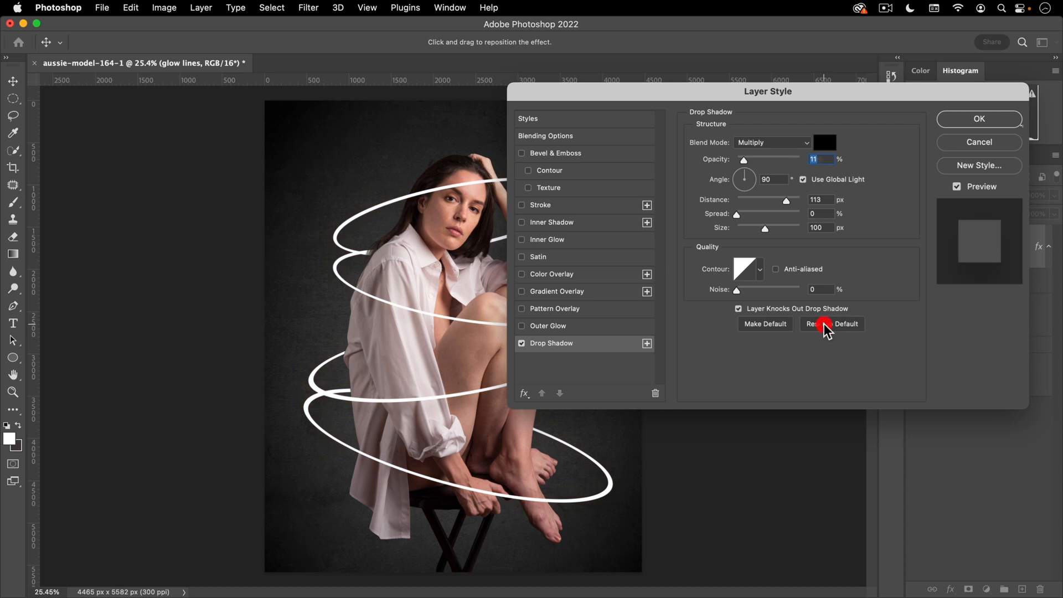
pyautogui.click(764, 145)
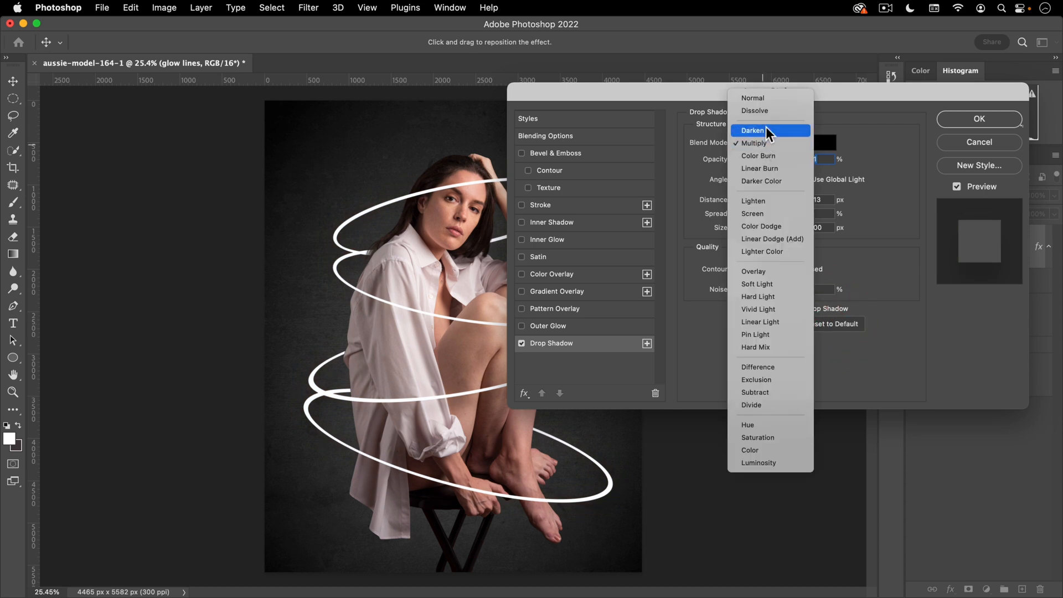
pyautogui.click(760, 214)
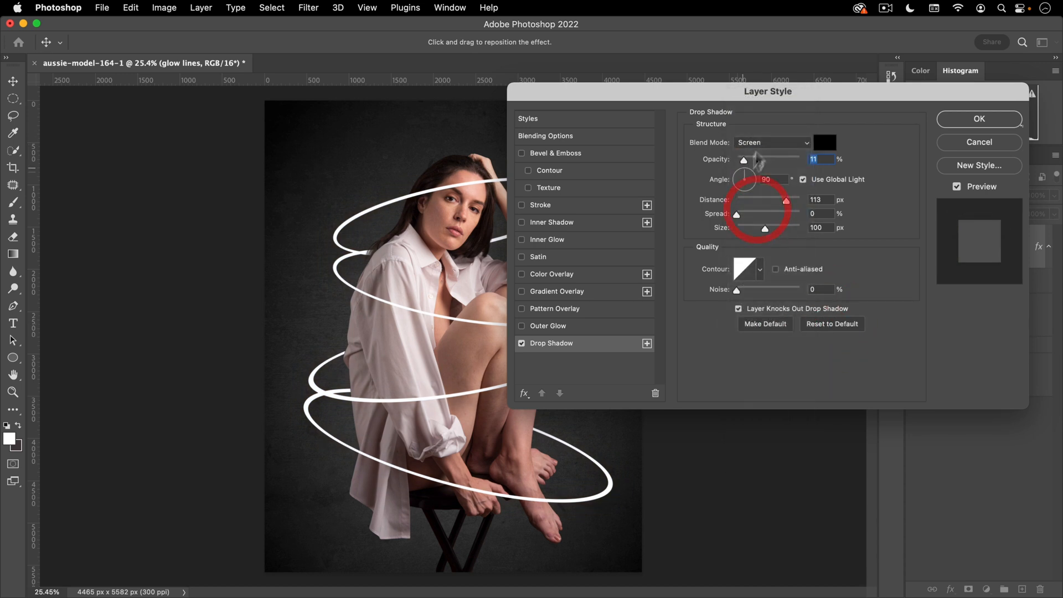
pyautogui.moveTo(751, 164); pyautogui.dragTo(814, 161)
# - Colour the drop shadow cyan 00f0ff, with a distance of 0 px and a size of 250 px
pyautogui.click(829, 143)
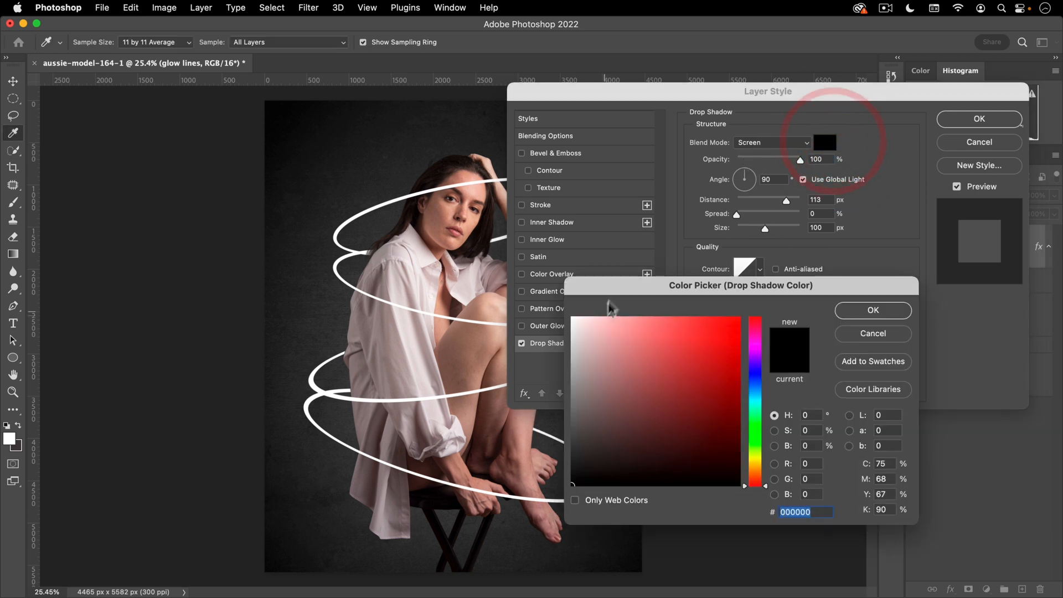
pyautogui.moveTo(625, 286); pyautogui.dragTo(622, 208)
pyautogui.moveTo(752, 339)
pyautogui.mouseDown()
pyautogui.moveTo(751, 315)
pyautogui.moveTo(753, 327)
pyautogui.moveTo(742, 318)
pyautogui.moveTo(795, 206)
pyautogui.moveTo(790, 229)
pyautogui.mouseUp()
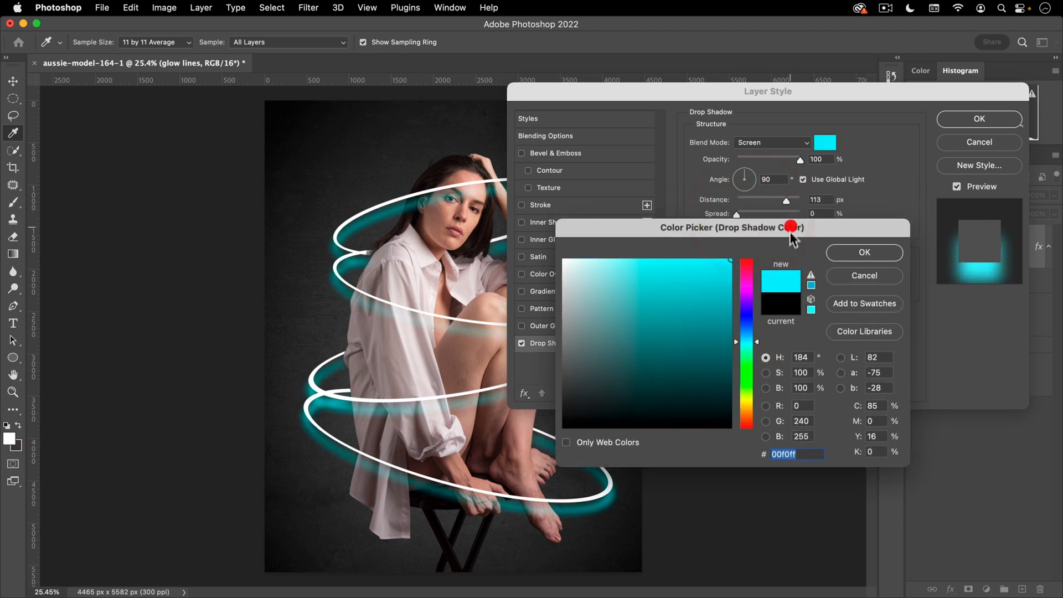
pyautogui.click(853, 245)
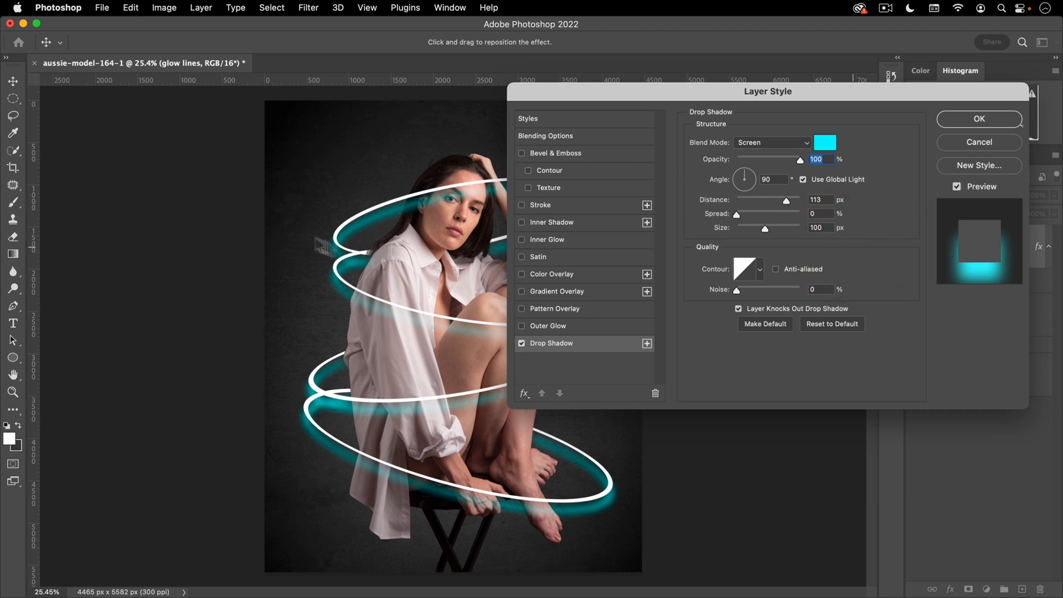
pyautogui.moveTo(752, 200); pyautogui.dragTo(612, 191)
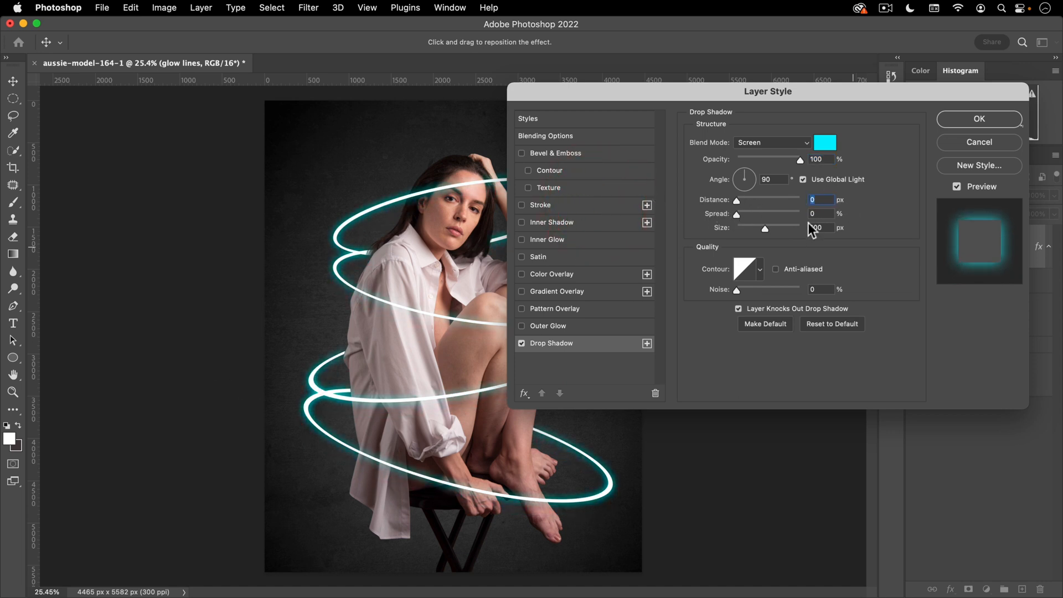
pyautogui.moveTo(766, 230); pyautogui.dragTo(819, 237)
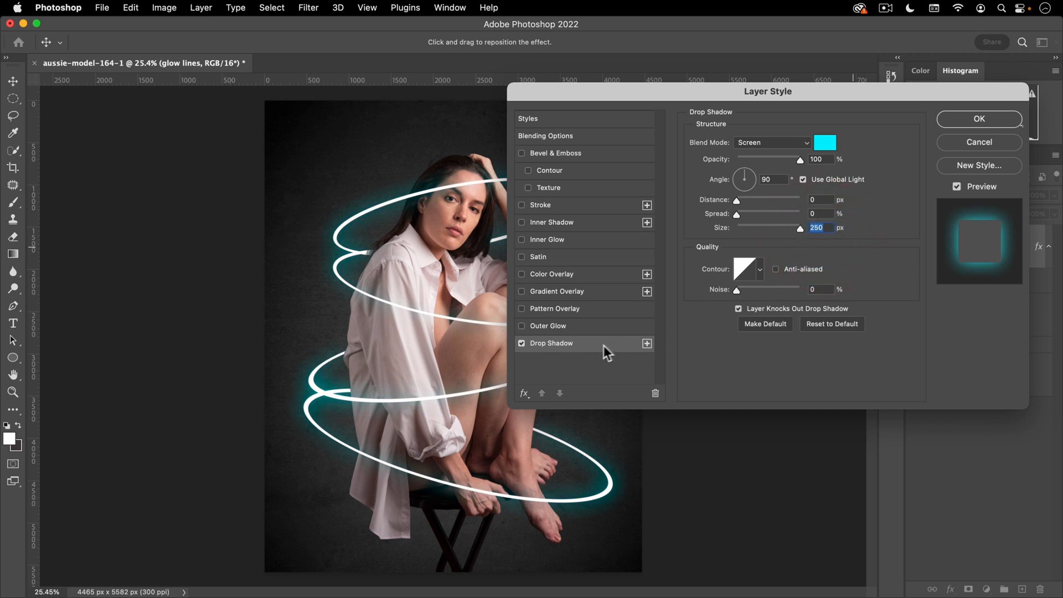
# - Add a second drop shadow to the glow lines and set its size to 120 px
pyautogui.click(647, 343)
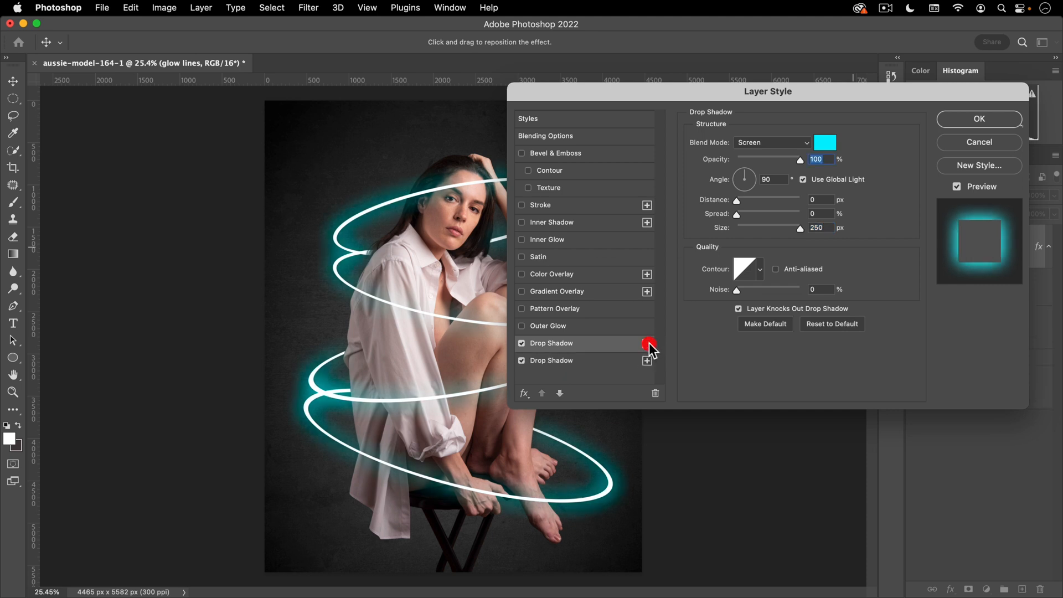
pyautogui.doubleClick(822, 227)
pyautogui.write('120')
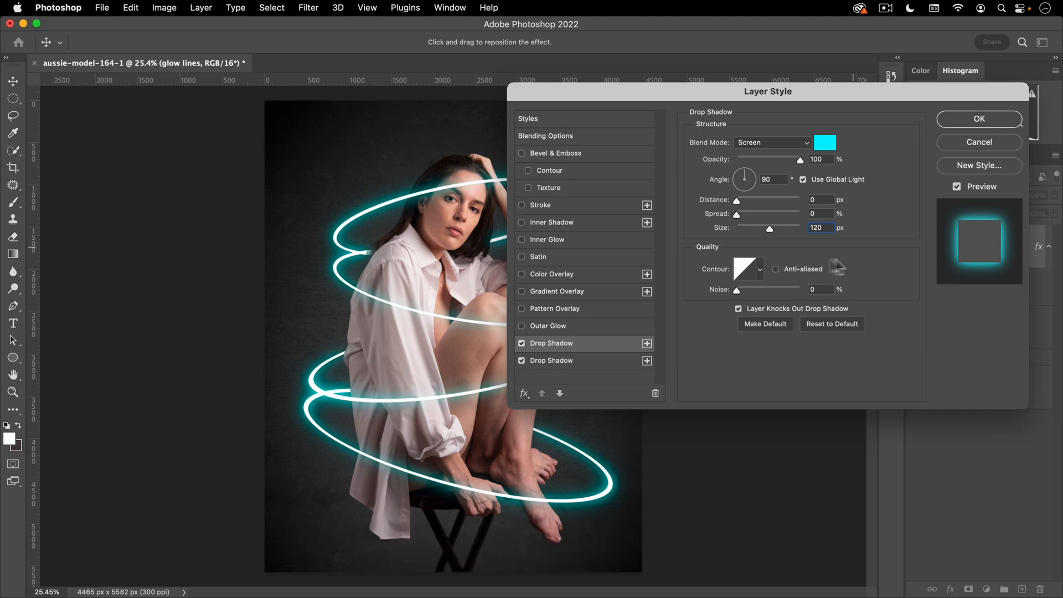
pyautogui.click(880, 262)
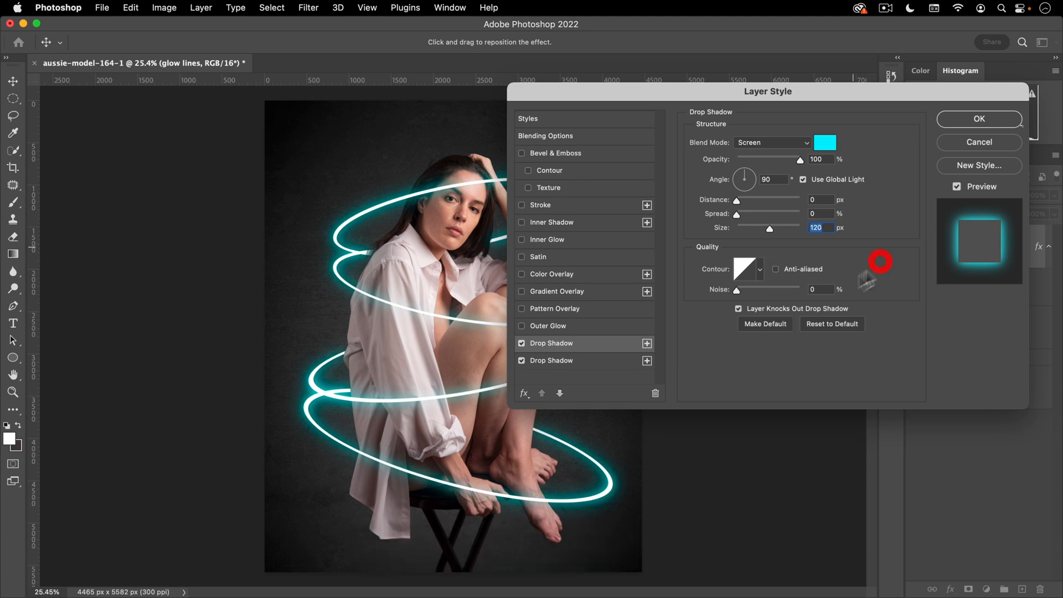
# - Add a third drop shadow with a size of 60 px and a slightly lighter cyan colour
pyautogui.click(647, 344)
pyautogui.click(693, 218)
pyautogui.write('60')
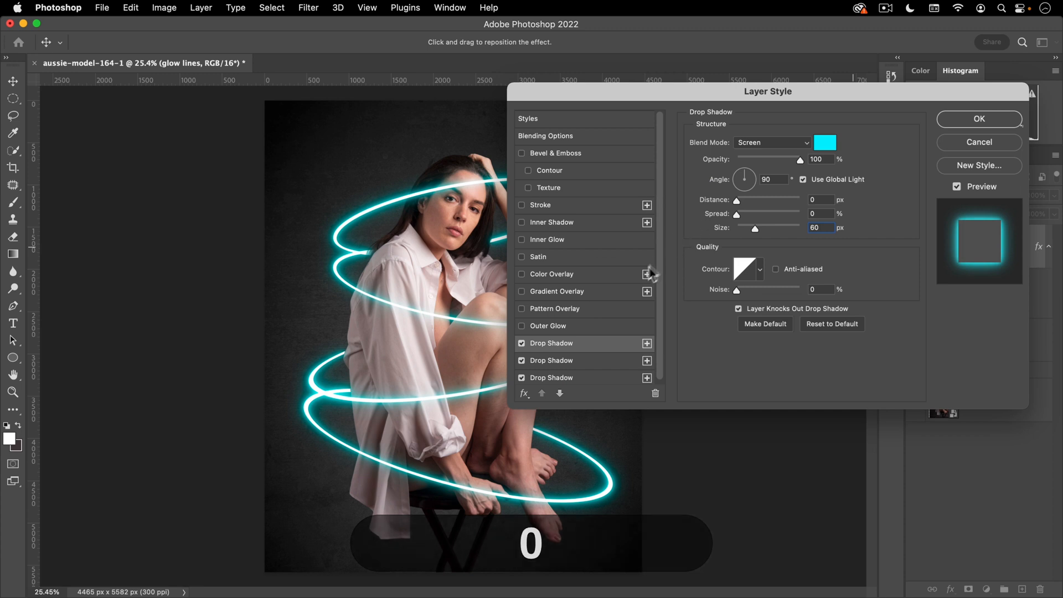
pyautogui.click(825, 142)
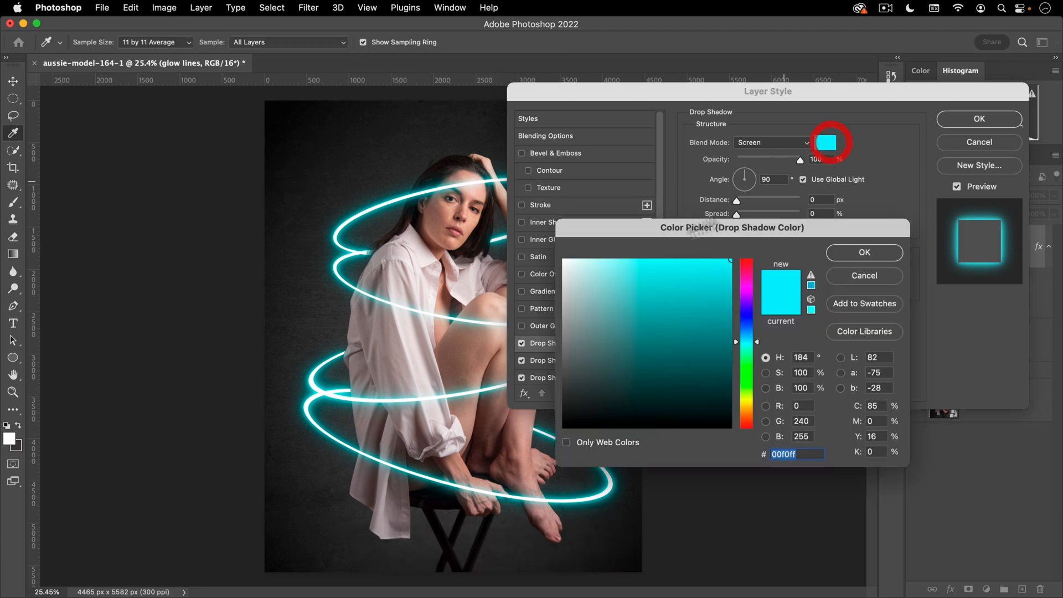
pyautogui.moveTo(701, 264); pyautogui.dragTo(648, 260)
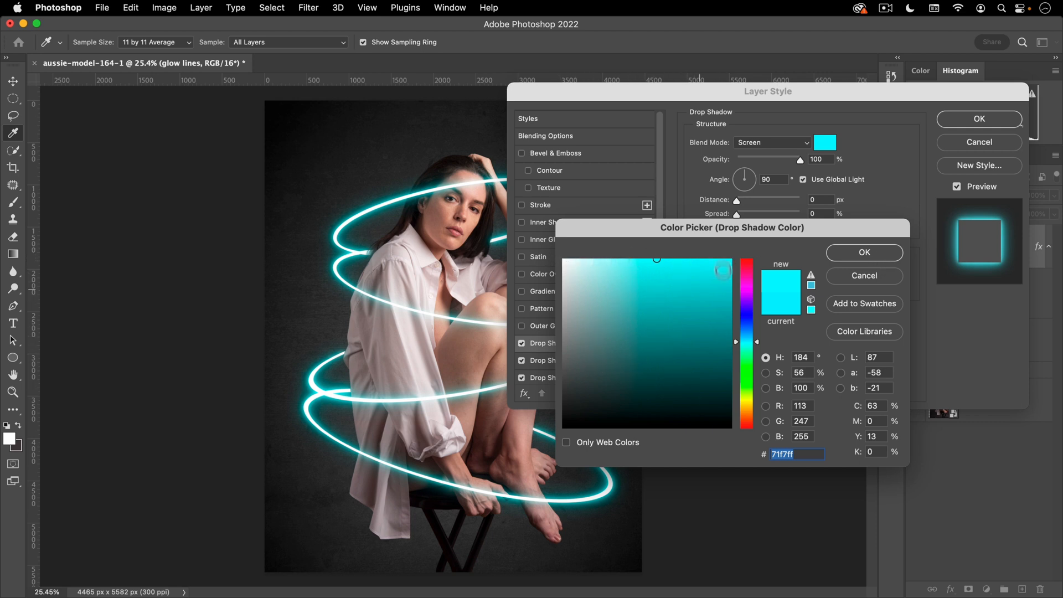
pyautogui.click(868, 251)
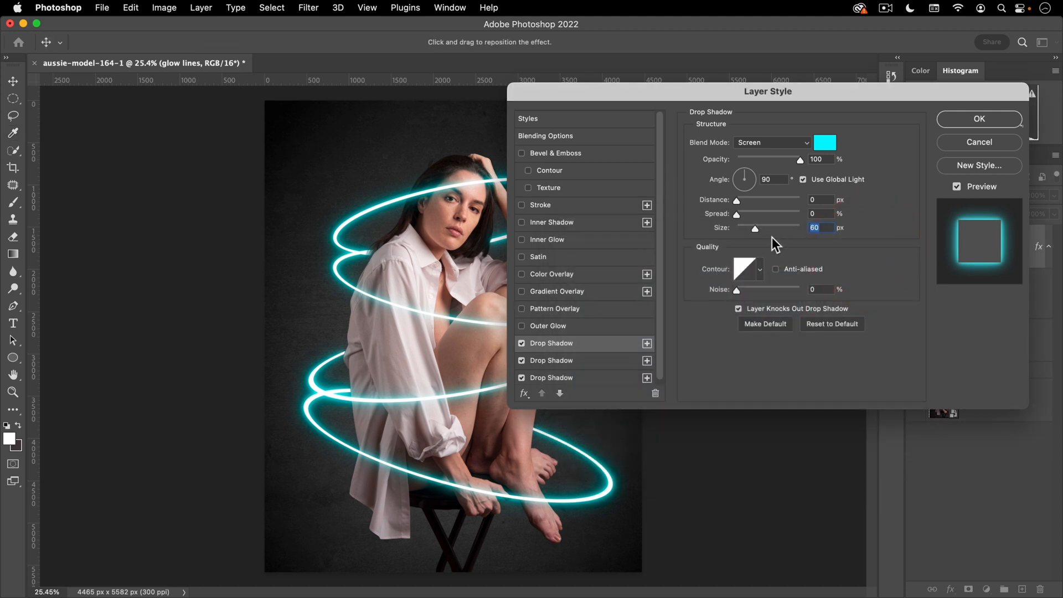
# - Add a fourth drop shadow with a size of 30 px and a pale cyan colour
pyautogui.click(587, 359)
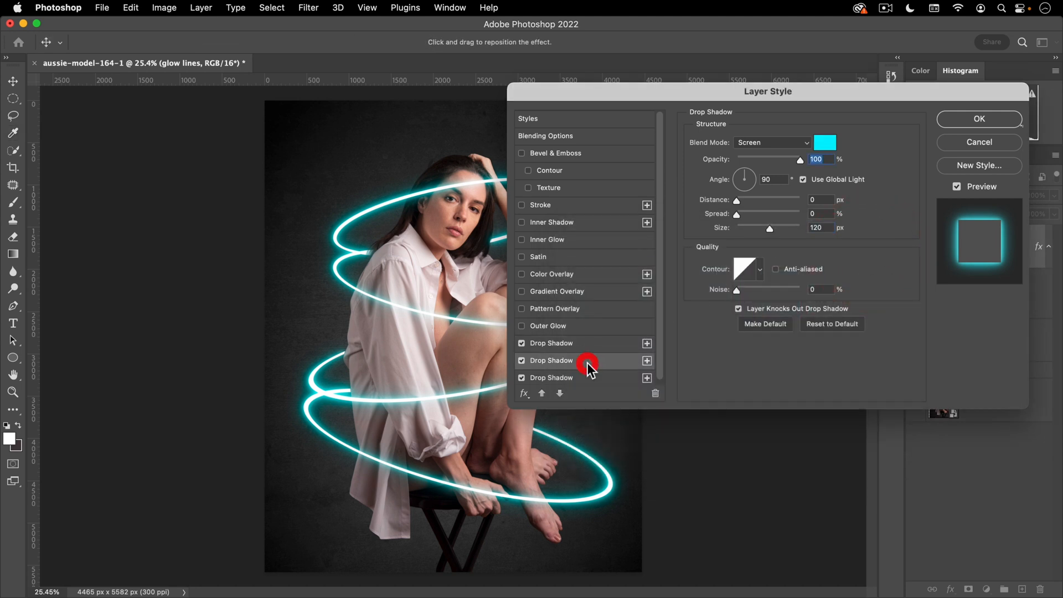
pyautogui.click(587, 344)
pyautogui.click(647, 344)
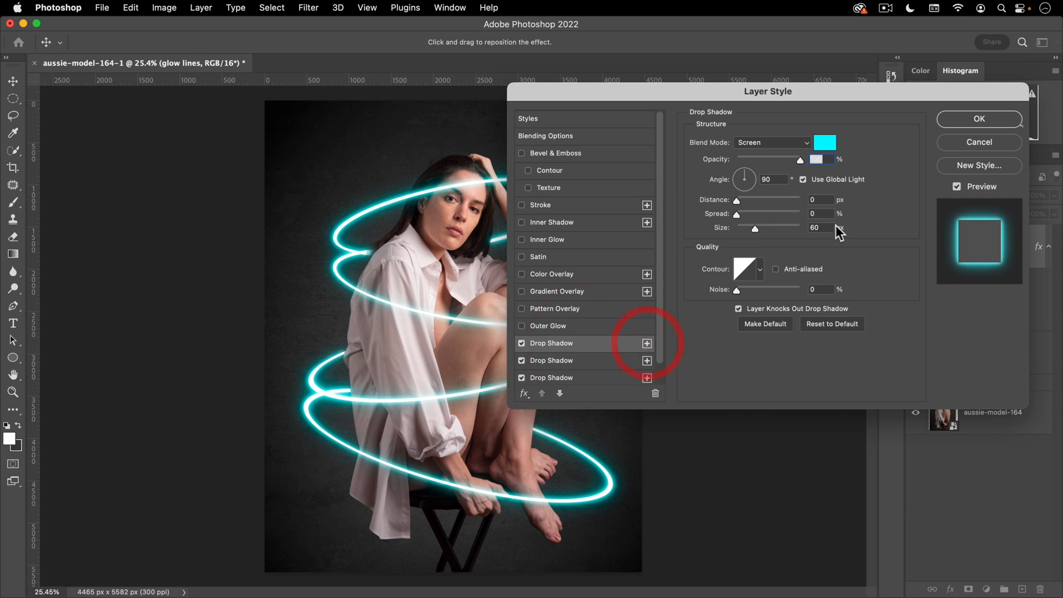
pyautogui.write('30')
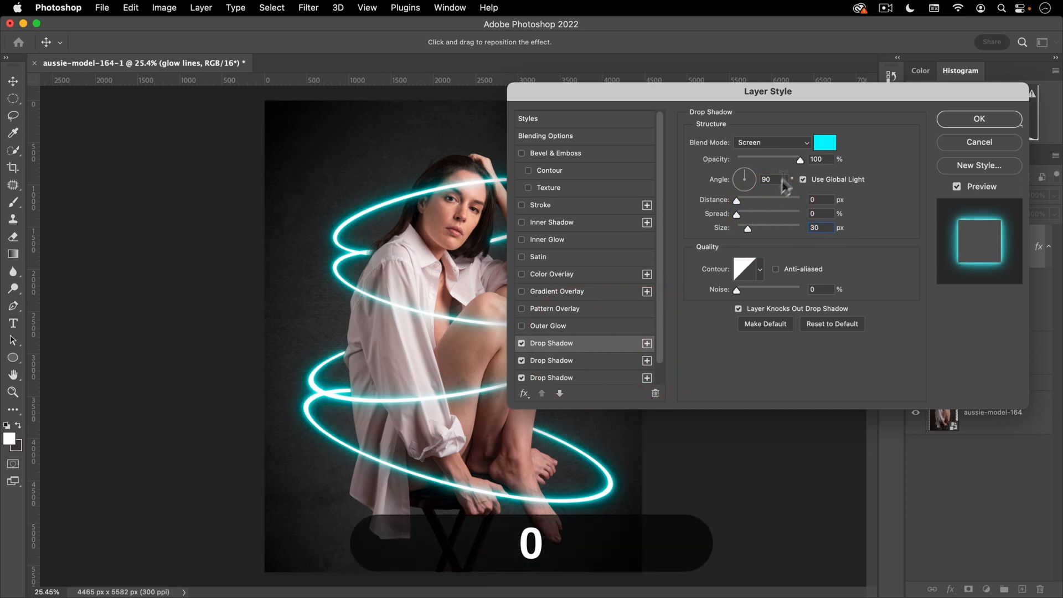
pyautogui.click(827, 145)
pyautogui.moveTo(643, 253); pyautogui.dragTo(602, 258)
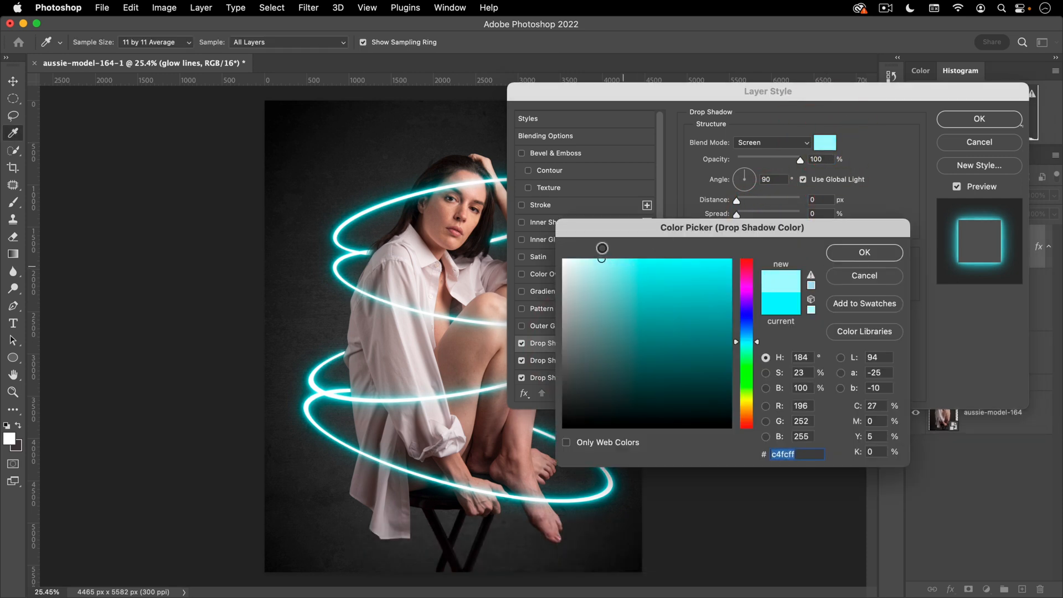
pyautogui.click(879, 251)
# - Add a fifth drop shadow with a size of 15 px and the near-white cyan colour ecfeff
pyautogui.click(647, 343)
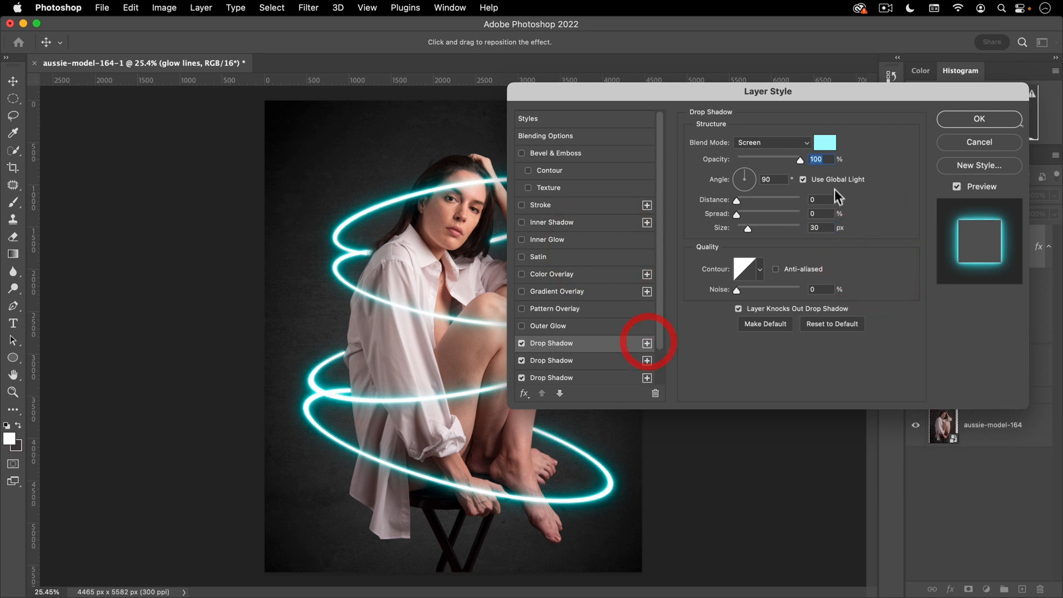
pyautogui.click(747, 227)
pyautogui.write('15')
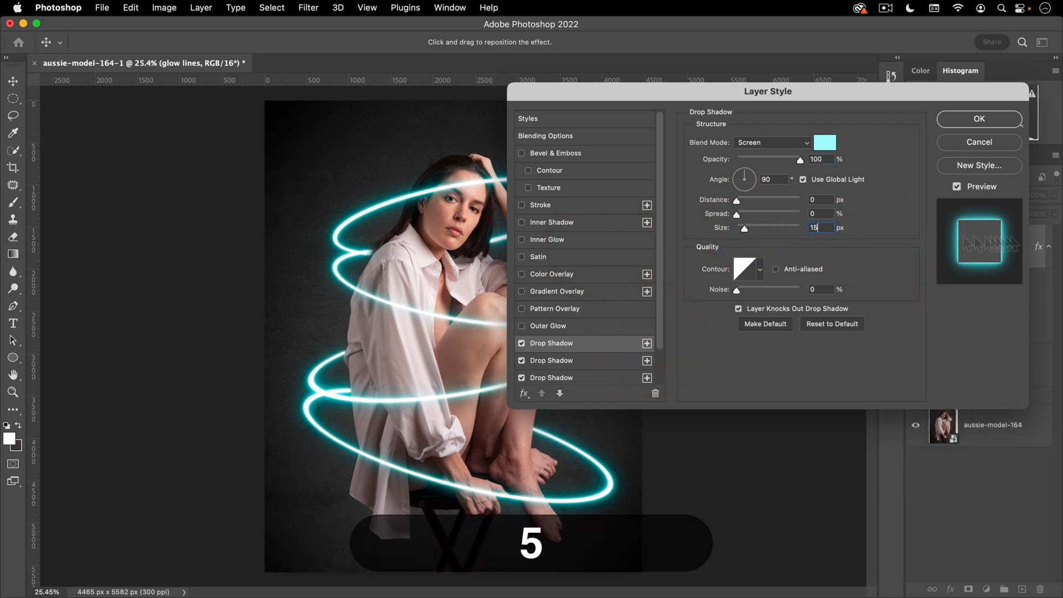
pyautogui.click(825, 142)
pyautogui.moveTo(591, 268); pyautogui.dragTo(575, 250)
pyautogui.click(871, 255)
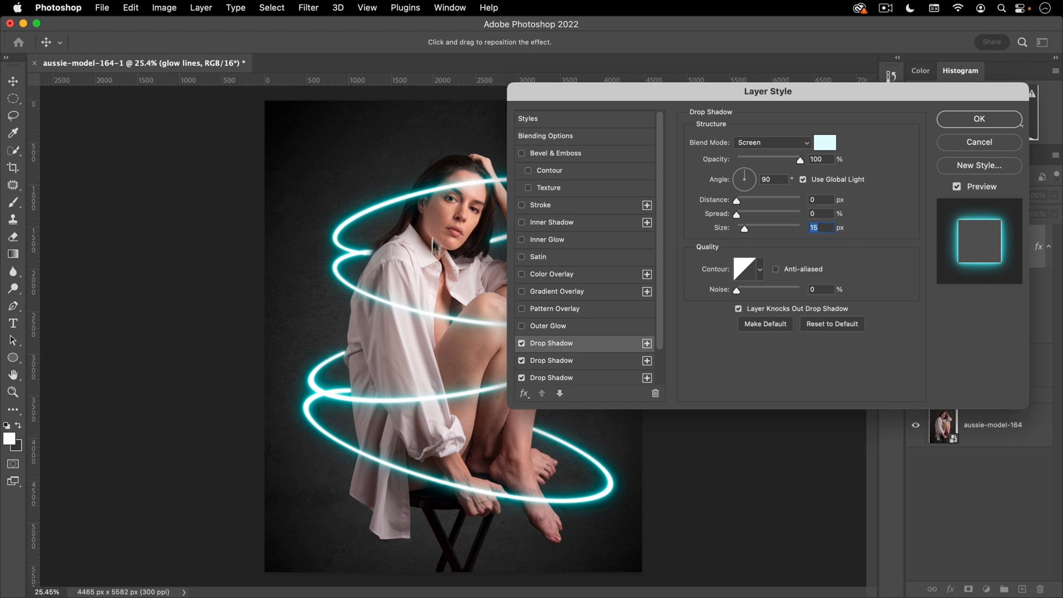
# - Add a sixth drop shadow with a size of 8 px and the white colour ffffff
pyautogui.moveTo(540, 94); pyautogui.dragTo(601, 78)
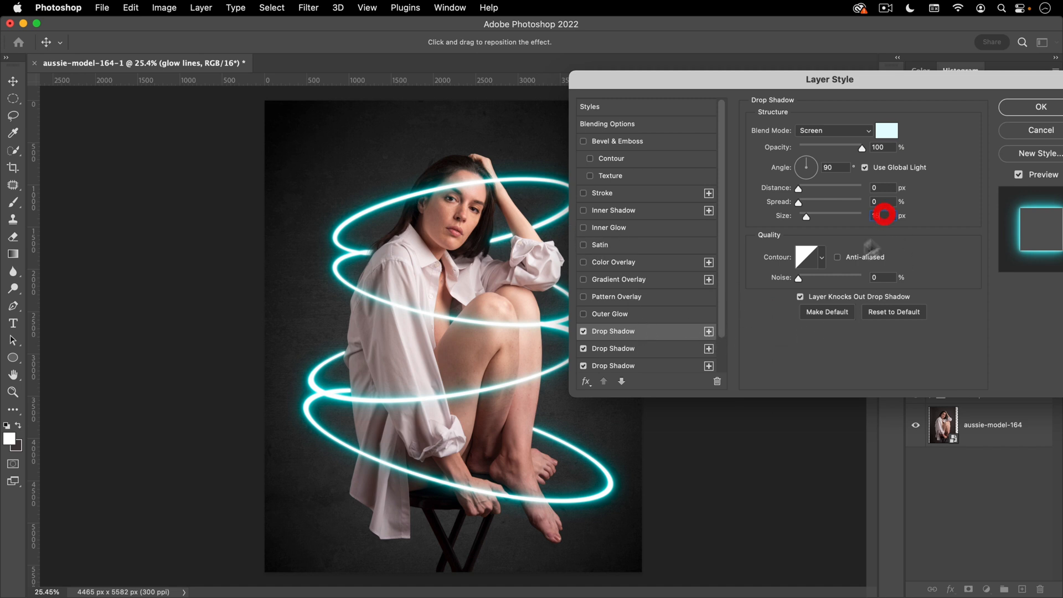
pyautogui.click(668, 348)
pyautogui.click(673, 334)
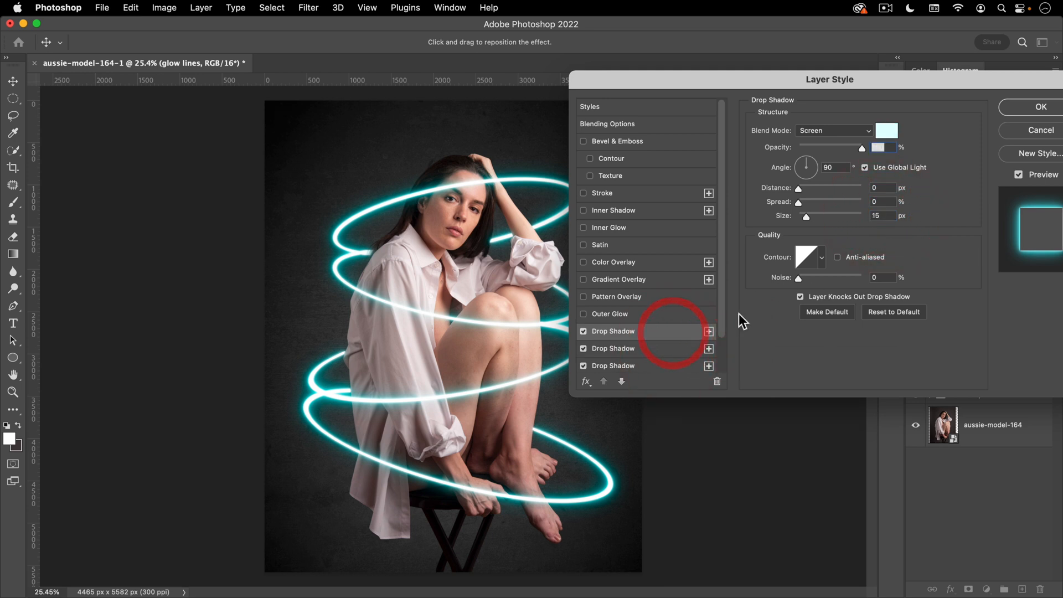
pyautogui.click(709, 331)
pyautogui.click(888, 216)
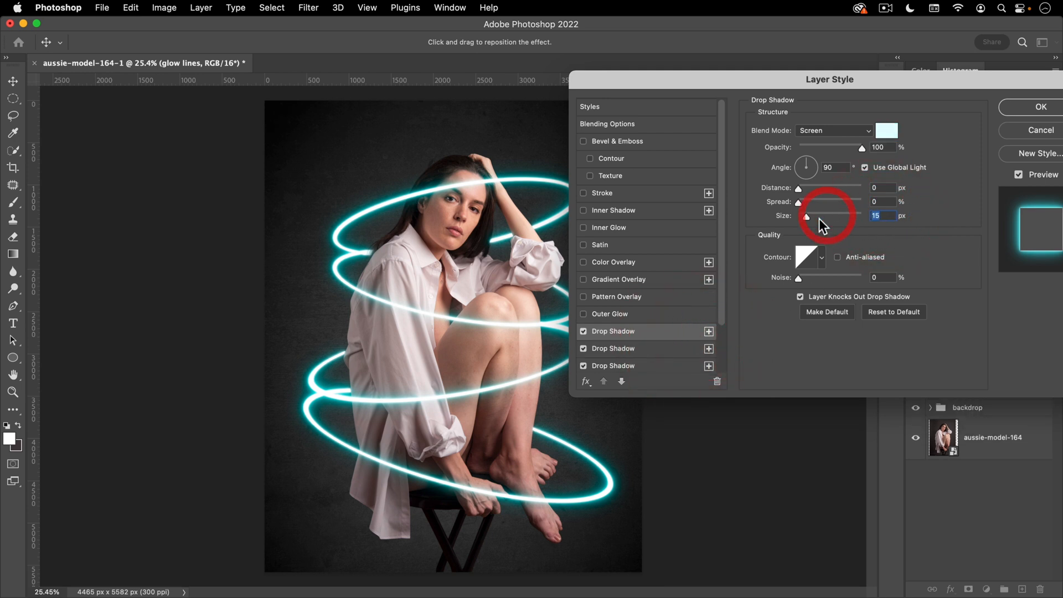
pyautogui.write('8')
pyautogui.click(886, 130)
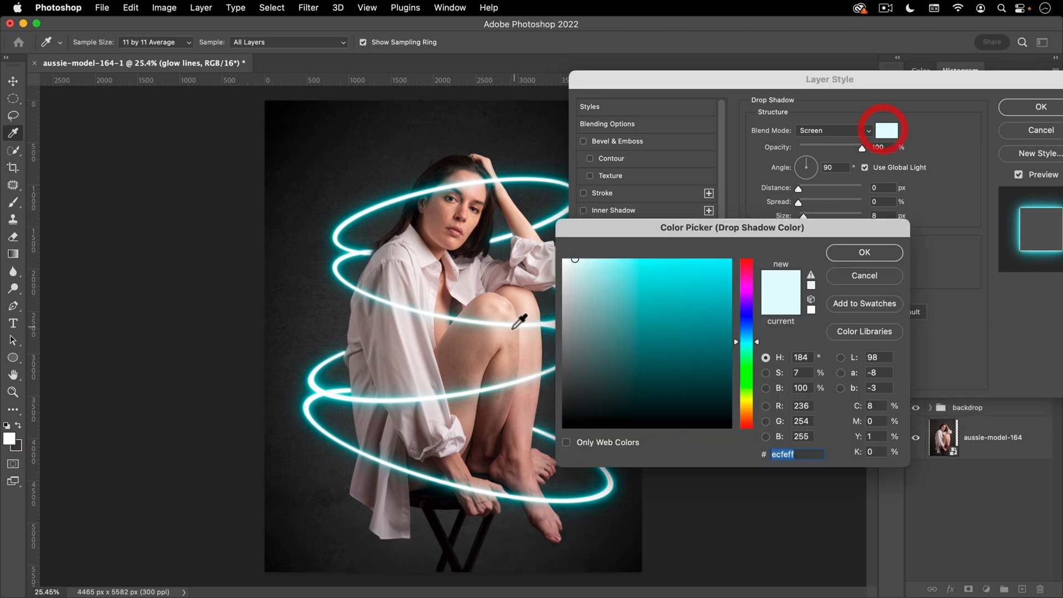
pyautogui.moveTo(567, 263); pyautogui.dragTo(527, 232)
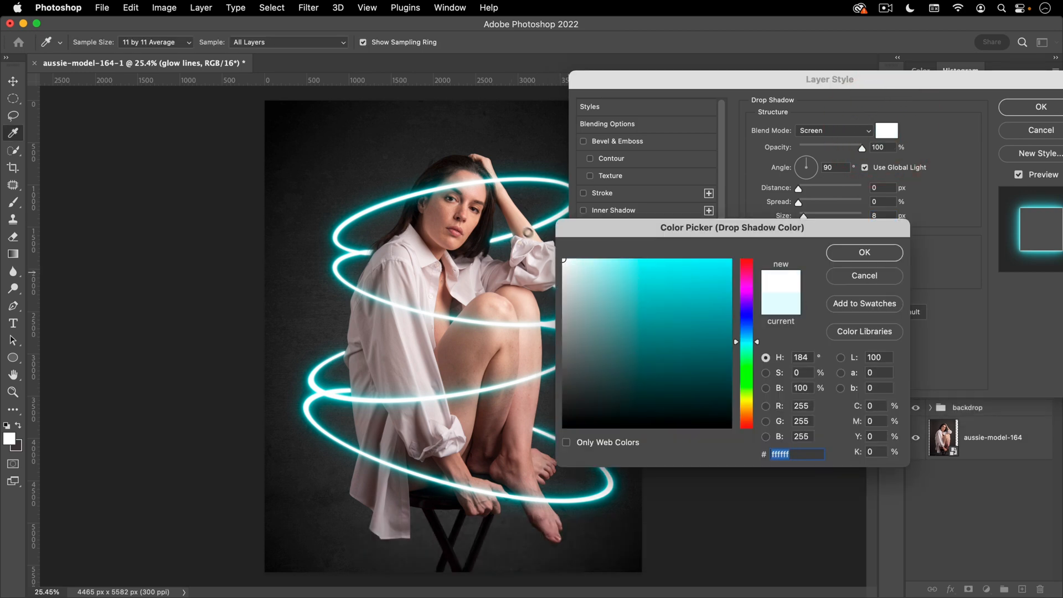
pyautogui.click(880, 251)
# - Enable an Inner Glow on the glow lines coloured cyan 00f0ff, with 100% opacity and a size of 250 px
pyautogui.moveTo(826, 81); pyautogui.dragTo(628, 72)
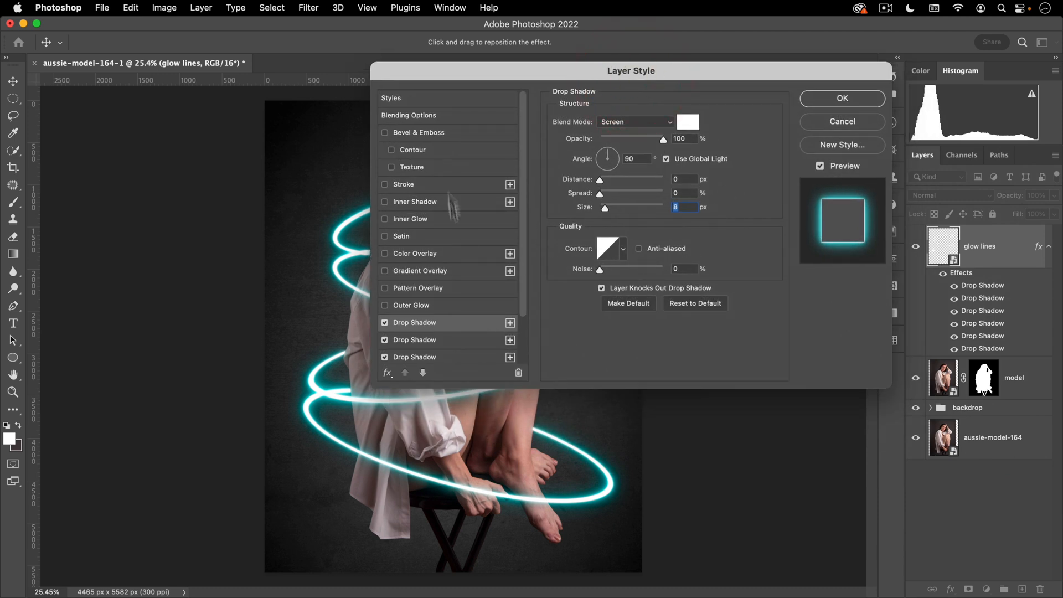
pyautogui.moveTo(442, 75); pyautogui.dragTo(622, 111)
pyautogui.click(499, 244)
pyautogui.click(785, 208)
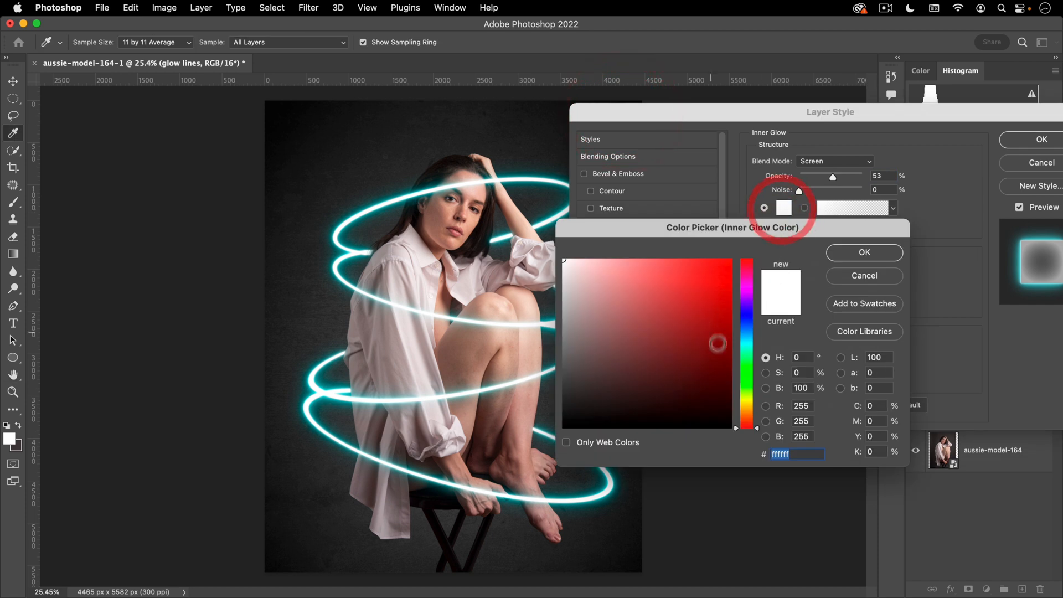
pyautogui.click(749, 343)
pyautogui.click(717, 277)
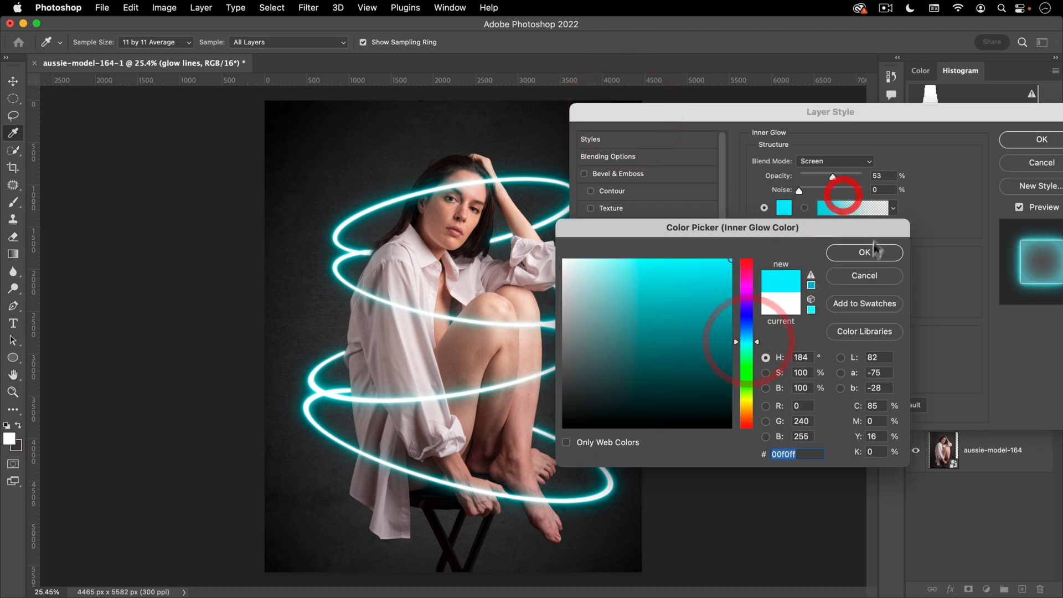
pyautogui.click(872, 248)
pyautogui.moveTo(833, 178); pyautogui.dragTo(909, 171)
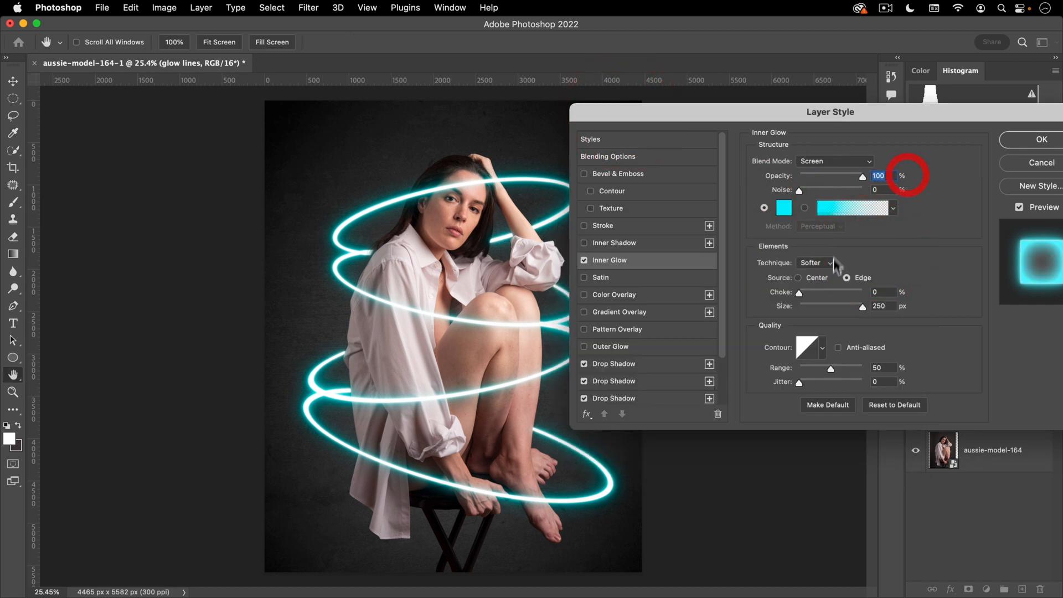
pyautogui.click(862, 307)
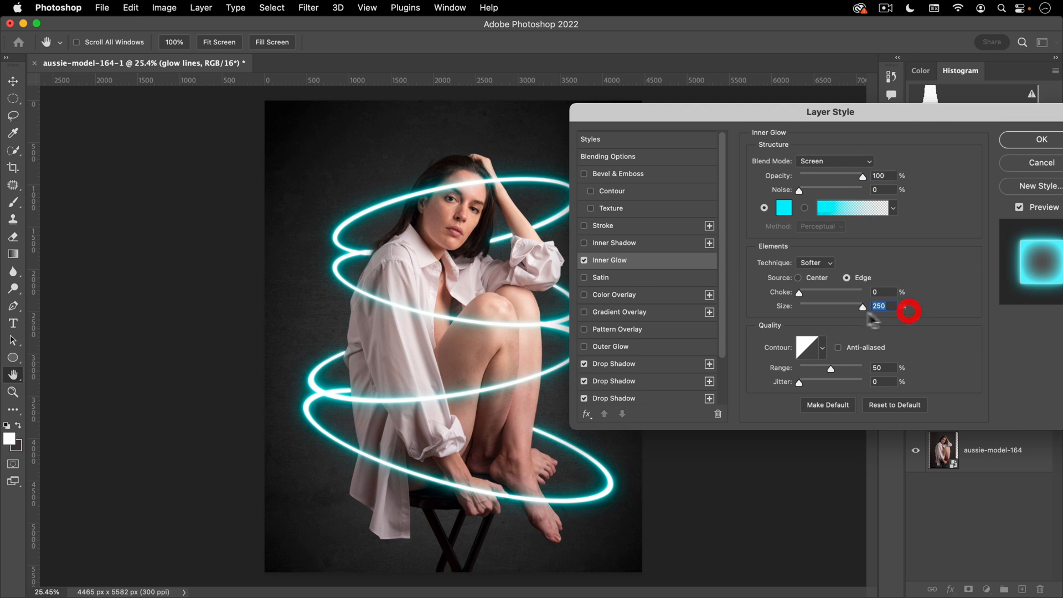
# - Try the Center source for the Inner Glow and return it to Edge
pyautogui.click(816, 280)
pyautogui.click(905, 306)
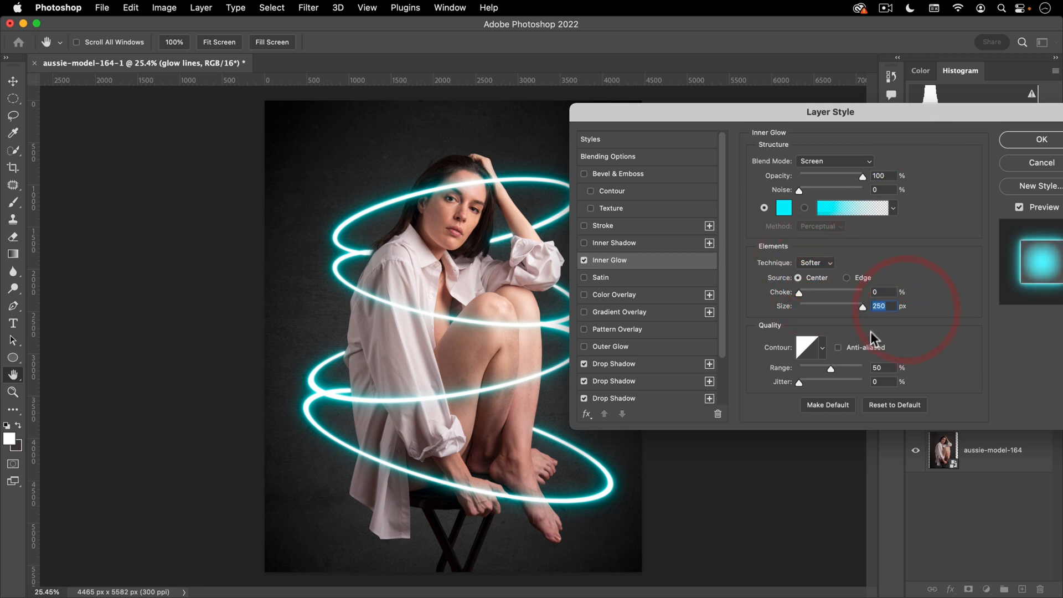
pyautogui.click(860, 281)
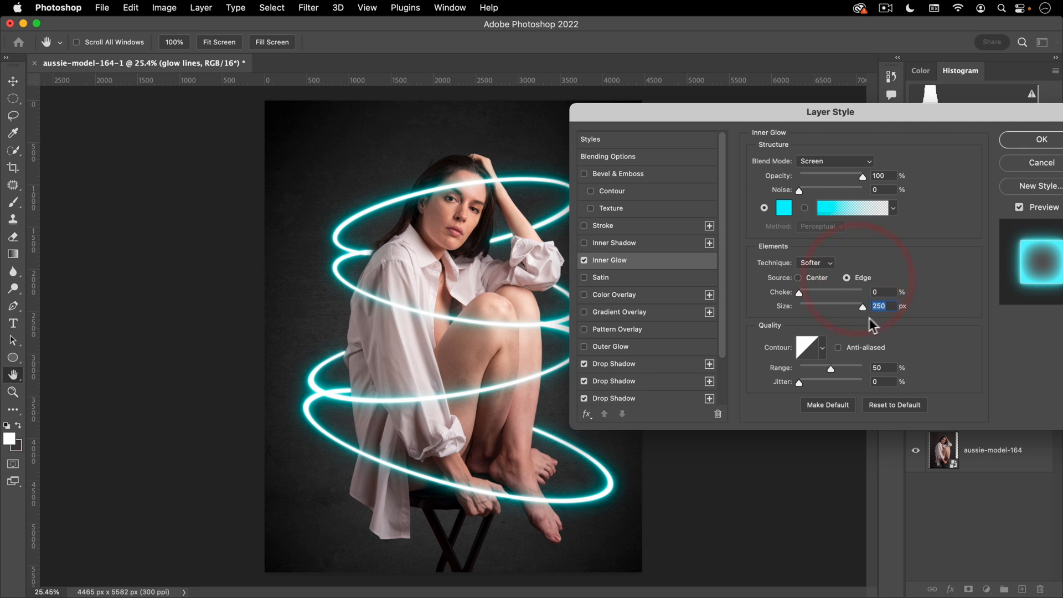
# - Set the Inner Glow's range to 85% and apply the layer style to the glow lines
pyautogui.click(885, 309)
pyautogui.moveTo(836, 369); pyautogui.dragTo(846, 370)
pyautogui.moveTo(829, 380); pyautogui.dragTo(853, 370)
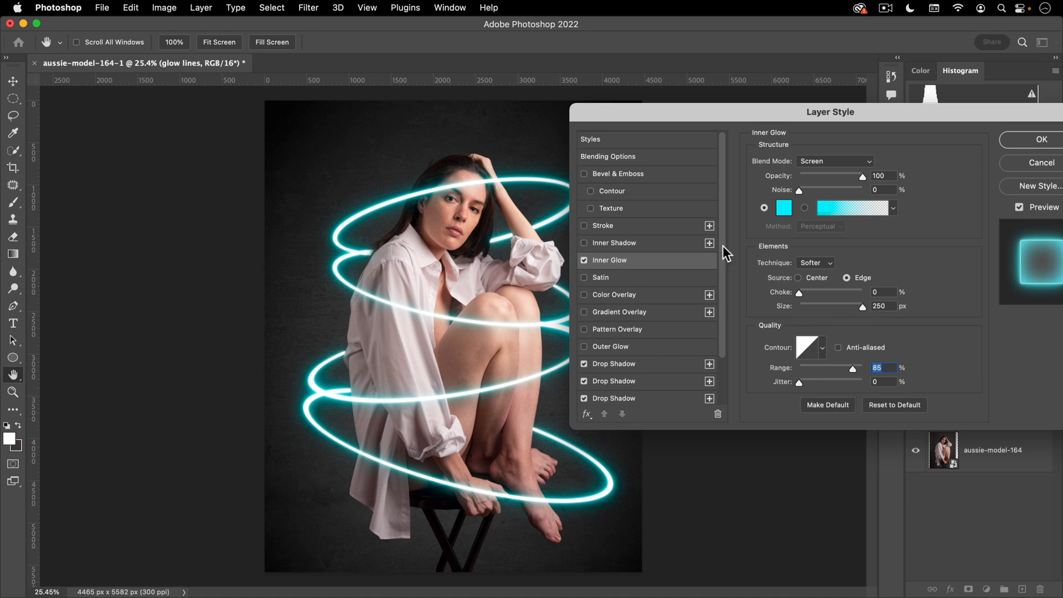
pyautogui.moveTo(773, 114); pyautogui.dragTo(609, 166)
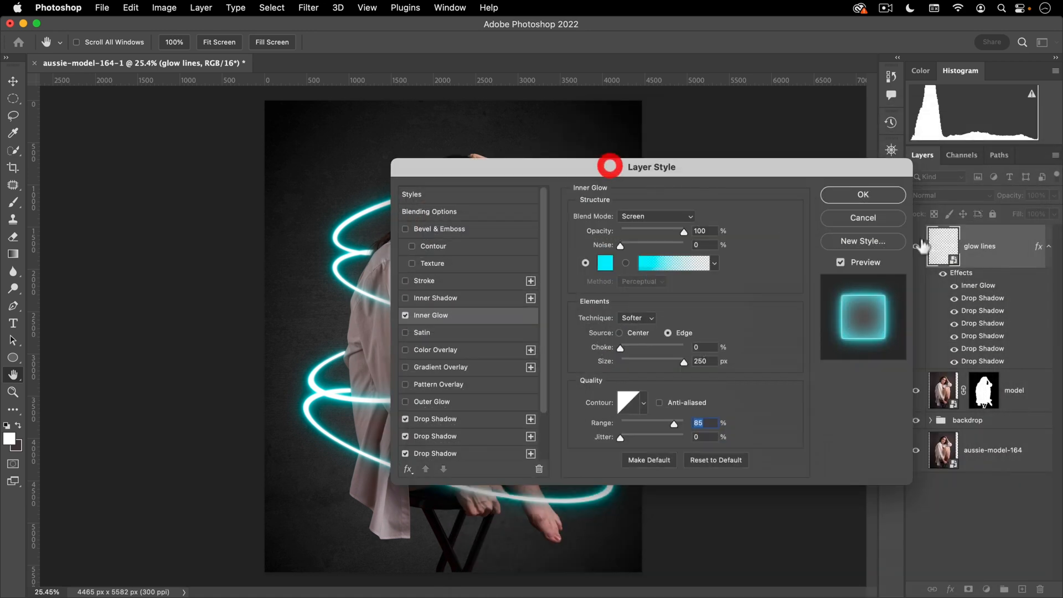
pyautogui.click(878, 197)
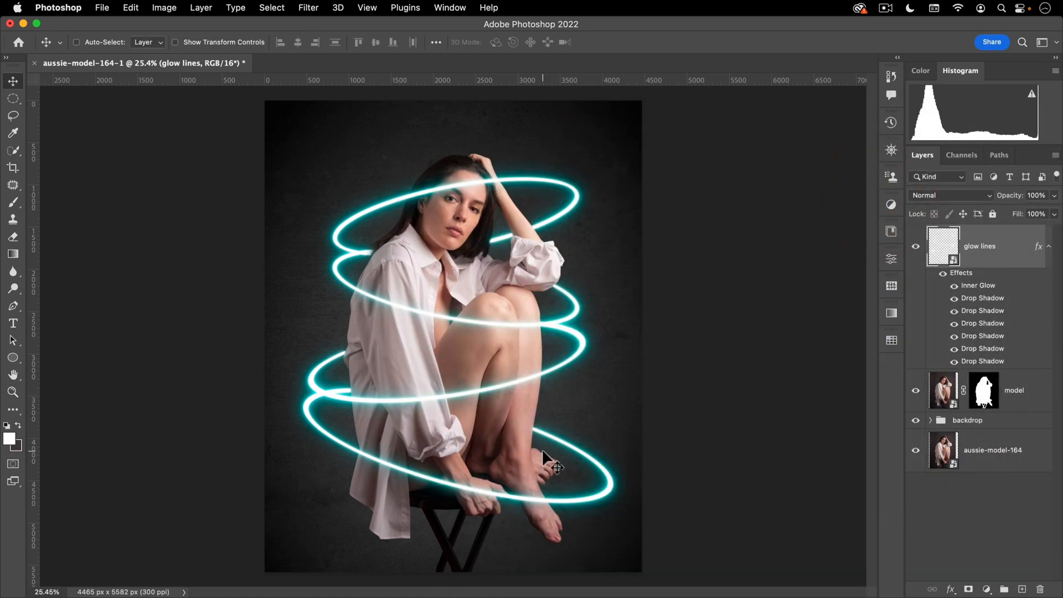
pyautogui.moveTo(417, 339)
pyautogui.mouseDown()
pyautogui.moveTo(397, 347)
pyautogui.moveTo(423, 328)
pyautogui.mouseUp()
pyautogui.moveTo(515, 378); pyautogui.dragTo(535, 359)
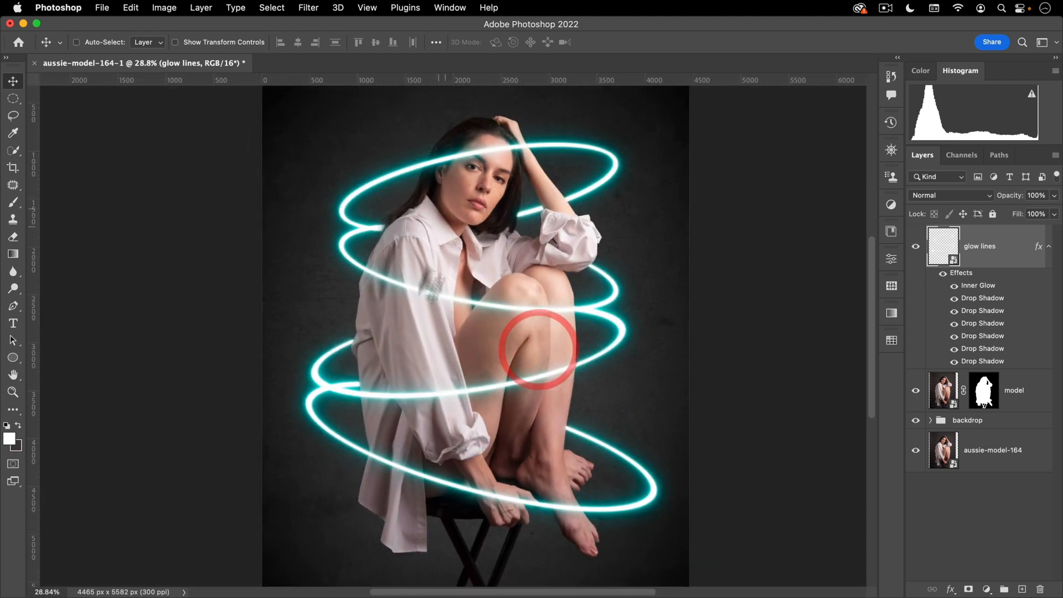
pyautogui.moveTo(473, 290); pyautogui.dragTo(479, 335)
pyautogui.moveTo(479, 460); pyautogui.dragTo(486, 437)
pyautogui.press('super+space')
pyautogui.moveTo(421, 380); pyautogui.dragTo(432, 381)
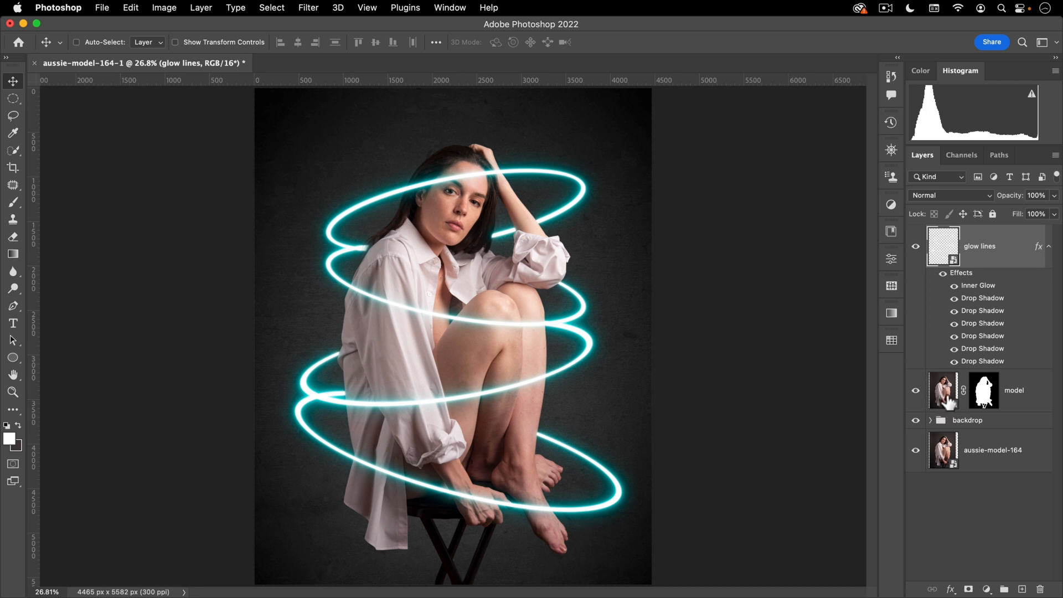
# - Open the model smart object in Camera Raw and neutralise its white balance by sampling the grey backdrop beside the raised arm
pyautogui.doubleClick(944, 387)
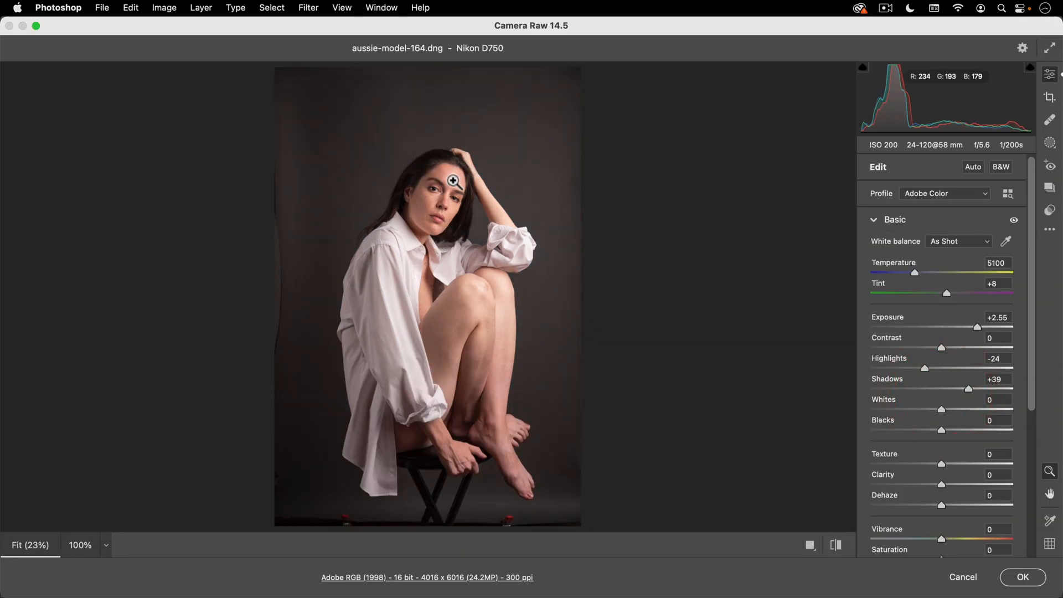
pyautogui.press('space')
pyautogui.click(430, 208)
pyautogui.moveTo(512, 185); pyautogui.dragTo(515, 228)
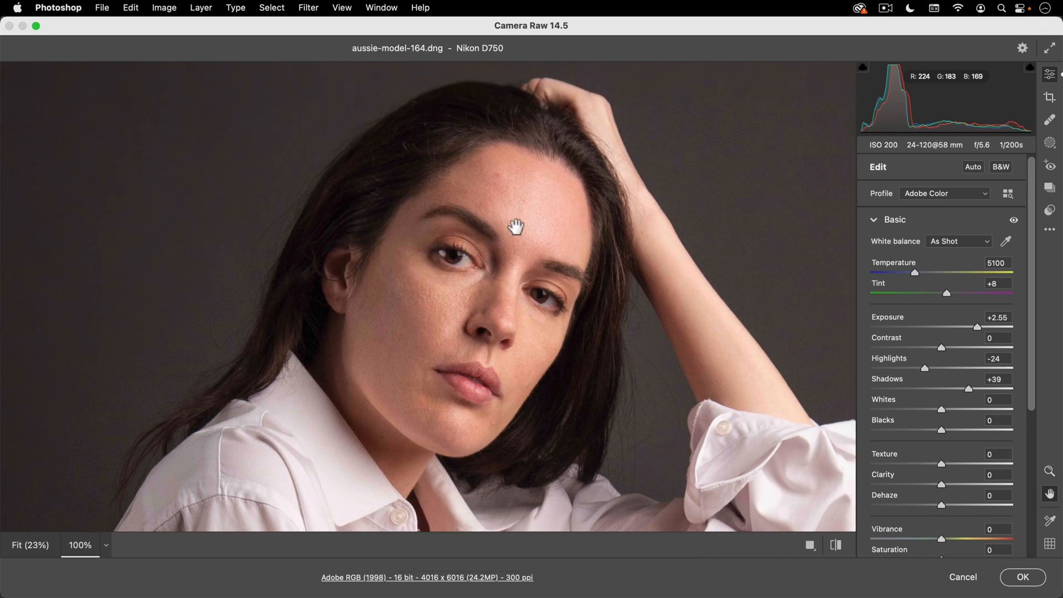
pyautogui.click(1007, 242)
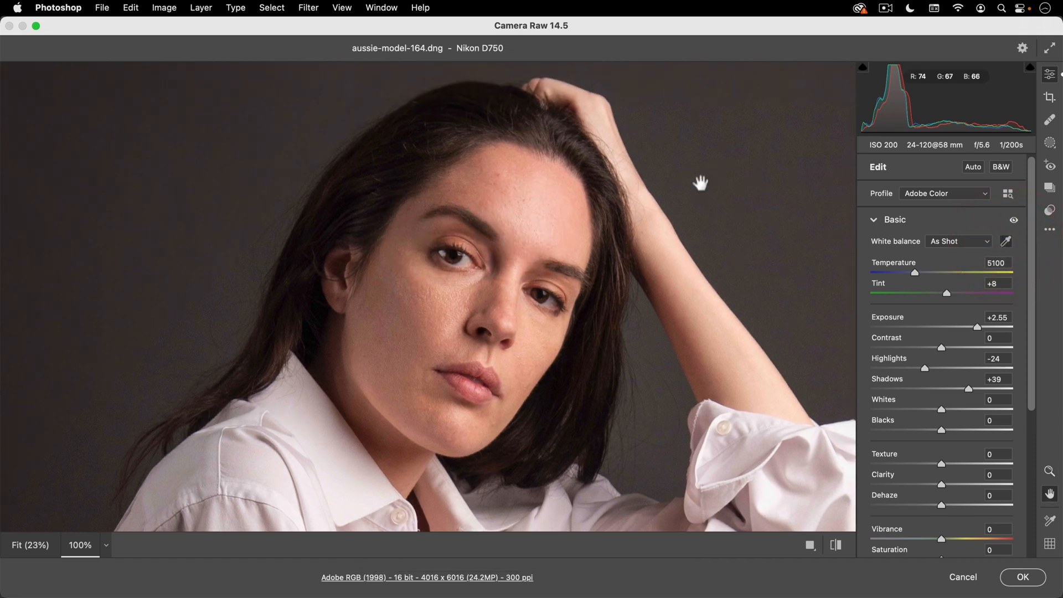
pyautogui.moveTo(701, 174); pyautogui.dragTo(604, 187)
pyautogui.click(619, 176)
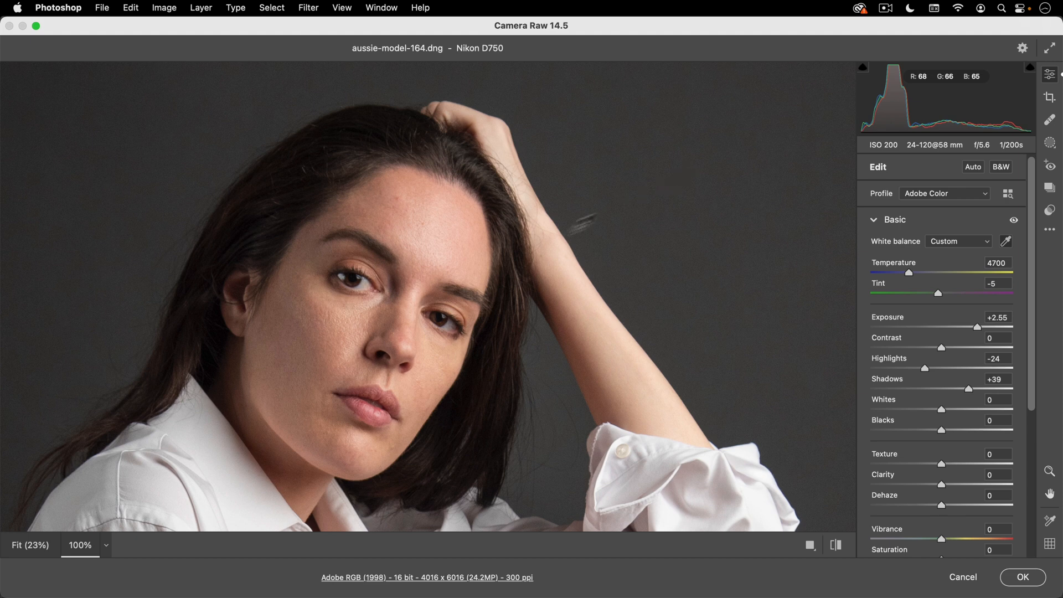
# - Set the exposure to +1.15, the temperature to 4350 and the tint to -9, and apply the raw edits
pyautogui.press('space')
pyautogui.click(528, 241)
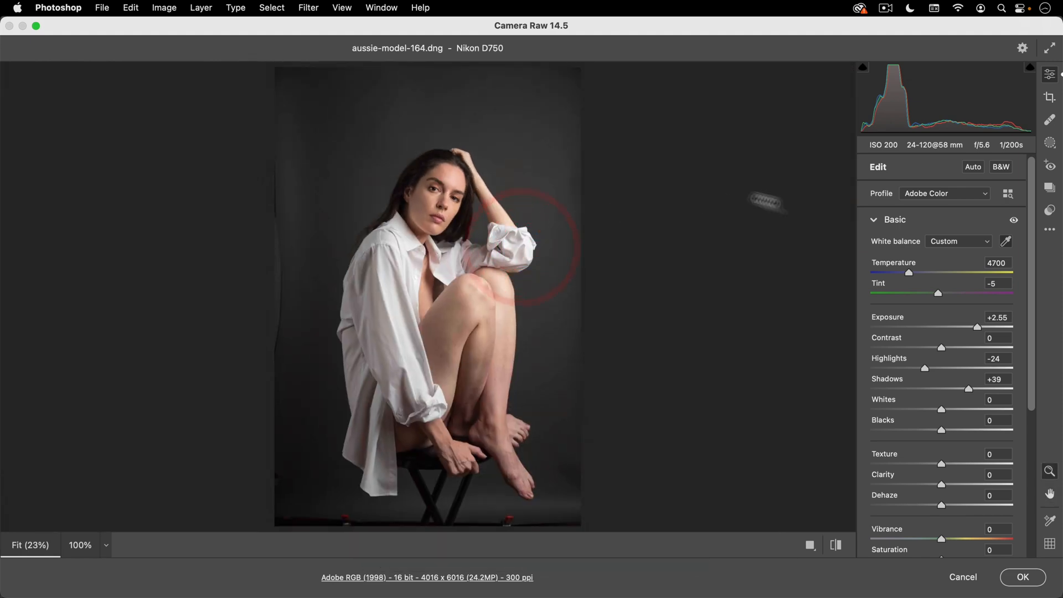
pyautogui.moveTo(978, 326); pyautogui.dragTo(955, 333)
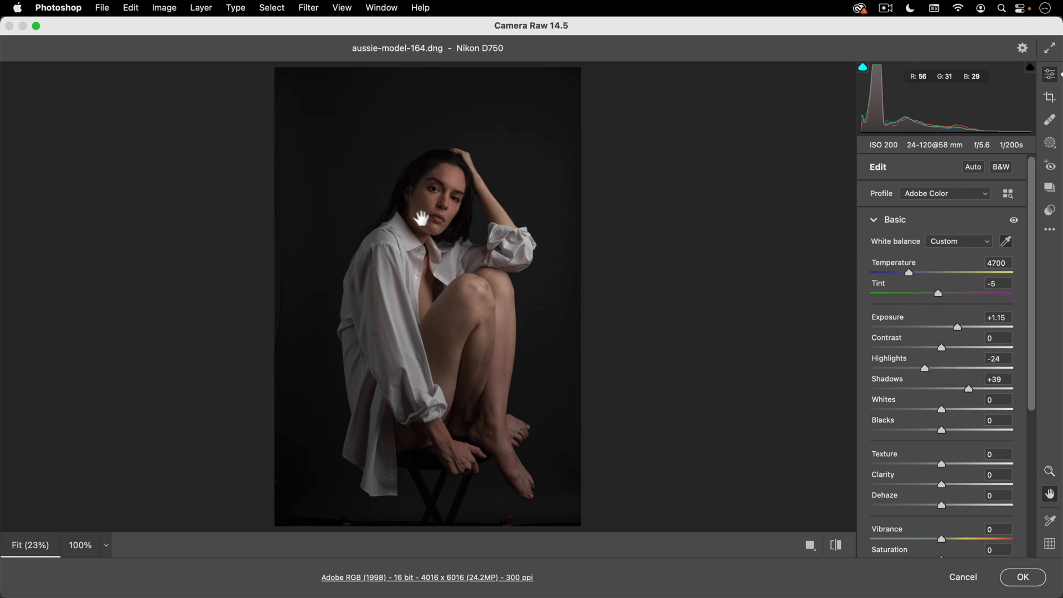
pyautogui.click(905, 273)
pyautogui.click(935, 293)
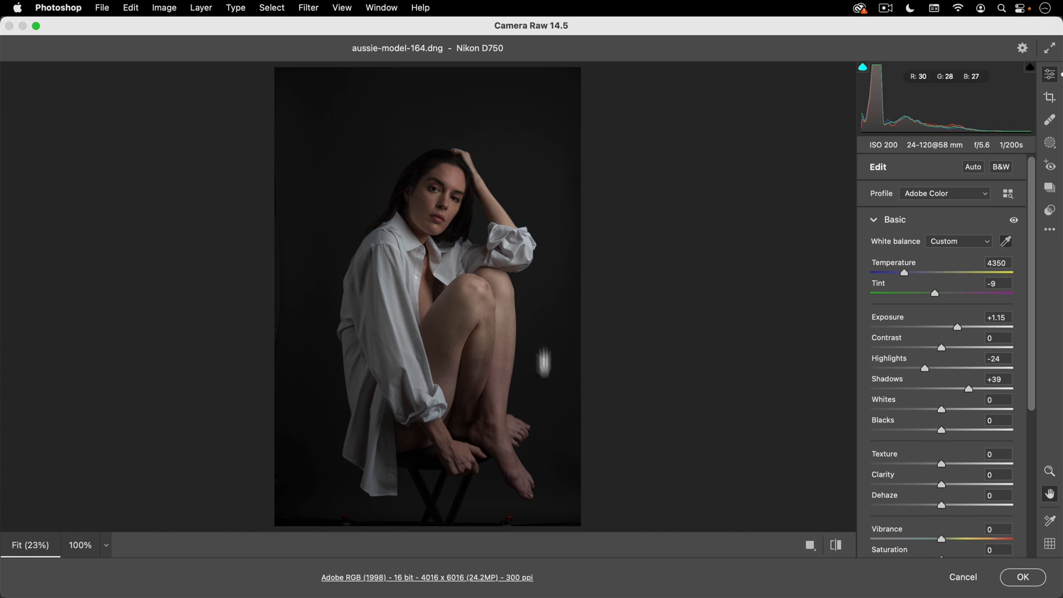
pyautogui.click(1023, 579)
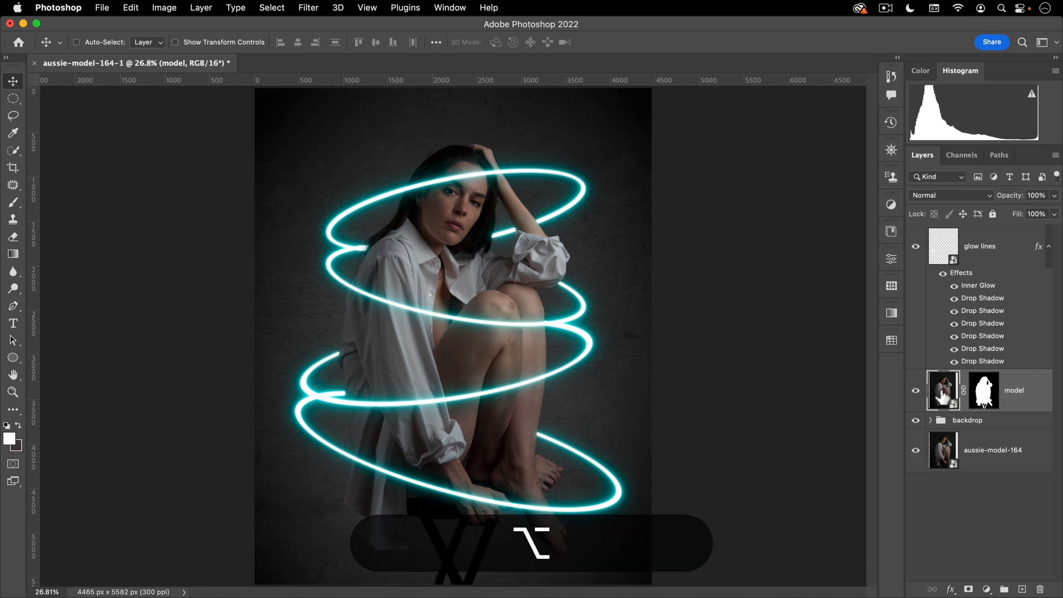
# - Duplicate the model layer with its mask and rasterize the copy
pyautogui.moveTo(928, 404); pyautogui.dragTo(940, 393)
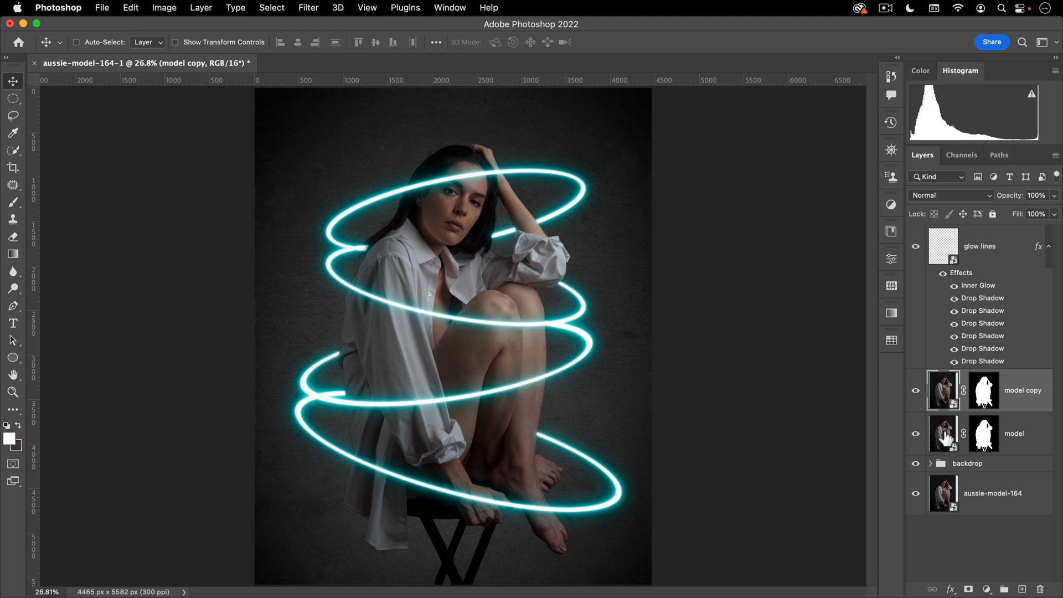
pyautogui.rightClick(939, 393)
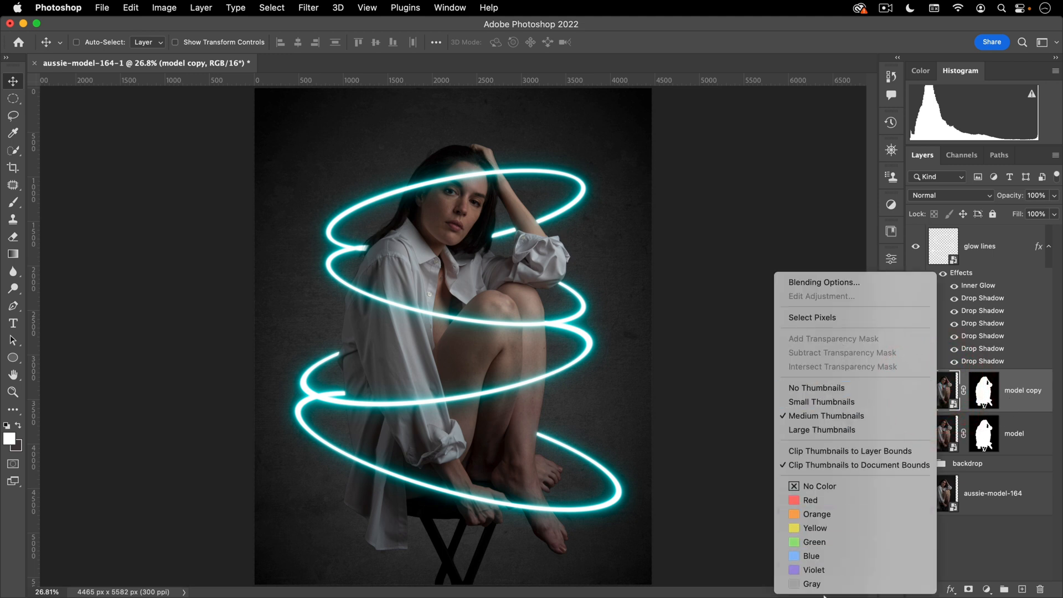
pyautogui.rightClick(1013, 411)
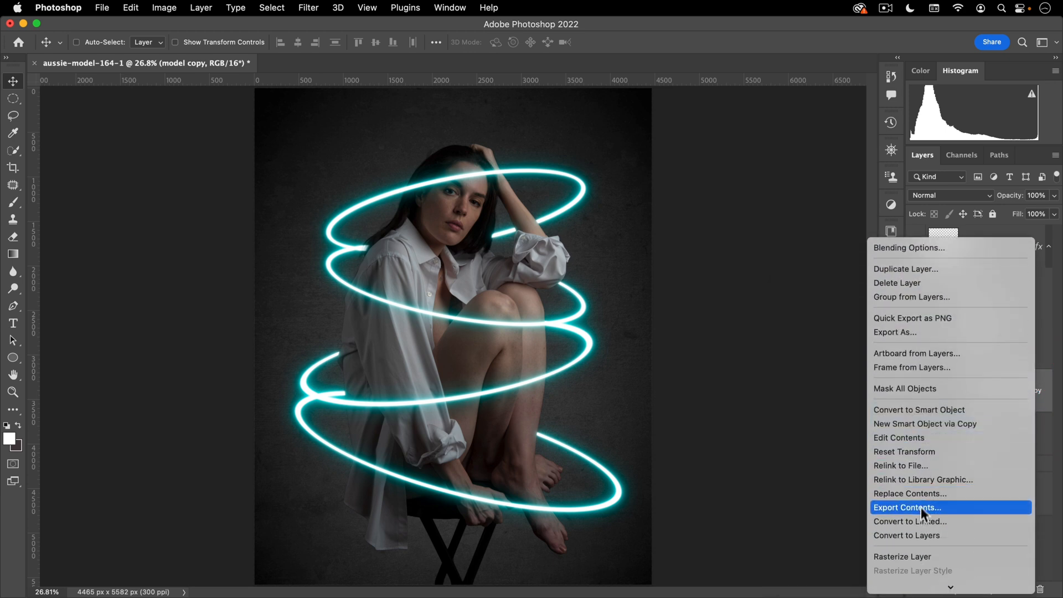
pyautogui.click(915, 556)
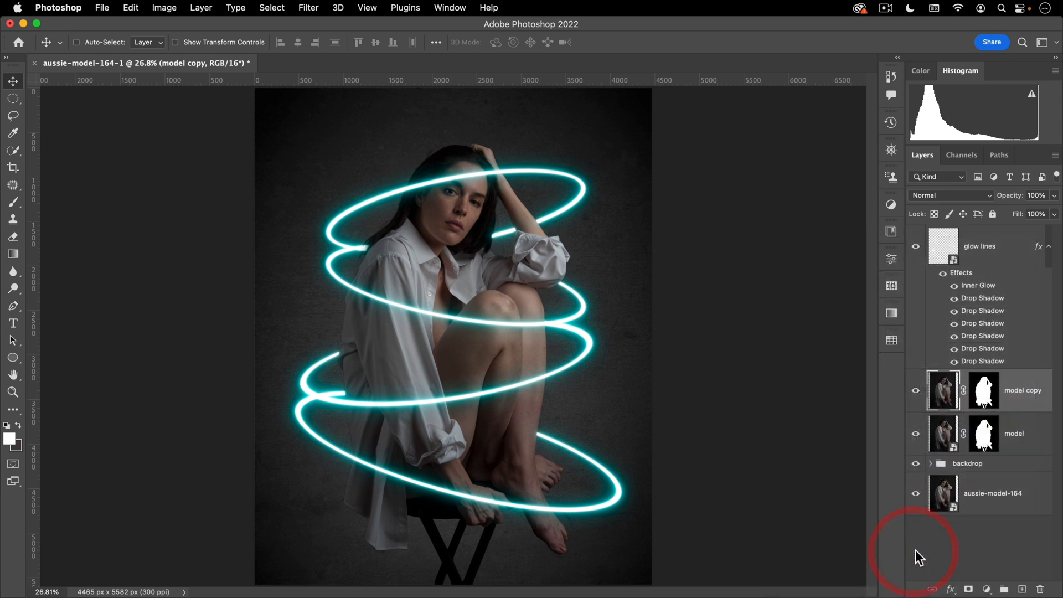
# - Show only the model copy layer and add a new layer above it with the Overlay blend mode
pyautogui.keyDown('alt'); pyautogui.click(917, 391); pyautogui.keyUp('alt')
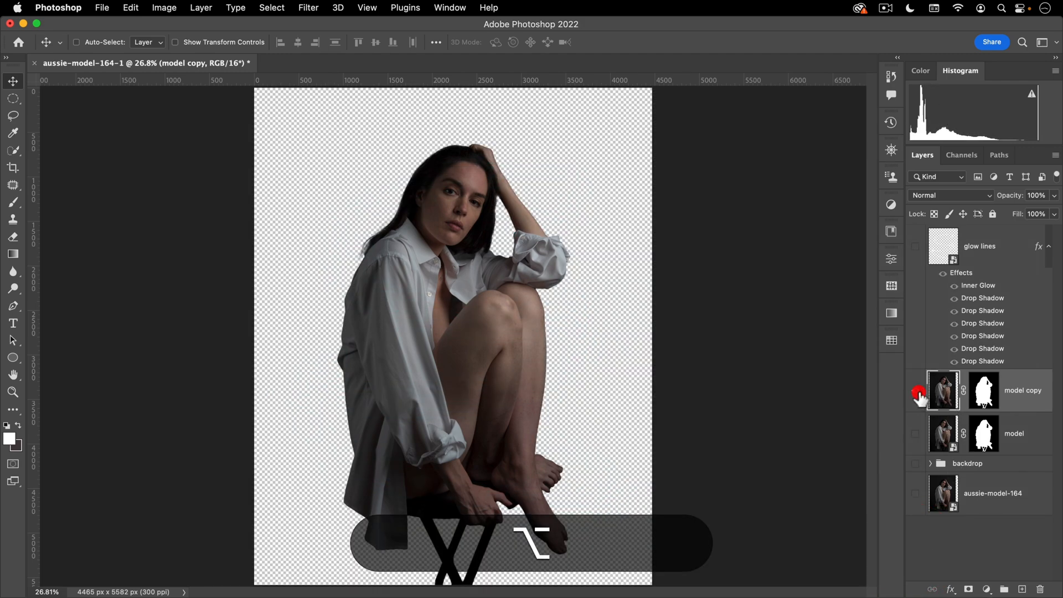
pyautogui.scroll(2, 471, 189)
pyautogui.scroll(10, 471, 189)
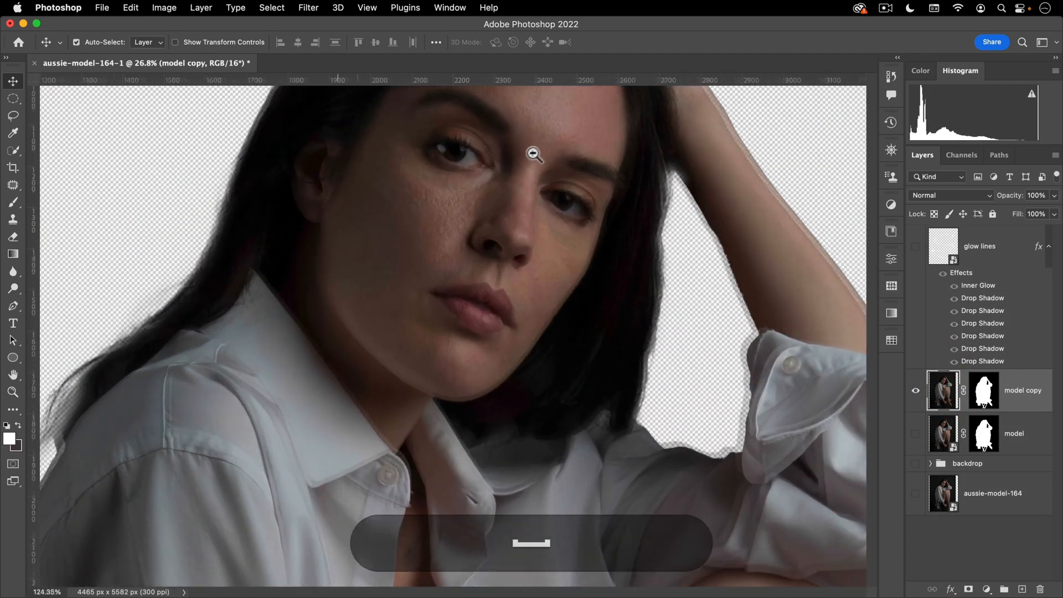
pyautogui.moveTo(551, 140); pyautogui.dragTo(562, 337)
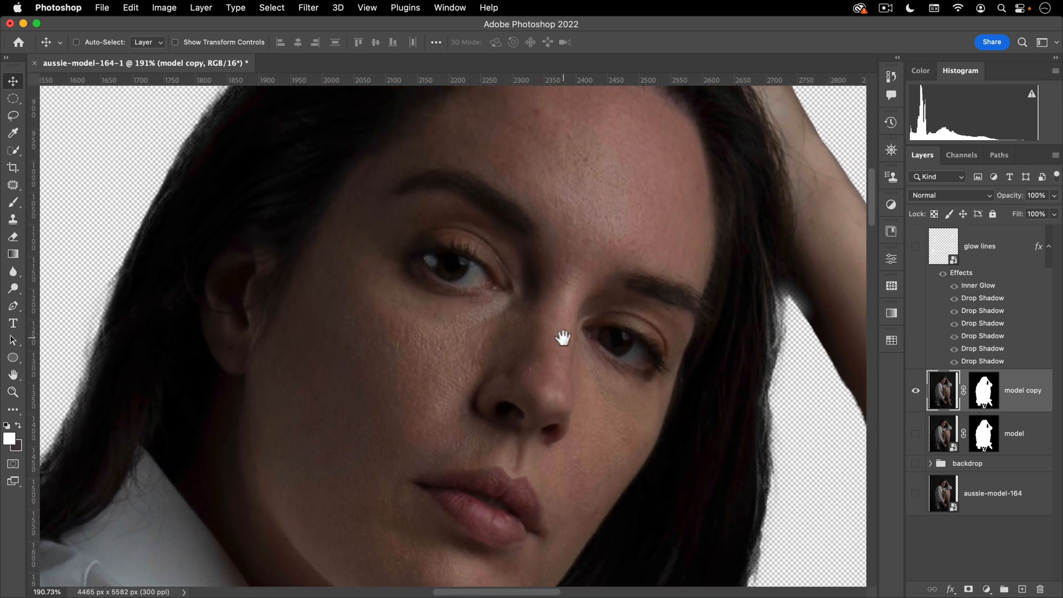
pyautogui.moveTo(574, 244); pyautogui.dragTo(517, 234)
pyautogui.moveTo(530, 189); pyautogui.dragTo(506, 256)
pyautogui.moveTo(389, 382); pyautogui.dragTo(419, 346)
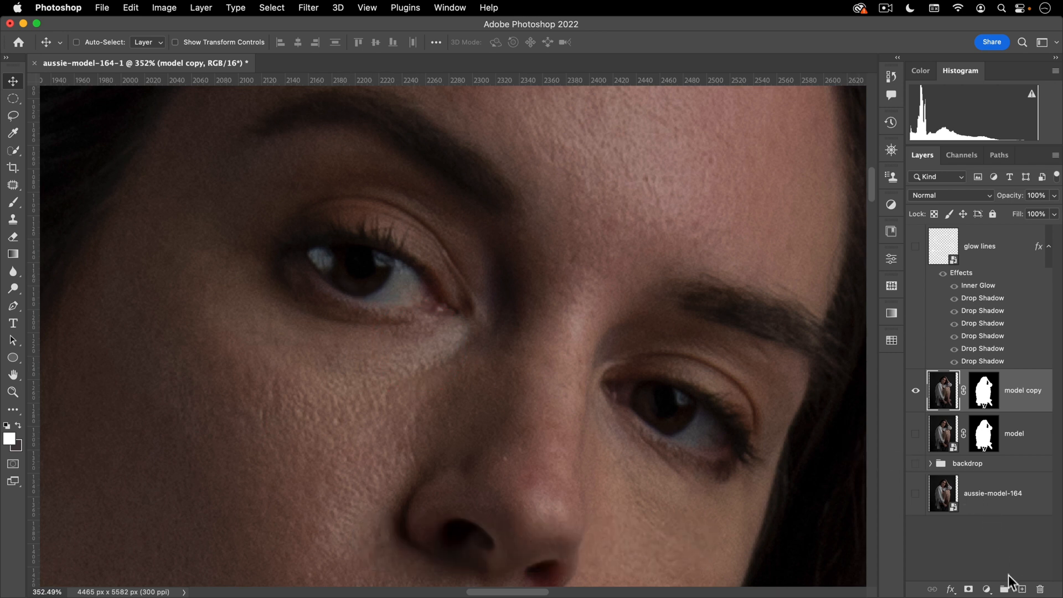
pyautogui.click(1021, 590)
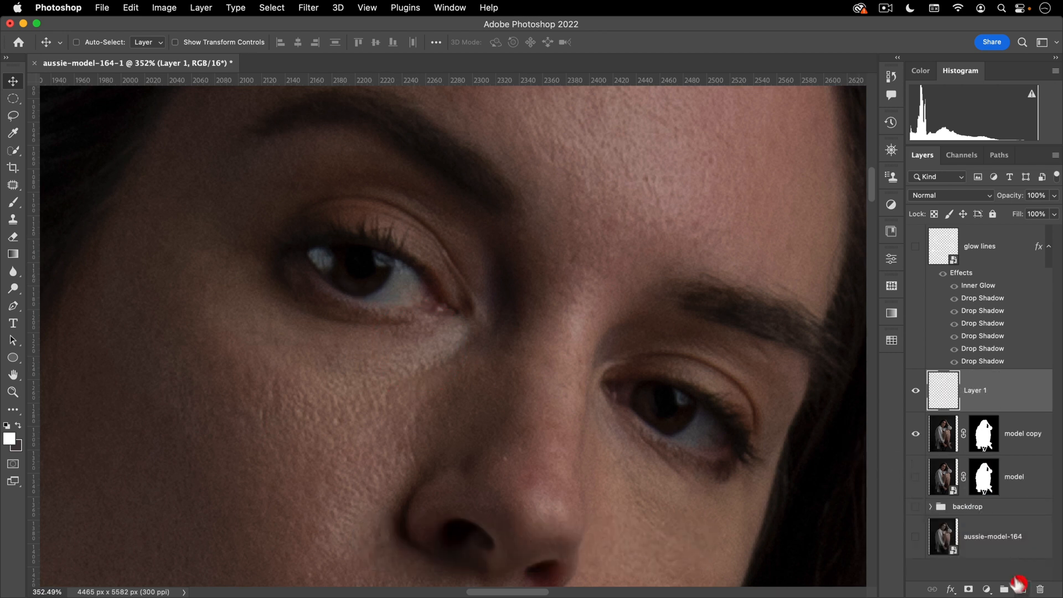
pyautogui.click(930, 195)
pyautogui.click(930, 367)
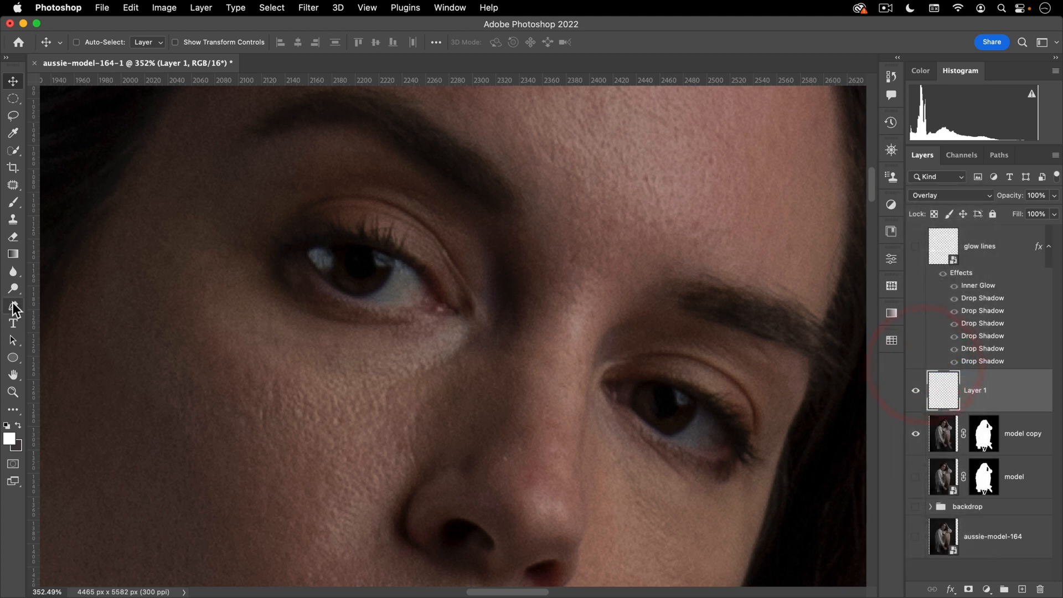
# - Brighten both eyes with white on the overlay layer, using a 29 px Soft Round Pressure Opacity brush with 0% hardness
pyautogui.press('b')
pyautogui.rightClick(375, 302)
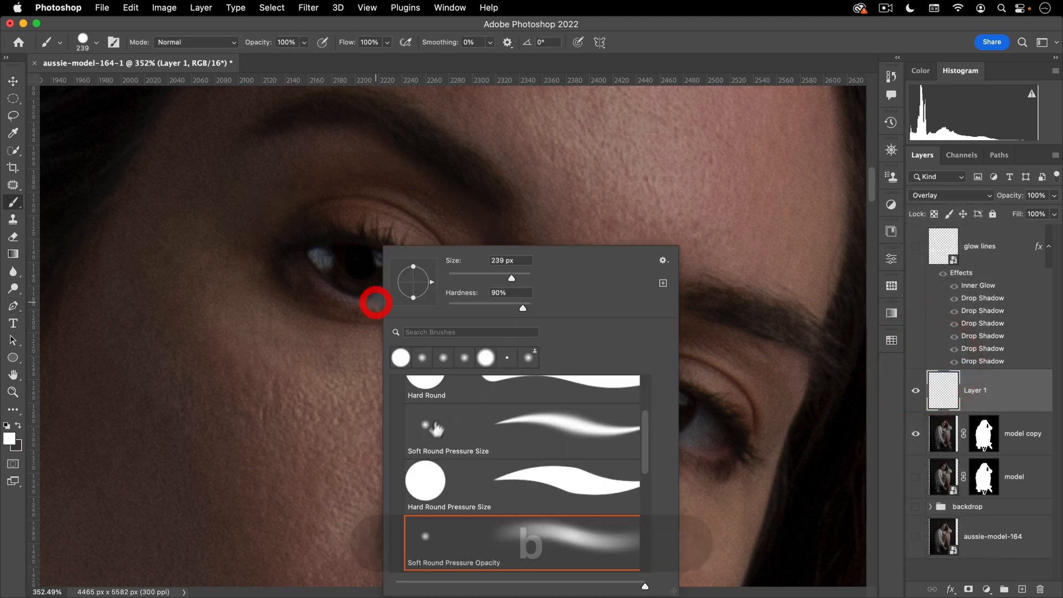
pyautogui.scroll(-2, 469, 480)
pyautogui.click(484, 471)
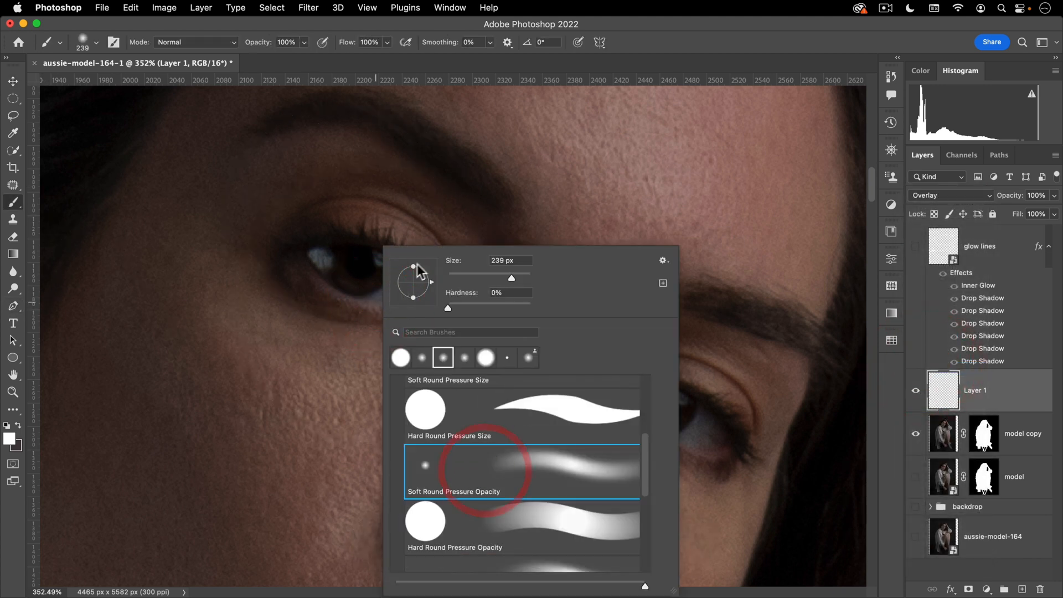
pyautogui.click(459, 276)
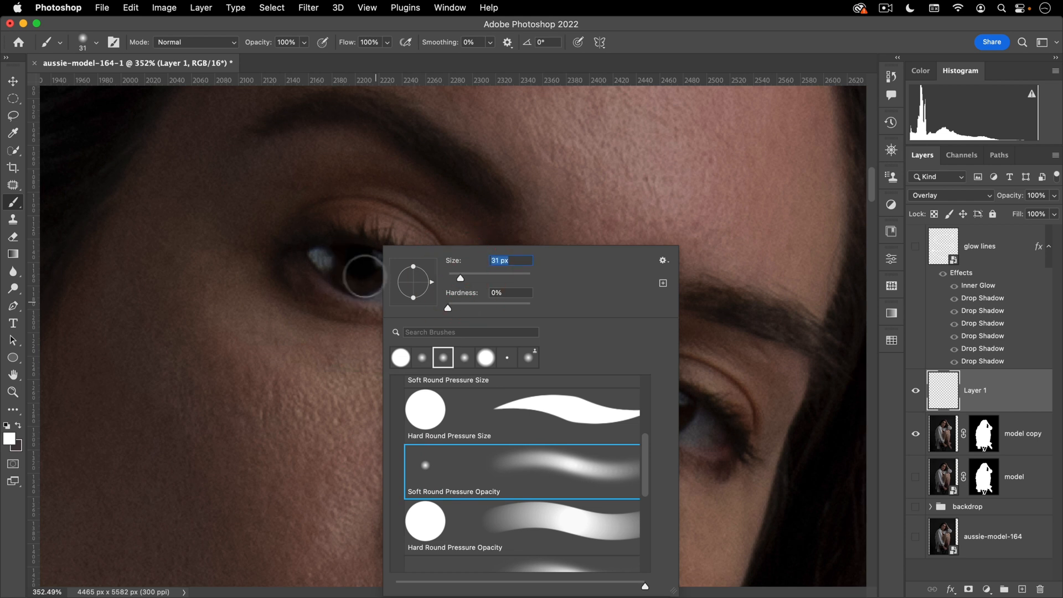
pyautogui.moveTo(376, 202); pyautogui.dragTo(372, 198)
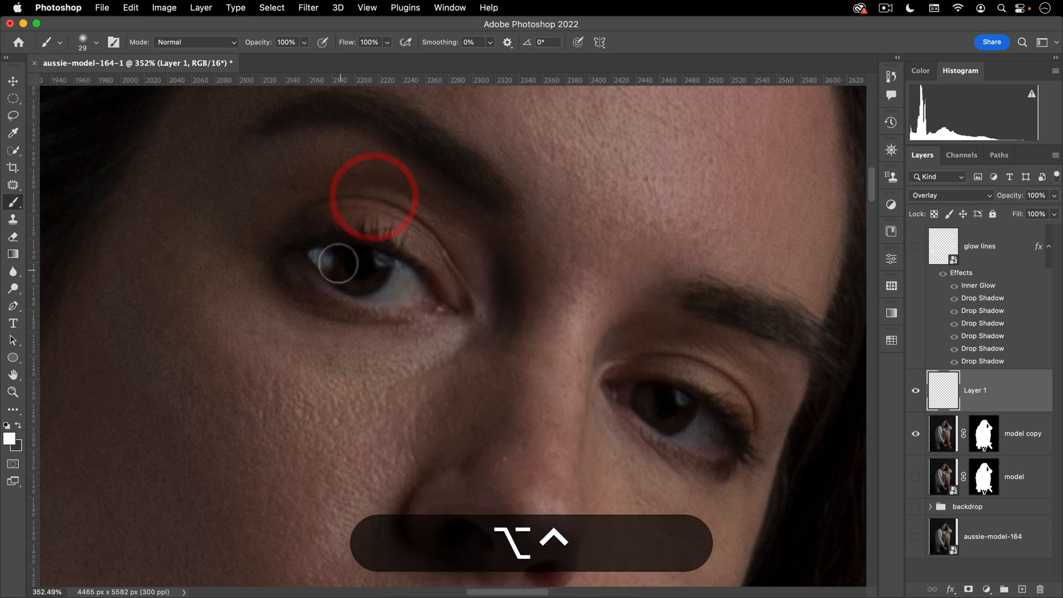
pyautogui.moveTo(360, 281); pyautogui.dragTo(377, 267)
pyautogui.moveTo(648, 401)
pyautogui.mouseDown()
pyautogui.moveTo(664, 418)
pyautogui.moveTo(683, 414)
pyautogui.moveTo(598, 410)
pyautogui.moveTo(616, 403)
pyautogui.mouseUp()
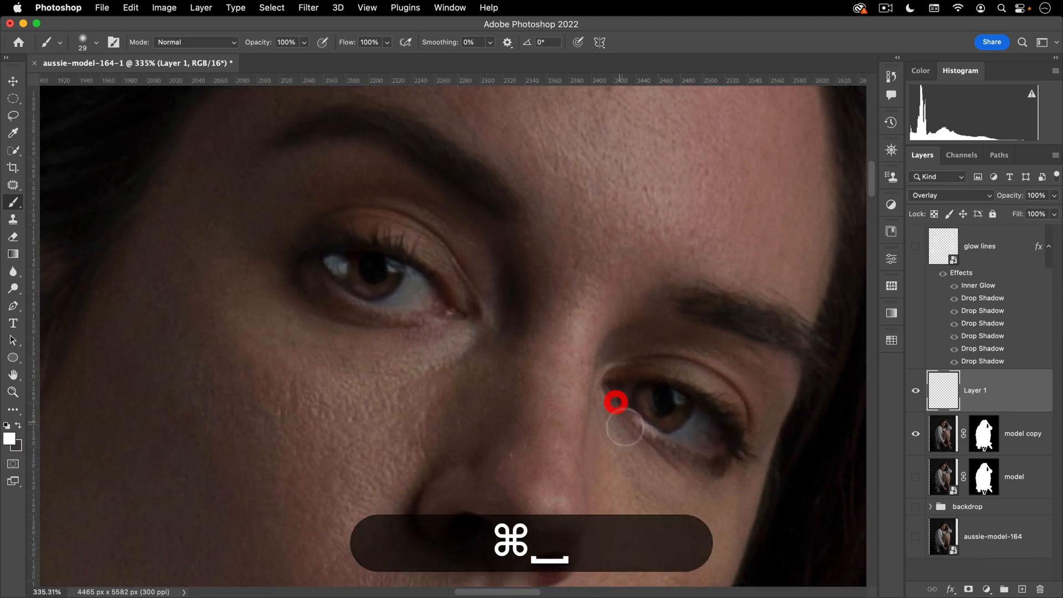
# - Erase the excess brightening around both eyes on the overlay layer with a 22 px eraser
pyautogui.press('e')
pyautogui.moveTo(647, 445); pyautogui.dragTo(599, 436)
pyautogui.moveTo(675, 393); pyautogui.dragTo(676, 442)
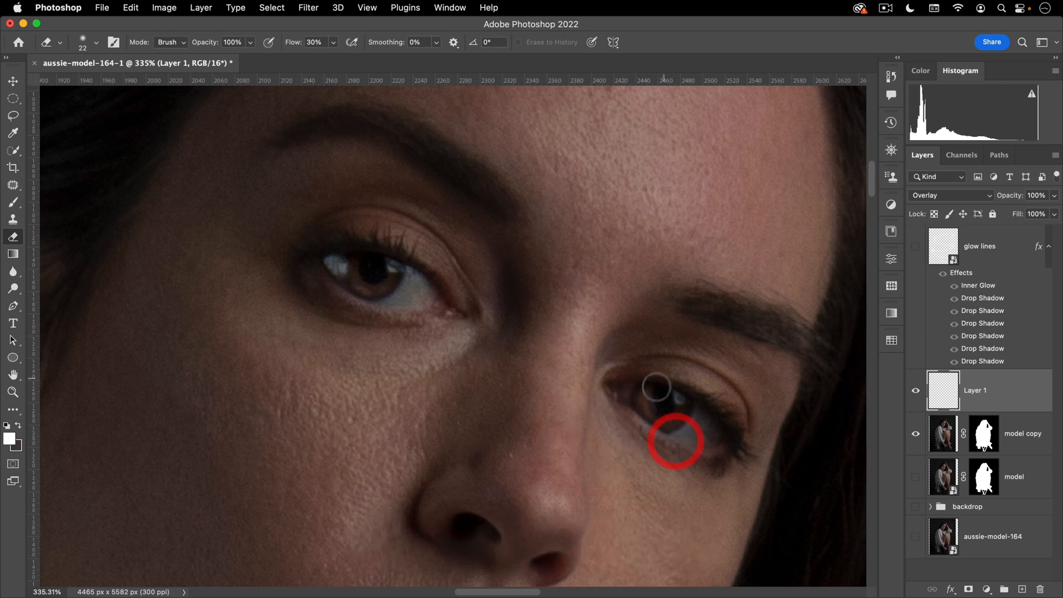
pyautogui.moveTo(705, 387); pyautogui.dragTo(704, 384)
pyautogui.moveTo(393, 262)
pyautogui.mouseDown()
pyautogui.moveTo(368, 245)
pyautogui.moveTo(388, 275)
pyautogui.moveTo(418, 254)
pyautogui.mouseUp()
pyautogui.moveTo(356, 296); pyautogui.dragTo(297, 277)
pyautogui.moveTo(371, 333)
pyautogui.mouseDown()
pyautogui.moveTo(299, 360)
pyautogui.moveTo(345, 338)
pyautogui.mouseUp()
# - Remove blemishes on the chin and around the mouth on the model copy layer with a 16 px Content-Aware Spot Healing Brush
pyautogui.moveTo(458, 381); pyautogui.dragTo(560, 226)
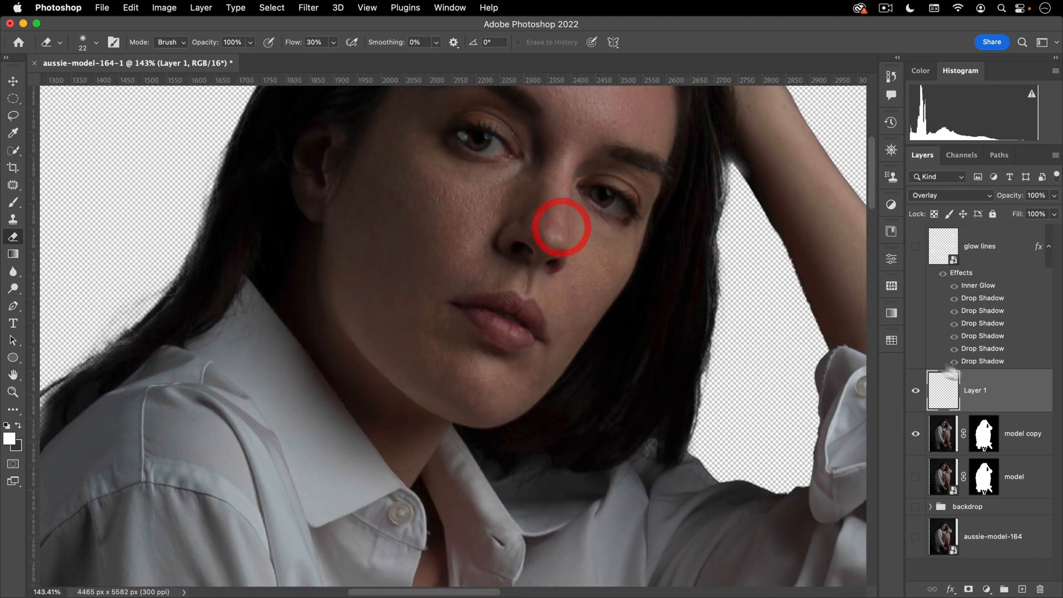
pyautogui.click(947, 432)
pyautogui.moveTo(581, 380); pyautogui.dragTo(587, 377)
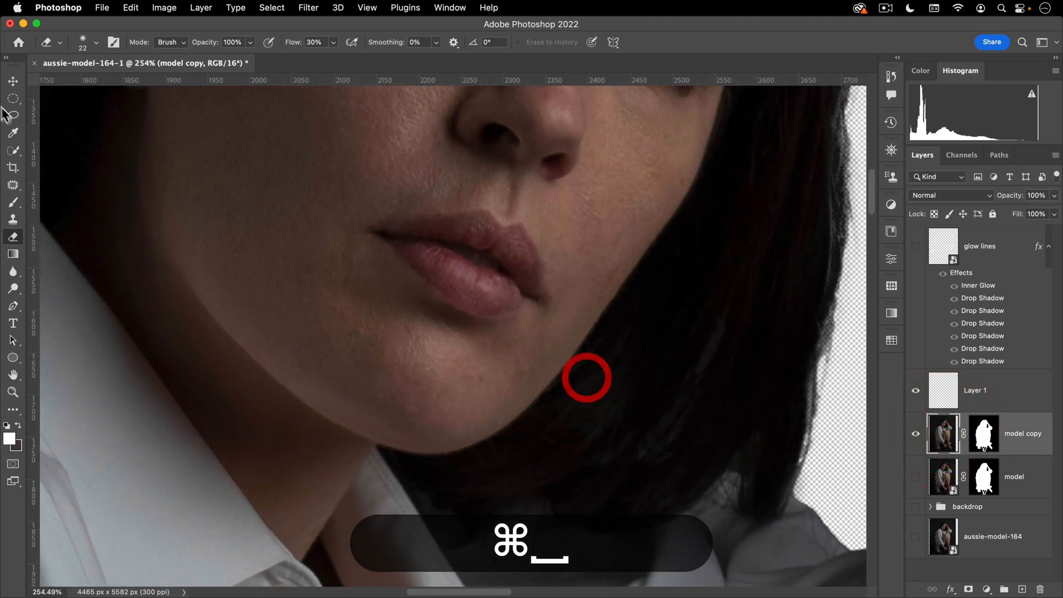
pyautogui.click(14, 186)
pyautogui.rightClick(13, 187)
pyautogui.click(47, 181)
pyautogui.moveTo(503, 386)
pyautogui.mouseDown()
pyautogui.moveTo(493, 362)
pyautogui.moveTo(467, 364)
pyautogui.mouseUp()
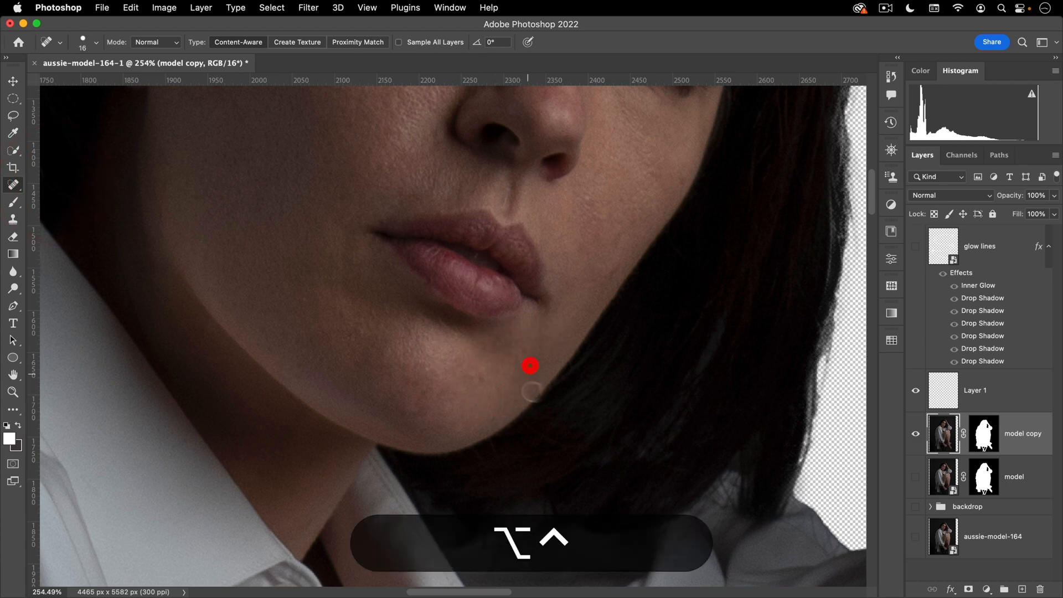
pyautogui.click(605, 286)
pyautogui.click(482, 379)
# - Heal the small spots and marks on the model's knees and upper legs with the 16 px Spot Healing Brush
pyautogui.moveTo(517, 147); pyautogui.dragTo(456, 302)
pyautogui.click(416, 254)
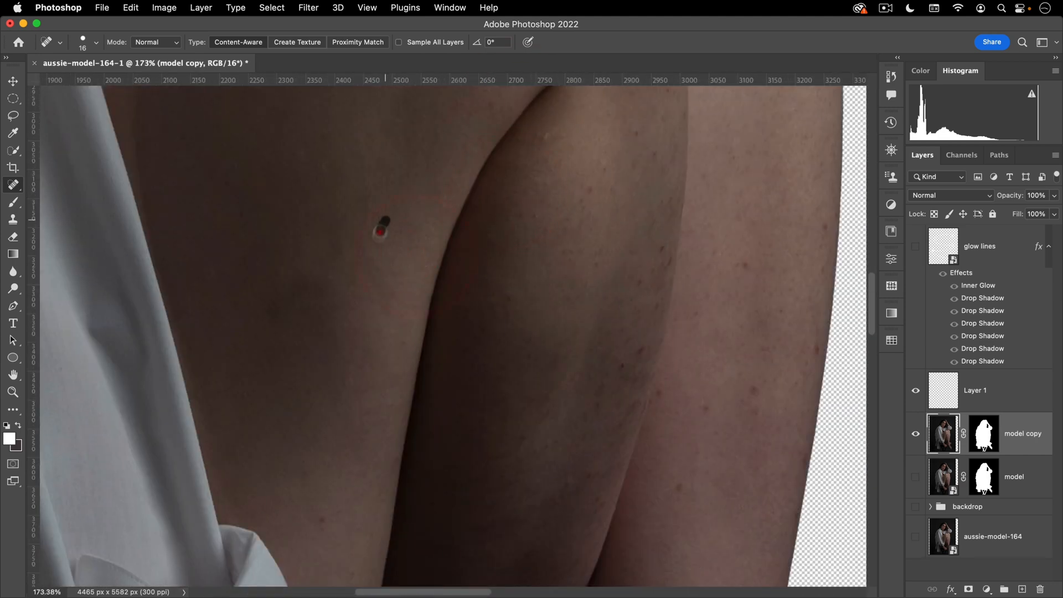
pyautogui.scroll(5, 416, 254)
pyautogui.hscroll(3, 416, 254)
pyautogui.click(553, 132)
pyautogui.click(501, 191)
pyautogui.moveTo(491, 142); pyautogui.dragTo(468, 277)
pyautogui.click(513, 221)
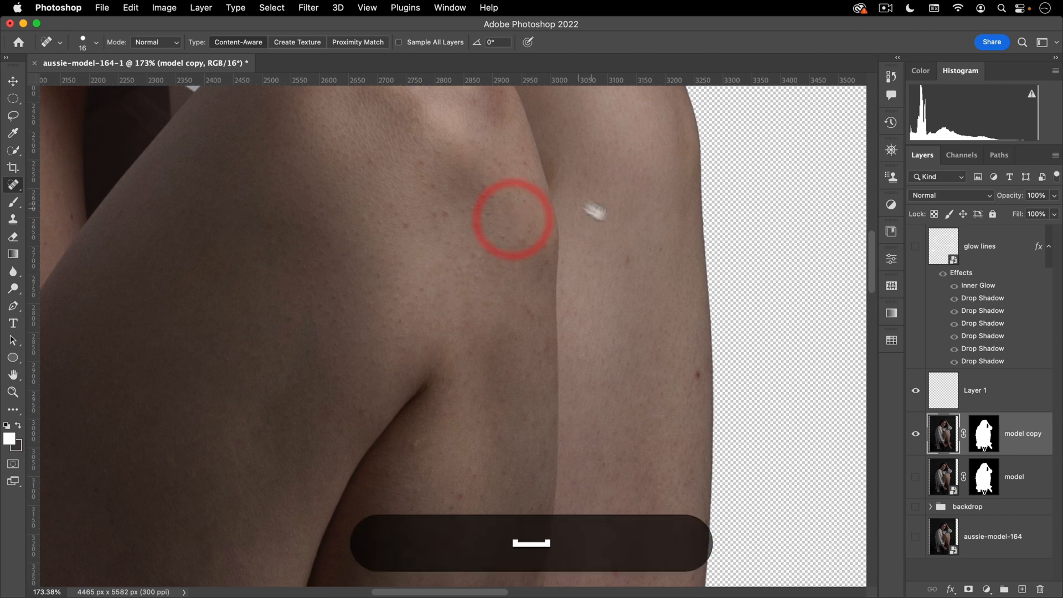
pyautogui.moveTo(697, 342); pyautogui.dragTo(460, 109)
pyautogui.moveTo(476, 250); pyautogui.dragTo(484, 127)
pyautogui.click(477, 175)
pyautogui.moveTo(416, 233); pyautogui.dragTo(461, 136)
pyautogui.click(444, 123)
pyautogui.click(515, 201)
pyautogui.click(407, 263)
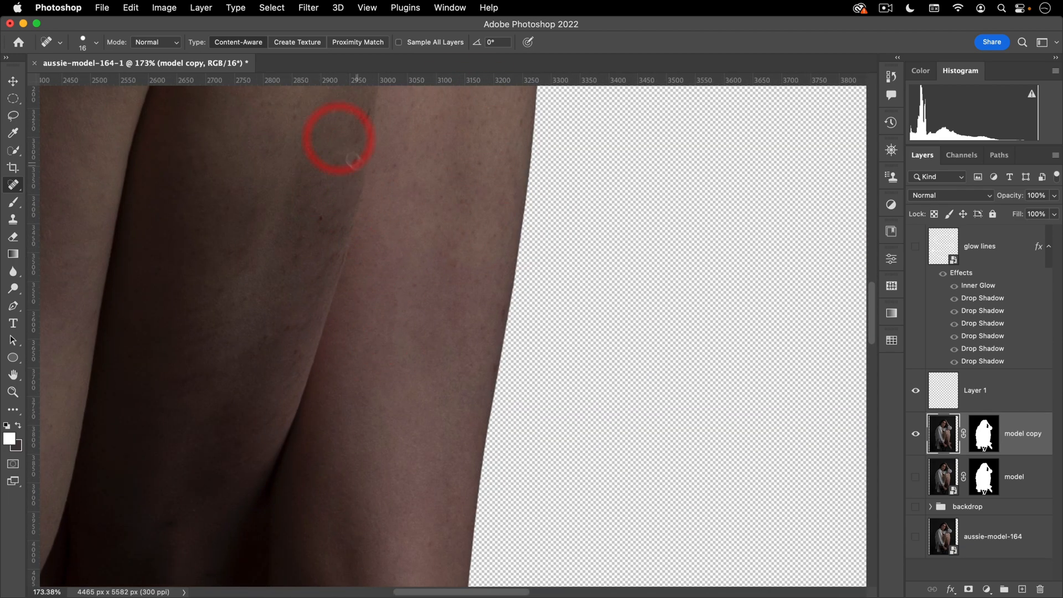
# - Heal the remaining spots along both lower legs and the thigh, enlarging the Spot Healing Brush to 37 px
pyautogui.moveTo(309, 277); pyautogui.dragTo(337, 498)
pyautogui.click(394, 356)
pyautogui.click(313, 217)
pyautogui.click(323, 273)
pyautogui.moveTo(334, 354)
pyautogui.mouseDown()
pyautogui.moveTo(275, 377)
pyautogui.moveTo(431, 332)
pyautogui.mouseUp()
pyautogui.moveTo(431, 355); pyautogui.dragTo(484, 368)
pyautogui.moveTo(476, 221); pyautogui.dragTo(462, 385)
pyautogui.moveTo(444, 249); pyautogui.dragTo(400, 290)
pyautogui.moveTo(471, 194); pyautogui.dragTo(518, 332)
pyautogui.click(570, 261)
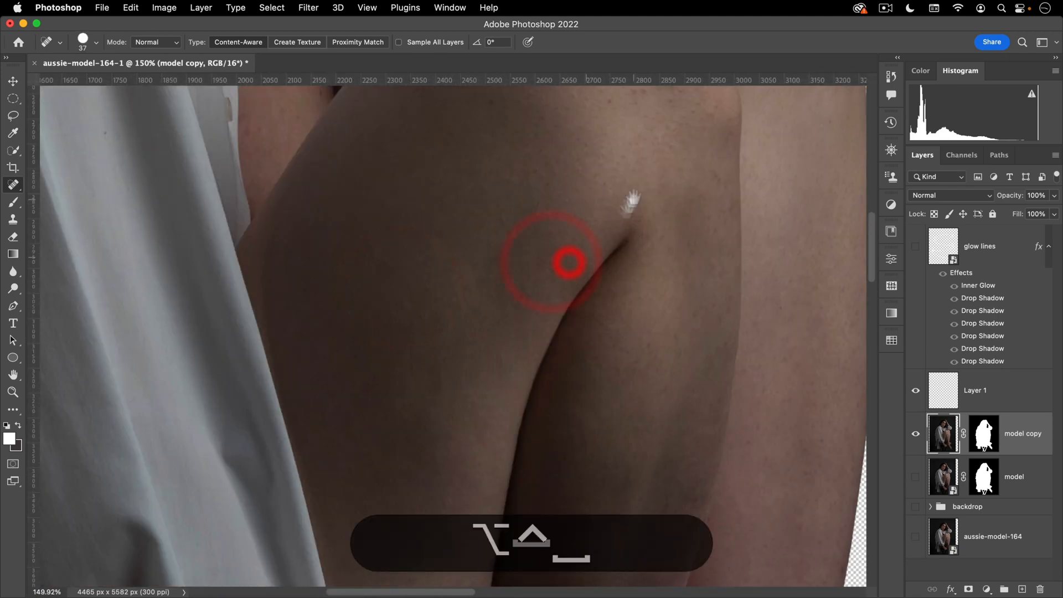
pyautogui.moveTo(615, 110); pyautogui.dragTo(563, 330)
pyautogui.moveTo(481, 299); pyautogui.dragTo(448, 318)
pyautogui.moveTo(423, 217); pyautogui.dragTo(498, 219)
# - Even out uneven skin areas on the legs with the Patch tool in Normal mode, undoing the unsuitable patches
pyautogui.rightClick(13, 185)
pyautogui.click(67, 199)
pyautogui.moveTo(483, 152)
pyautogui.mouseDown()
pyautogui.moveTo(426, 374)
pyautogui.moveTo(468, 365)
pyautogui.mouseUp()
pyautogui.click(478, 380)
pyautogui.moveTo(486, 94); pyautogui.dragTo(477, 111)
pyautogui.press('super+z')
pyautogui.click(210, 42)
pyautogui.moveTo(440, 146)
pyautogui.mouseDown()
pyautogui.moveTo(415, 364)
pyautogui.moveTo(420, 529)
pyautogui.mouseUp()
pyautogui.press('super+z')
pyautogui.moveTo(421, 487); pyautogui.dragTo(376, 483)
pyautogui.moveTo(396, 242); pyautogui.dragTo(347, 387)
pyautogui.moveTo(531, 261); pyautogui.dragTo(495, 287)
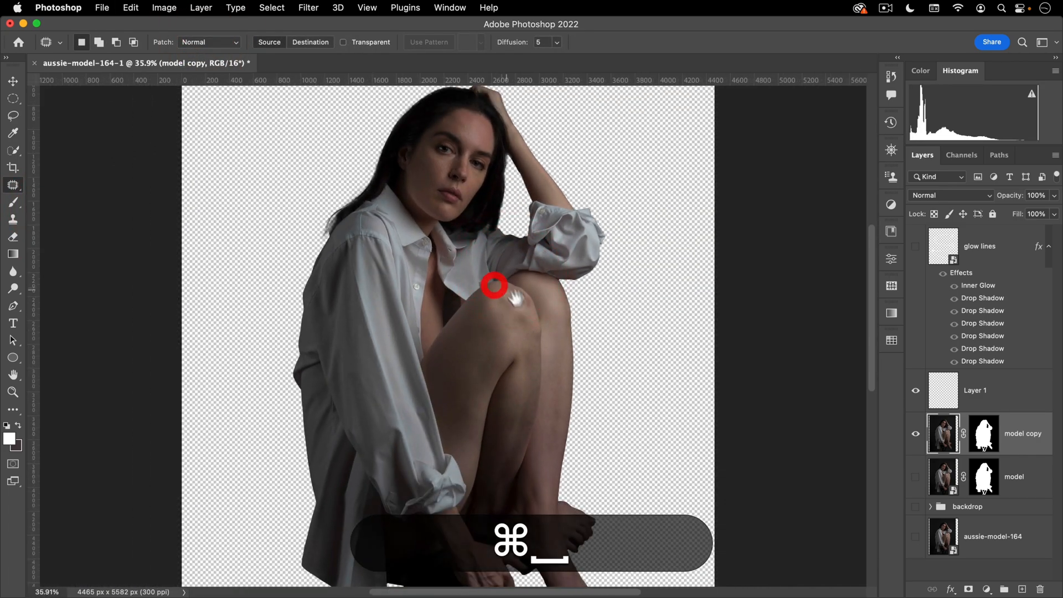
# - Compare the image with only the model copy layer, and turn the glow lines layer and the backdrop group back on
pyautogui.moveTo(528, 326); pyautogui.dragTo(443, 273)
pyautogui.press('v')
pyautogui.keyDown('alt'); pyautogui.click(916, 433); pyautogui.keyUp('alt')
pyautogui.keyDown('alt'); pyautogui.click(916, 433); pyautogui.keyUp('alt')
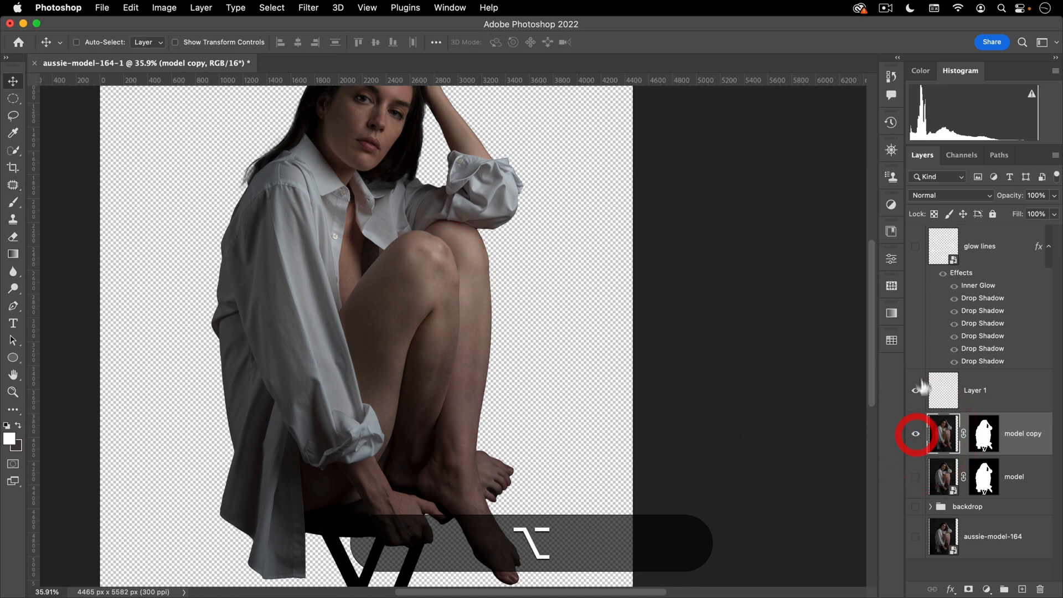
pyautogui.click(916, 246)
pyautogui.click(916, 507)
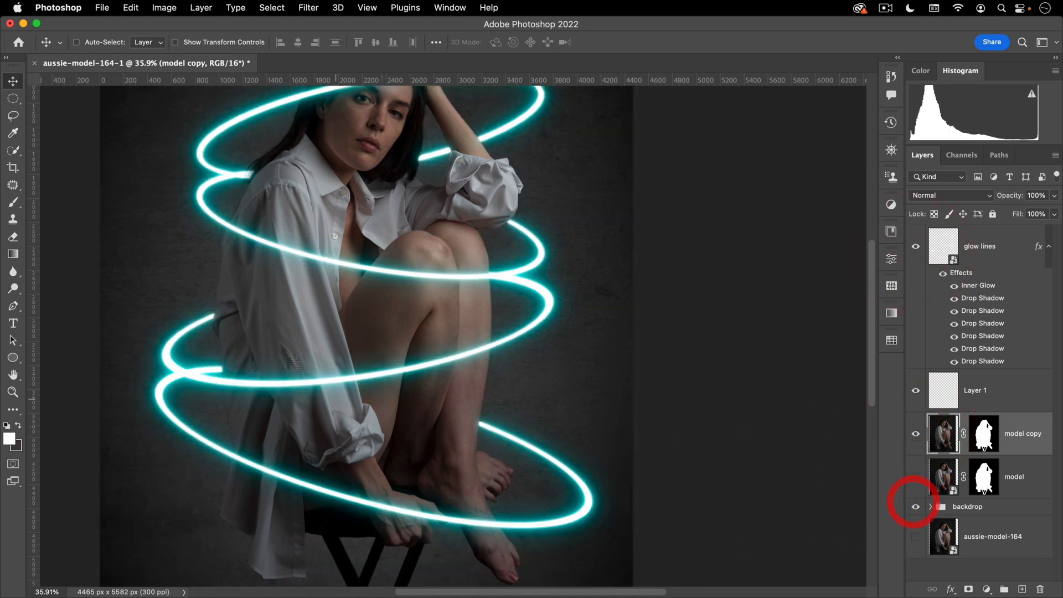
pyautogui.moveTo(399, 265); pyautogui.dragTo(503, 346)
pyautogui.moveTo(504, 345); pyautogui.dragTo(470, 352)
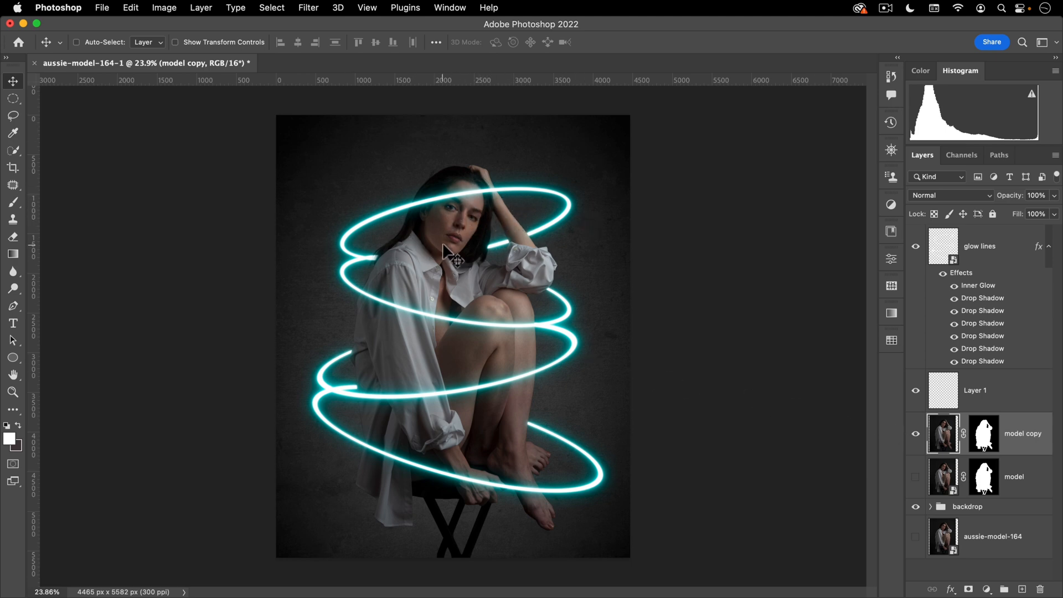
# - Add a new layer directly above the model copy layer and name it "eye catchlight"
pyautogui.moveTo(459, 212); pyautogui.dragTo(551, 157)
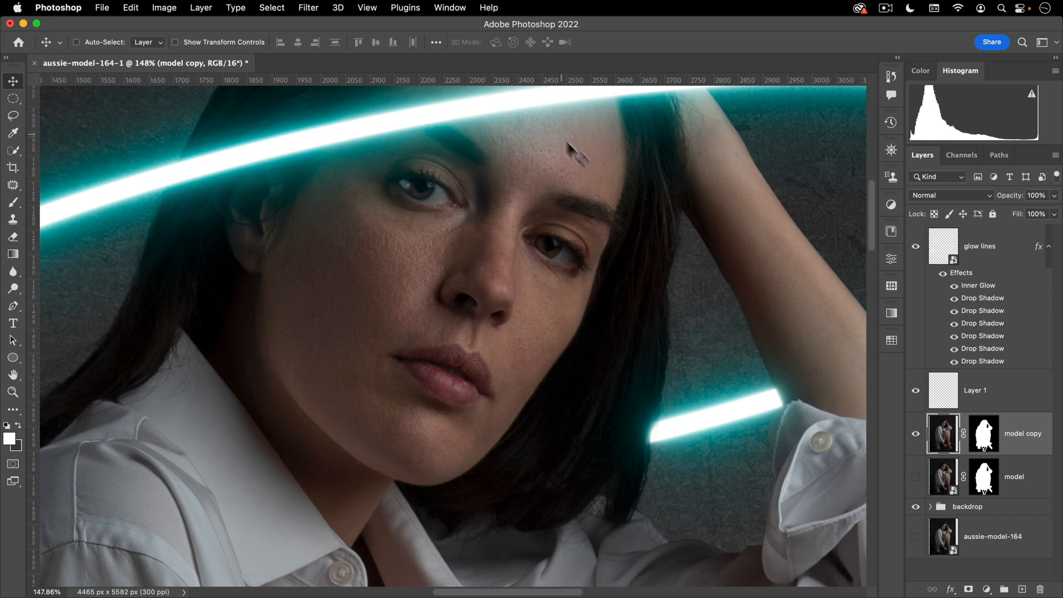
pyautogui.click(1024, 590)
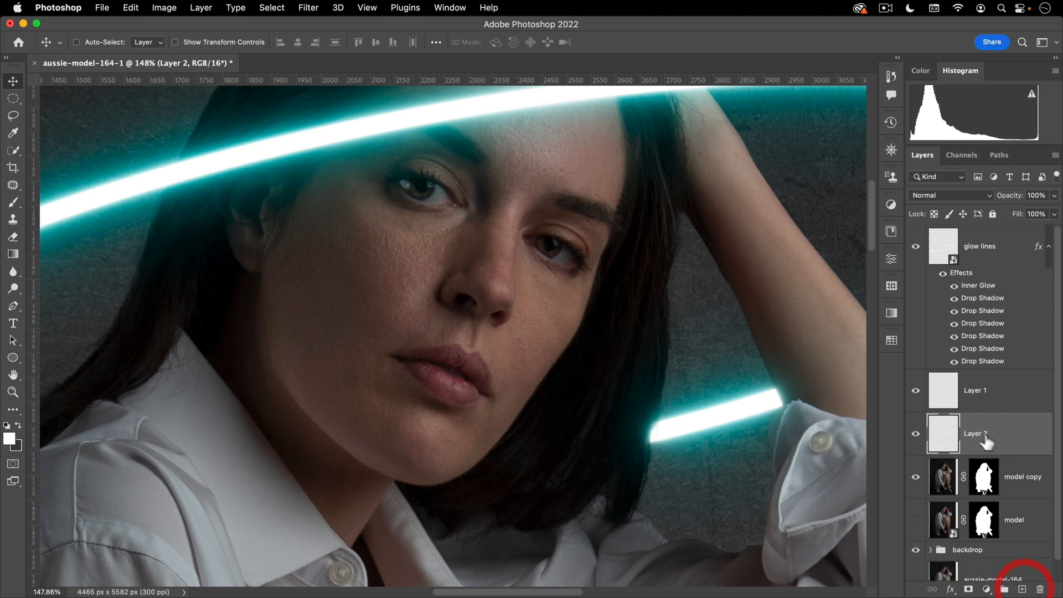
pyautogui.write('eye catchlight')
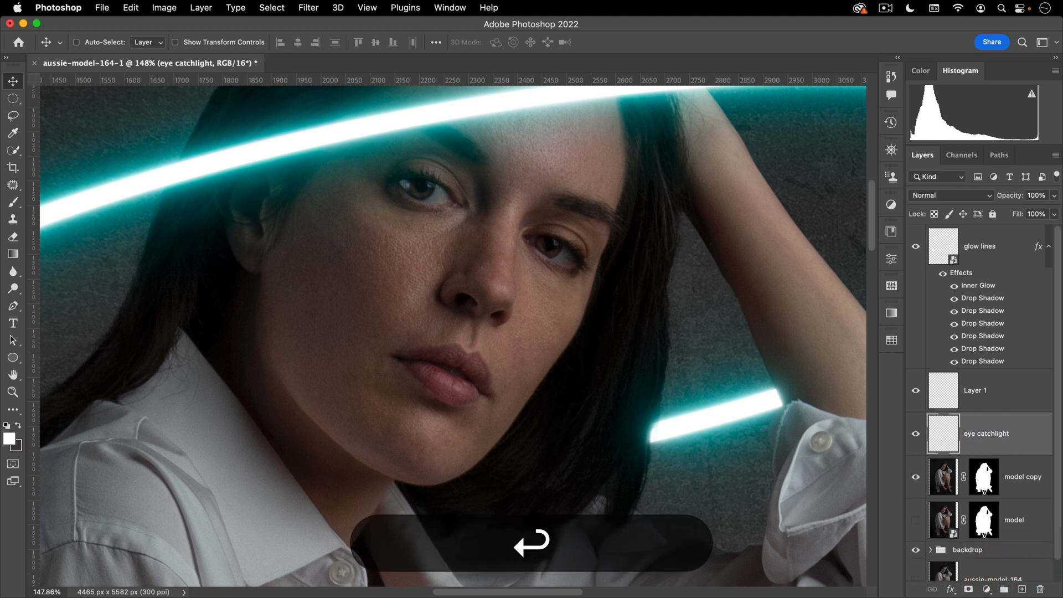
# - Paint a curved catchlight across the iris of the model's right eye, using an 8 px brush at 30% flow and a color sampled from the eye
pyautogui.moveTo(436, 170); pyautogui.dragTo(510, 141)
pyautogui.moveTo(355, 234)
pyautogui.mouseDown()
pyautogui.moveTo(432, 292)
pyautogui.moveTo(354, 296)
pyautogui.mouseUp()
pyautogui.press('b')
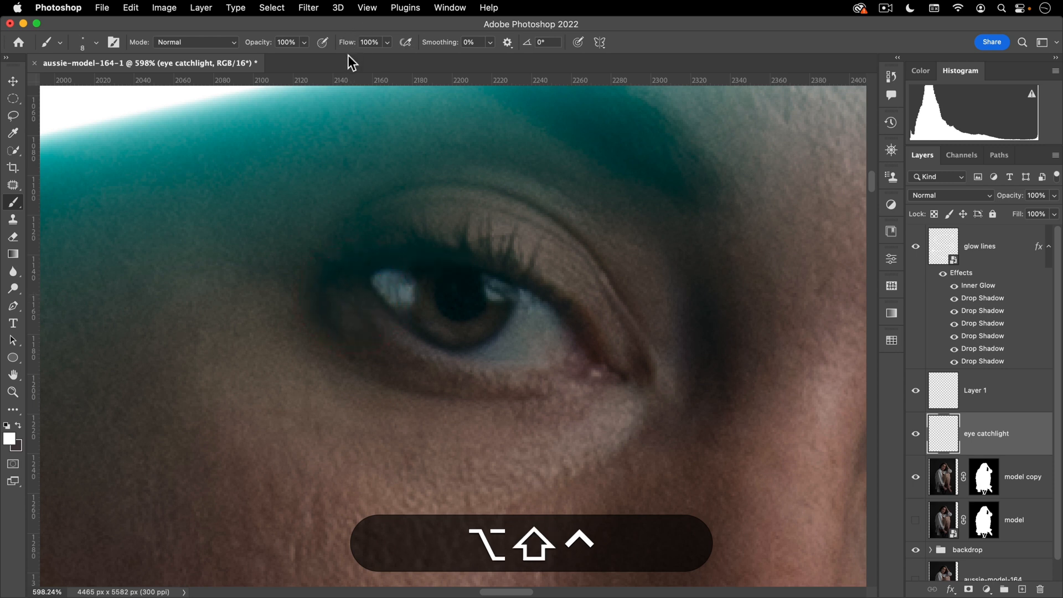
pyautogui.hotkey('shift', '3')
pyautogui.hotkey('shift', '3')
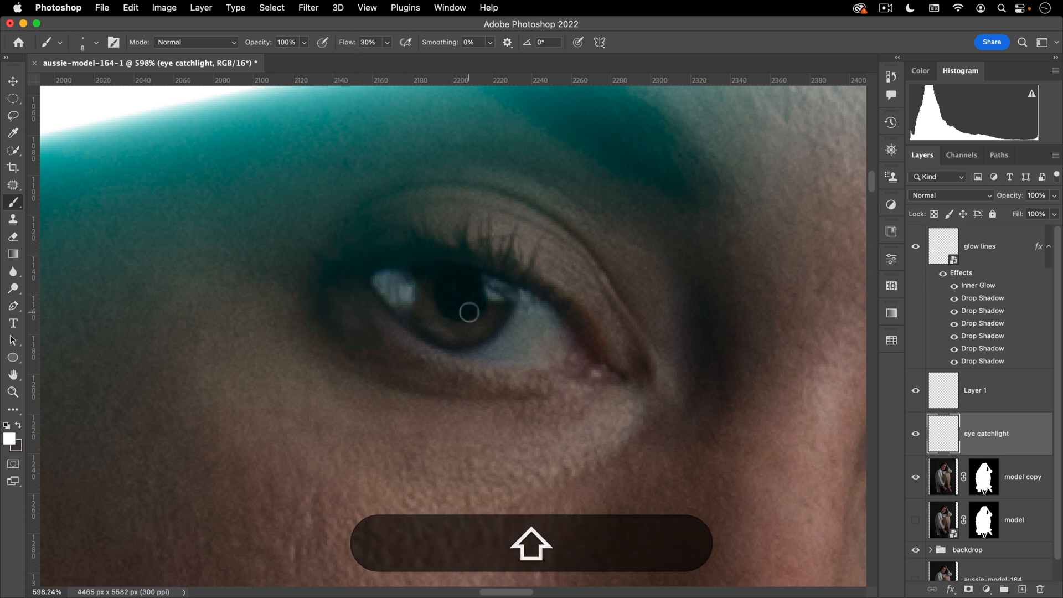
pyautogui.keyDown('alt'); pyautogui.click(497, 286); pyautogui.keyUp('alt')
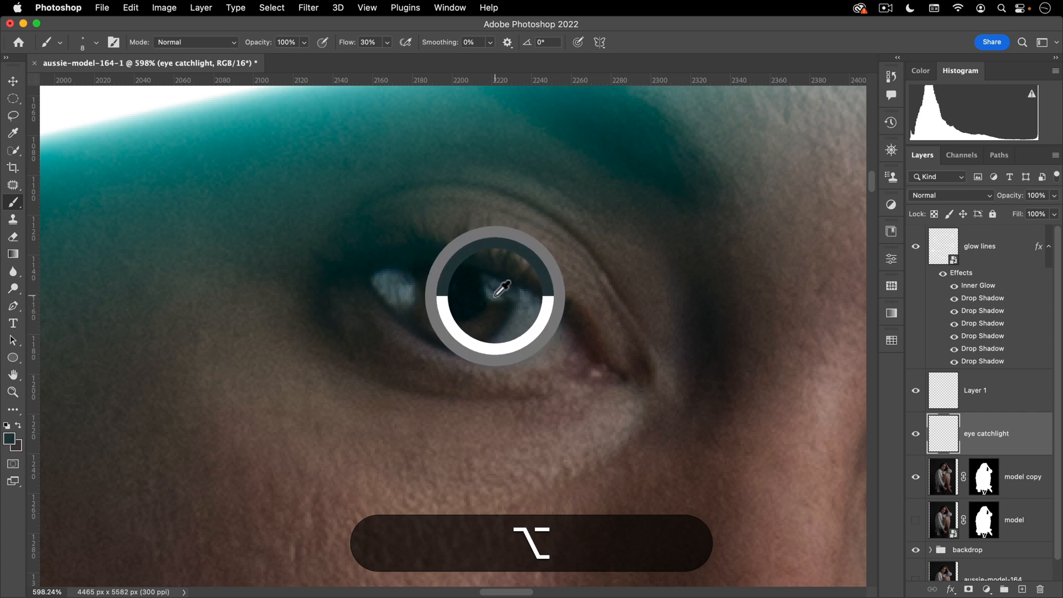
pyautogui.keyDown('alt'); pyautogui.click(411, 286); pyautogui.keyUp('alt')
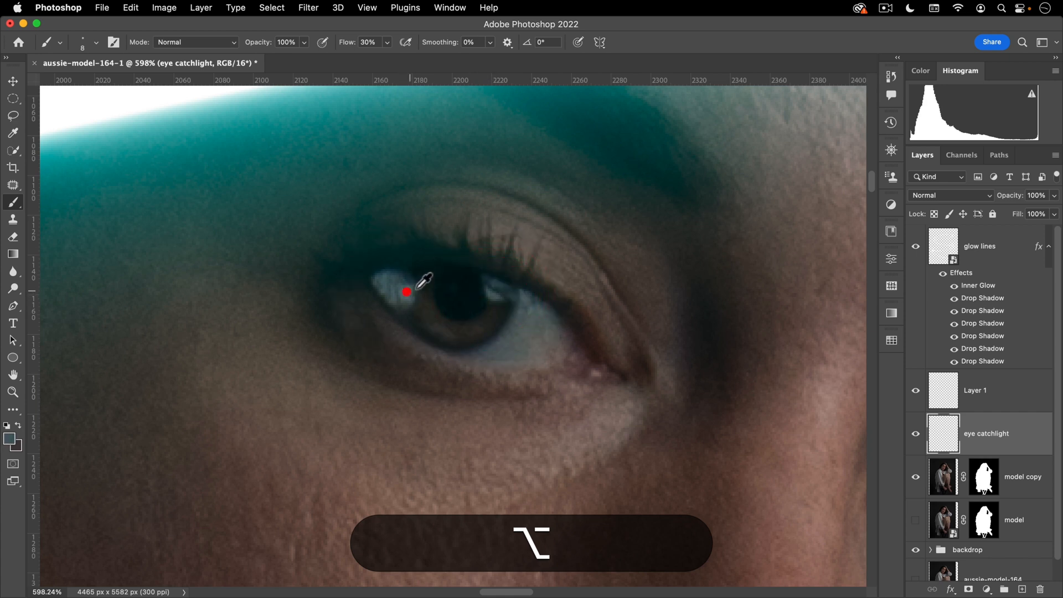
pyautogui.keyDown('alt'); pyautogui.click(458, 278); pyautogui.keyUp('alt')
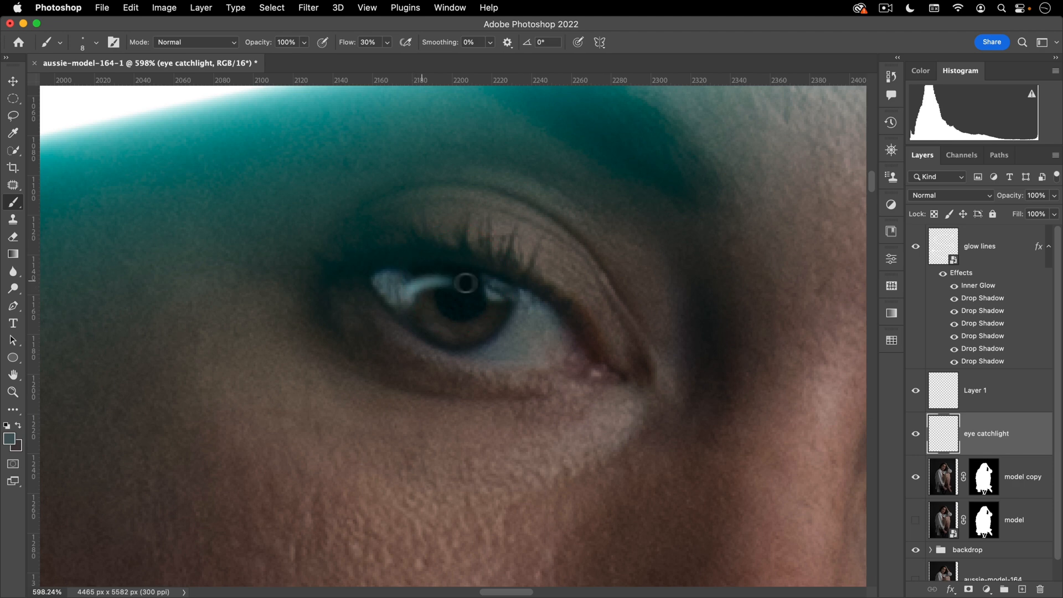
pyautogui.moveTo(448, 319); pyautogui.dragTo(398, 325)
# - Sample the highlight of the model's left eye using Point Sample on All Layers, and paint a matching catchlight over its iris
pyautogui.moveTo(583, 367)
pyautogui.mouseDown()
pyautogui.moveTo(443, 308)
pyautogui.moveTo(528, 292)
pyautogui.mouseUp()
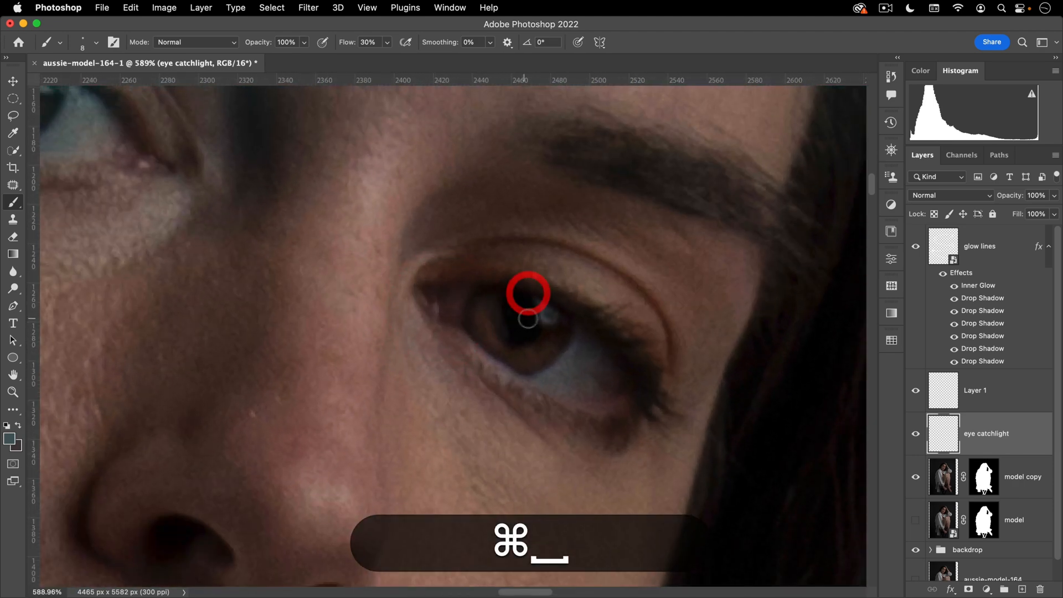
pyautogui.keyDown('alt'); pyautogui.click(544, 311); pyautogui.keyUp('alt')
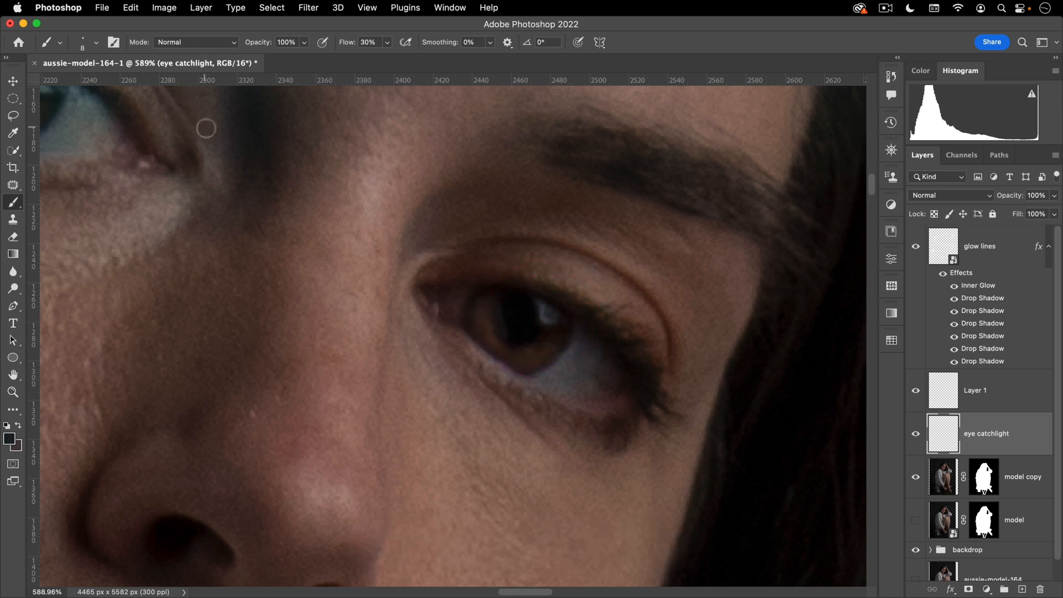
pyautogui.press('i')
pyautogui.click(153, 41)
pyautogui.click(166, 17)
pyautogui.click(543, 311)
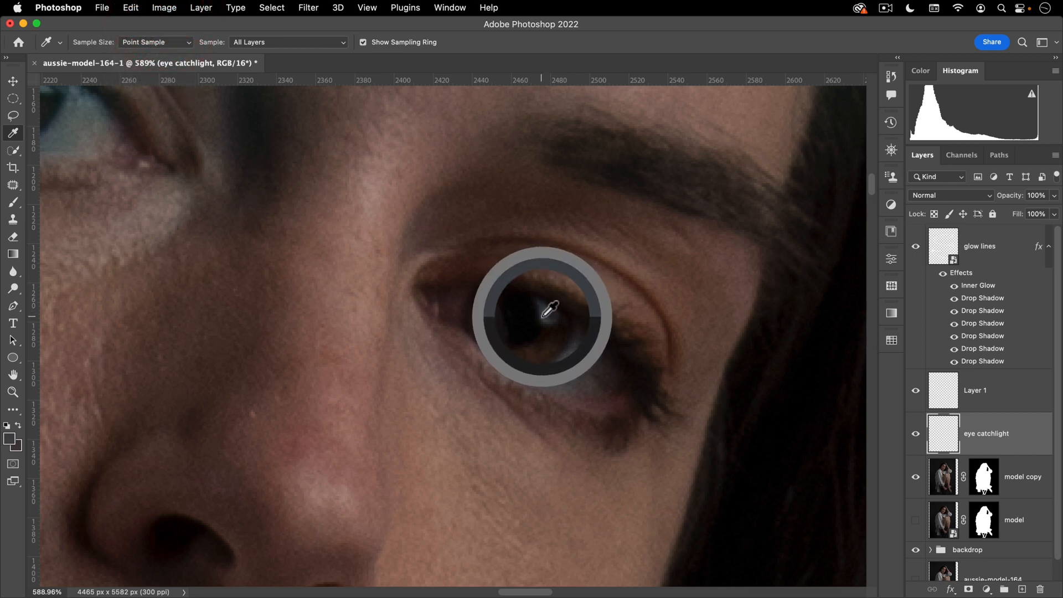
pyautogui.press('b')
pyautogui.click(493, 305)
pyautogui.moveTo(523, 346); pyautogui.dragTo(457, 383)
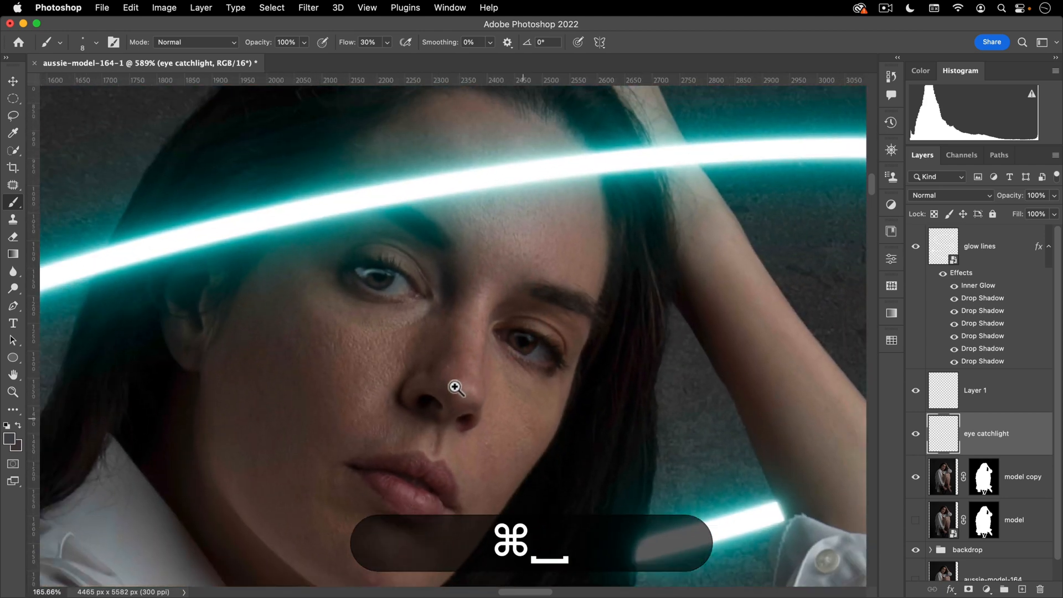
pyautogui.click(521, 338)
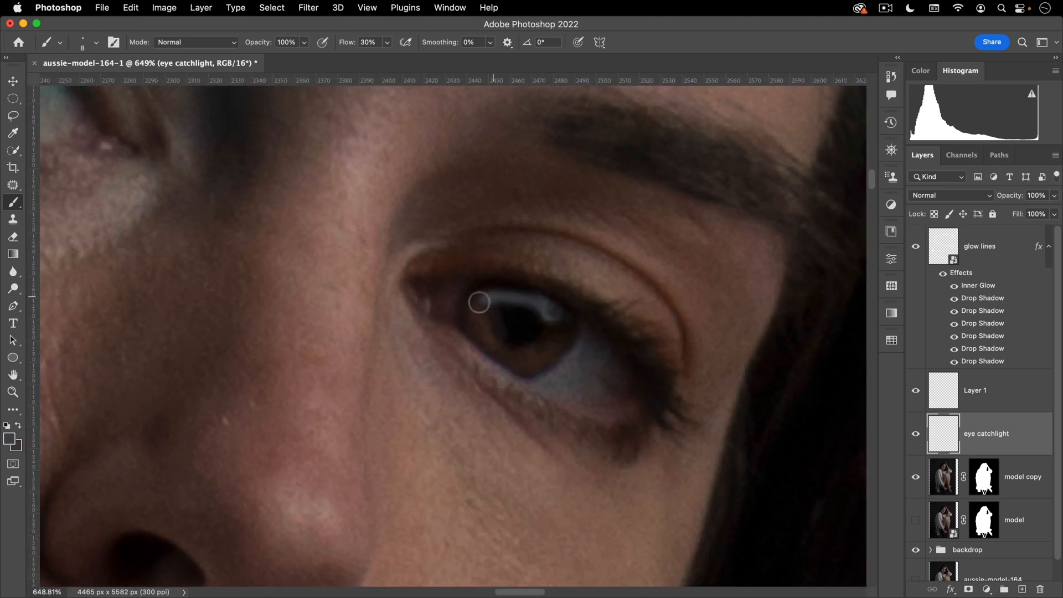
pyautogui.moveTo(476, 305); pyautogui.dragTo(305, 410)
pyautogui.moveTo(378, 379); pyautogui.dragTo(325, 420)
pyautogui.moveTo(465, 396)
pyautogui.mouseDown()
pyautogui.moveTo(558, 308)
pyautogui.moveTo(529, 343)
pyautogui.moveTo(548, 328)
pyautogui.mouseUp()
# - Lower the eye catchlight layer's opacity to 44% and check the eyes against the whole portrait
pyautogui.press('v')
pyautogui.moveTo(497, 281)
pyautogui.mouseDown()
pyautogui.moveTo(541, 250)
pyautogui.moveTo(592, 316)
pyautogui.mouseUp()
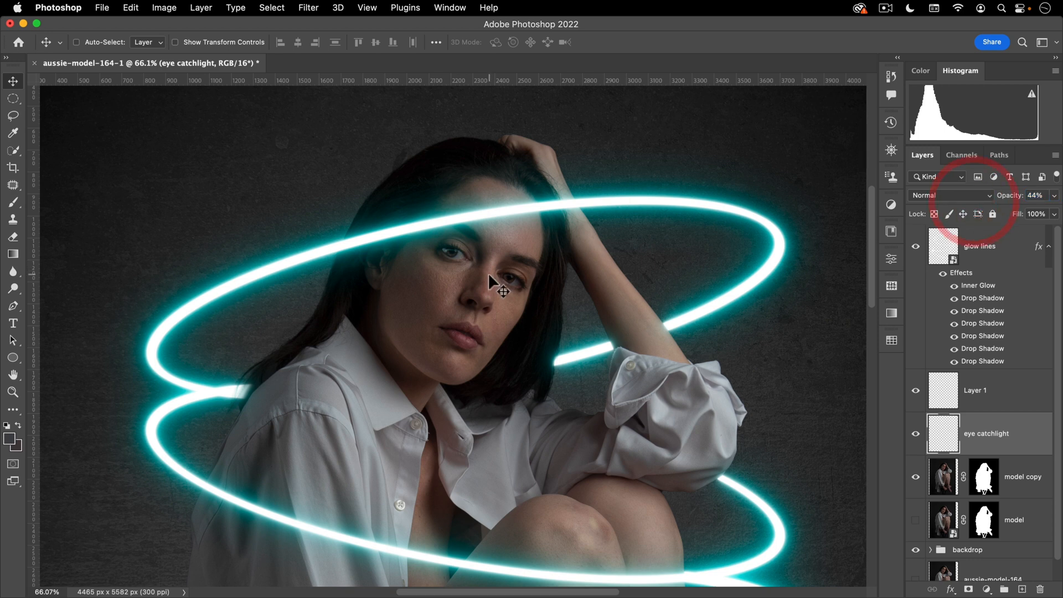
pyautogui.moveTo(461, 252); pyautogui.dragTo(437, 274)
pyautogui.moveTo(542, 373); pyautogui.dragTo(517, 318)
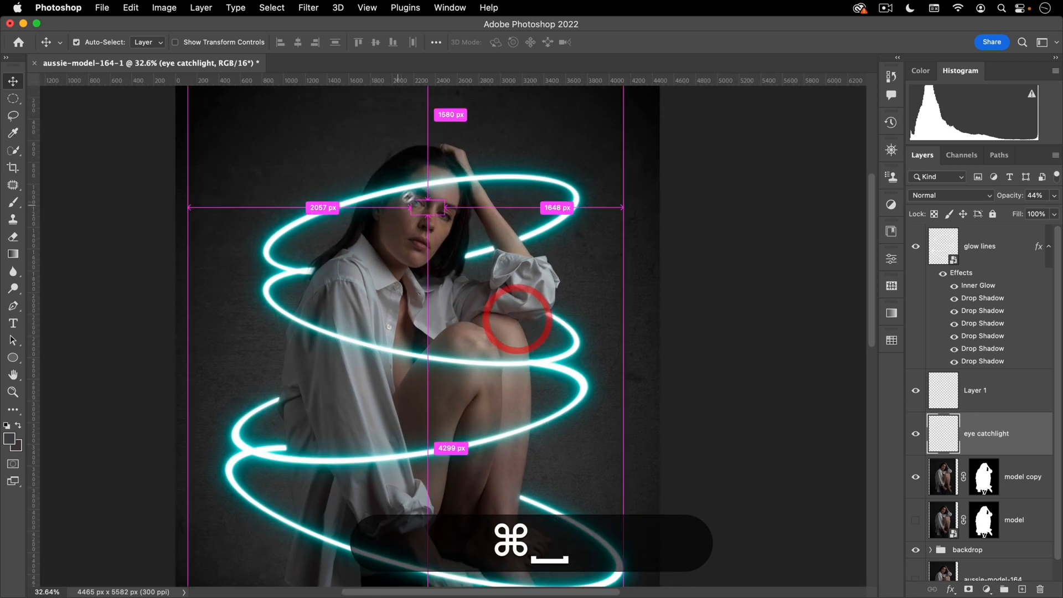
pyautogui.moveTo(400, 204); pyautogui.dragTo(443, 179)
pyautogui.moveTo(486, 222); pyautogui.dragTo(487, 254)
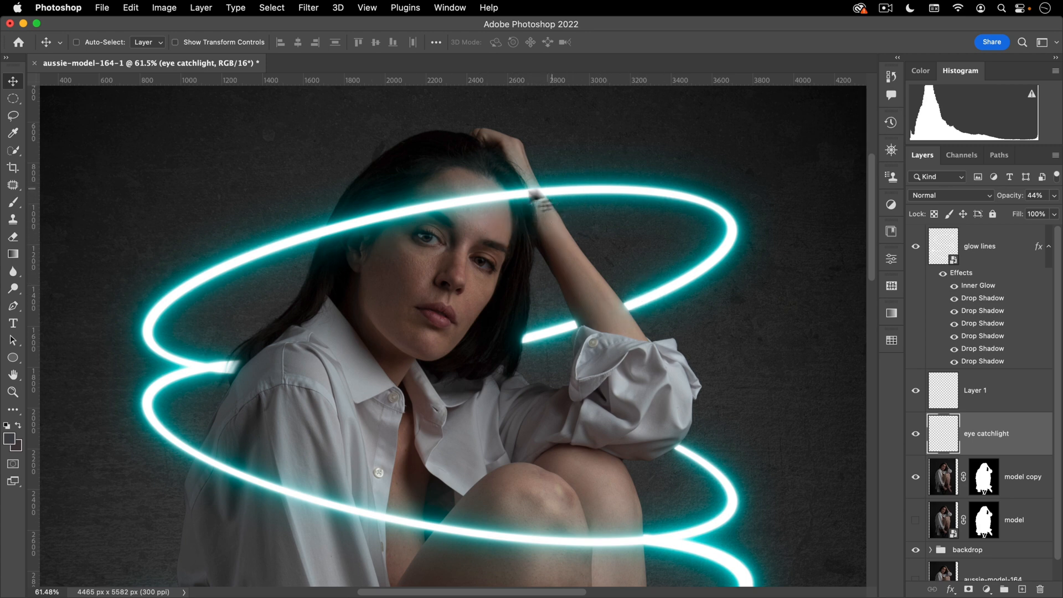
# - Add a Curves adjustment clipped to the model copy layer and raise the RGB curve's midpoint to input 117, output 156
pyautogui.click(937, 482)
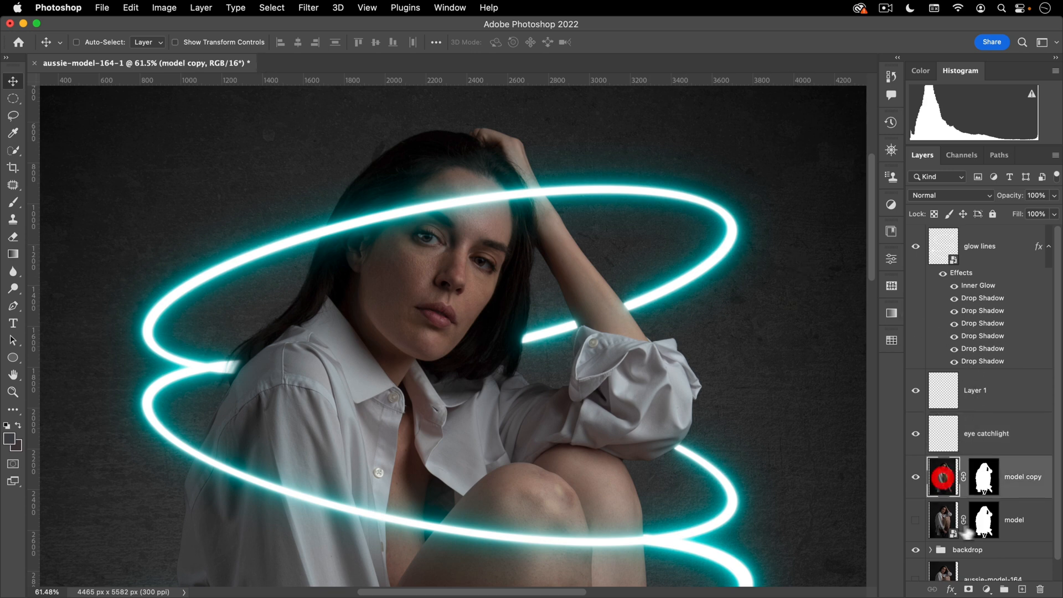
pyautogui.click(988, 590)
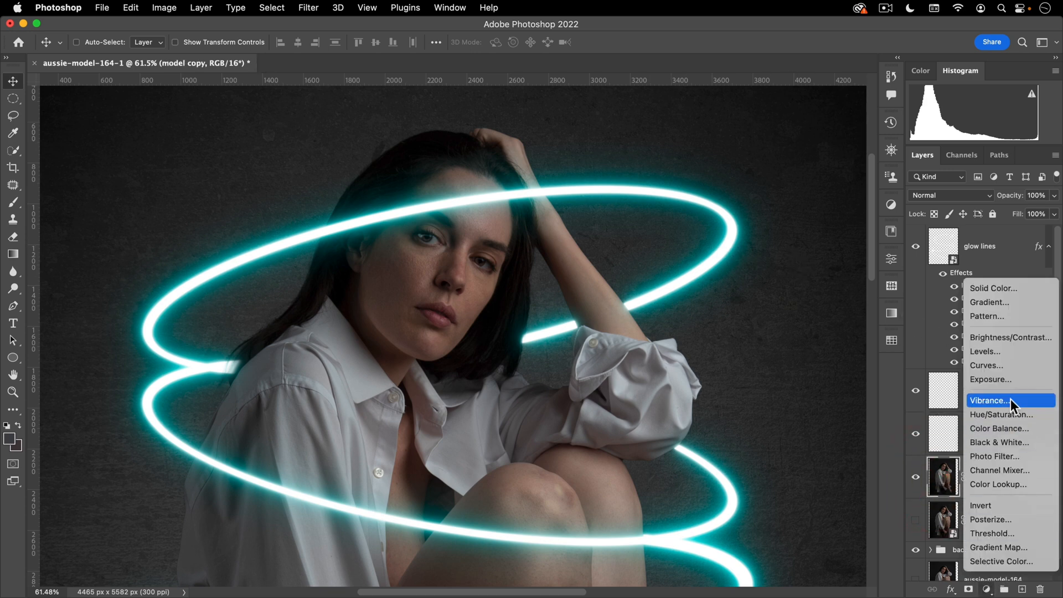
pyautogui.click(1012, 367)
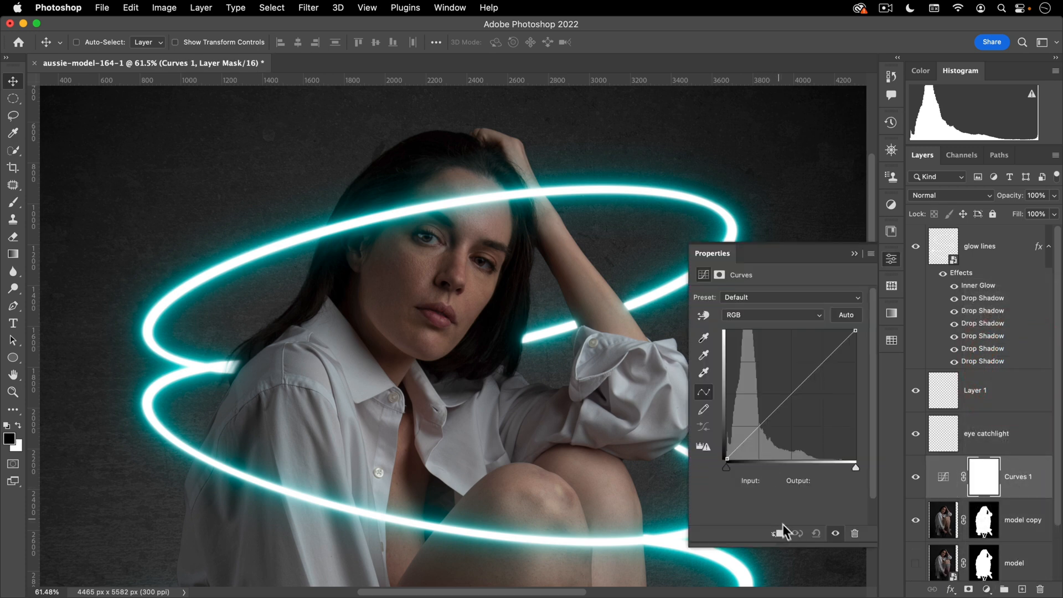
pyautogui.click(778, 534)
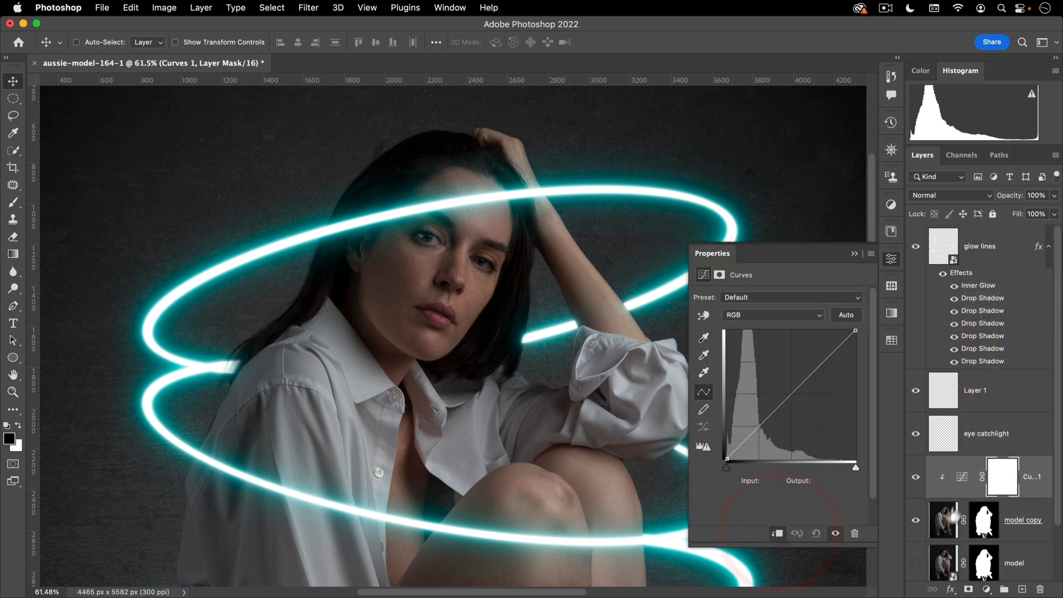
pyautogui.click(944, 502)
pyautogui.click(960, 484)
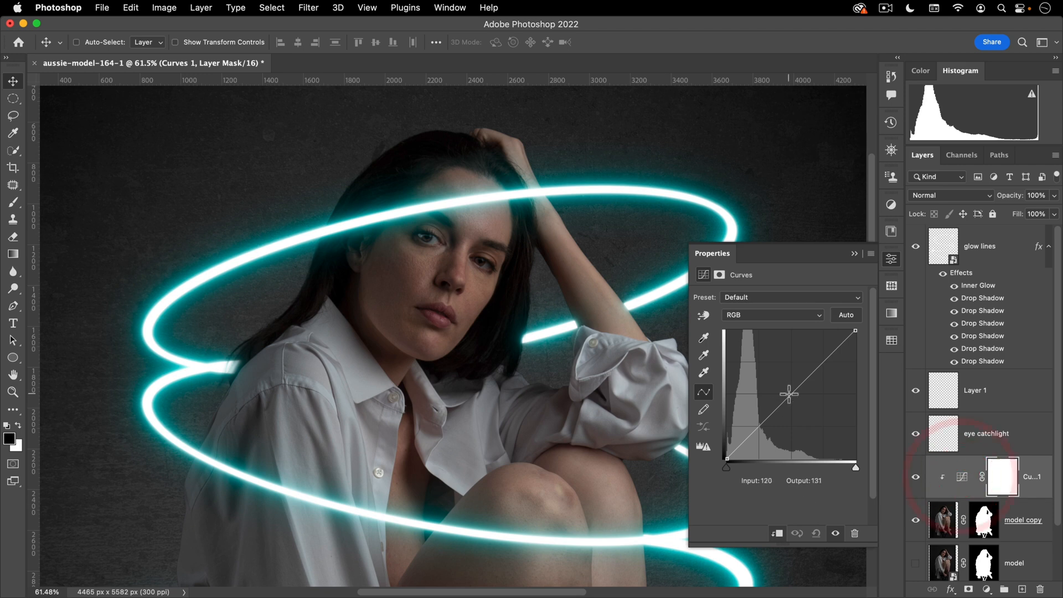
pyautogui.moveTo(785, 388)
pyautogui.mouseDown()
pyautogui.moveTo(777, 354)
pyautogui.moveTo(786, 380)
pyautogui.mouseUp()
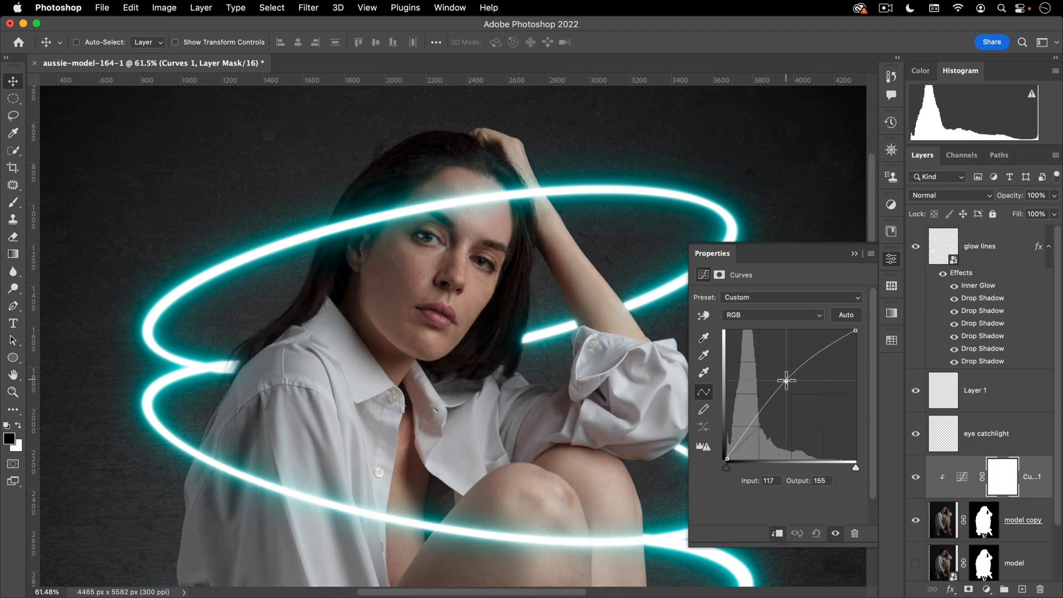
# - Raise the green channel's midpoint in the Curves adjustment to input 160, output 185
pyautogui.click(766, 316)
pyautogui.click(766, 324)
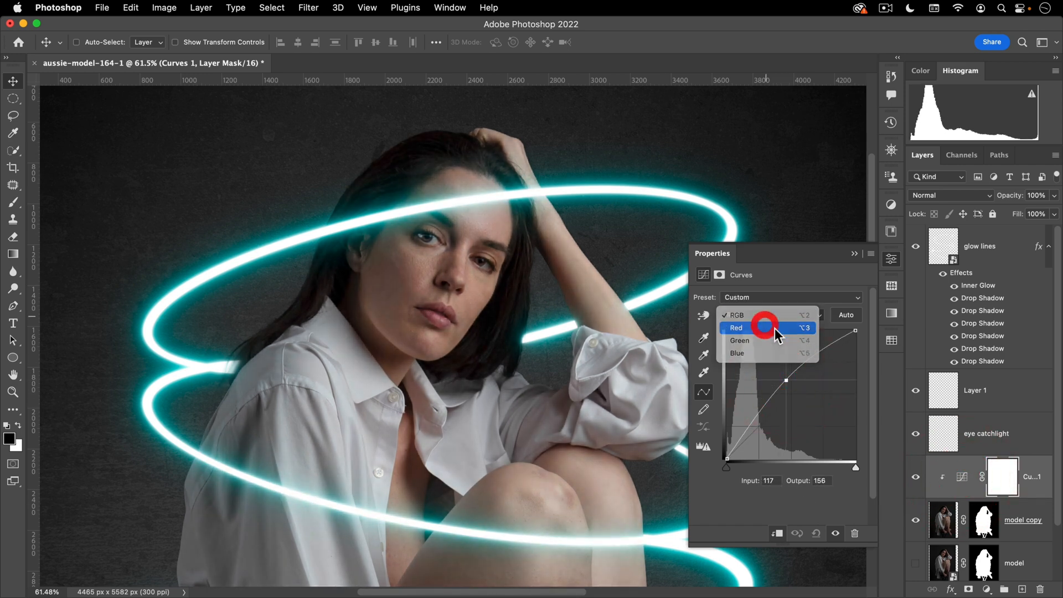
pyautogui.click(764, 318)
pyautogui.click(763, 327)
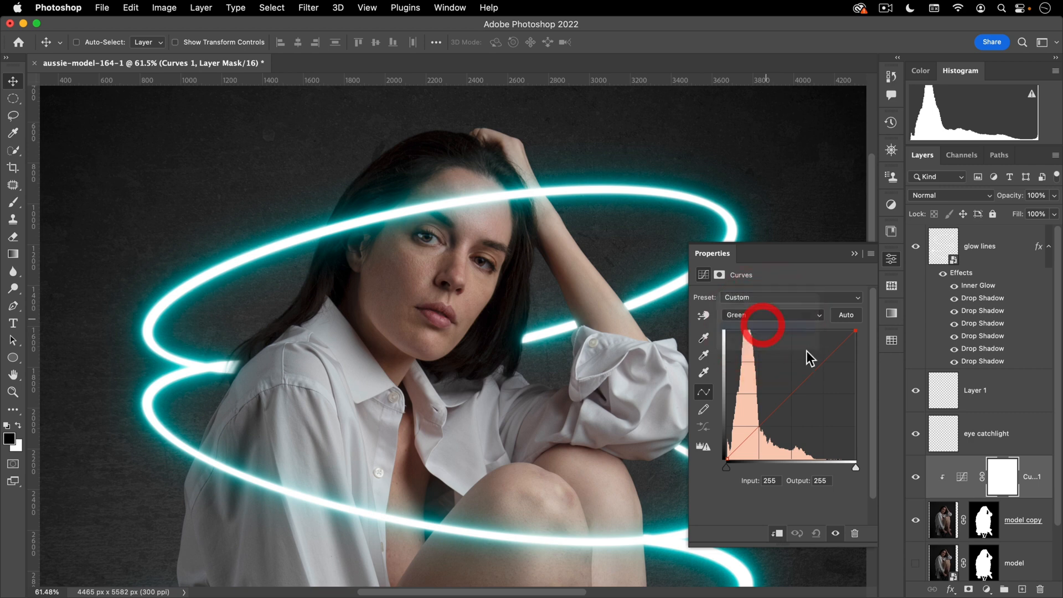
pyautogui.moveTo(808, 374); pyautogui.dragTo(803, 360)
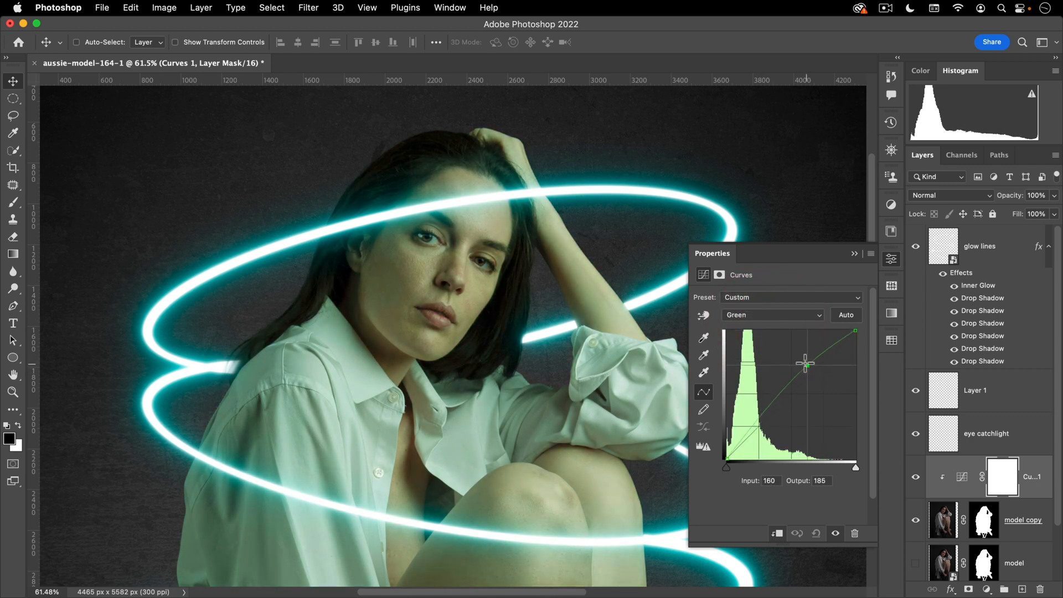
# - Raise the blue curve to input 144, output 200 and refine the green point to input 154, output 201 for a cyan cast
pyautogui.click(769, 315)
pyautogui.click(771, 325)
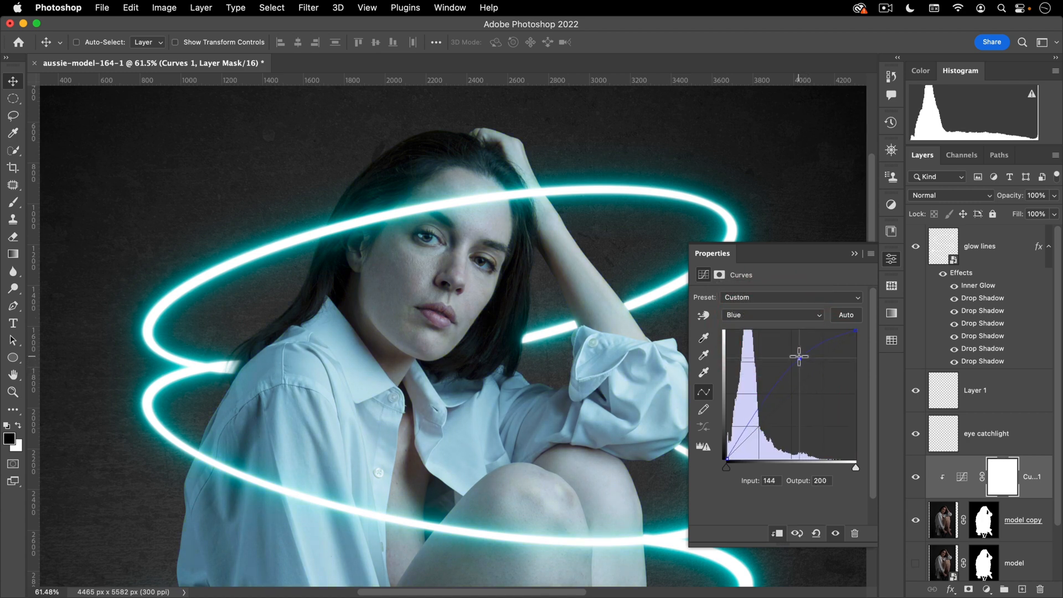
pyautogui.click(766, 319)
pyautogui.click(764, 302)
pyautogui.moveTo(803, 353); pyautogui.dragTo(803, 352)
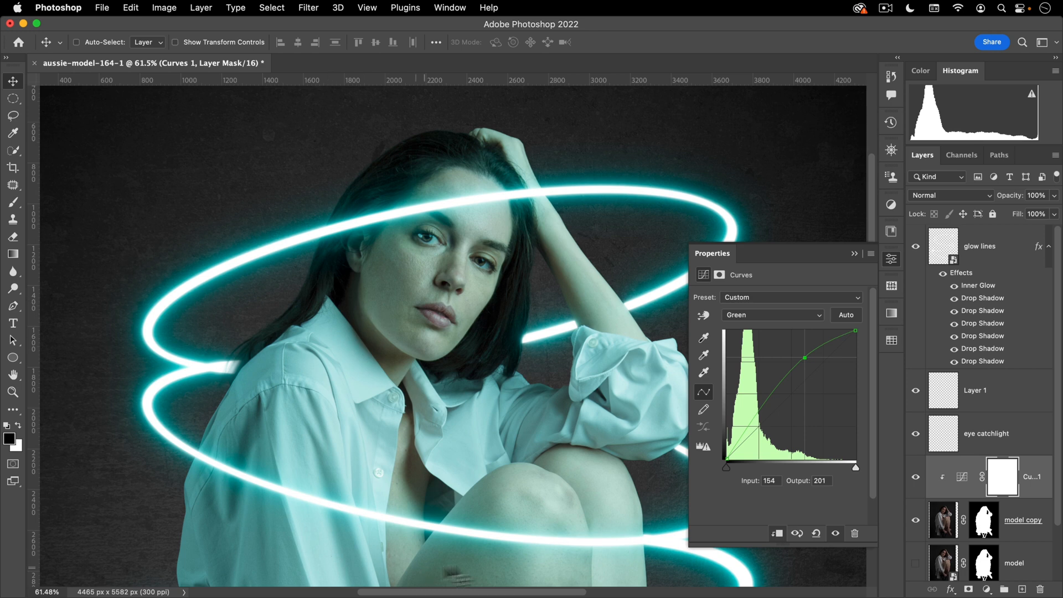
pyautogui.click(893, 261)
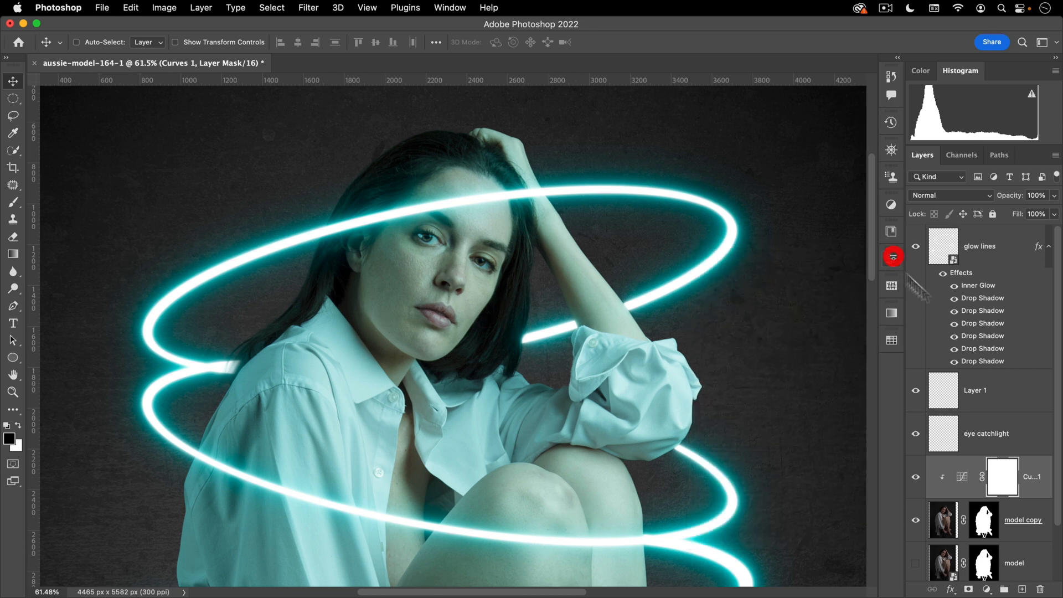
# - Invert the Curves adjustment's layer mask to black to hide the cyan tint
pyautogui.doubleClick(1011, 480)
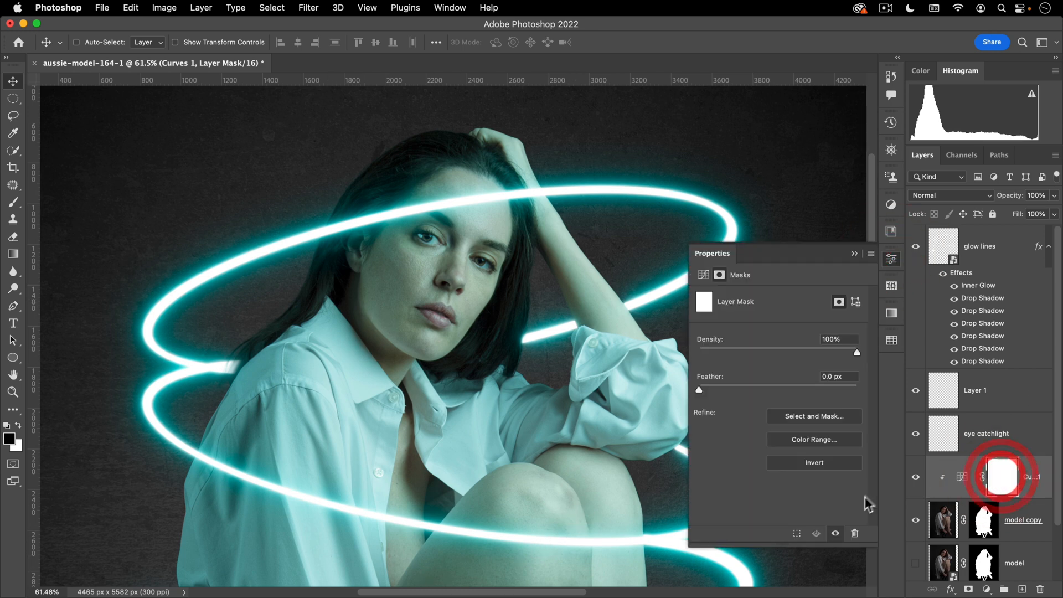
pyautogui.click(819, 464)
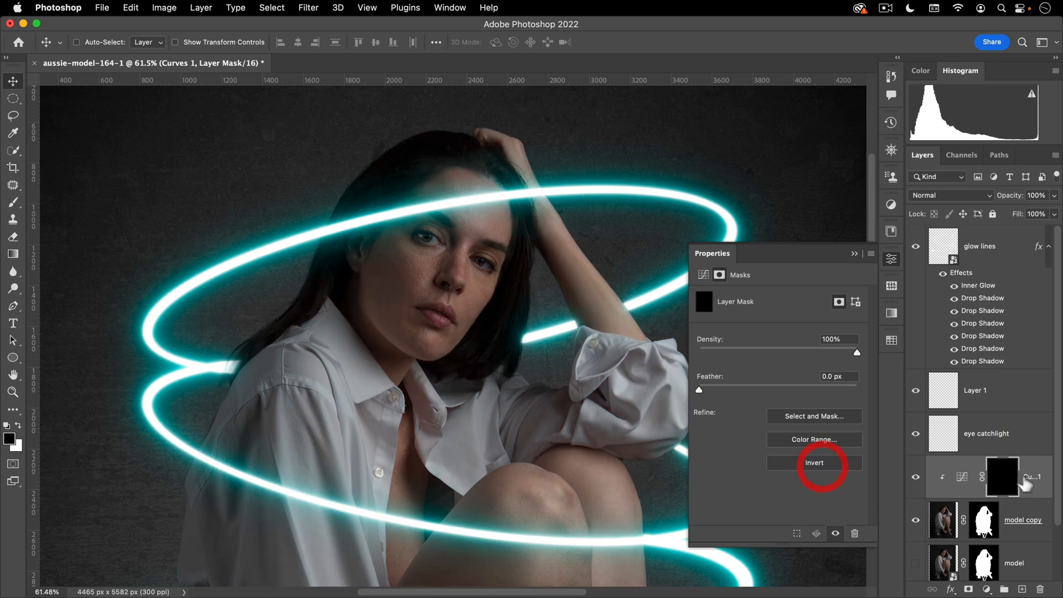
pyautogui.click(891, 259)
pyautogui.press('space')
pyautogui.moveTo(505, 340); pyautogui.dragTo(527, 298)
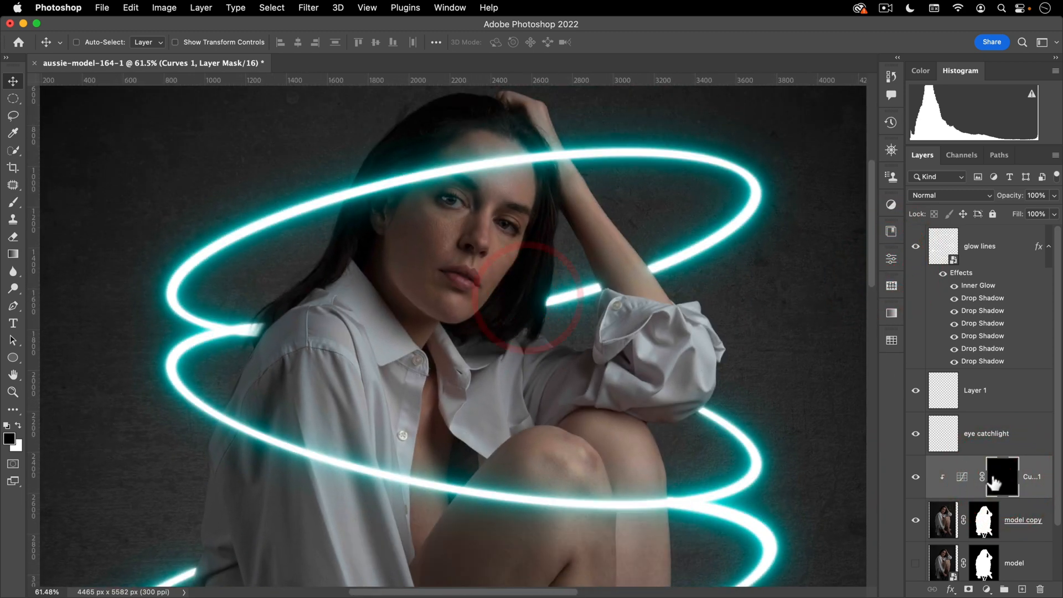
pyautogui.doubleClick(1001, 477)
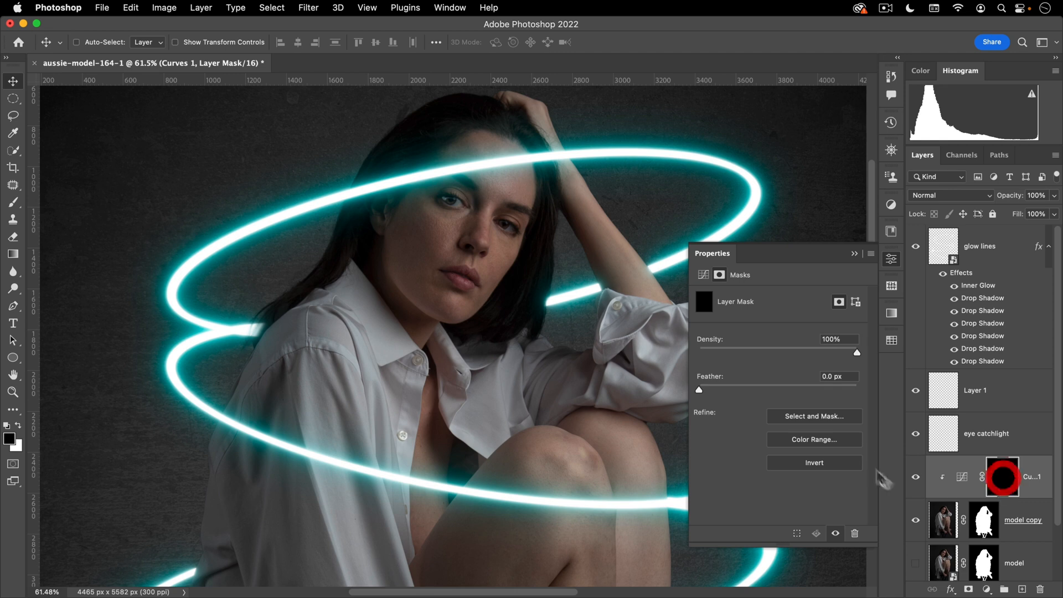
pyautogui.click(891, 258)
# - Choose a Soft Round Pressure Opacity and Flow brush, 395 px in size, with flow at 14%
pyautogui.press('b')
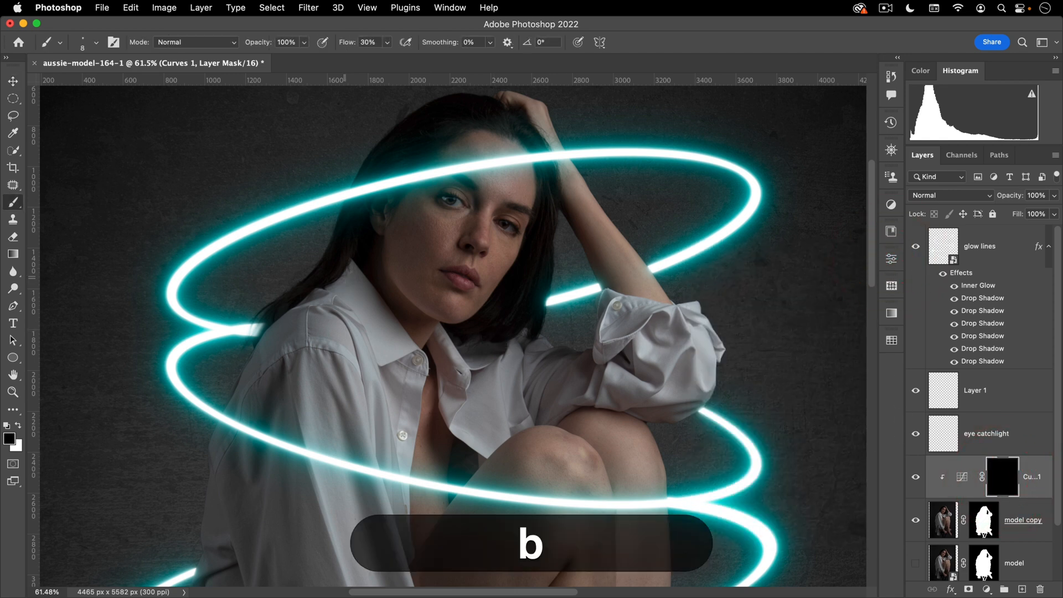
pyautogui.rightClick(408, 309)
pyautogui.scroll(-3, 476, 465)
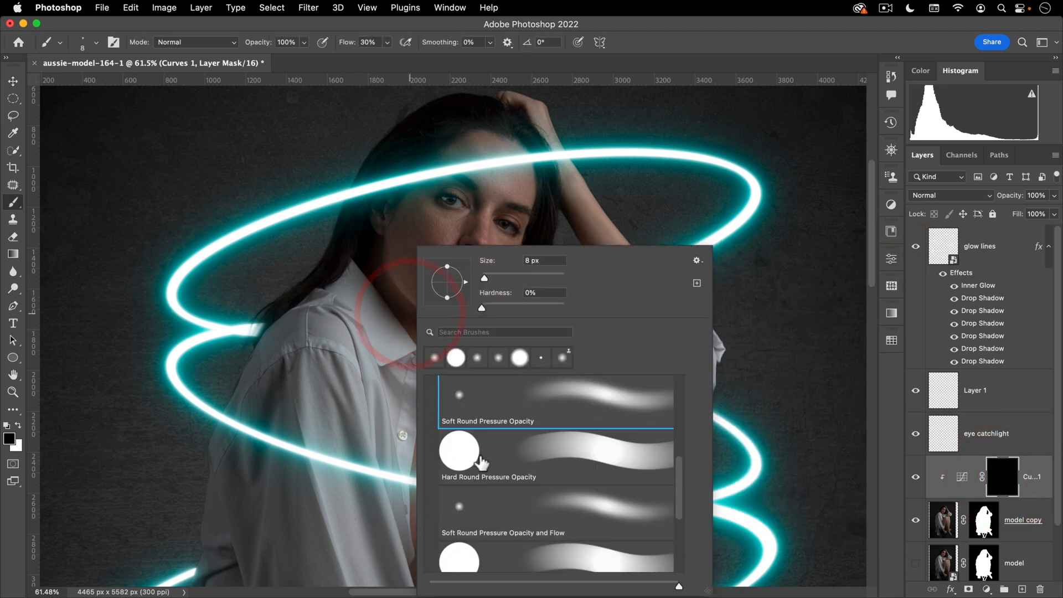
pyautogui.click(497, 516)
pyautogui.moveTo(386, 216); pyautogui.dragTo(512, 182)
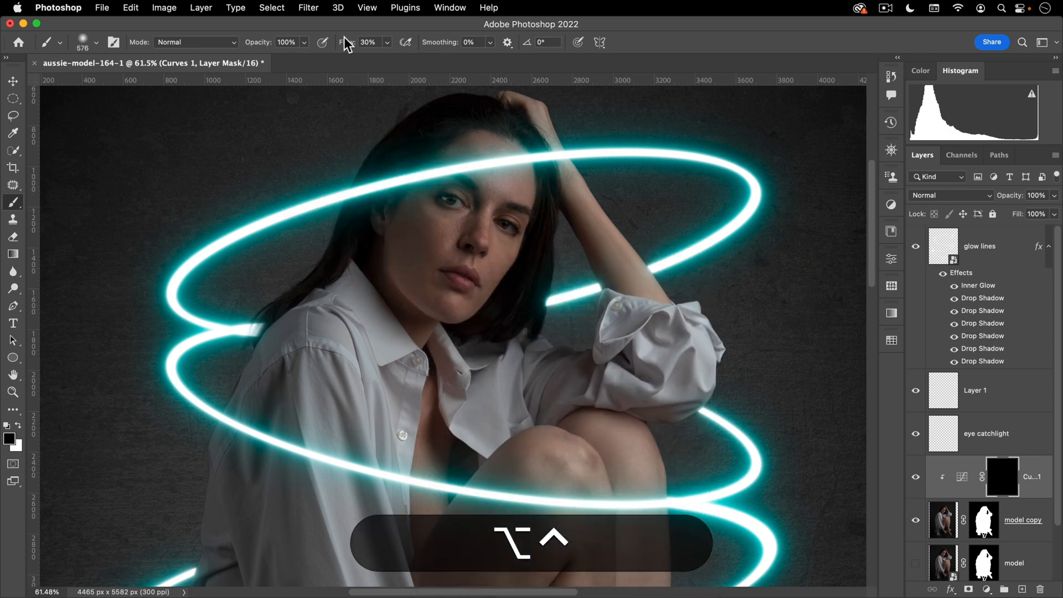
pyautogui.moveTo(344, 38); pyautogui.dragTo(342, 44)
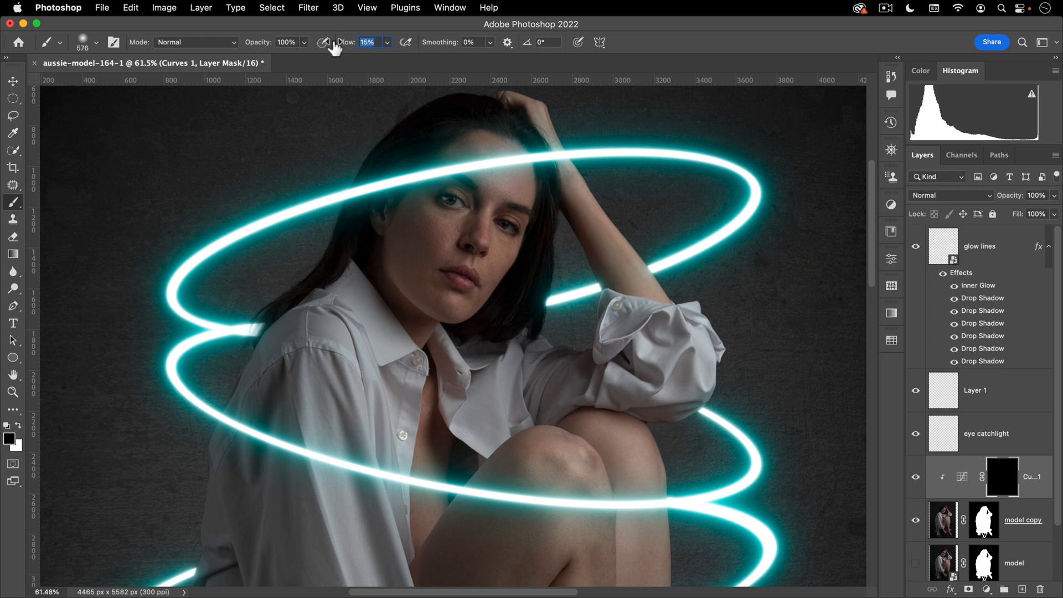
pyautogui.moveTo(506, 218); pyautogui.dragTo(468, 228)
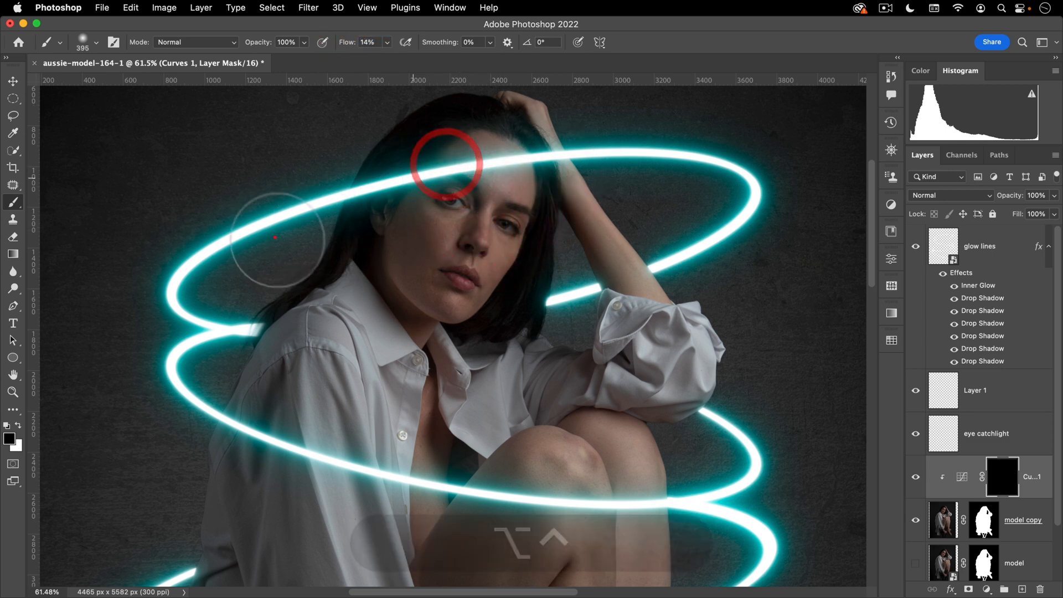
# - Paint white on the Curves mask along the upper two glow loops over the face, arm, shirt and knees
pyautogui.press('x')
pyautogui.moveTo(351, 201)
pyautogui.mouseDown()
pyautogui.moveTo(440, 171)
pyautogui.moveTo(560, 155)
pyautogui.moveTo(577, 171)
pyautogui.moveTo(651, 165)
pyautogui.mouseUp()
pyautogui.moveTo(646, 268); pyautogui.dragTo(740, 250)
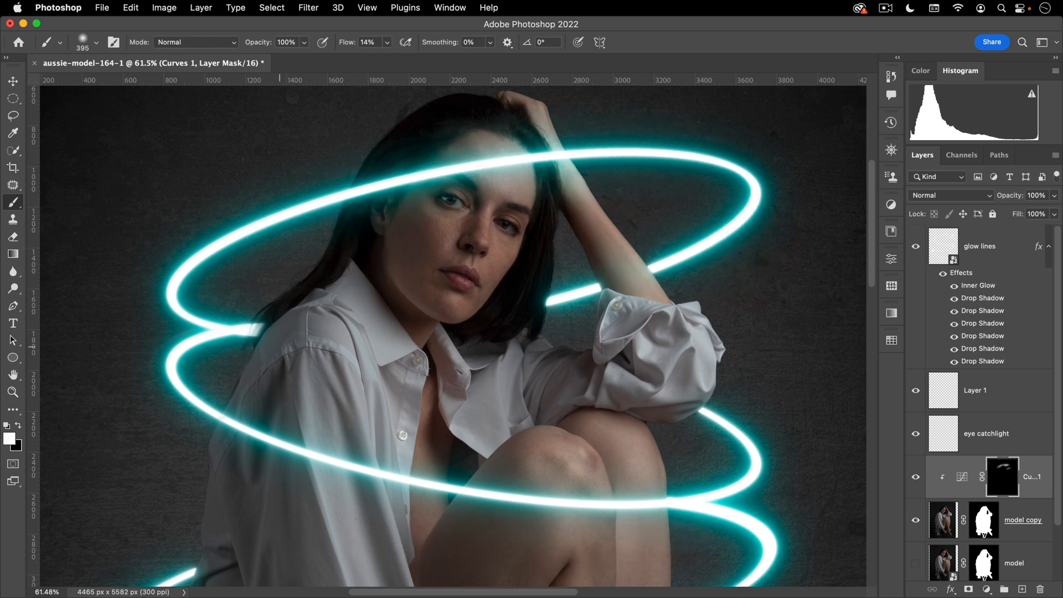
pyautogui.moveTo(250, 428)
pyautogui.mouseDown()
pyautogui.moveTo(499, 493)
pyautogui.moveTo(510, 475)
pyautogui.mouseUp()
pyautogui.moveTo(229, 410)
pyautogui.mouseDown()
pyautogui.moveTo(522, 518)
pyautogui.moveTo(544, 487)
pyautogui.moveTo(632, 487)
pyautogui.moveTo(485, 487)
pyautogui.moveTo(691, 463)
pyautogui.moveTo(730, 472)
pyautogui.moveTo(746, 452)
pyautogui.moveTo(674, 380)
pyautogui.mouseUp()
pyautogui.moveTo(720, 304)
pyautogui.mouseDown()
pyautogui.moveTo(700, 387)
pyautogui.moveTo(594, 232)
pyautogui.moveTo(662, 260)
pyautogui.mouseUp()
# - Paint cyan light into the Curves mask along the third glow loop across the shirt and legs
pyautogui.press('space')
pyautogui.moveTo(304, 301)
pyautogui.mouseDown()
pyautogui.moveTo(467, 153)
pyautogui.moveTo(586, 178)
pyautogui.moveTo(613, 225)
pyautogui.moveTo(700, 301)
pyautogui.mouseUp()
pyautogui.press('space')
pyautogui.moveTo(436, 354); pyautogui.dragTo(447, 267)
pyautogui.moveTo(323, 154); pyautogui.dragTo(233, 257)
pyautogui.moveTo(345, 120)
pyautogui.mouseDown()
pyautogui.moveTo(231, 188)
pyautogui.moveTo(211, 382)
pyautogui.mouseUp()
pyautogui.press('space')
pyautogui.moveTo(283, 402); pyautogui.dragTo(320, 199)
pyautogui.moveTo(263, 247)
pyautogui.mouseDown()
pyautogui.moveTo(243, 367)
pyautogui.moveTo(316, 325)
pyautogui.moveTo(581, 304)
pyautogui.moveTo(772, 261)
pyautogui.moveTo(771, 225)
pyautogui.moveTo(726, 252)
pyautogui.mouseUp()
pyautogui.moveTo(563, 289)
pyautogui.mouseDown()
pyautogui.moveTo(757, 233)
pyautogui.moveTo(109, 354)
pyautogui.moveTo(679, 294)
pyautogui.mouseUp()
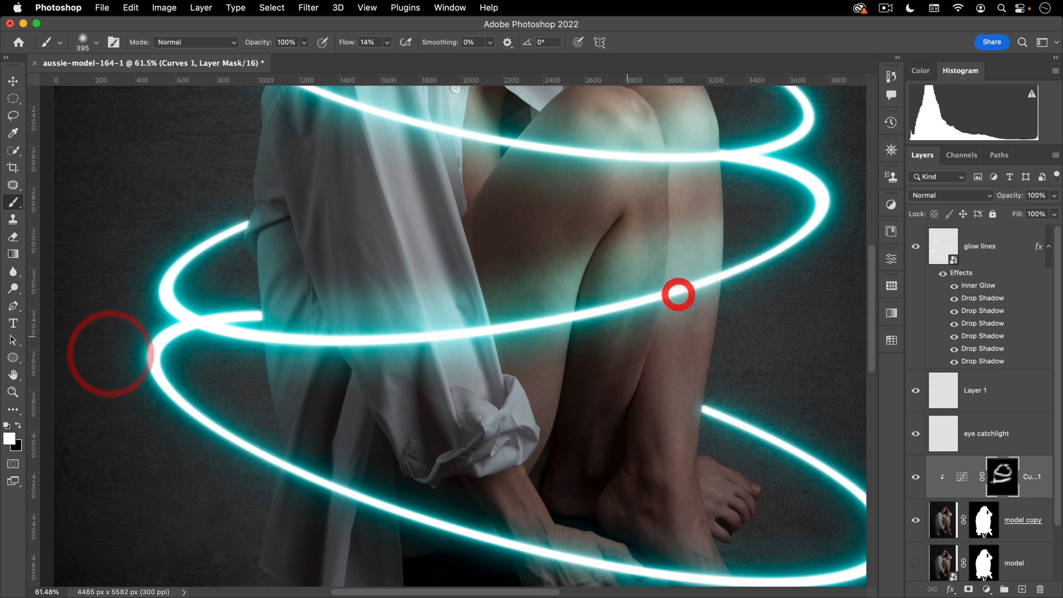
# - Paint cyan light into the Curves mask along the lowest glow loop over the shirt hem, hands and feet
pyautogui.press('space')
pyautogui.moveTo(469, 342); pyautogui.dragTo(427, 160)
pyautogui.moveTo(417, 375); pyautogui.dragTo(781, 392)
pyautogui.moveTo(694, 393)
pyautogui.mouseDown()
pyautogui.moveTo(790, 408)
pyautogui.moveTo(742, 417)
pyautogui.moveTo(770, 359)
pyautogui.moveTo(713, 256)
pyautogui.moveTo(689, 280)
pyautogui.mouseUp()
pyautogui.press('space')
pyautogui.keyDown('super'); pyautogui.click(351, 391); pyautogui.keyUp('super')
pyautogui.moveTo(352, 391); pyautogui.dragTo(301, 408)
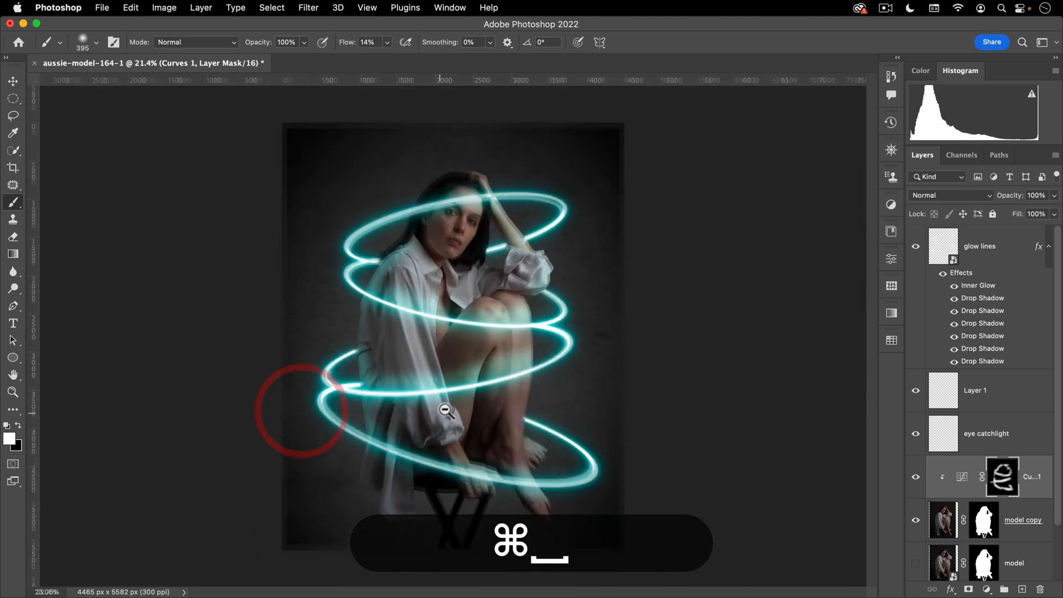
pyautogui.moveTo(450, 408)
pyautogui.mouseDown()
pyautogui.moveTo(439, 404)
pyautogui.moveTo(458, 451)
pyautogui.moveTo(446, 447)
pyautogui.mouseUp()
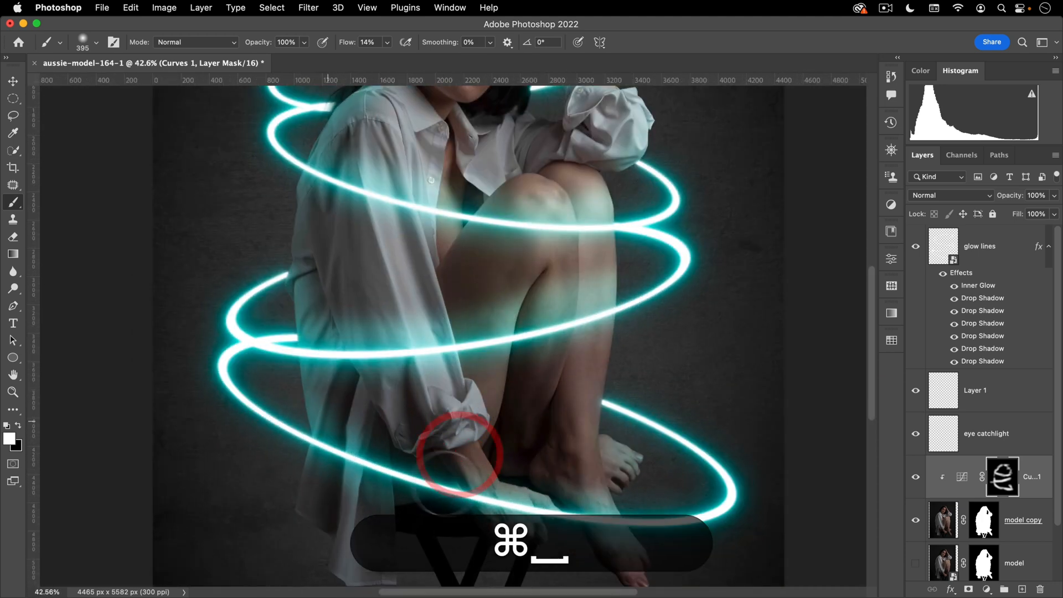
pyautogui.moveTo(570, 510); pyautogui.dragTo(646, 533)
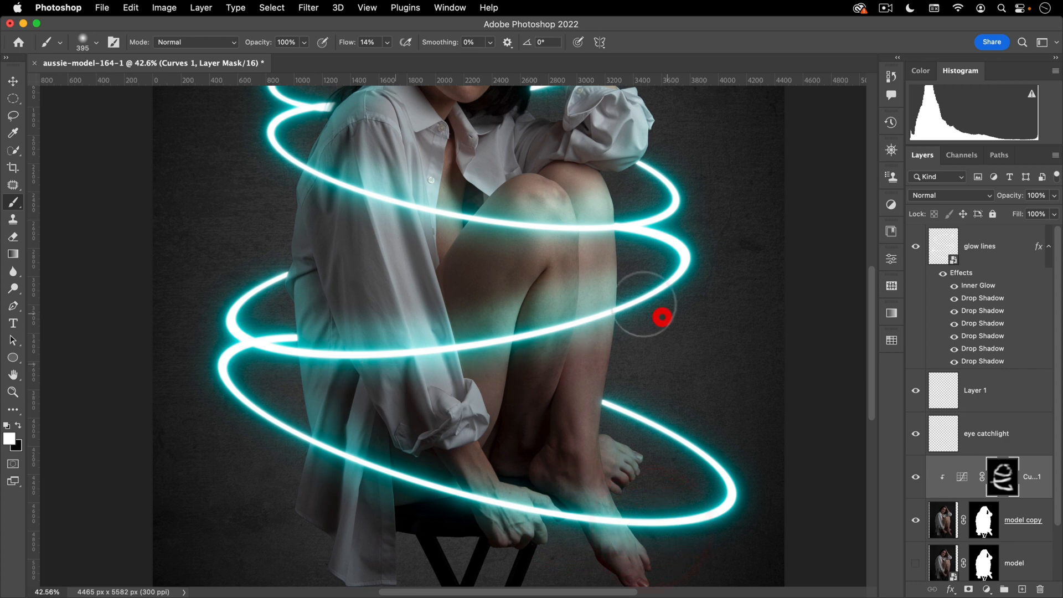
# - Build up the cyan light on the model near the upper glow loops and check the whole portrait
pyautogui.moveTo(669, 280); pyautogui.dragTo(704, 407)
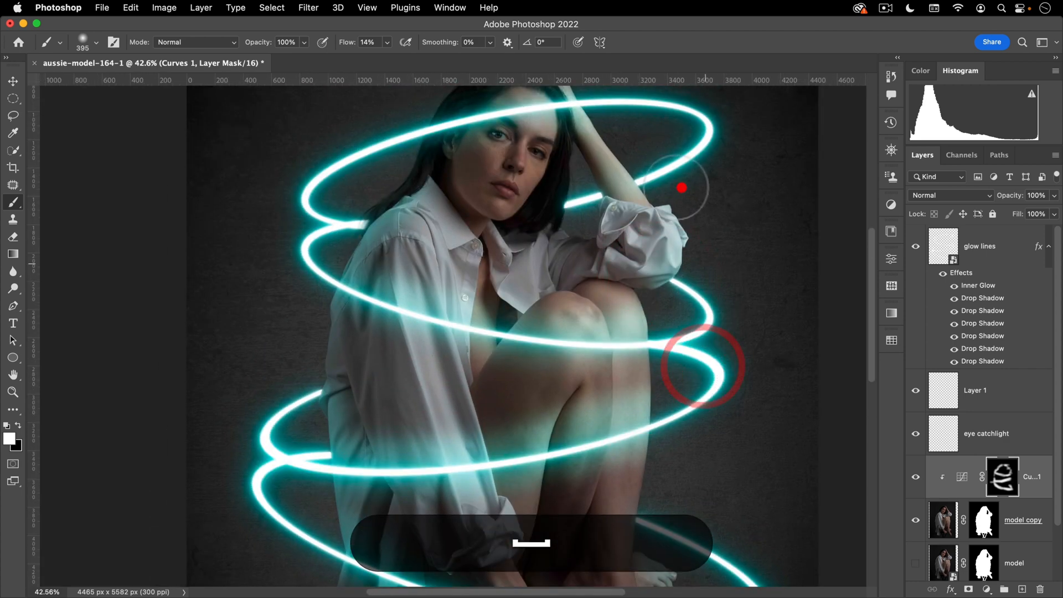
pyautogui.moveTo(681, 290); pyautogui.dragTo(687, 368)
pyautogui.moveTo(604, 197)
pyautogui.mouseDown()
pyautogui.moveTo(462, 193)
pyautogui.moveTo(536, 187)
pyautogui.moveTo(373, 254)
pyautogui.mouseUp()
pyautogui.moveTo(598, 267)
pyautogui.mouseDown()
pyautogui.moveTo(534, 310)
pyautogui.moveTo(546, 311)
pyautogui.moveTo(539, 342)
pyautogui.mouseUp()
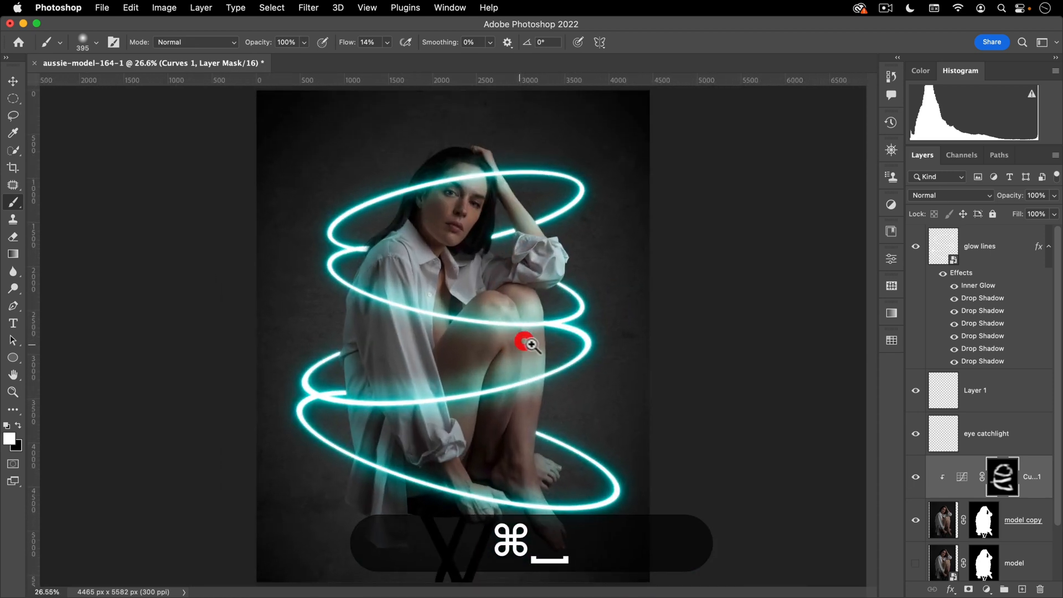
# - Feather the Curves layer mask to 101.6 px, inspecting the mask on its own
pyautogui.press('v')
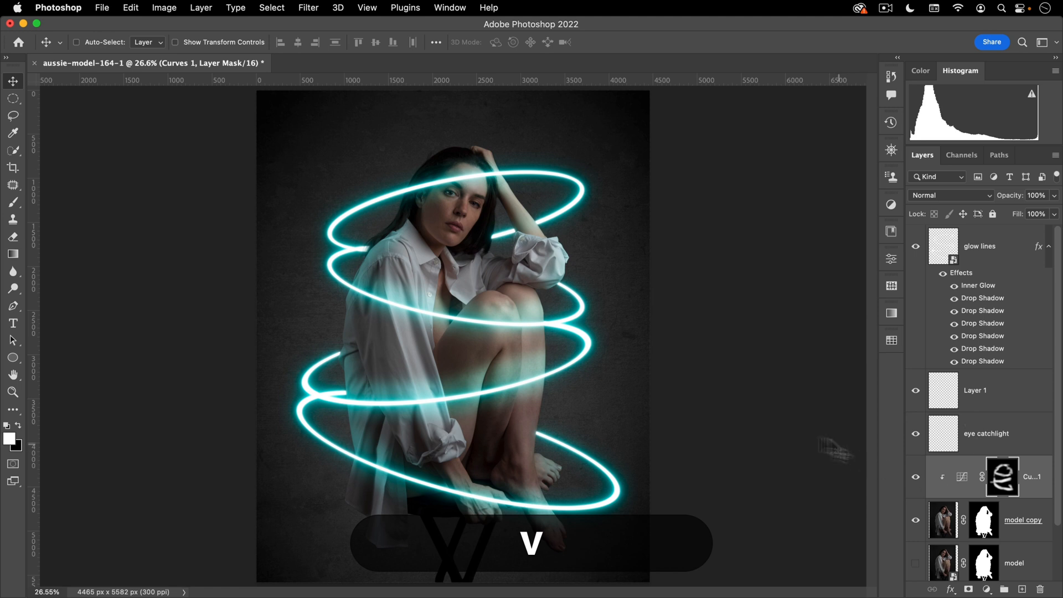
pyautogui.doubleClick(1004, 477)
pyautogui.moveTo(728, 388); pyautogui.dragTo(769, 384)
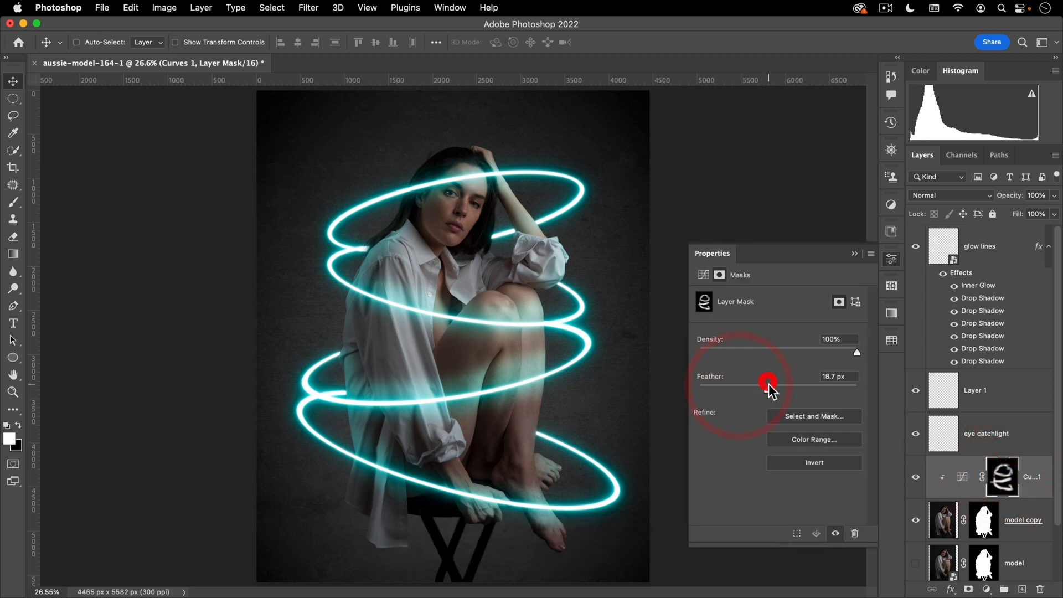
pyautogui.keyDown('alt'); pyautogui.click(998, 486); pyautogui.keyUp('alt')
pyautogui.moveTo(781, 386); pyautogui.dragTo(801, 389)
pyautogui.keyDown('alt'); pyautogui.click(1001, 483); pyautogui.keyUp('alt')
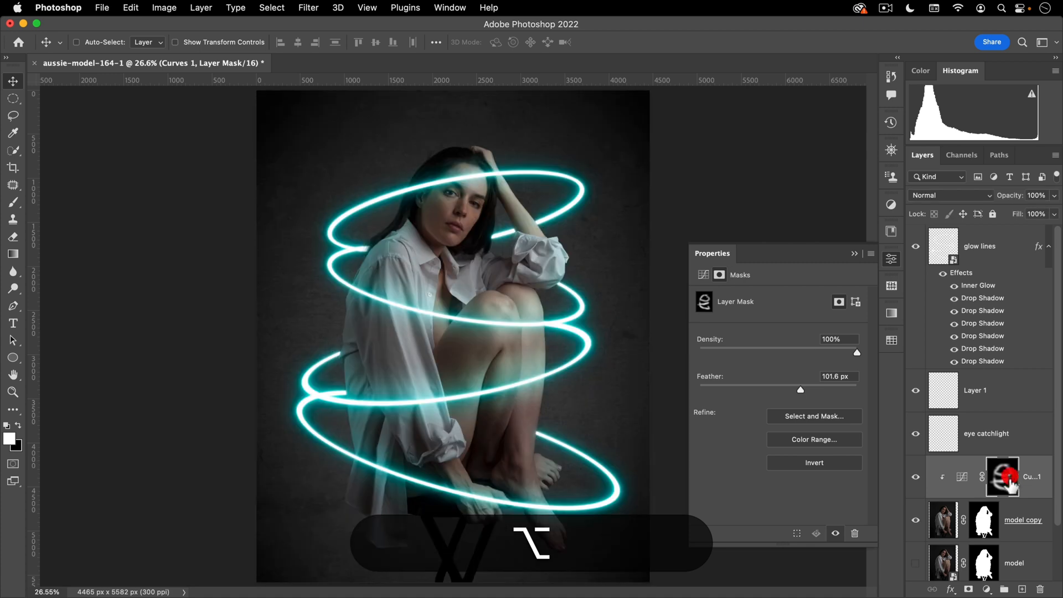
# - Brighten the glow light by raising the RGB curve's midpoint to input 118, output 184
pyautogui.click(703, 275)
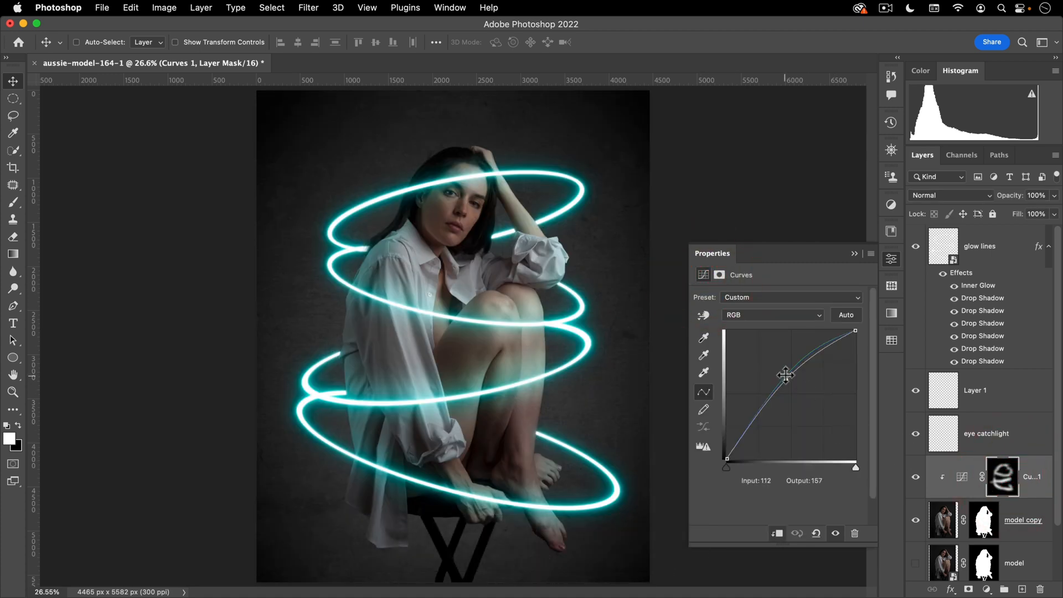
pyautogui.moveTo(785, 376); pyautogui.dragTo(780, 367)
pyautogui.moveTo(783, 373); pyautogui.dragTo(786, 366)
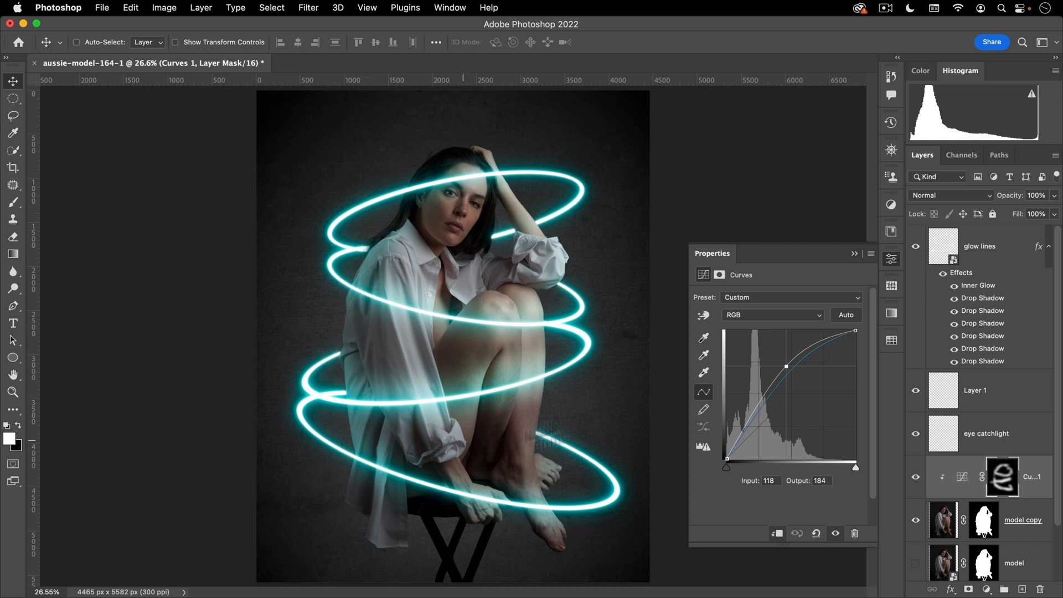
pyautogui.click(890, 259)
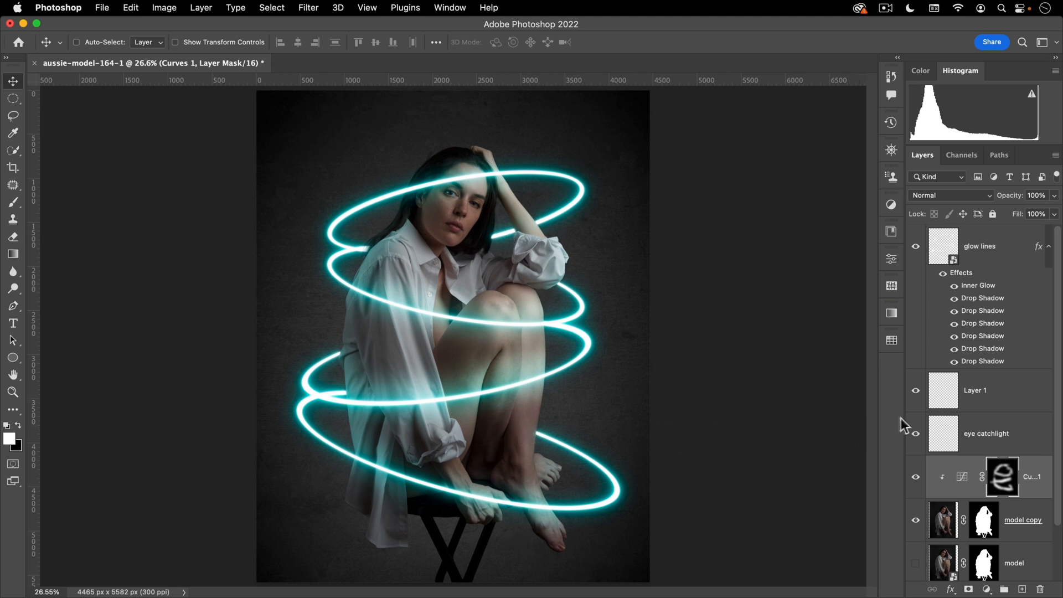
# - Load the model copy's mask as a selection and add a new layer named "edge light" above Layer 1
pyautogui.scroll(-3, 973, 455)
pyautogui.moveTo(986, 482); pyautogui.dragTo(982, 469)
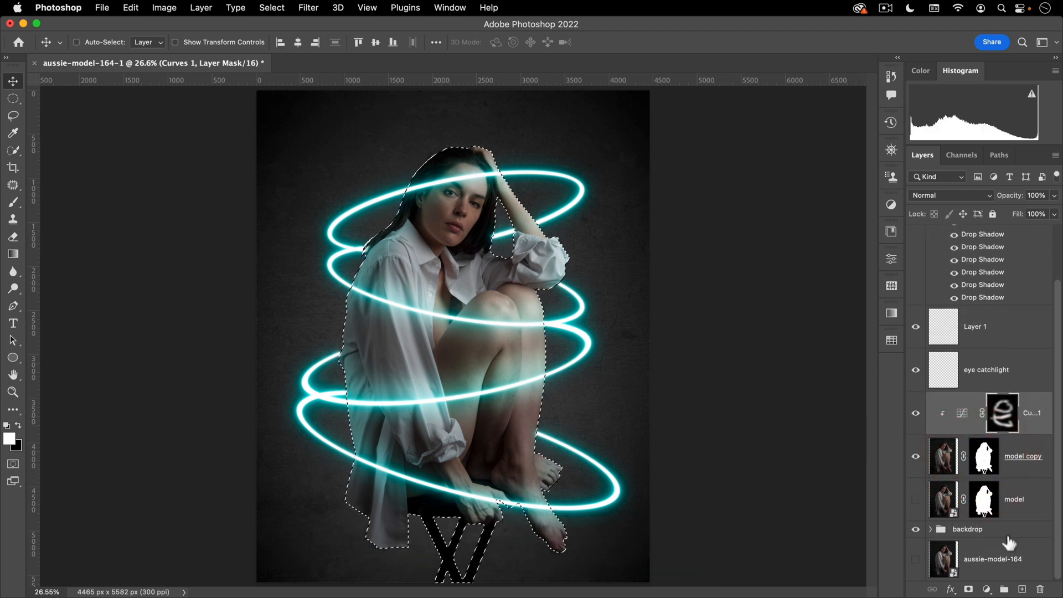
pyautogui.click(1022, 590)
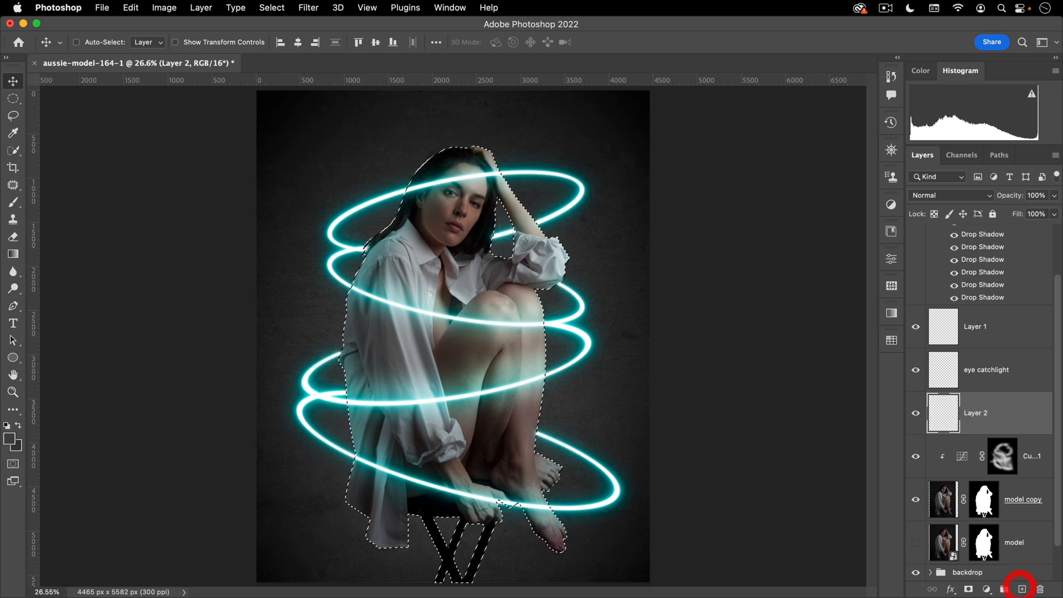
pyautogui.click(953, 328)
pyautogui.doubleClick(975, 328)
pyautogui.write('ed')
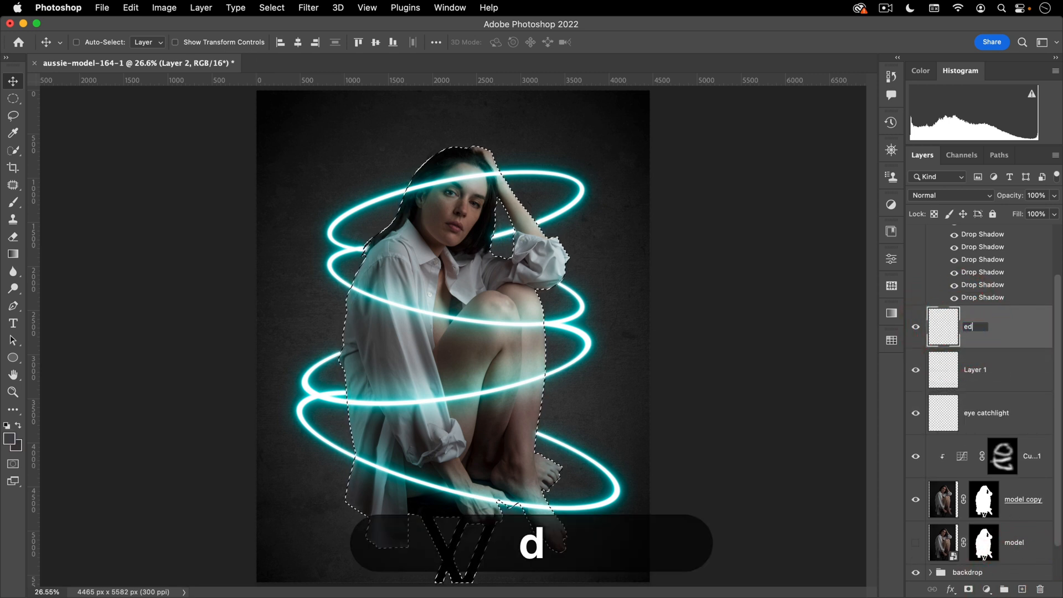
pyautogui.write('ge light')
pyautogui.press('Return')
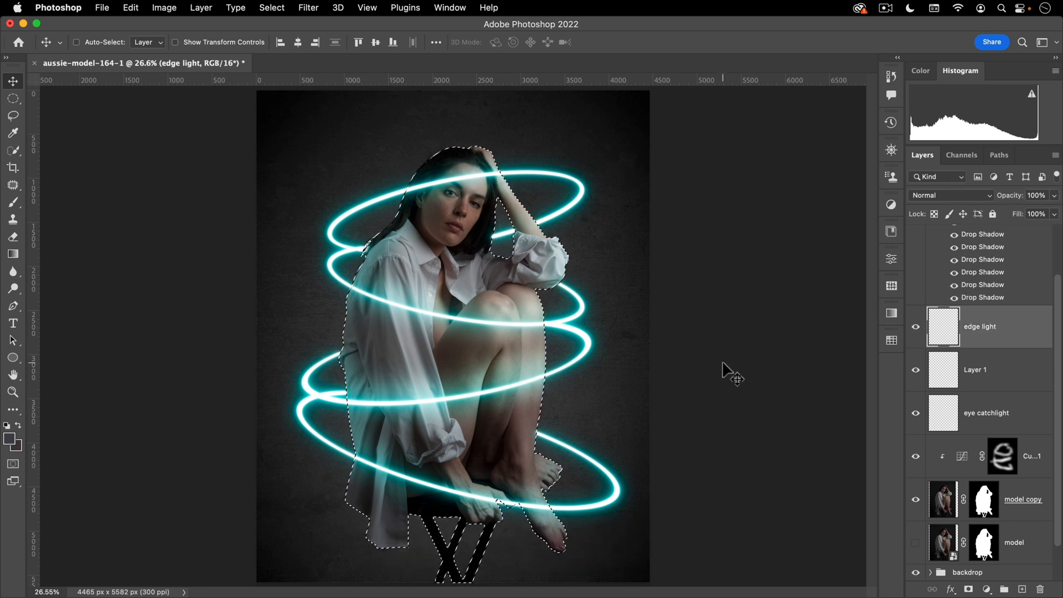
# - Fill the model selection with black on the edge light layer, deselect, and lower the layer's Fill to 0%
pyautogui.click(11, 439)
pyautogui.moveTo(658, 394); pyautogui.dragTo(778, 450)
pyautogui.click(875, 253)
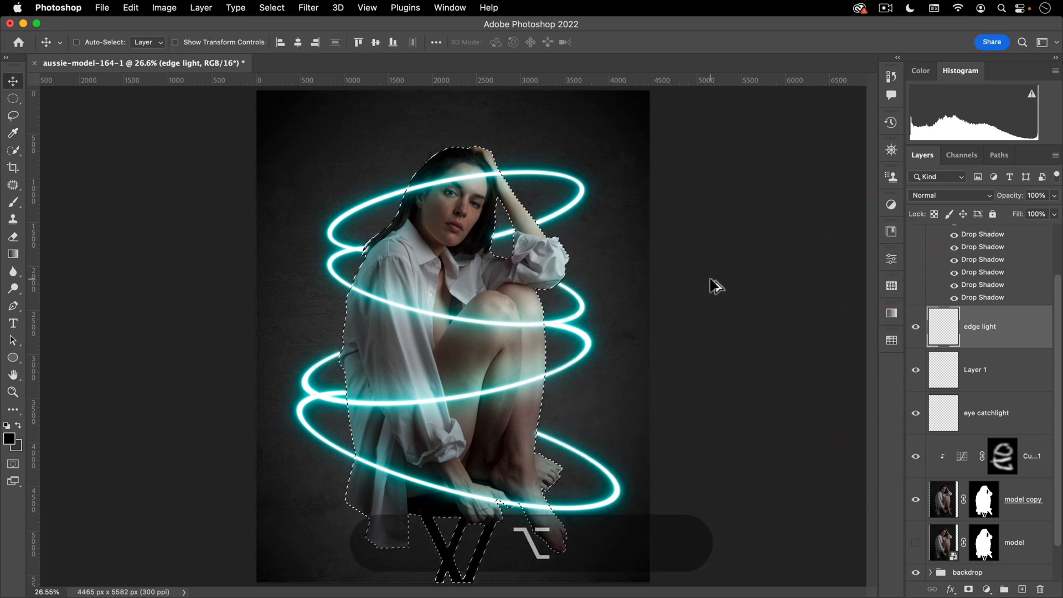
pyautogui.hotkey('alt', 'BackSpace')
pyautogui.press('super+d')
pyautogui.press('v')
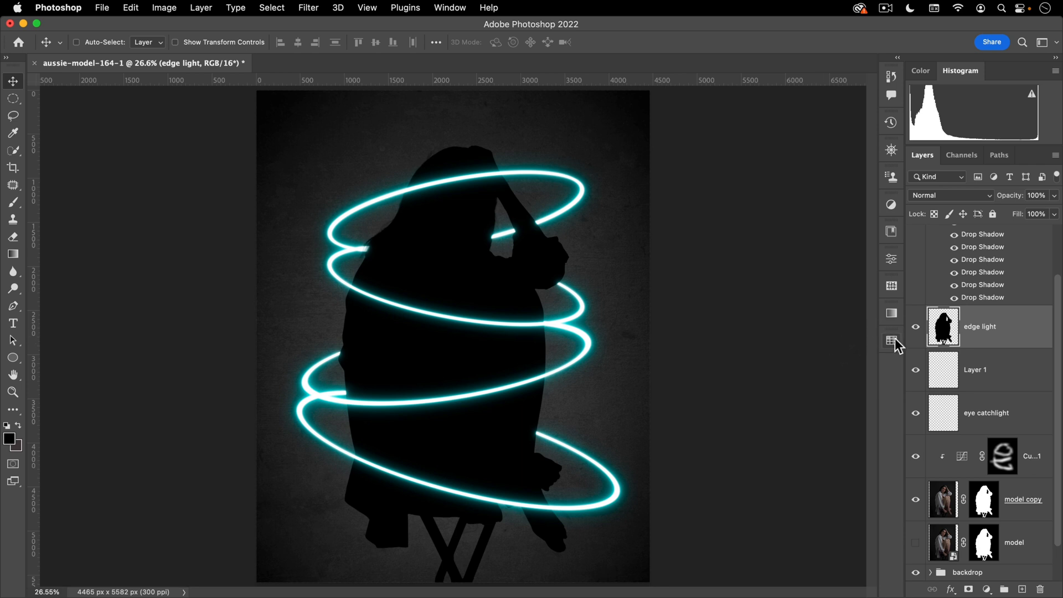
pyautogui.moveTo(1024, 218); pyautogui.dragTo(921, 209)
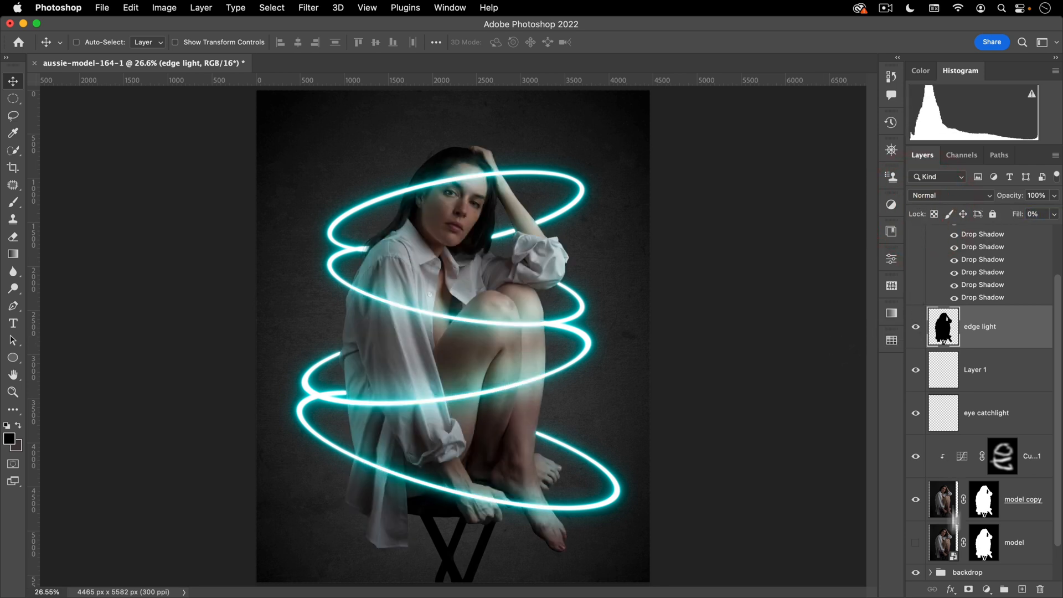
# - Add a white Drop Shadow in Screen mode to the edge light layer and set its size to 109 px
pyautogui.click(950, 590)
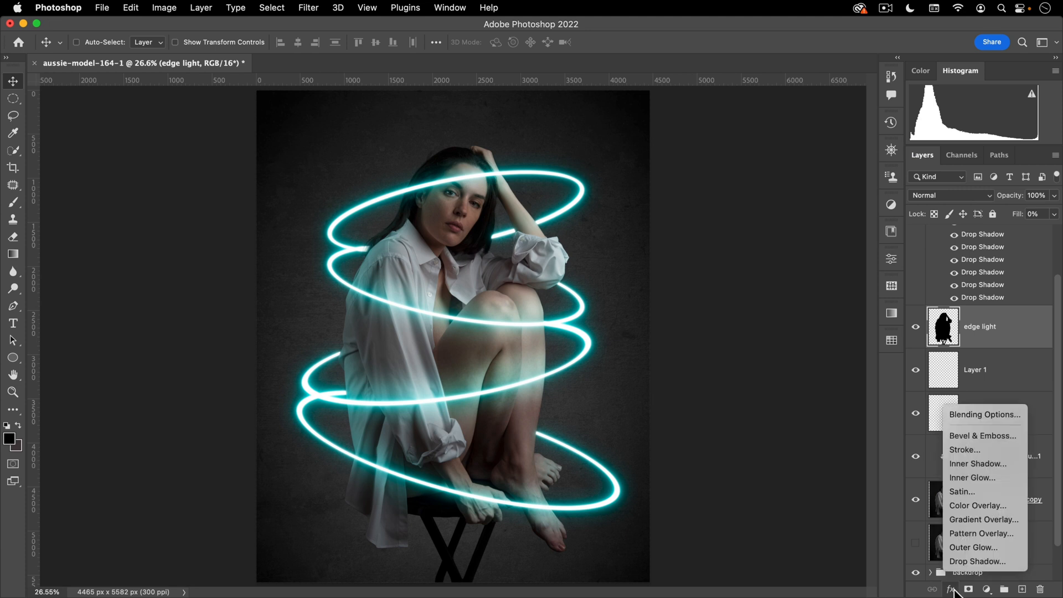
pyautogui.click(965, 560)
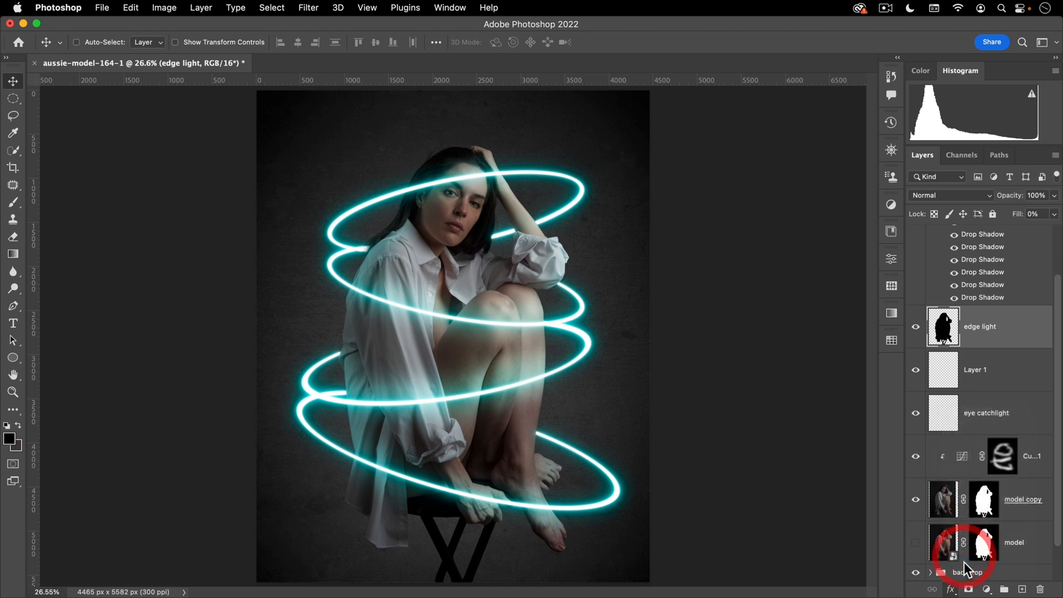
pyautogui.moveTo(623, 166); pyautogui.dragTo(645, 251)
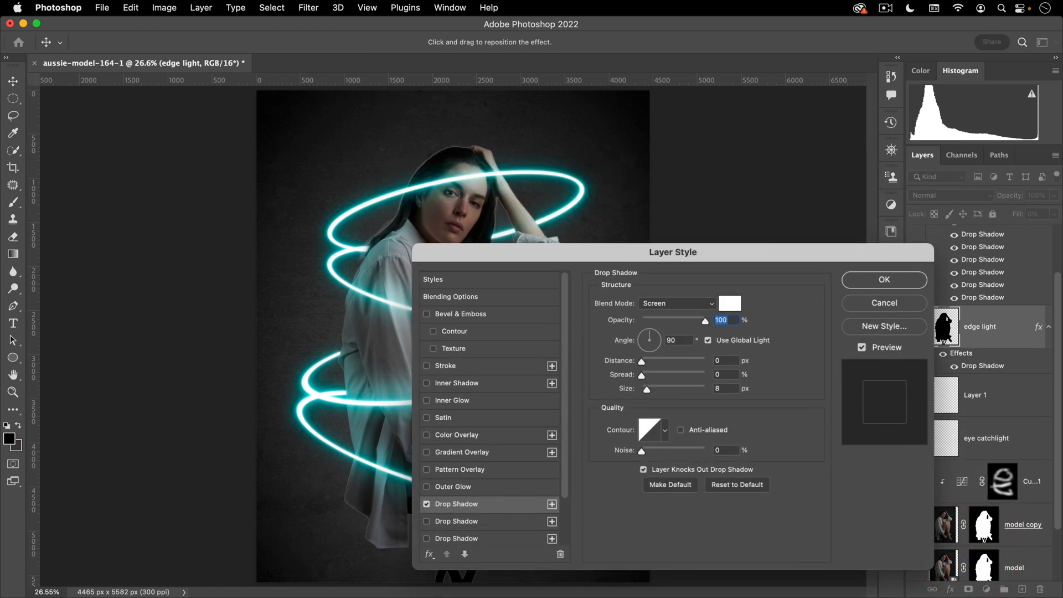
pyautogui.moveTo(774, 252); pyautogui.dragTo(829, 199)
pyautogui.moveTo(742, 201); pyautogui.dragTo(744, 251)
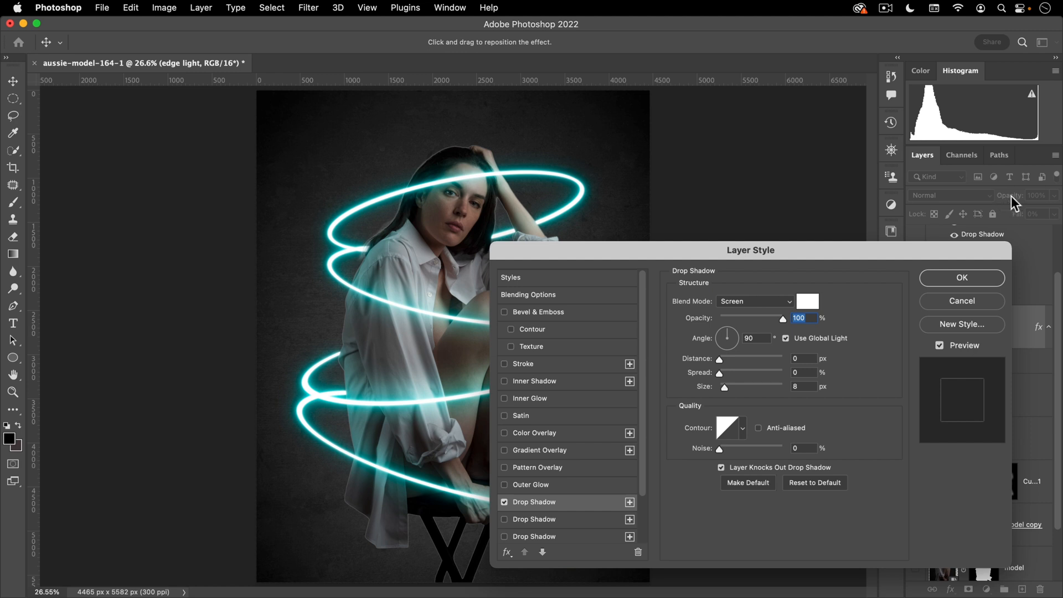
pyautogui.moveTo(518, 254); pyautogui.dragTo(518, 232)
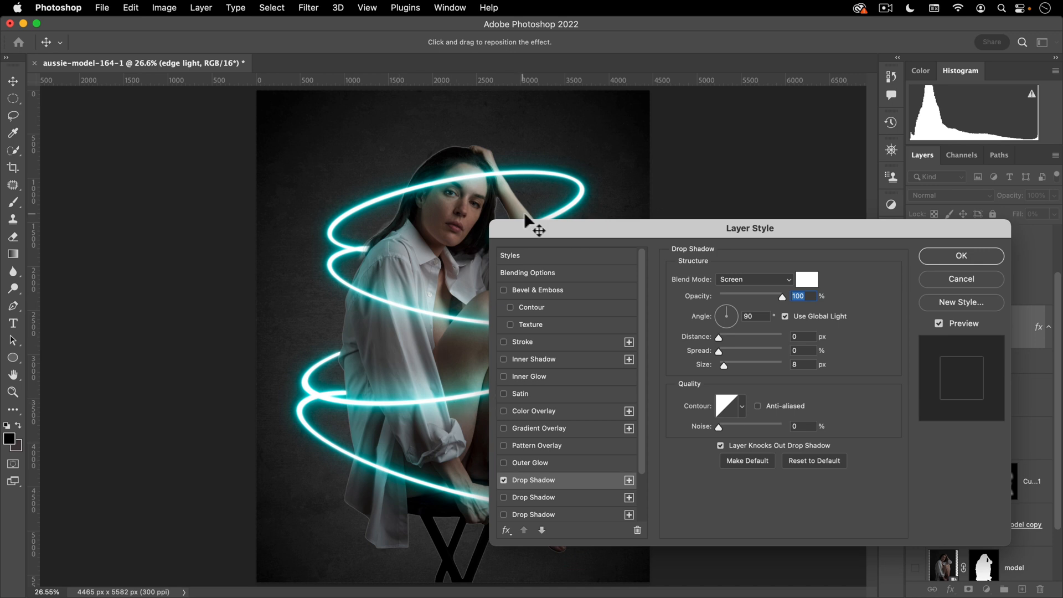
pyautogui.moveTo(551, 229); pyautogui.dragTo(538, 99)
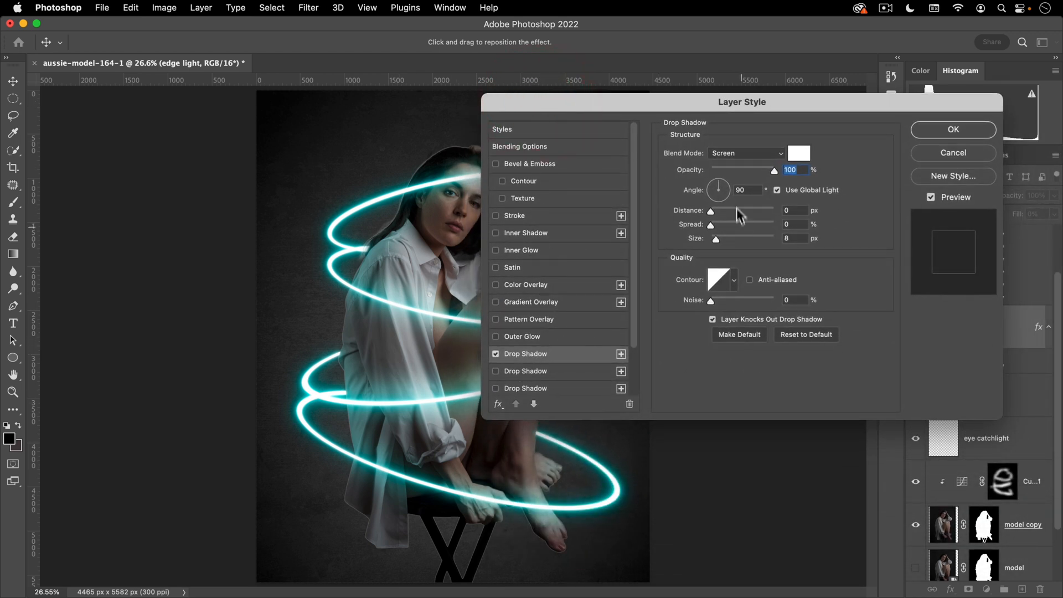
pyautogui.moveTo(716, 236); pyautogui.dragTo(741, 239)
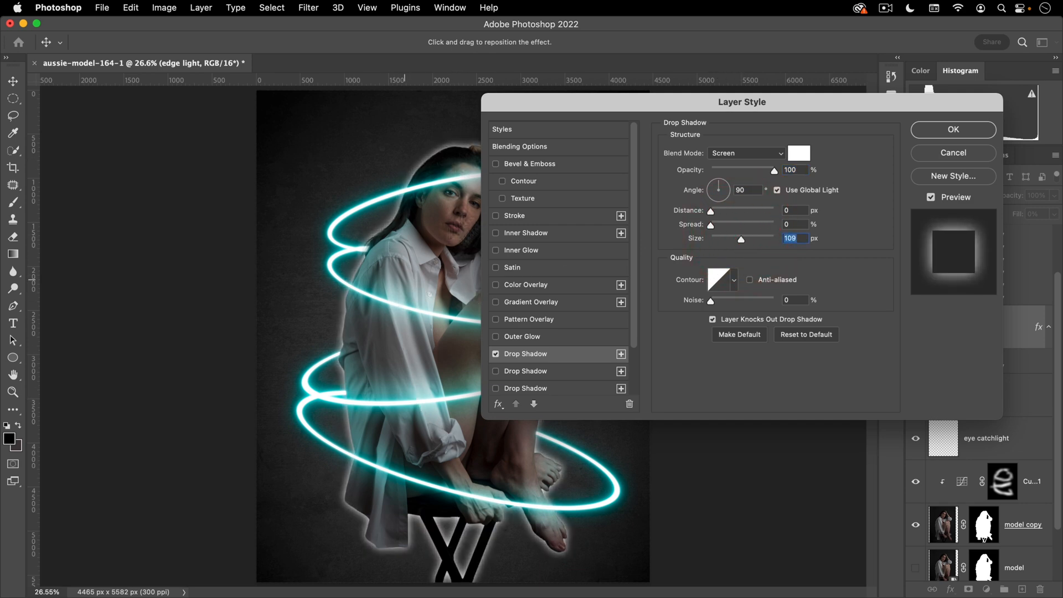
pyautogui.moveTo(546, 106); pyautogui.dragTo(548, 208)
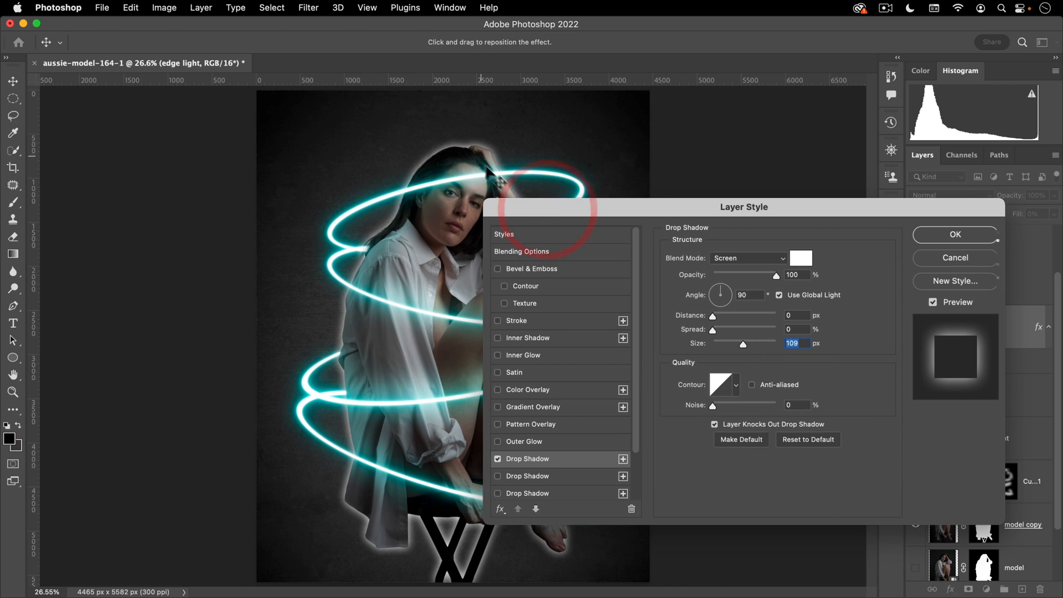
pyautogui.moveTo(964, 206); pyautogui.dragTo(855, 207)
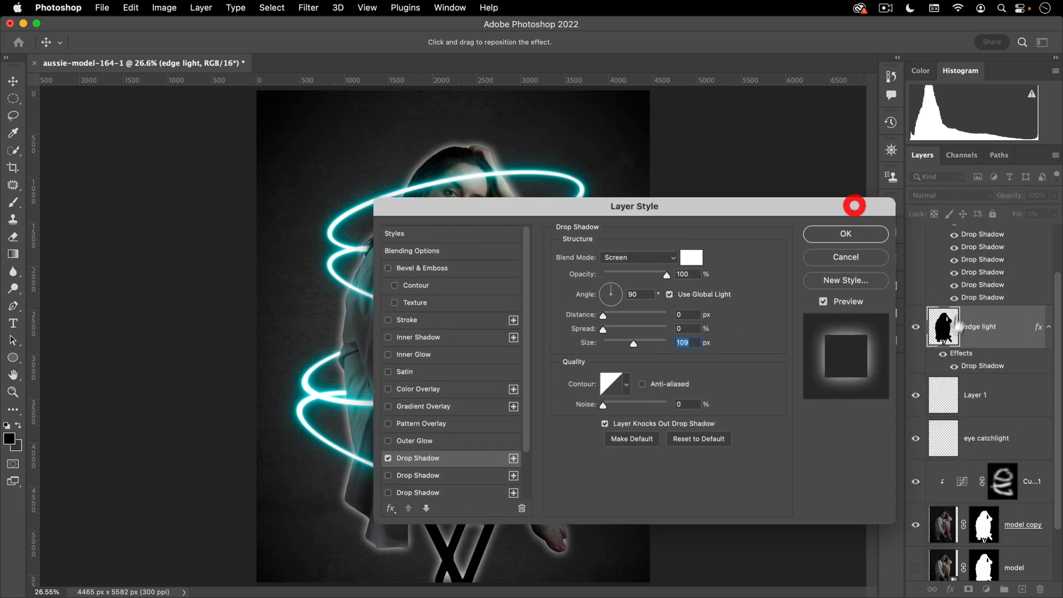
pyautogui.moveTo(658, 206); pyautogui.dragTo(793, 181)
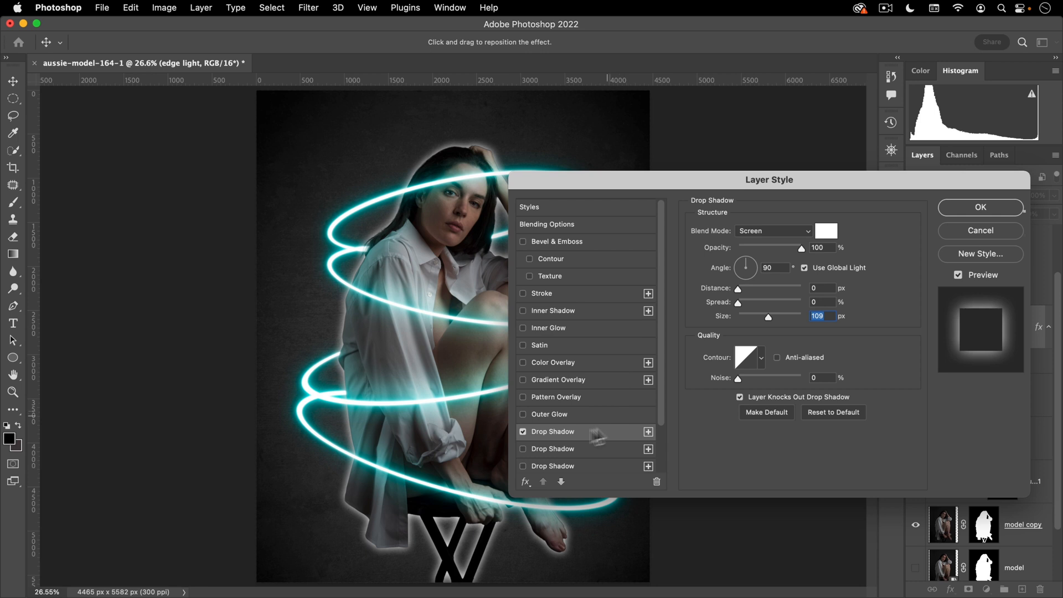
# - Turn off the white Drop Shadow, enable the lowest cyan 250 px Drop Shadow, and set its opacity to 38%
pyautogui.click(523, 432)
pyautogui.scroll(-3, 600, 396)
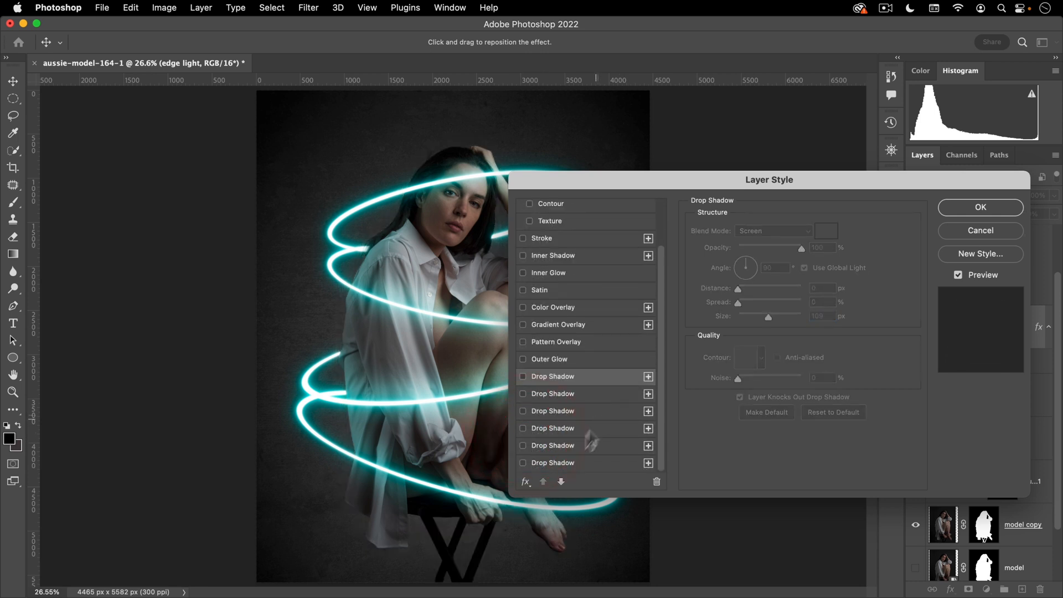
pyautogui.click(545, 463)
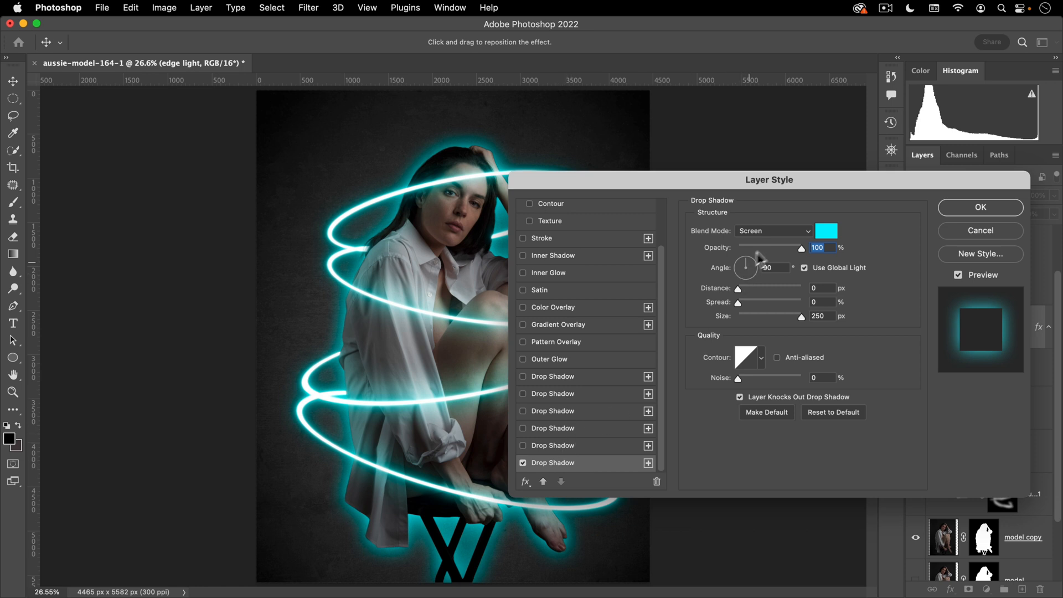
pyautogui.moveTo(787, 256); pyautogui.dragTo(762, 250)
# - Re-enable the white Drop Shadow on the edge light layer and lower its opacity
pyautogui.click(523, 377)
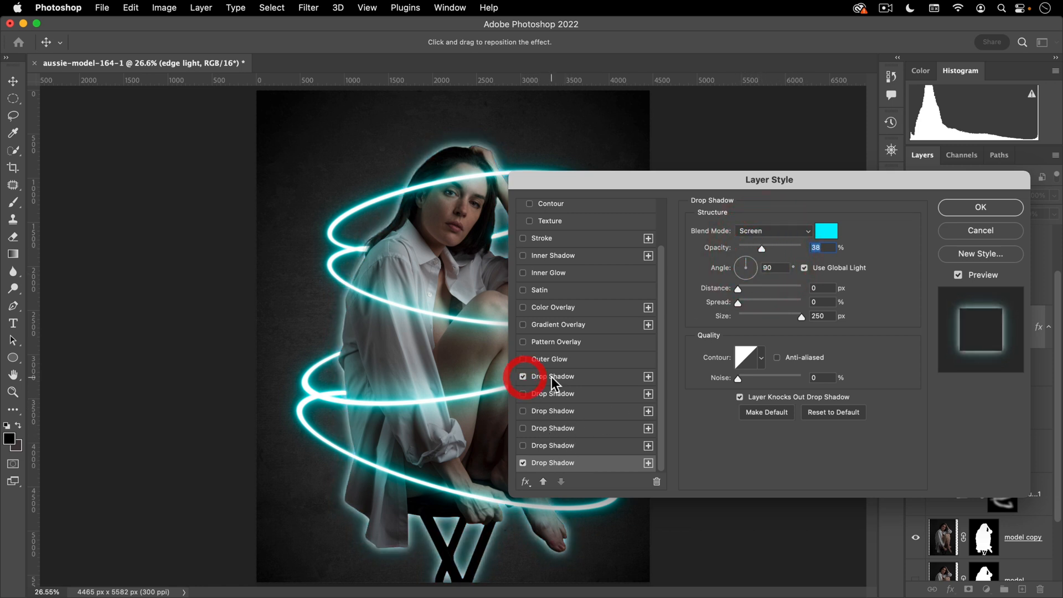
pyautogui.click(555, 377)
pyautogui.moveTo(780, 249)
pyautogui.mouseDown()
pyautogui.moveTo(743, 254)
pyautogui.moveTo(762, 256)
pyautogui.mouseUp()
pyautogui.moveTo(575, 184); pyautogui.dragTo(576, 231)
# - Enable a white Inner Shadow on the edge light layer with Screen blend mode and 0 px distance
pyautogui.click(567, 304)
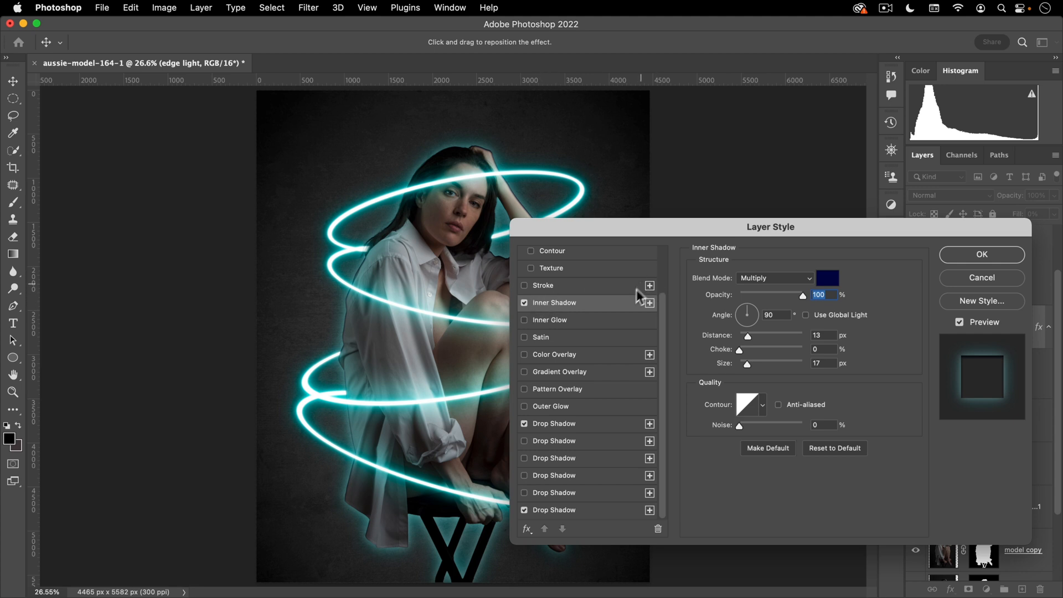
pyautogui.click(755, 276)
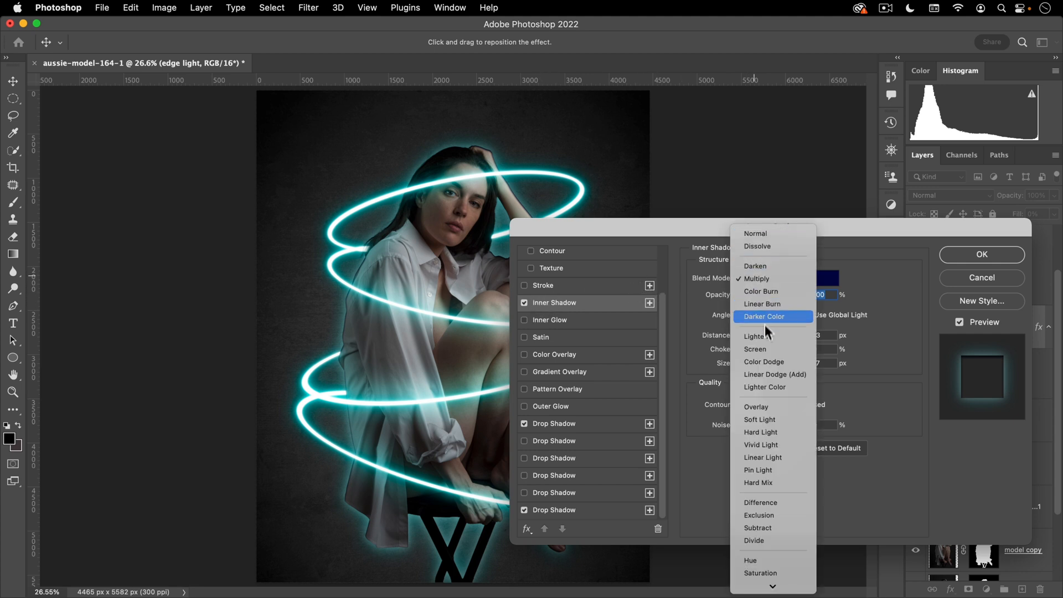
pyautogui.click(768, 349)
pyautogui.click(828, 279)
pyautogui.moveTo(603, 280); pyautogui.dragTo(505, 221)
pyautogui.click(872, 256)
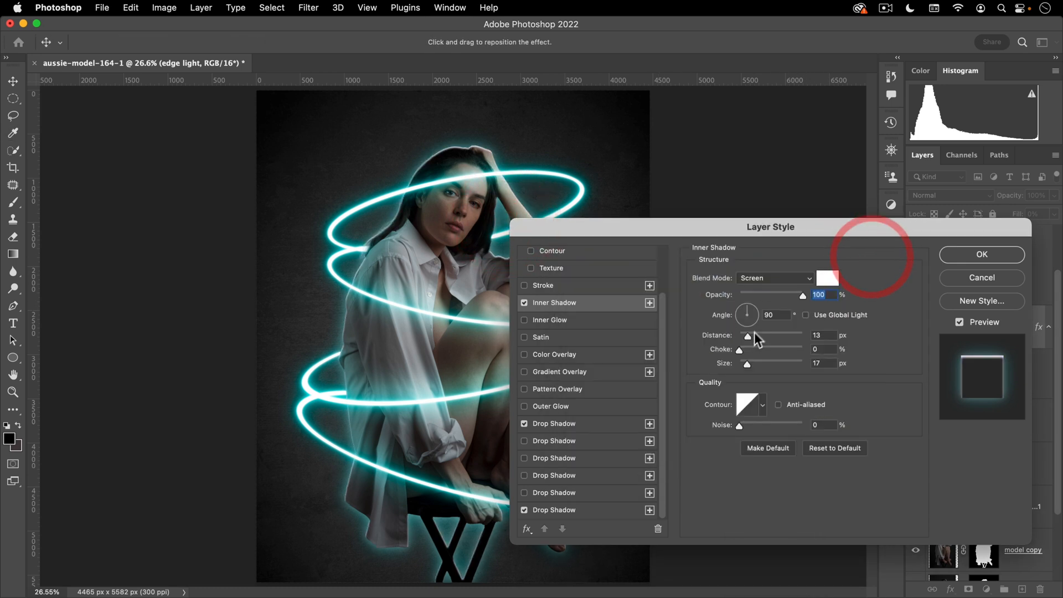
pyautogui.moveTo(748, 336)
pyautogui.mouseDown()
pyautogui.moveTo(762, 370)
pyautogui.moveTo(747, 374)
pyautogui.moveTo(768, 370)
pyautogui.moveTo(742, 373)
pyautogui.moveTo(768, 374)
pyautogui.moveTo(748, 338)
pyautogui.mouseUp()
# - Change the Inner Shadow color to cyan #03f8fb, with a size of 191 px and 57% opacity
pyautogui.click(827, 278)
pyautogui.click(706, 284)
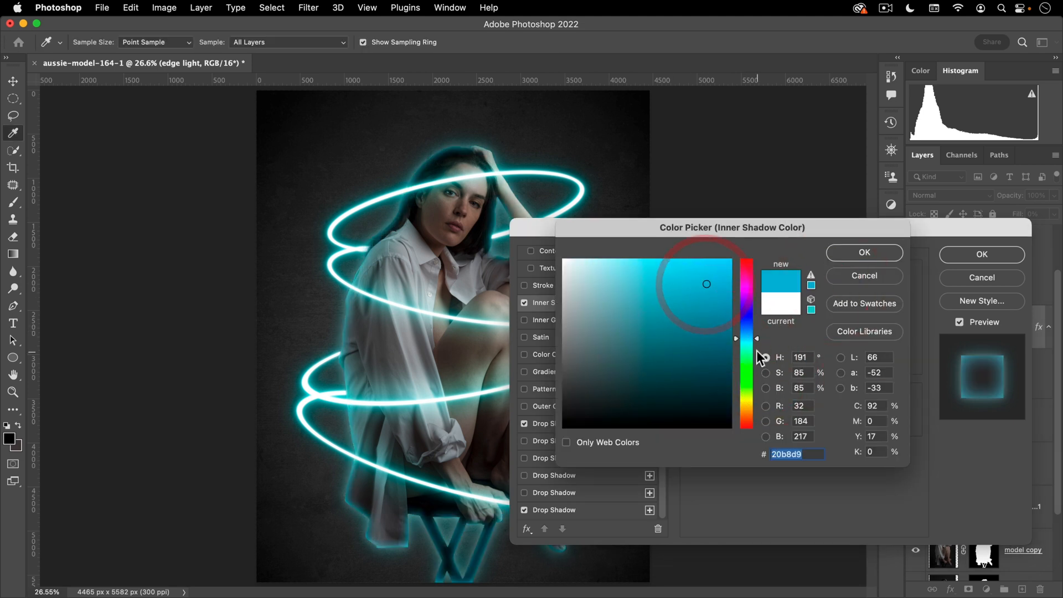
pyautogui.click(748, 342)
pyautogui.click(747, 341)
pyautogui.click(723, 259)
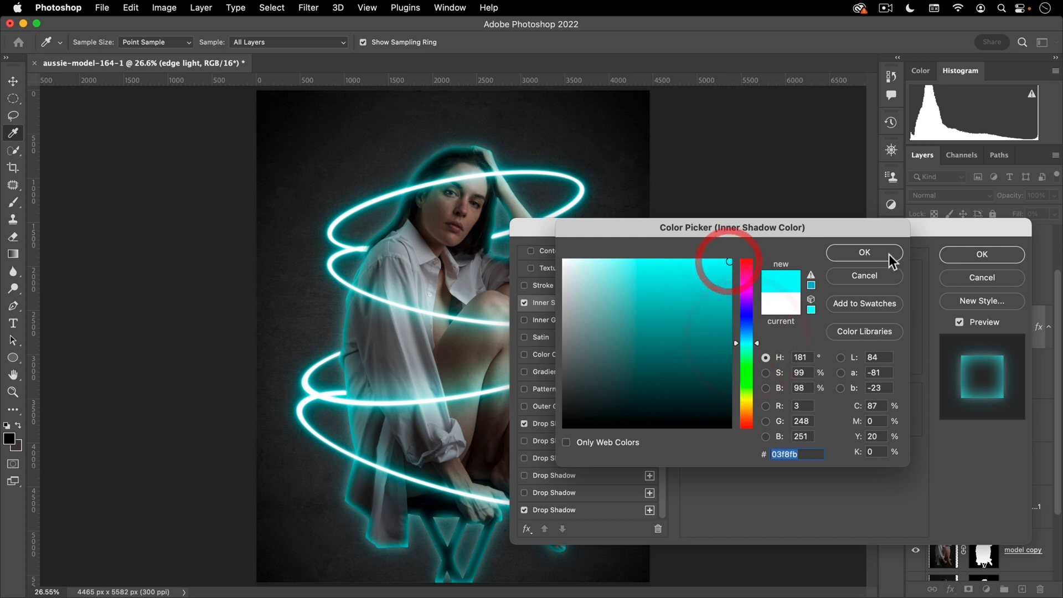
pyautogui.click(887, 253)
pyautogui.moveTo(778, 365); pyautogui.dragTo(787, 368)
pyautogui.moveTo(803, 295); pyautogui.dragTo(775, 298)
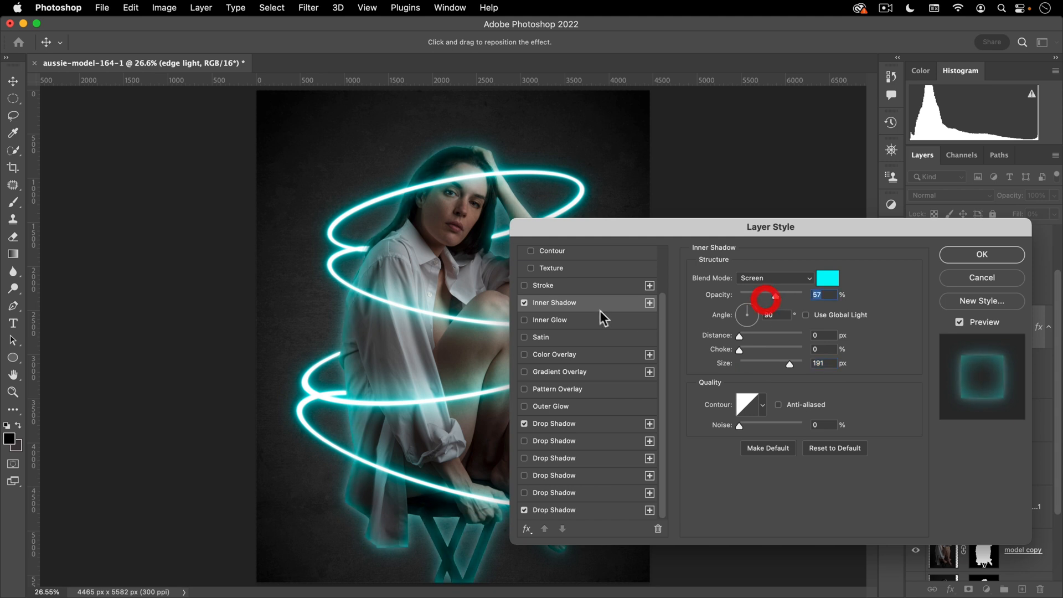
# - Add a second Inner Shadow in a lighter cyan and set its size to 73 px
pyautogui.click(649, 303)
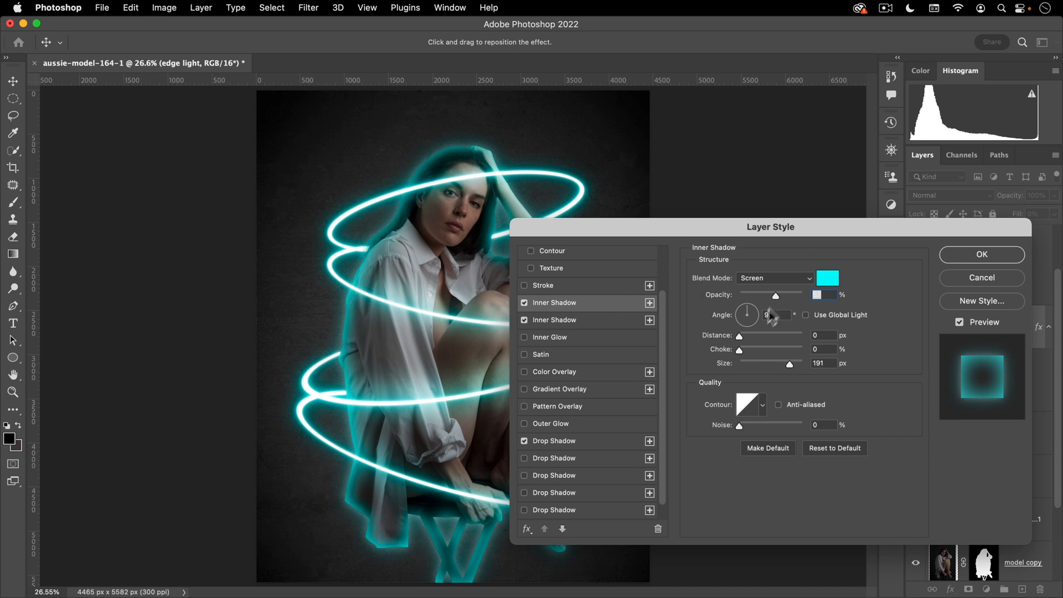
pyautogui.click(828, 278)
pyautogui.click(612, 259)
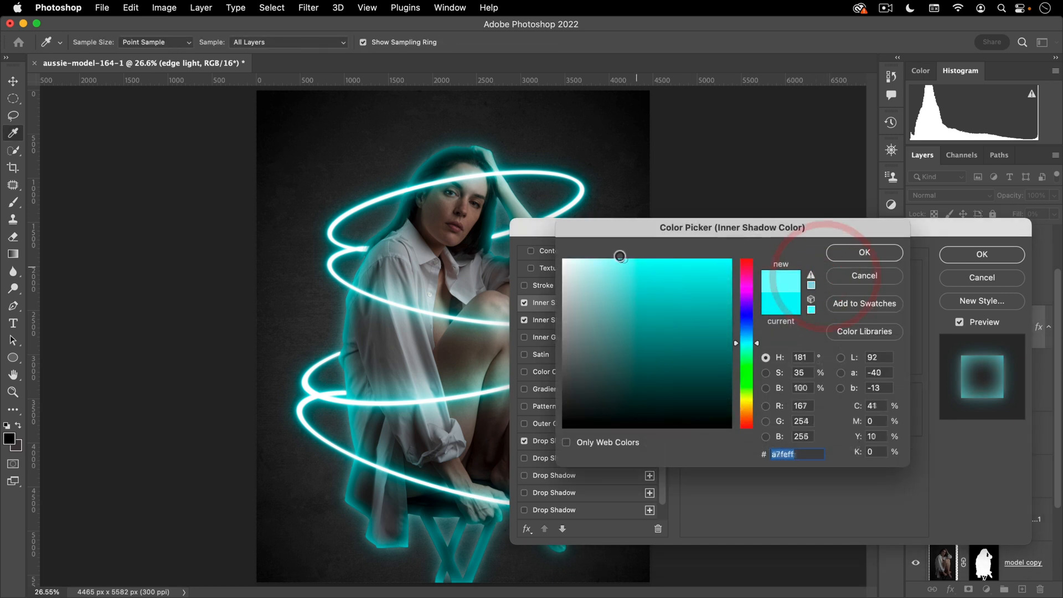
pyautogui.click(866, 254)
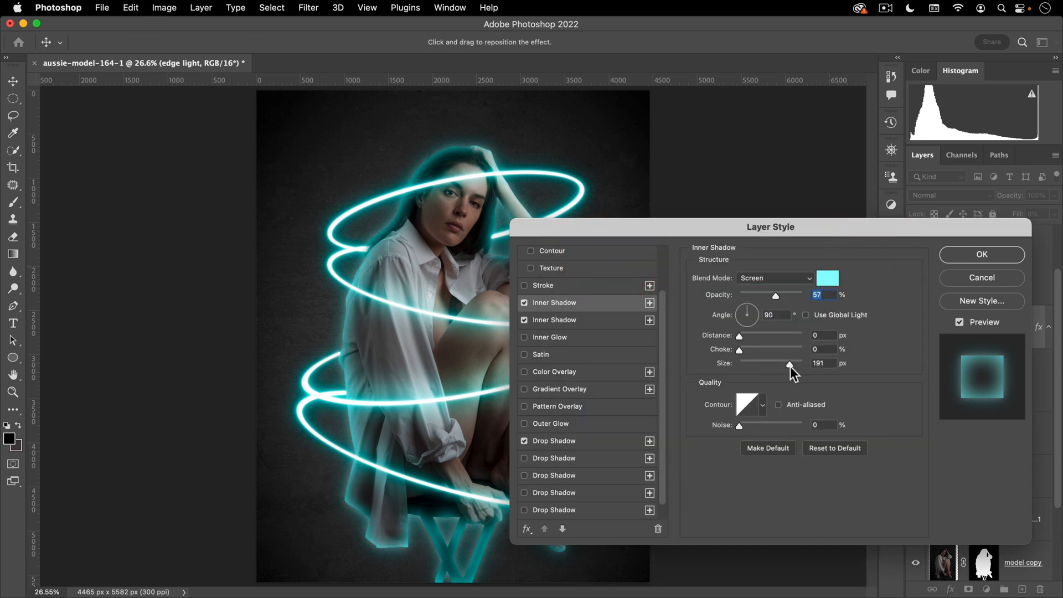
pyautogui.moveTo(763, 366)
pyautogui.mouseDown()
pyautogui.moveTo(736, 364)
pyautogui.moveTo(757, 364)
pyautogui.mouseUp()
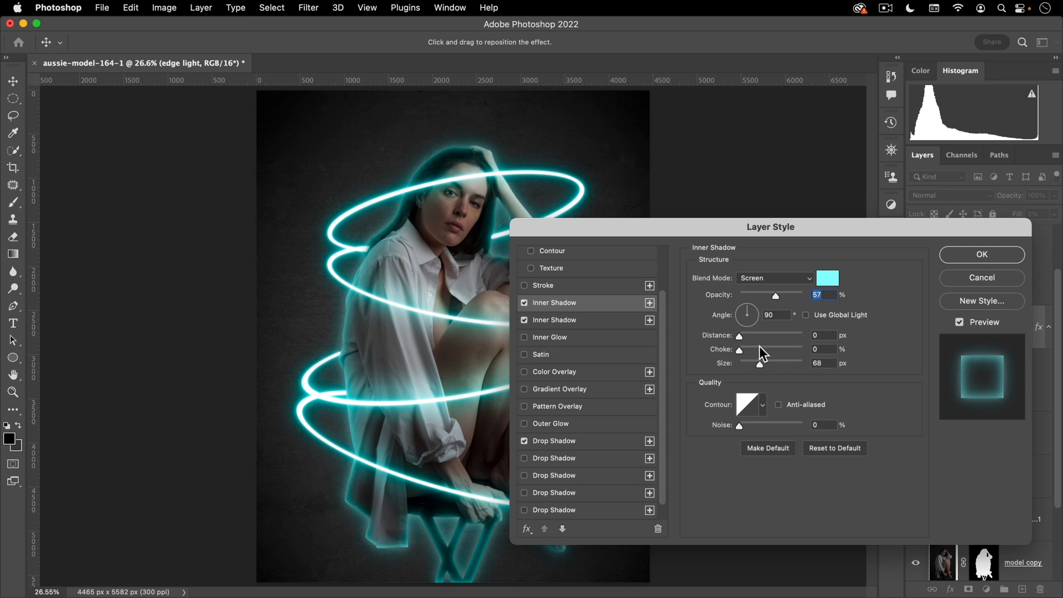
pyautogui.click(335, 357)
# - Enable Layer Mask Hides Effects in the edge light layer's blending options and apply the layer style
pyautogui.moveTo(579, 229); pyautogui.dragTo(538, 195)
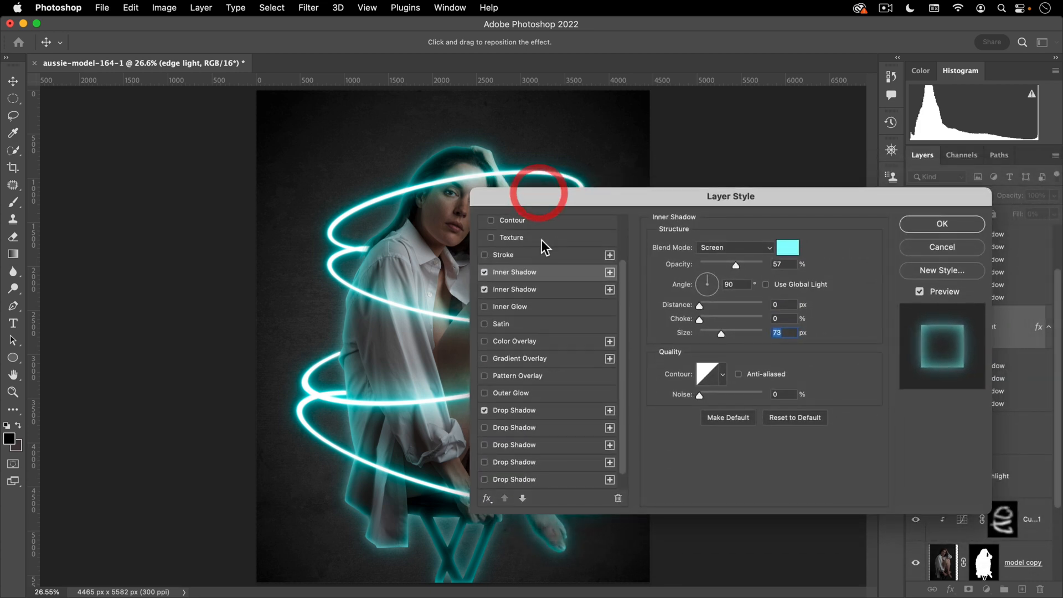
pyautogui.click(506, 243)
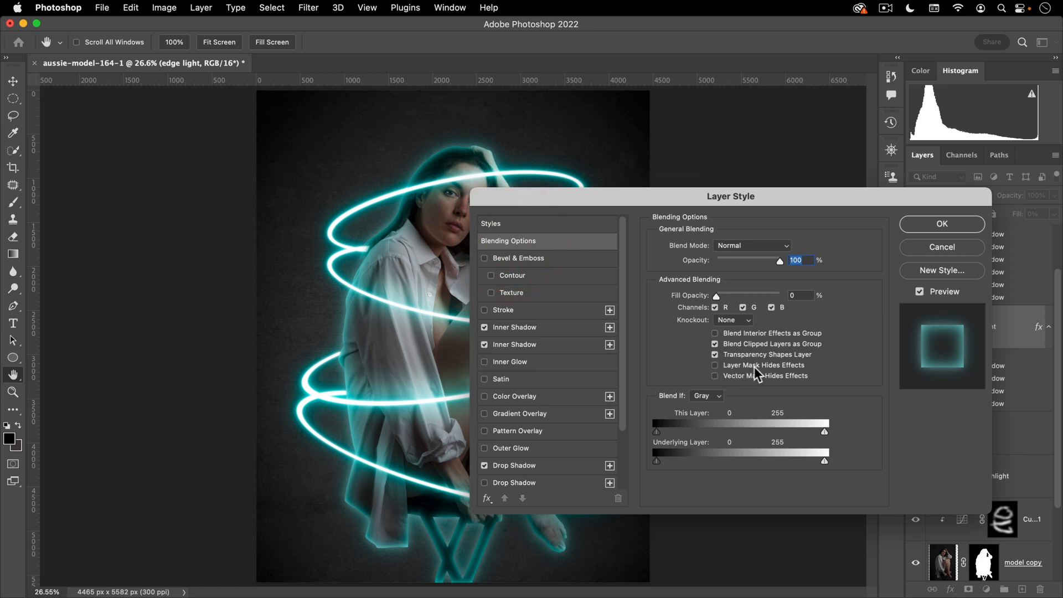
pyautogui.moveTo(742, 197); pyautogui.dragTo(698, 187)
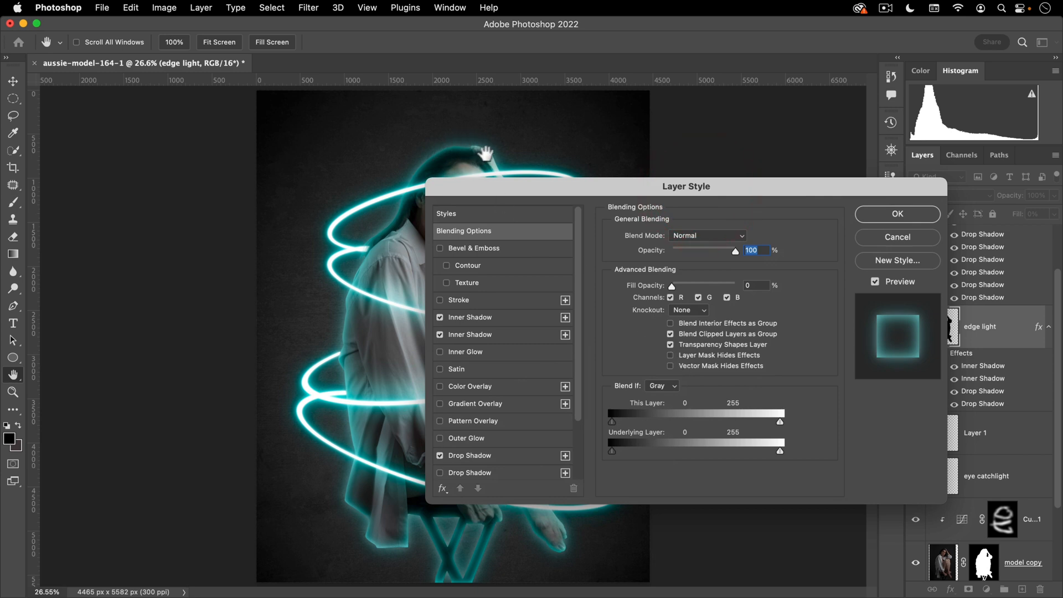
pyautogui.moveTo(647, 183); pyautogui.dragTo(637, 220)
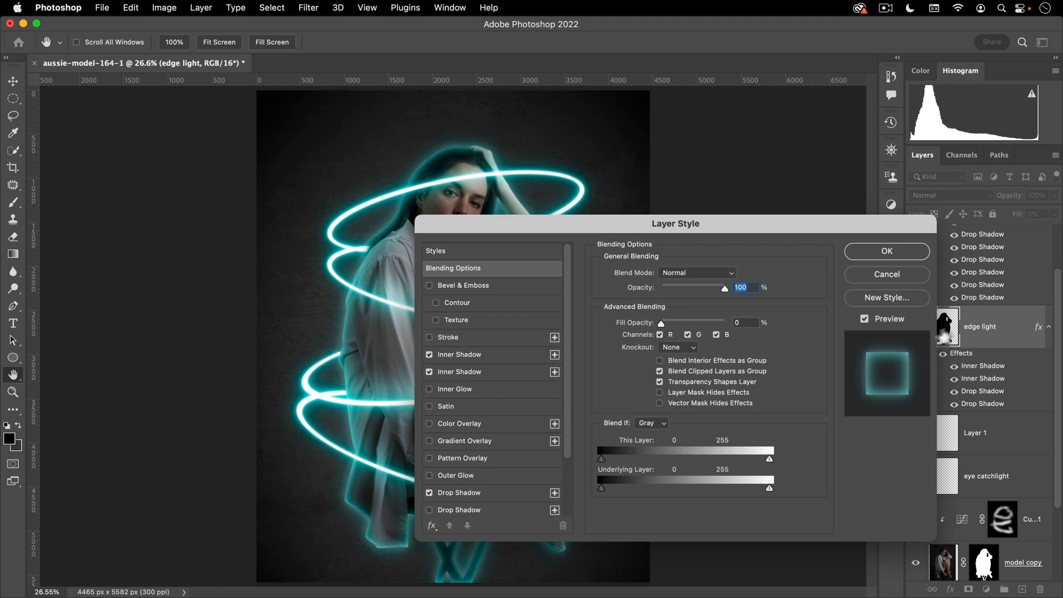
pyautogui.moveTo(597, 223); pyautogui.dragTo(558, 249)
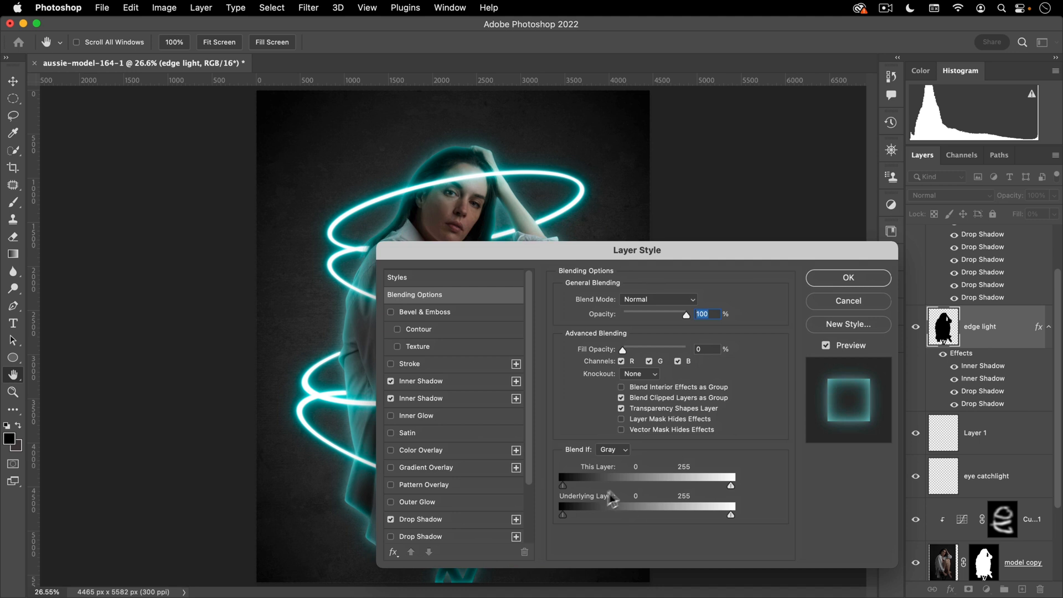
pyautogui.click(849, 277)
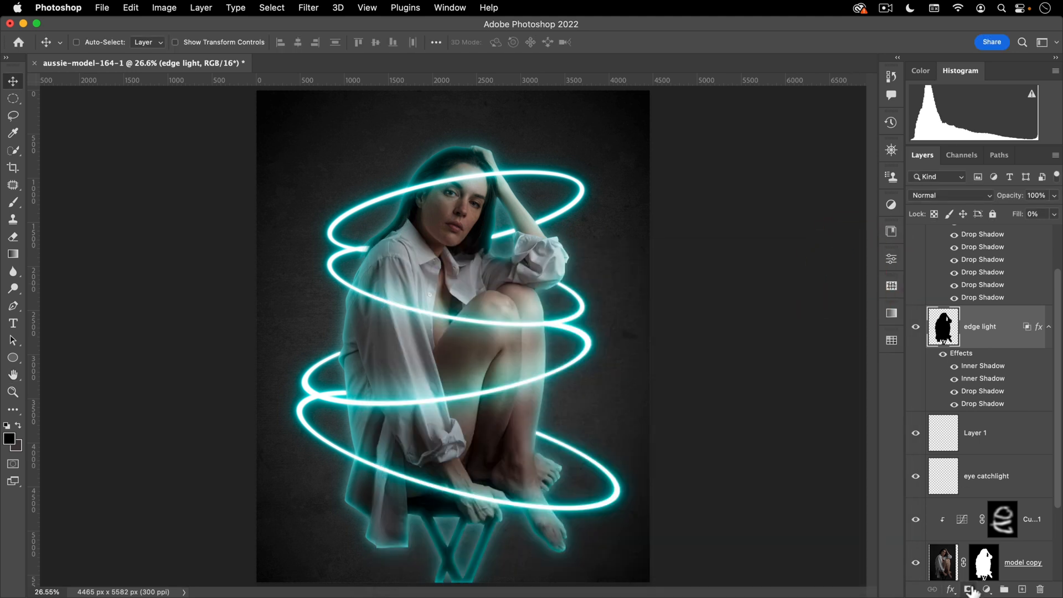
# - Add a layer mask to the edge light layer and invert it to black
pyautogui.click(969, 590)
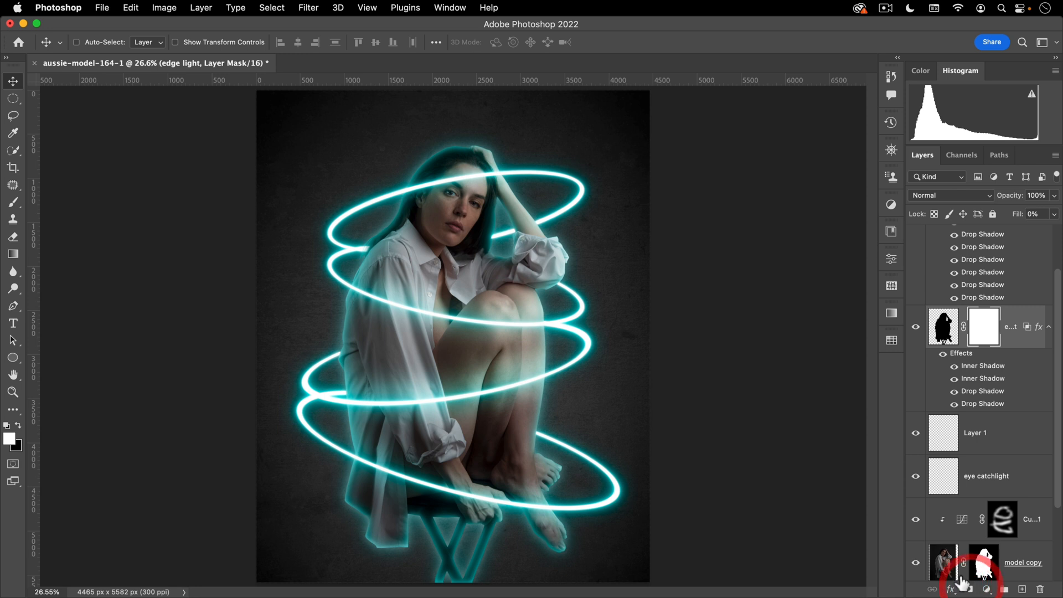
pyautogui.doubleClick(983, 332)
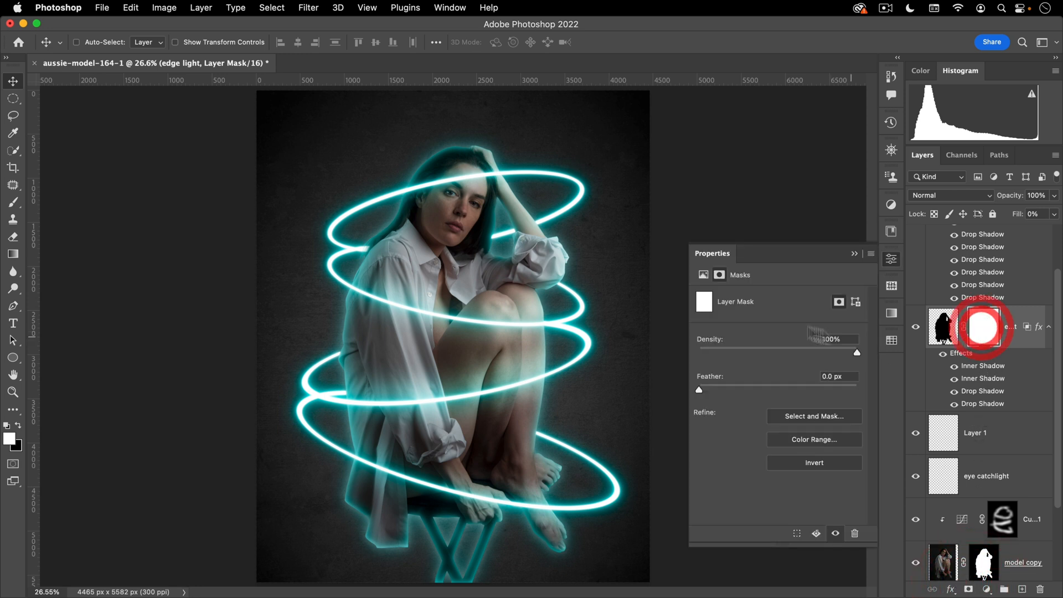
pyautogui.click(814, 463)
pyautogui.click(984, 327)
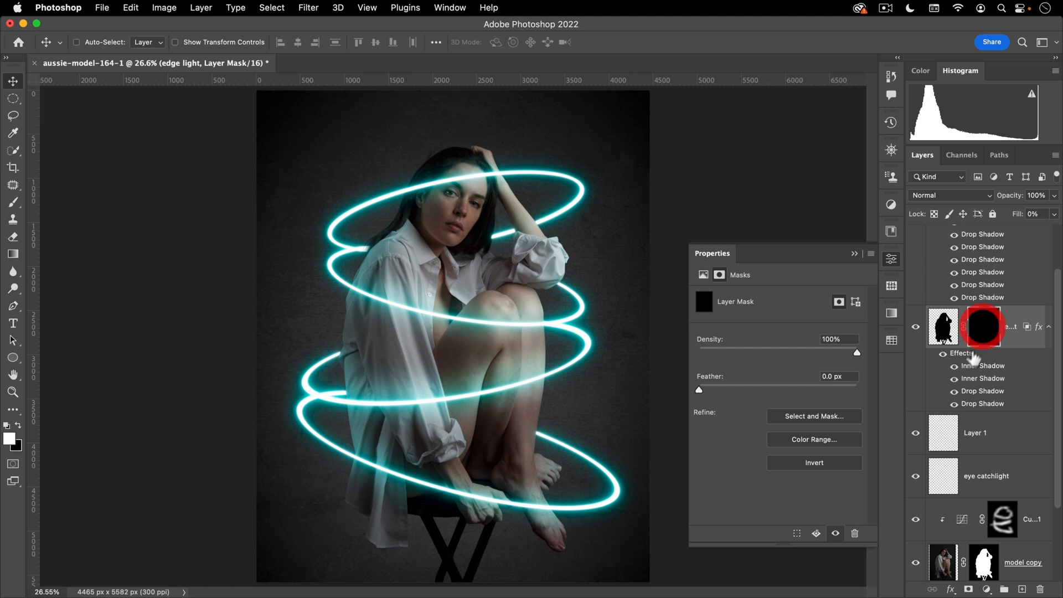
pyautogui.click(891, 259)
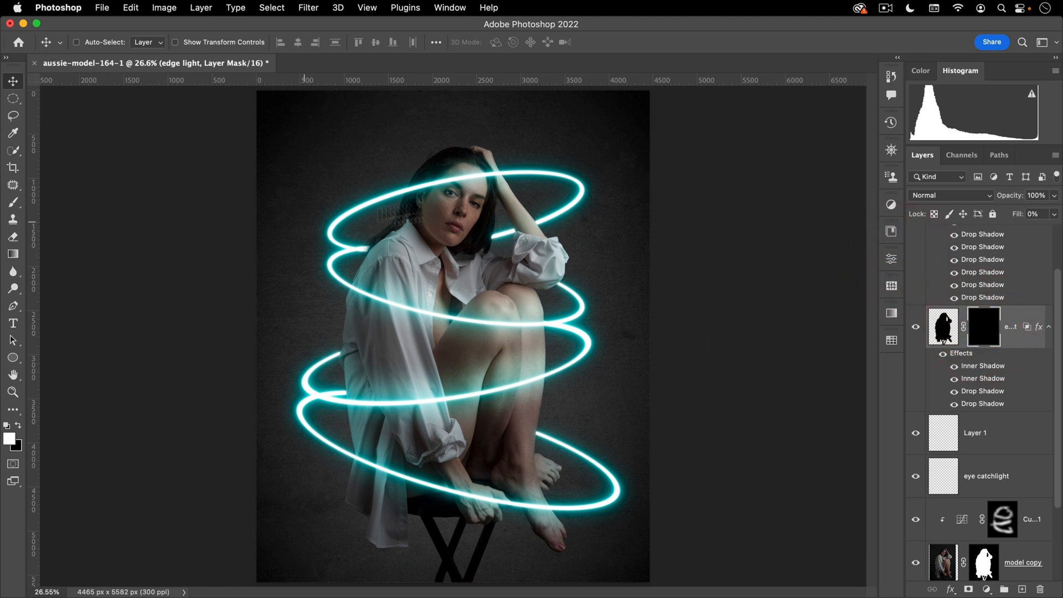
# - Paint white on the edge light mask with a 454 px soft brush at 14% flow where the hair meets the shoulder
pyautogui.press('b')
pyautogui.moveTo(430, 248); pyautogui.dragTo(489, 240)
pyautogui.moveTo(363, 224)
pyautogui.mouseDown()
pyautogui.moveTo(420, 199)
pyautogui.moveTo(410, 208)
pyautogui.mouseUp()
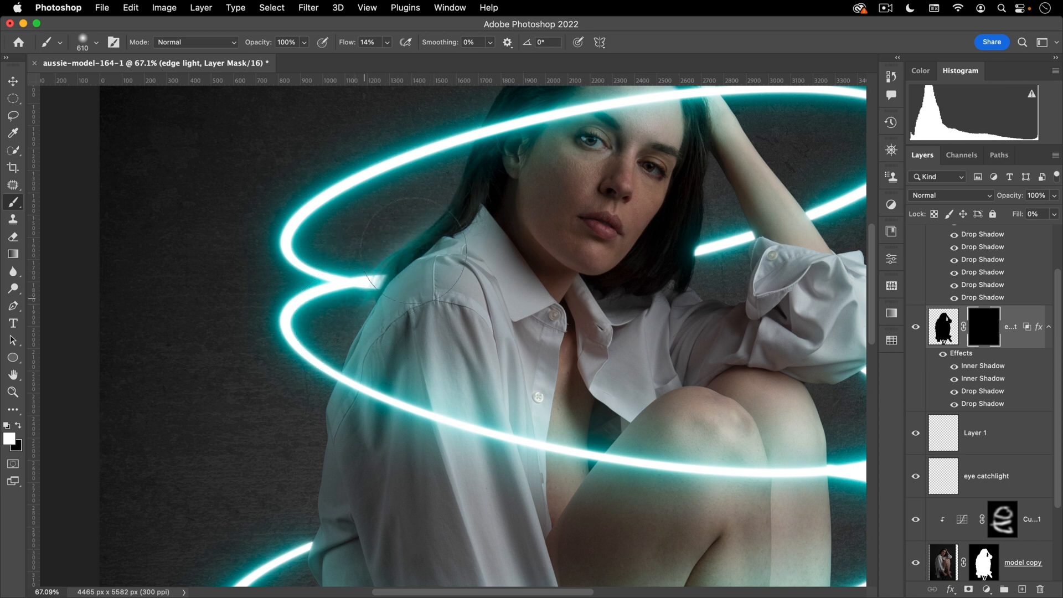
pyautogui.moveTo(408, 283); pyautogui.dragTo(354, 303)
pyautogui.moveTo(412, 250); pyautogui.dragTo(413, 245)
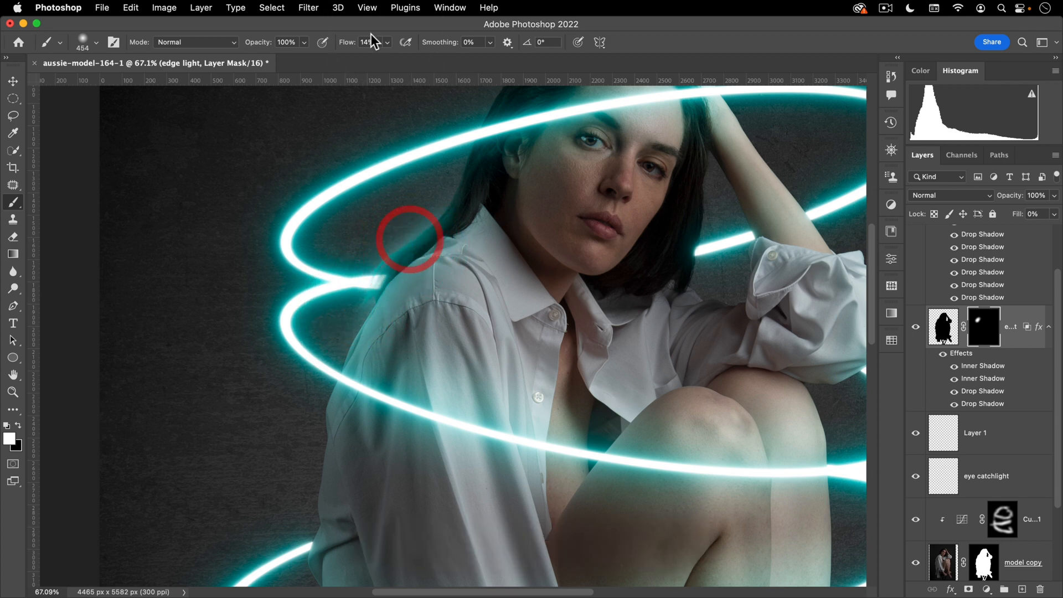
# - Set the brush flow to 30% and reveal edge light along the raised forearm and around the gap between hair and sleeve
pyautogui.moveTo(340, 44); pyautogui.dragTo(366, 45)
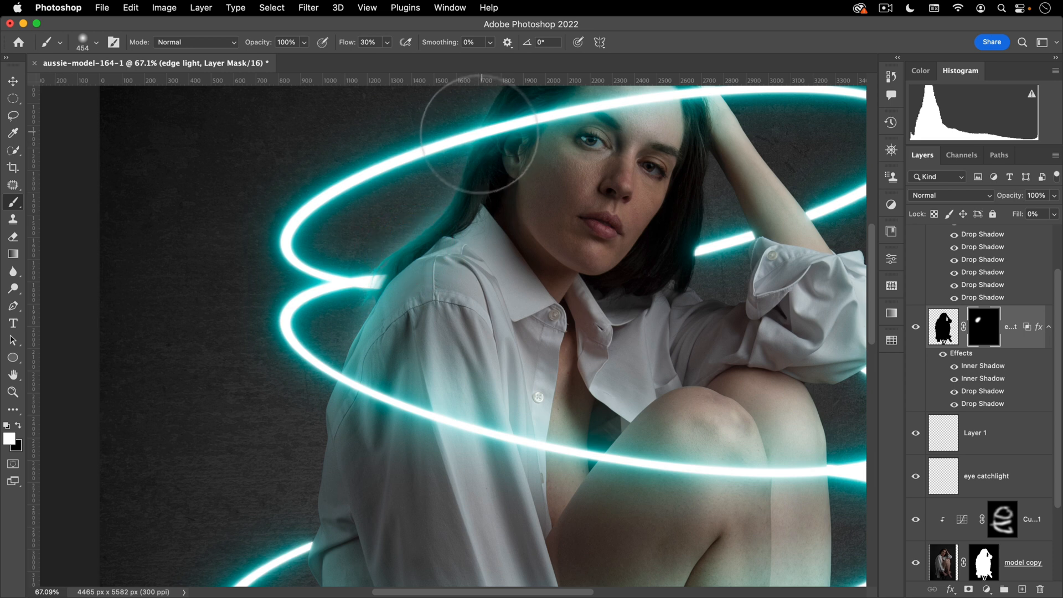
pyautogui.moveTo(559, 180); pyautogui.dragTo(384, 228)
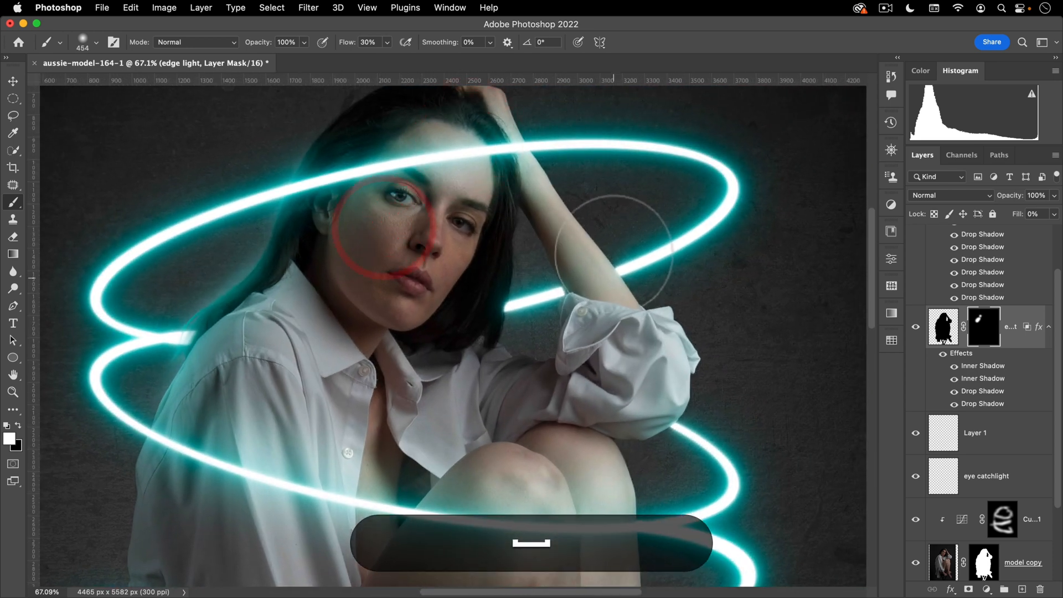
pyautogui.click(624, 275)
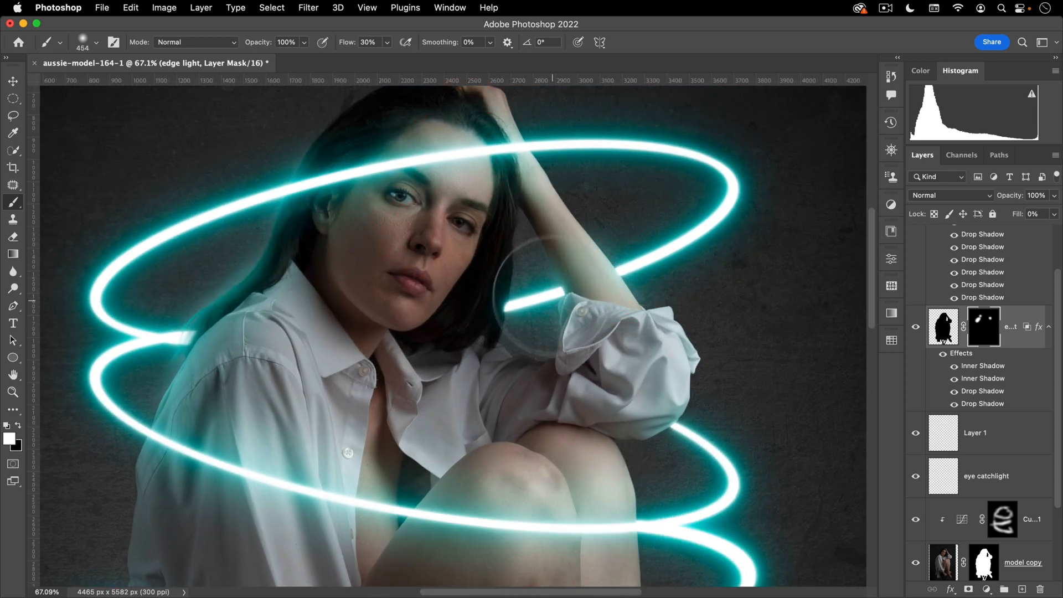
pyautogui.click(540, 302)
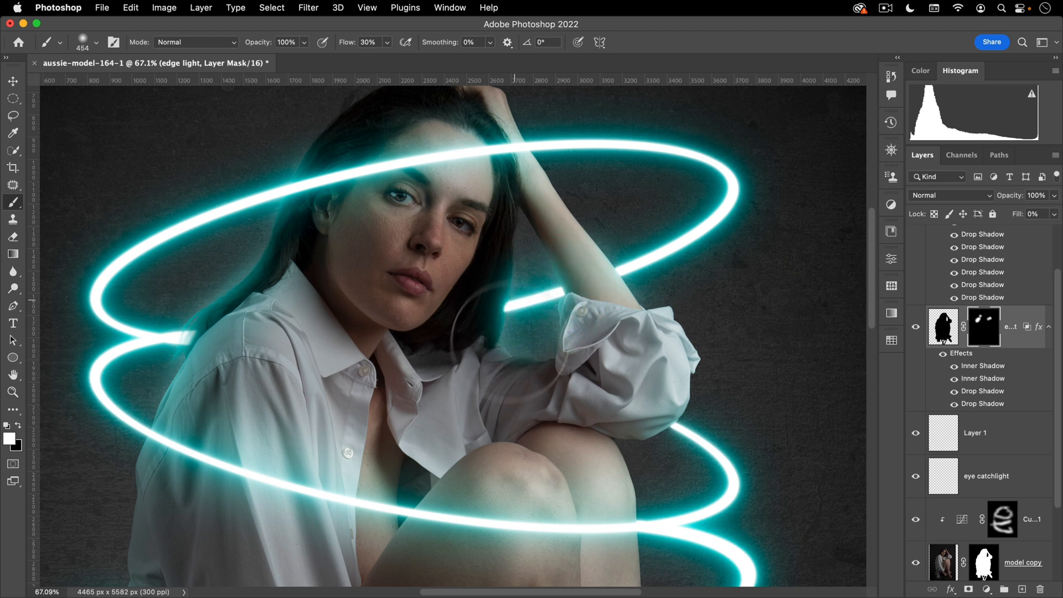
pyautogui.click(510, 311)
# - Paint edge light into the mask at the bent elbow, the outer knee and the shirt's upper back beside the glow lines
pyautogui.press('space')
pyautogui.moveTo(556, 289); pyautogui.dragTo(574, 220)
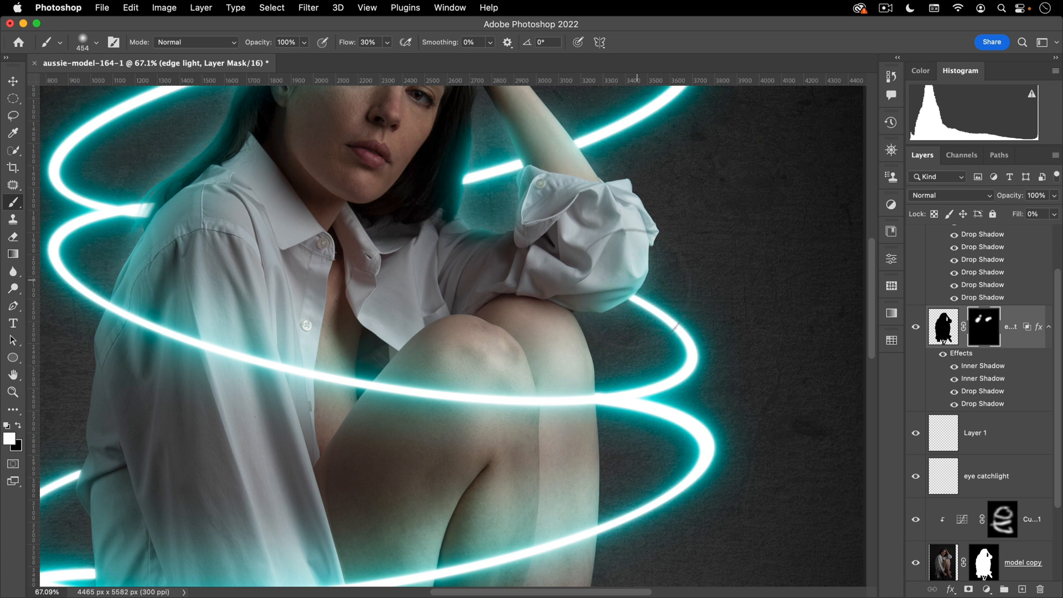
pyautogui.click(606, 286)
pyautogui.click(588, 410)
pyautogui.click(91, 315)
pyautogui.click(118, 302)
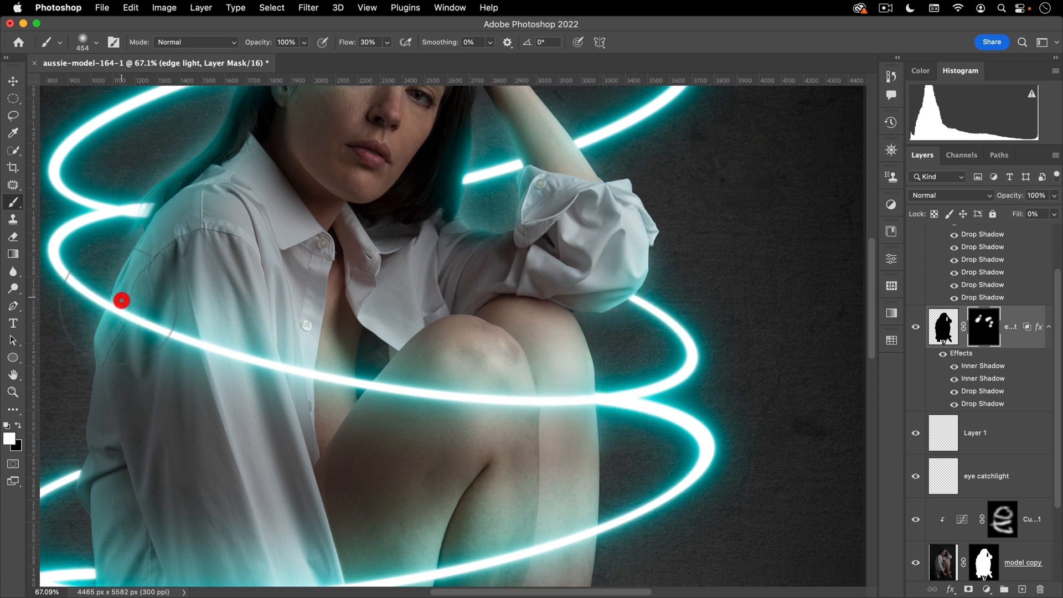
pyautogui.click(117, 303)
pyautogui.click(117, 304)
pyautogui.click(116, 299)
# - Reveal edge light down the back edge of the shirt and its tail where the lower glow lines pass
pyautogui.press('space')
pyautogui.moveTo(371, 345)
pyautogui.mouseDown()
pyautogui.moveTo(341, 372)
pyautogui.moveTo(541, 111)
pyautogui.mouseUp()
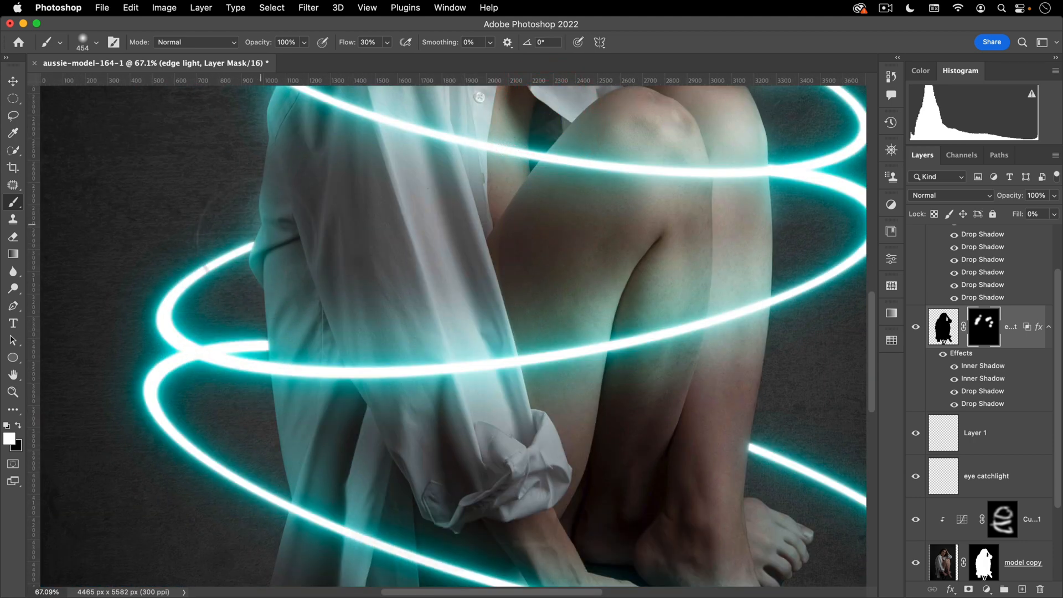
pyautogui.click(256, 261)
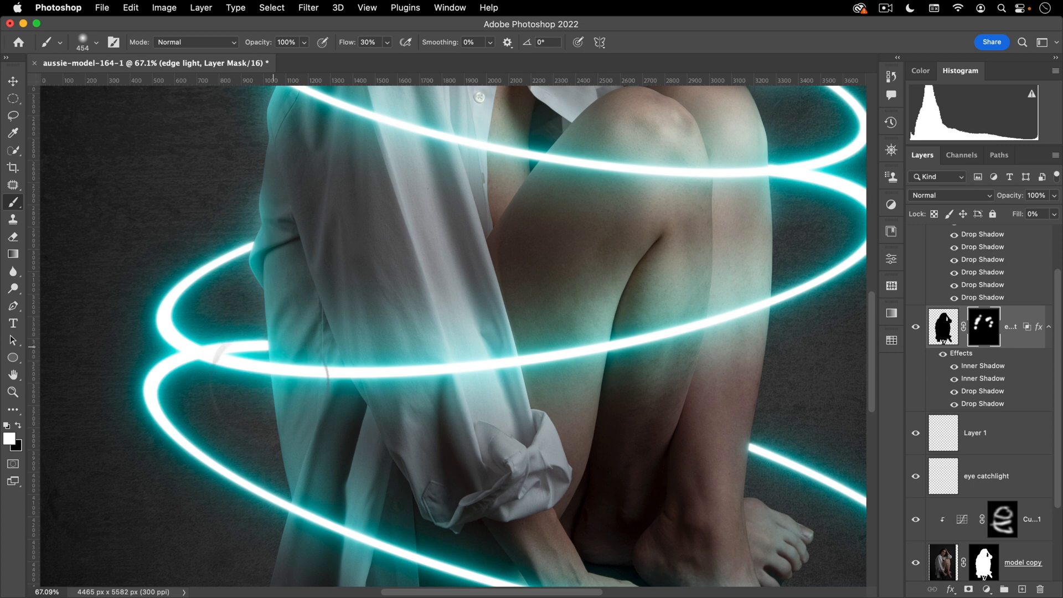
pyautogui.click(266, 355)
pyautogui.press('space')
pyautogui.moveTo(360, 425); pyautogui.dragTo(344, 214)
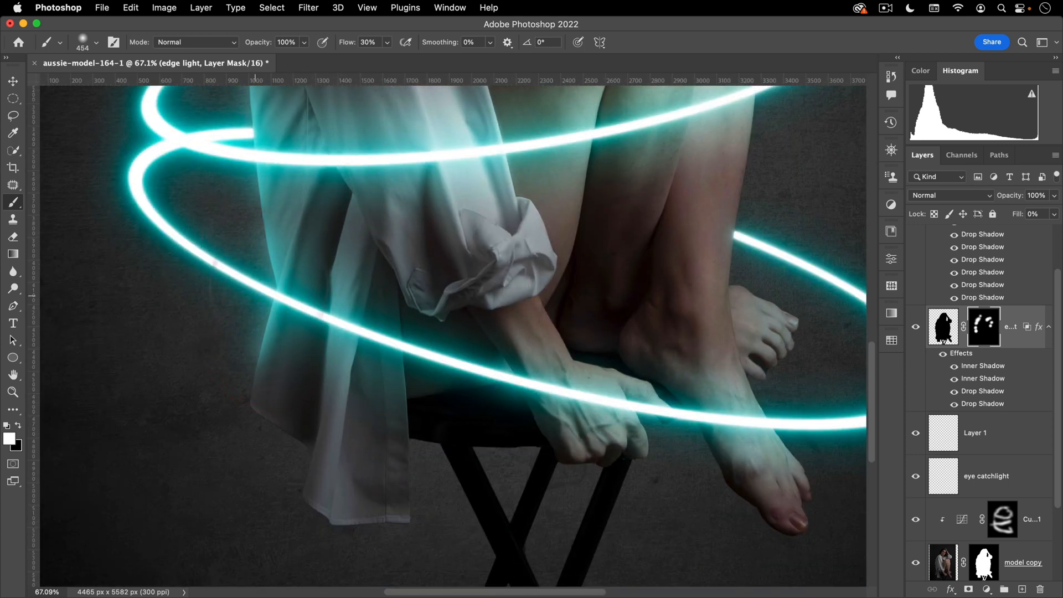
pyautogui.click(277, 308)
# - Reveal edge light on the lower shin, foot, hand and outer leg near the glow lines
pyautogui.click(732, 238)
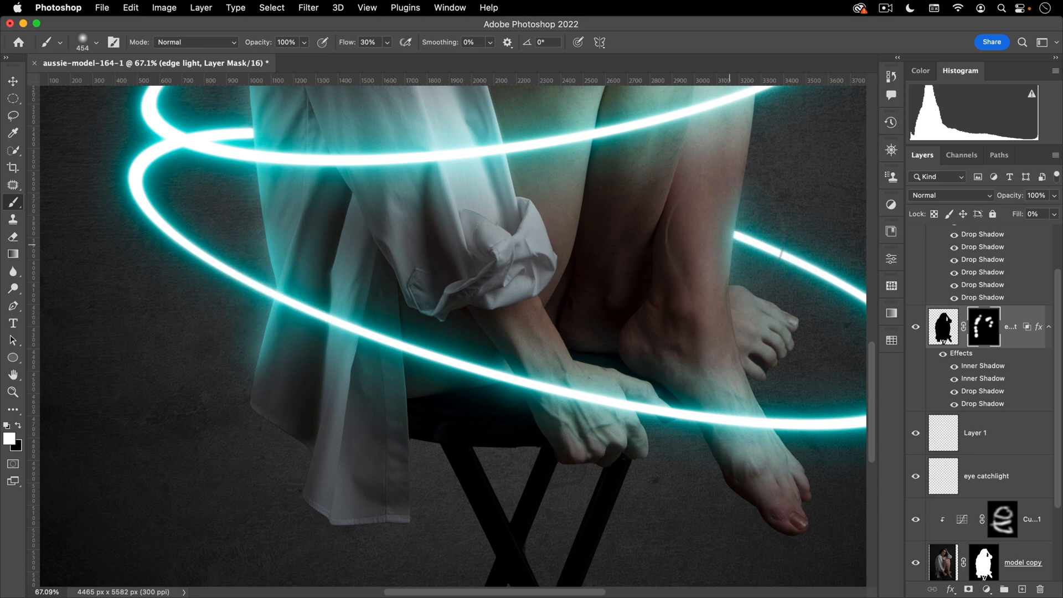
pyautogui.click(715, 235)
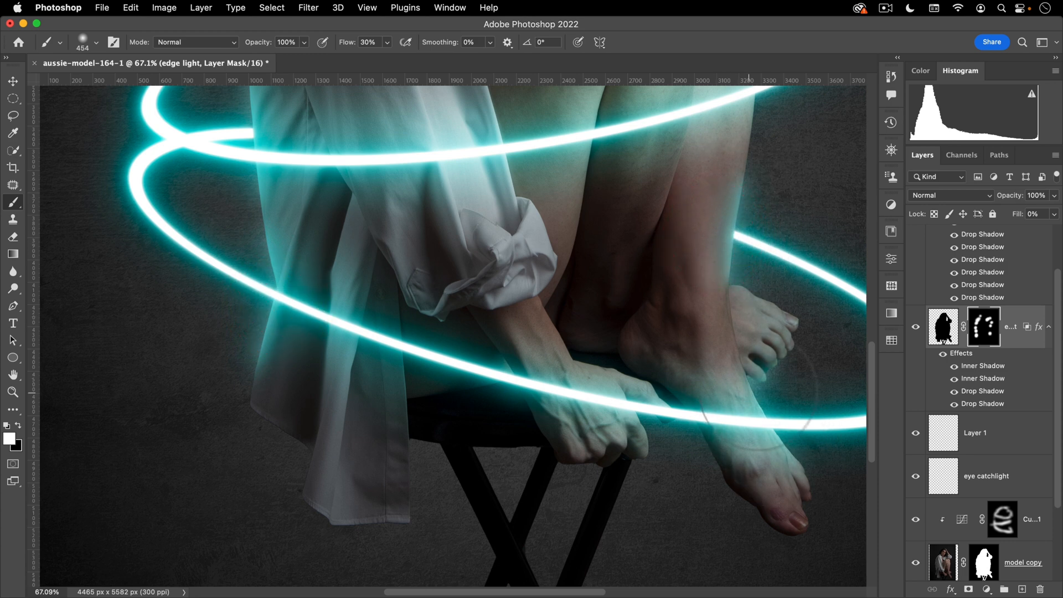
pyautogui.click(754, 394)
pyautogui.click(580, 417)
pyautogui.press('space')
pyautogui.press('space')
pyautogui.moveTo(614, 408); pyautogui.dragTo(556, 439)
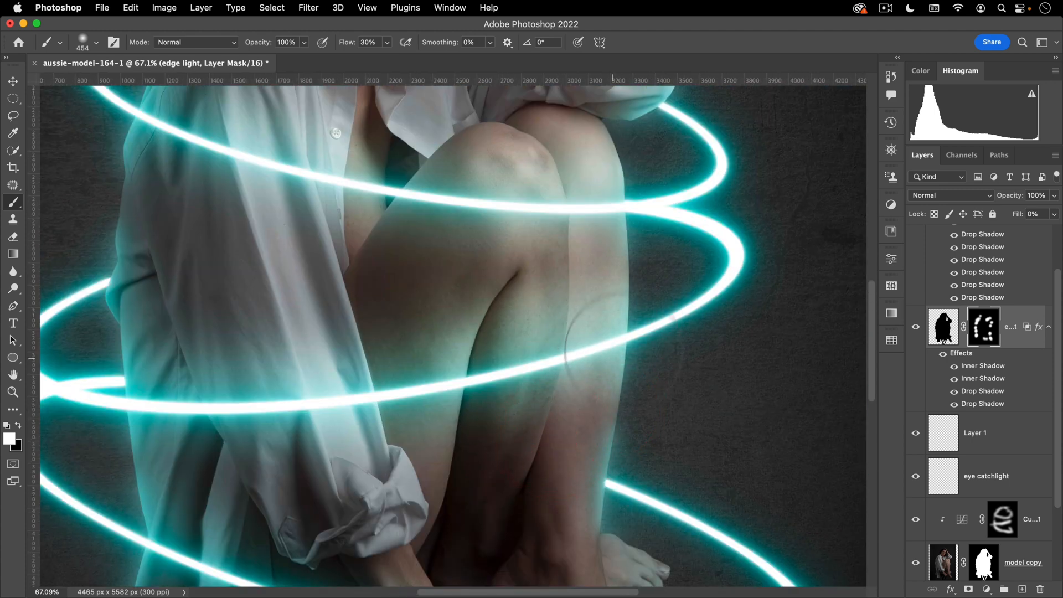
pyautogui.click(615, 335)
# - Undo the last mask stroke and dab more edge light around the hair, raised arm, sleeve and shirt back
pyautogui.press('super+space')
pyautogui.moveTo(607, 218)
pyautogui.mouseDown()
pyautogui.moveTo(534, 270)
pyautogui.moveTo(542, 331)
pyautogui.mouseUp()
pyautogui.press('super+space')
pyautogui.click(434, 147)
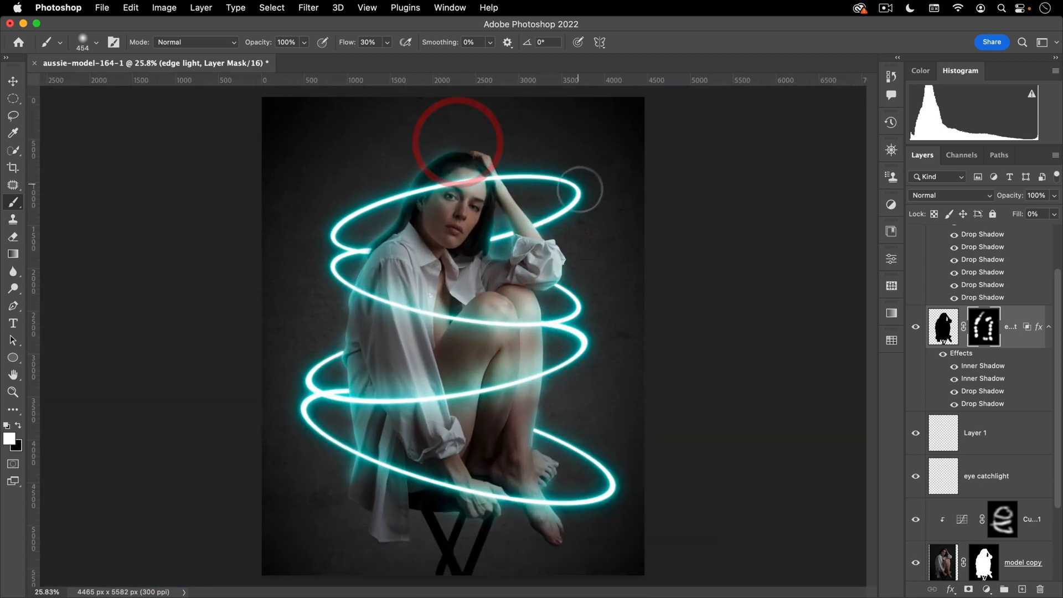
pyautogui.press('super+z')
pyautogui.click(404, 176)
pyautogui.click(510, 174)
pyautogui.click(555, 247)
pyautogui.click(505, 286)
pyautogui.click(359, 315)
pyautogui.click(351, 299)
pyautogui.click(344, 370)
pyautogui.press('space')
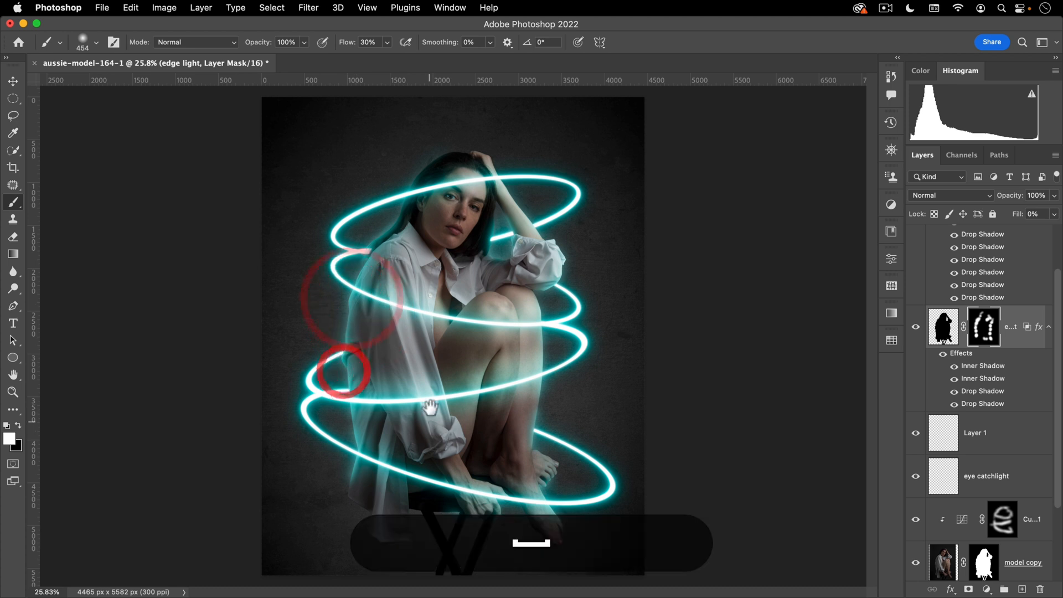
pyautogui.click(430, 332)
pyautogui.press('super+space')
pyautogui.moveTo(444, 361)
pyautogui.mouseDown()
pyautogui.moveTo(422, 375)
pyautogui.moveTo(442, 364)
pyautogui.mouseUp()
pyautogui.press('space')
pyautogui.click(514, 308)
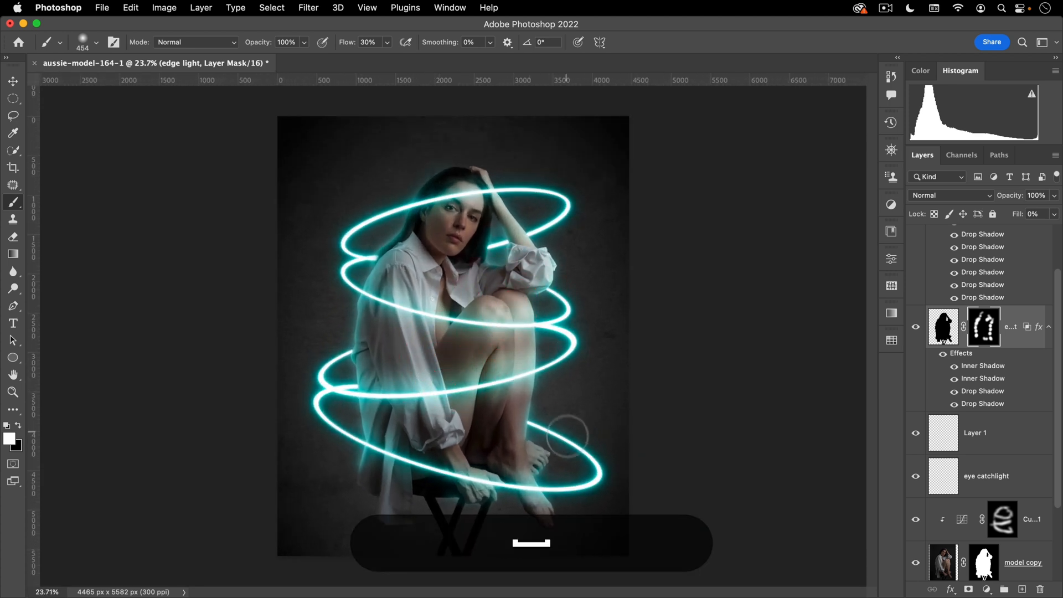
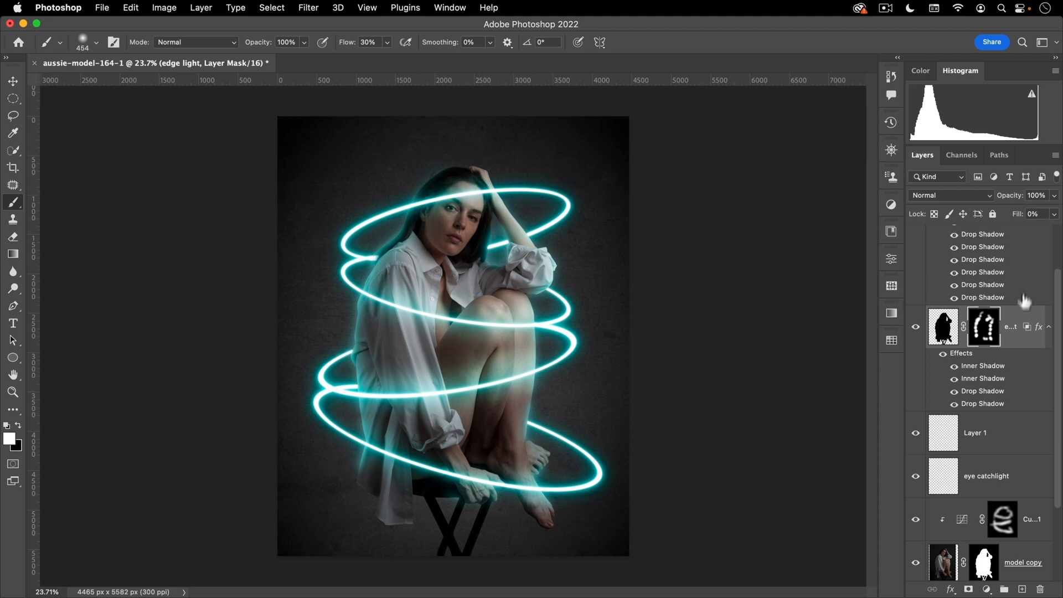
# - Add a Curves adjustment layer above Curves 1 and clip it to the model copy layer
pyautogui.scroll(3, 991, 366)
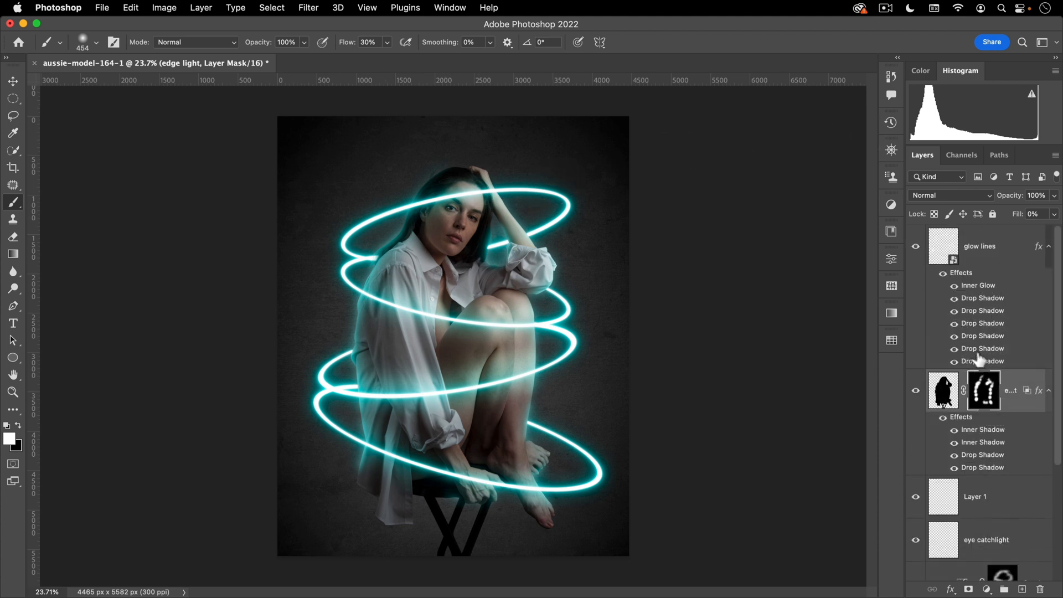
pyautogui.scroll(-8, 967, 360)
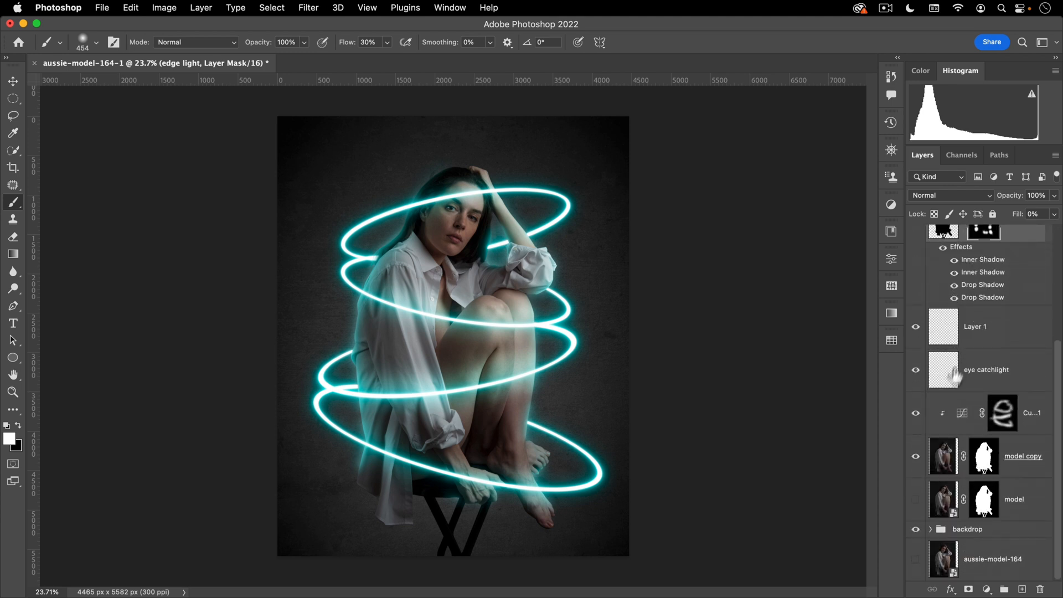
pyautogui.click(957, 420)
pyautogui.click(987, 589)
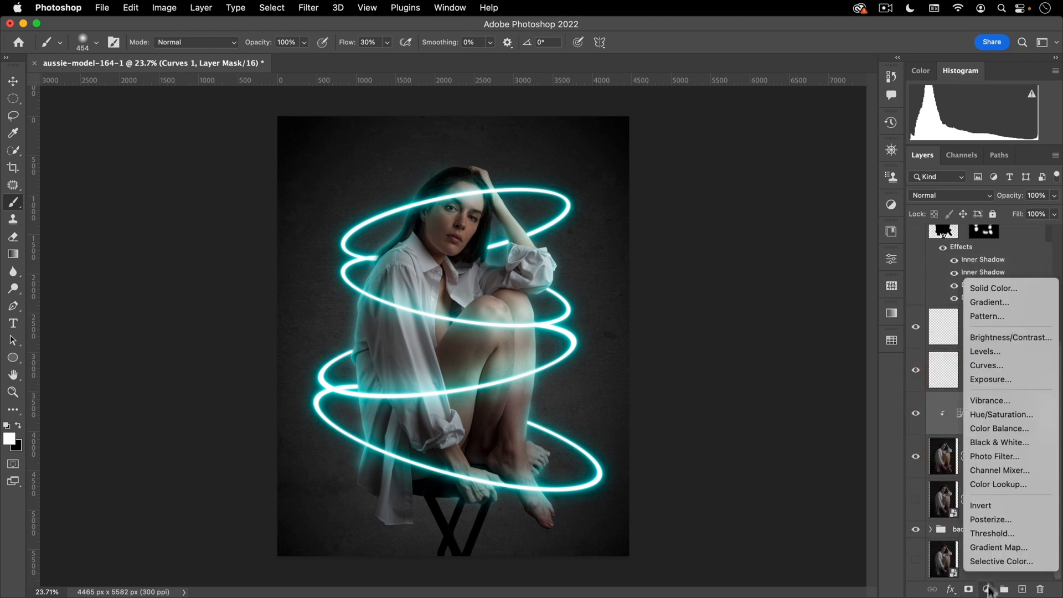
pyautogui.click(1007, 366)
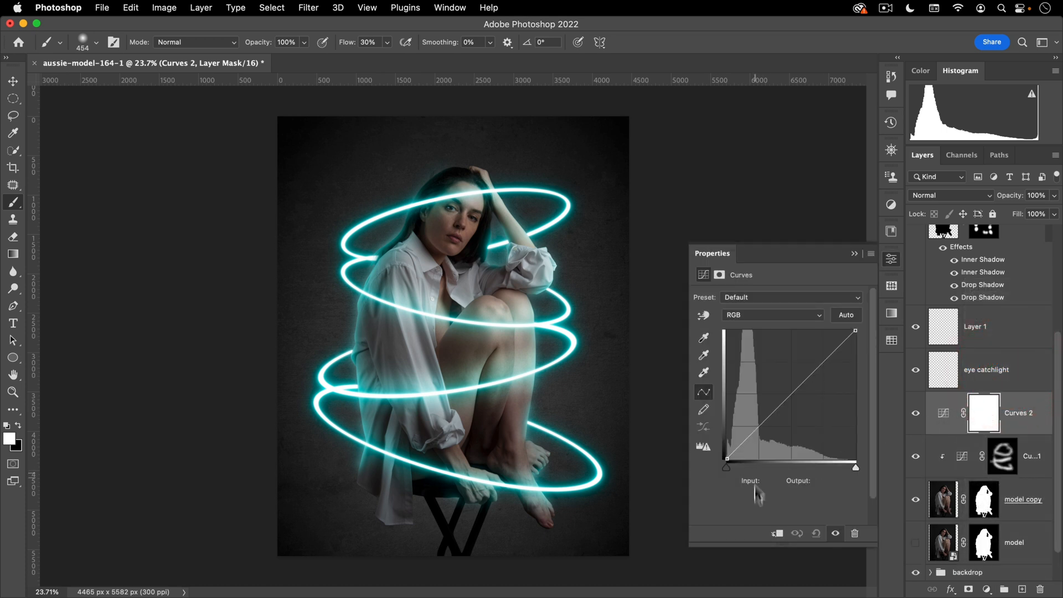
pyautogui.click(778, 534)
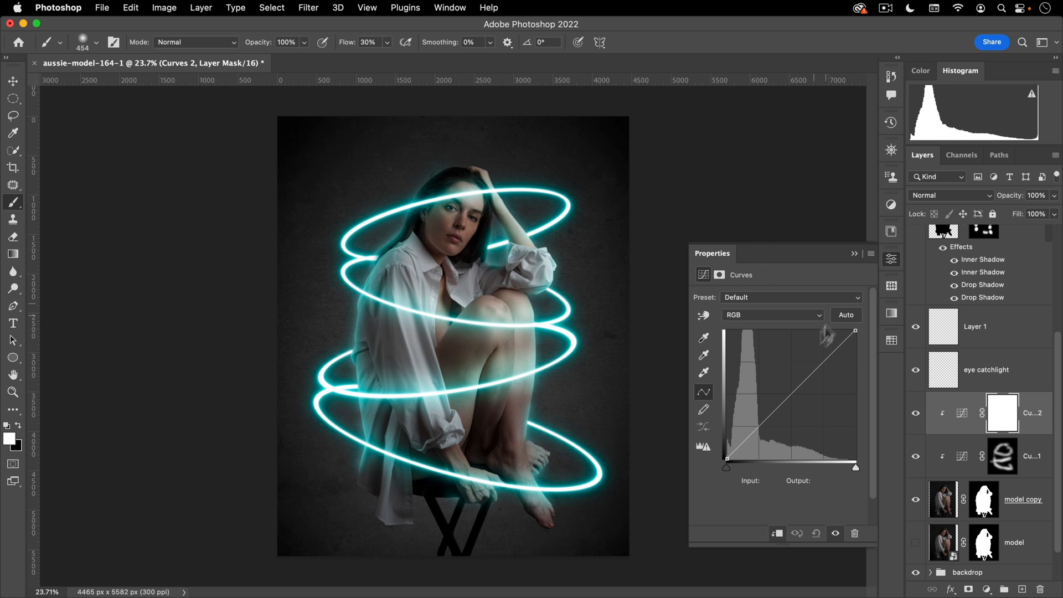
# - Raise the new curve's RGB midtones to input 134, output 179, and lower the Red shadows to input 54, output 48
pyautogui.moveTo(803, 384)
pyautogui.mouseDown()
pyautogui.moveTo(795, 362)
pyautogui.moveTo(792, 380)
pyautogui.moveTo(796, 358)
pyautogui.moveTo(794, 380)
pyautogui.moveTo(798, 362)
pyautogui.moveTo(794, 370)
pyautogui.mouseUp()
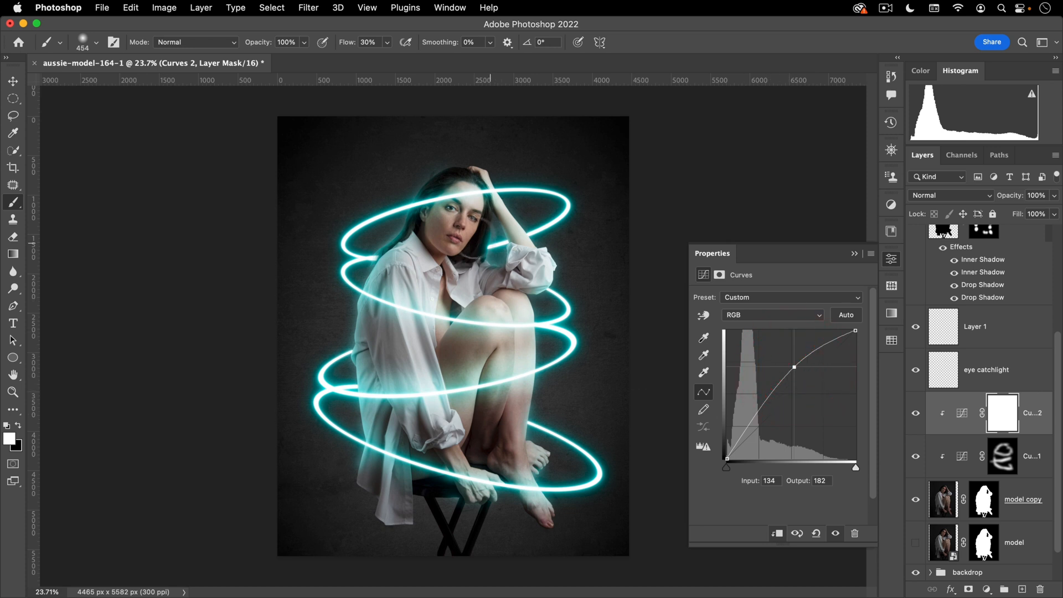
pyautogui.moveTo(795, 367); pyautogui.dragTo(796, 371)
pyautogui.click(767, 318)
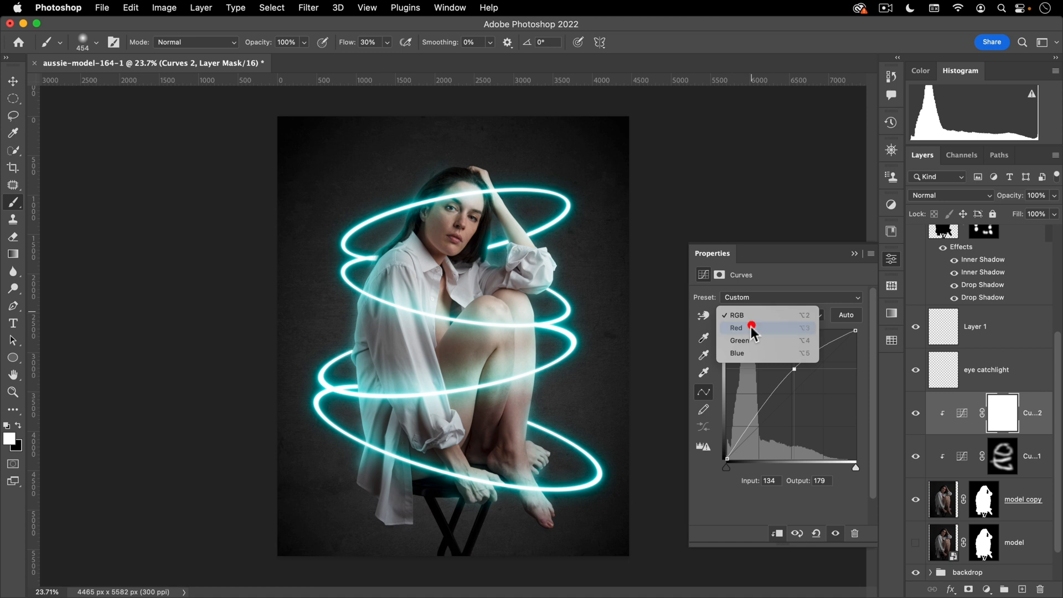
pyautogui.click(752, 325)
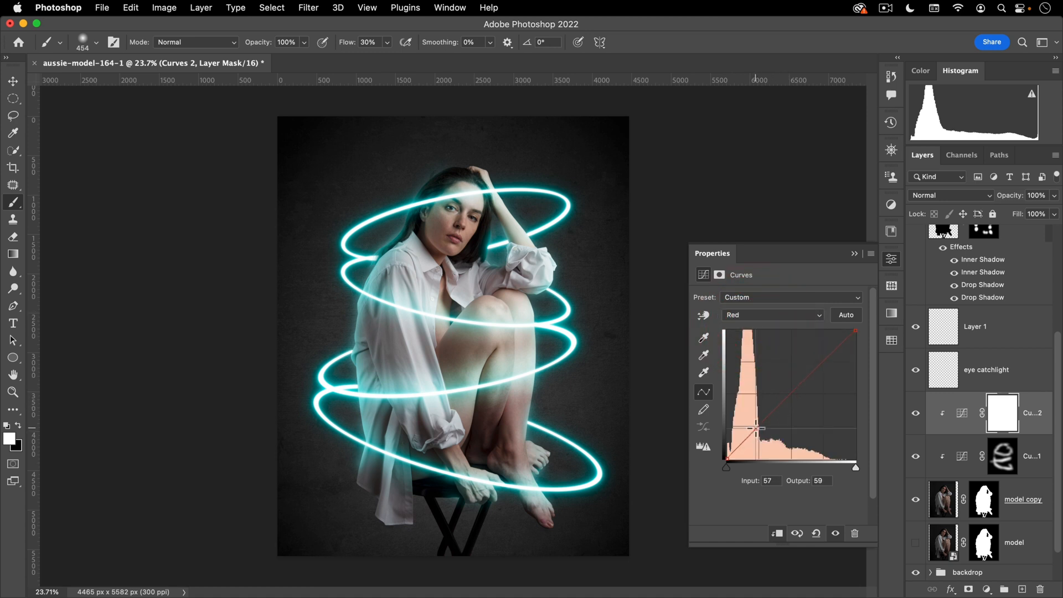
pyautogui.moveTo(757, 431); pyautogui.dragTo(757, 433)
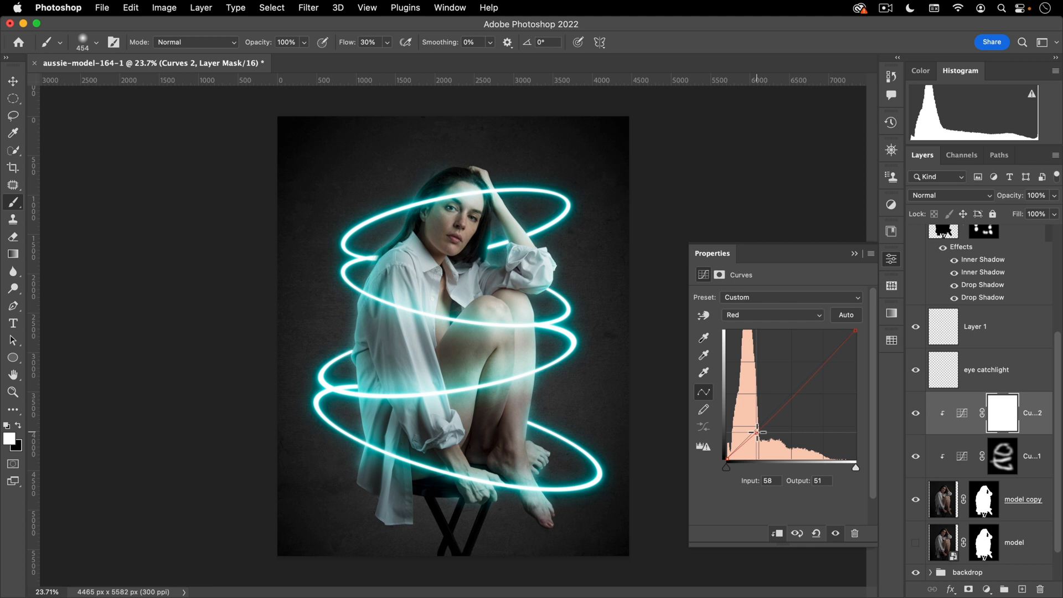
pyautogui.click(757, 432)
pyautogui.moveTo(757, 435); pyautogui.dragTo(755, 435)
# - Raise the Green highlights with a shadow point at input 66, output 68, and lift the Blue highlights to about input 181, output 209
pyautogui.click(757, 316)
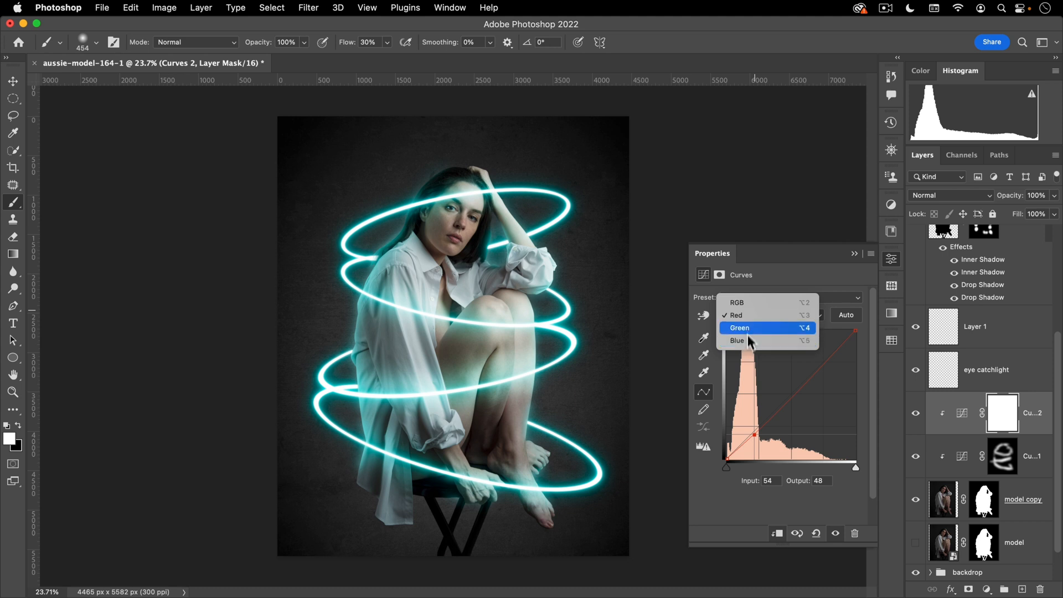
pyautogui.click(751, 328)
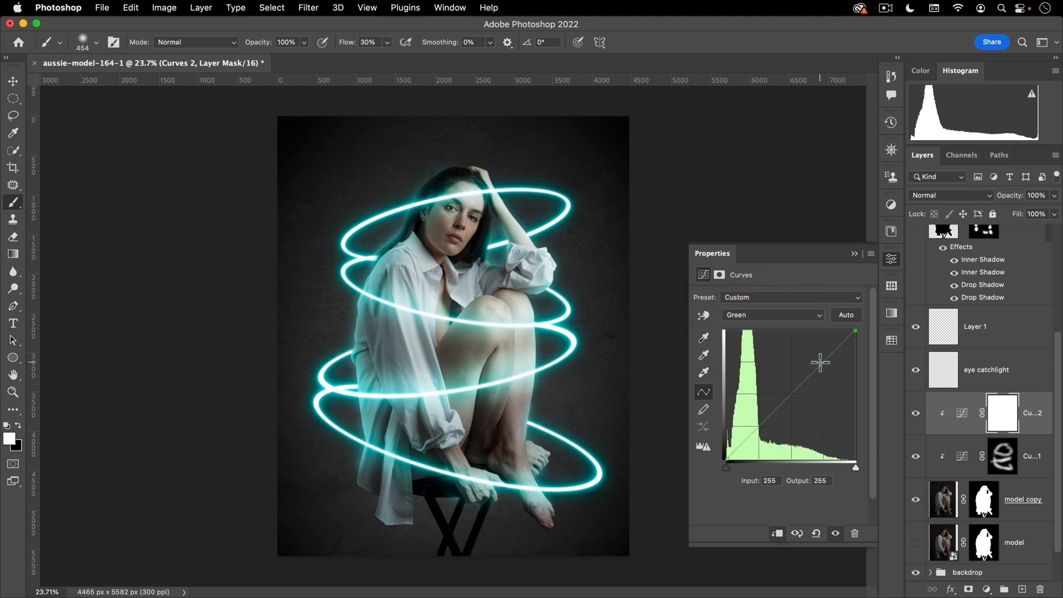
pyautogui.moveTo(818, 359); pyautogui.dragTo(817, 357)
pyautogui.moveTo(760, 418); pyautogui.dragTo(760, 425)
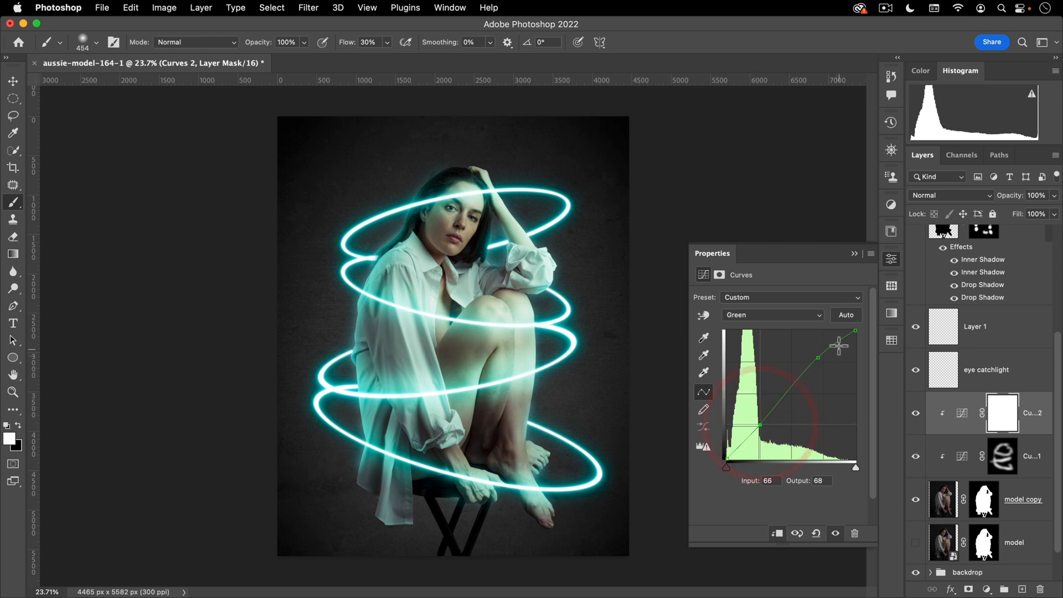
pyautogui.click(784, 316)
pyautogui.click(783, 327)
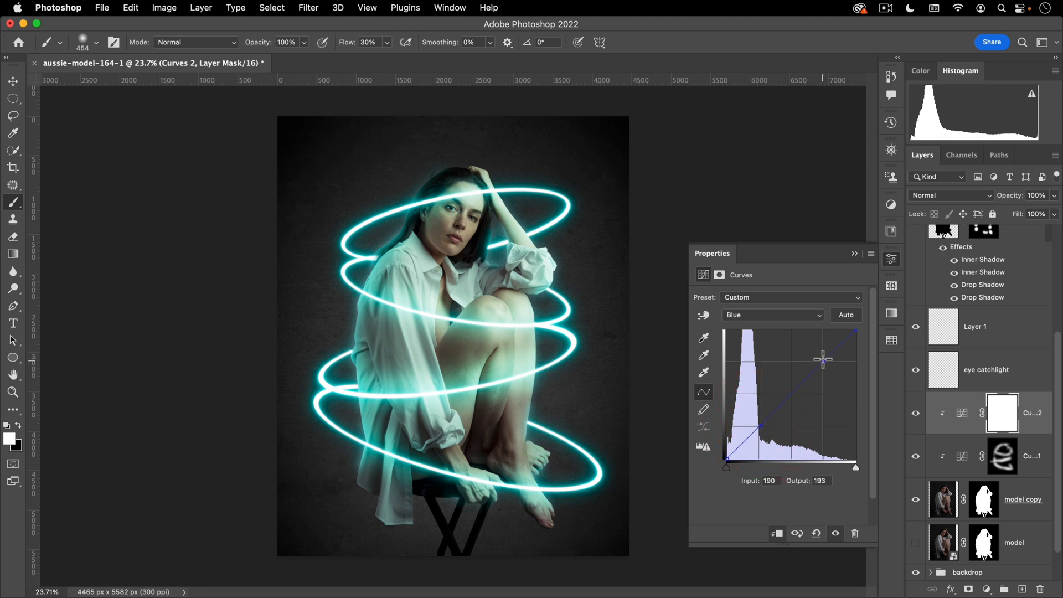
pyautogui.moveTo(820, 351); pyautogui.dragTo(821, 353)
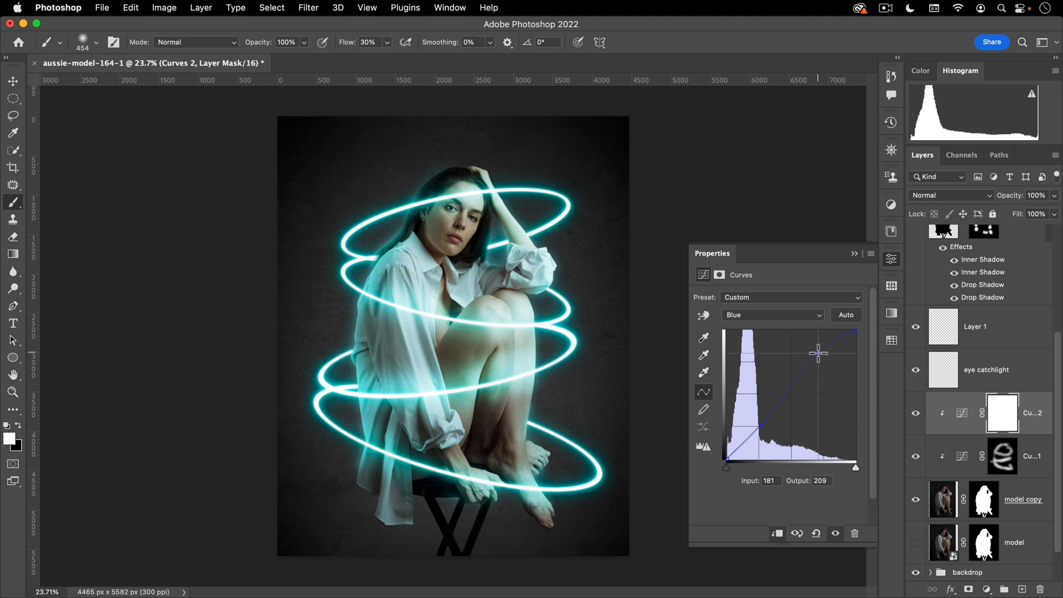
# - Invert the new Curves layer's mask to black and close its properties
pyautogui.click(720, 275)
pyautogui.click(811, 463)
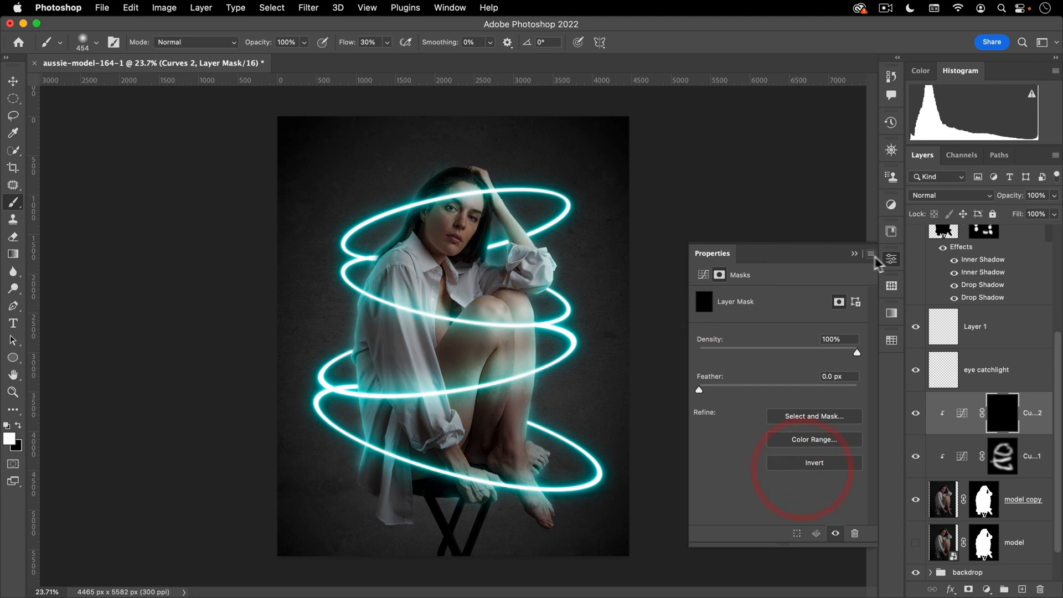
pyautogui.click(892, 260)
# - Fill the Curves 2 mask with a radial white-to-transparent gradient so the brightening fades out toward the model's lower body
pyautogui.click(1004, 411)
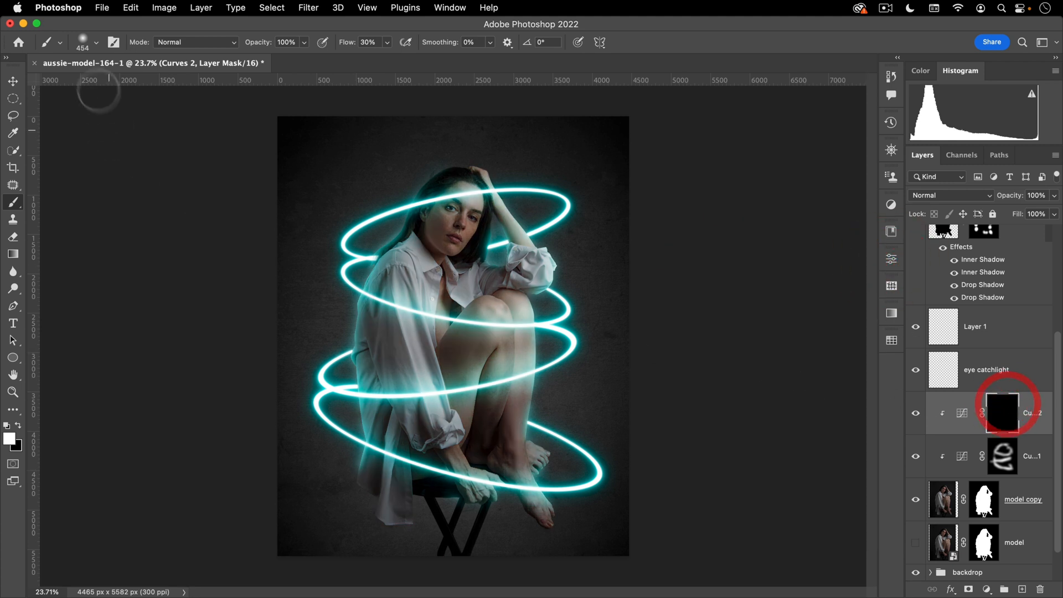
pyautogui.click(13, 254)
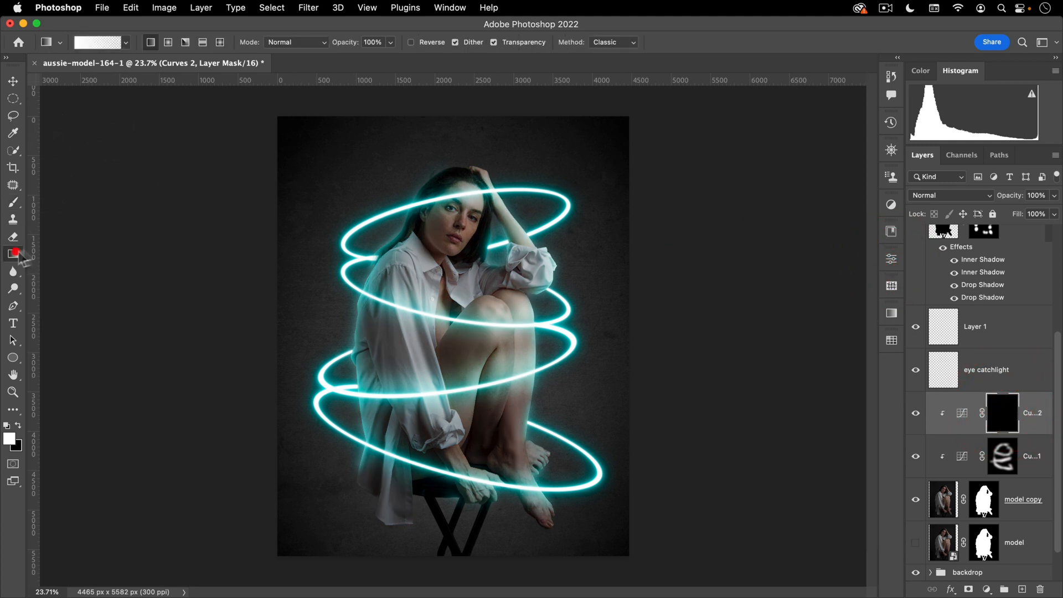
pyautogui.click(170, 44)
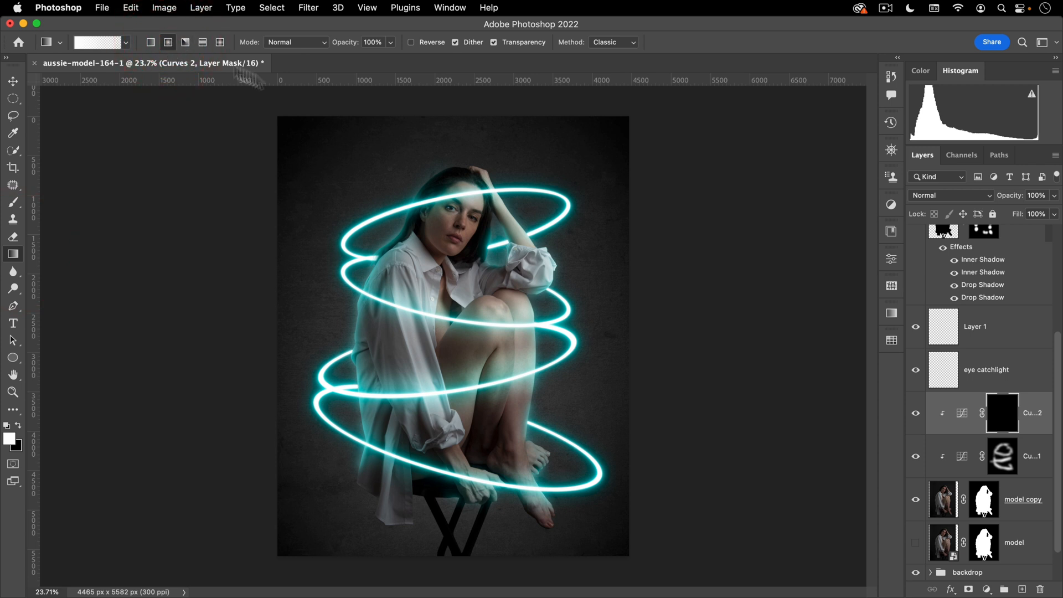
pyautogui.moveTo(429, 475); pyautogui.dragTo(554, 527)
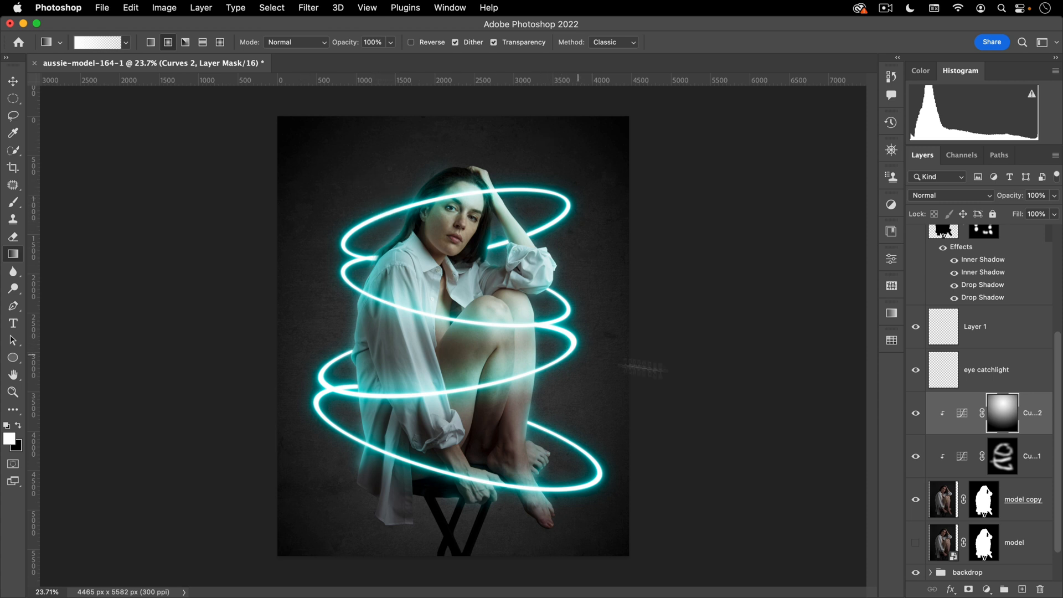
# - Recolour the solid background layer in the backdrop group to dark teal #324143
pyautogui.scroll(-2, 977, 409)
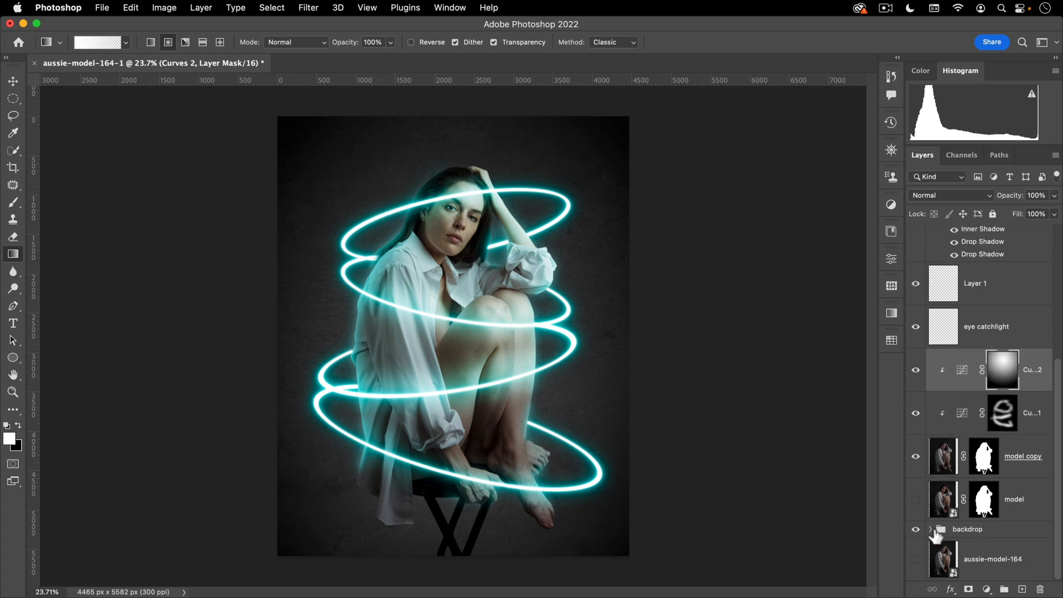
pyautogui.click(932, 530)
pyautogui.scroll(-2, 991, 472)
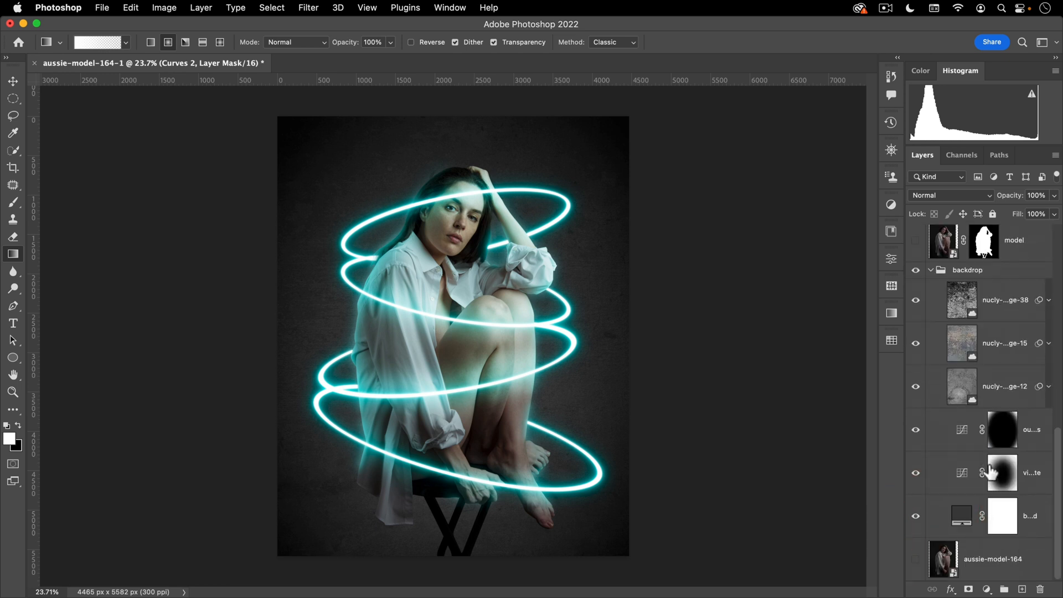
pyautogui.doubleClick(964, 518)
pyautogui.moveTo(649, 227); pyautogui.dragTo(711, 170)
pyautogui.moveTo(821, 330); pyautogui.dragTo(822, 284)
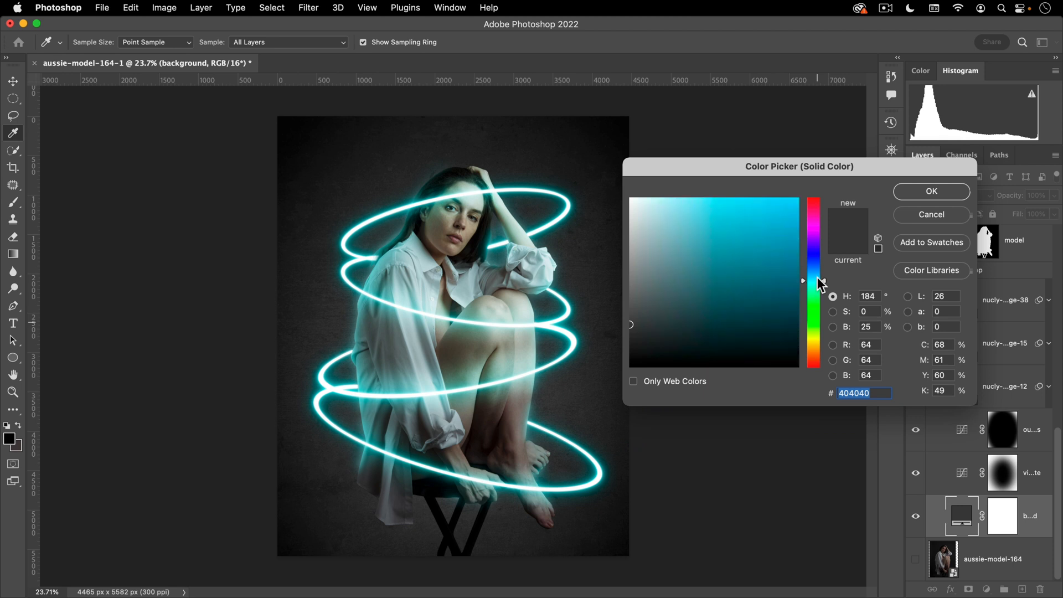
pyautogui.click(646, 327)
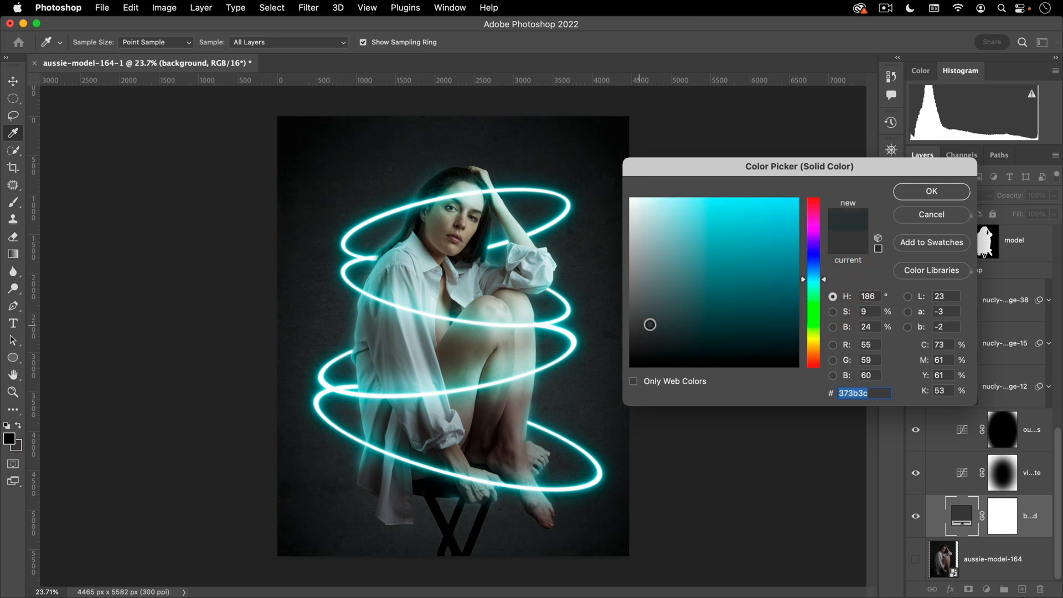
pyautogui.moveTo(653, 321); pyautogui.dragTo(657, 328)
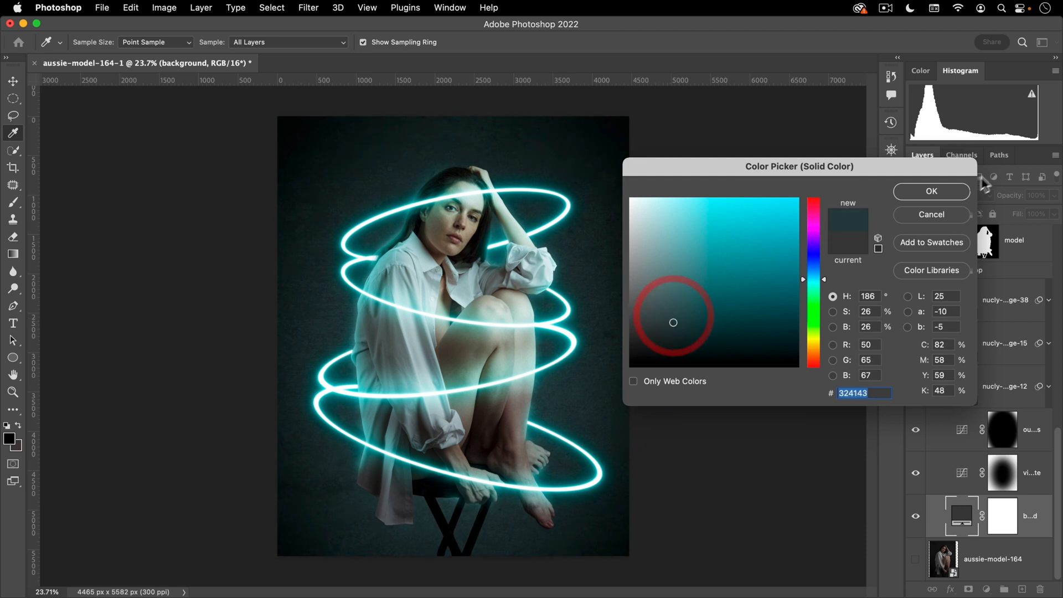
pyautogui.click(945, 191)
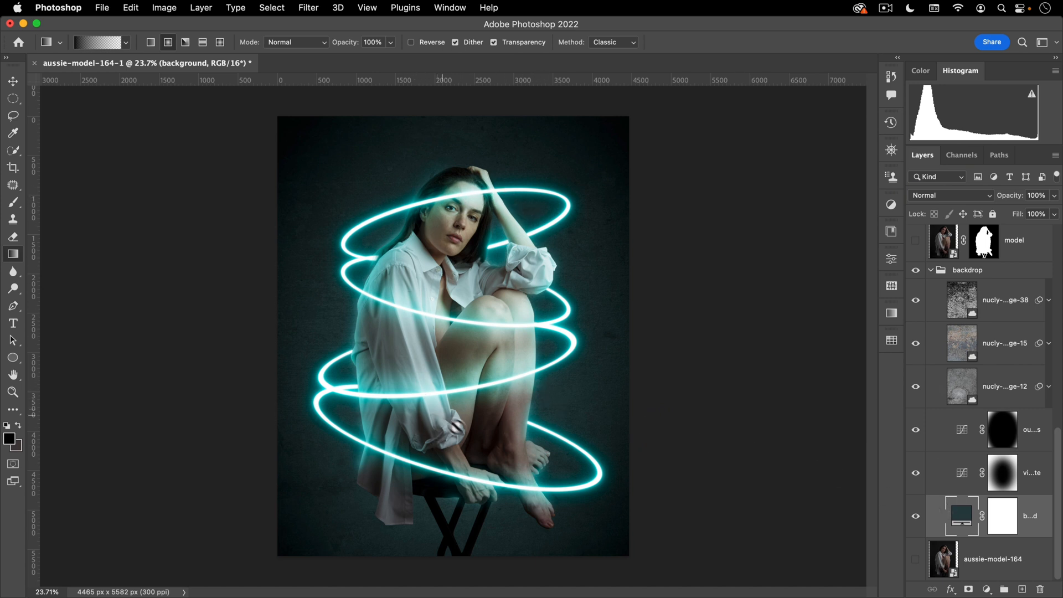
# - Make a tall elliptical selection around the model and add a Curves adjustment masked by it above the nucly-grunge-38 layer
pyautogui.click(997, 300)
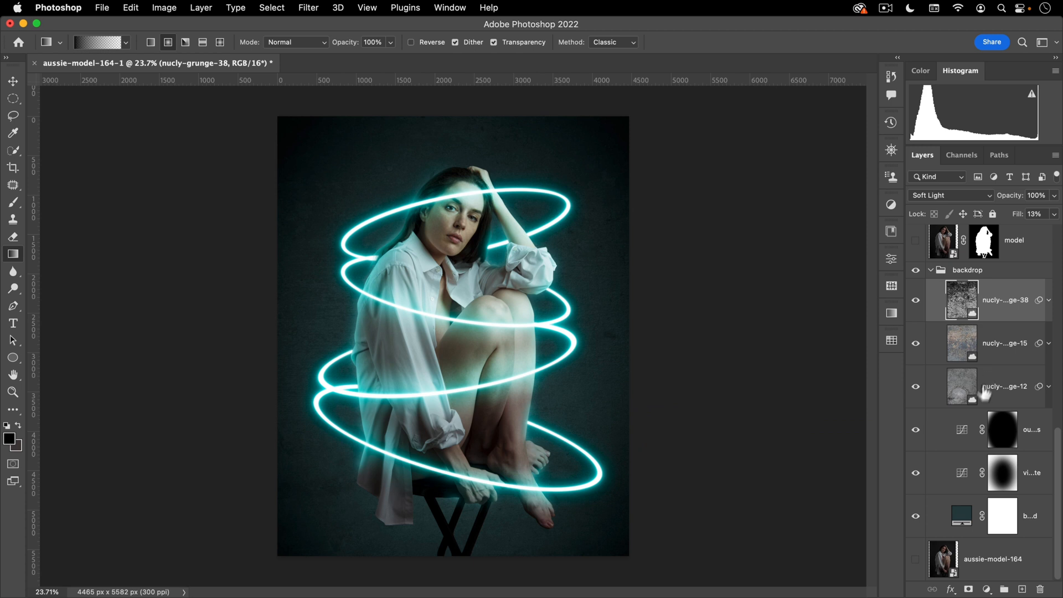
pyautogui.click(916, 430)
pyautogui.click(916, 430)
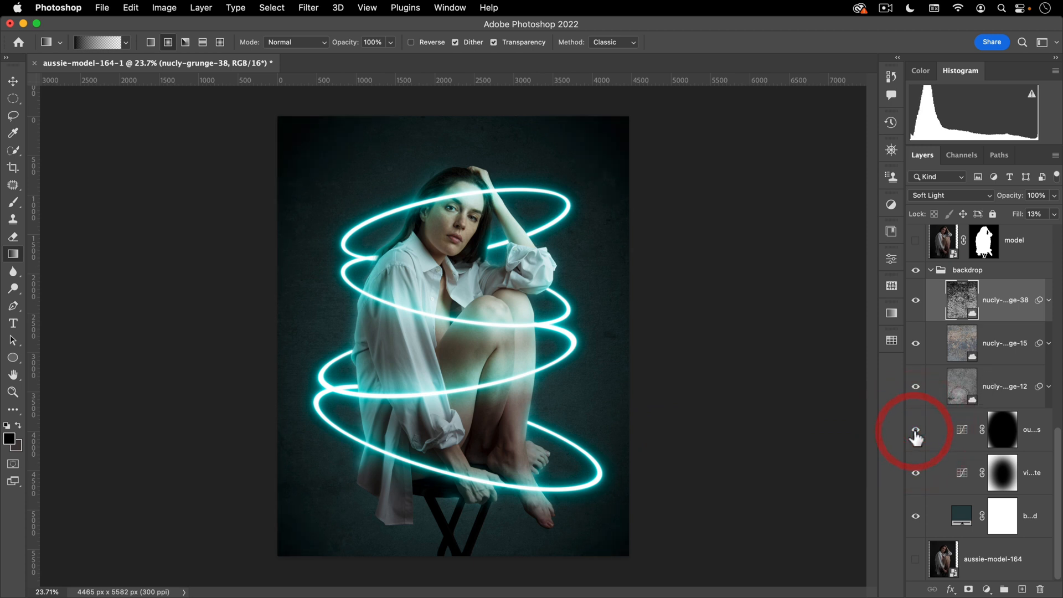
pyautogui.click(13, 99)
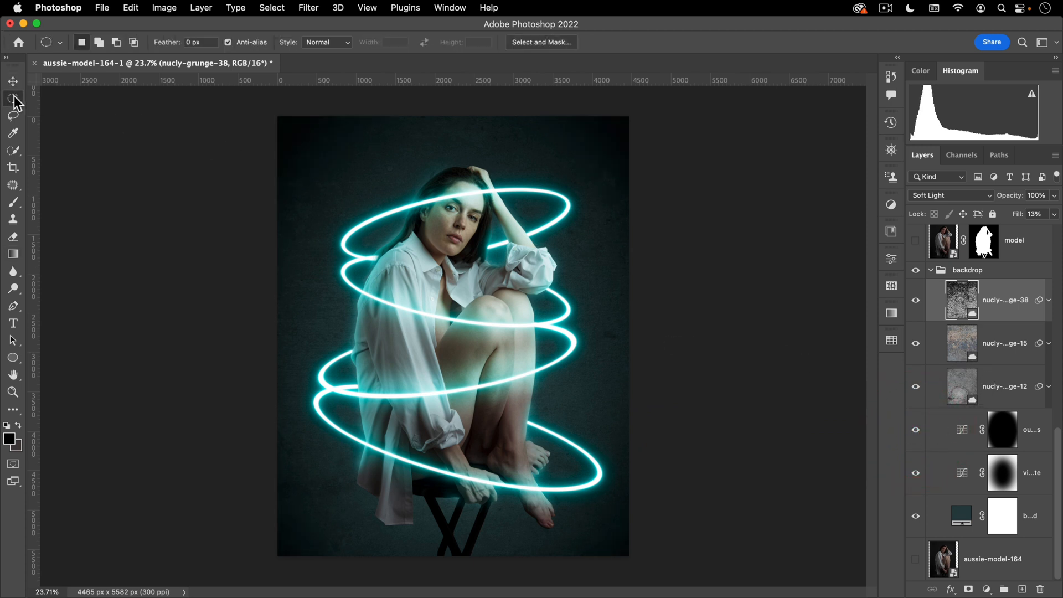
pyautogui.moveTo(459, 347); pyautogui.dragTo(574, 160)
pyautogui.moveTo(507, 254); pyautogui.dragTo(500, 244)
pyautogui.click(987, 589)
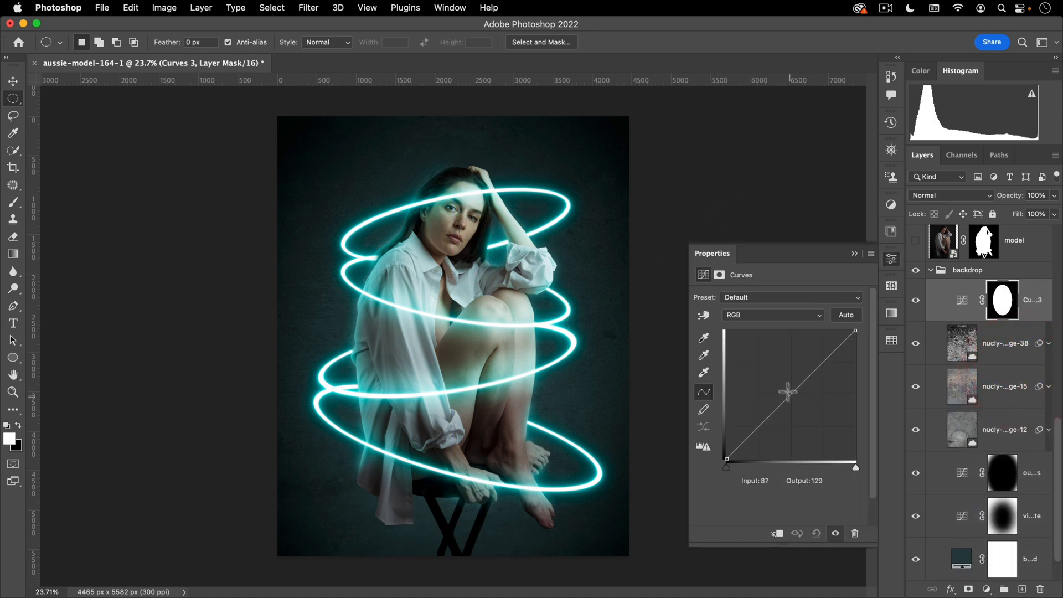
# - Raise the new backdrop curve's RGB midtones to brighten the area behind the model, and feather its mask to 253 px
pyautogui.moveTo(787, 393); pyautogui.dragTo(830, 388)
pyautogui.click(720, 275)
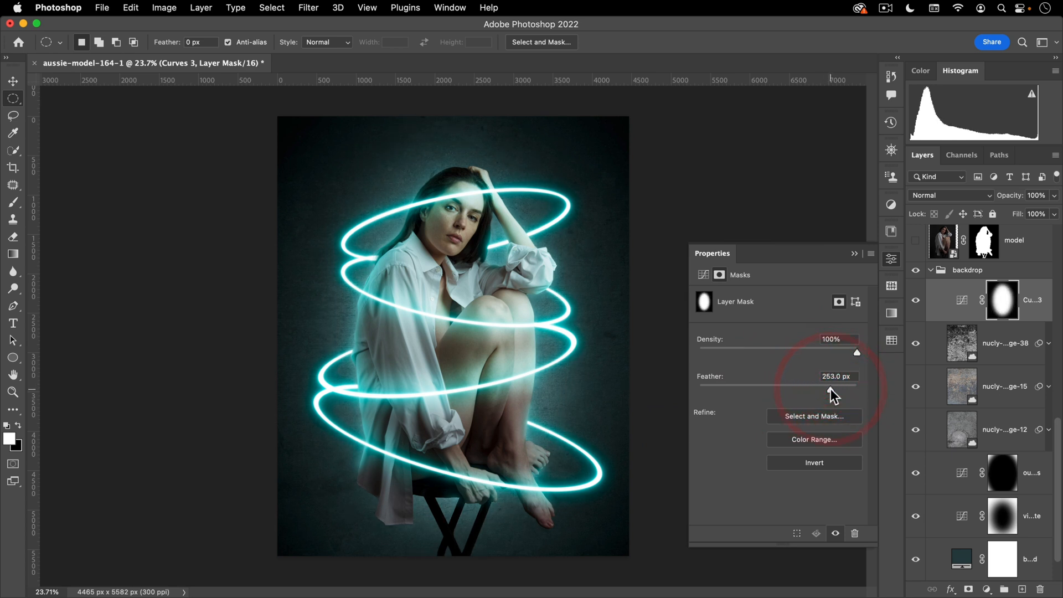
pyautogui.click(891, 259)
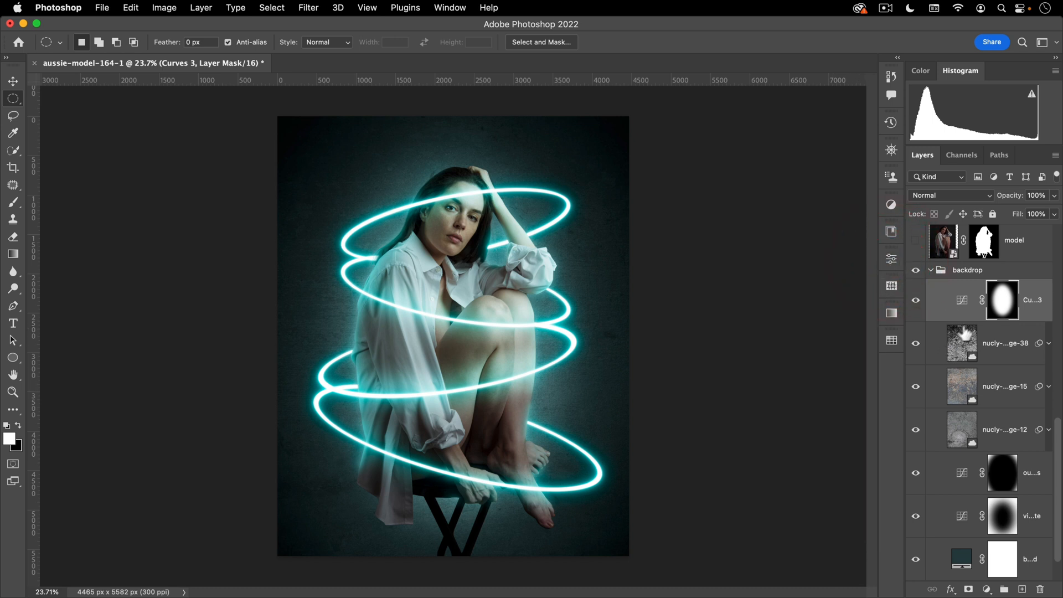
# - Duplicate the glow lines layer and remove all layer effects from the copy
pyautogui.scroll(3, 951, 313)
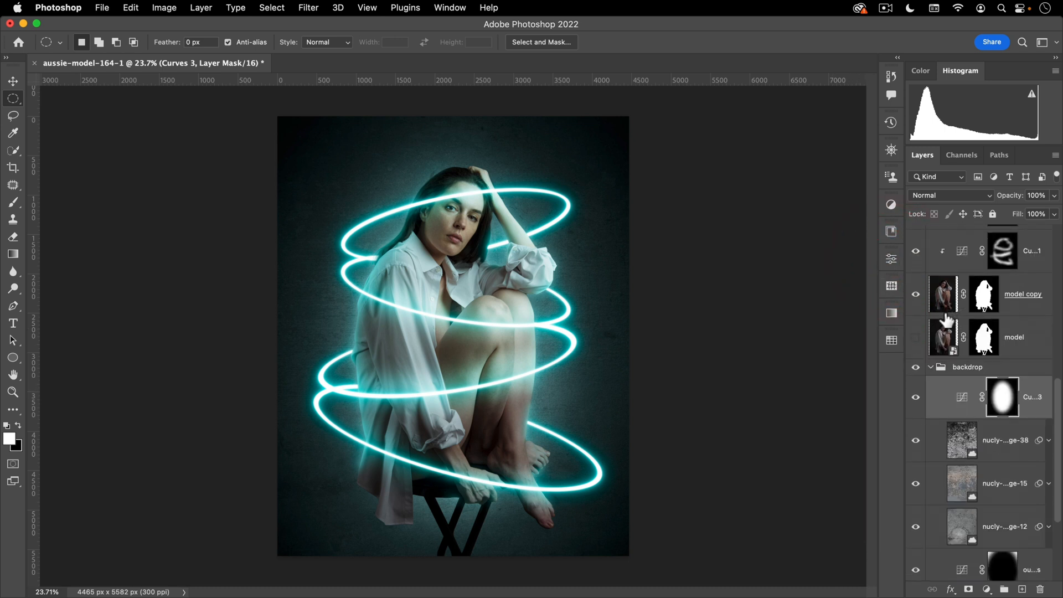
pyautogui.scroll(10, 991, 379)
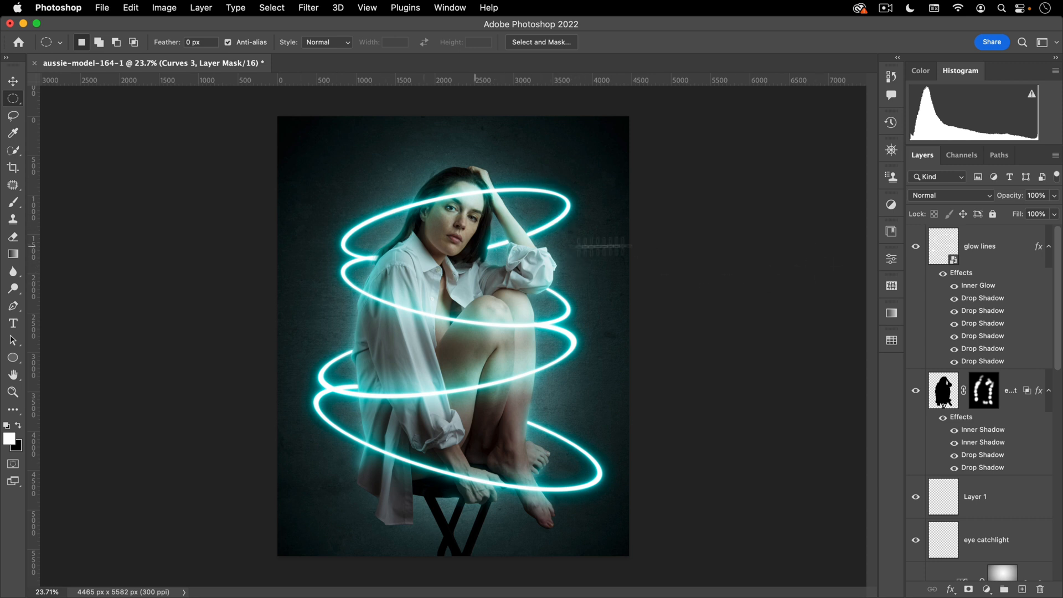
pyautogui.click(941, 250)
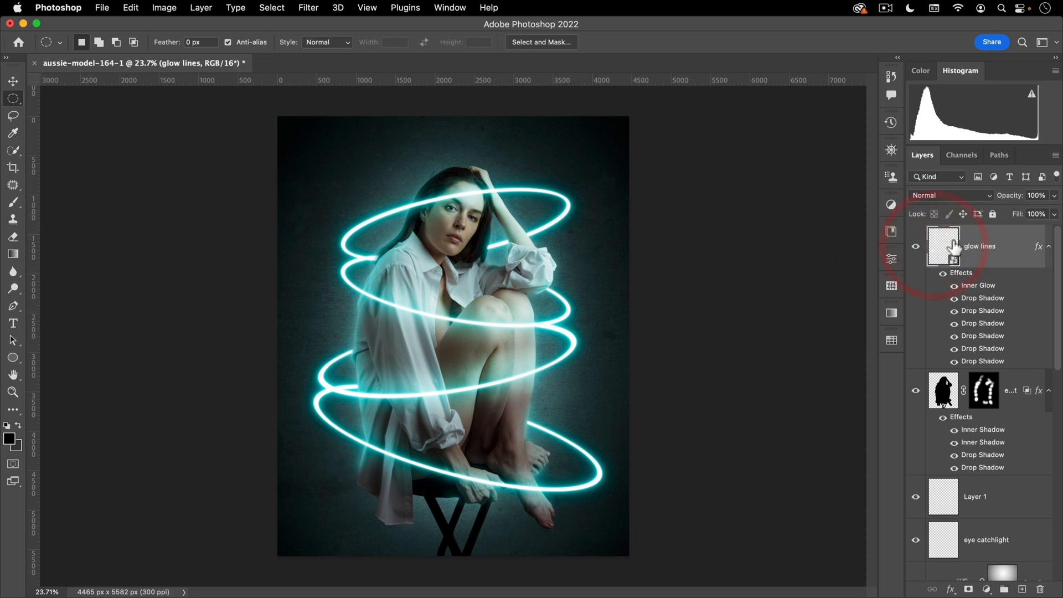
pyautogui.moveTo(951, 250); pyautogui.dragTo(1022, 589)
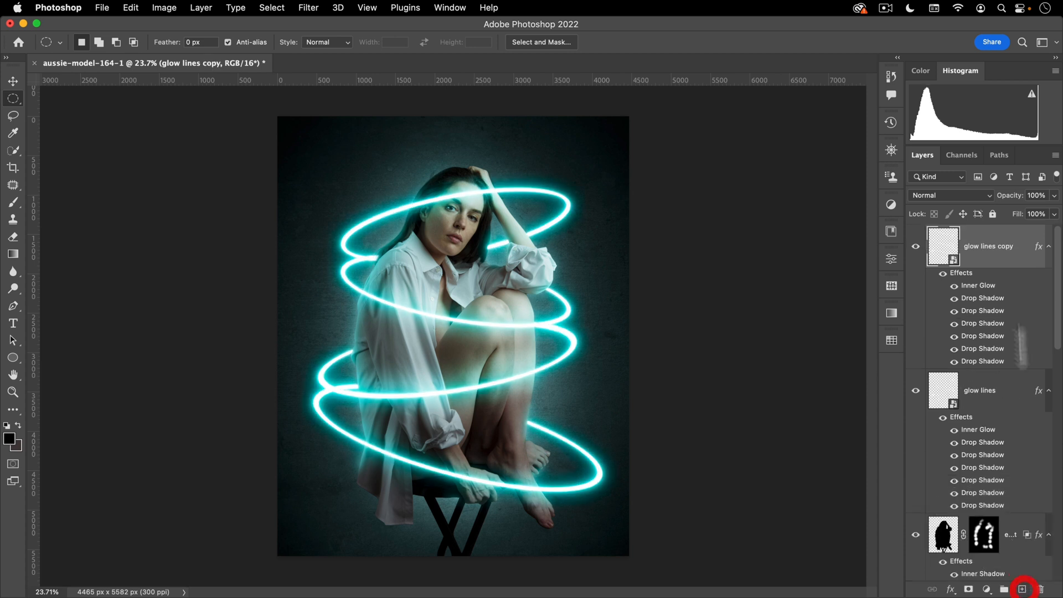
pyautogui.moveTo(961, 278); pyautogui.dragTo(1040, 589)
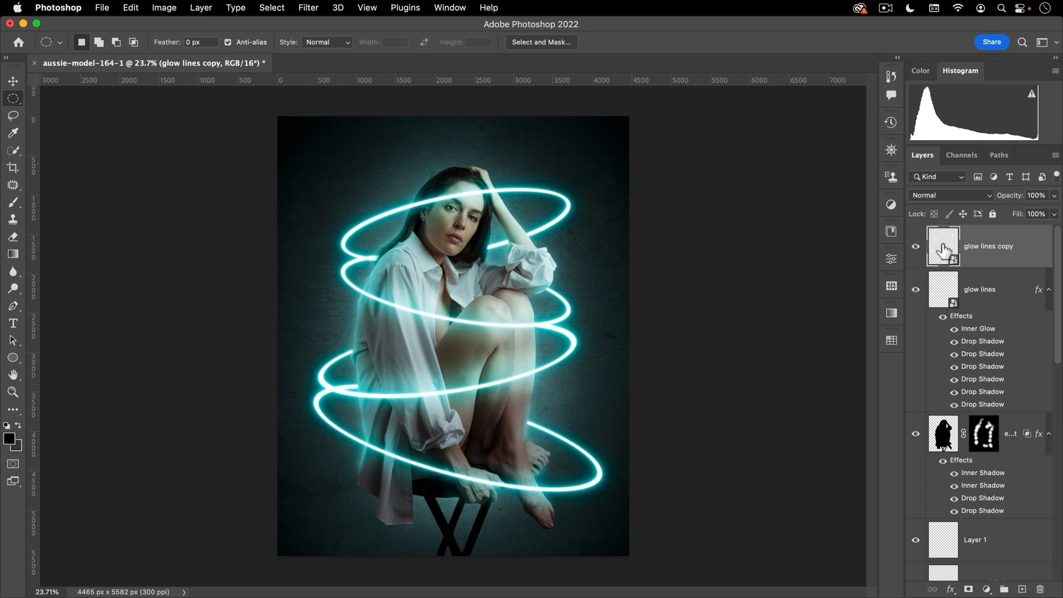
# - Rasterize the glow lines copy smart object into a regular pixel layer
pyautogui.click(309, 9)
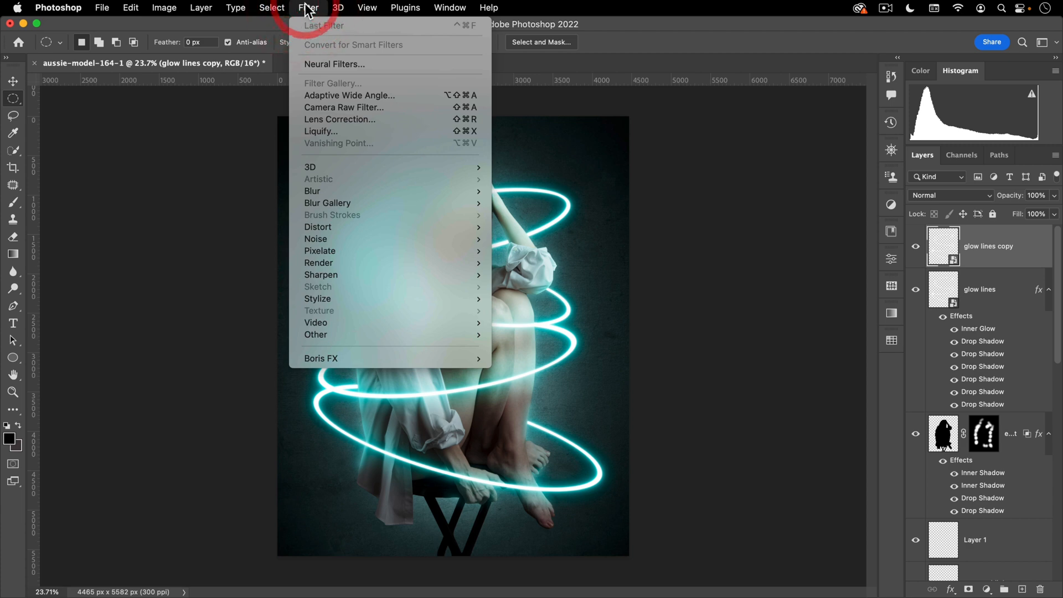
pyautogui.click(308, 9)
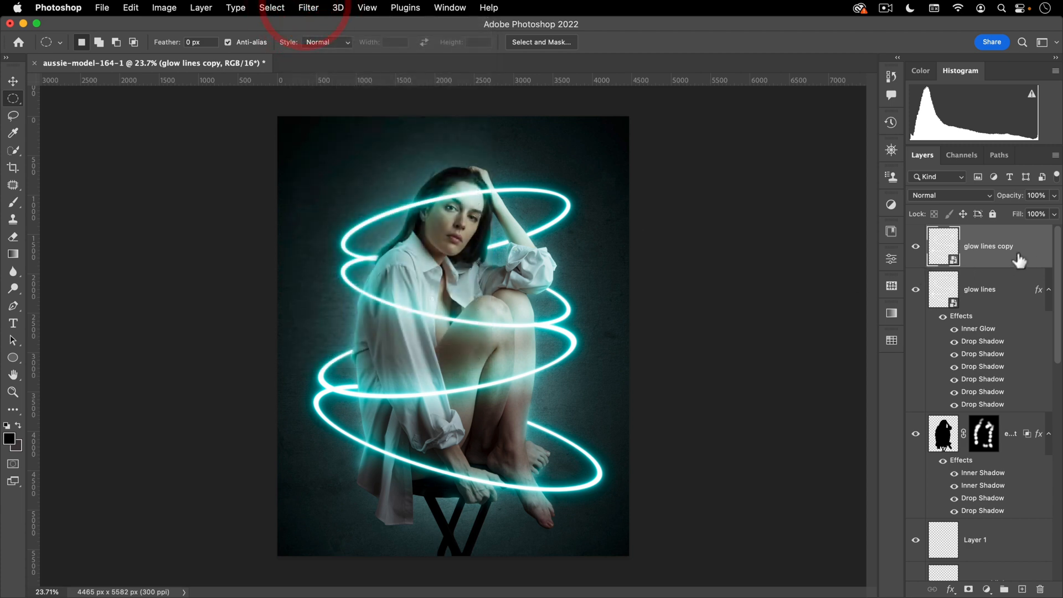
pyautogui.rightClick(1018, 246)
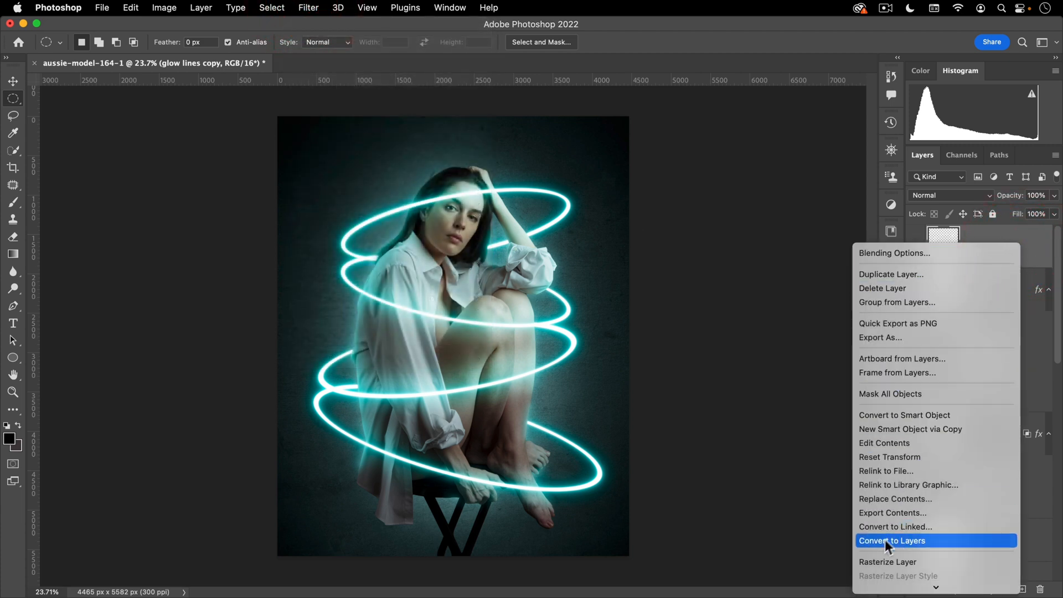
pyautogui.click(877, 560)
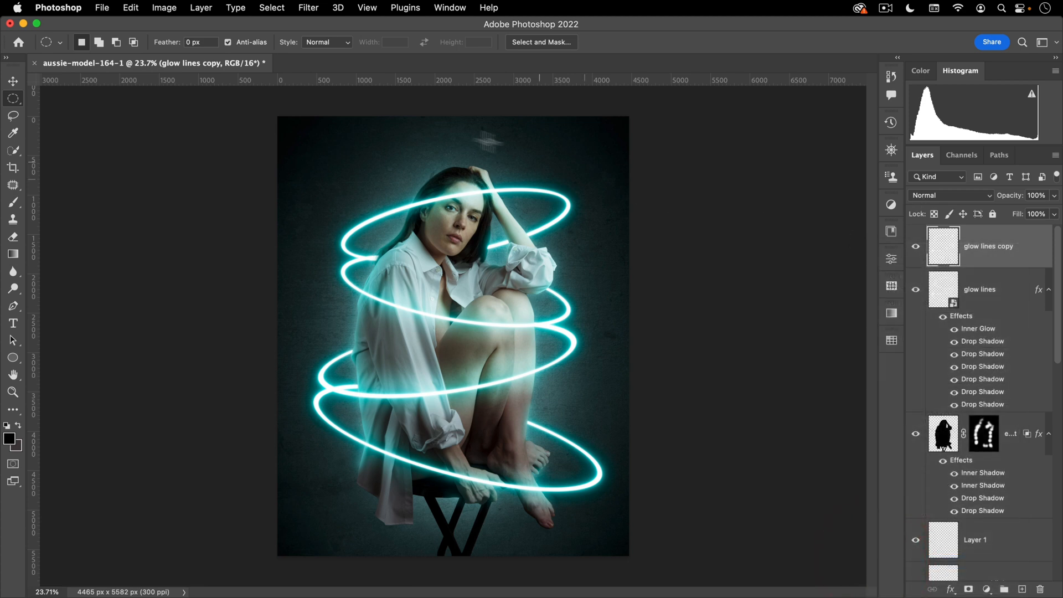
# - Apply a Gaussian Blur with a radius of 500 pixels to the glow lines copy layer
pyautogui.click(309, 8)
pyautogui.moveTo(328, 188)
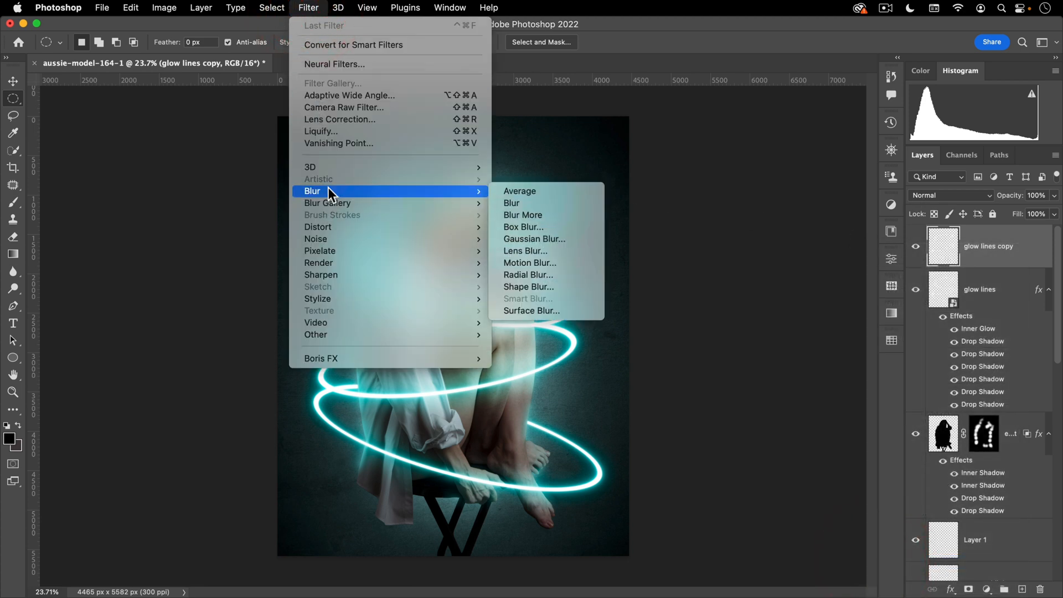
pyautogui.click(554, 239)
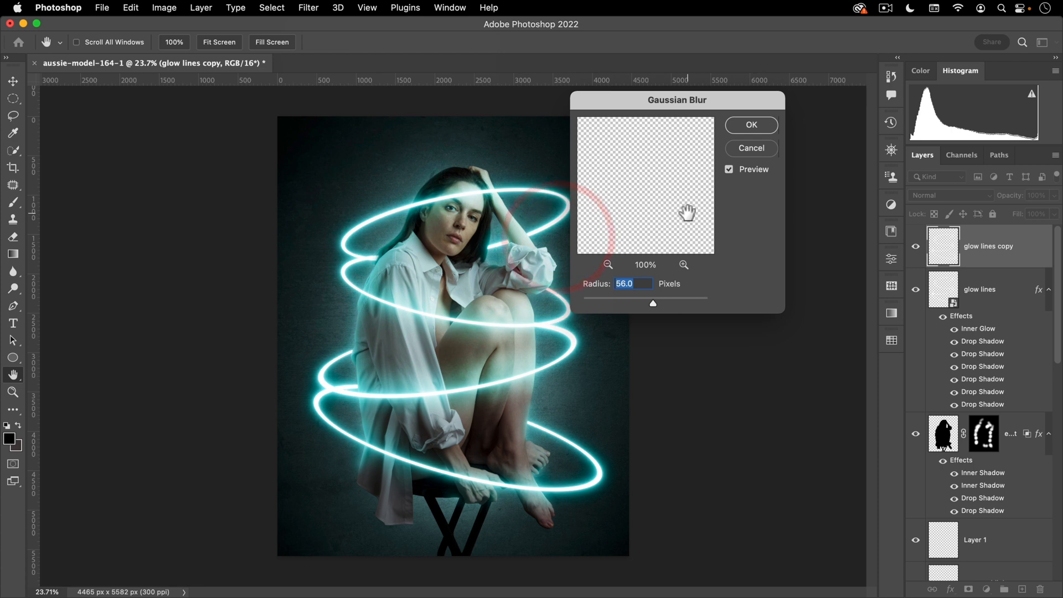
pyautogui.click(545, 192)
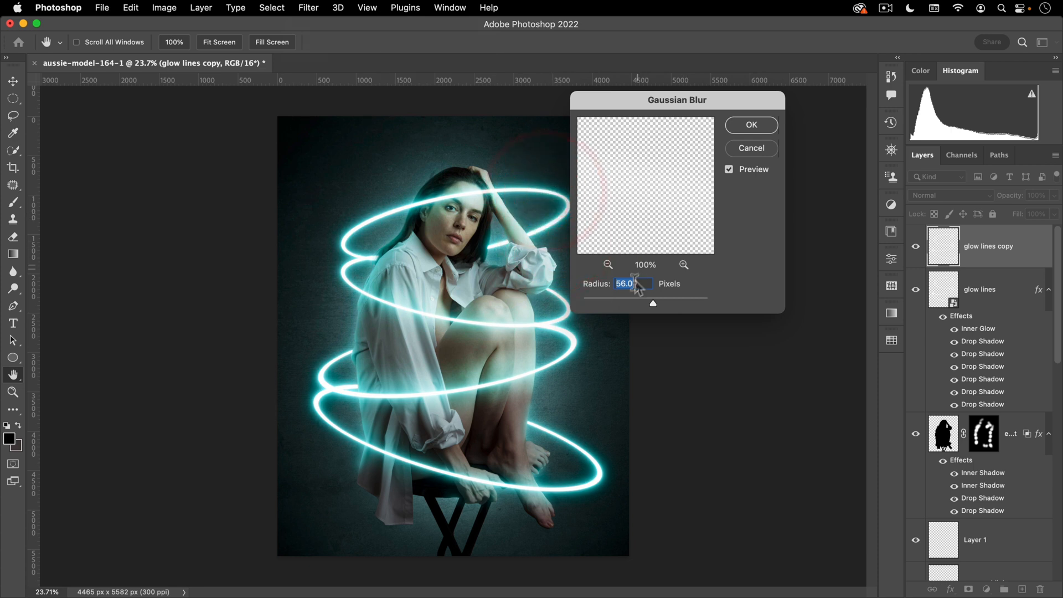
pyautogui.click(699, 300)
pyautogui.click(701, 302)
pyautogui.click(698, 305)
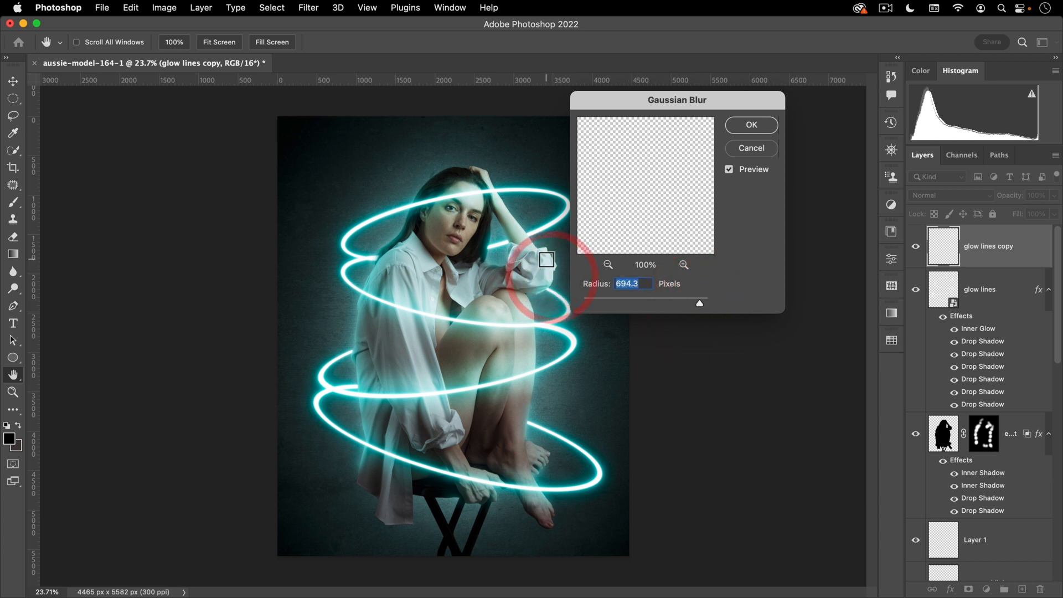
pyautogui.write('500')
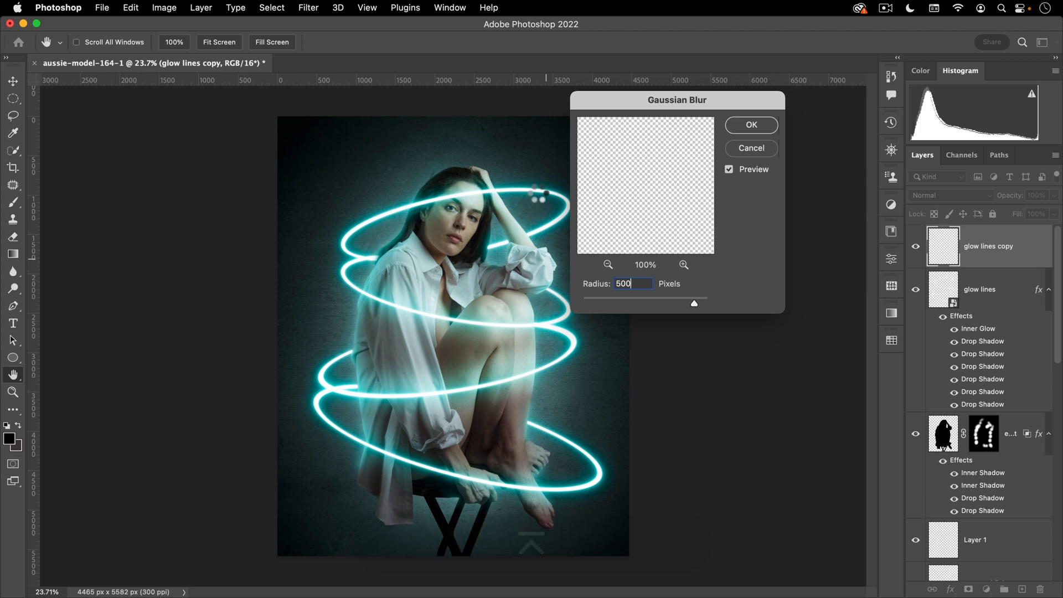
pyautogui.write('m')
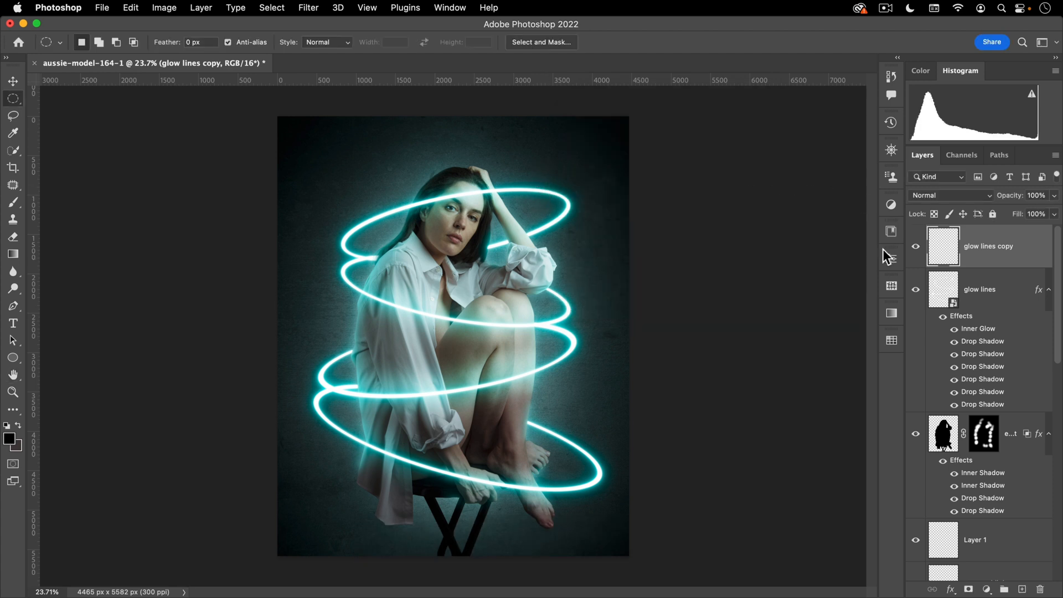
# - Duplicate the blurred glow lines copy three times and merge all four blurred layers into one
pyautogui.press('super+j')
pyautogui.press('super+j')
pyautogui.press('super+j')
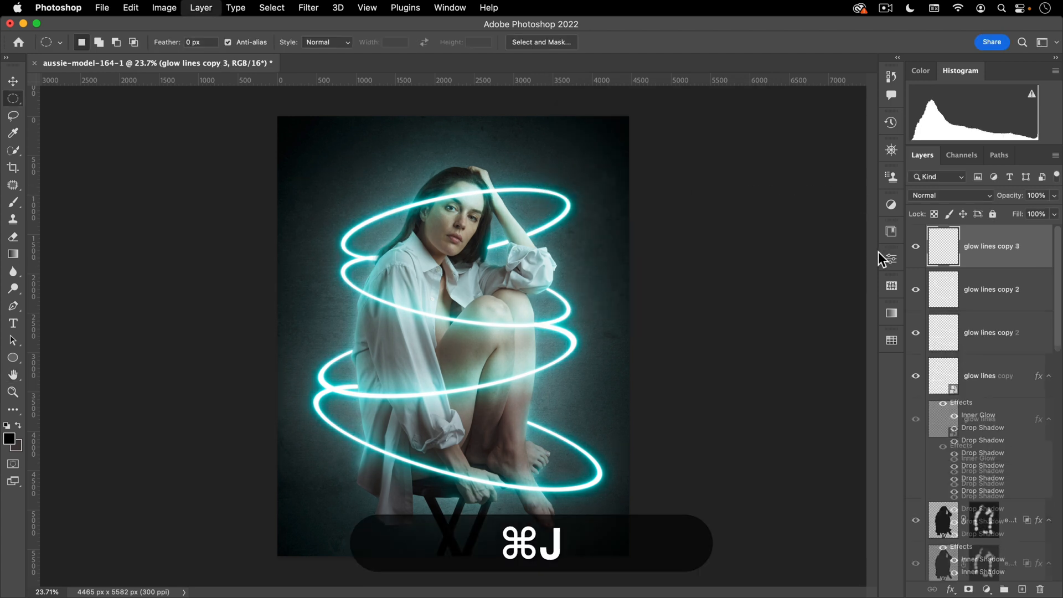
pyautogui.keyDown('shift'); pyautogui.click(1000, 375); pyautogui.keyUp('shift')
pyautogui.press('super+e')
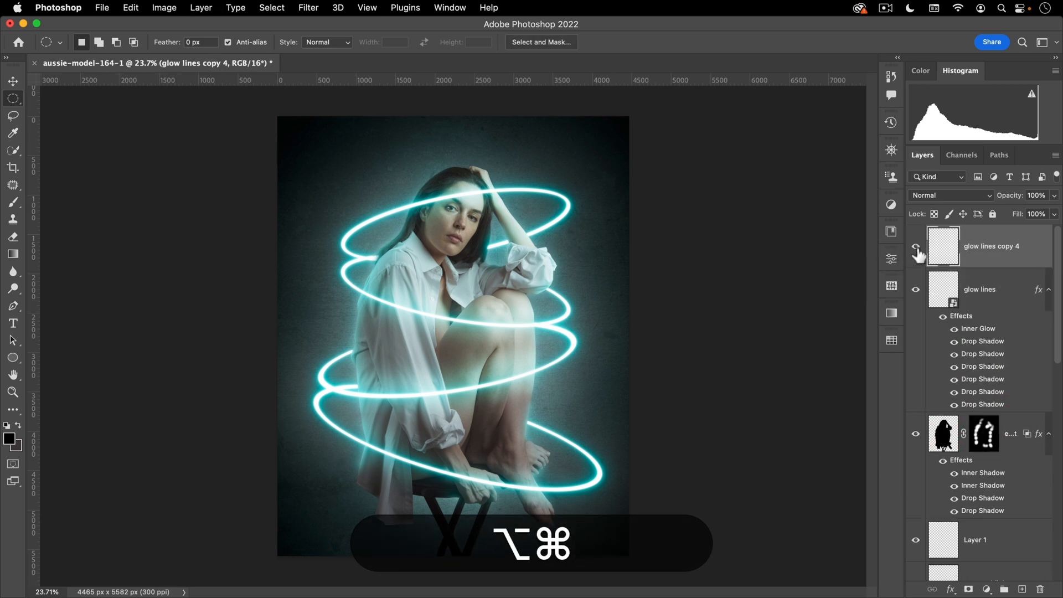
# - Compare the portrait with and without the merged glow lines copy 4 layer, and leave that layer hidden
pyautogui.keyDown('alt'); pyautogui.click(916, 249); pyautogui.keyUp('alt')
pyautogui.keyDown('alt'); pyautogui.click(917, 249); pyautogui.keyUp('alt')
pyautogui.click(916, 250)
pyautogui.click(917, 250)
pyautogui.click(917, 249)
pyautogui.click(916, 249)
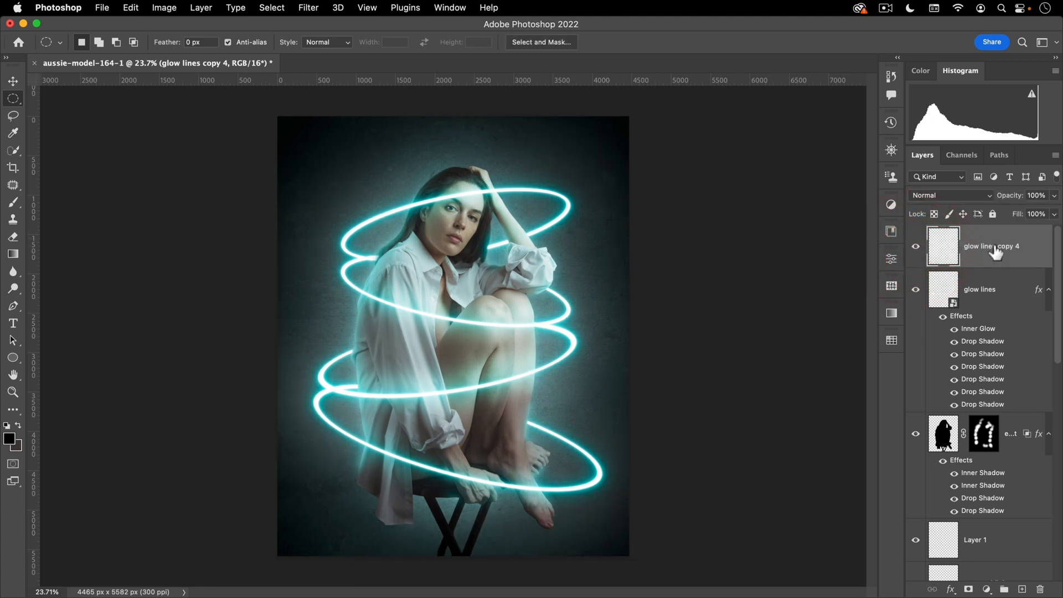
pyautogui.click(917, 249)
pyautogui.click(917, 249)
pyautogui.click(917, 250)
pyautogui.click(917, 249)
pyautogui.click(917, 249)
pyautogui.click(918, 249)
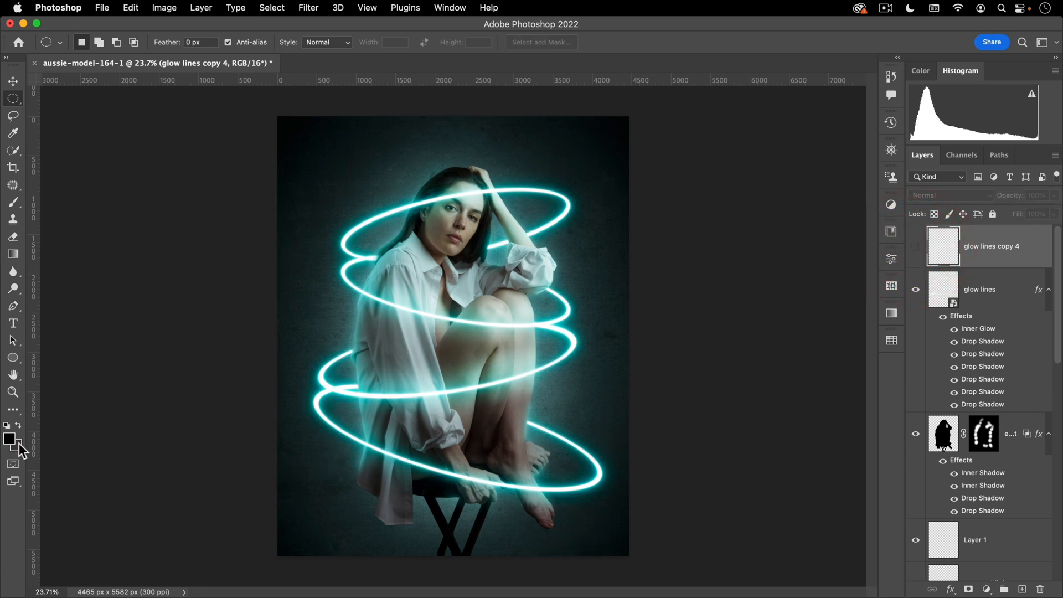
# - Sample the bright cyan of the upper glow line as the foreground color
pyautogui.click(9, 439)
pyautogui.click(381, 221)
pyautogui.click(697, 198)
# - Show the glow lines copy 4 layer and fill its existing pixels with the cyan foreground color, locking transparency only for the fill
pyautogui.click(948, 194)
pyautogui.click(916, 247)
pyautogui.click(933, 213)
pyautogui.click(934, 215)
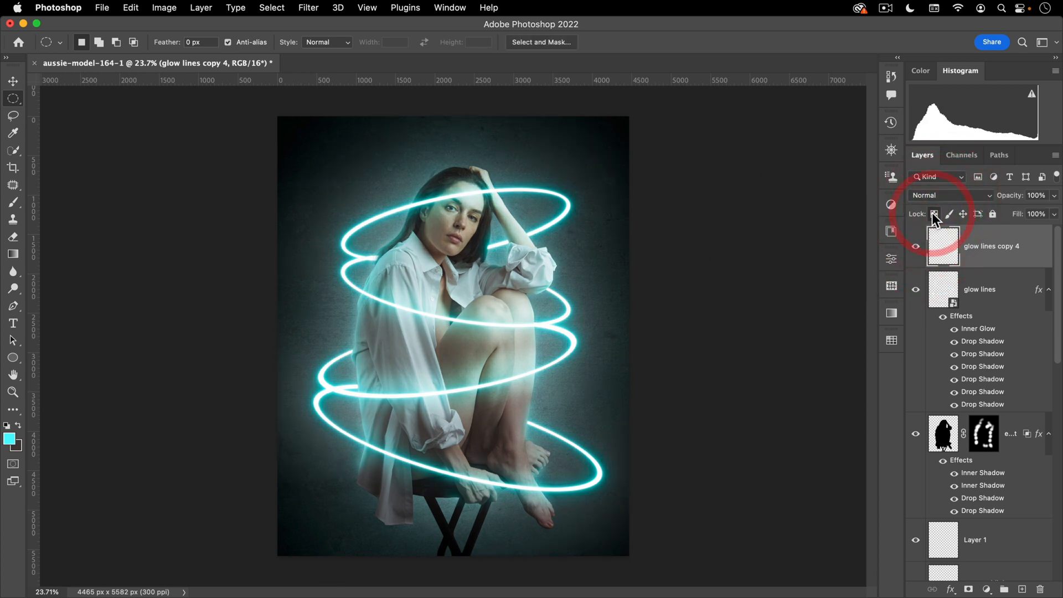
pyautogui.hotkey('alt', 'BackSpace')
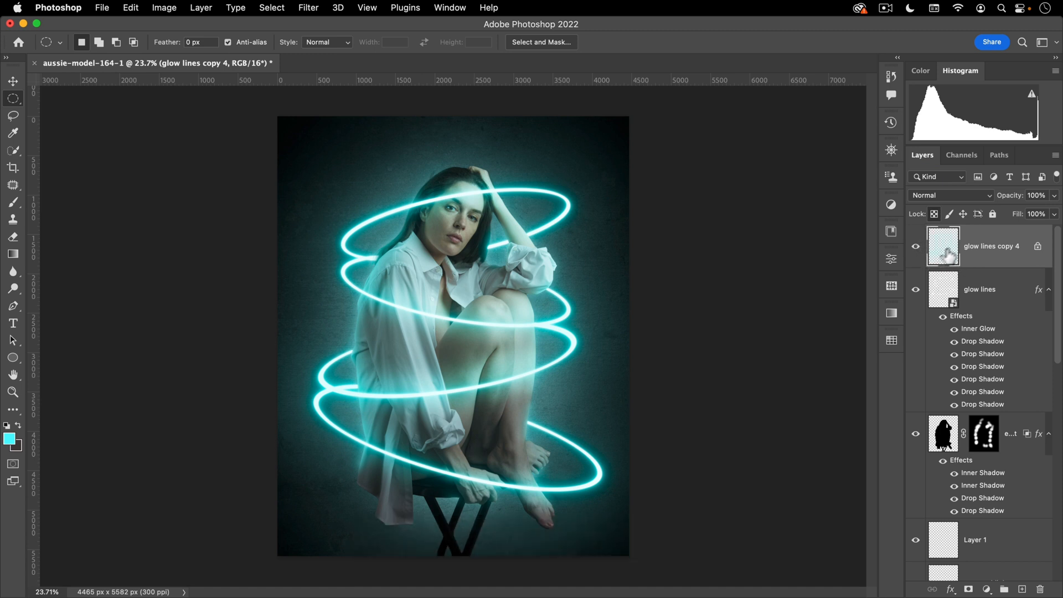
pyautogui.click(932, 214)
# - Compare the portrait with and without the cyan-filled glow lines copy 4 layer, leaving it visible
pyautogui.click(917, 246)
pyautogui.click(917, 246)
pyautogui.click(917, 248)
pyautogui.click(917, 248)
pyautogui.click(918, 247)
pyautogui.click(917, 247)
pyautogui.click(917, 247)
pyautogui.click(917, 247)
# - Add a layer mask to glow lines copy 4 and paint black over the face with a soft 1511-pixel brush at 30% flow
pyautogui.click(968, 590)
pyautogui.press('b')
pyautogui.moveTo(446, 241); pyautogui.dragTo(487, 244)
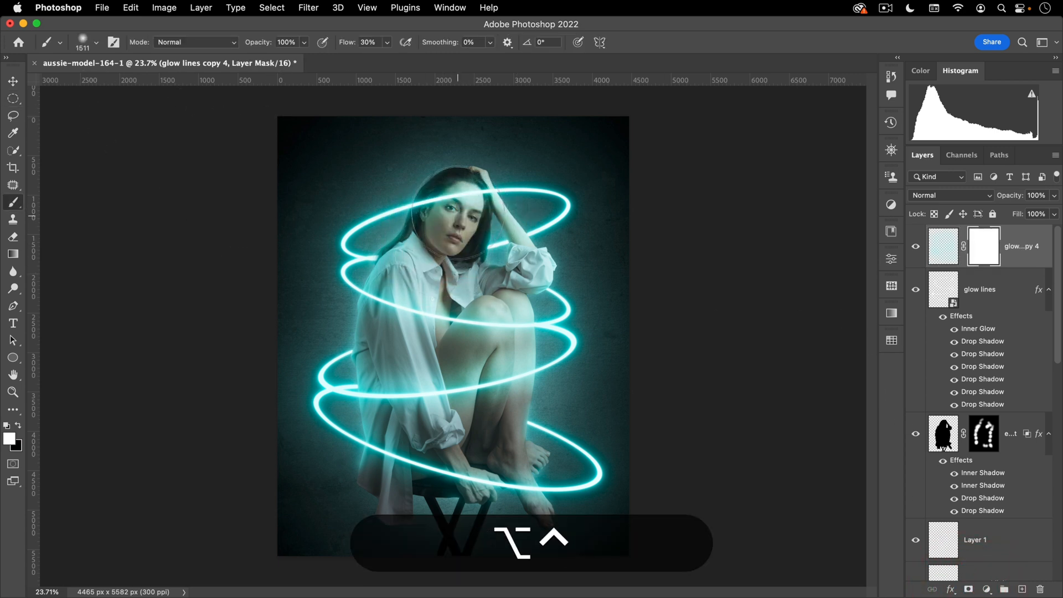
pyautogui.press('x')
pyautogui.click(456, 207)
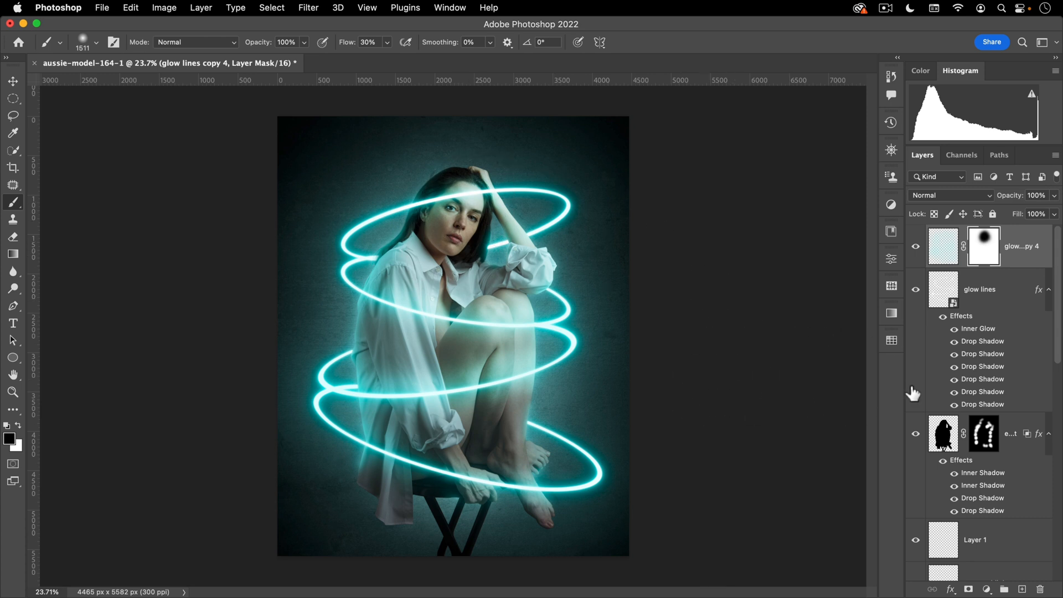
pyautogui.press('v')
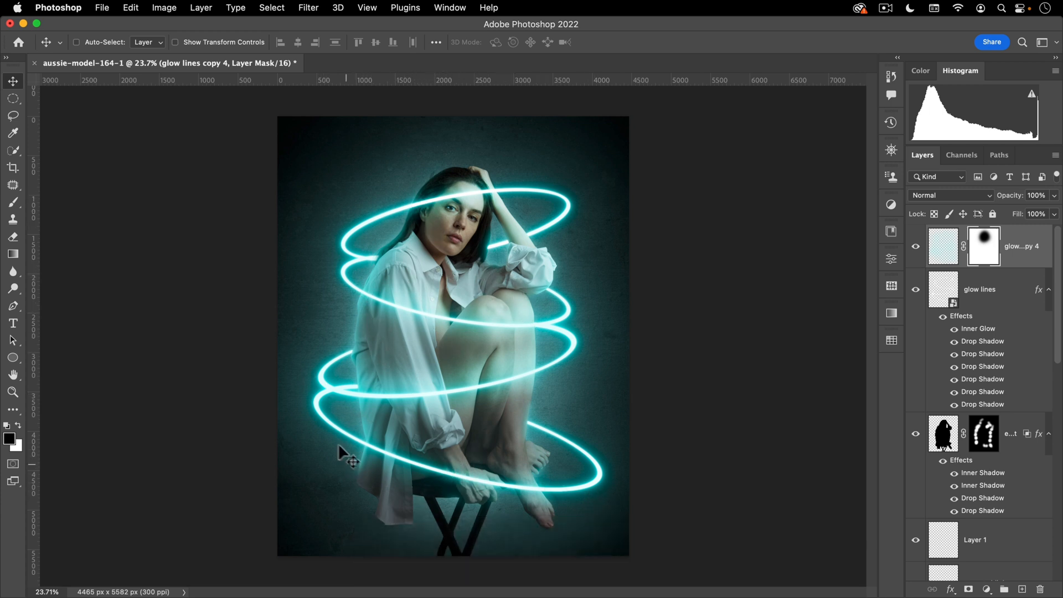
# - Open the Flares library and browse its images for a cyan lens flare
pyautogui.click(891, 232)
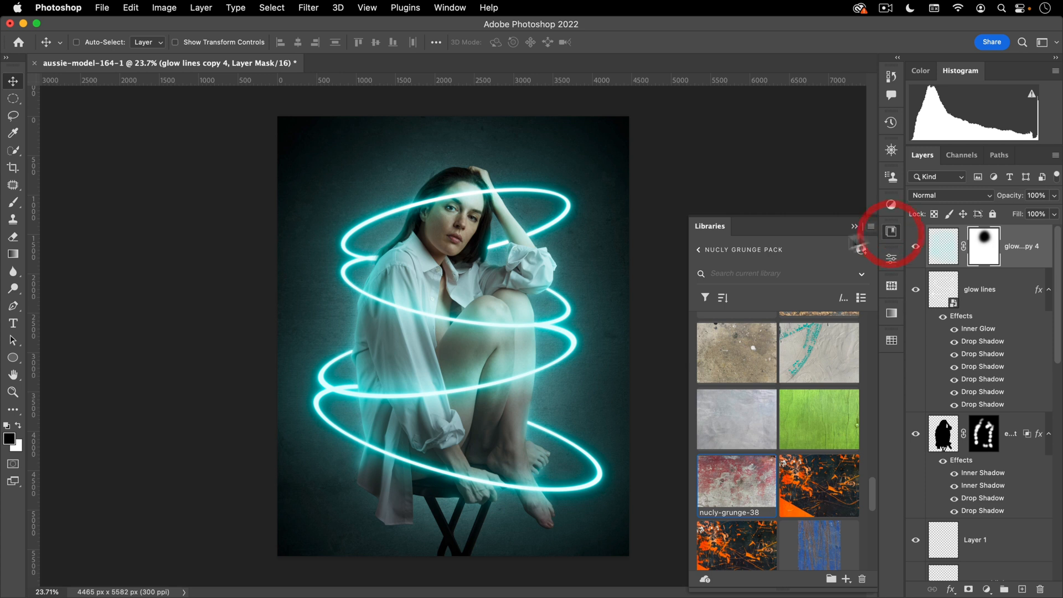
pyautogui.click(699, 251)
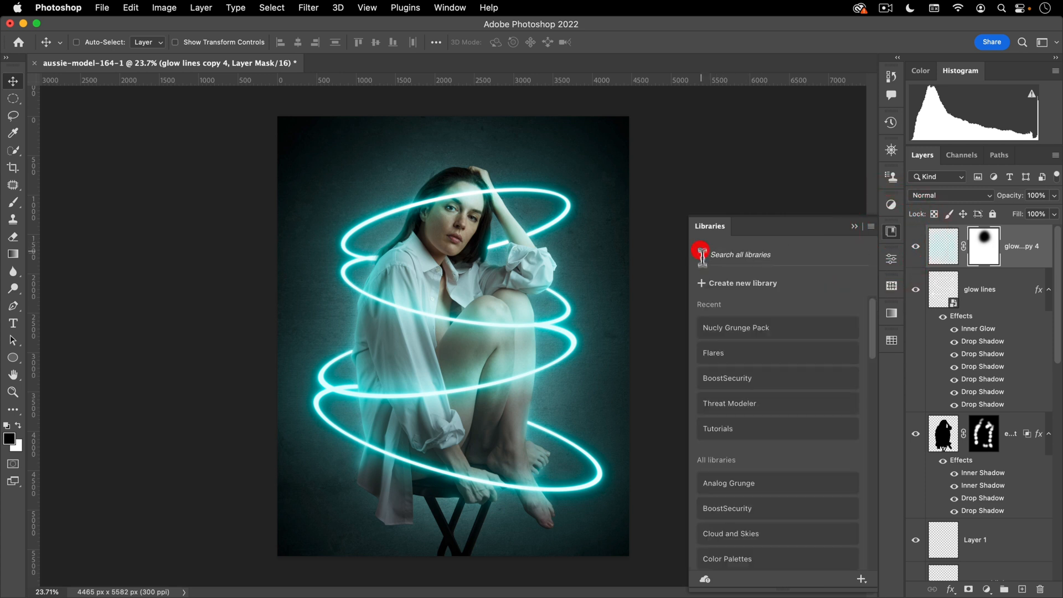
pyautogui.click(737, 355)
pyautogui.scroll(-5, 797, 388)
pyautogui.scroll(-10, 807, 382)
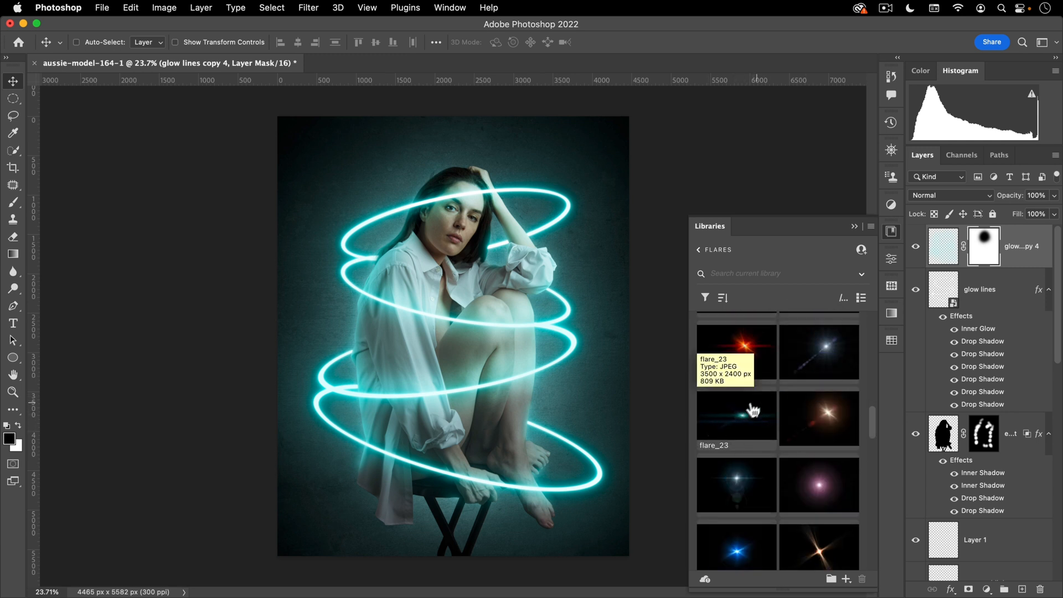
pyautogui.scroll(-10, 784, 432)
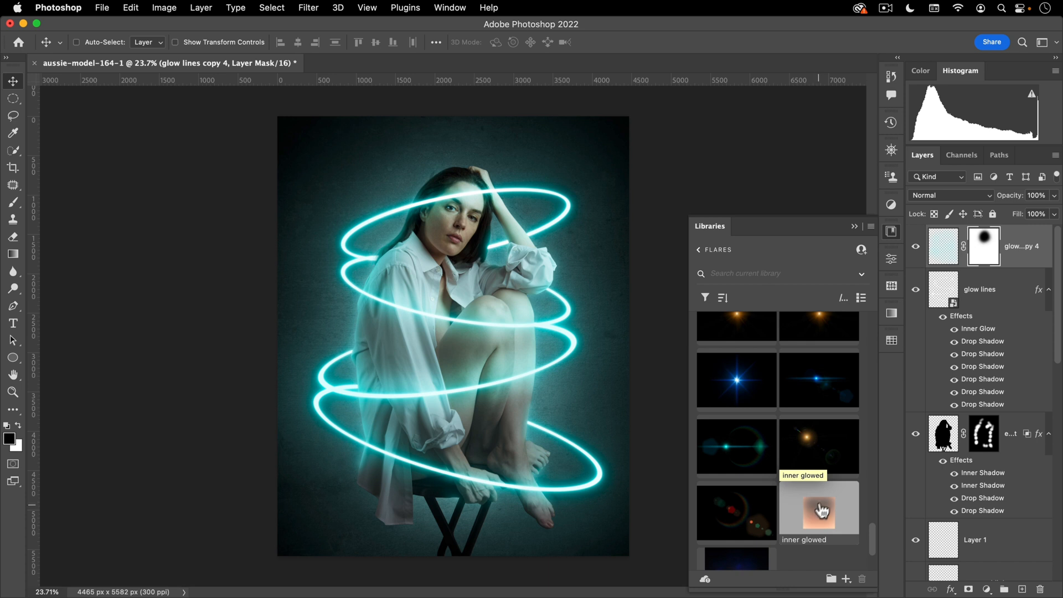
pyautogui.scroll(-3, 826, 477)
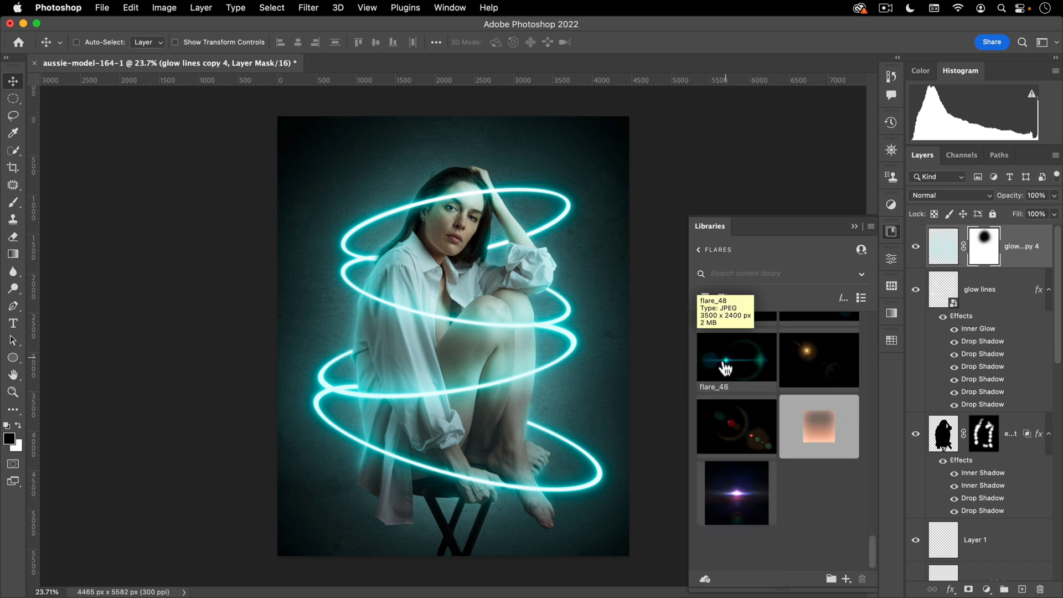
pyautogui.scroll(10, 741, 368)
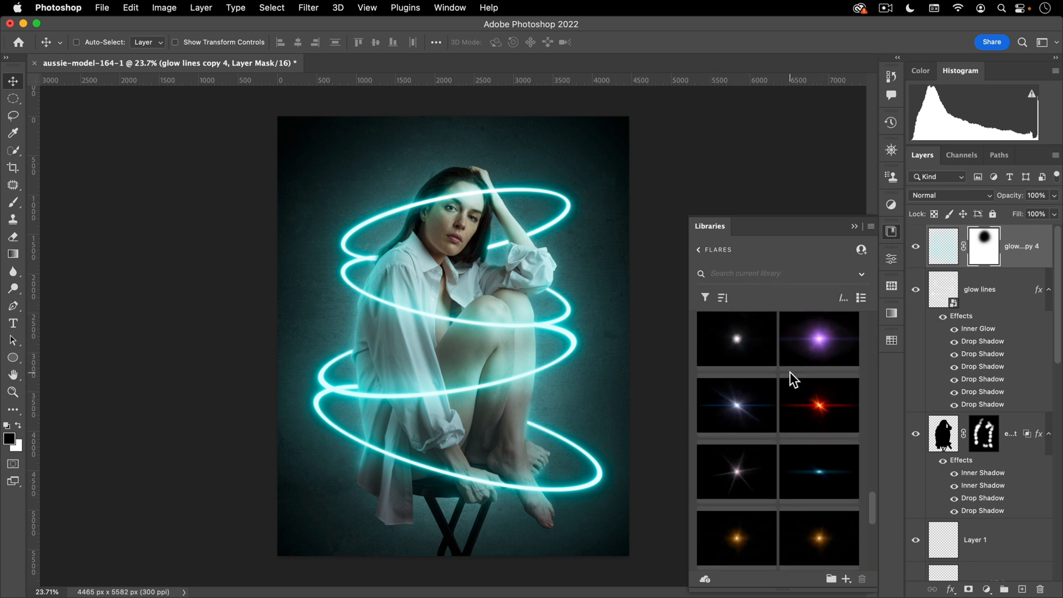
pyautogui.scroll(5, 765, 388)
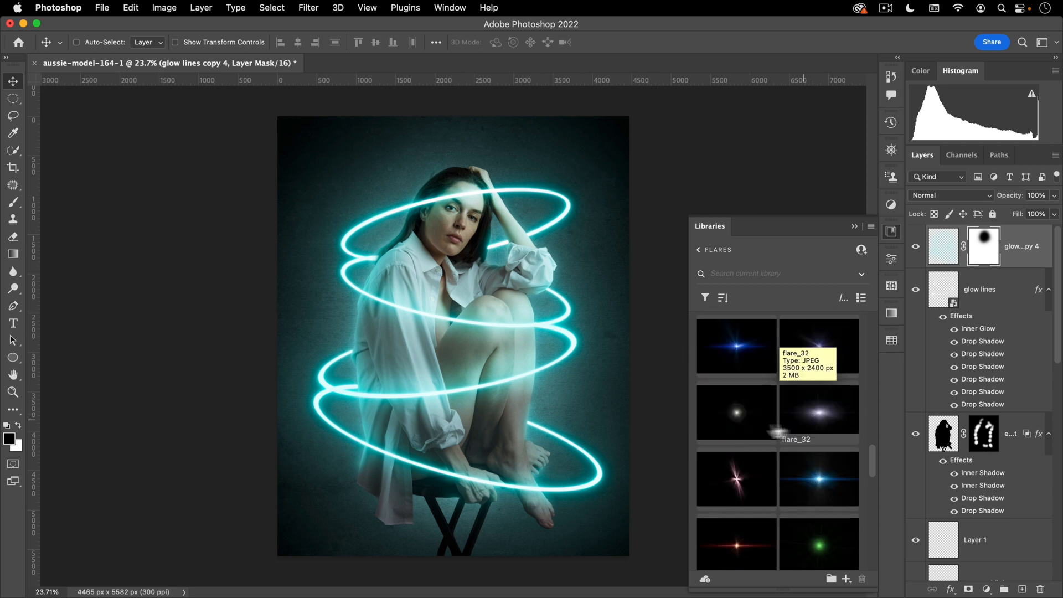
pyautogui.scroll(3, 748, 410)
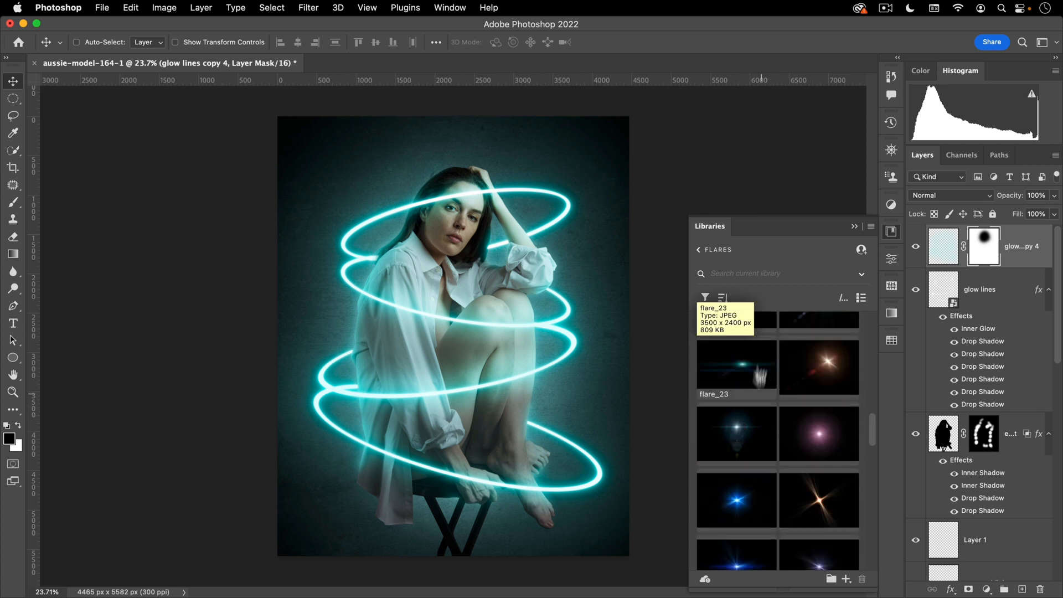
# - Place flare_23 on the portrait, set its blend mode to Screen and move its core to the glow line beside the knees
pyautogui.moveTo(735, 370); pyautogui.dragTo(433, 275)
pyautogui.doubleClick(500, 277)
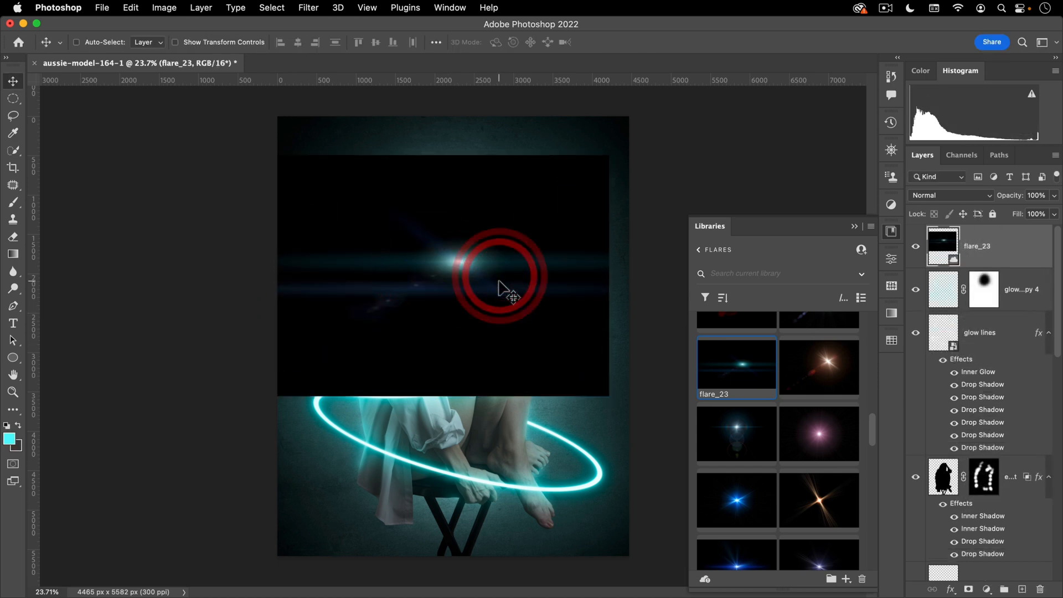
pyautogui.click(959, 195)
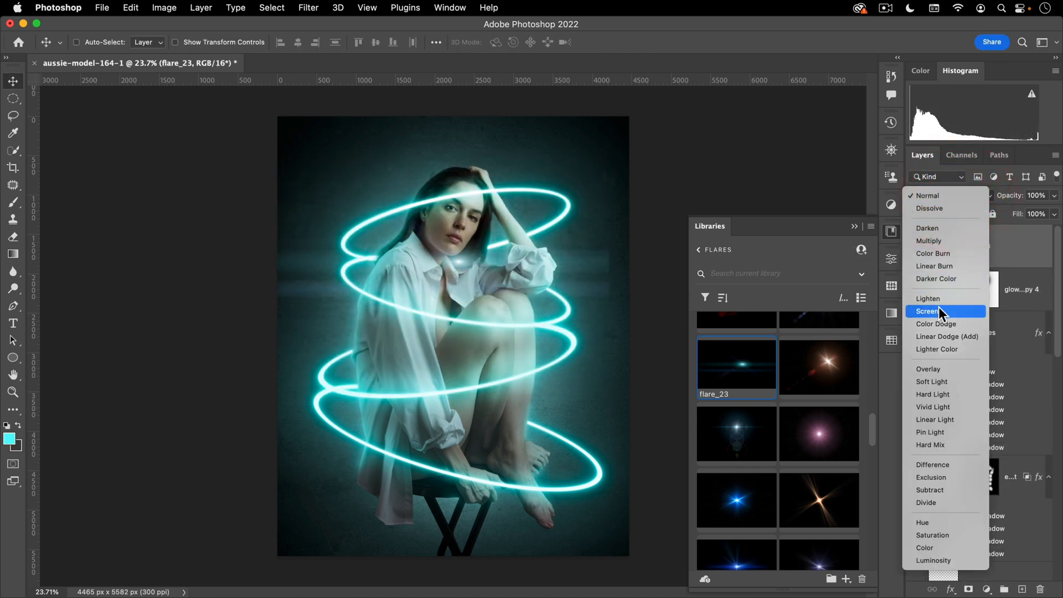
pyautogui.click(939, 311)
pyautogui.moveTo(427, 249); pyautogui.dragTo(570, 361)
# - Enlarge flare_23 with Free Transform around a reference point set near the knees
pyautogui.press('super+t')
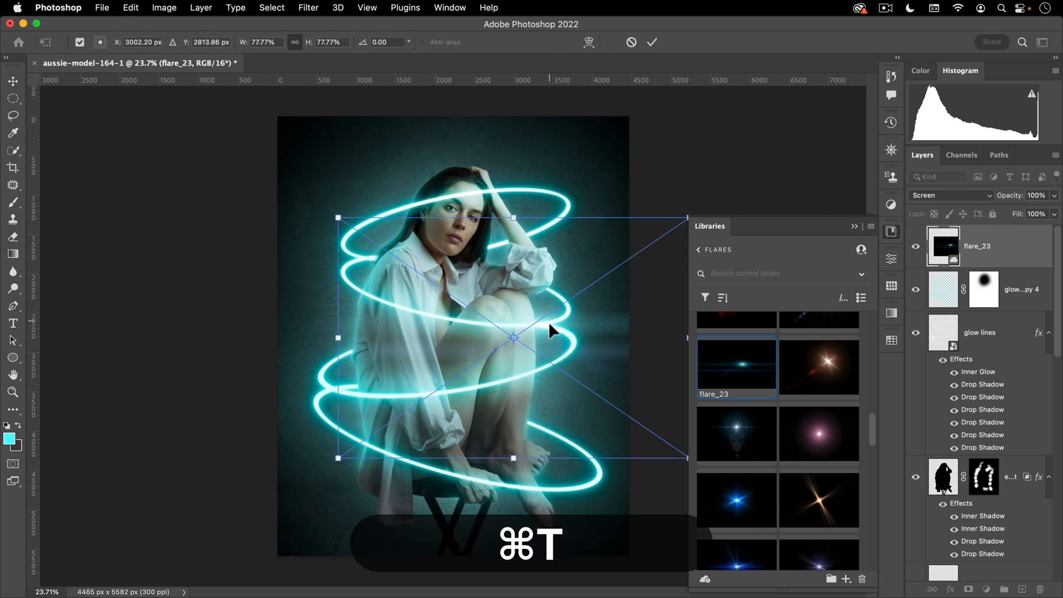
pyautogui.moveTo(521, 337)
pyautogui.mouseDown()
pyautogui.moveTo(540, 323)
pyautogui.moveTo(543, 363)
pyautogui.moveTo(529, 377)
pyautogui.moveTo(538, 325)
pyautogui.mouseUp()
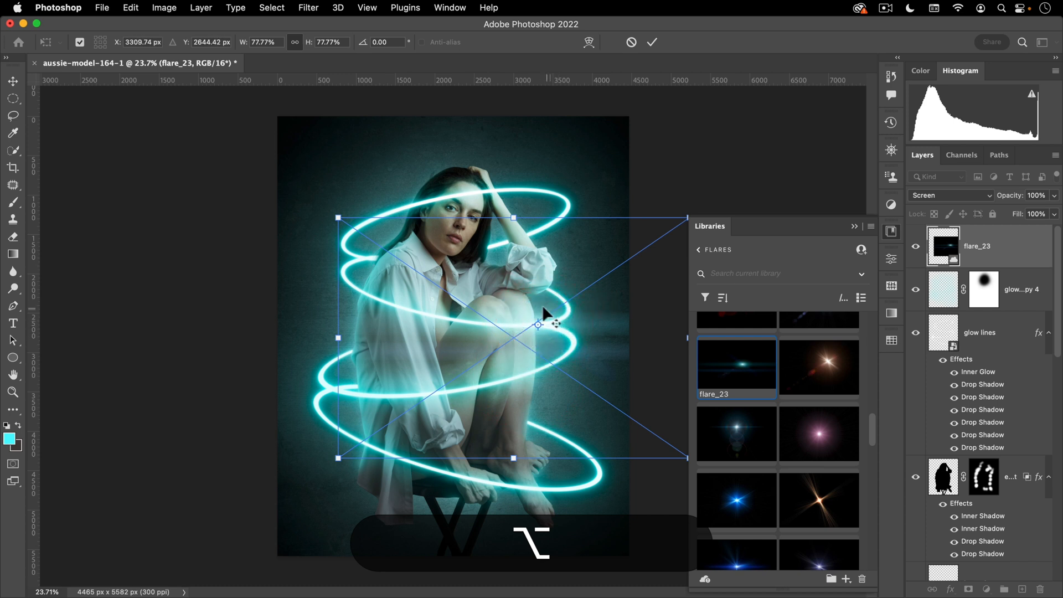
pyautogui.moveTo(336, 215); pyautogui.dragTo(238, 143)
pyautogui.doubleClick(570, 297)
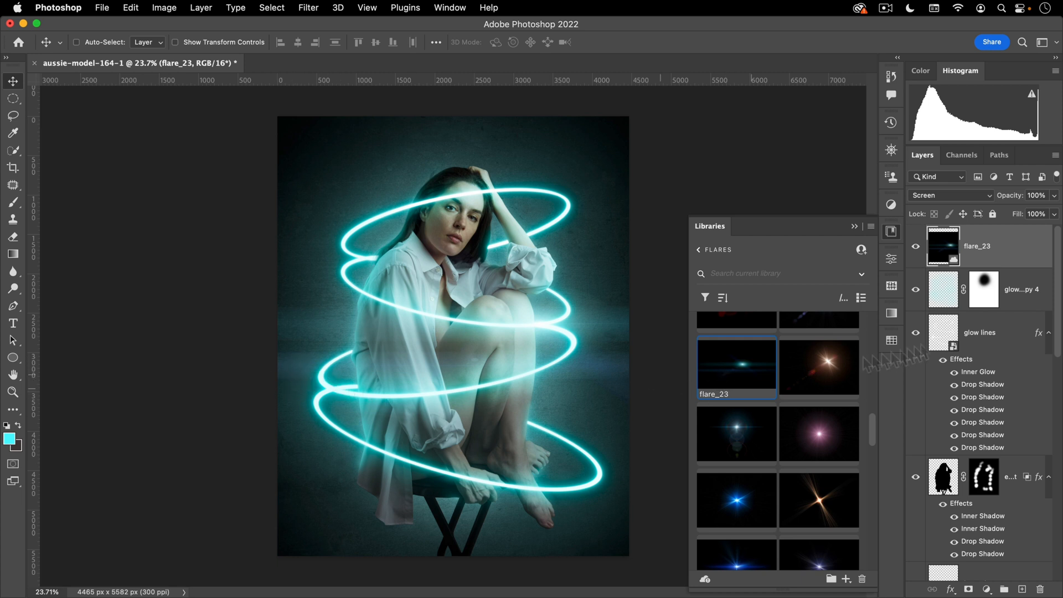
# - Compare the portrait with and without flare_23, and leave that layer hidden
pyautogui.click(916, 247)
pyautogui.click(916, 247)
pyautogui.click(917, 247)
# - Place flare_48 from the library, set it to Screen and move its core onto the left bend where the lower glow loops meet
pyautogui.scroll(-3, 748, 427)
pyautogui.scroll(-5, 749, 423)
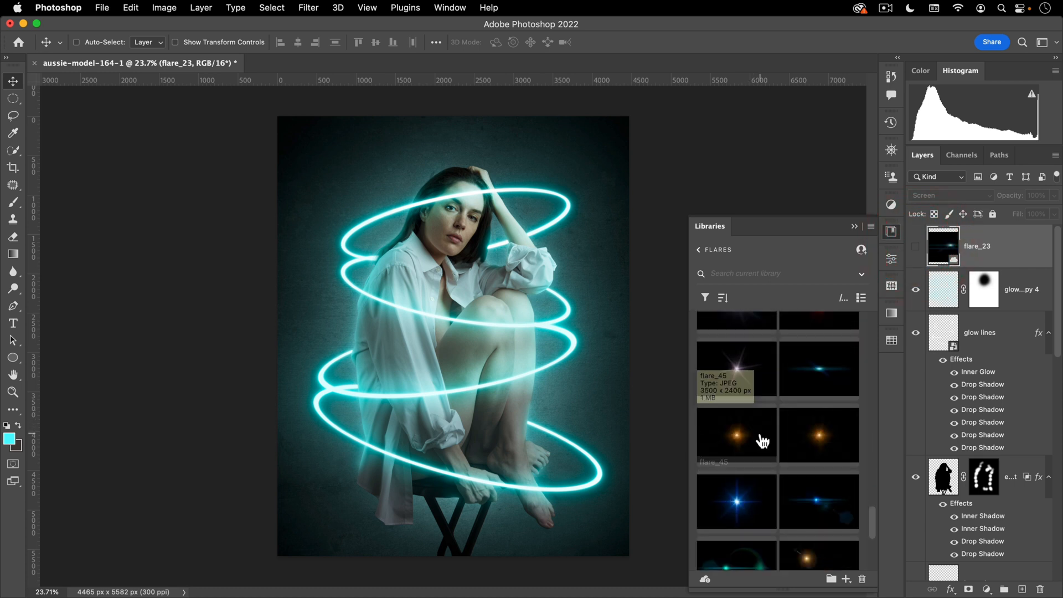
pyautogui.moveTo(756, 407); pyautogui.dragTo(518, 380)
pyautogui.press('Return')
pyautogui.hotkey('alt', 'shift', 's')
pyautogui.moveTo(518, 453); pyautogui.dragTo(427, 439)
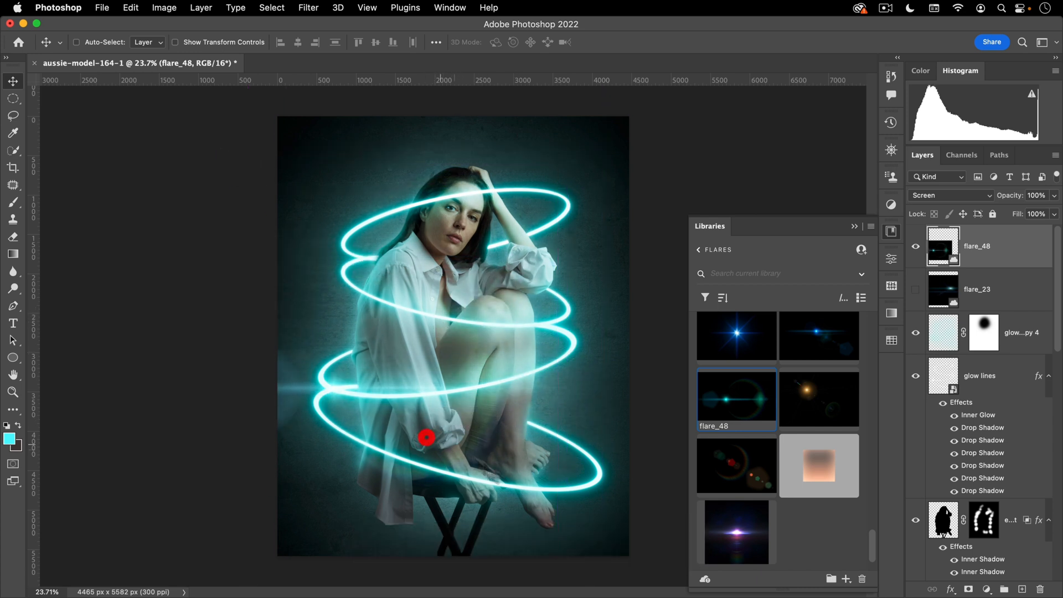
# - Enlarge flare_48 around its bright core at the left bend, and delete the hidden flare_23 layer
pyautogui.press('super+t')
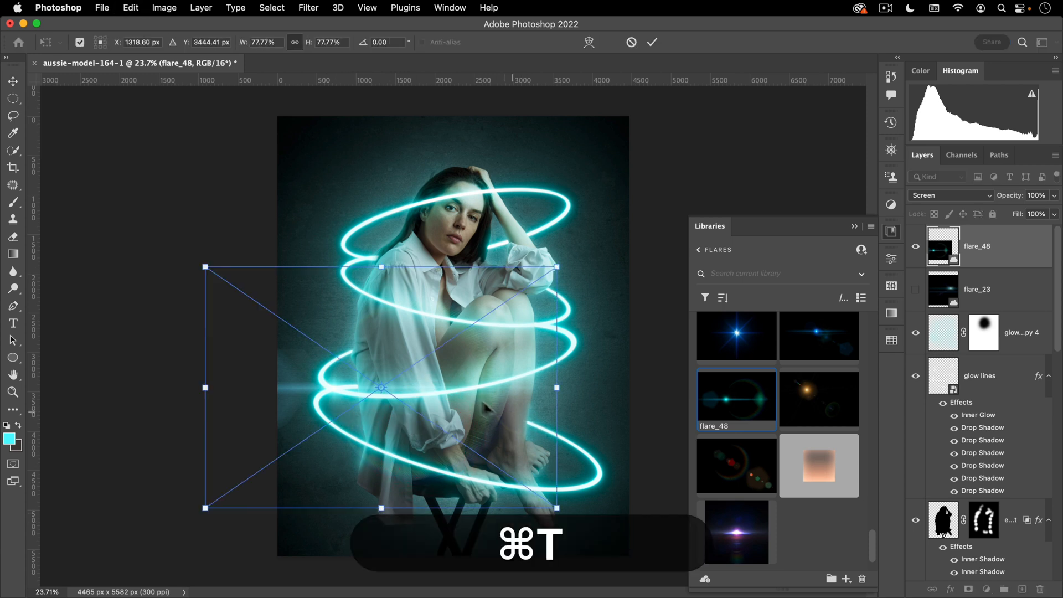
pyautogui.moveTo(381, 388); pyautogui.dragTo(334, 389)
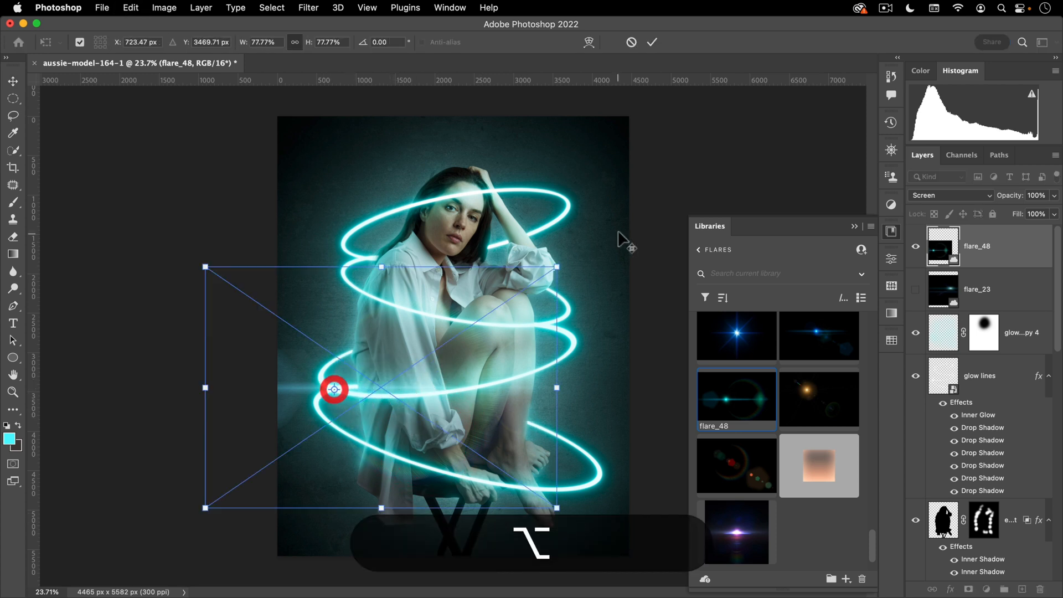
pyautogui.moveTo(557, 267); pyautogui.dragTo(682, 198)
pyautogui.doubleClick(600, 304)
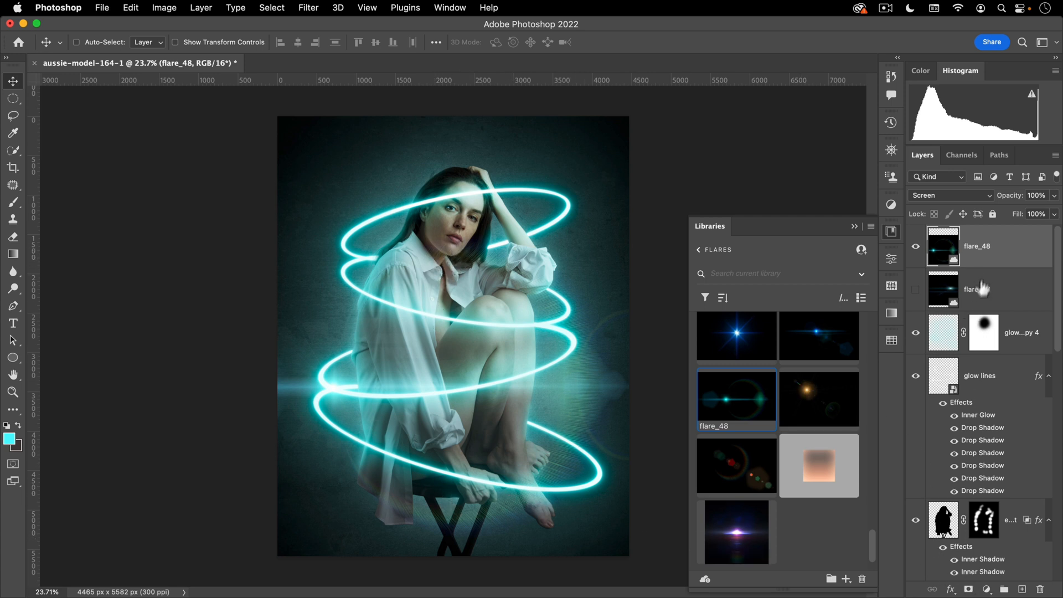
pyautogui.moveTo(978, 299); pyautogui.dragTo(1042, 588)
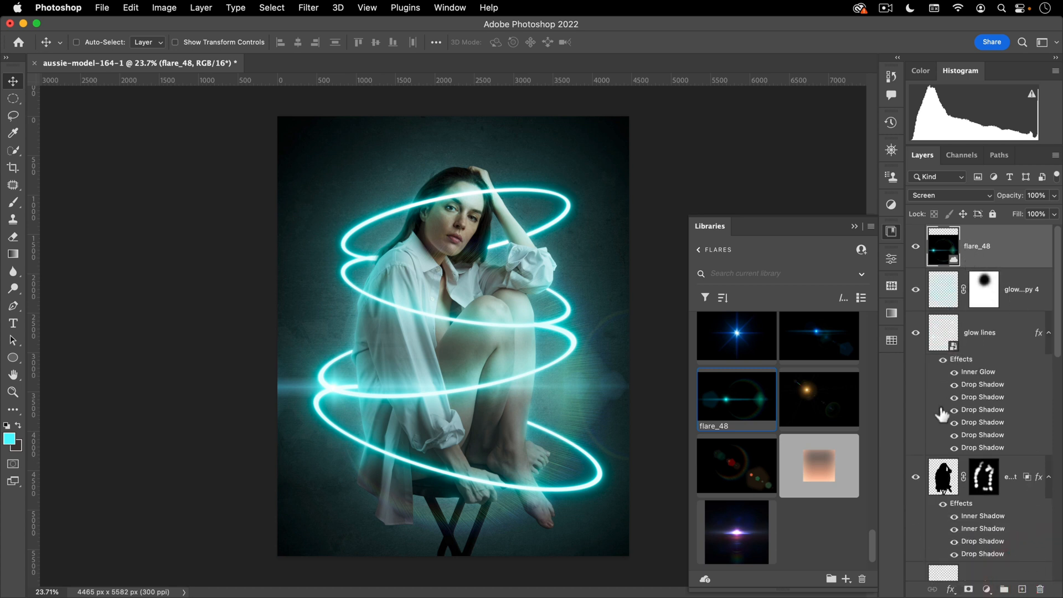
# - Add a layer mask to flare_48 and paint black over the face and neck area with the soft brush
pyautogui.click(968, 589)
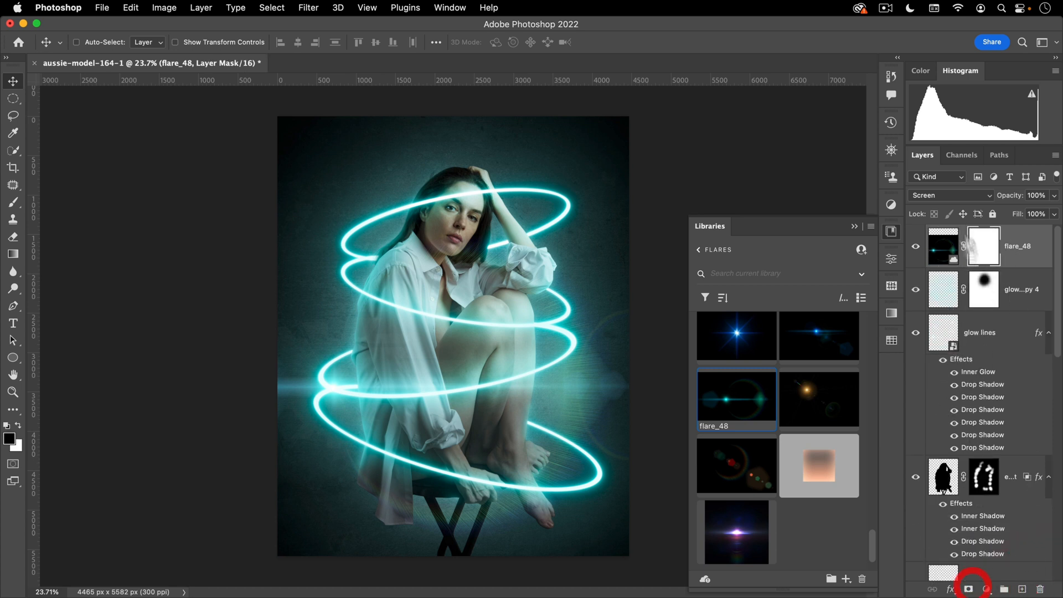
pyautogui.press('b')
pyautogui.click(453, 264)
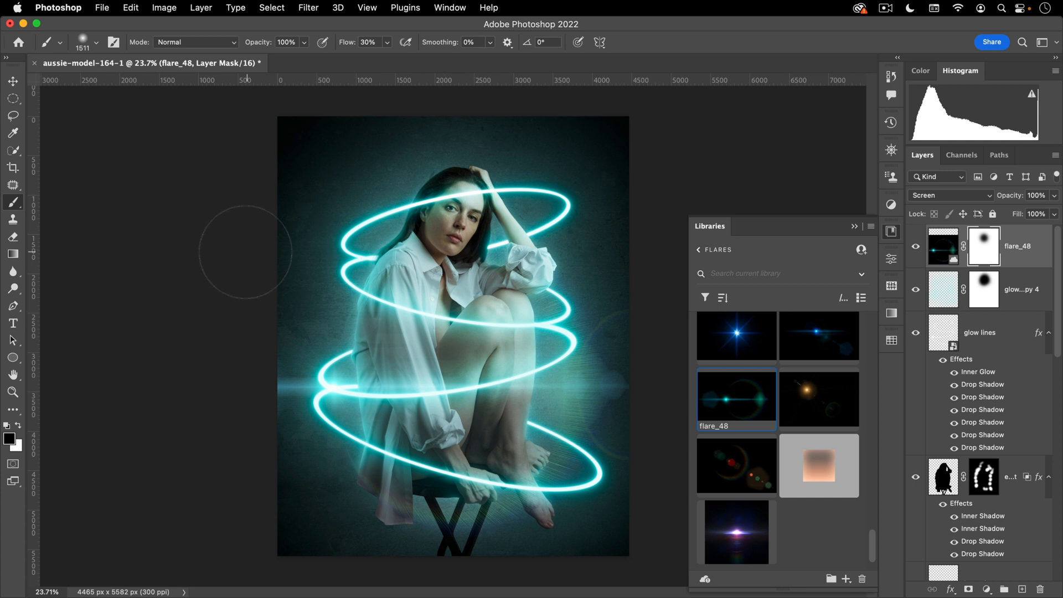
pyautogui.press('v')
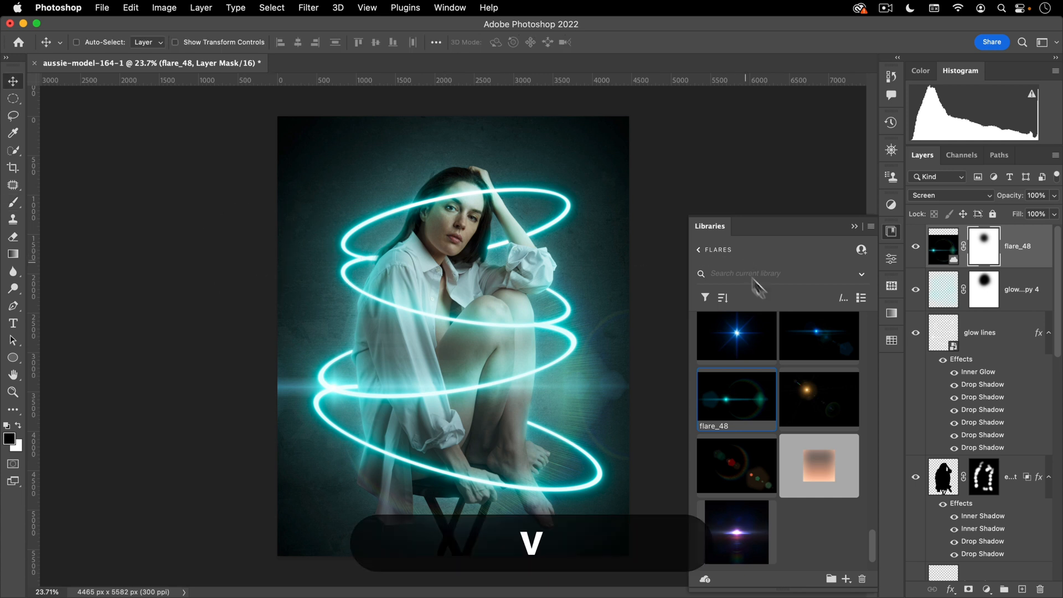
# - Open the Dust library and browse its dust textures
pyautogui.click(699, 250)
pyautogui.scroll(-6, 810, 408)
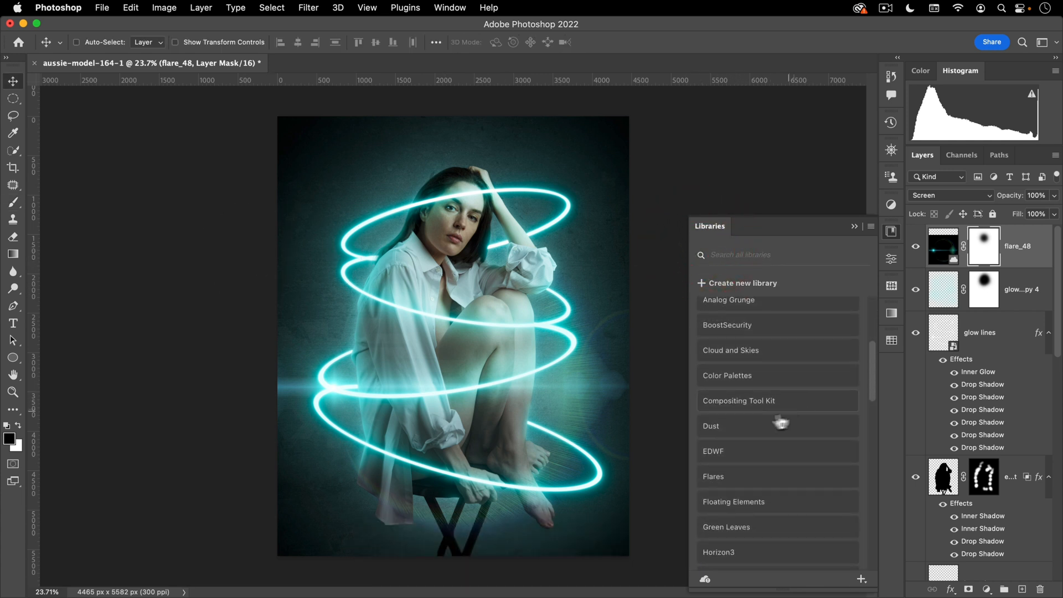
pyautogui.click(753, 430)
pyautogui.scroll(-5, 819, 428)
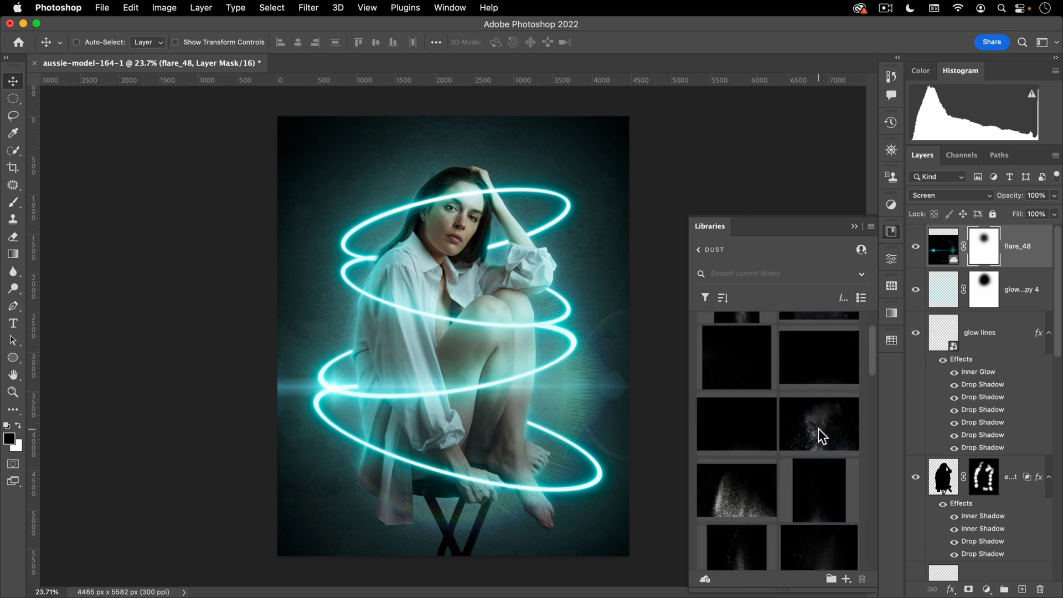
pyautogui.scroll(-3, 837, 418)
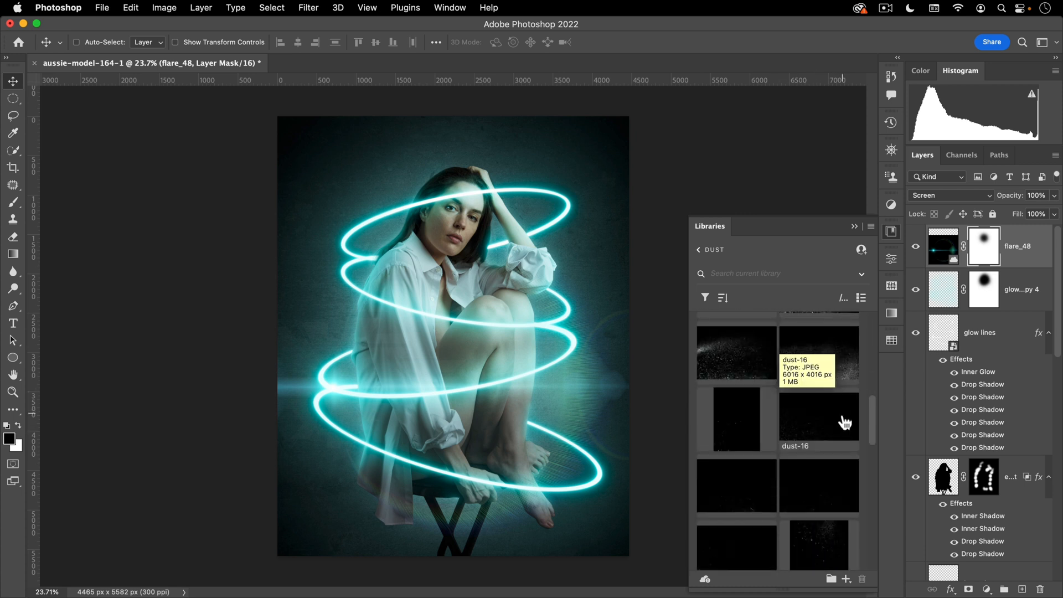
# - Try placing dust-15 and dust-20 over the portrait, undoing each placement
pyautogui.moveTo(734, 413); pyautogui.dragTo(557, 362)
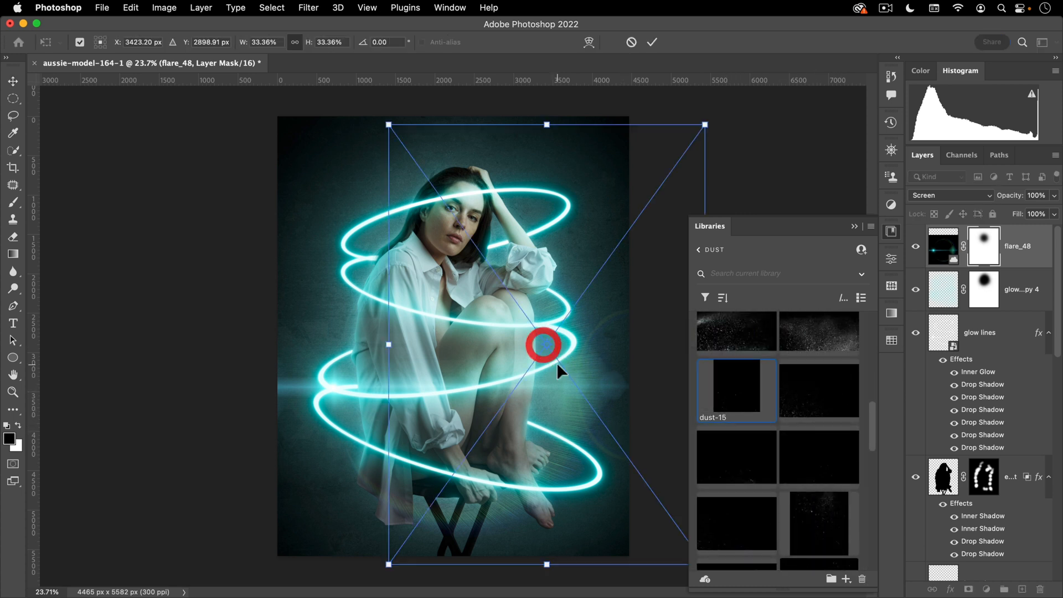
pyautogui.press('super+z')
pyautogui.scroll(-3, 831, 450)
pyautogui.moveTo(819, 484); pyautogui.dragTo(557, 438)
pyautogui.press('super+z')
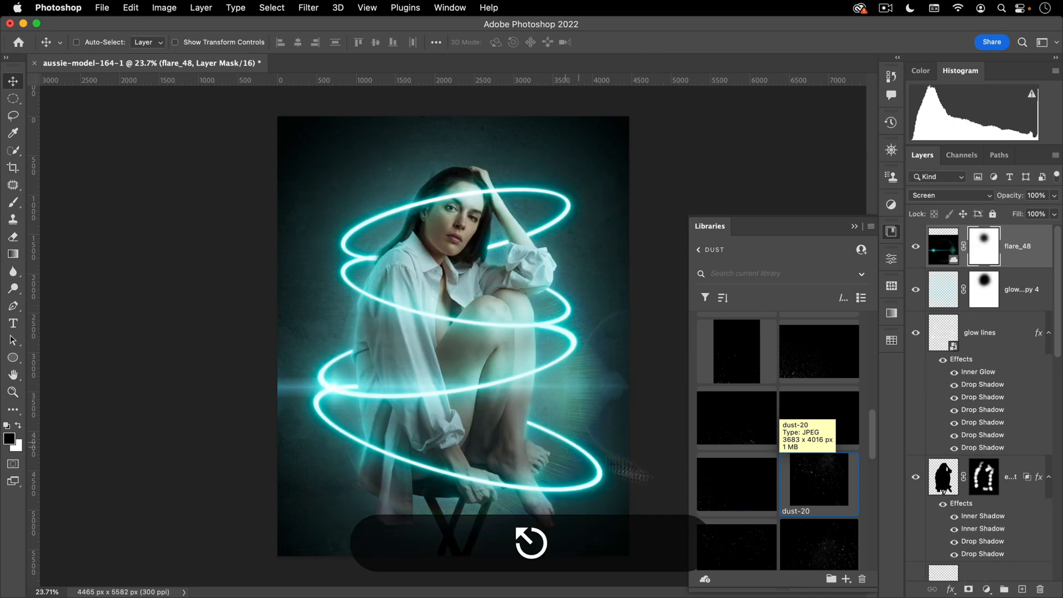
# - Try placing dust-19 and dust-23 over the portrait, undoing each placement
pyautogui.scroll(-2, 743, 444)
pyautogui.moveTo(740, 418); pyautogui.dragTo(466, 357)
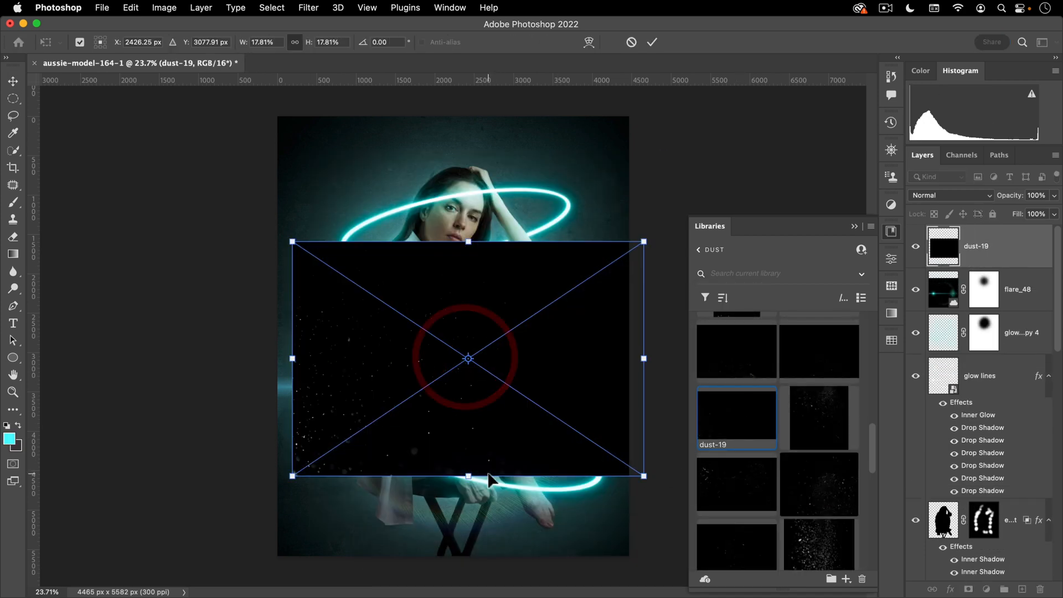
pyautogui.press('super+z')
pyautogui.scroll(-2, 770, 451)
pyautogui.moveTo(745, 452); pyautogui.dragTo(451, 315)
pyautogui.press('super+z')
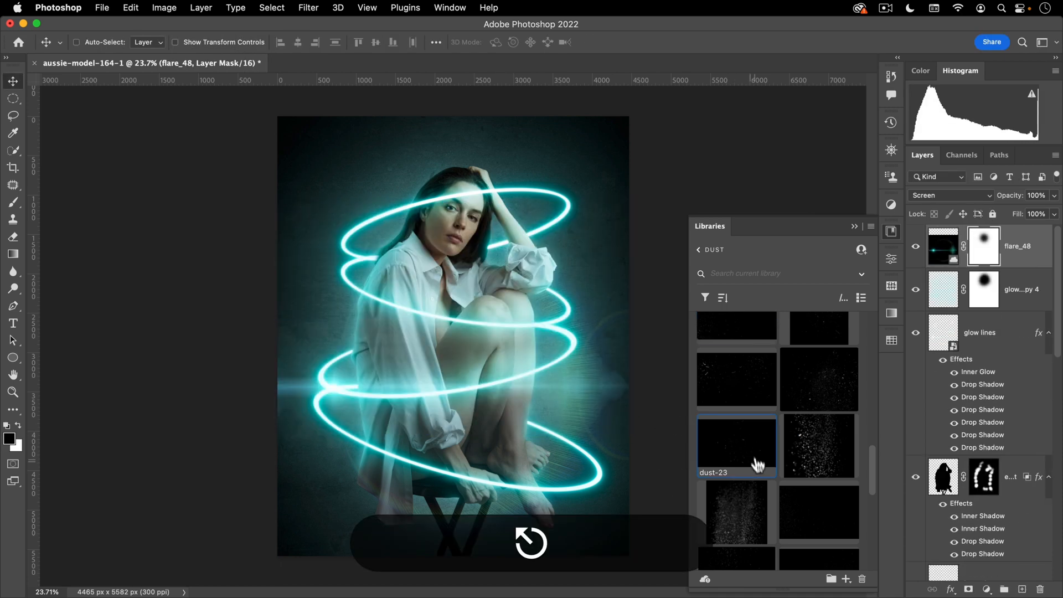
# - Try placing dust-26 and dust-29 over the portrait, undoing each placement
pyautogui.scroll(-2, 754, 454)
pyautogui.moveTo(819, 410); pyautogui.dragTo(435, 342)
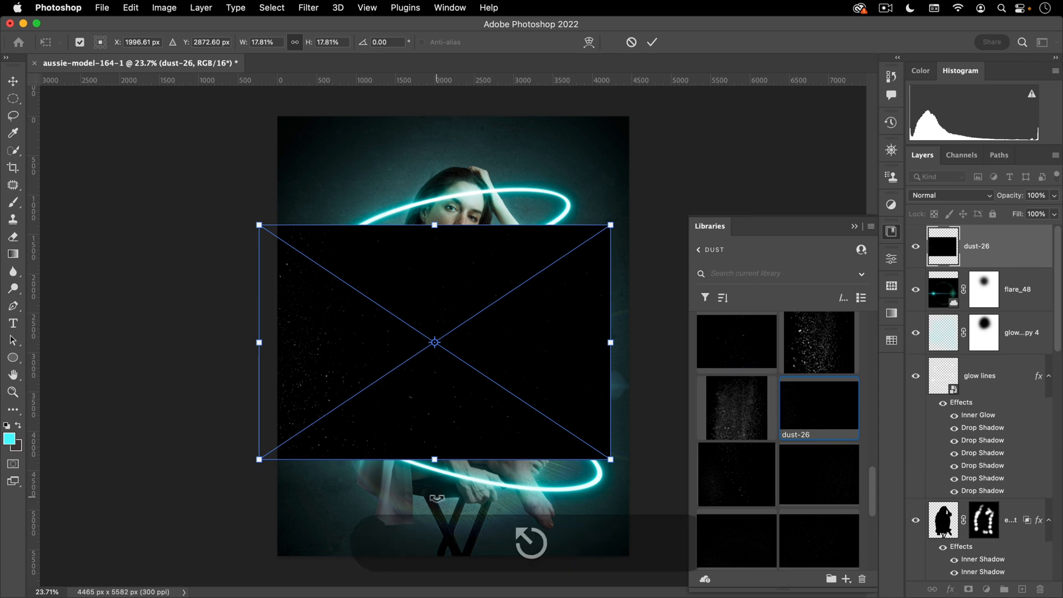
pyautogui.press('super+z')
pyautogui.scroll(-2, 774, 468)
pyautogui.moveTo(758, 435); pyautogui.dragTo(482, 332)
pyautogui.press('super+z')
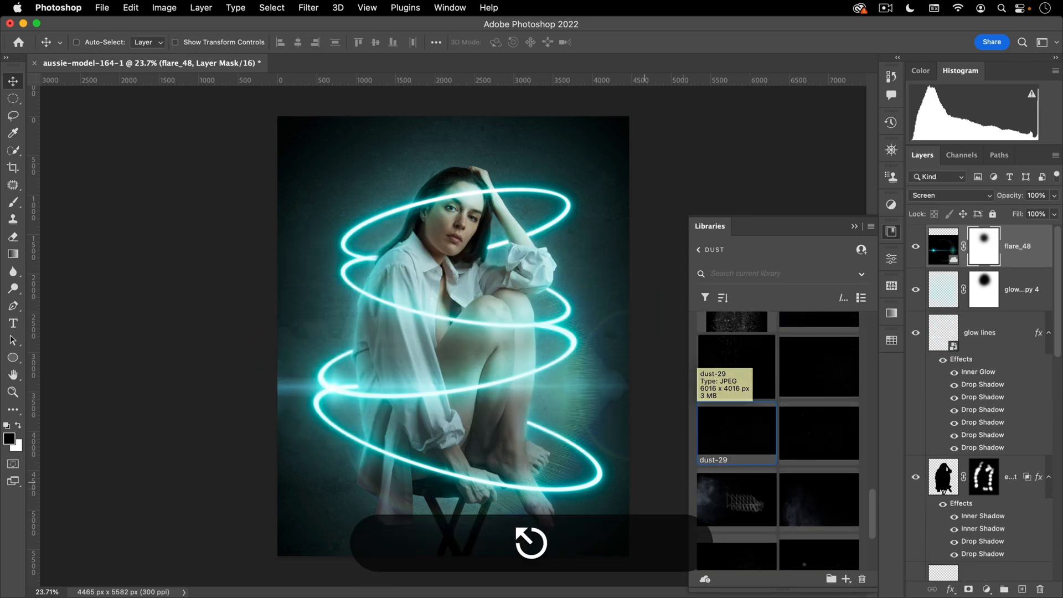
# - Place the dust-34 texture from the Dust library and enlarge it to cover the whole portrait
pyautogui.scroll(-3, 791, 446)
pyautogui.moveTo(814, 432); pyautogui.dragTo(417, 263)
pyautogui.moveTo(424, 127); pyautogui.dragTo(606, 264)
pyautogui.moveTo(534, 263); pyautogui.dragTo(629, 245)
pyautogui.doubleClick(508, 267)
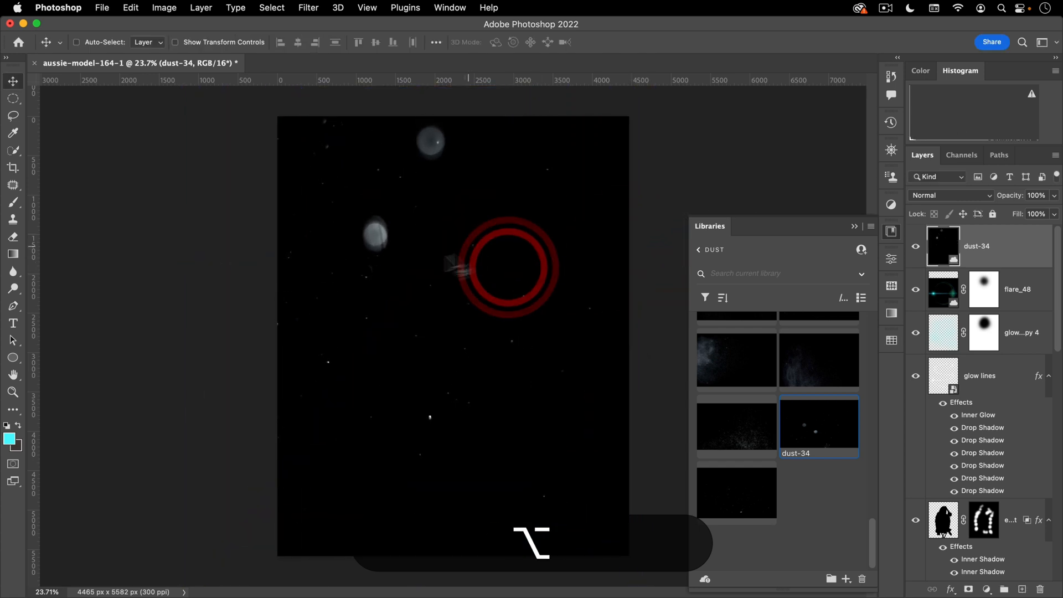
# - Set the dust-34 layer to Screen blending and reposition it so its specks scatter around the figure
pyautogui.moveTo(474, 249); pyautogui.dragTo(489, 345)
pyautogui.hotkey('alt', 'shift', 's')
pyautogui.moveTo(386, 415); pyautogui.dragTo(402, 408)
pyautogui.click(423, 392)
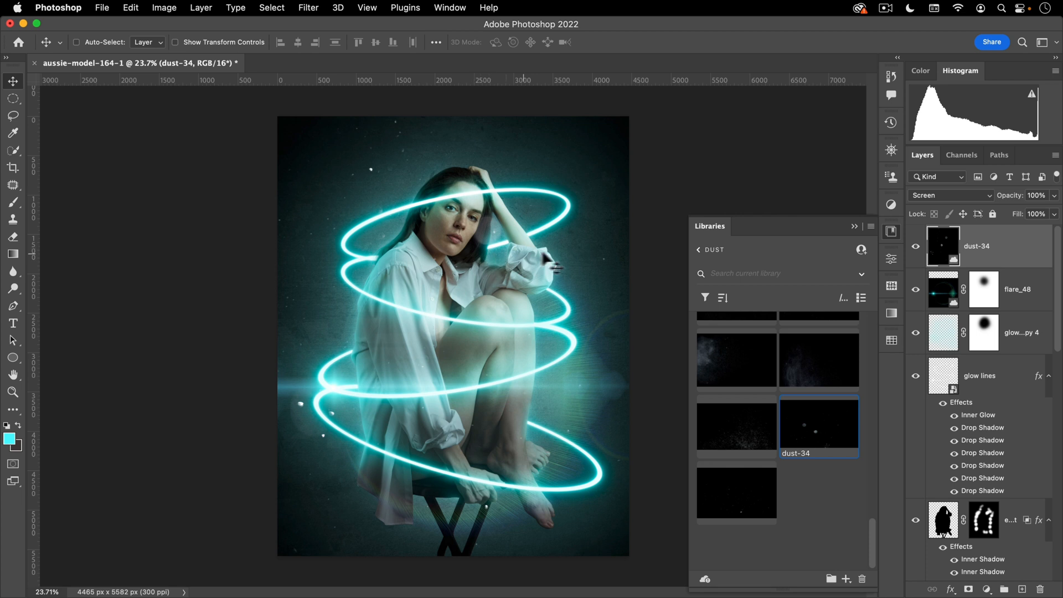
# - Apply a Curves adjustment to dust-34 that lowers the Red channel midtones to output 91 at input 157
pyautogui.press('super')
pyautogui.press('super+m')
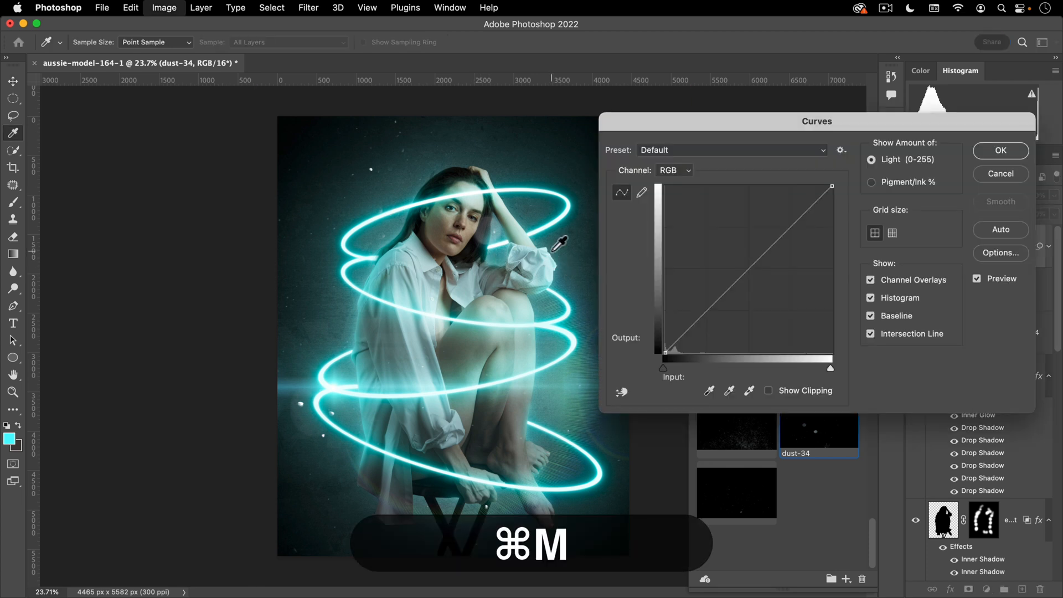
pyautogui.click(676, 172)
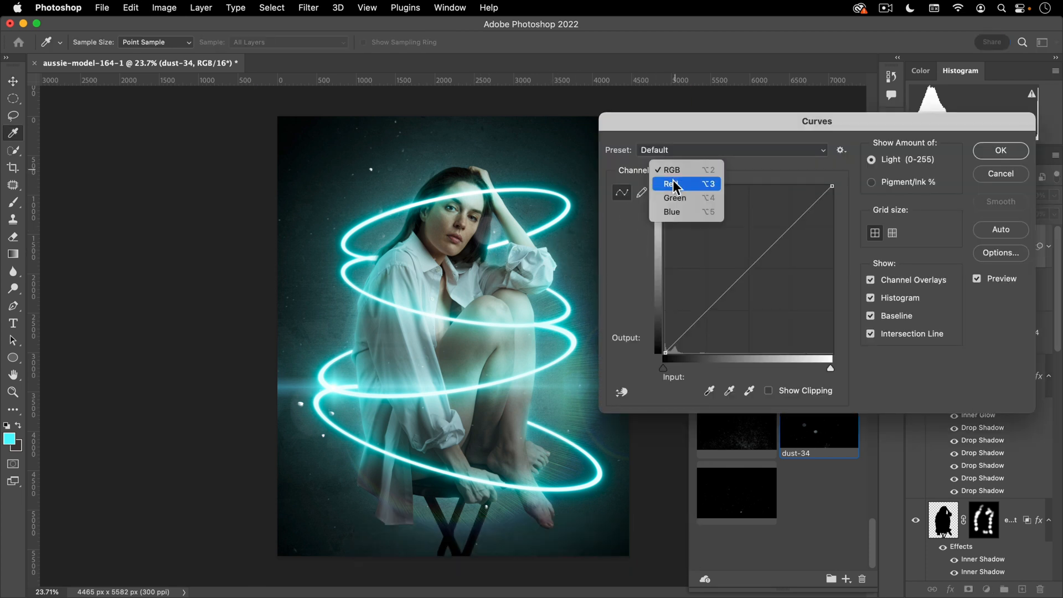
pyautogui.click(677, 185)
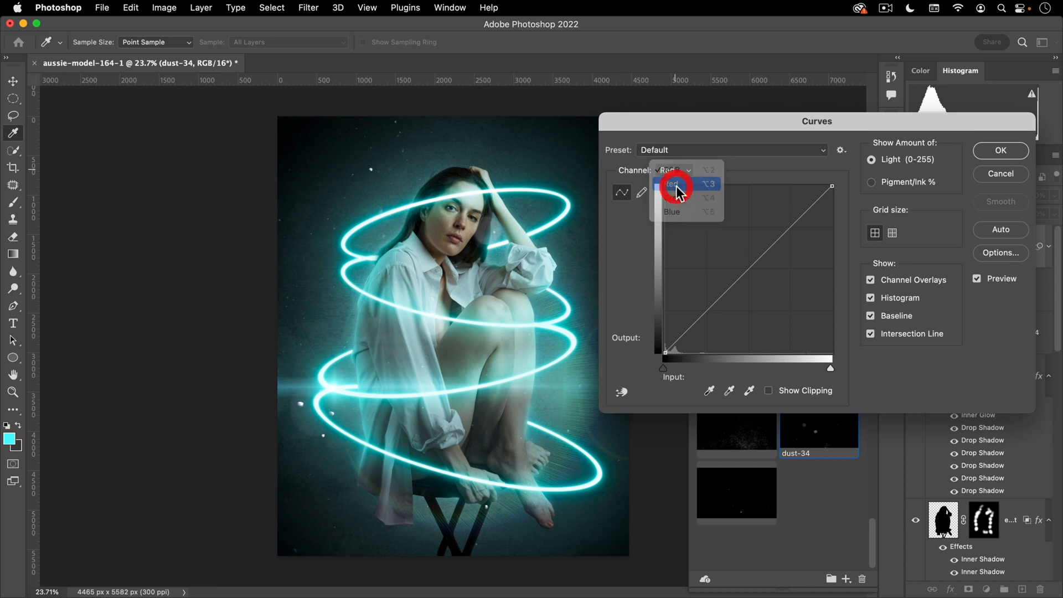
pyautogui.click(752, 271)
pyautogui.moveTo(756, 275); pyautogui.dragTo(758, 280)
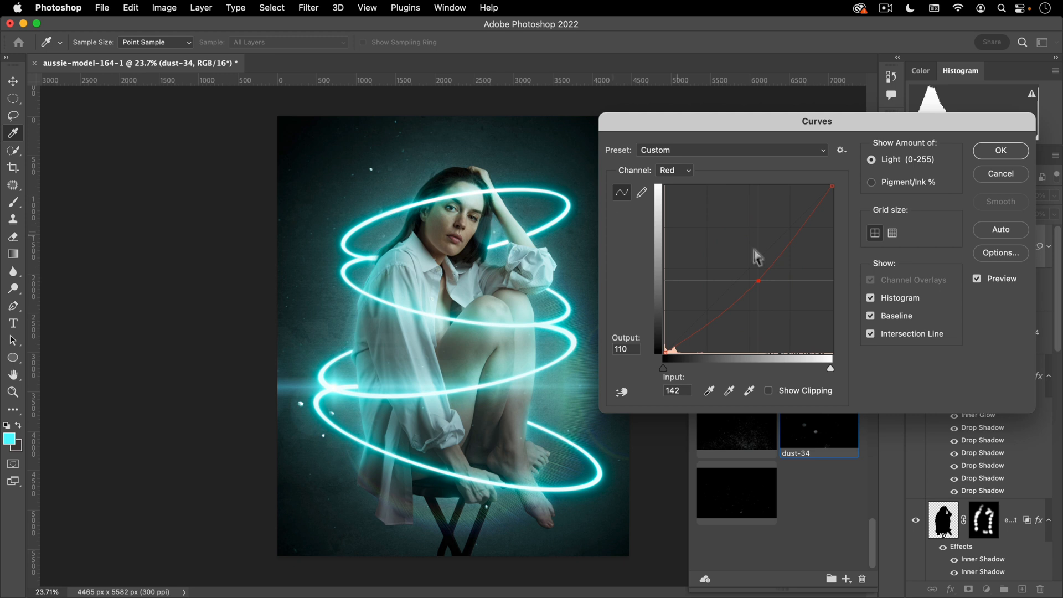
pyautogui.moveTo(760, 278); pyautogui.dragTo(770, 291)
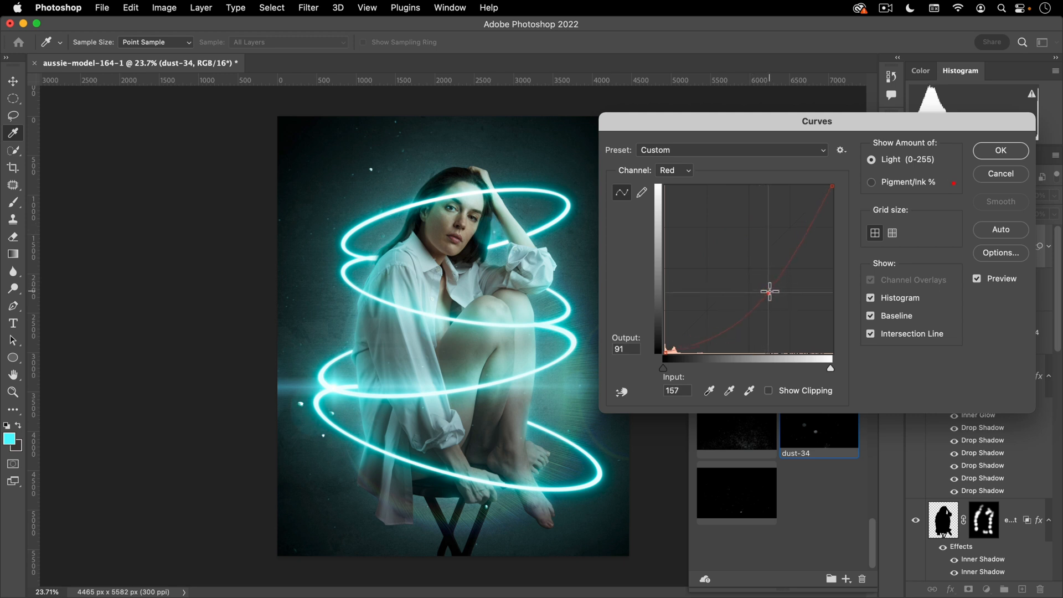
pyautogui.click(1015, 153)
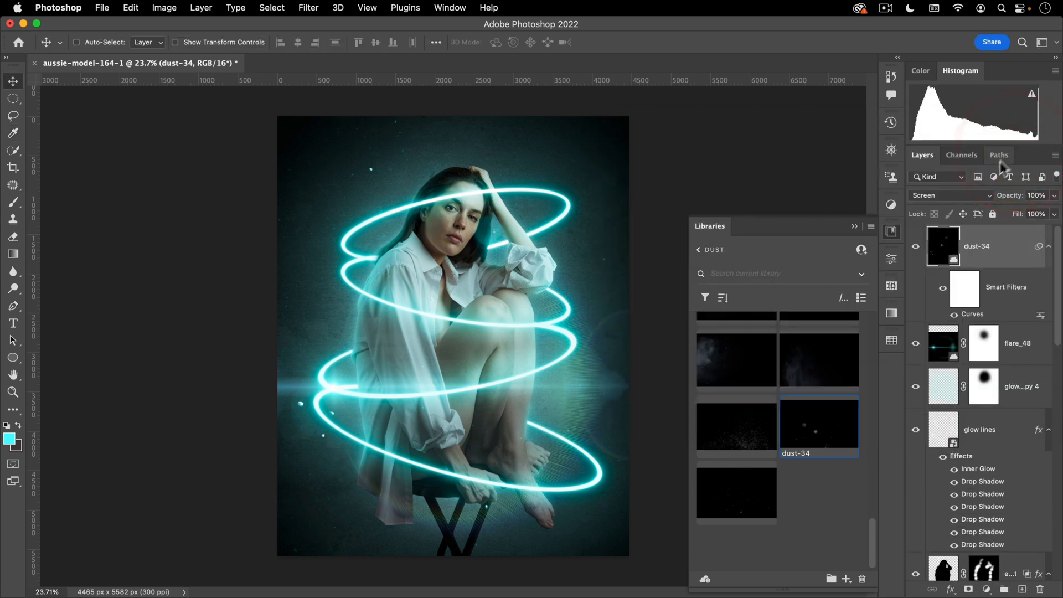
# - Add a layer mask to dust-34 and paint black over unwanted specks around the figure, then close the dust library
pyautogui.click(968, 590)
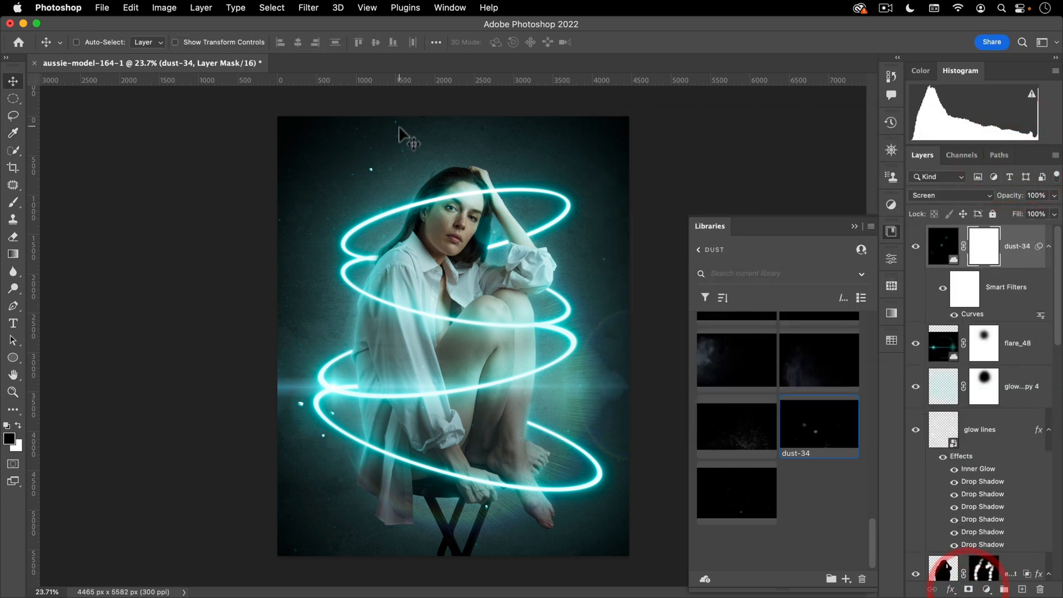
pyautogui.press('b')
pyautogui.moveTo(368, 131)
pyautogui.mouseDown()
pyautogui.moveTo(351, 168)
pyautogui.moveTo(303, 205)
pyautogui.moveTo(238, 204)
pyautogui.mouseUp()
pyautogui.moveTo(619, 273); pyautogui.dragTo(628, 211)
pyautogui.moveTo(261, 426)
pyautogui.mouseDown()
pyautogui.moveTo(287, 384)
pyautogui.moveTo(271, 314)
pyautogui.mouseUp()
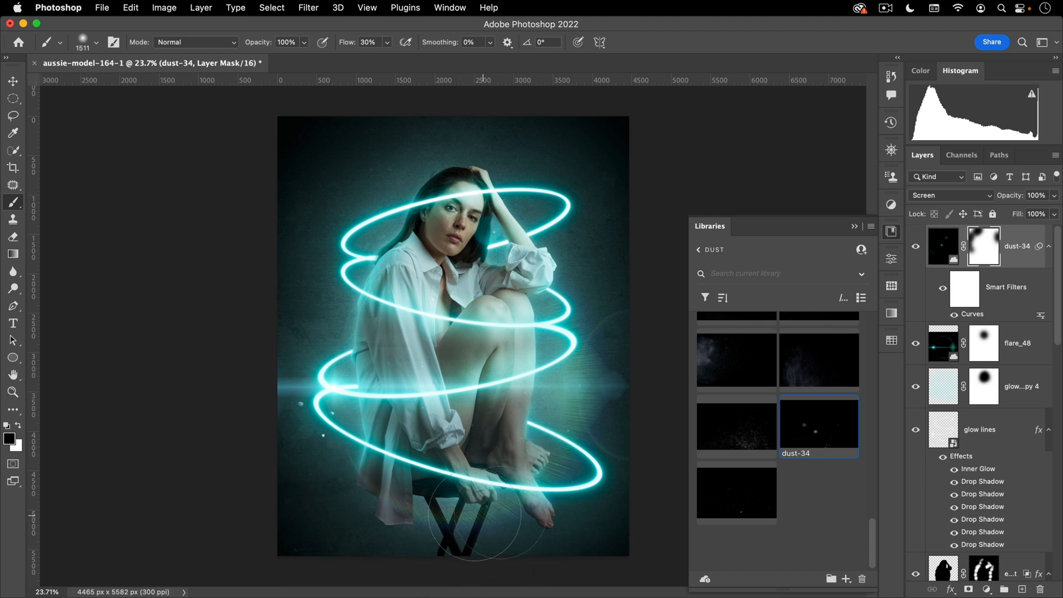
pyautogui.moveTo(507, 437); pyautogui.dragTo(529, 244)
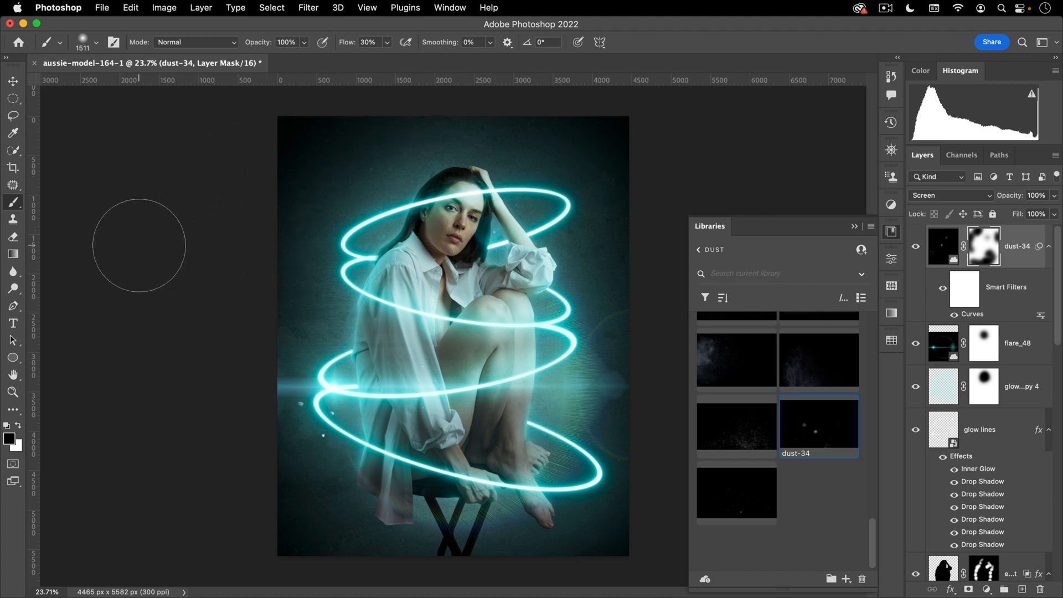
pyautogui.click(891, 234)
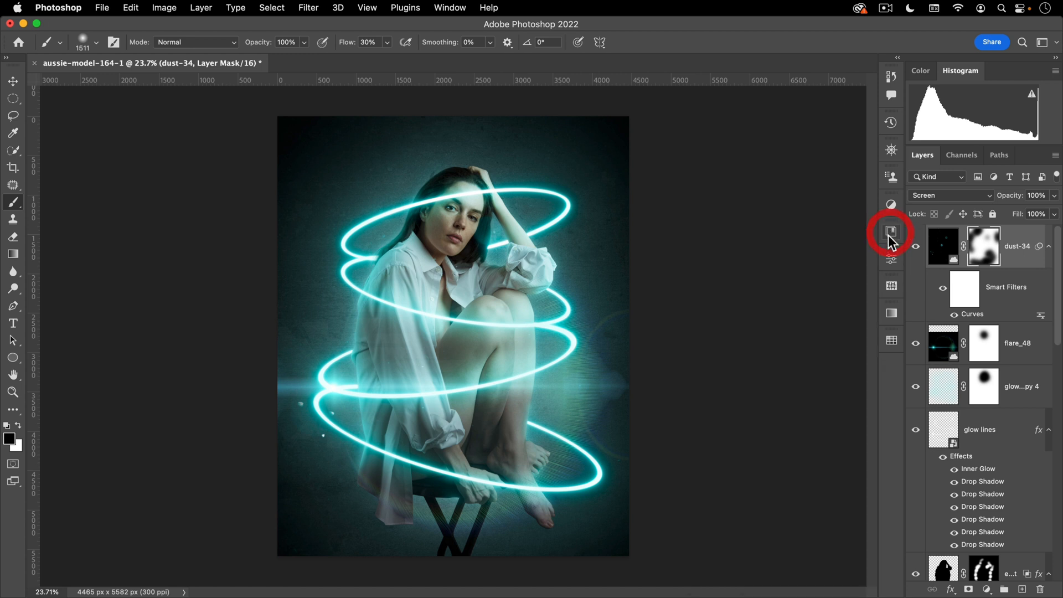
pyautogui.moveTo(381, 408); pyautogui.dragTo(396, 391)
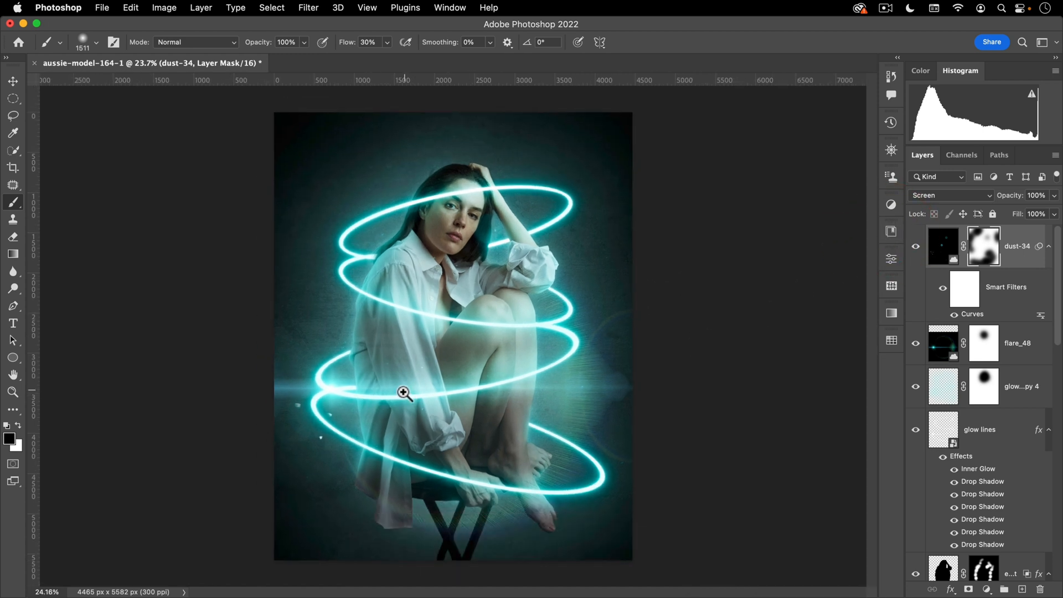
pyautogui.press('v')
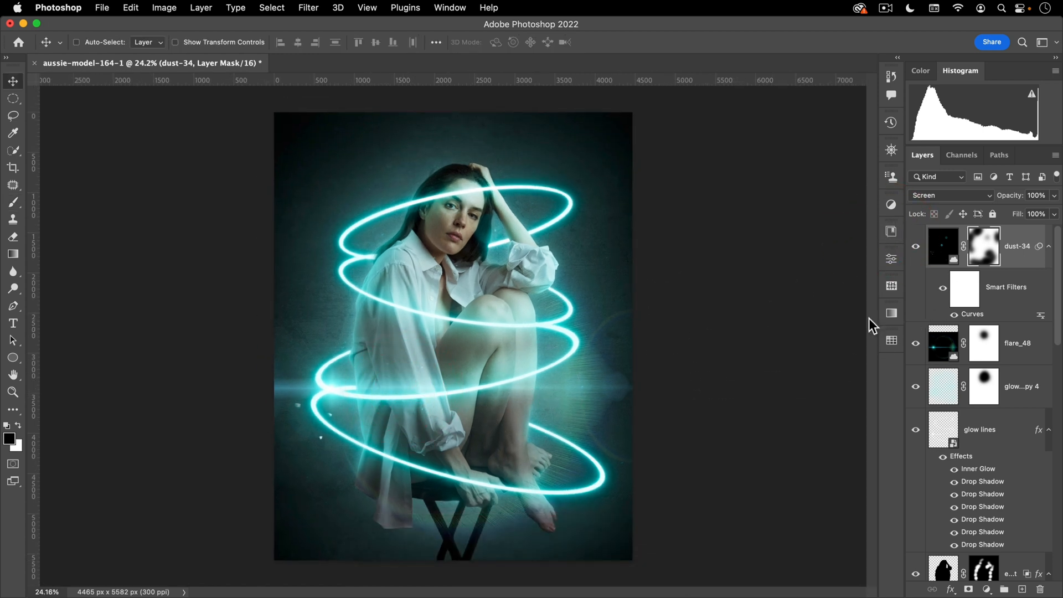
# - Create a new top layer named "camera raw" and stamp all visible layers into it
pyautogui.click(1022, 589)
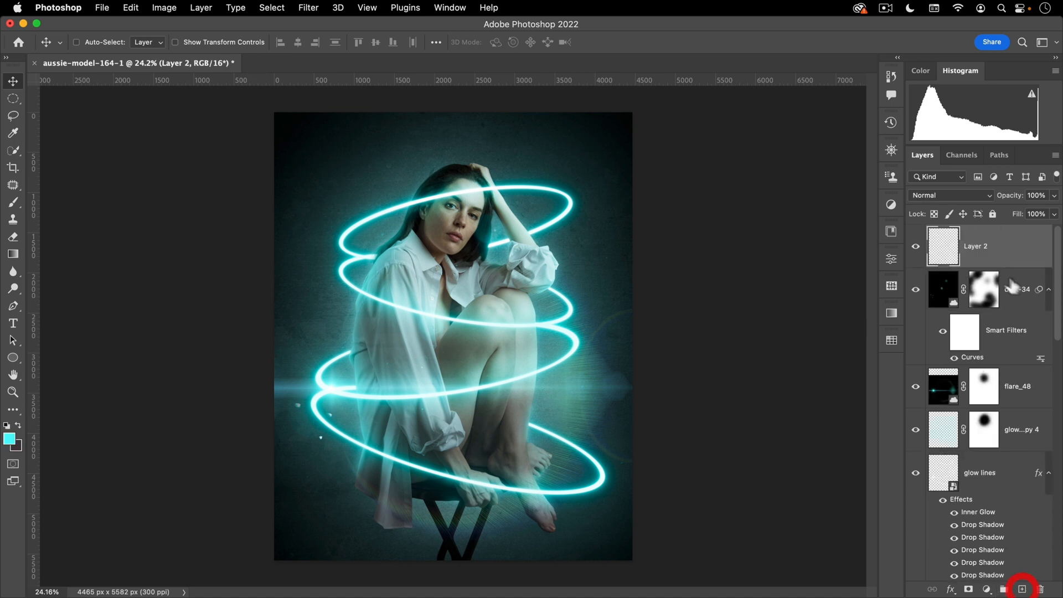
pyautogui.doubleClick(978, 246)
pyautogui.write('ca')
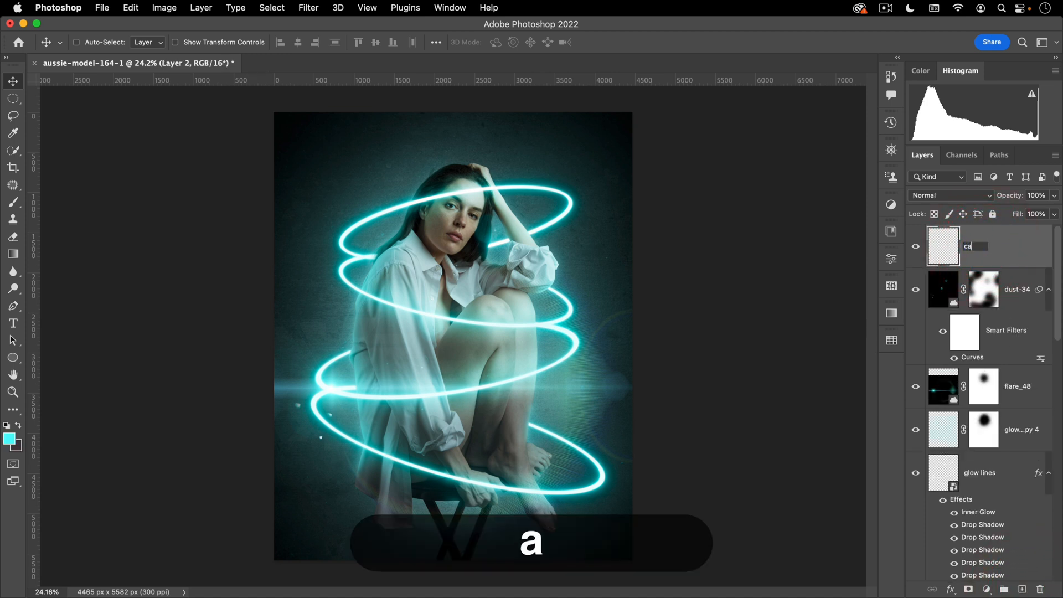
pyautogui.write('mera raw')
pyautogui.press('Return')
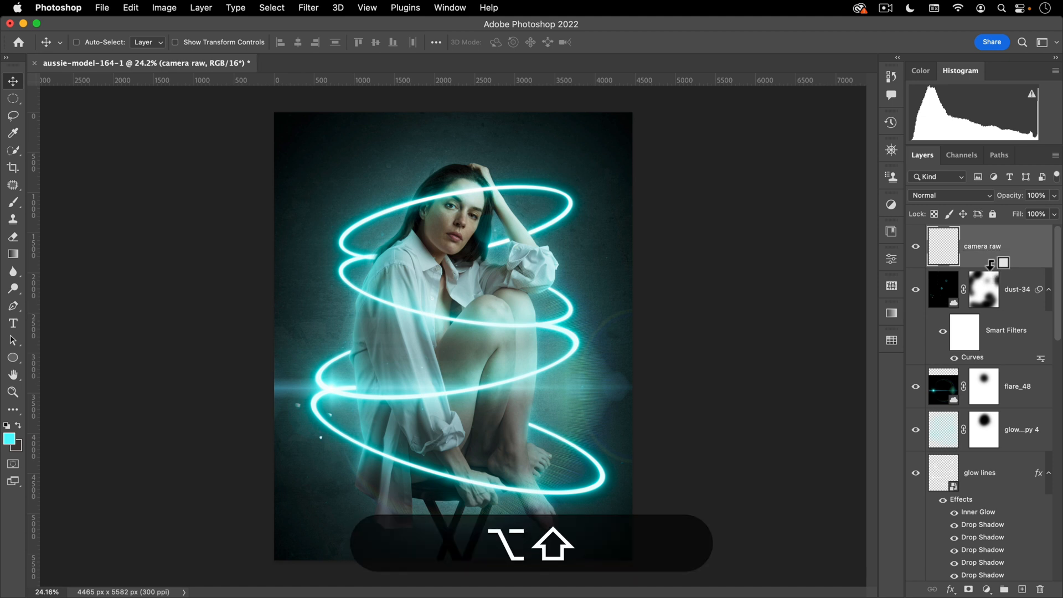
pyautogui.press('alt+shift+super+e')
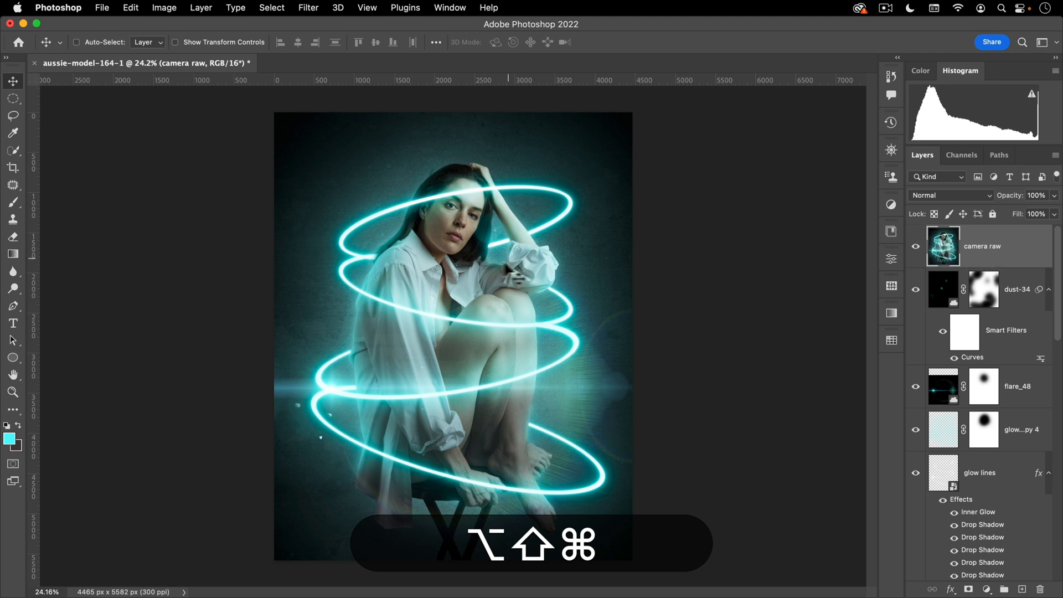
# - In the Camera Raw Filter, set Temperature to +10, Exposure to -0.50, Contrast to +18, Highlights to +10 and Whites to +9
pyautogui.click(309, 8)
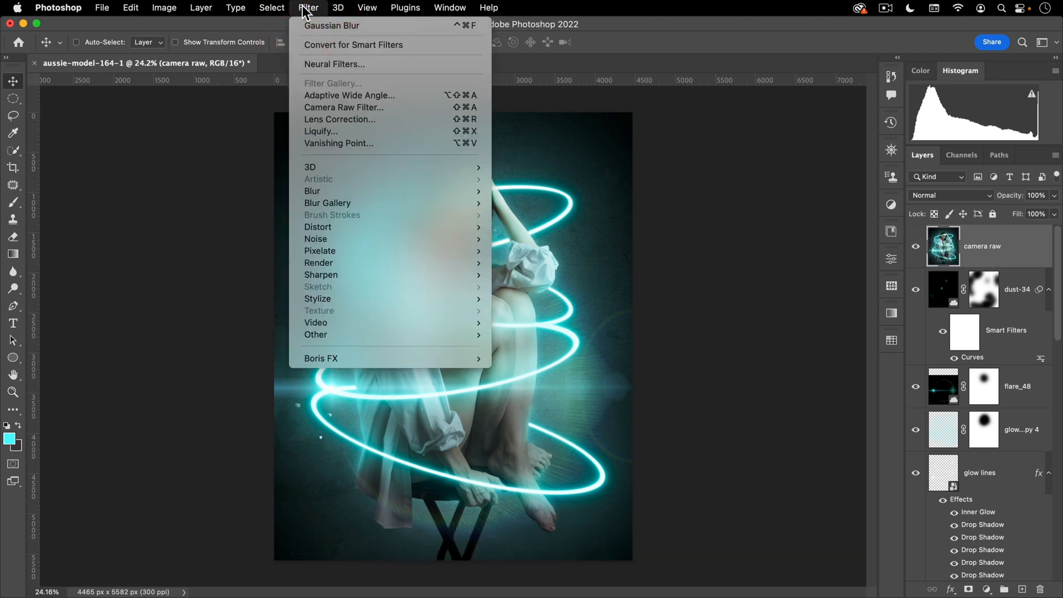
pyautogui.click(310, 107)
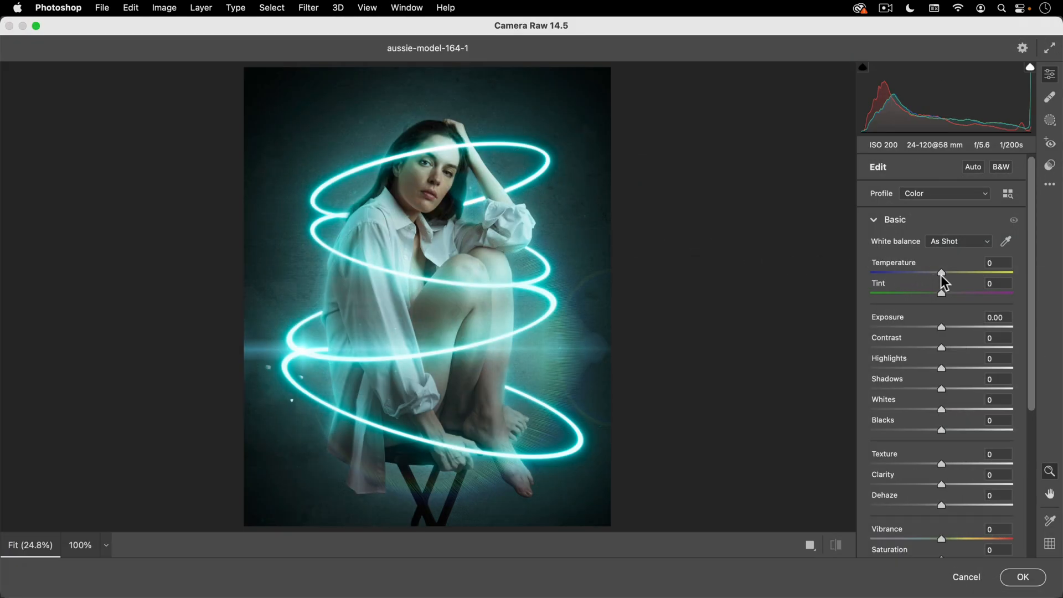
pyautogui.moveTo(940, 275)
pyautogui.mouseDown()
pyautogui.moveTo(929, 277)
pyautogui.moveTo(956, 280)
pyautogui.moveTo(945, 277)
pyautogui.mouseUp()
pyautogui.press('d')
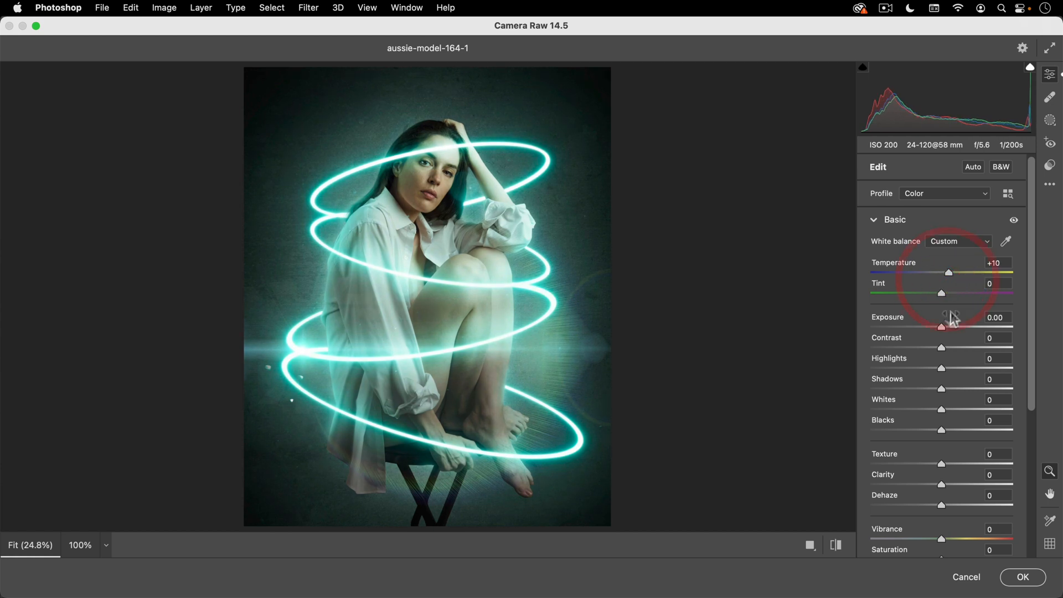
pyautogui.moveTo(941, 330); pyautogui.dragTo(958, 374)
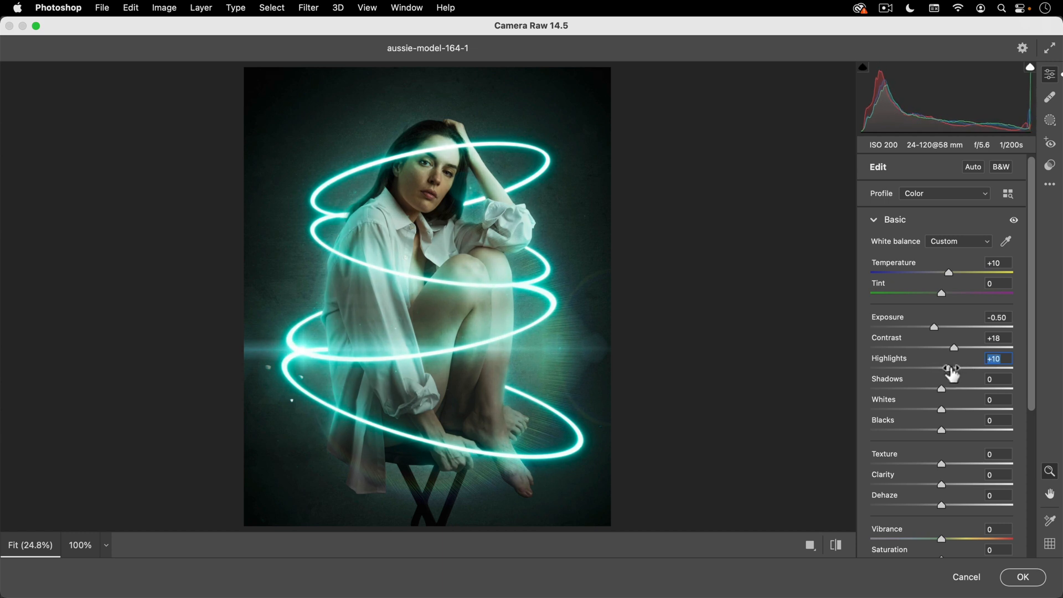
pyautogui.moveTo(944, 409)
pyautogui.mouseDown()
pyautogui.moveTo(966, 400)
pyautogui.moveTo(947, 404)
pyautogui.mouseUp()
pyautogui.click(949, 405)
# - Sharpen the image in the Detail settings with Sharpening 107, Radius 1.4 and Detail 36, checking the face at 100%
pyautogui.scroll(-8, 1019, 388)
pyautogui.click(1003, 518)
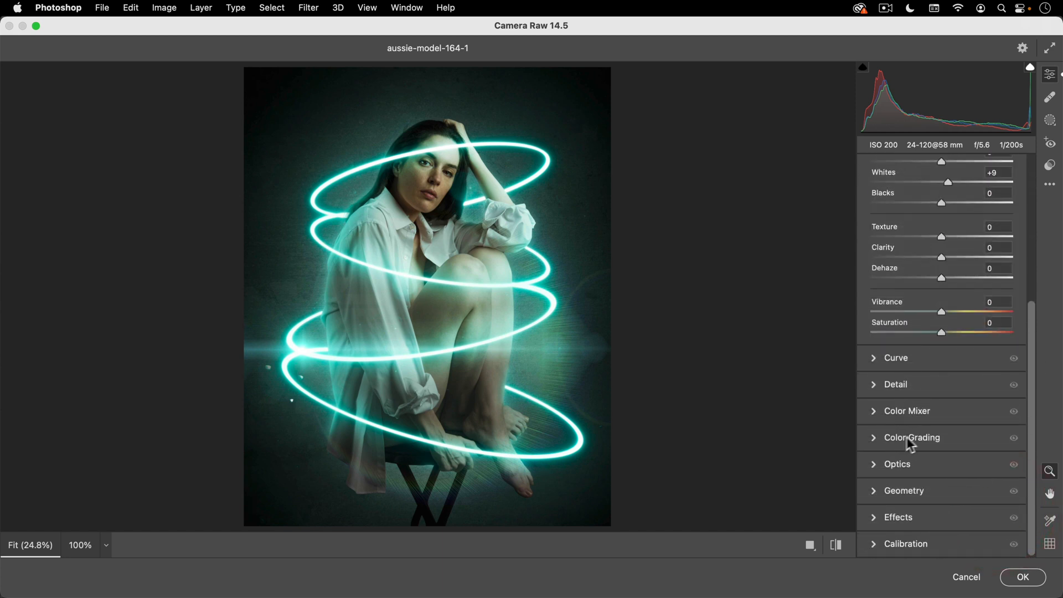
pyautogui.click(912, 387)
pyautogui.moveTo(894, 303); pyautogui.dragTo(967, 297)
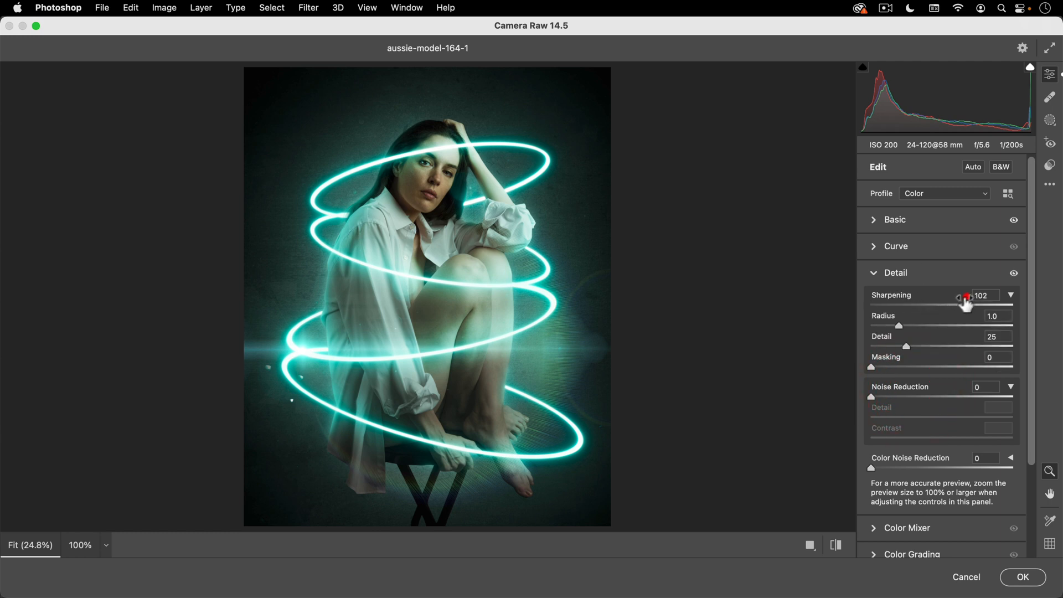
pyautogui.click(929, 325)
pyautogui.click(416, 171)
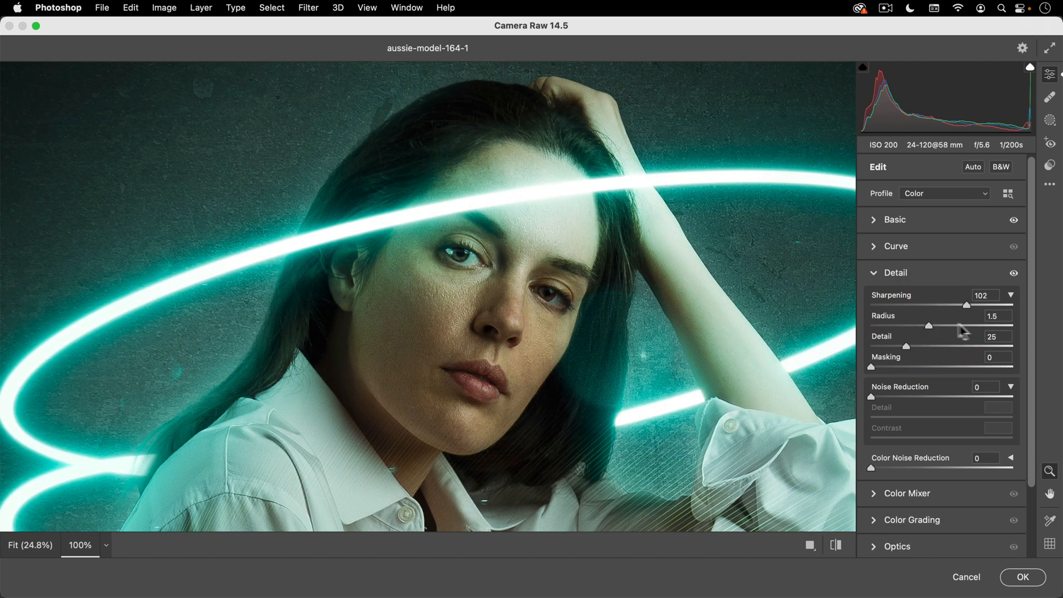
pyautogui.moveTo(968, 304); pyautogui.dragTo(935, 345)
pyautogui.click(643, 326)
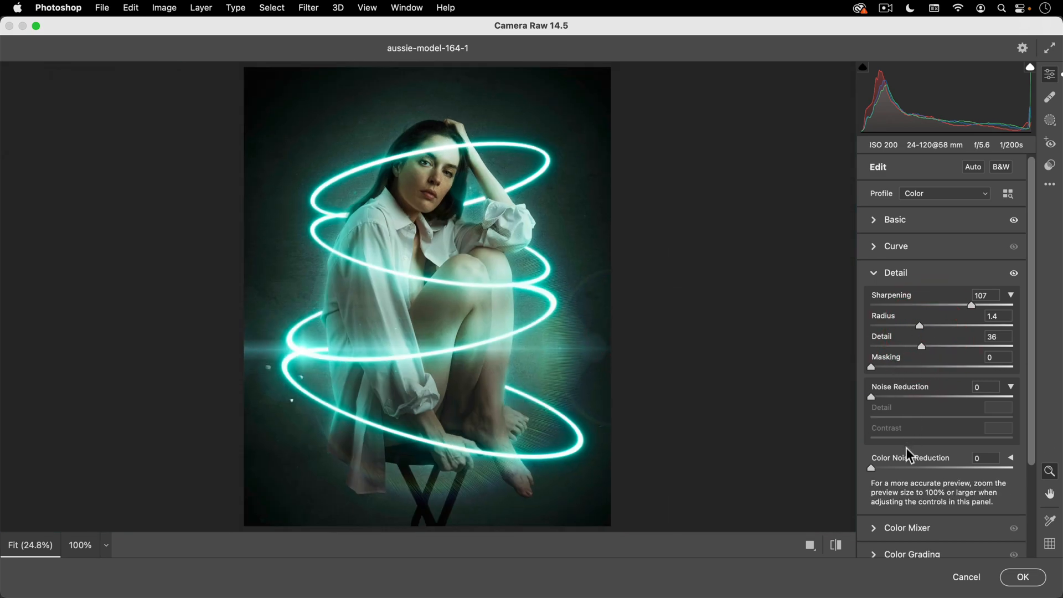
# - Color grade the highlights yellow with hue 63, saturation 47 and the shadows blue with hue 245, saturation 32
pyautogui.scroll(-3, 942, 480)
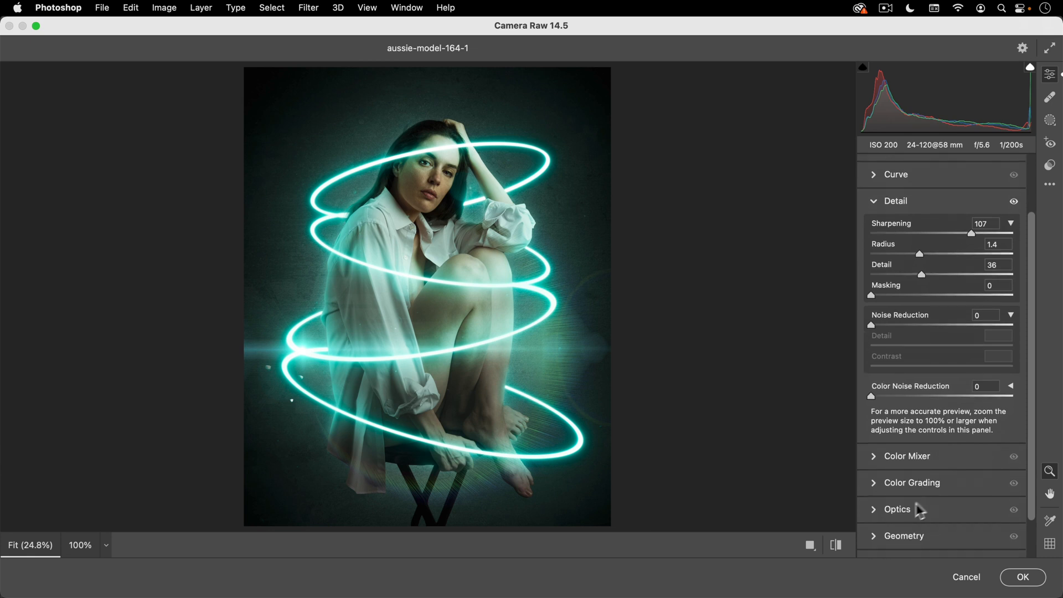
pyautogui.click(914, 483)
pyautogui.scroll(-4, 960, 435)
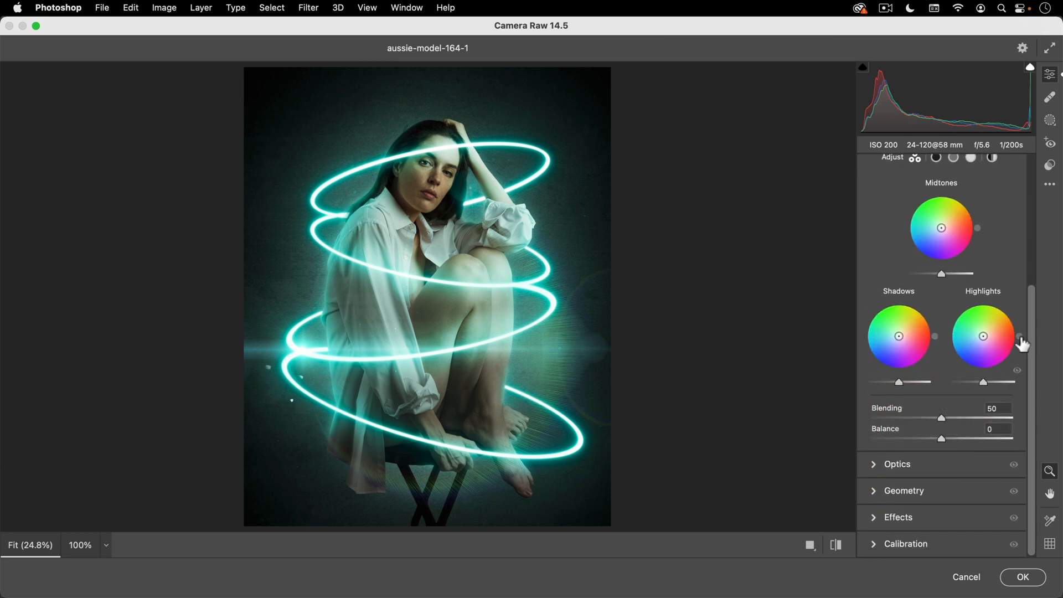
pyautogui.moveTo(1015, 307); pyautogui.dragTo(984, 334)
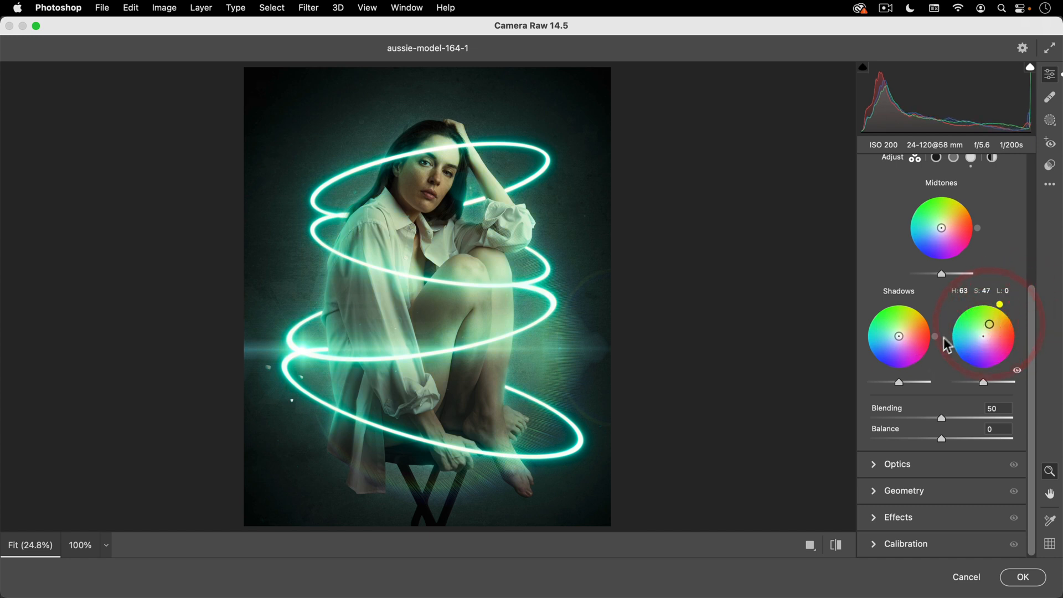
pyautogui.moveTo(900, 344); pyautogui.dragTo(892, 345)
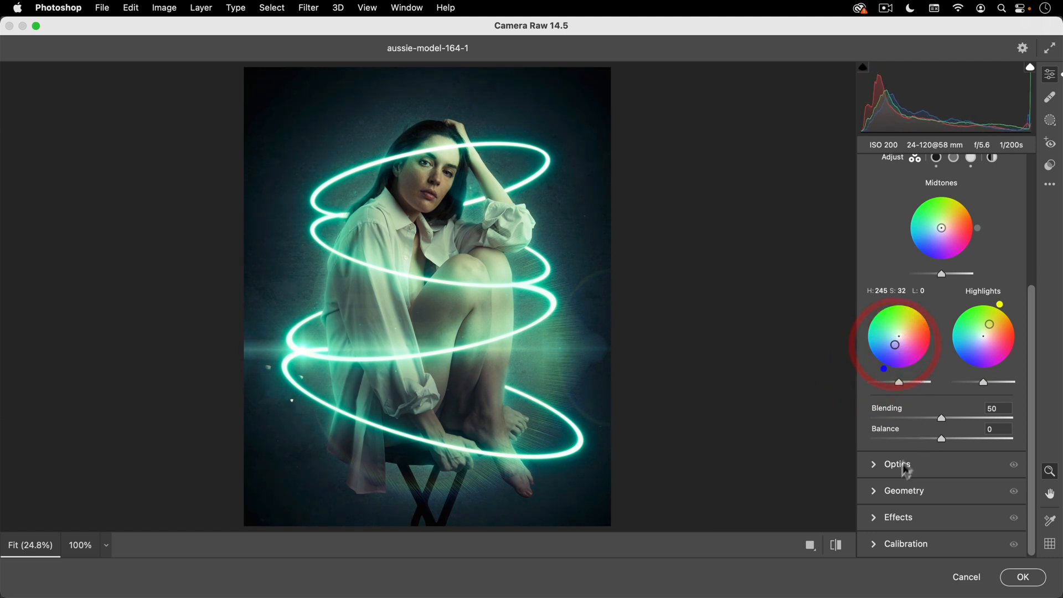
# - Add film grain of 33 with Size 25 and Roughness 25, and apply the Camera Raw adjustments
pyautogui.click(899, 524)
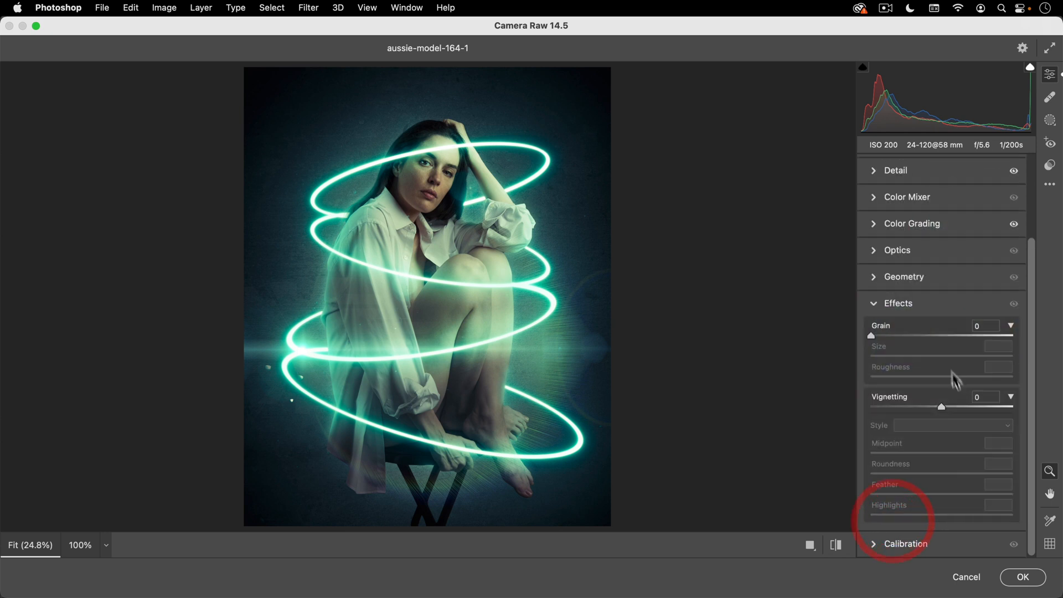
pyautogui.moveTo(888, 331); pyautogui.dragTo(939, 331)
pyautogui.moveTo(938, 332); pyautogui.dragTo(931, 337)
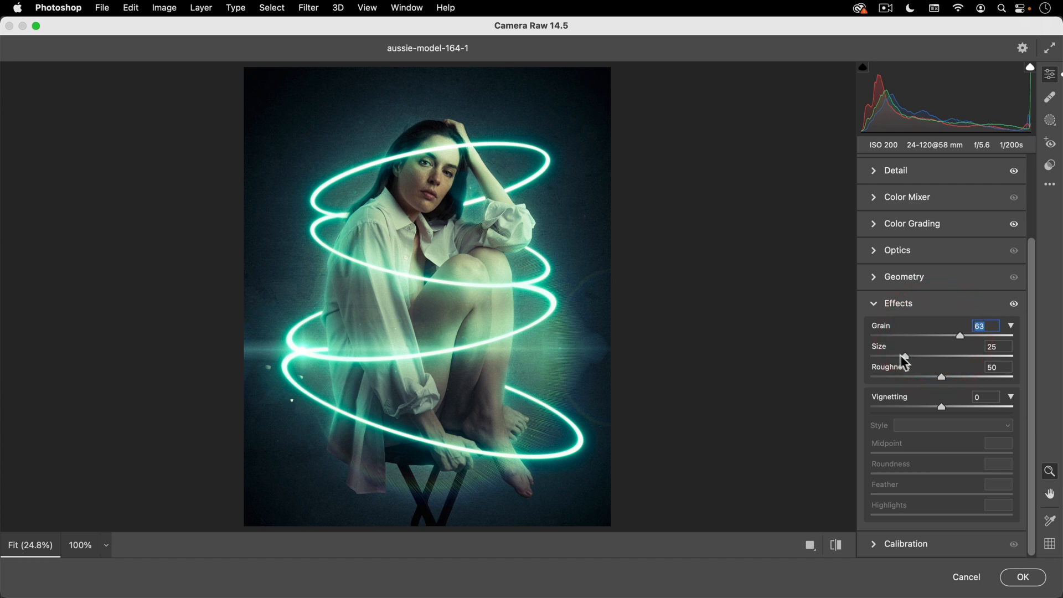
pyautogui.moveTo(904, 376); pyautogui.dragTo(905, 377)
pyautogui.click(421, 161)
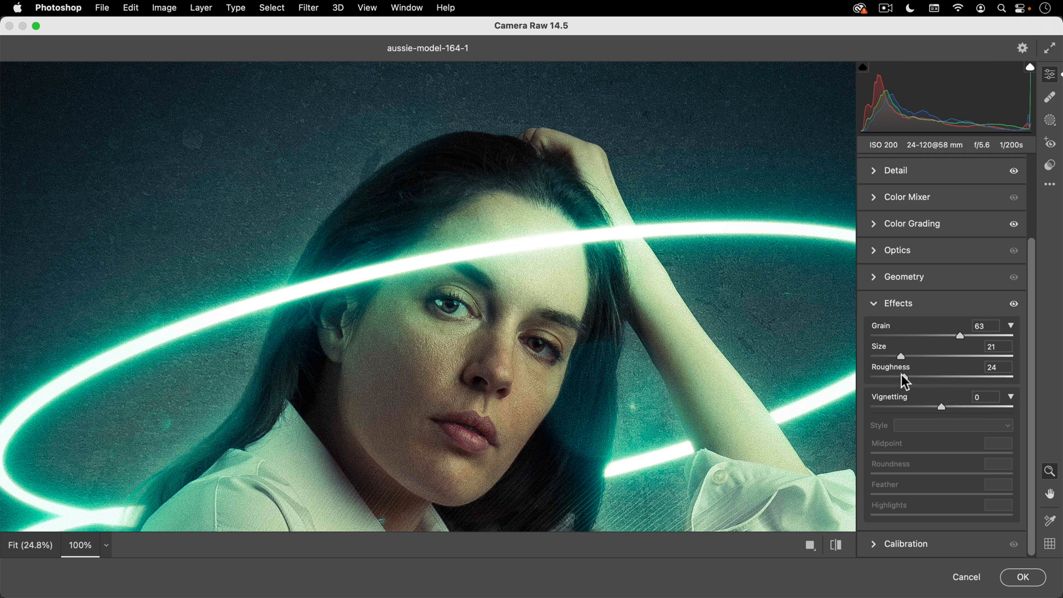
pyautogui.moveTo(941, 370); pyautogui.dragTo(908, 366)
pyautogui.moveTo(962, 334); pyautogui.dragTo(918, 338)
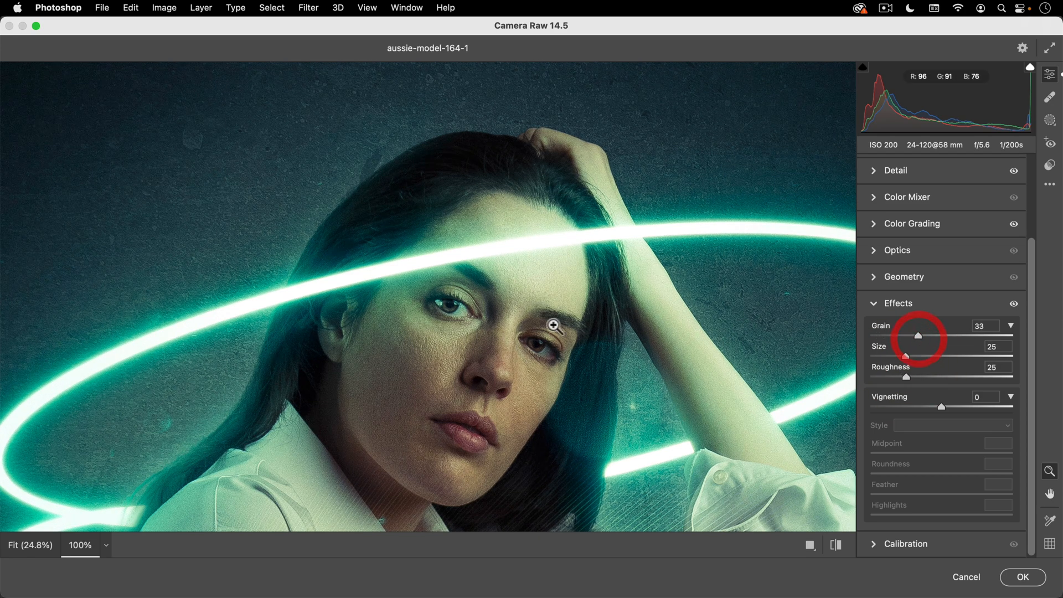
pyautogui.click(554, 326)
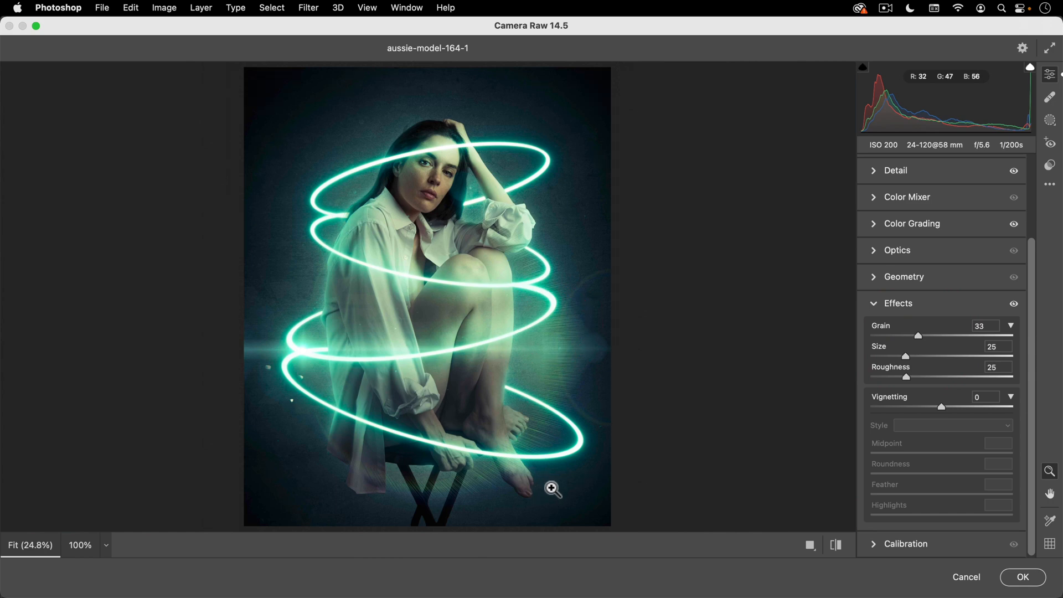
pyautogui.click(1016, 575)
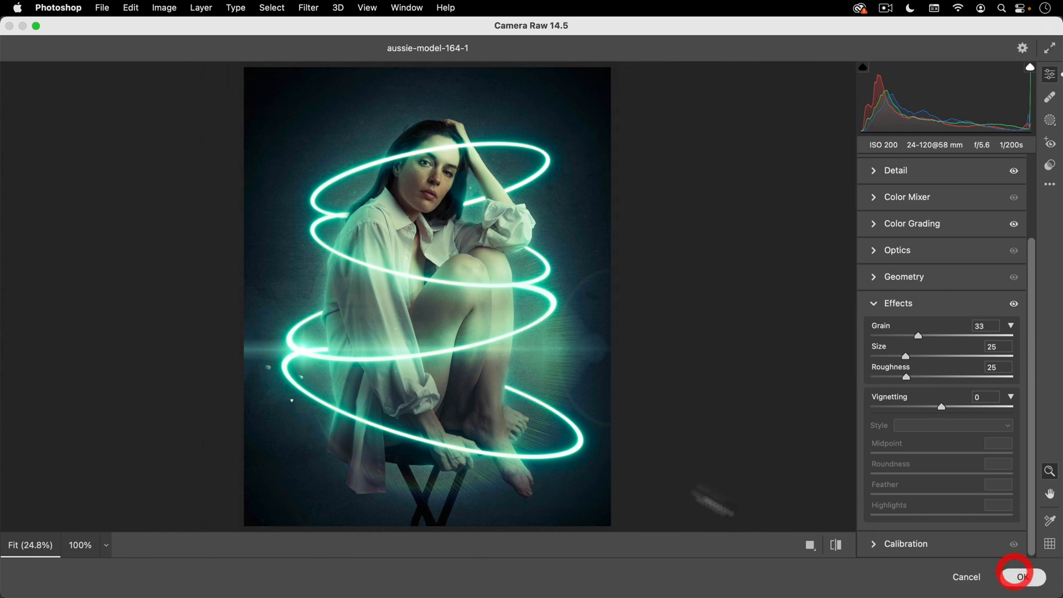
# - Show only the original aussie-model-164 layer to compare it with the finished composite
pyautogui.scroll(-15, 932, 513)
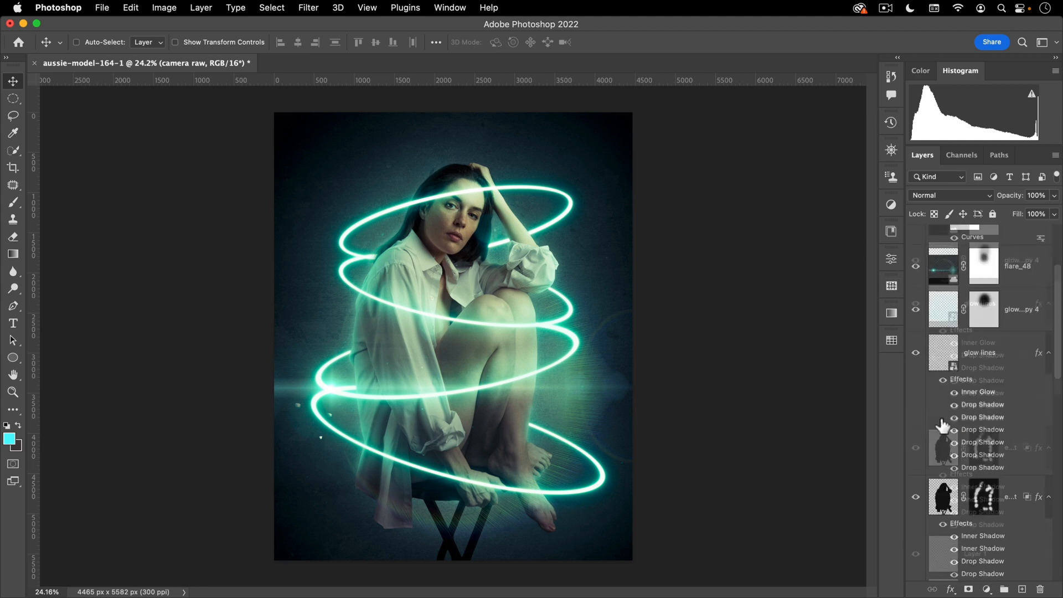
pyautogui.click(911, 560)
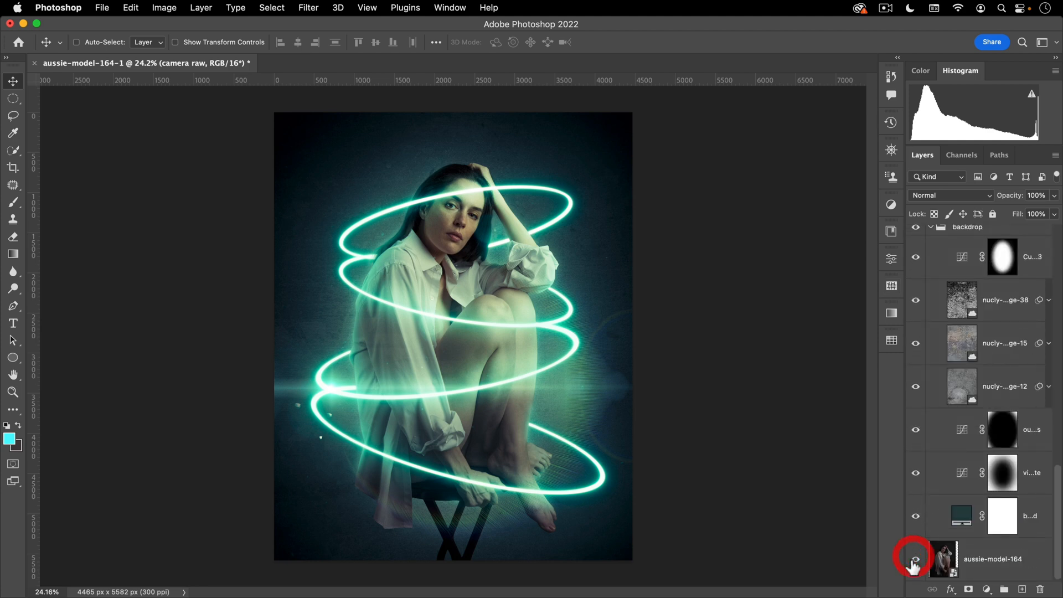